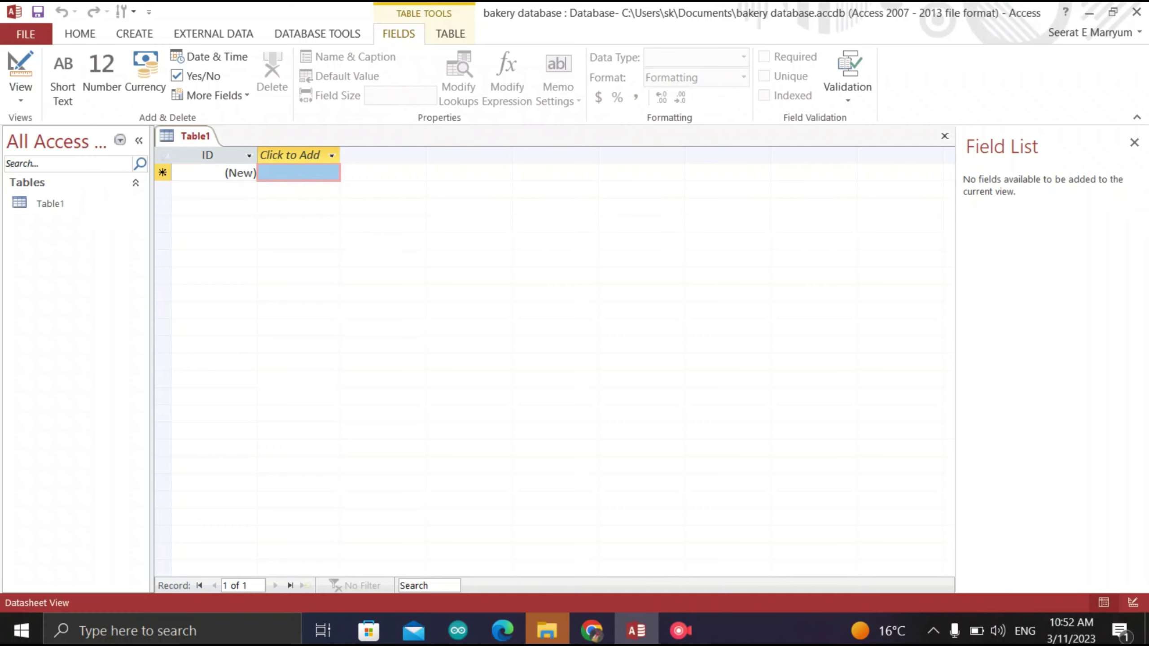
# Save the new blank table under the name customer
pyautogui.click(194, 136)
pyautogui.rightClick(194, 136)
pyautogui.click(227, 149)
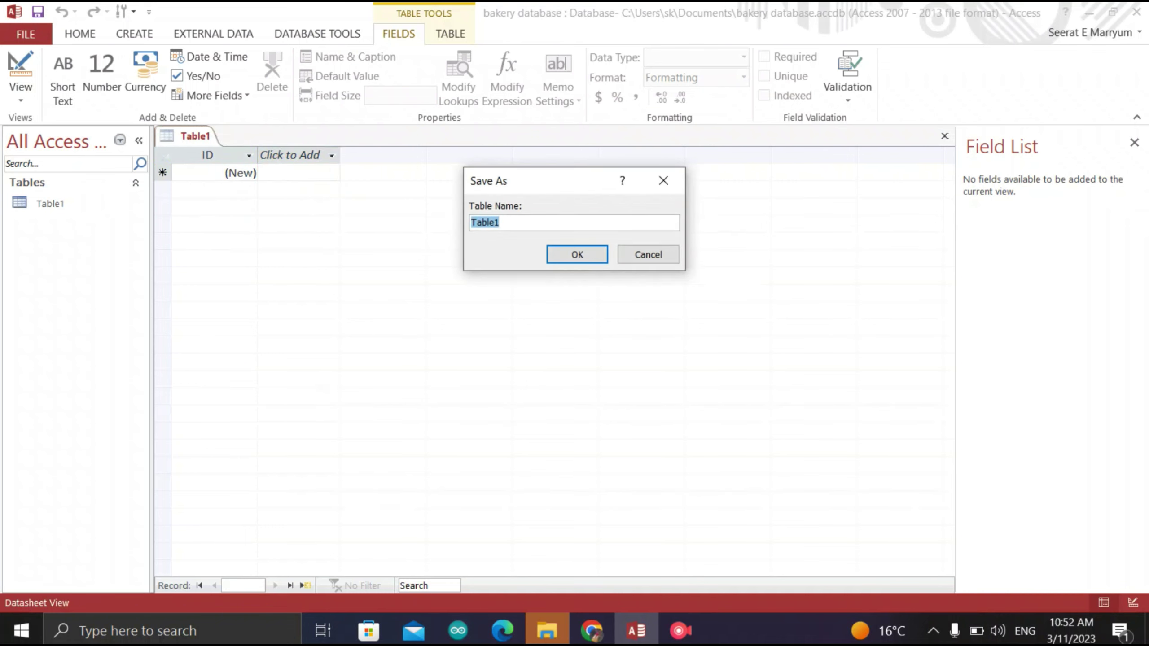
pyautogui.write('customer')
pyautogui.press('Return')
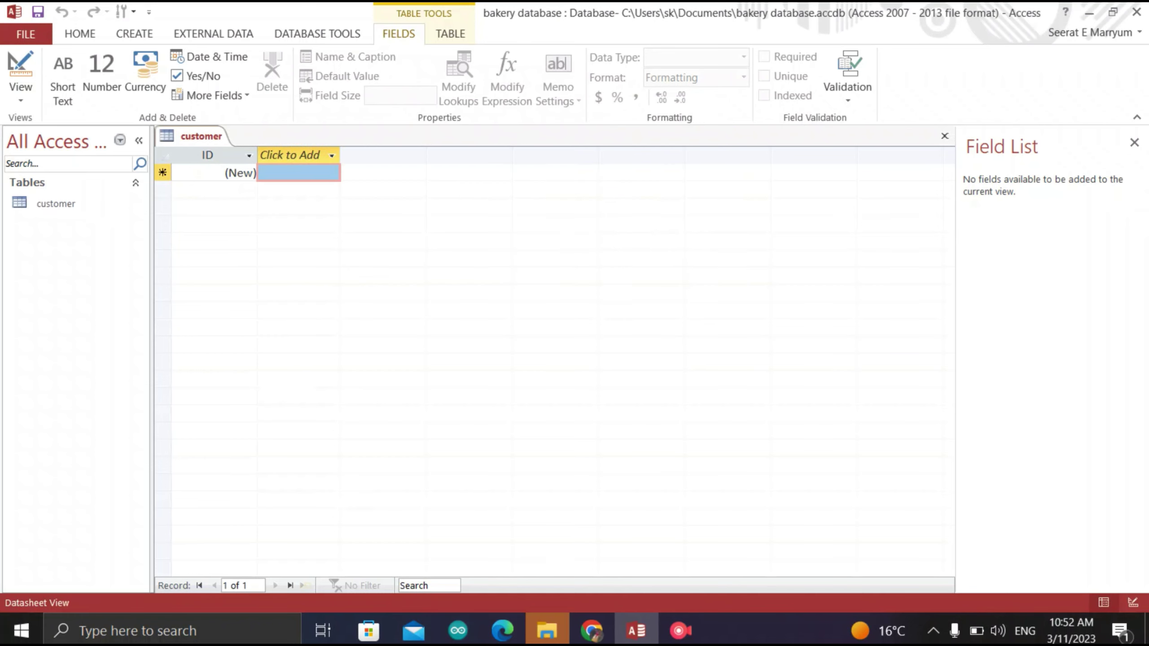
# Create another blank table and save it as product
pyautogui.click(133, 34)
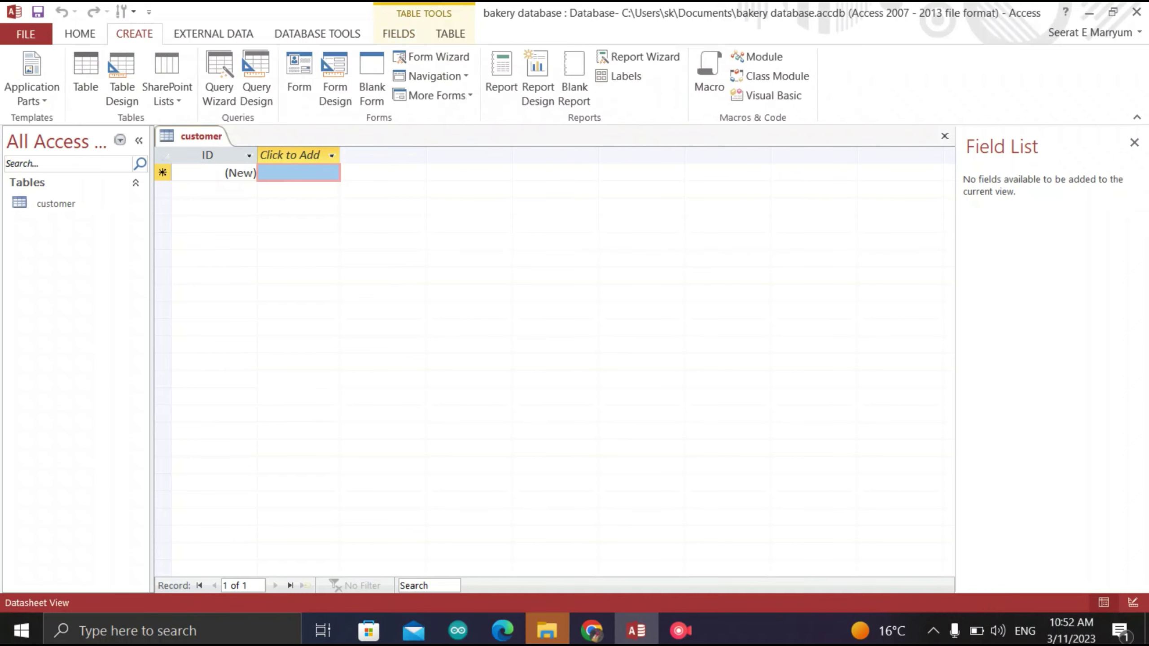
pyautogui.click(85, 75)
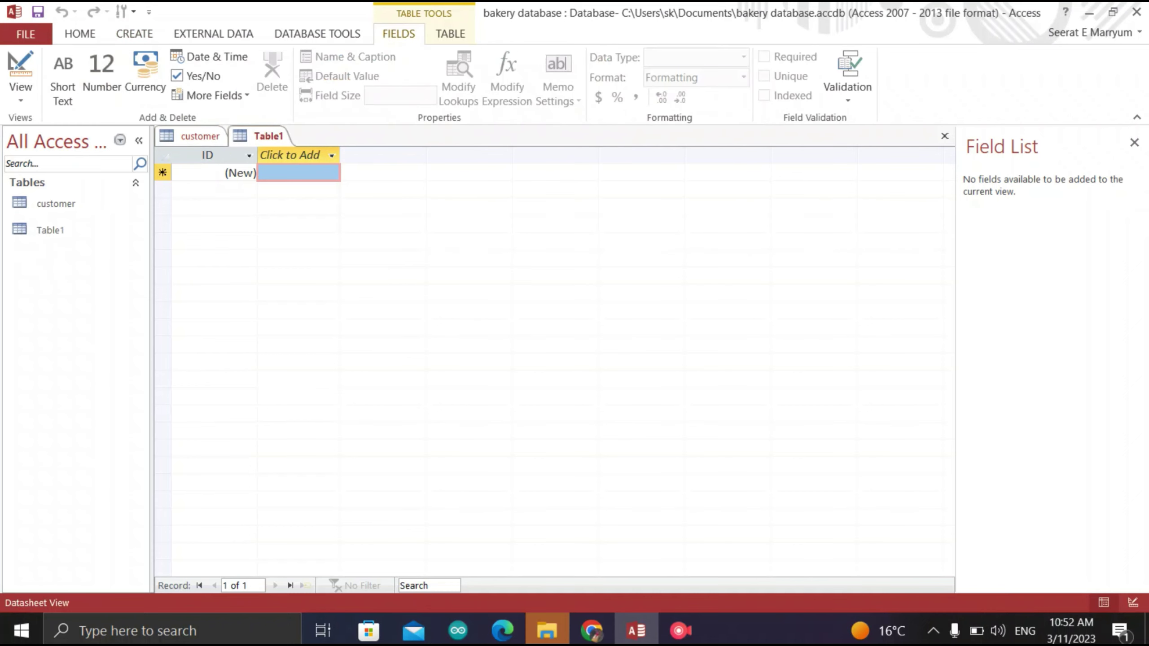
pyautogui.rightClick(273, 137)
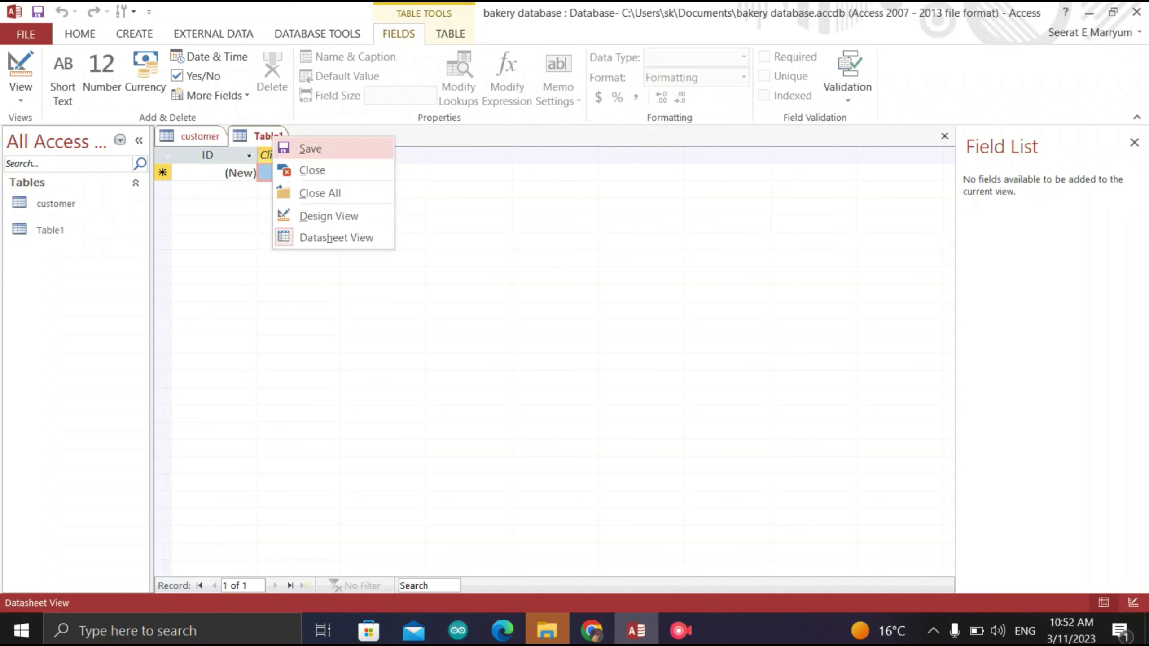
pyautogui.click(301, 149)
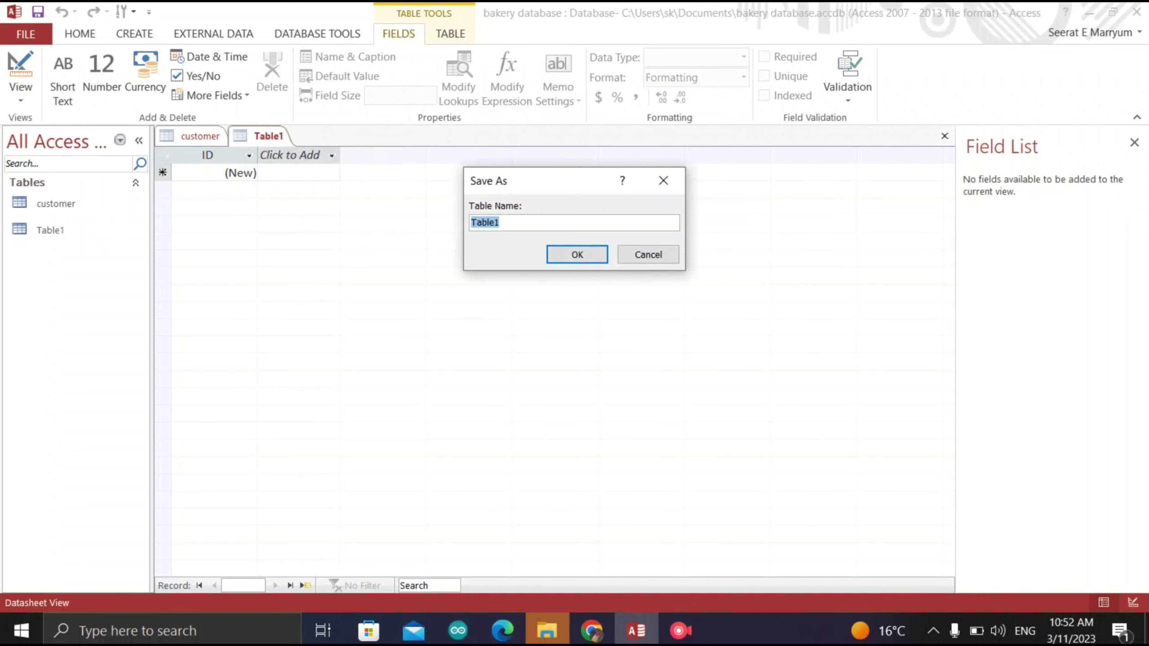
pyautogui.write('prodx')
pyautogui.press('BackSpace')
pyautogui.write('uct')
pyautogui.press('Return')
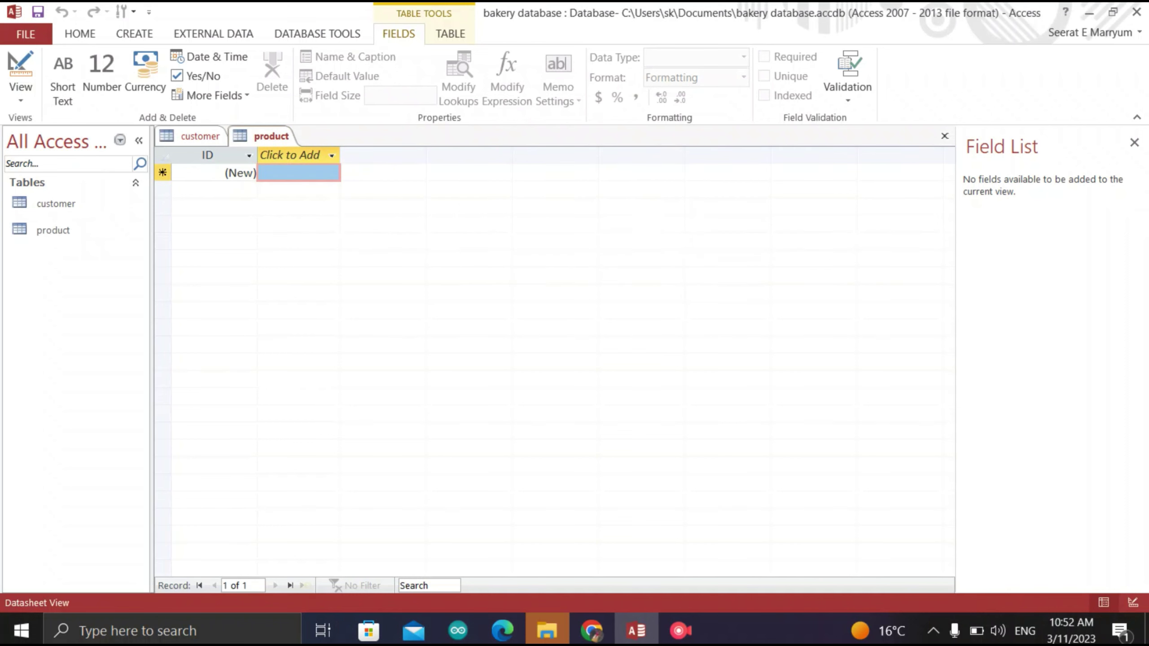
# Create a third blank table and save it as order
pyautogui.click(134, 33)
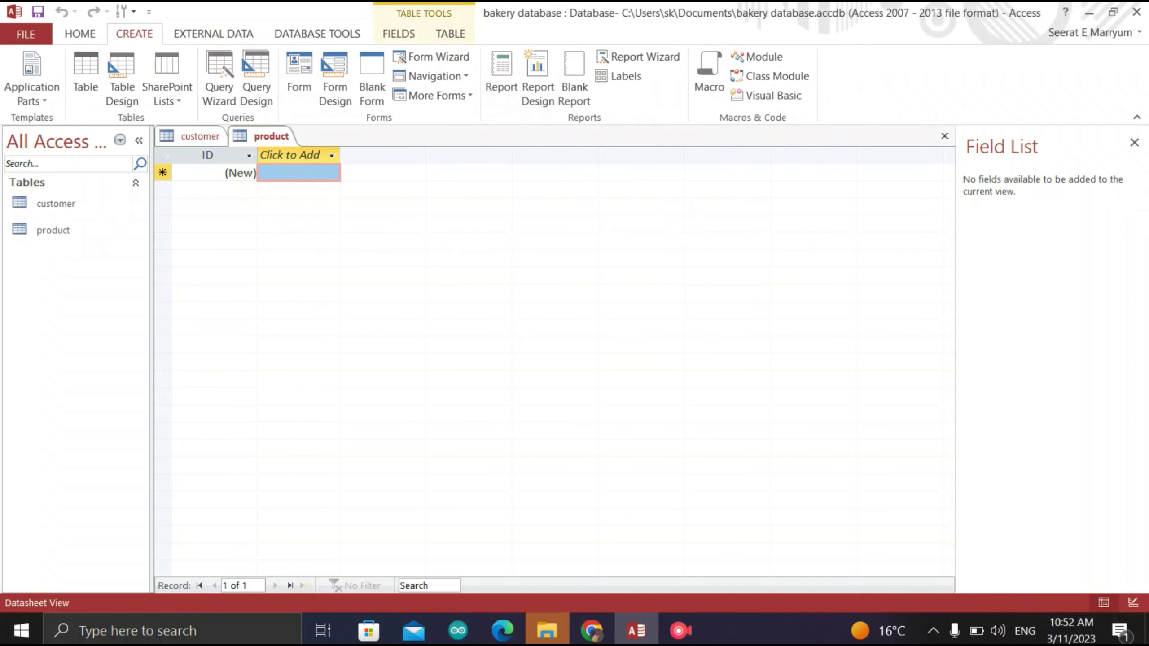
pyautogui.click(86, 77)
pyautogui.rightClick(330, 136)
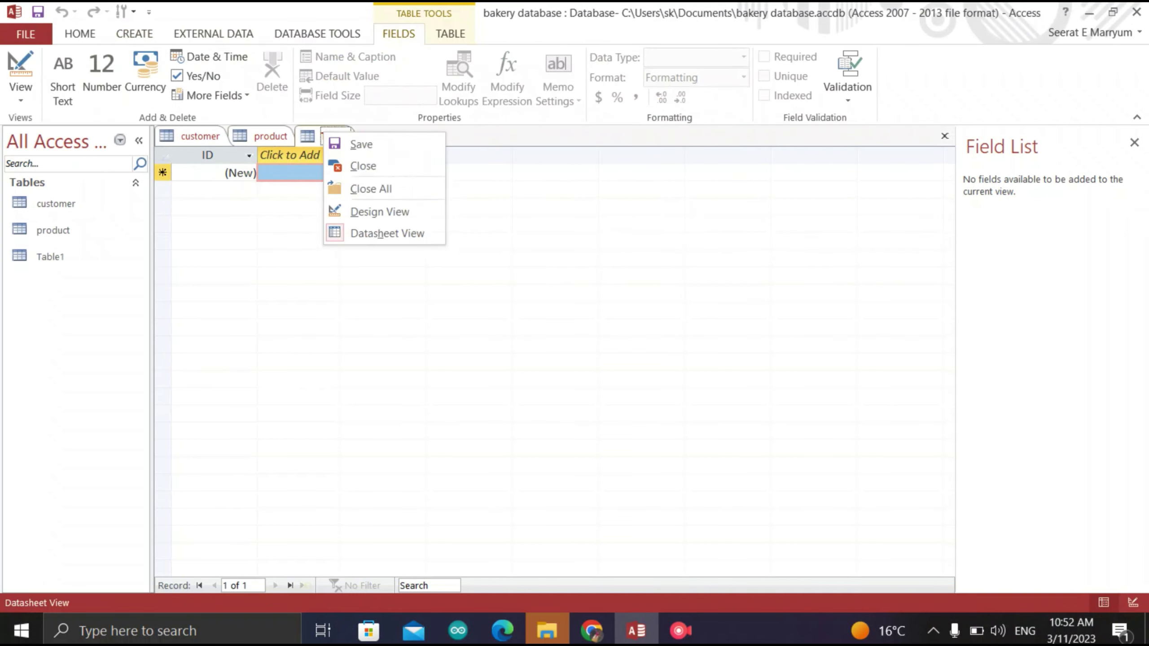
pyautogui.click(359, 144)
pyautogui.write('order')
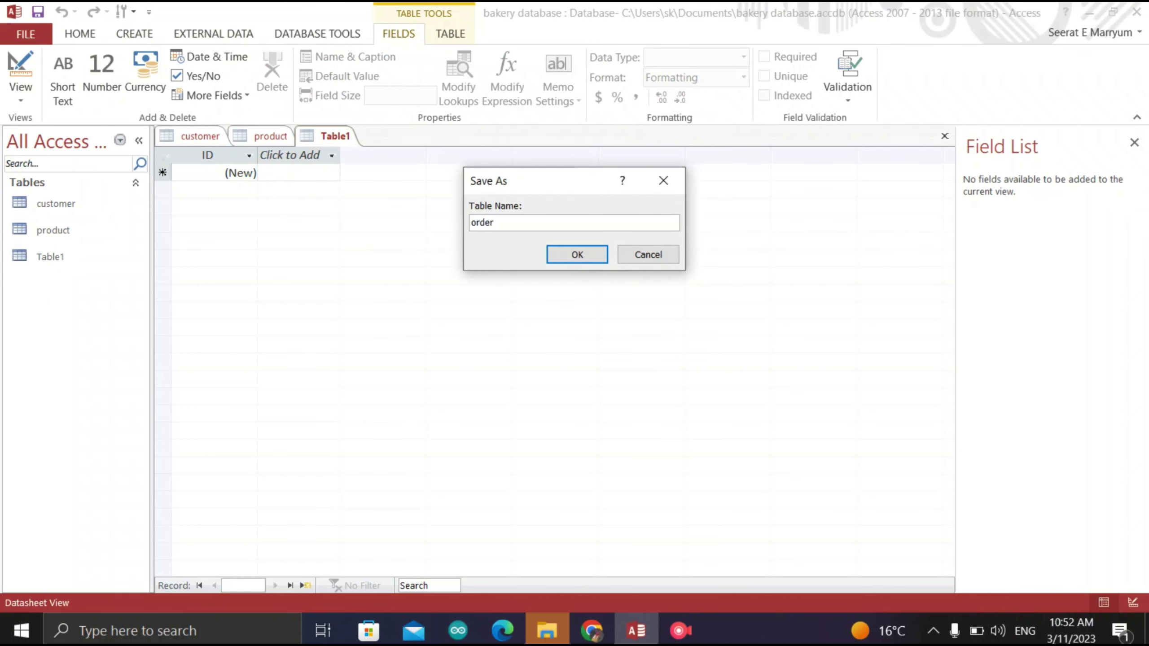
pyautogui.press('Return')
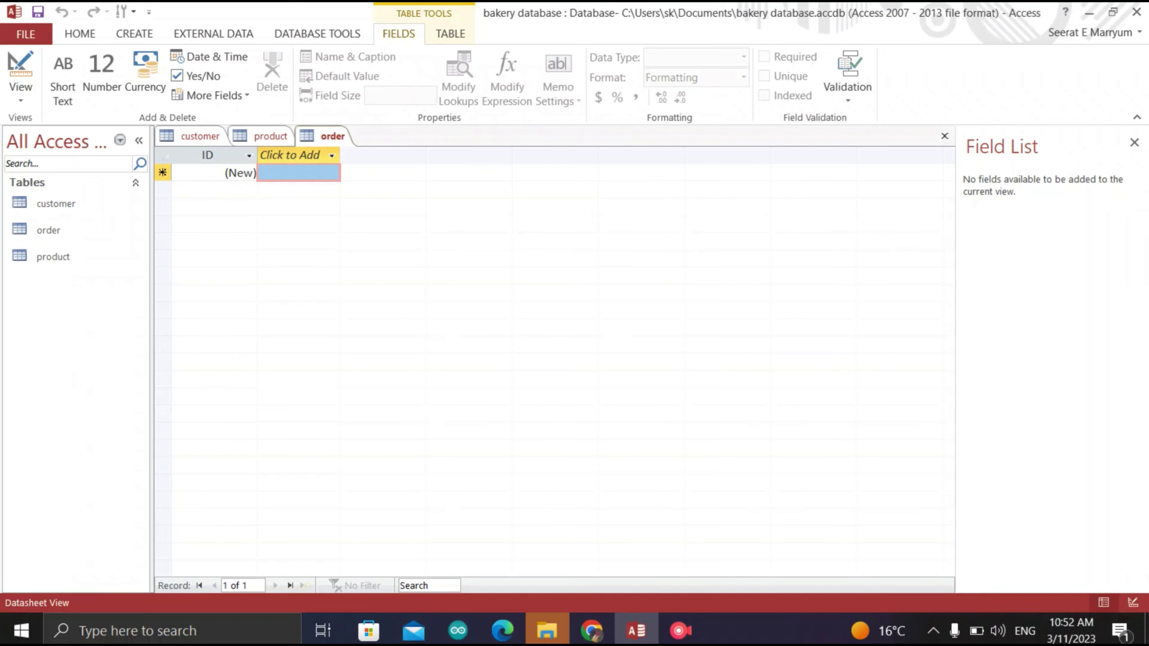
# Open the customer table and switch it to Design View
pyautogui.doubleClick(56, 203)
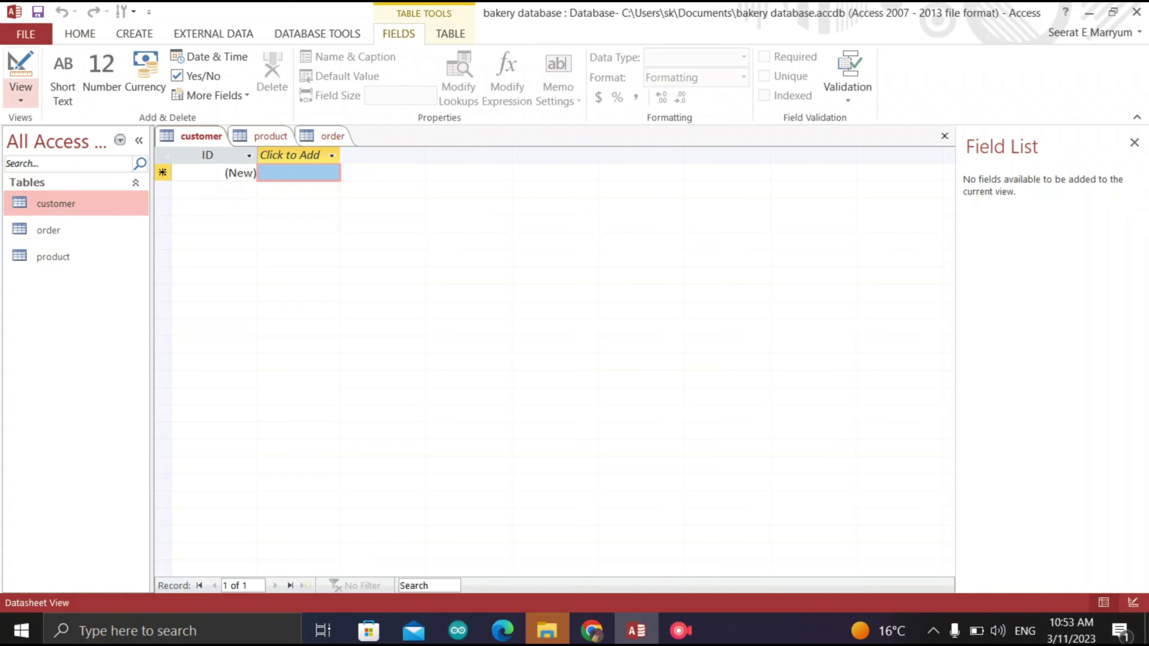
pyautogui.click(20, 94)
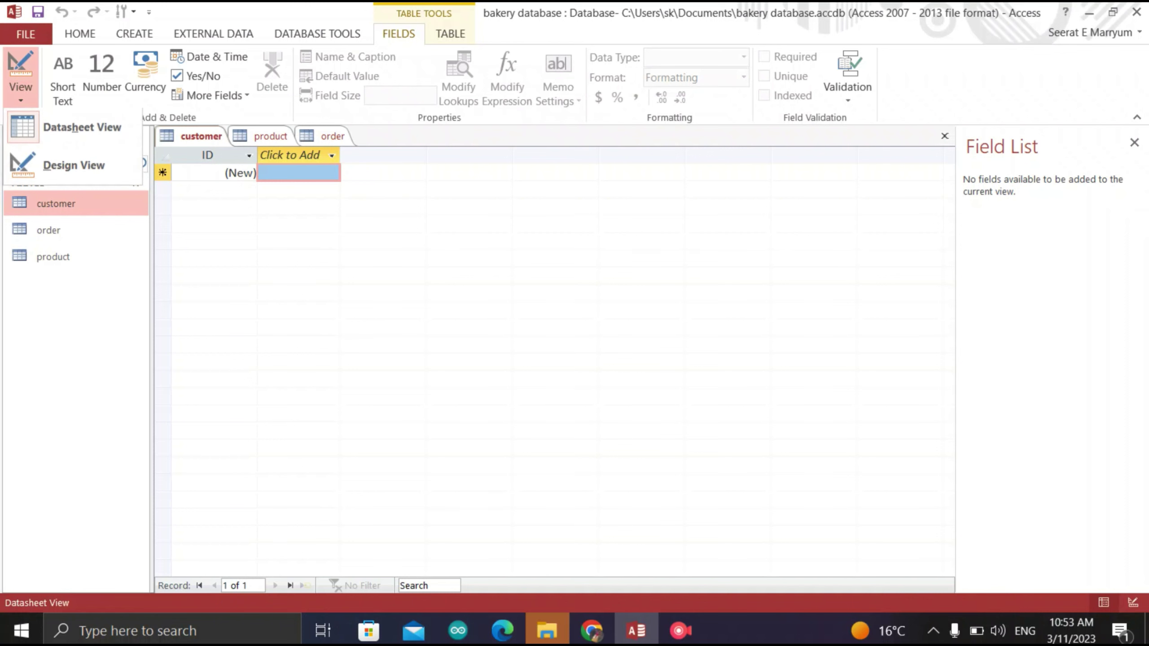
pyautogui.click(72, 166)
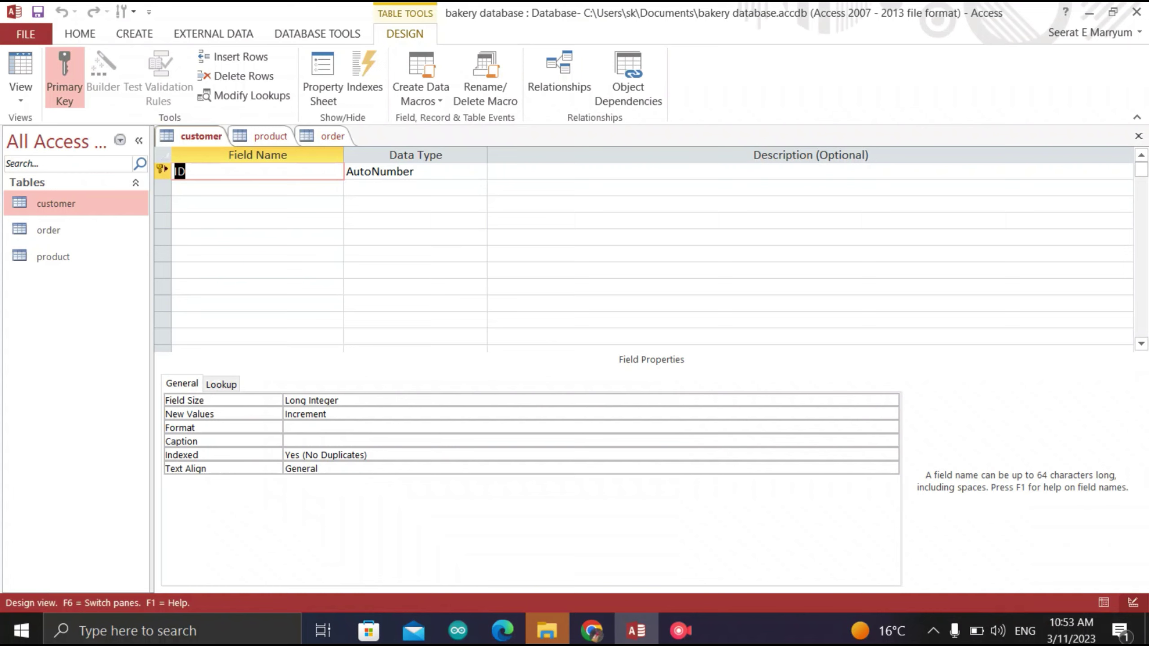
pyautogui.click(379, 171)
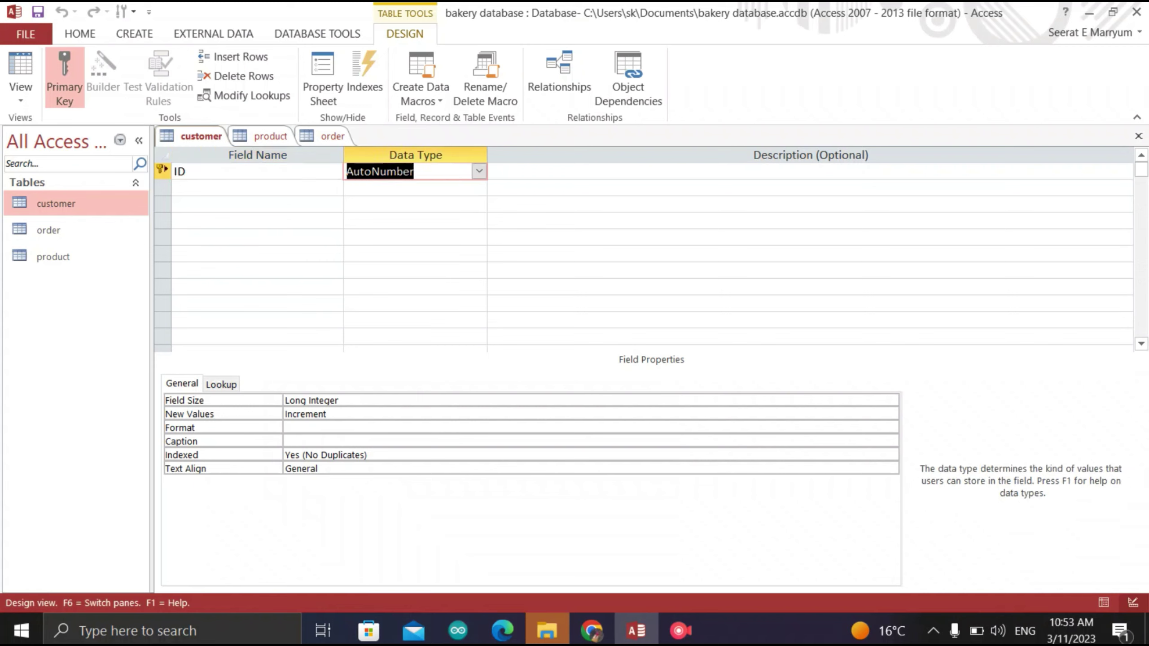
pyautogui.click(185, 171)
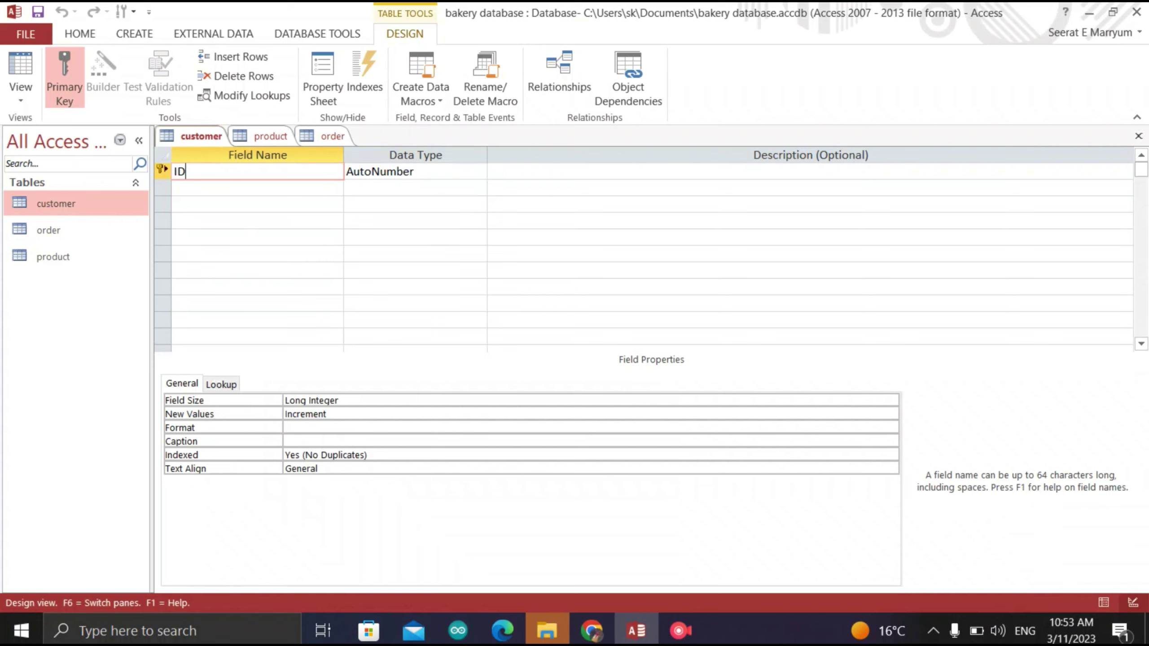
pyautogui.press('Tab')
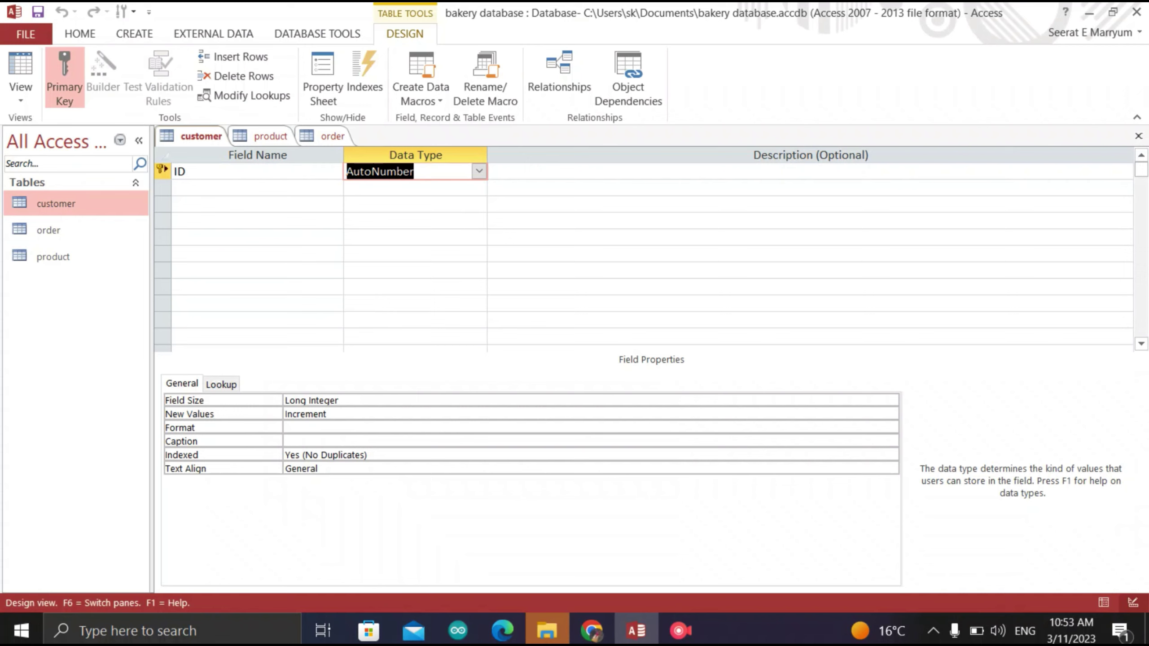
pyautogui.click(479, 171)
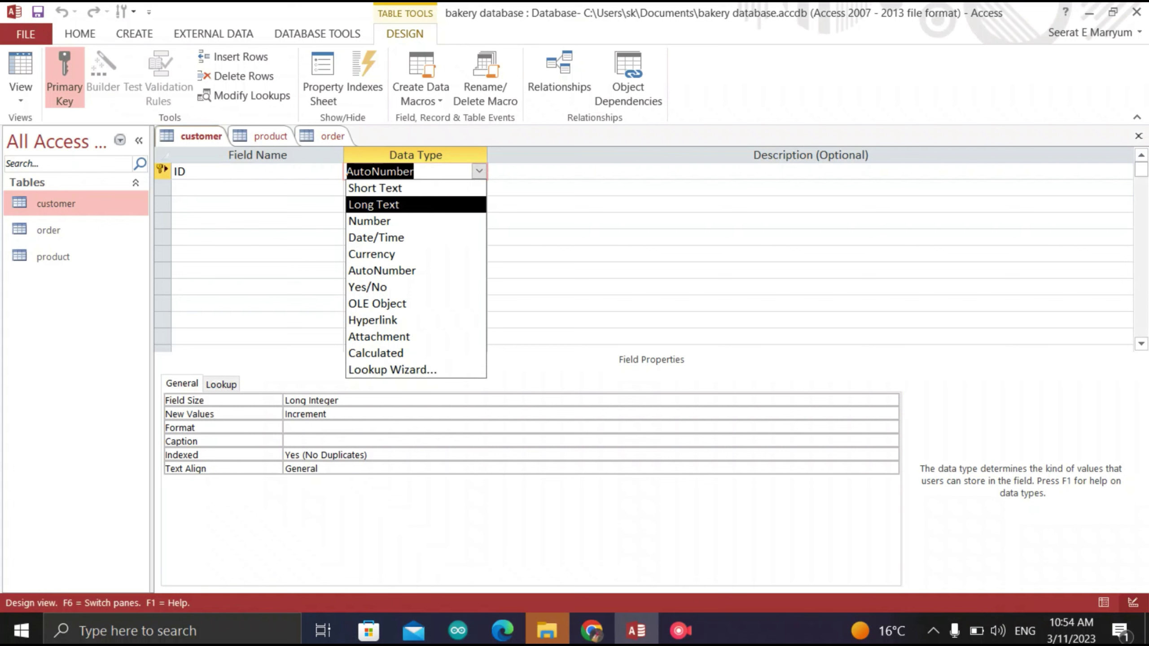
pyautogui.click(257, 187)
# Rename the customer table's ID field to "customer ID", keeping AutoNumber as its data type
pyautogui.click(257, 171)
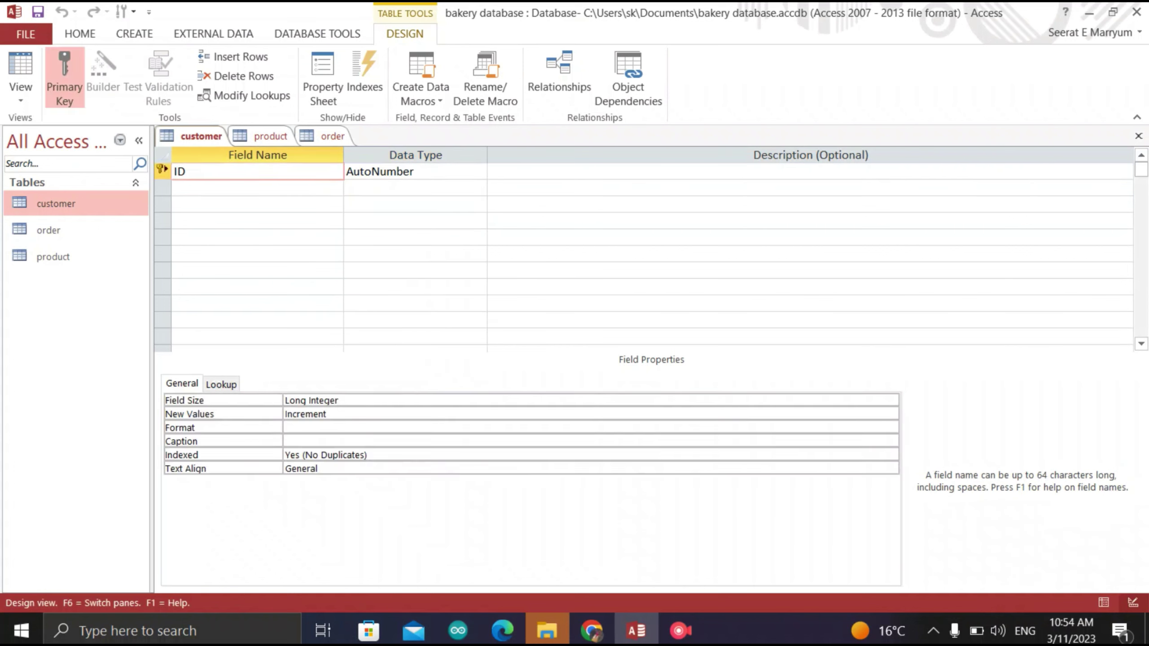
pyautogui.click(174, 171)
pyautogui.write('customer')
pyautogui.click(414, 171)
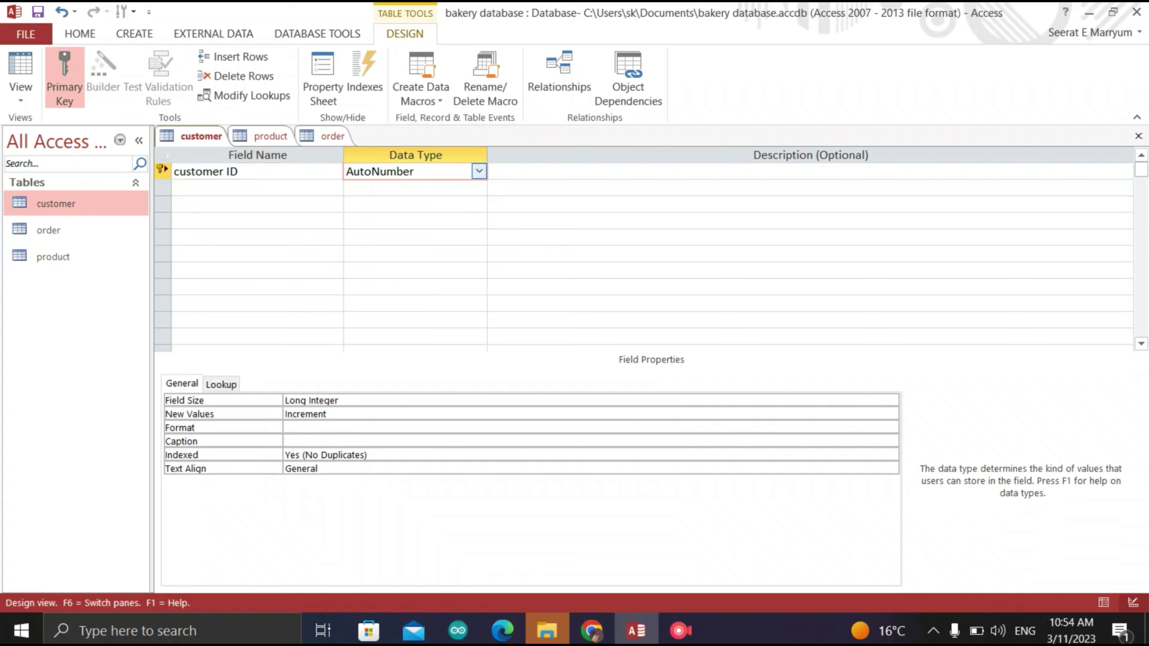
# Add the fields "customer name" and "address" below customer ID, both with the Short Text data type
pyautogui.click(257, 188)
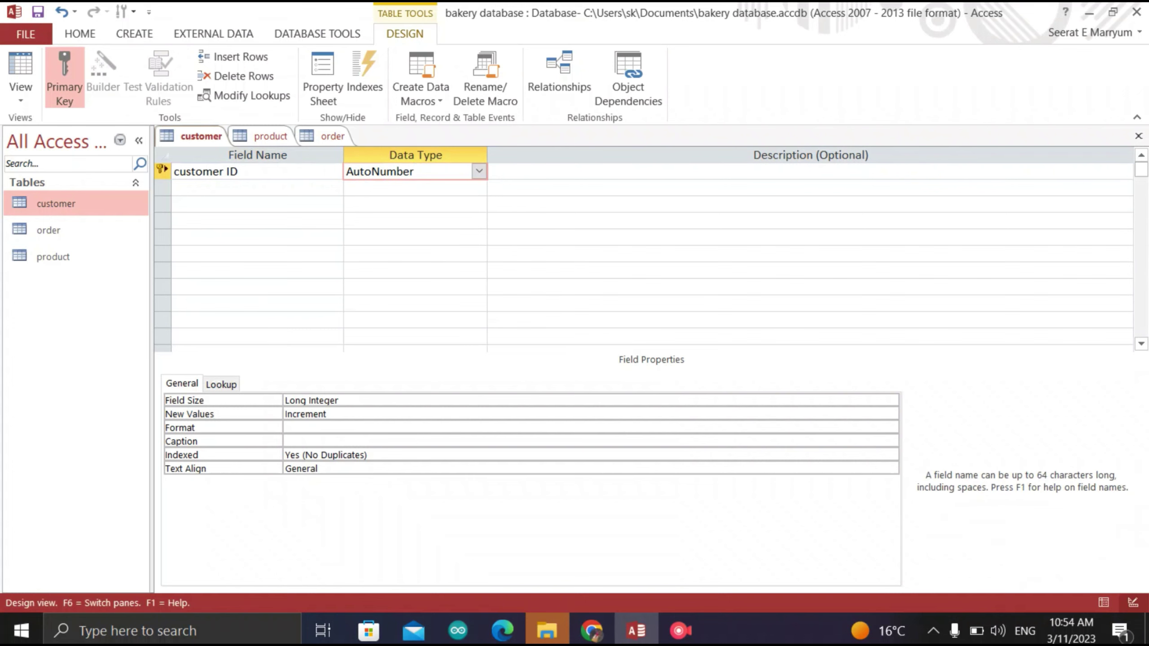
pyautogui.write('cu')
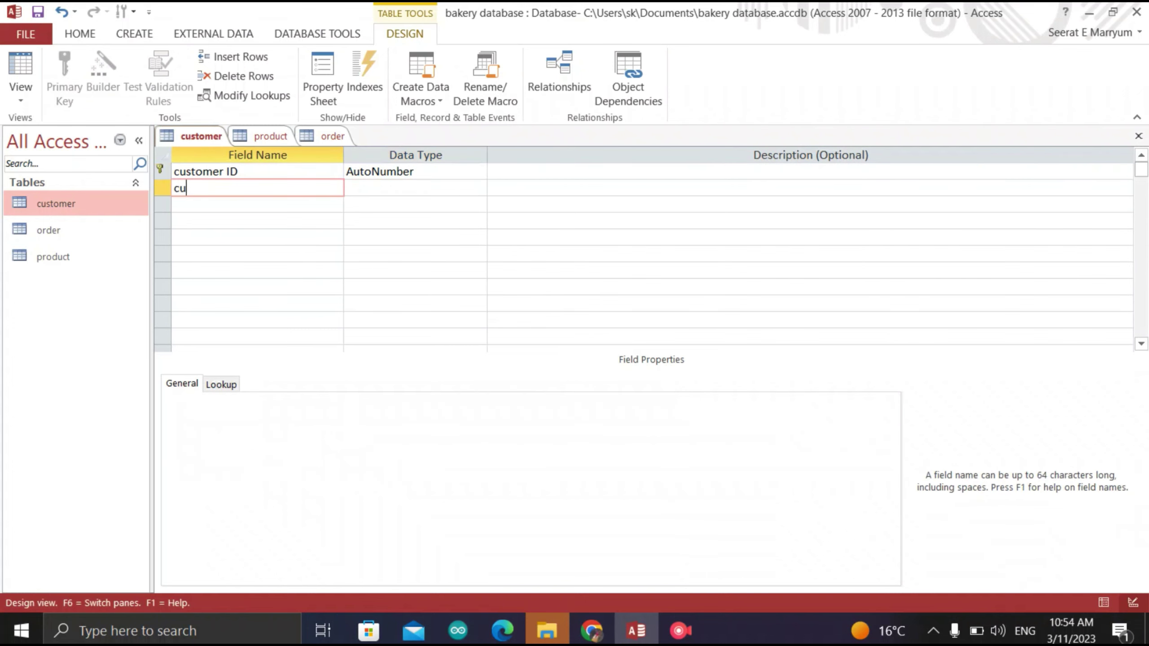
pyautogui.write('stomer name')
pyautogui.click(374, 187)
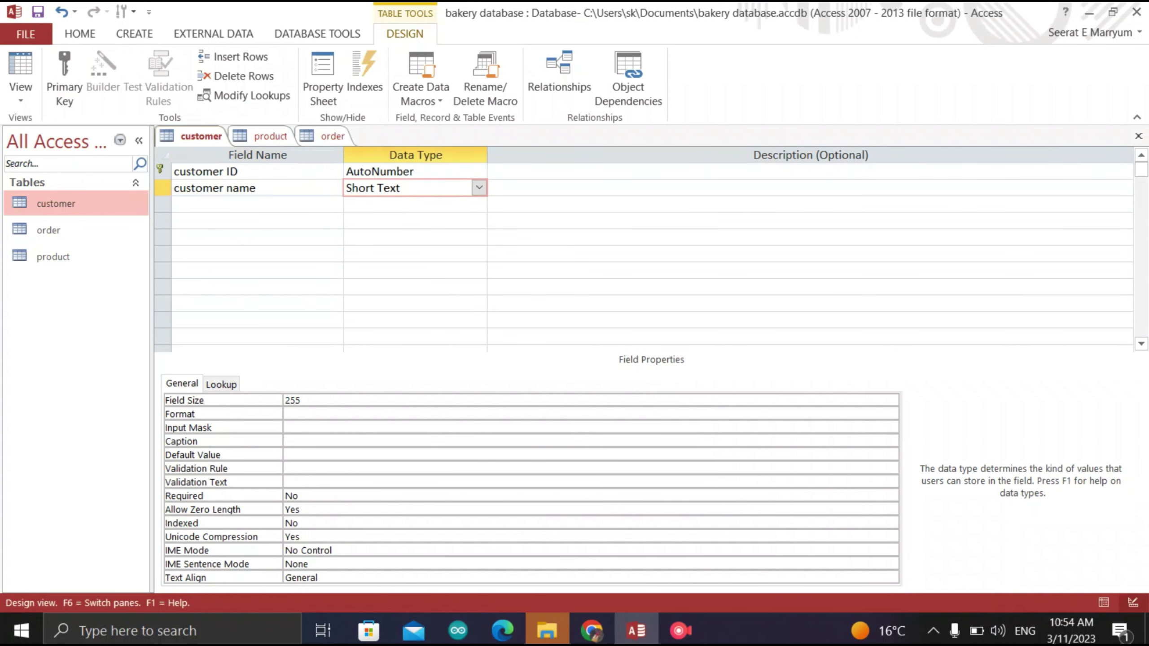
pyautogui.click(256, 204)
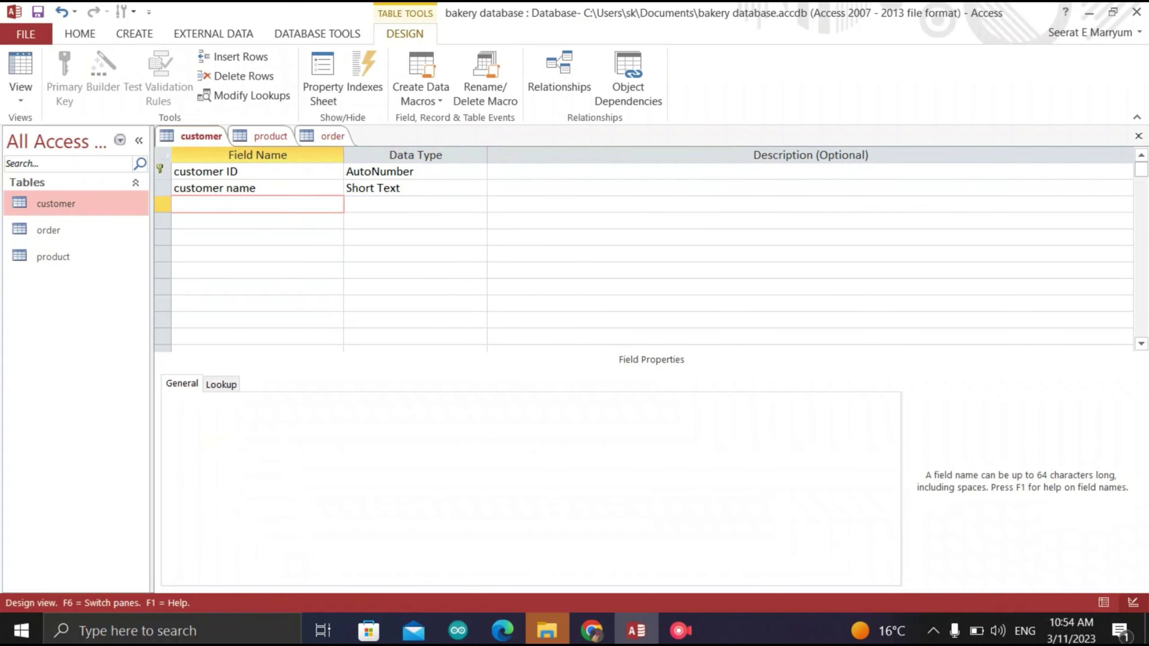
pyautogui.write('address')
pyautogui.click(400, 205)
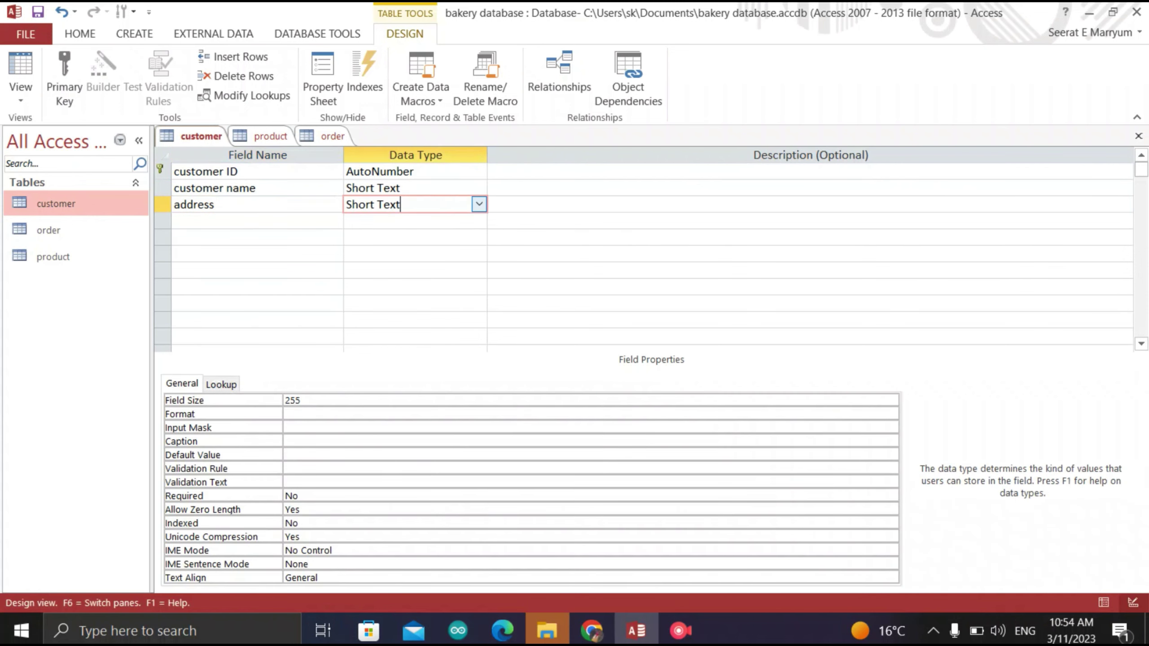
# Add a "phone number" field with the Short Text data type below the address field
pyautogui.click(257, 221)
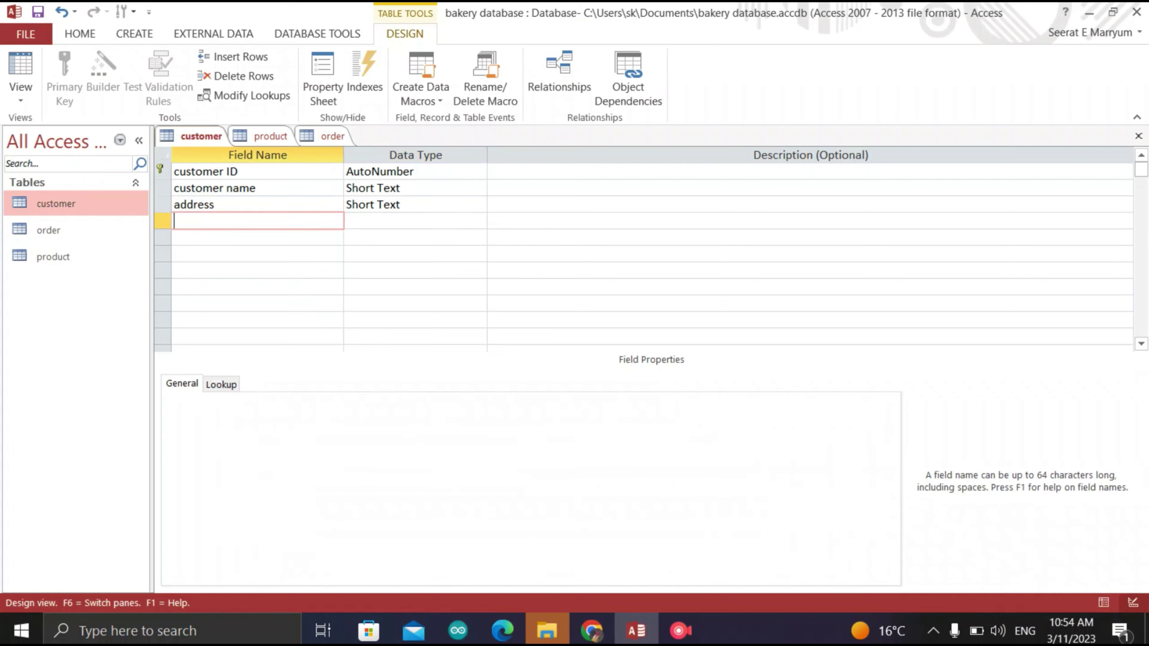
pyautogui.write('phone number')
pyautogui.press('Tab')
pyautogui.press('Tab')
pyautogui.press('Tab')
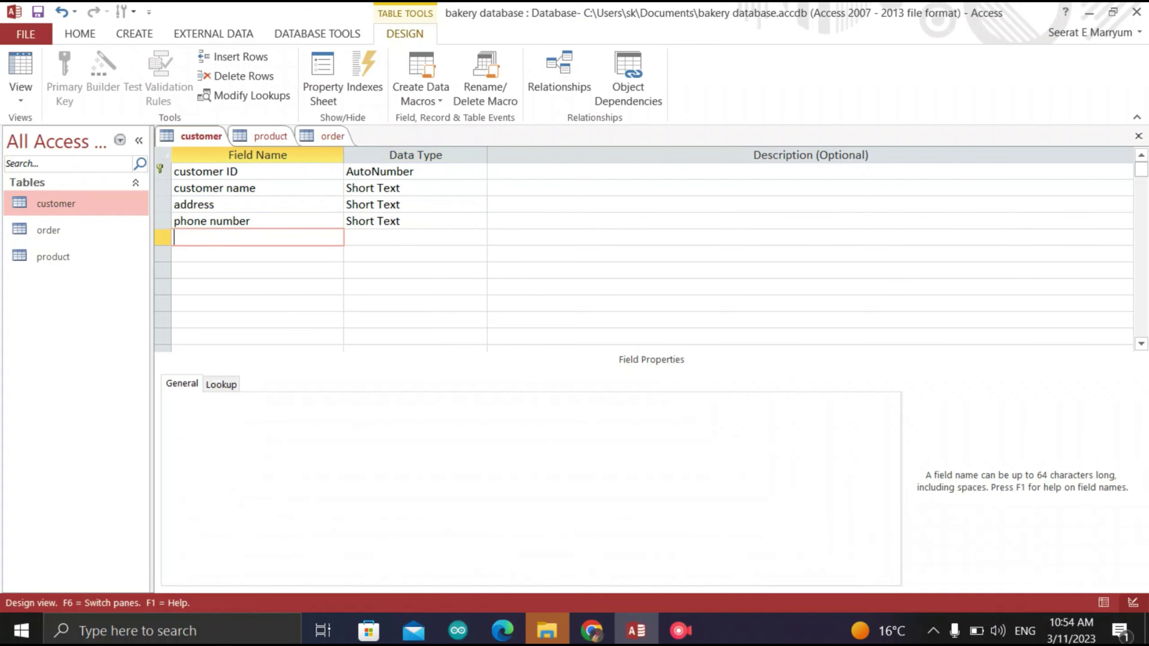
# Add a "city" field and start the Lookup Wizard for it, choosing to type in the values manually
pyautogui.write('city')
pyautogui.press('Tab')
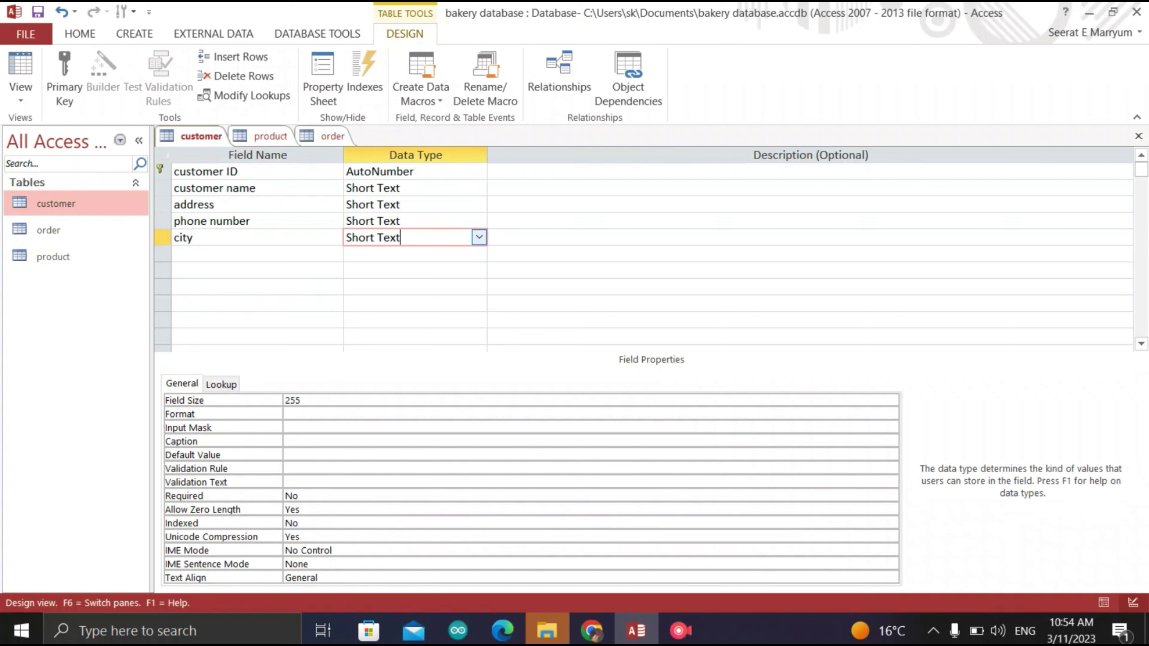
pyautogui.click(479, 237)
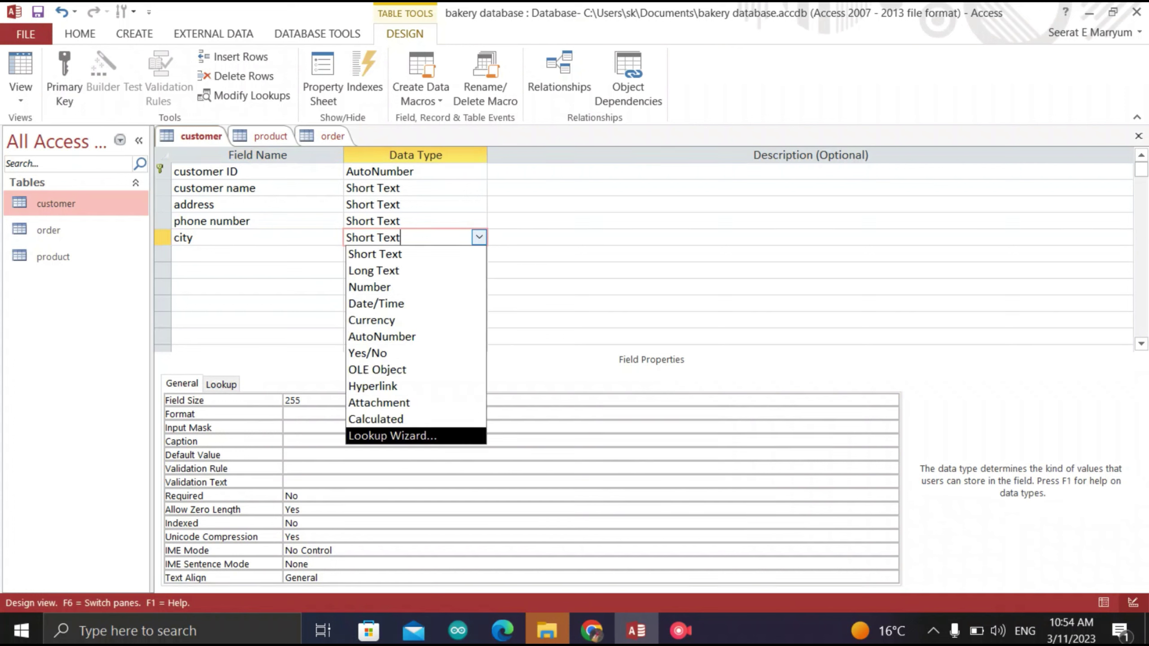
pyautogui.press('Return')
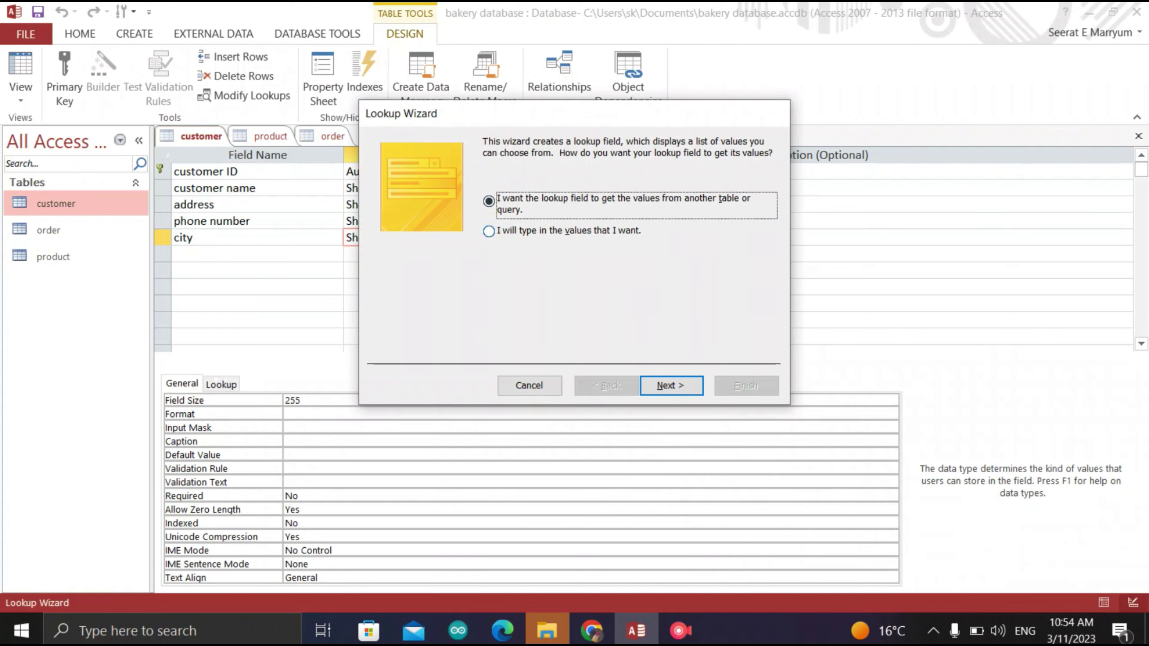
pyautogui.click(489, 230)
pyautogui.click(671, 385)
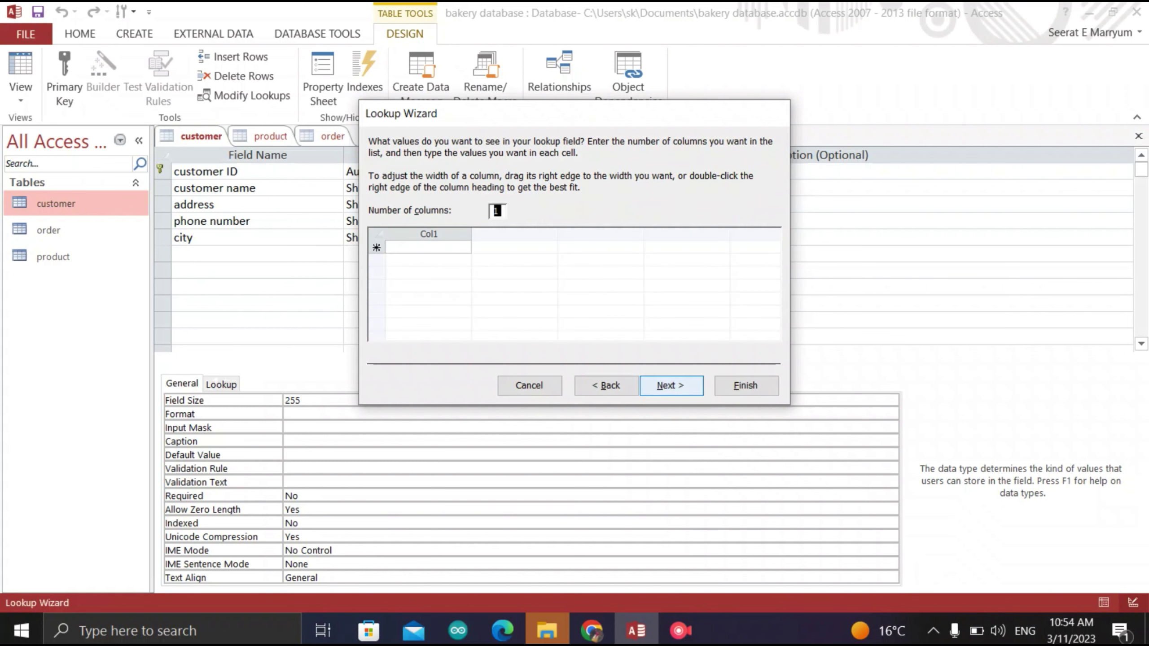
# Enter abbottabad and islamabad as the city lookup values in a single column and proceed to the label settings
pyautogui.click(428, 247)
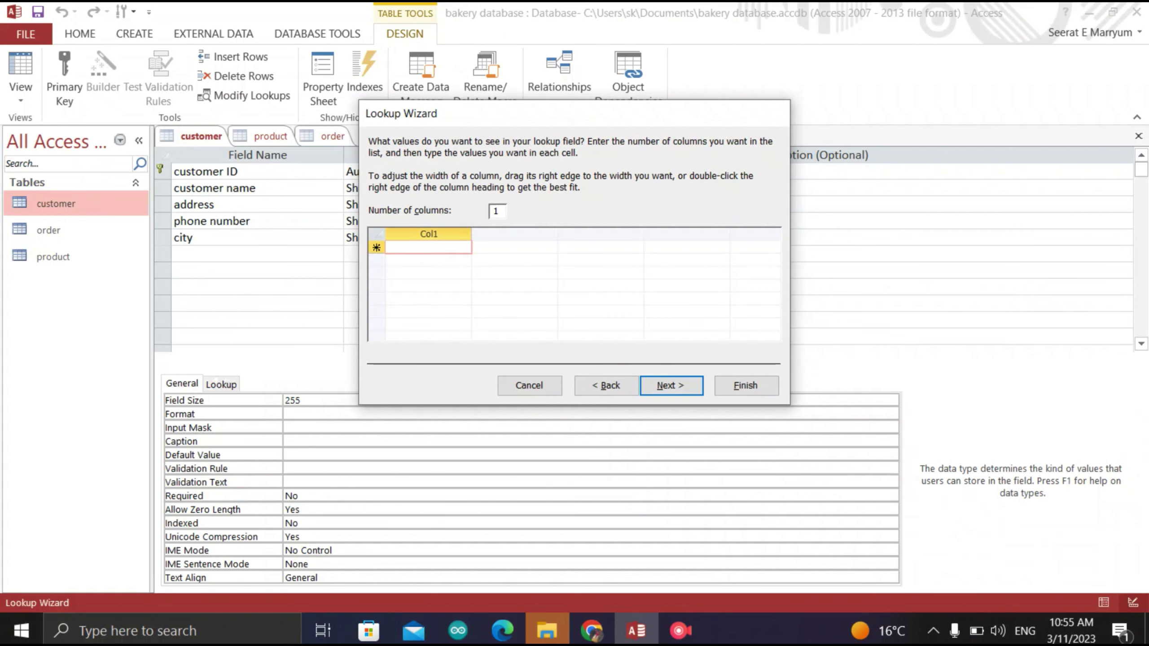
pyautogui.write('abbottab')
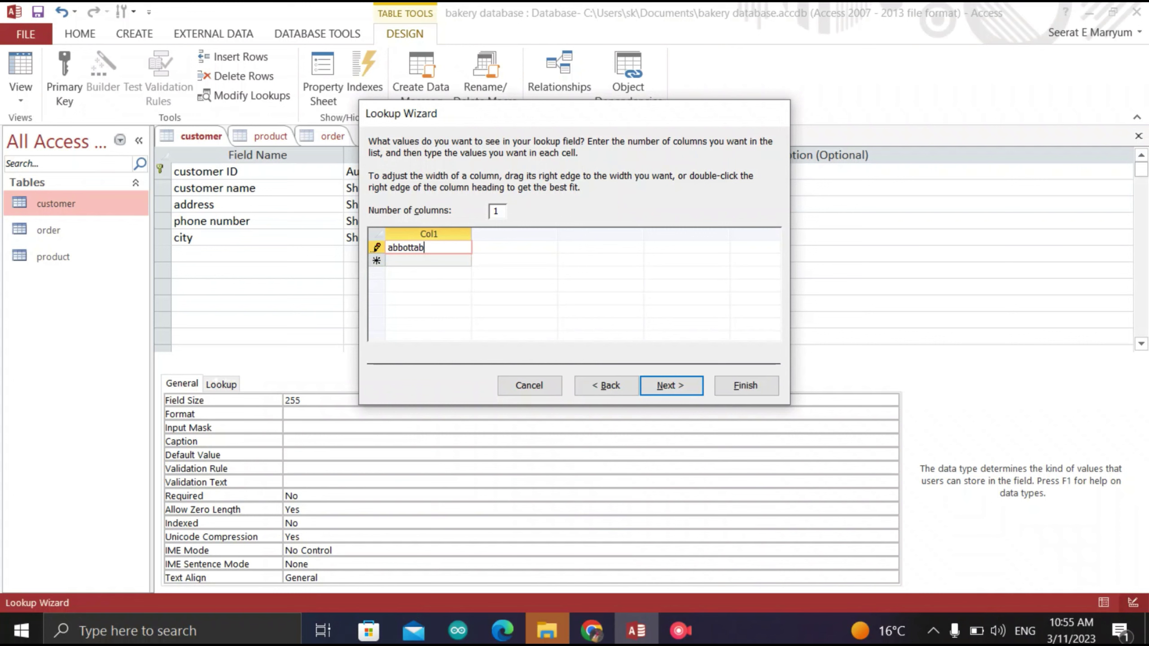
pyautogui.write('ad')
pyautogui.press('Return')
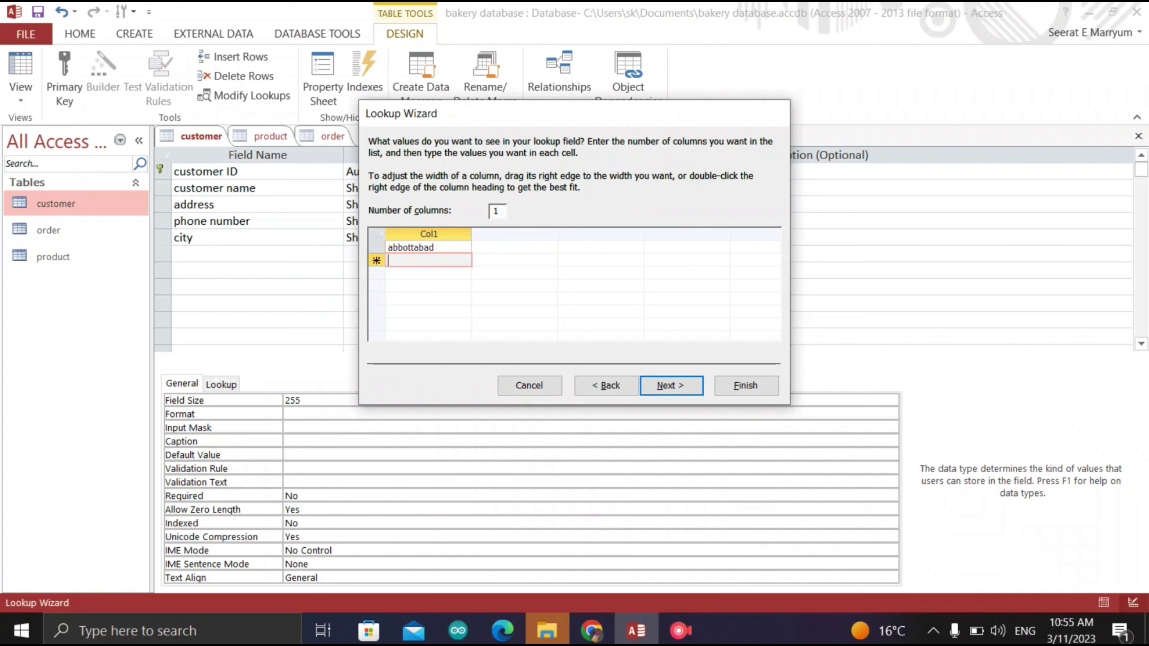
pyautogui.write('islamabad')
pyautogui.press('Return')
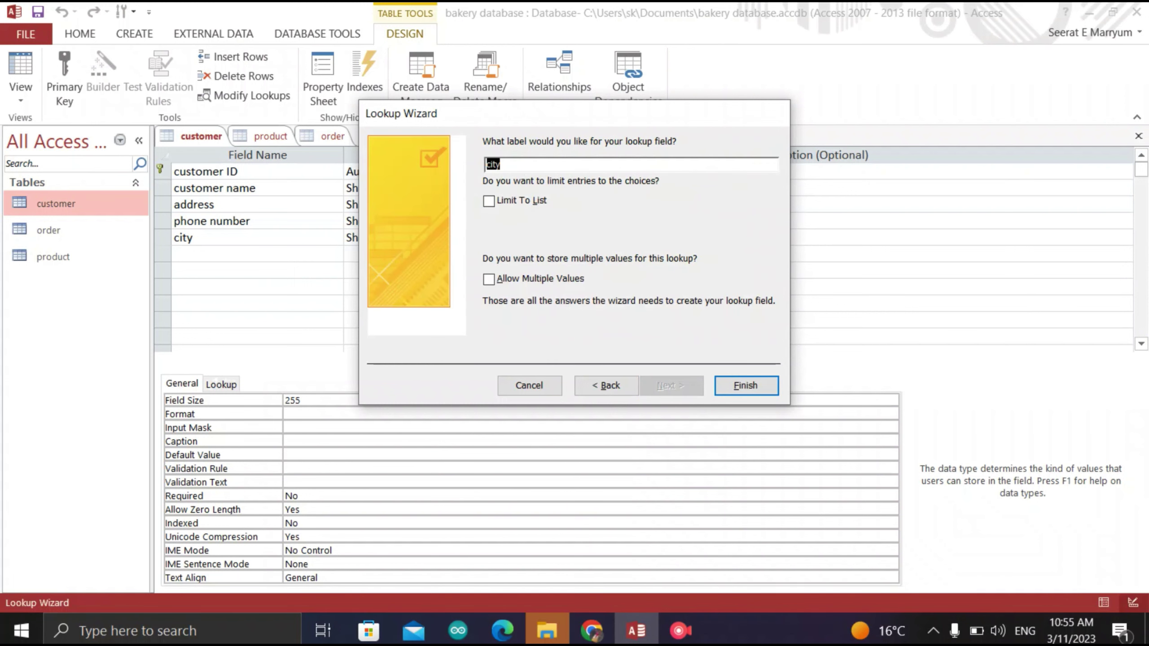
# Go back to the city lookup values and add haripur and taxila below islamabad
pyautogui.hotkey('alt', 'b')
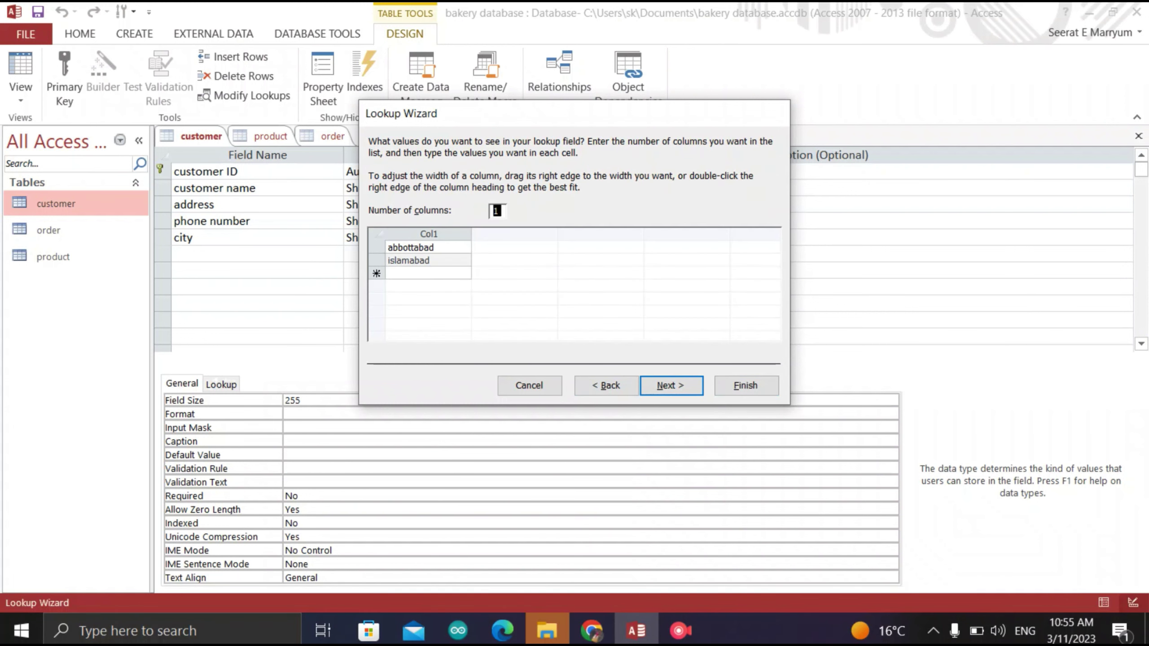
pyautogui.click(428, 273)
pyautogui.write('har')
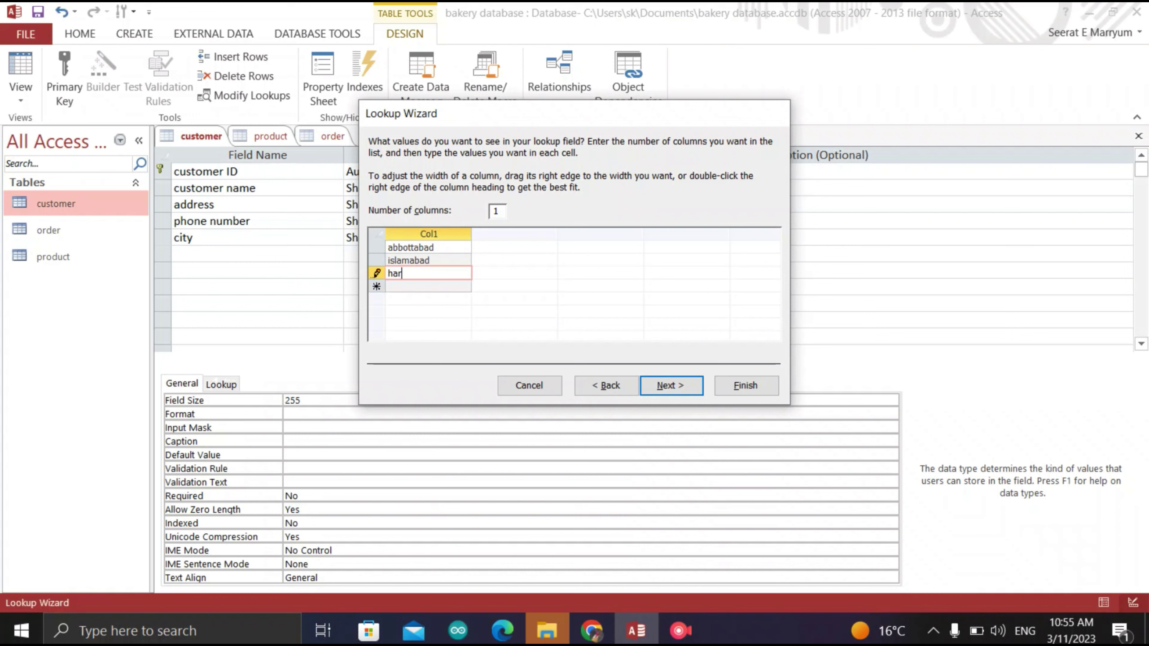
pyautogui.write('ipur')
pyautogui.press('Return')
pyautogui.write('tax')
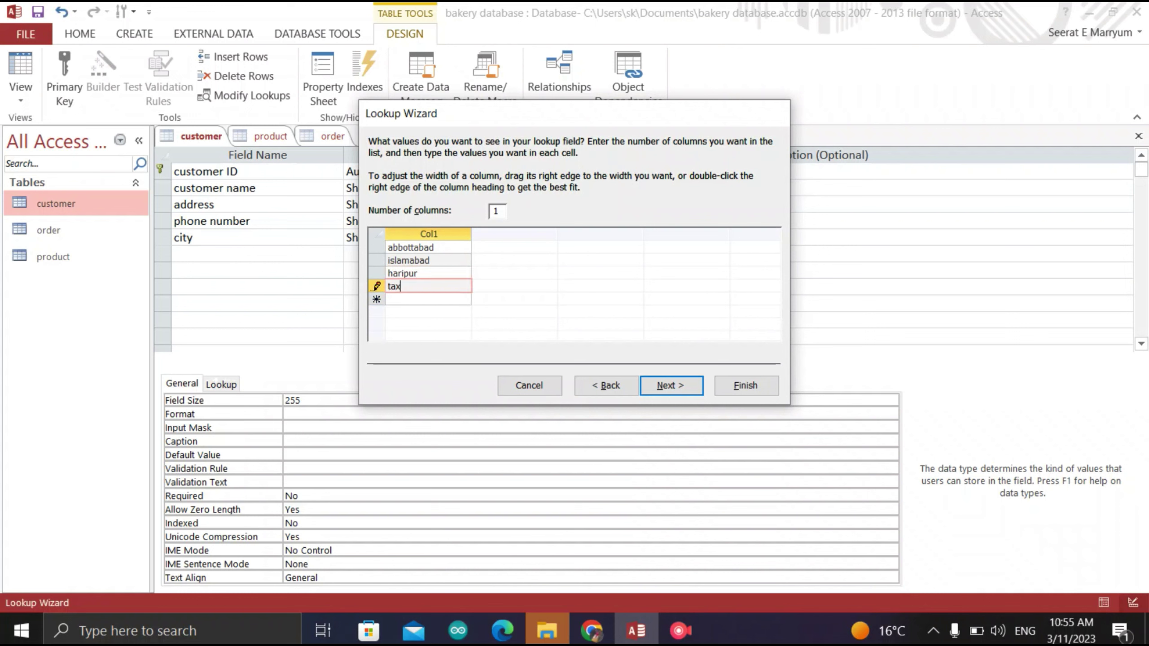
pyautogui.write('ila')
# Keep the lookup label city, limit entries to the list and finish the Lookup Wizard
pyautogui.click(671, 385)
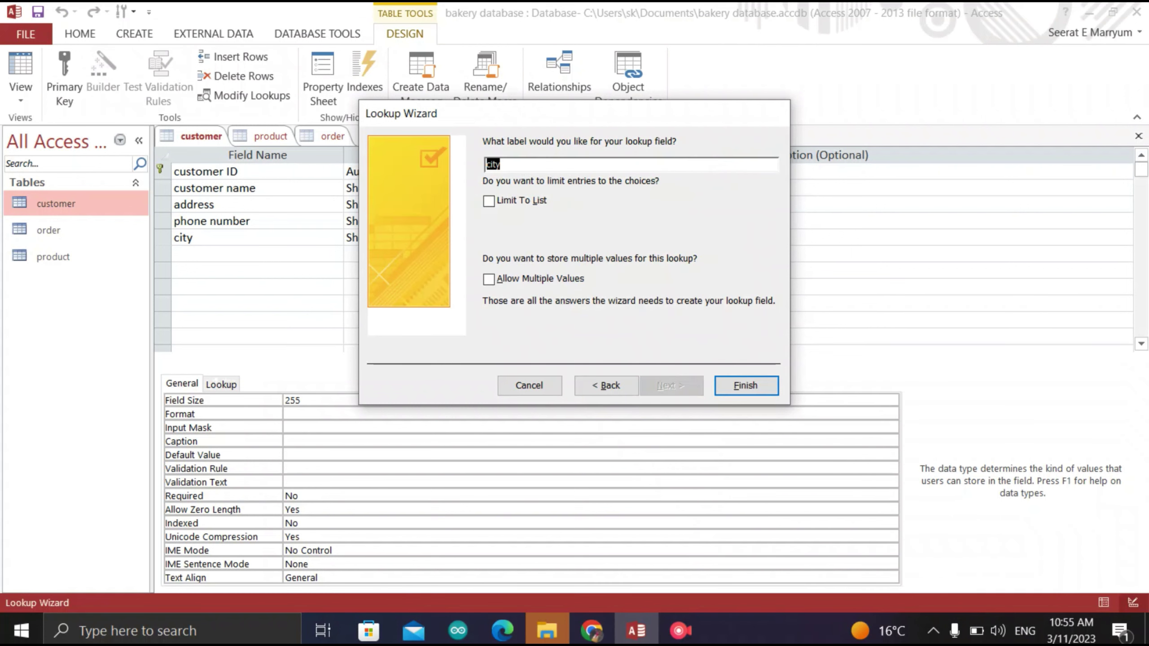
pyautogui.click(489, 201)
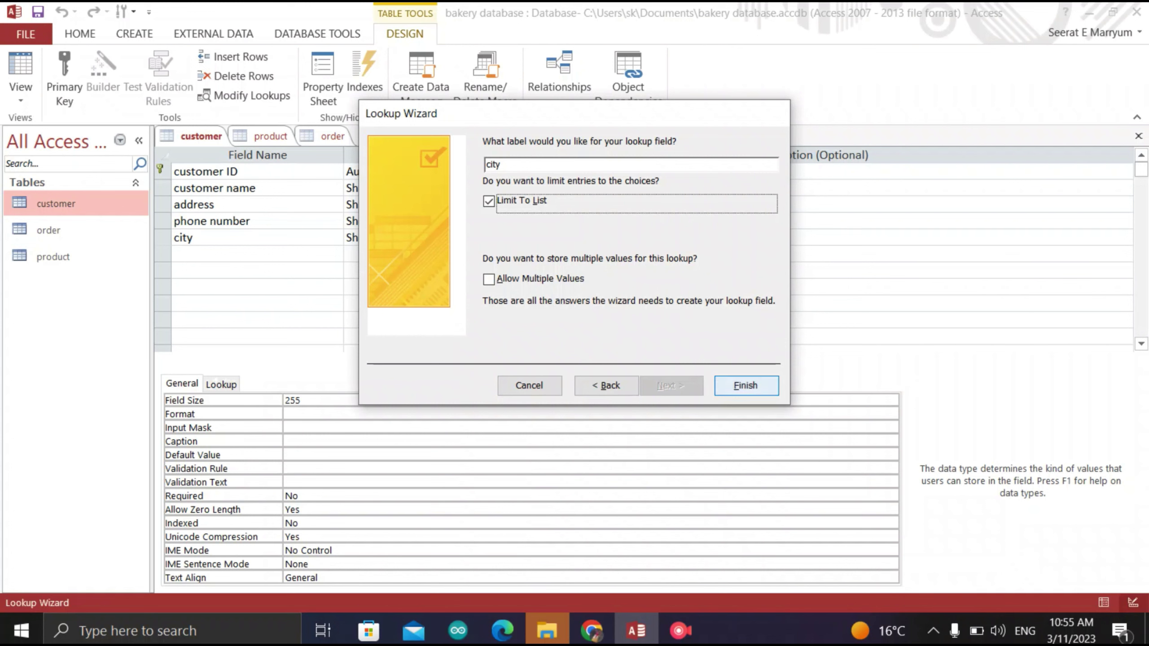
pyautogui.click(747, 385)
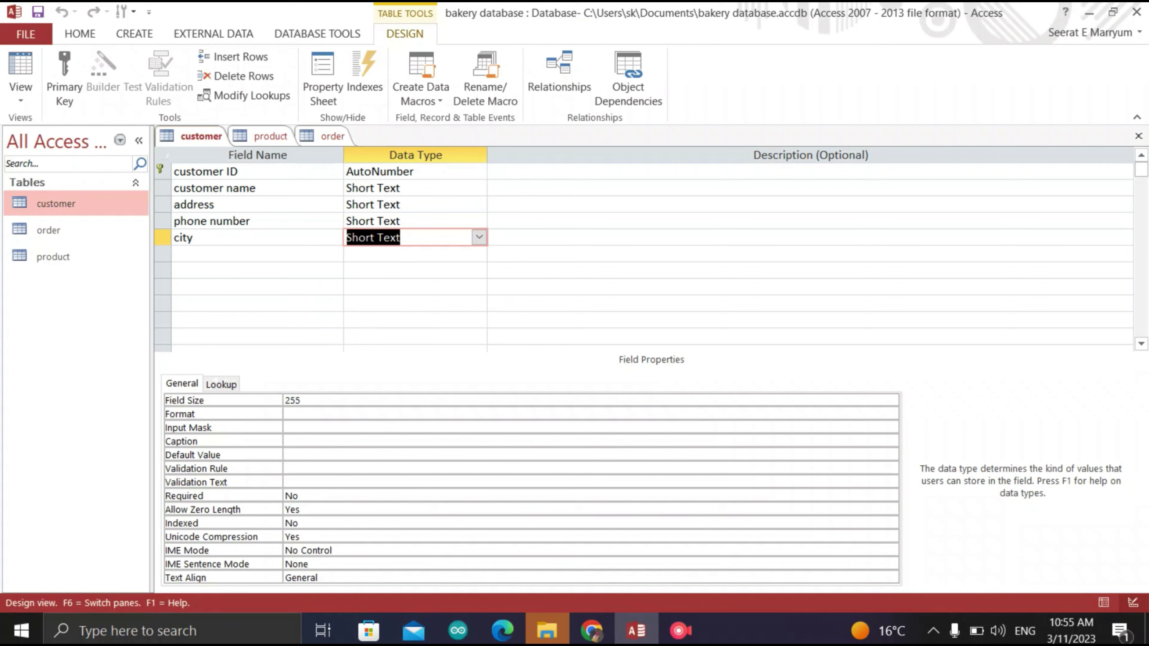
# Show the customer table in Datasheet View and widen the customer name, address and phone number columns
pyautogui.click(20, 93)
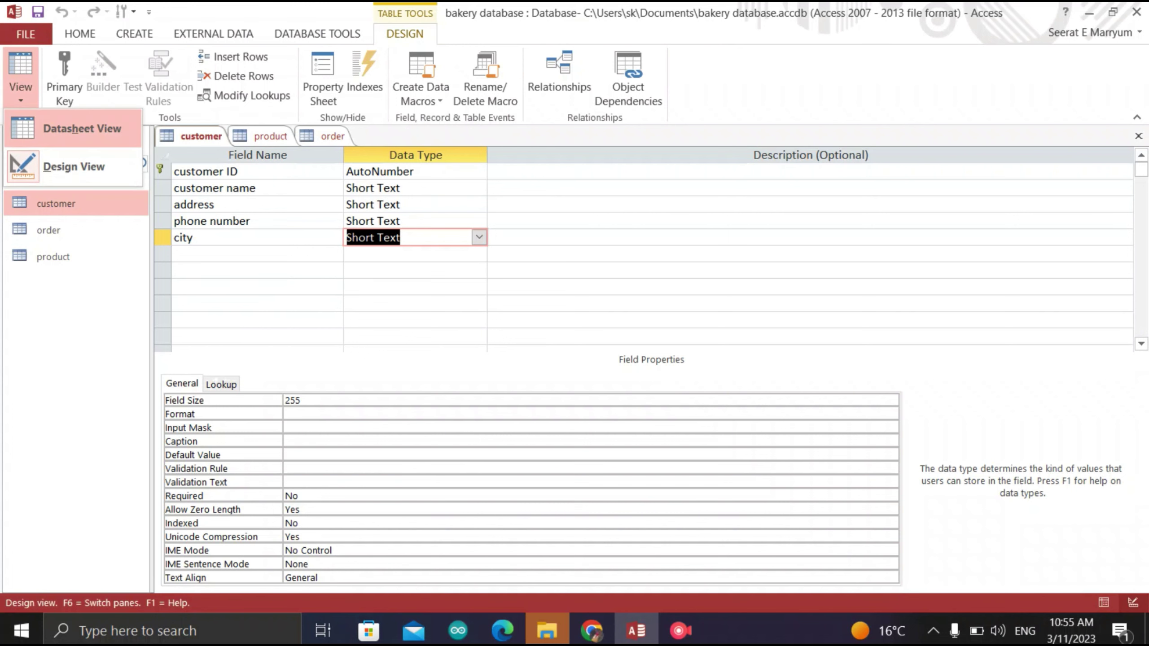
pyautogui.click(76, 129)
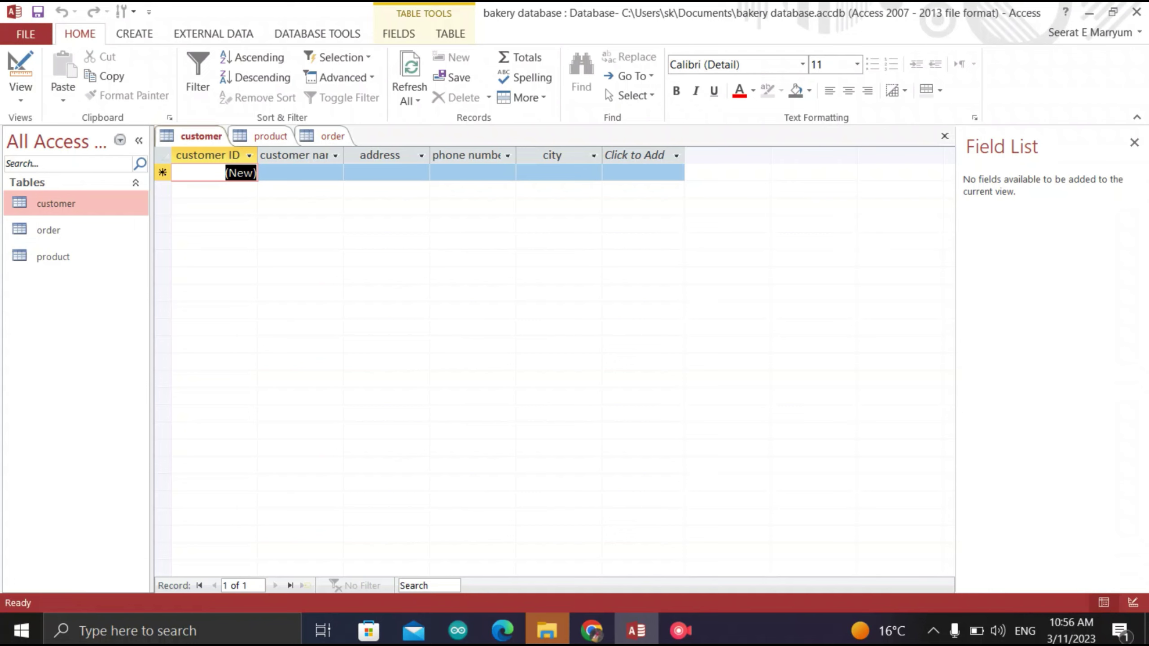
pyautogui.moveTo(344, 155); pyautogui.dragTo(365, 155)
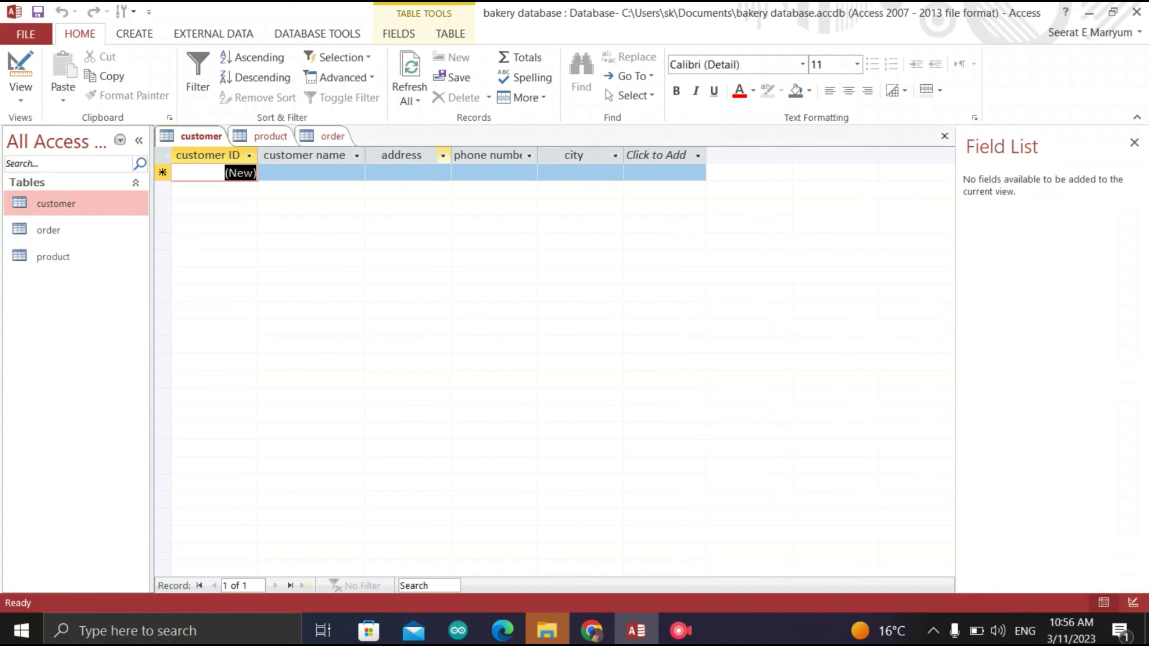
pyautogui.moveTo(451, 155); pyautogui.dragTo(461, 156)
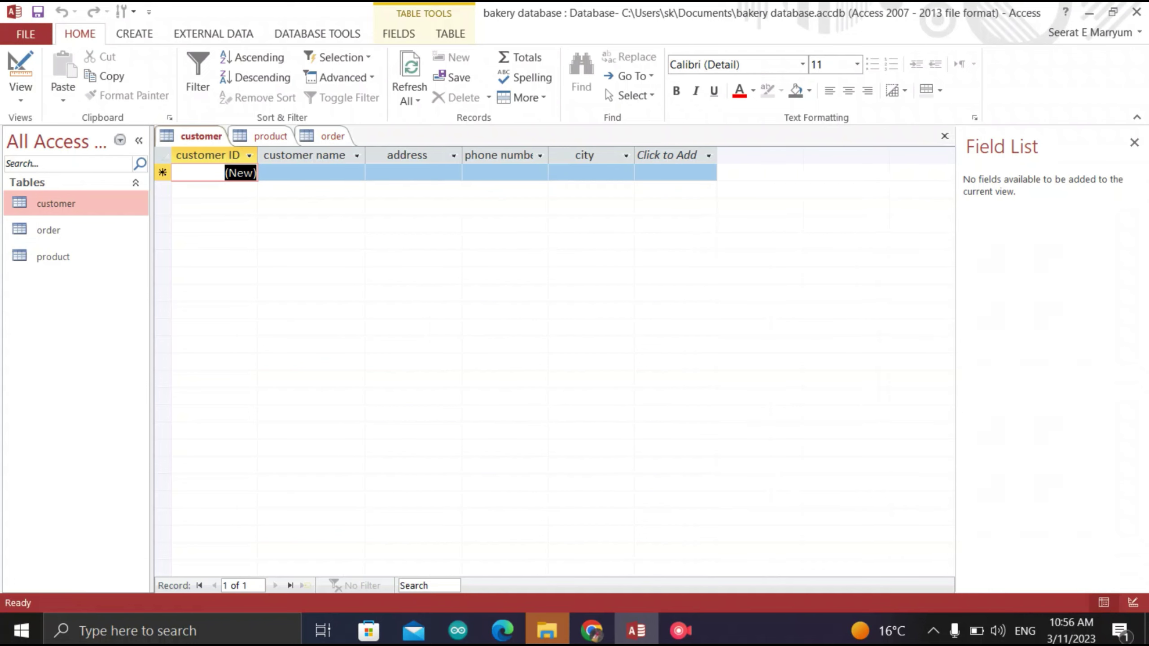
pyautogui.moveTo(548, 155); pyautogui.dragTo(572, 155)
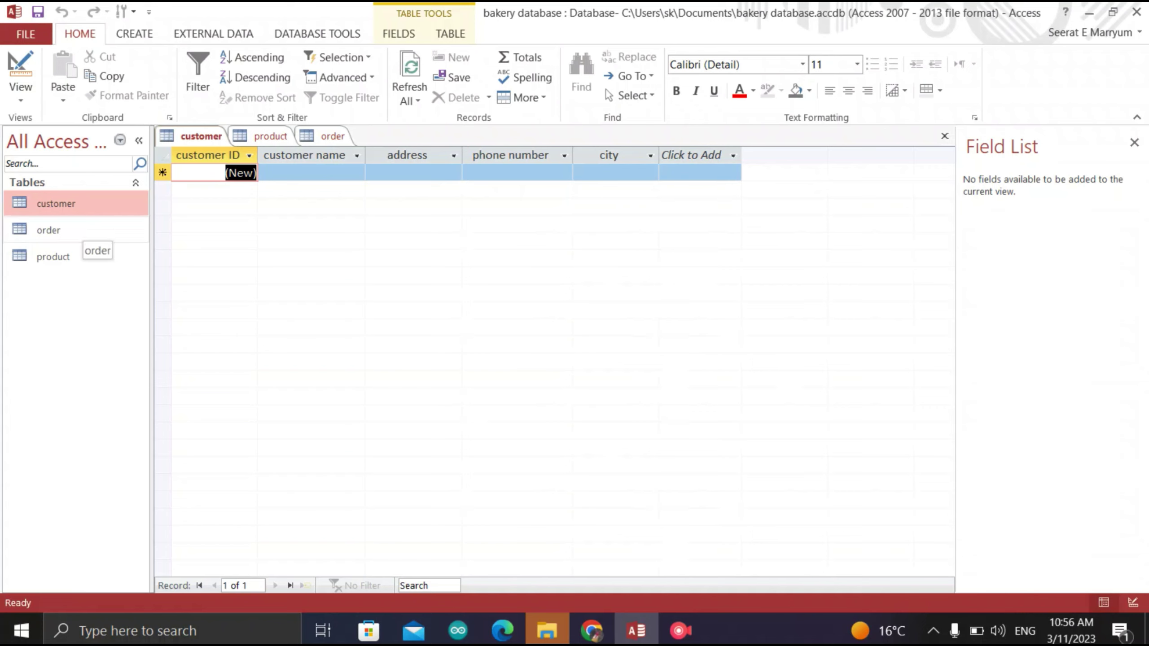
# Open the order table in Design View and rename its ID field to "product ID" with the Number data type
pyautogui.doubleClick(50, 229)
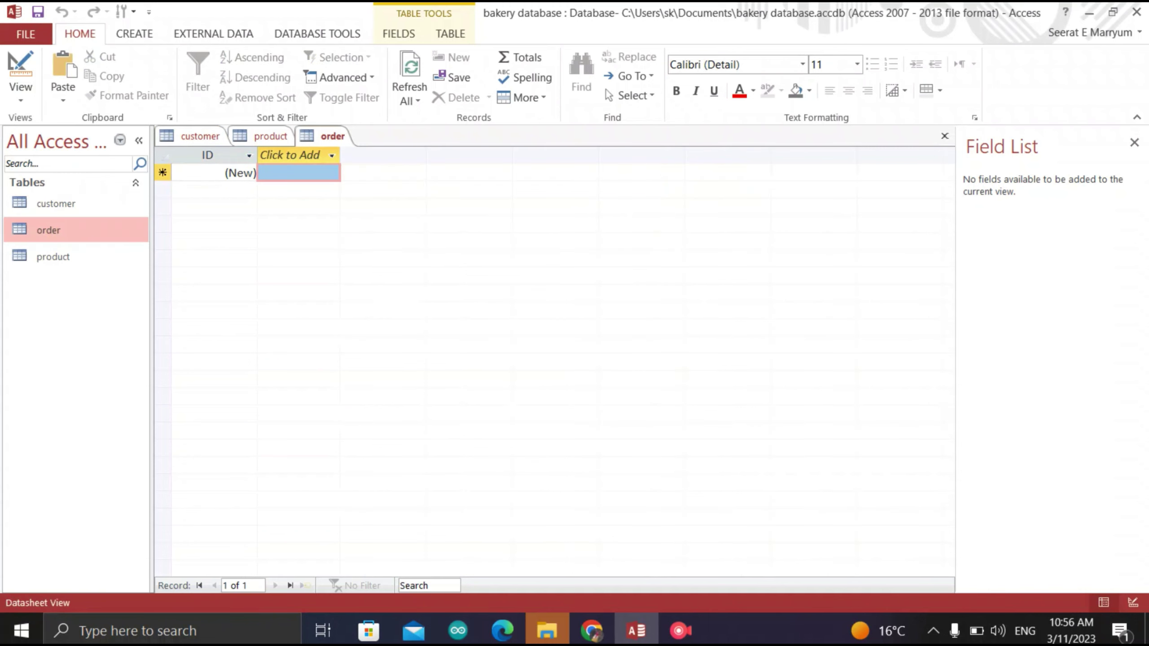
pyautogui.click(21, 93)
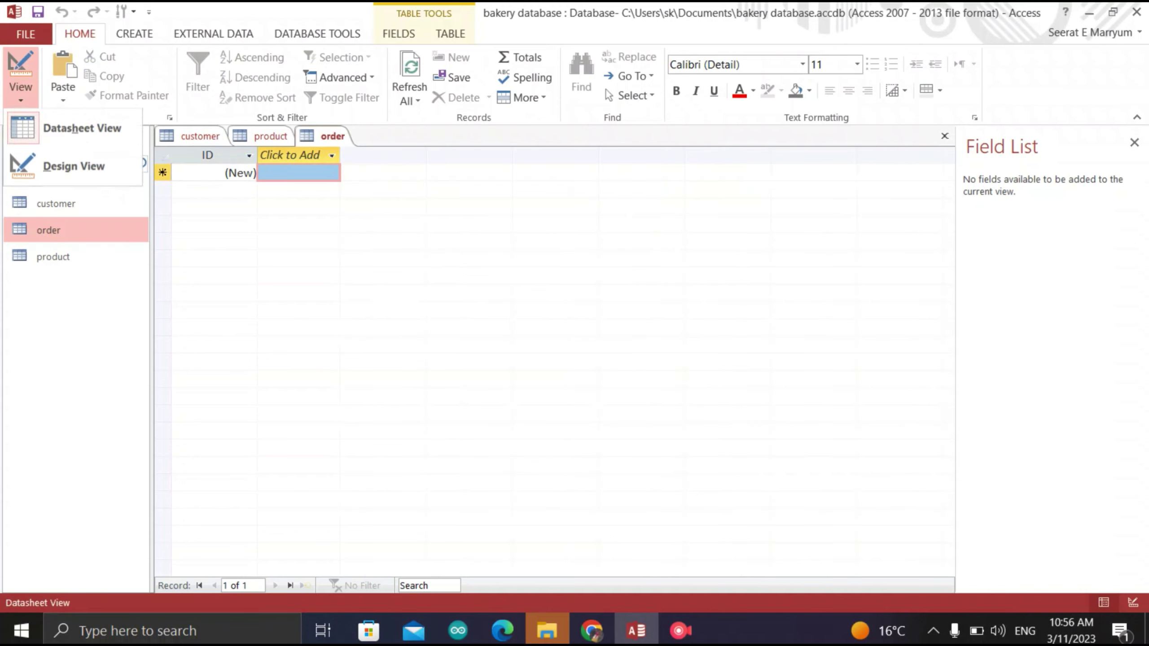
pyautogui.click(72, 166)
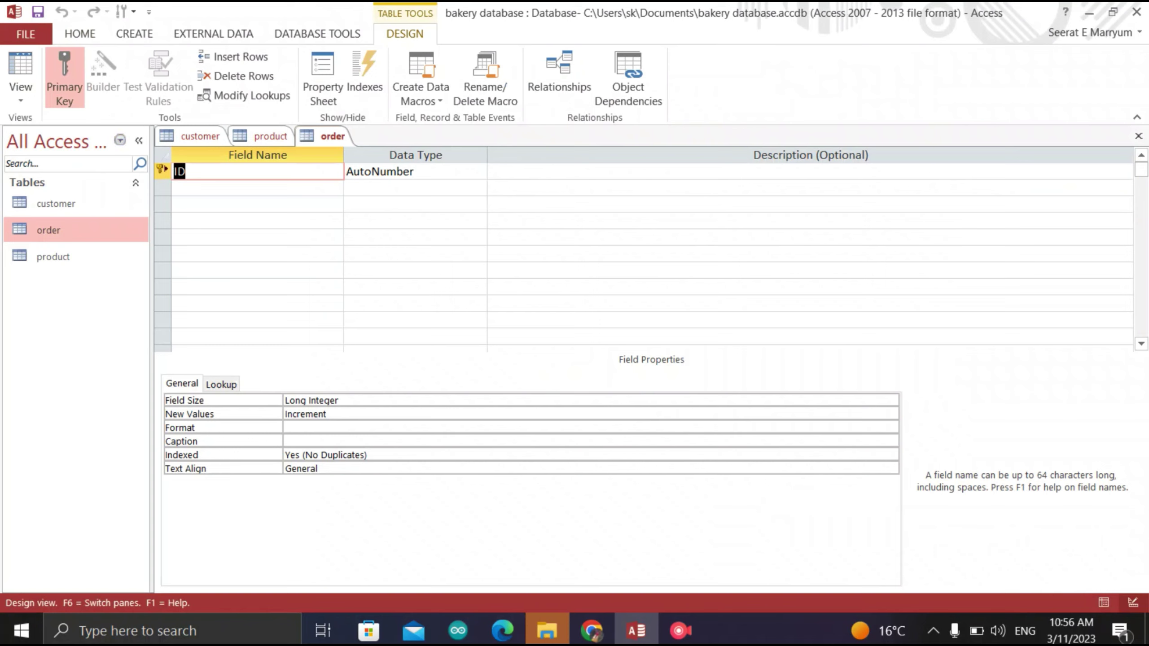
pyautogui.press('Left')
pyautogui.write('product')
pyautogui.click(397, 172)
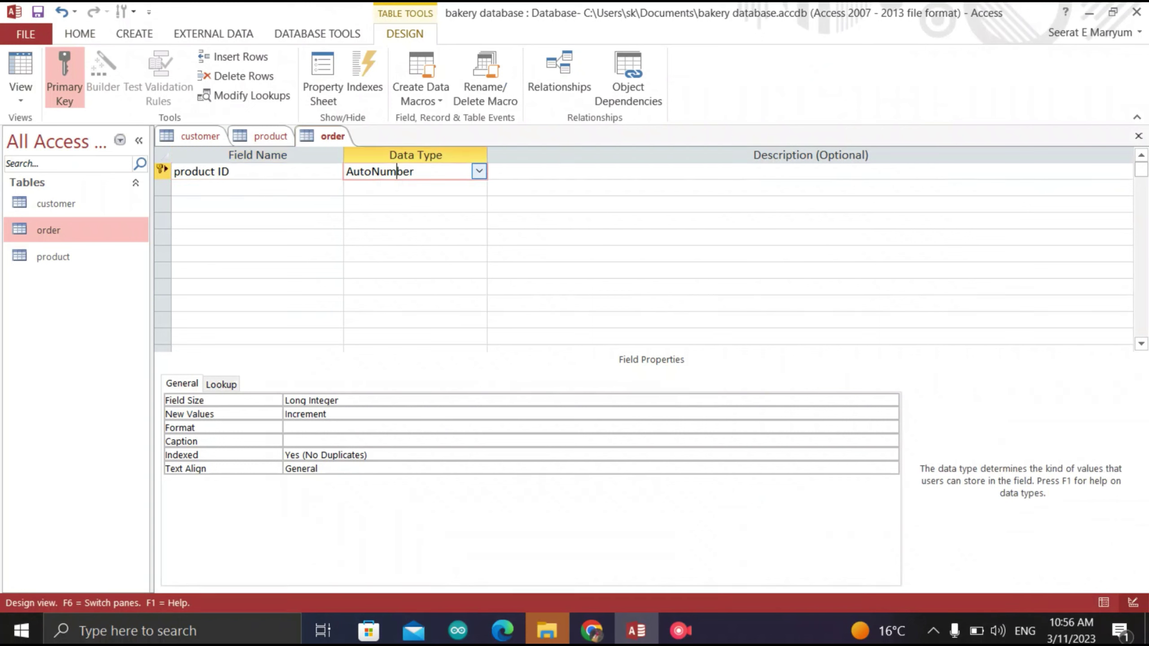
pyautogui.click(479, 171)
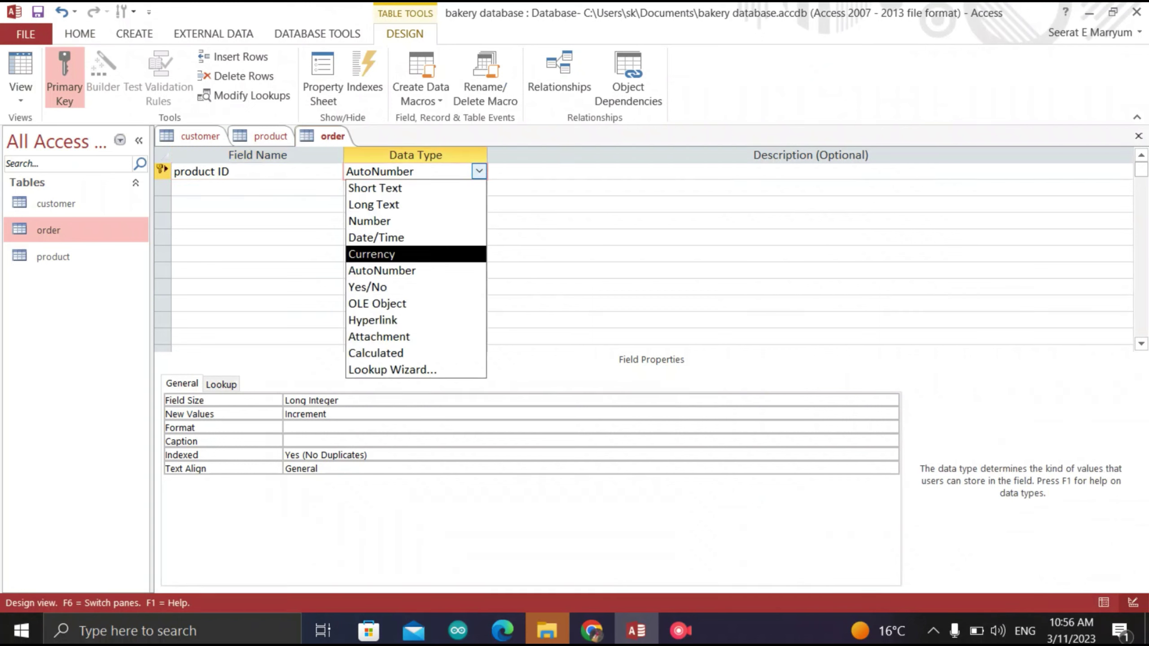
pyautogui.click(369, 220)
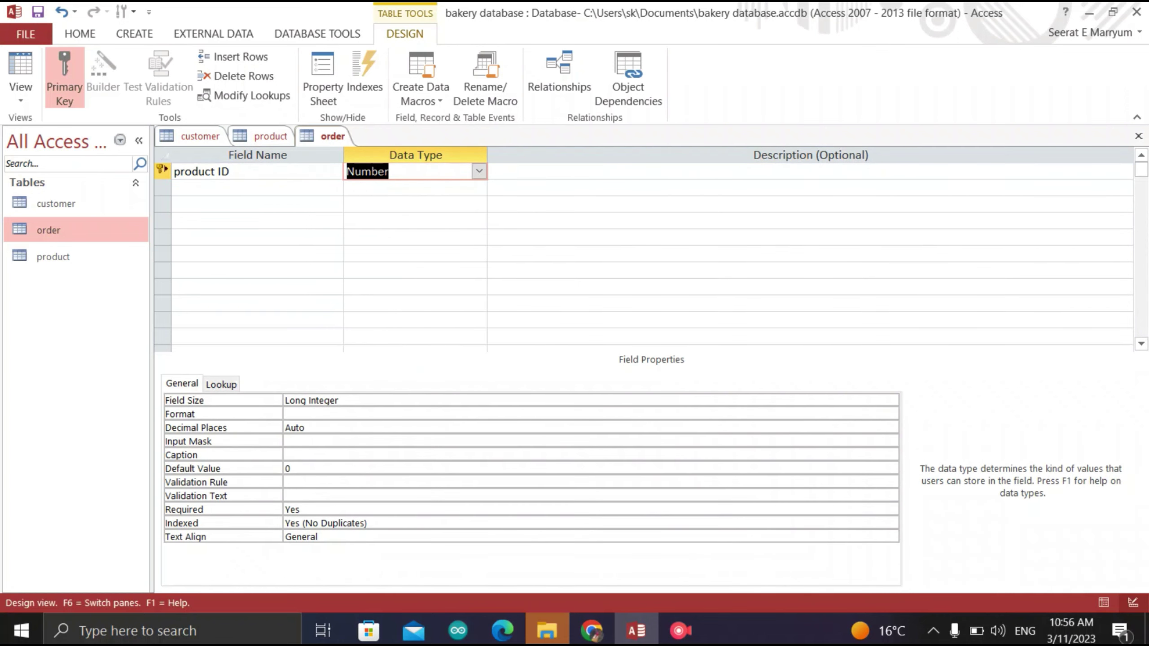
# Add an "order date" field with the Date/Time data type below product ID
pyautogui.click(226, 188)
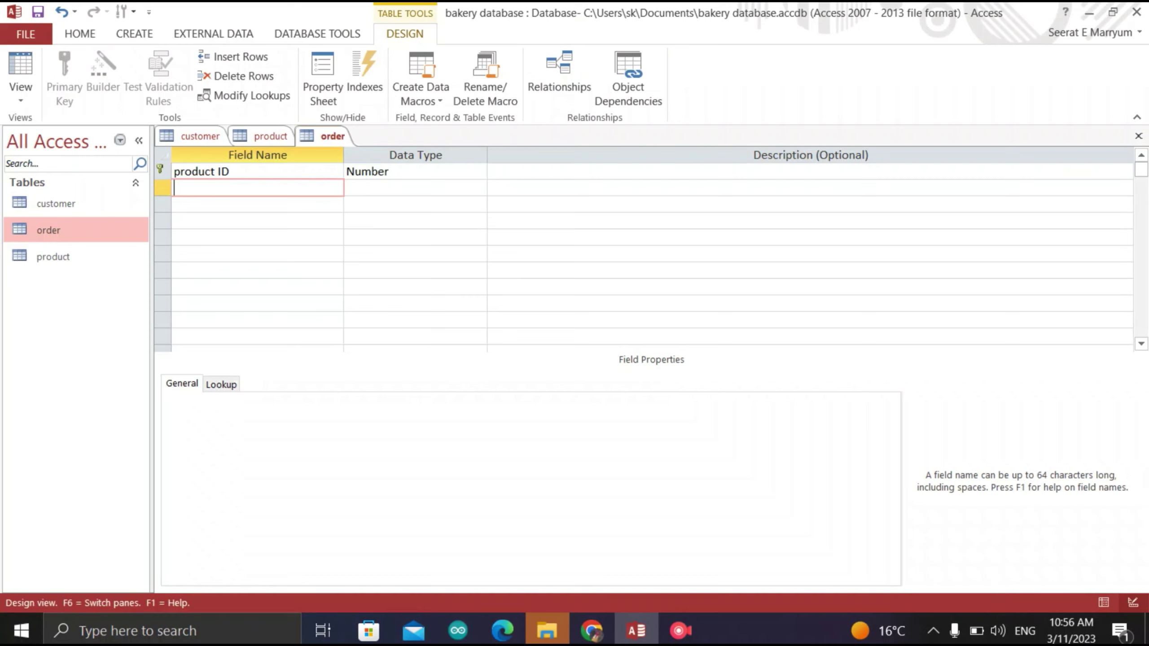
pyautogui.write('order date')
pyautogui.click(366, 188)
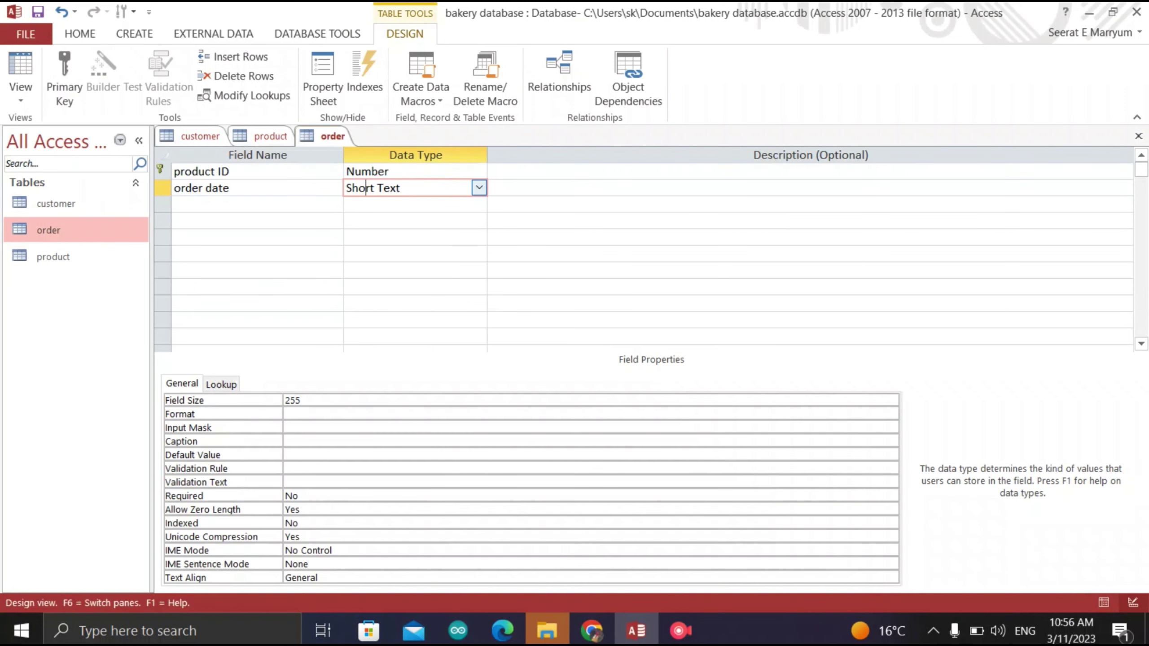
pyautogui.click(479, 188)
pyautogui.press('Return')
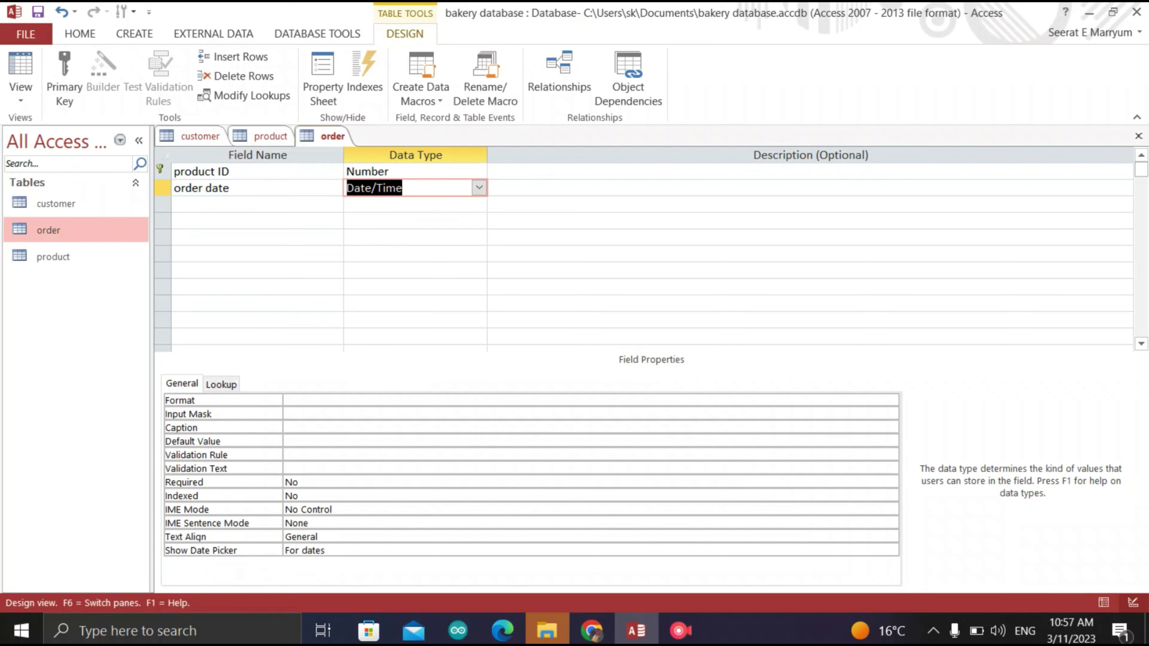
# Set the order date field's format to General Date
pyautogui.press('F6')
pyautogui.hotkey('alt', 'Down')
pyautogui.press('Down')
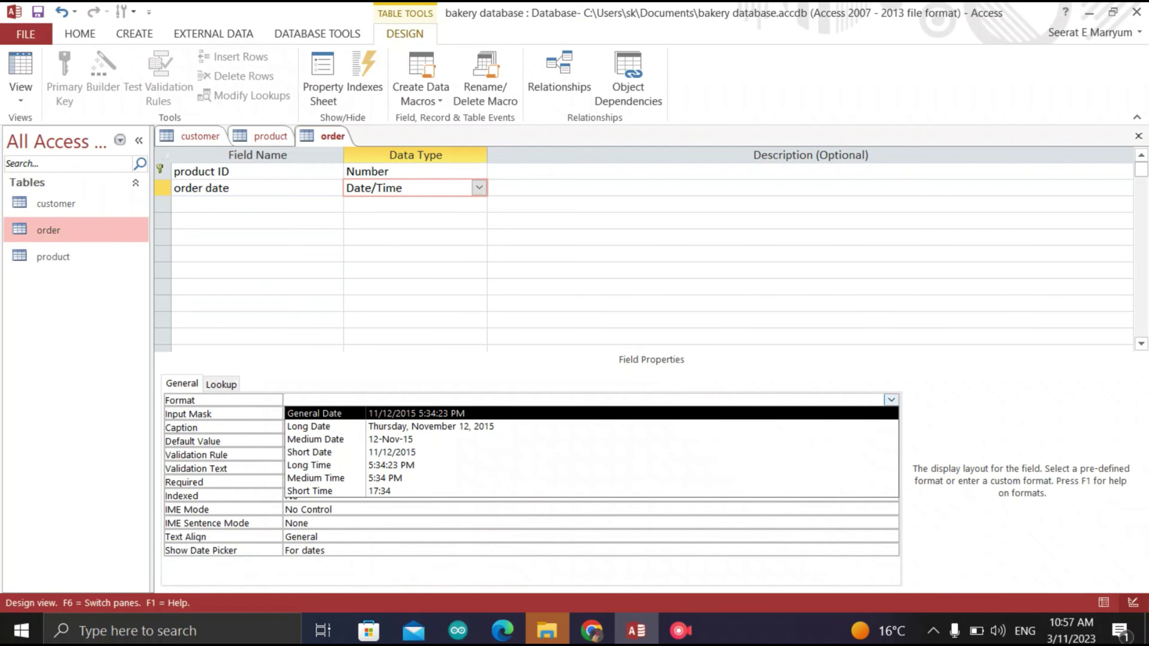
pyautogui.press('Down')
pyautogui.press('Down')
pyautogui.press('Down')
pyautogui.press('Down')
pyautogui.press('Up')
pyautogui.press('Up')
pyautogui.press('Up')
pyautogui.press('Up')
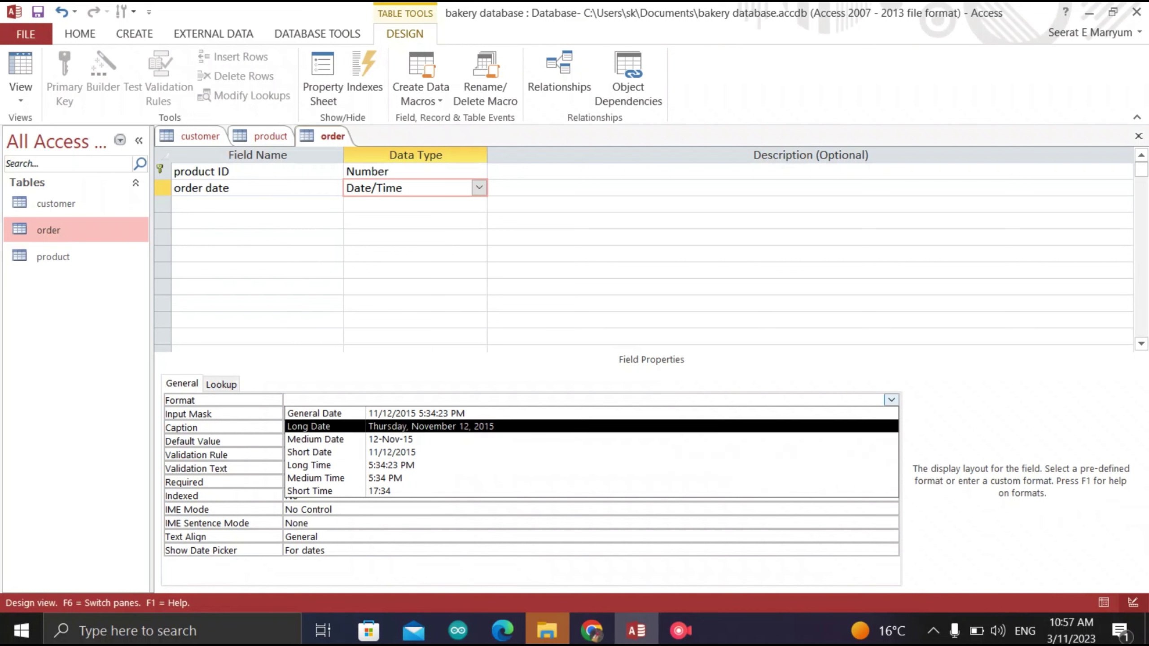
pyautogui.press('Return')
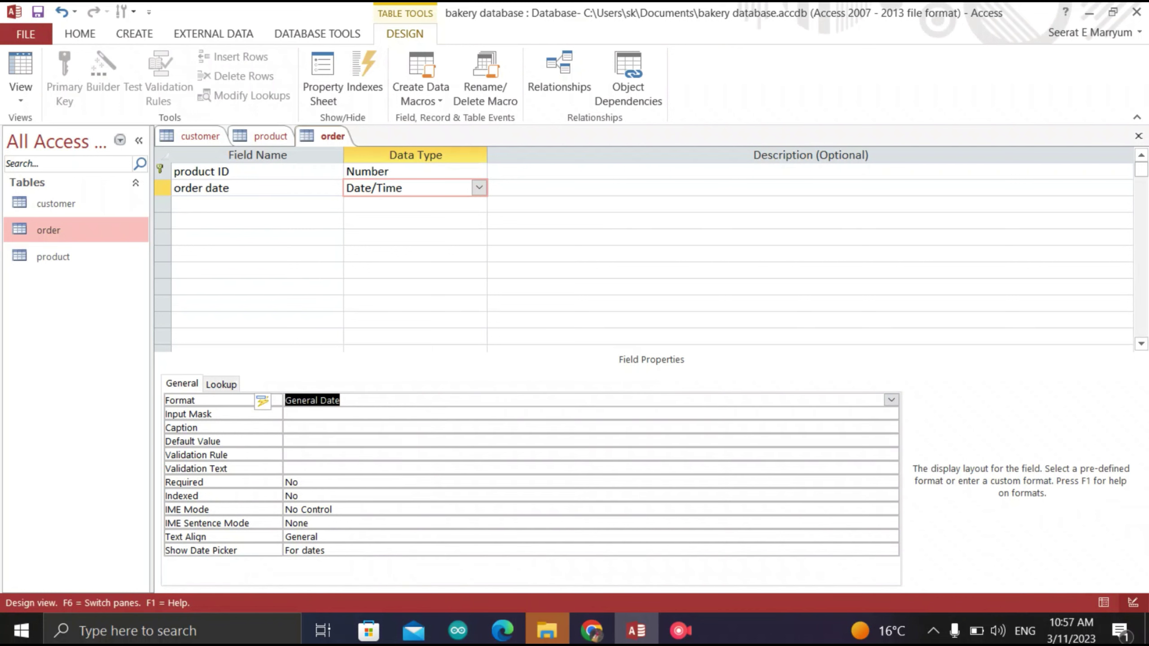
# Add a "product name" field with the Short Text data type below order date
pyautogui.click(257, 204)
pyautogui.write('pr')
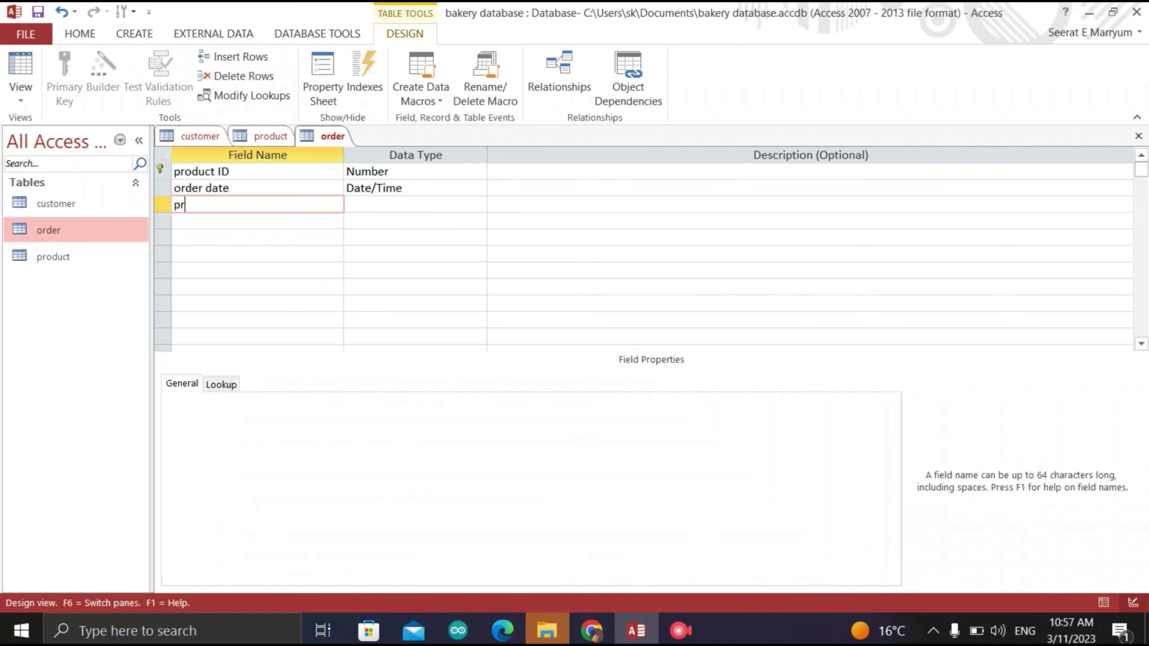
pyautogui.write('oduct name')
pyautogui.press('Tab')
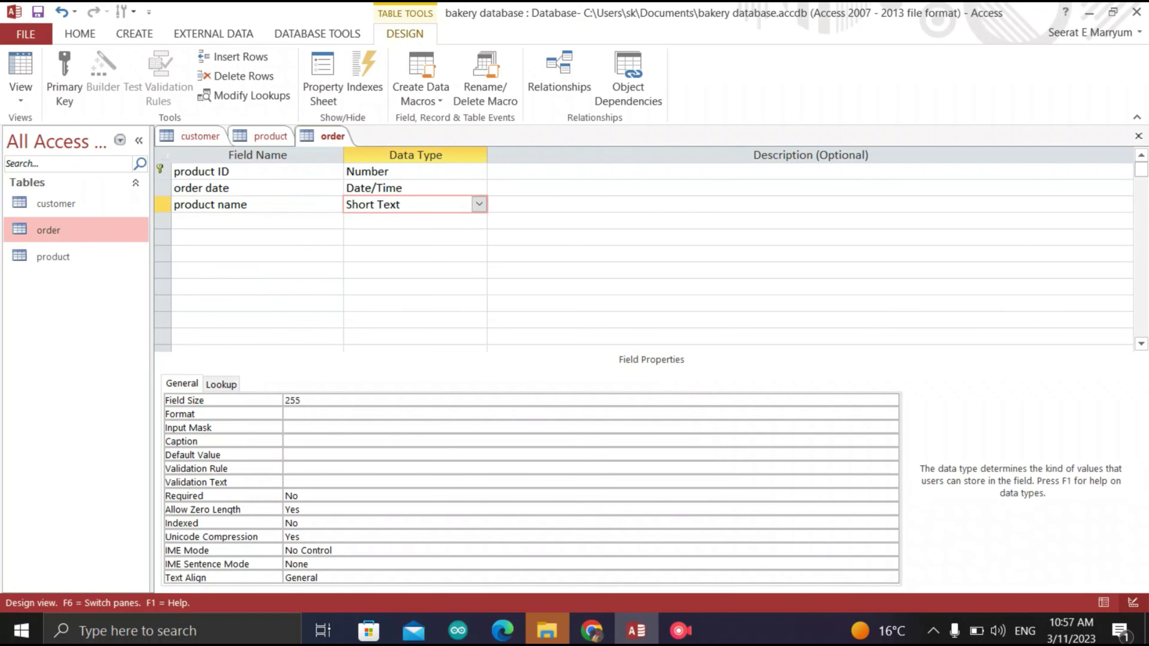
pyautogui.press('Tab')
pyautogui.press('Tab')
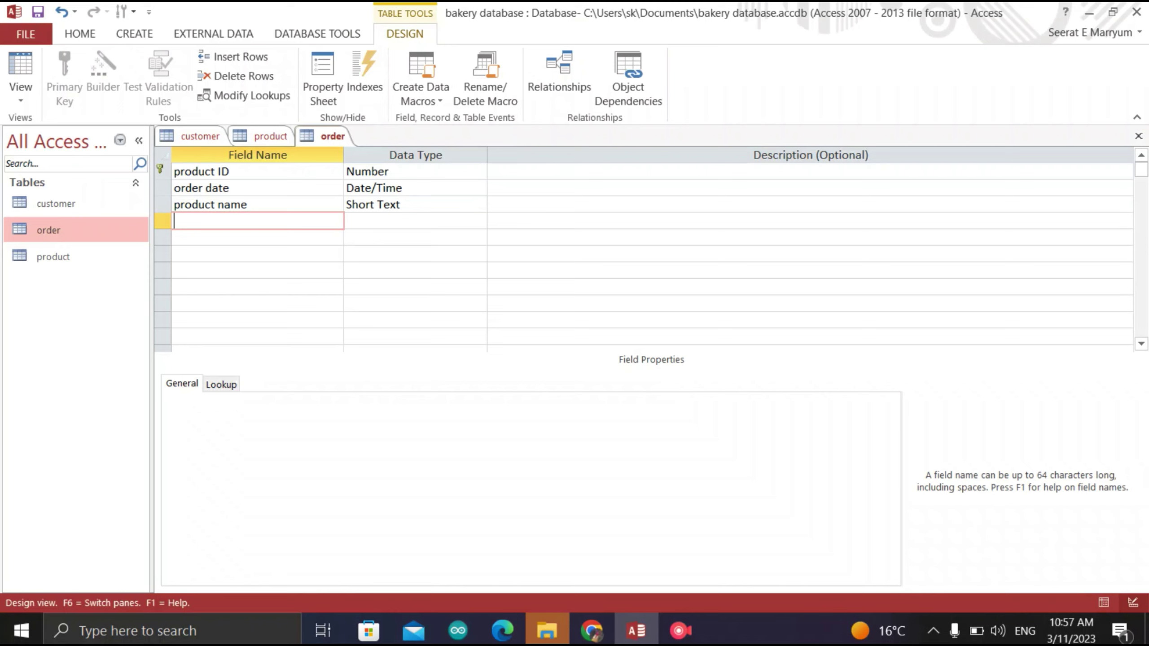
# Add a "number of orders" field with the Number data type below product name
pyautogui.write('number of orders')
pyautogui.click(375, 221)
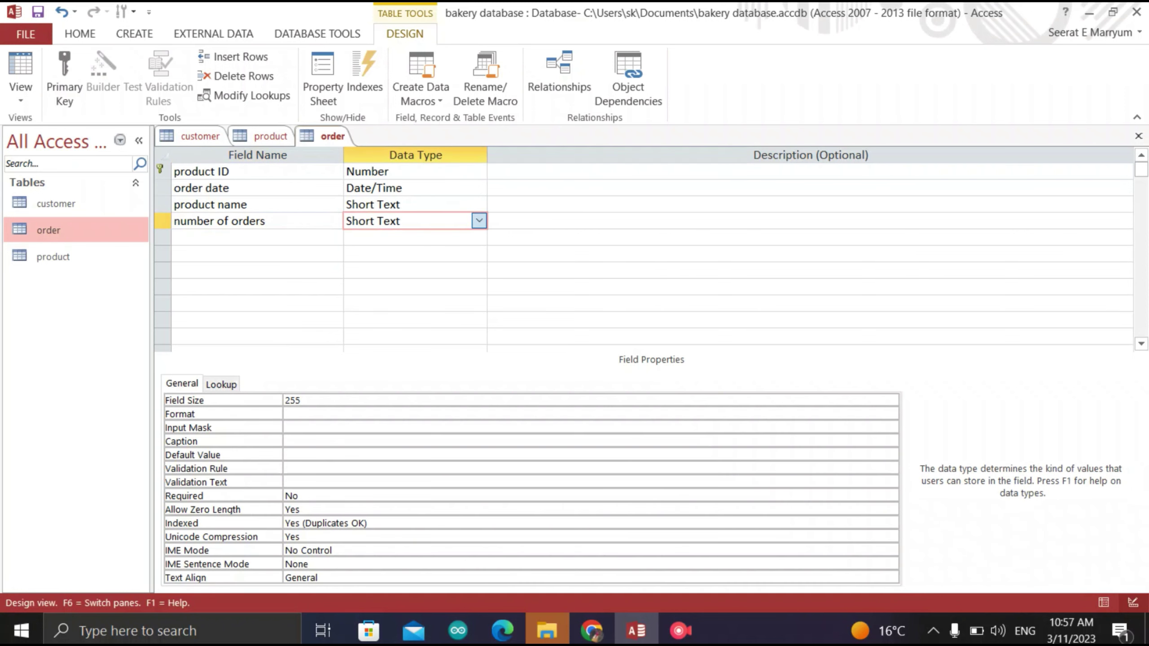
pyautogui.click(479, 220)
pyautogui.press('Down')
pyautogui.press('Return')
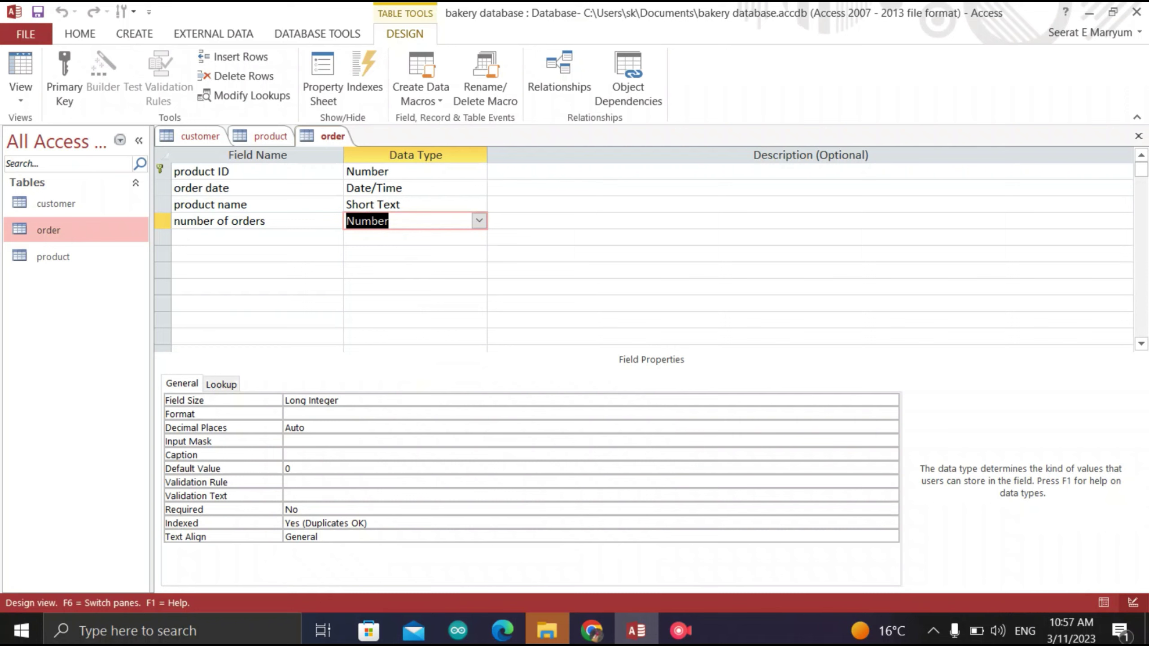
# Show the order table in Datasheet View and widen the order date, product name and number of orders columns
pyautogui.click(20, 93)
pyautogui.click(77, 126)
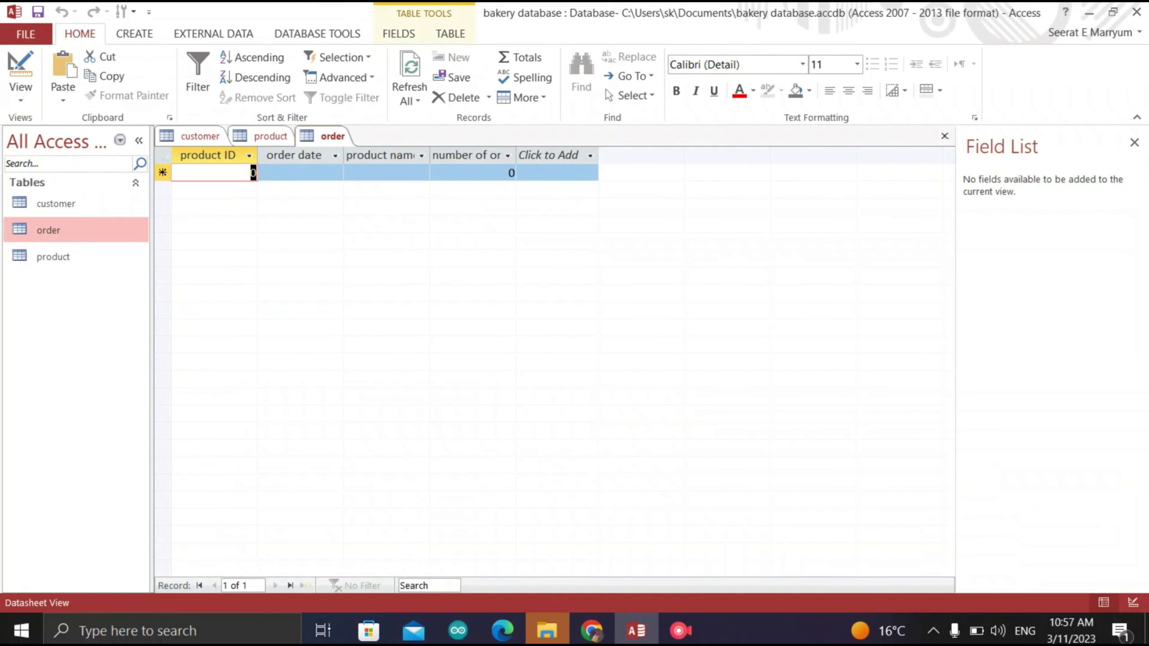
pyautogui.click(336, 155)
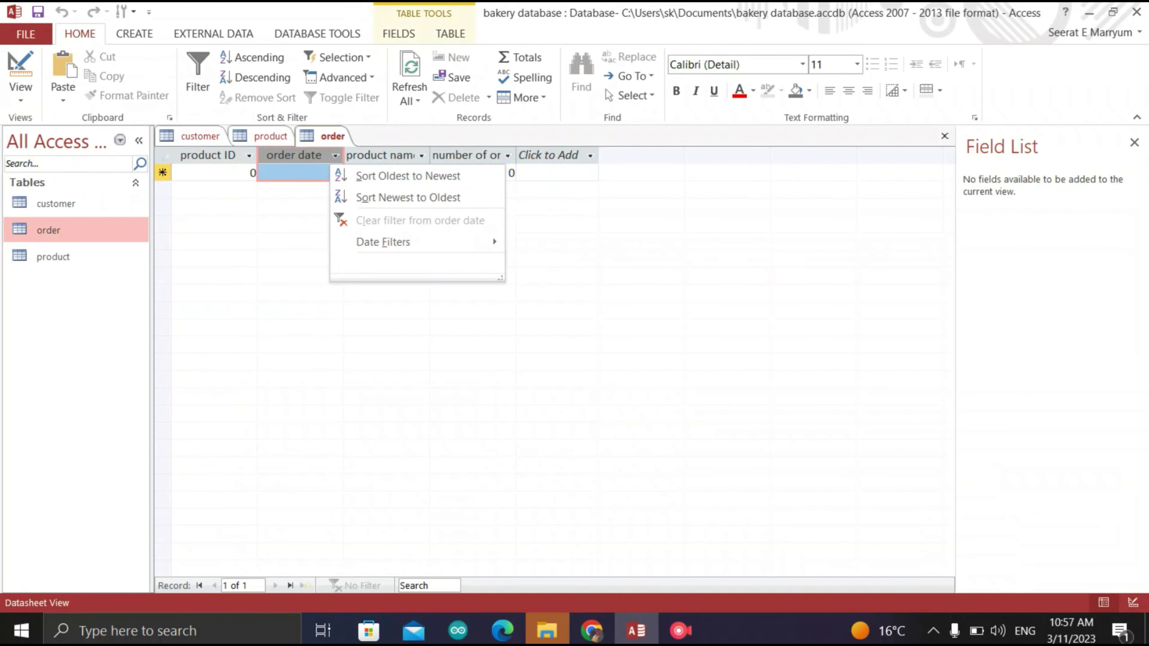
pyautogui.click(336, 155)
pyautogui.moveTo(343, 155); pyautogui.dragTo(374, 156)
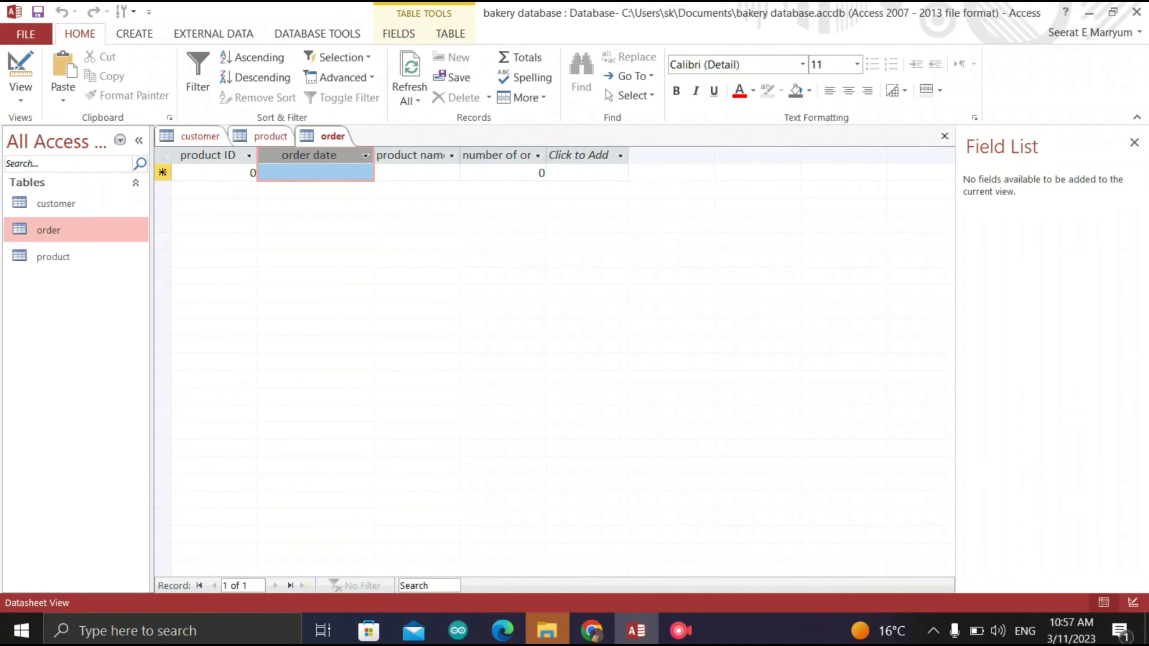
pyautogui.doubleClick(460, 155)
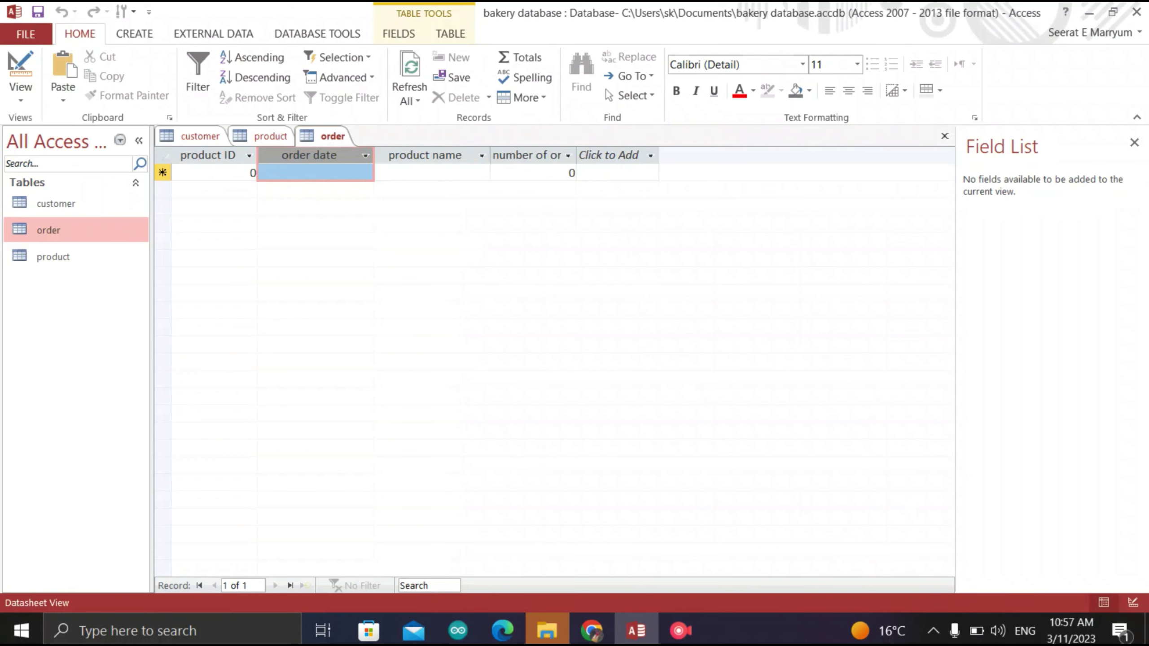
pyautogui.doubleClick(576, 155)
pyautogui.click(645, 155)
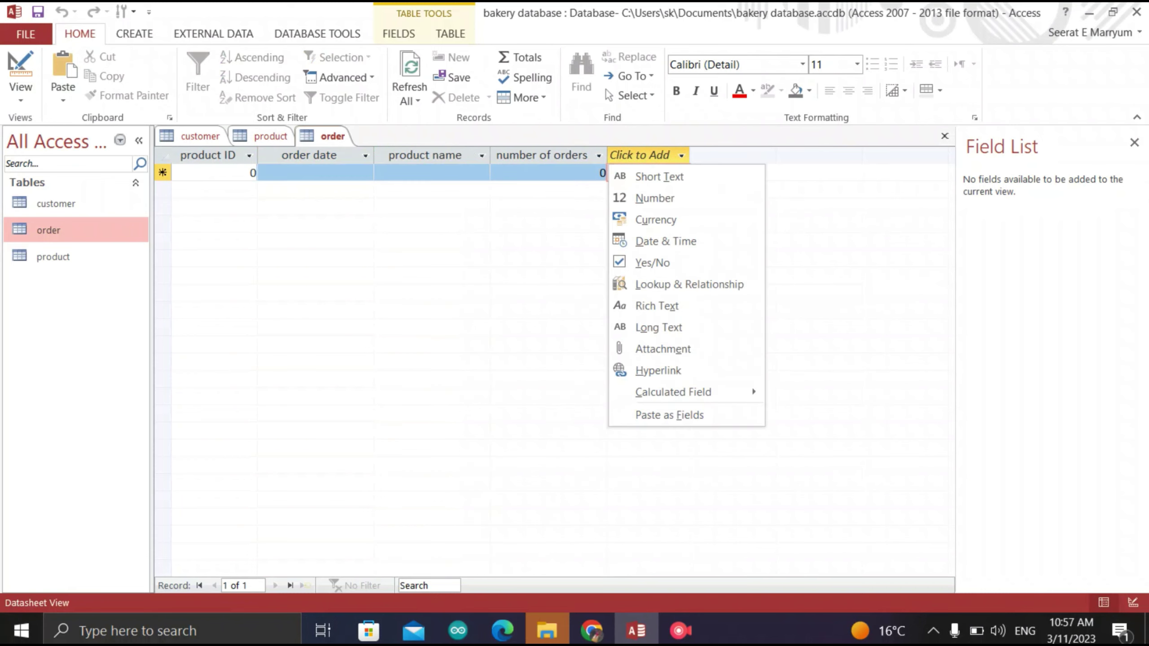
pyautogui.press('Escape')
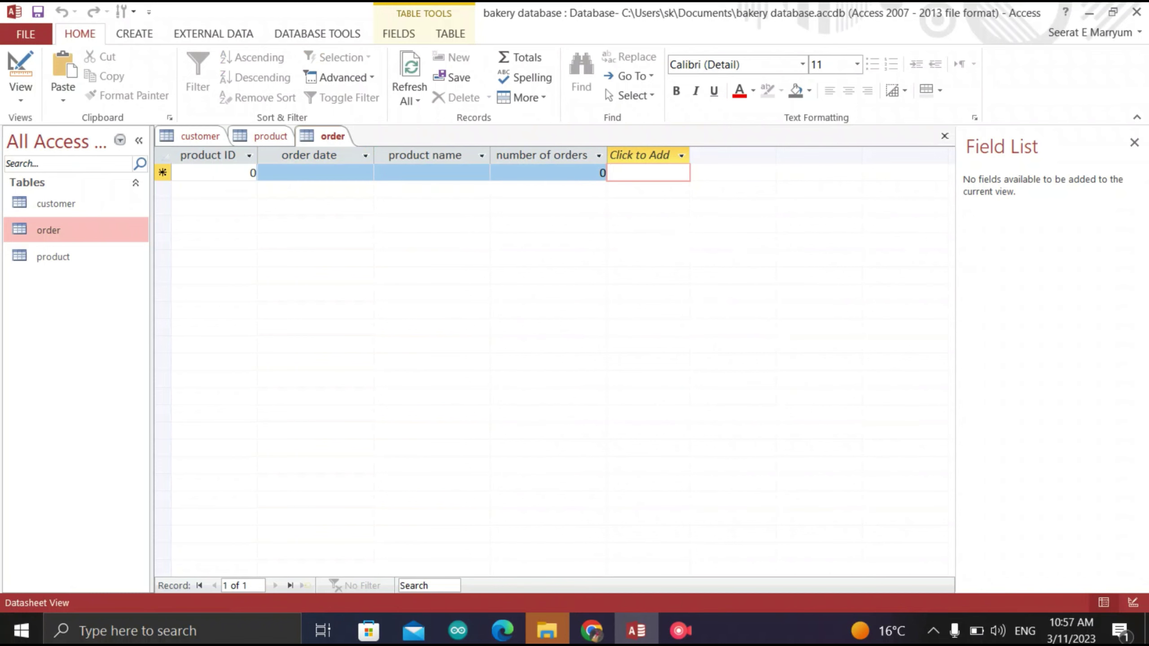
# Open the product table in Design View and rename its ID field to "product ID"
pyautogui.doubleClick(53, 257)
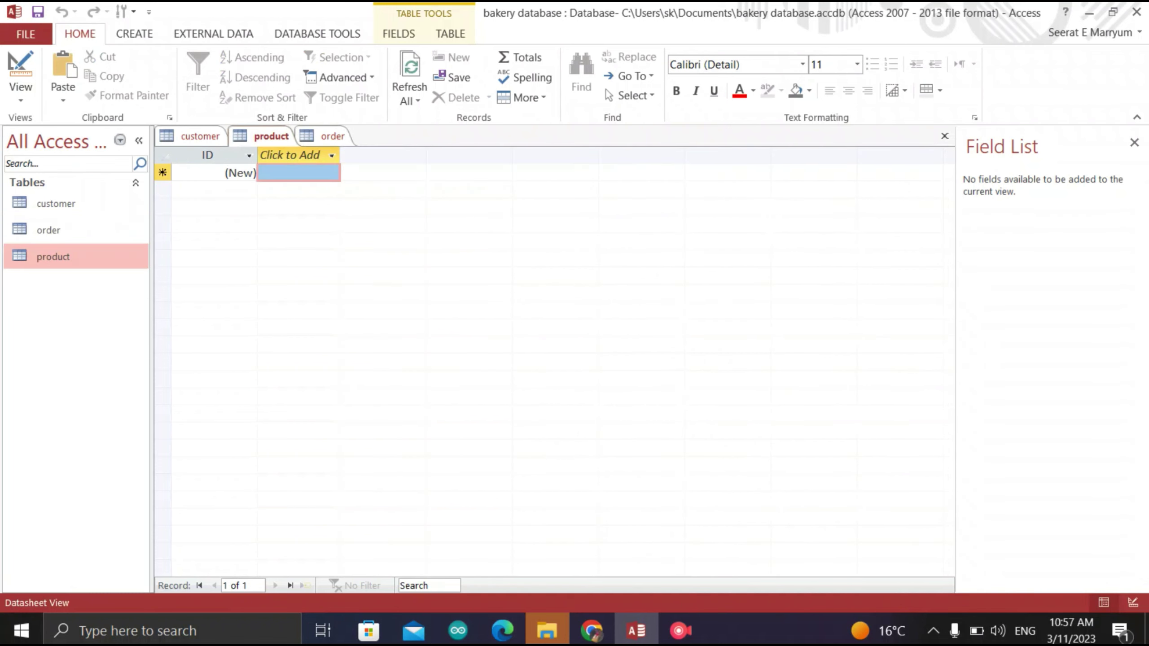
pyautogui.click(20, 88)
pyautogui.click(73, 166)
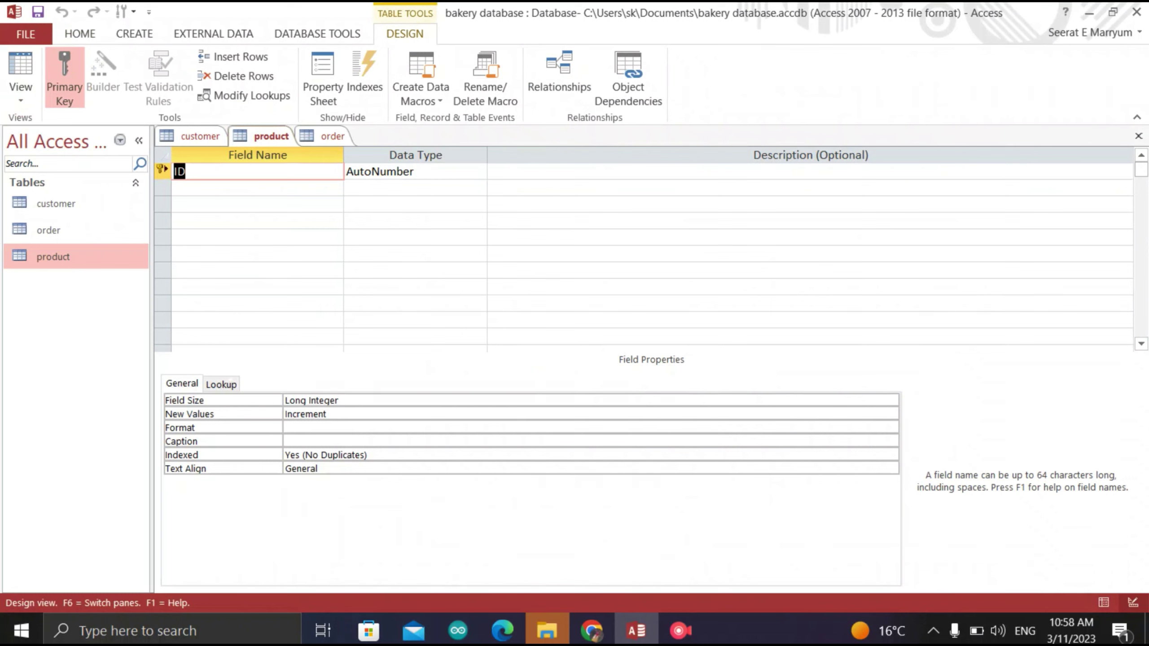
pyautogui.click(174, 171)
pyautogui.write('product')
# Add a "product name" field with the Short Text data type below product ID
pyautogui.click(204, 188)
pyautogui.write('pr')
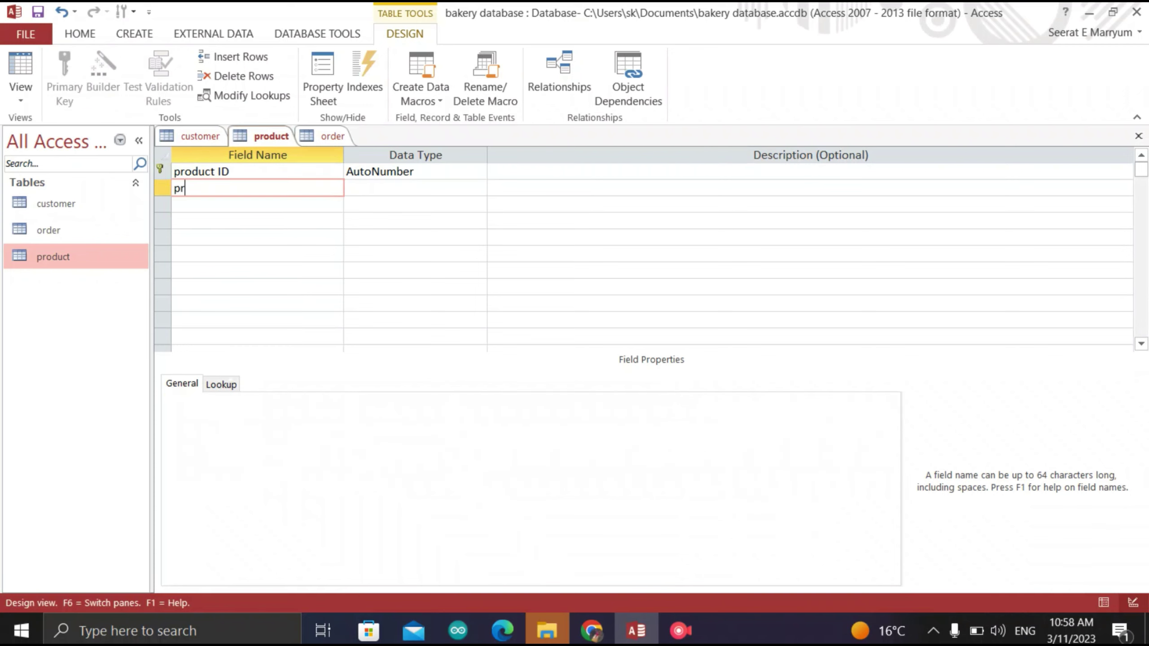
pyautogui.write('oduct name')
# Add an "available products" field with the Number data type below product name
pyautogui.click(204, 204)
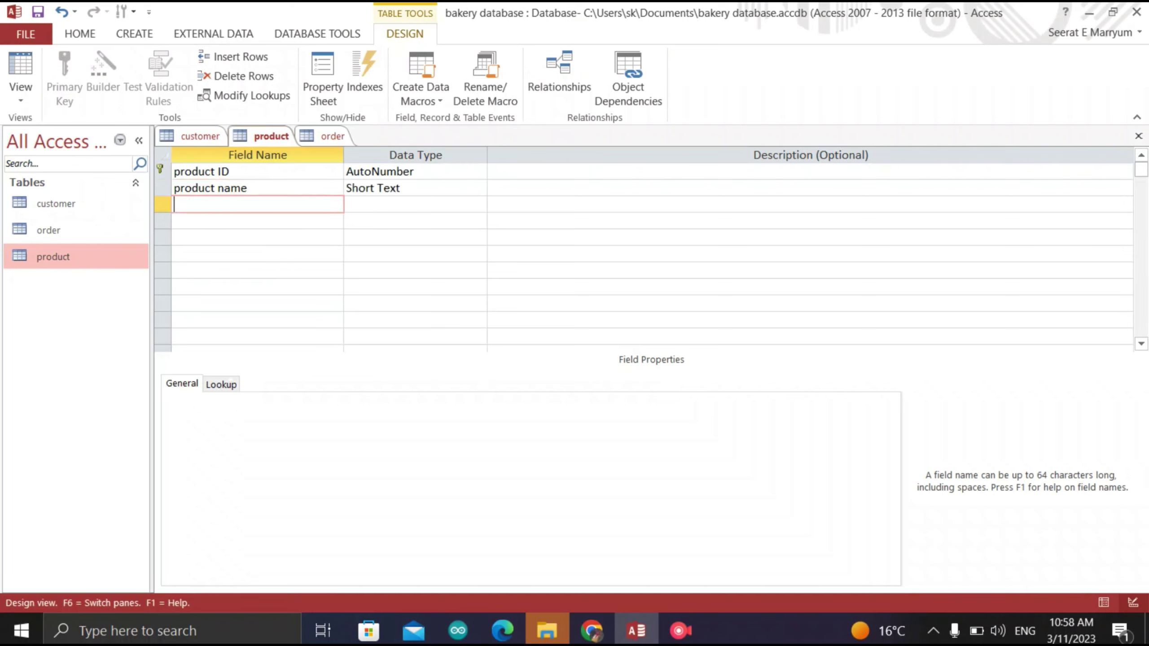
pyautogui.write('available produ')
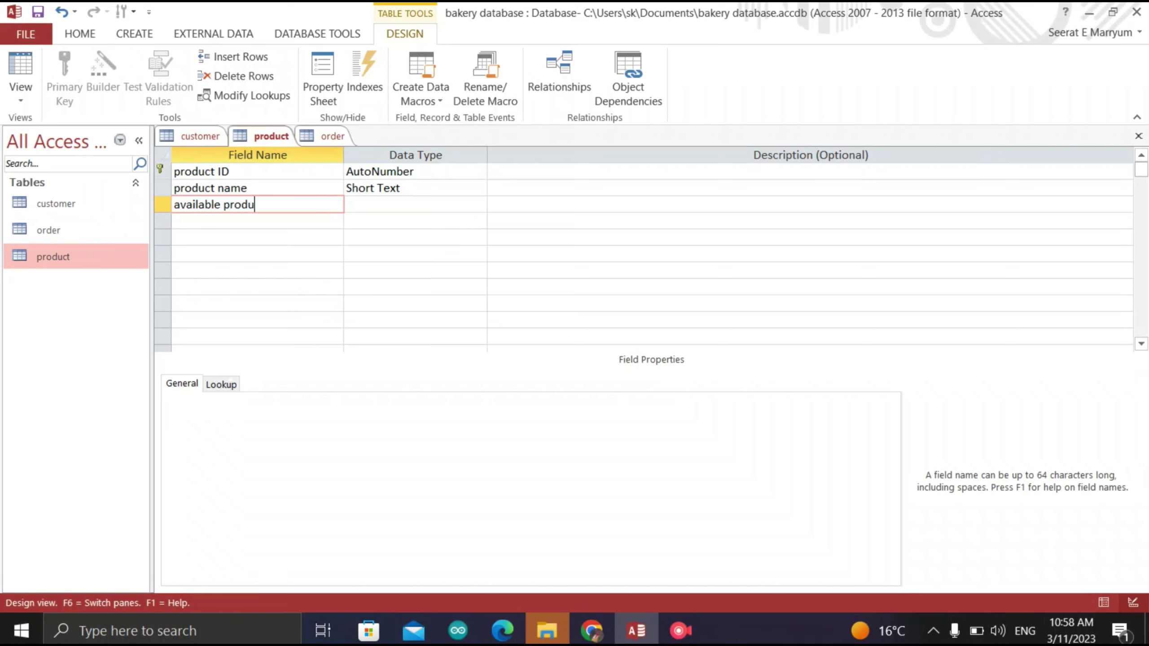
pyautogui.write('cts')
pyautogui.press('Tab')
pyautogui.click(479, 204)
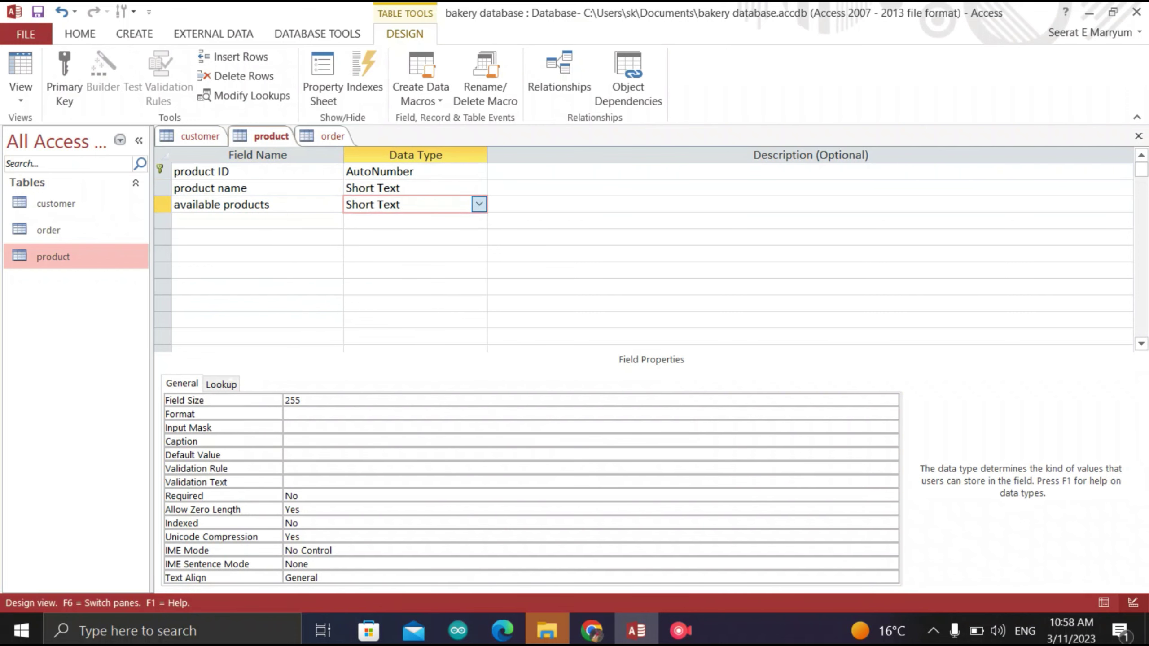
pyautogui.click(414, 255)
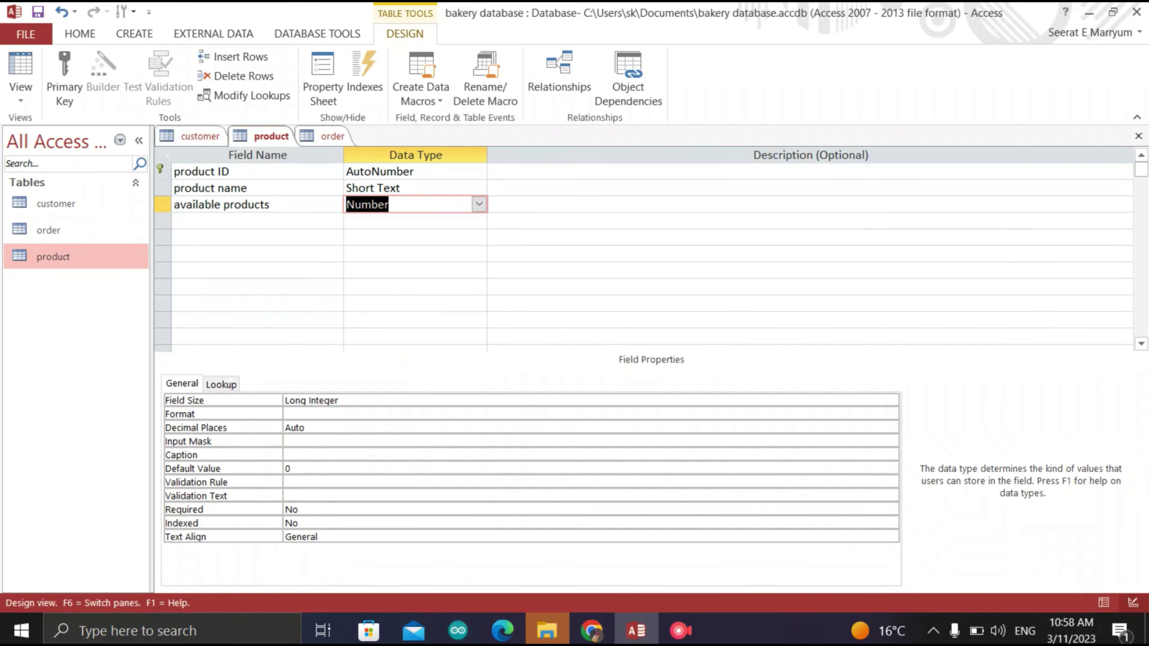
# Add a "sell products" field with the Number data type below available products
pyautogui.click(257, 221)
pyautogui.write('se')
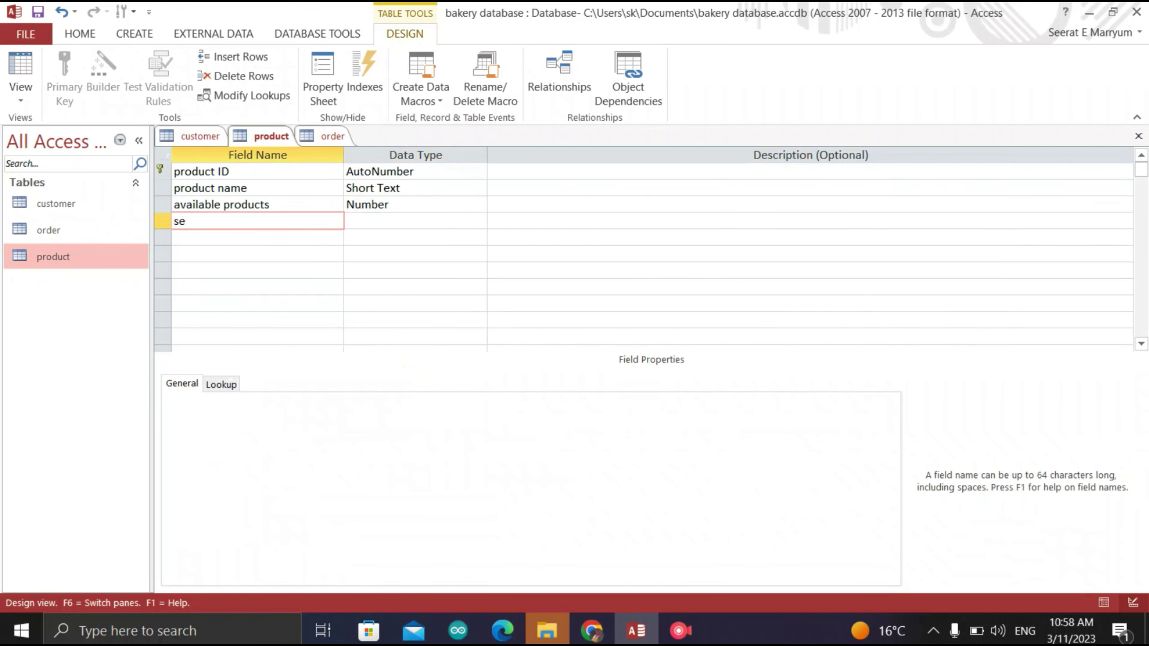
pyautogui.write('ll products')
pyautogui.press('Tab')
pyautogui.hotkey('alt', 'Down')
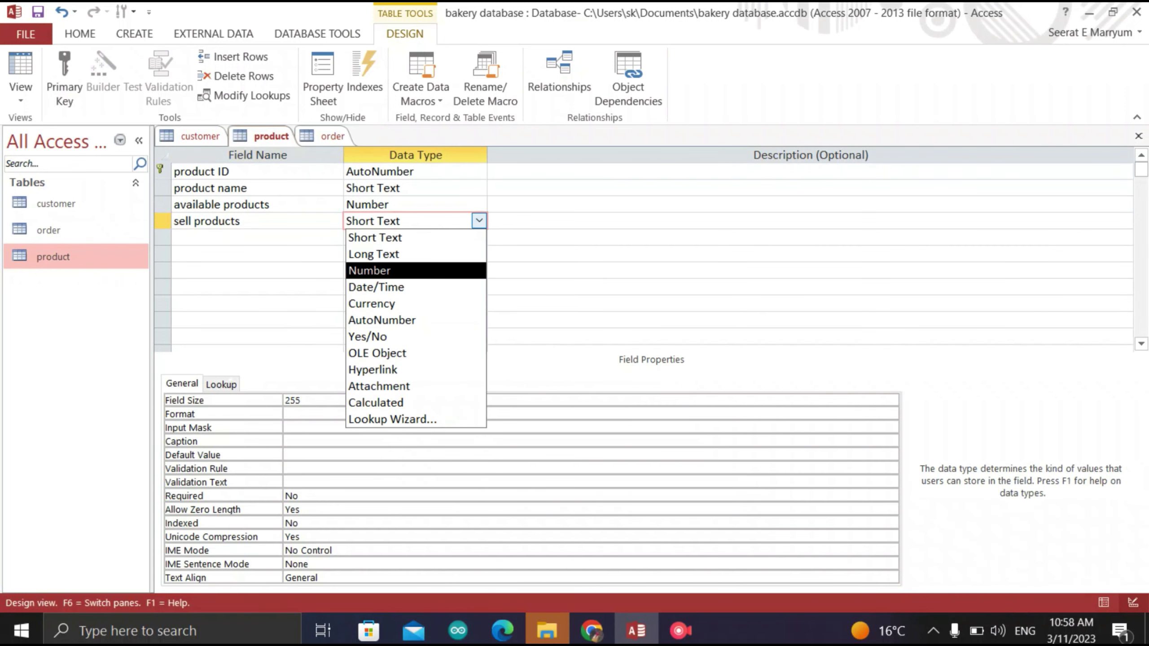
pyautogui.press('Return')
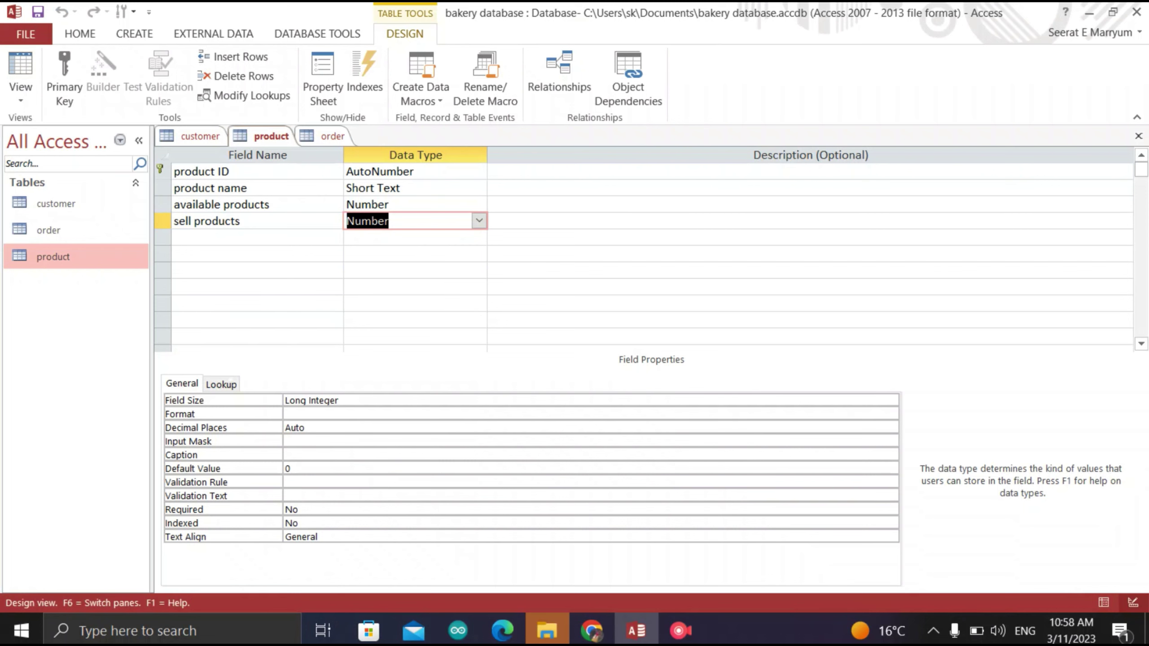
# Show the product table in Datasheet View and widen the product name, available products and sell products columns
pyautogui.click(20, 95)
pyautogui.click(68, 135)
pyautogui.click(67, 139)
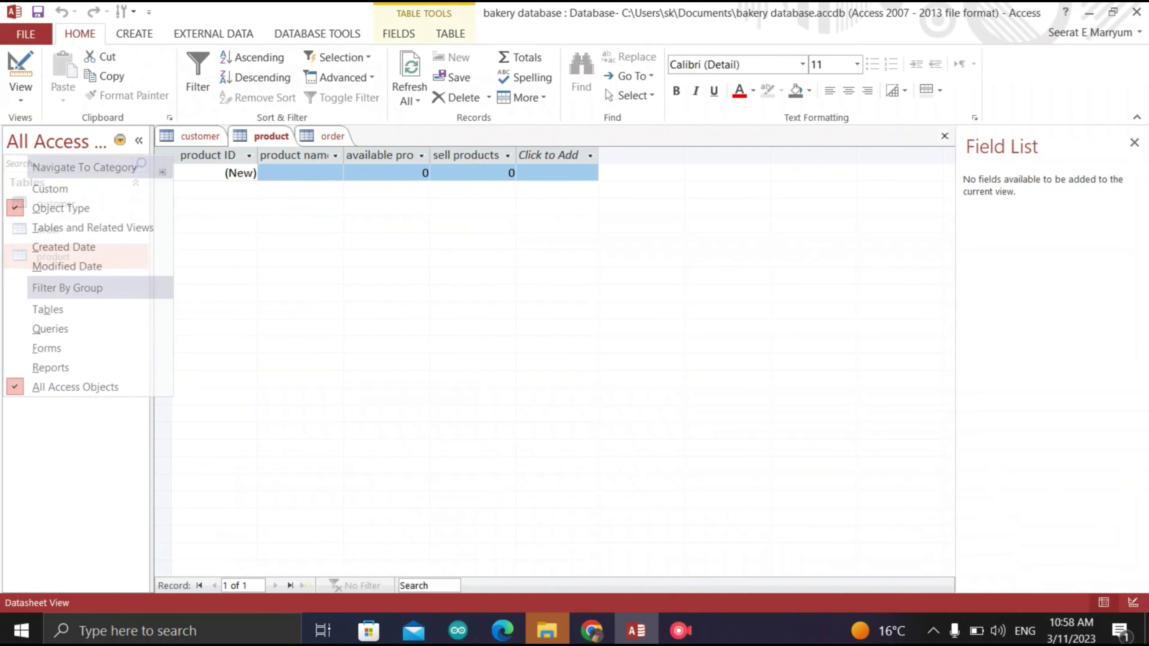
pyautogui.click(335, 156)
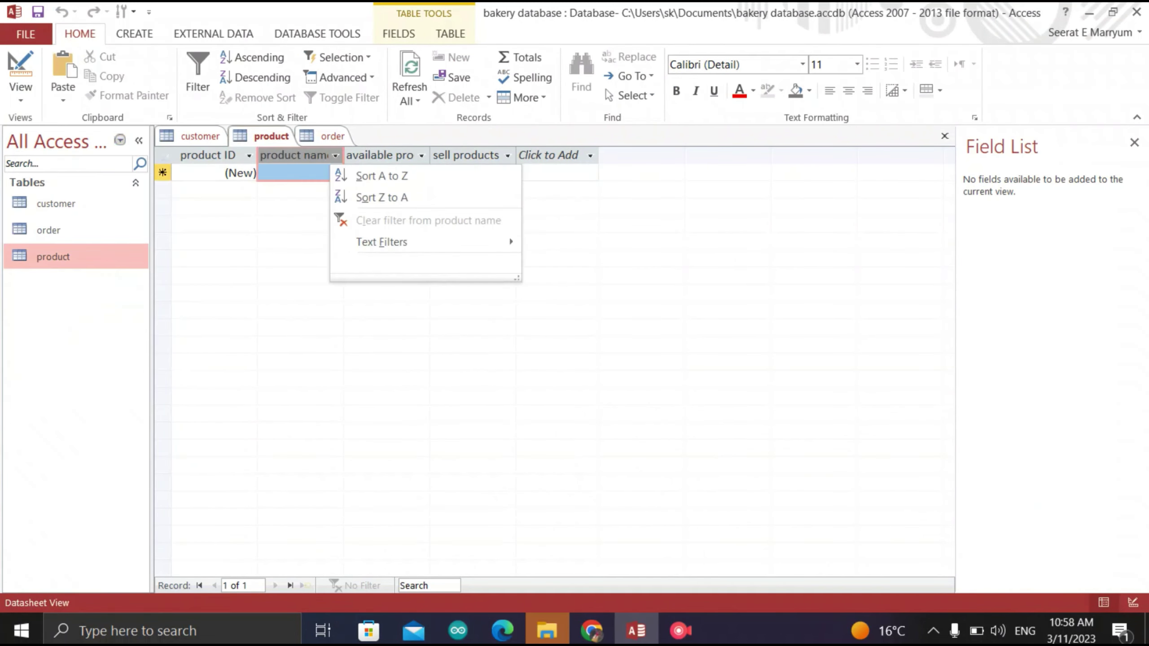
pyautogui.press('Escape')
pyautogui.moveTo(344, 155); pyautogui.dragTo(359, 155)
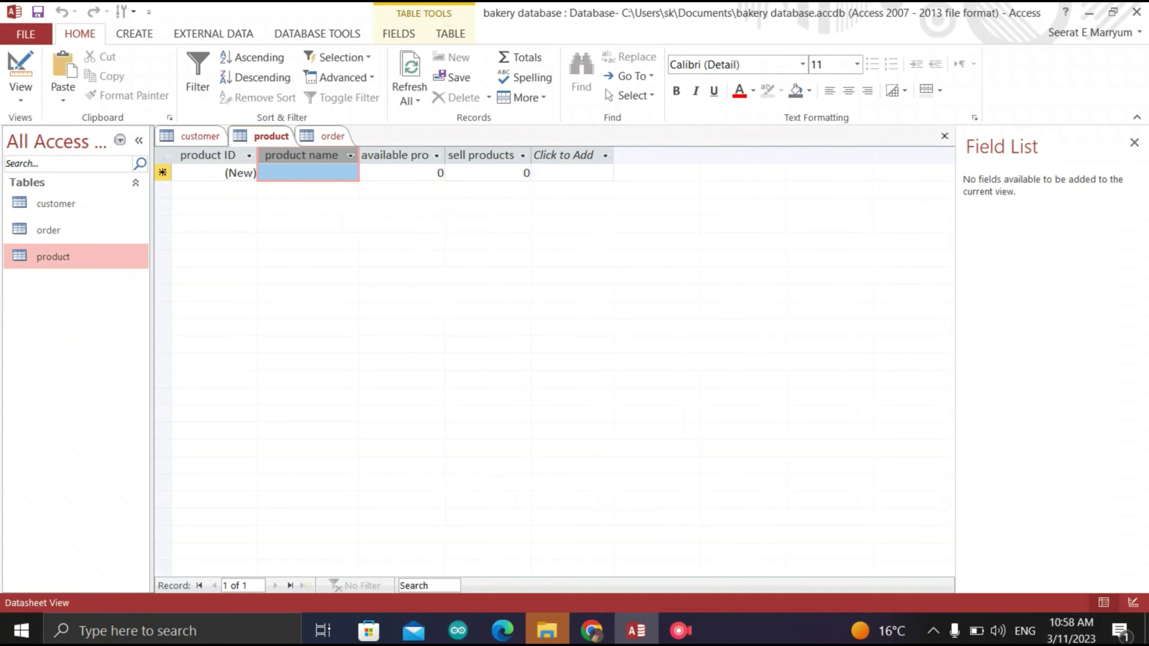
pyautogui.doubleClick(445, 155)
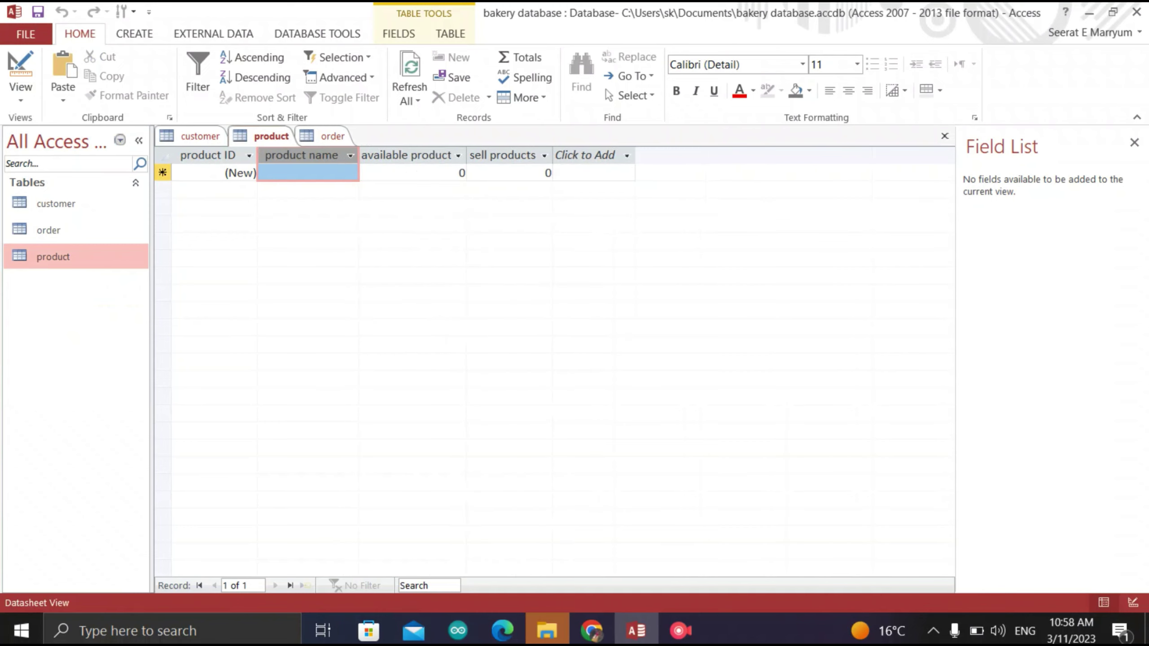
pyautogui.moveTo(553, 156); pyautogui.dragTo(562, 155)
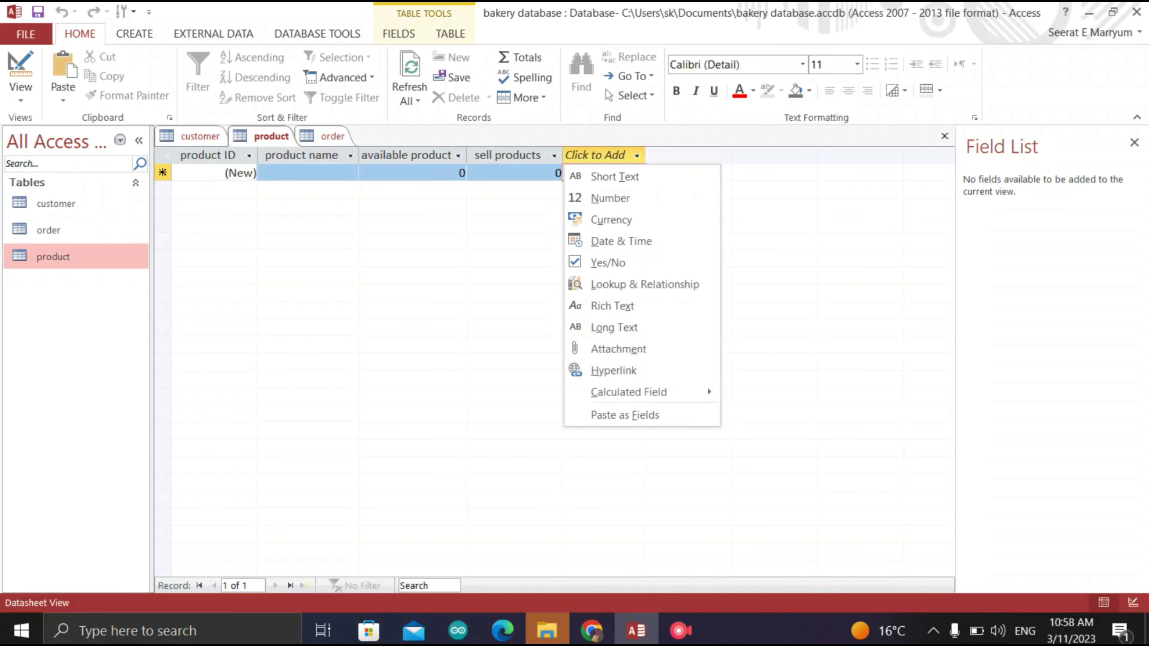
pyautogui.press('Escape')
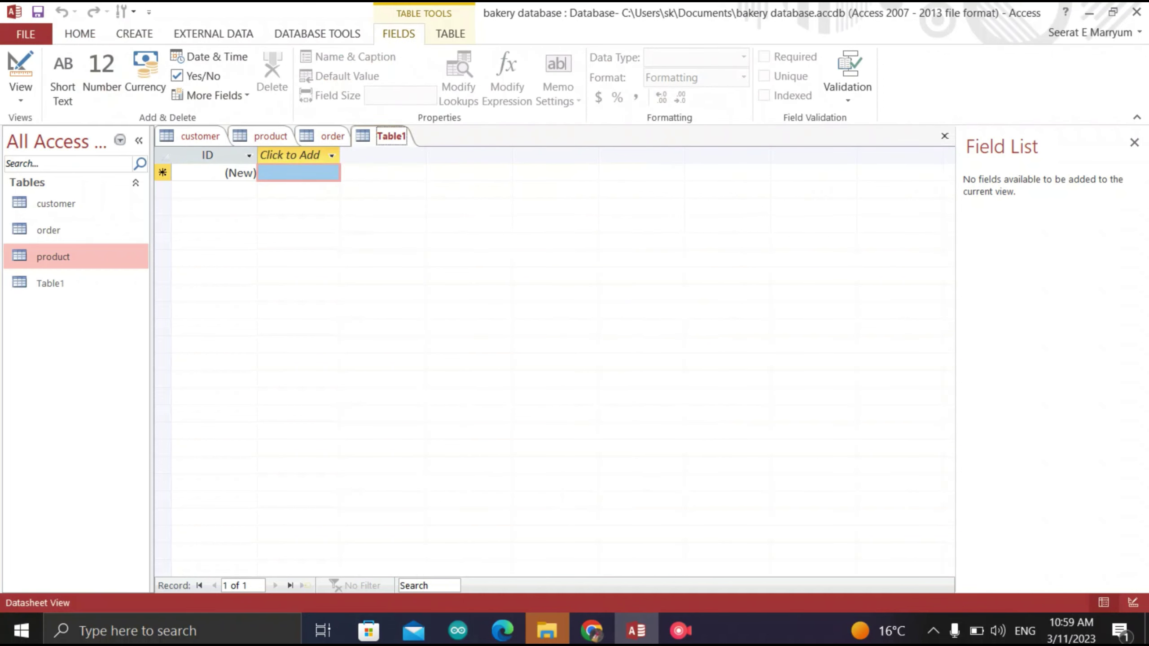
# Save the new Table1 table under the name "main menu"
pyautogui.rightClick(375, 139)
pyautogui.click(409, 151)
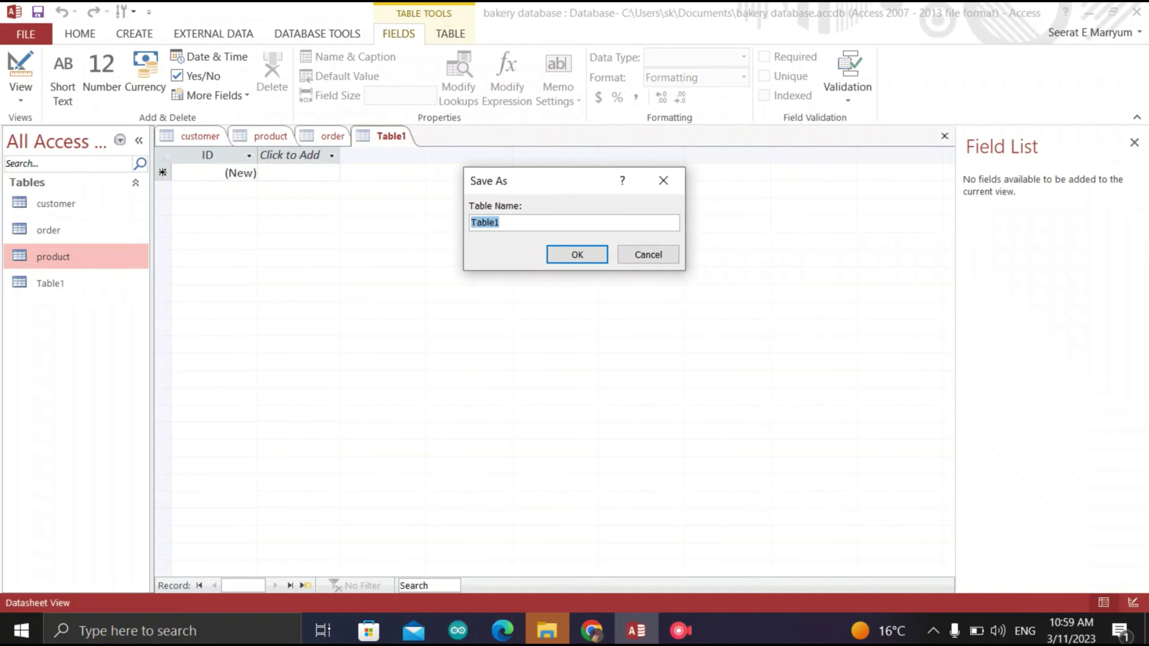
pyautogui.write('main menu')
pyautogui.press('Return')
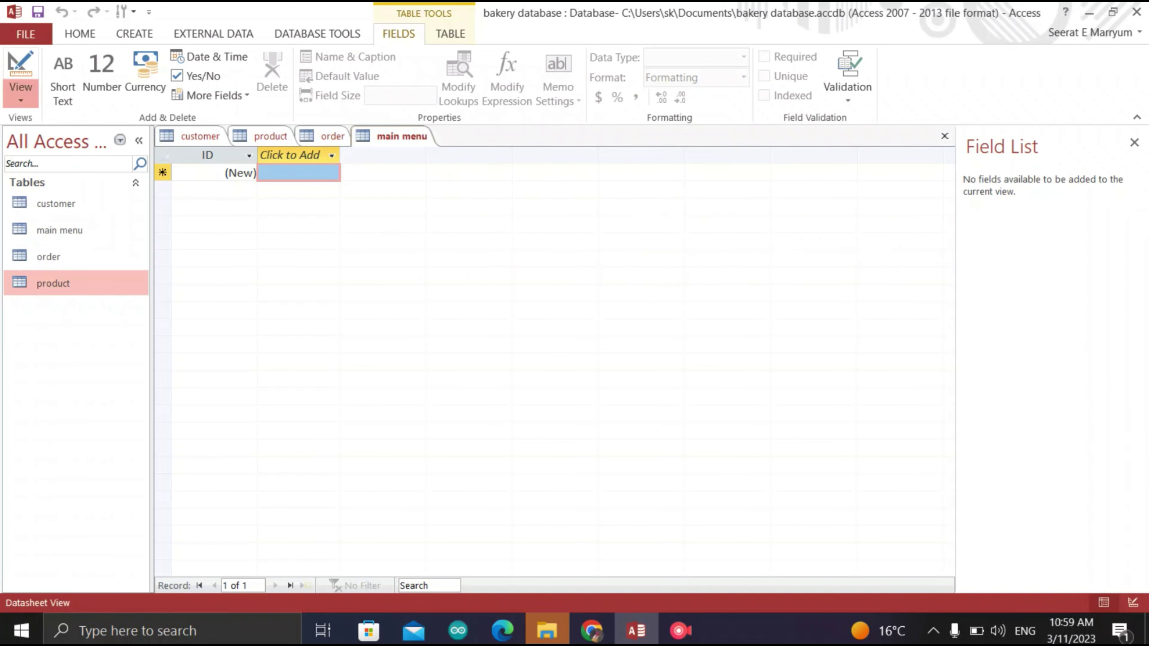
# In the main menu table's Design View, rename the ID field to "customers" and set its data type to Short Text
pyautogui.click(20, 88)
pyautogui.click(74, 167)
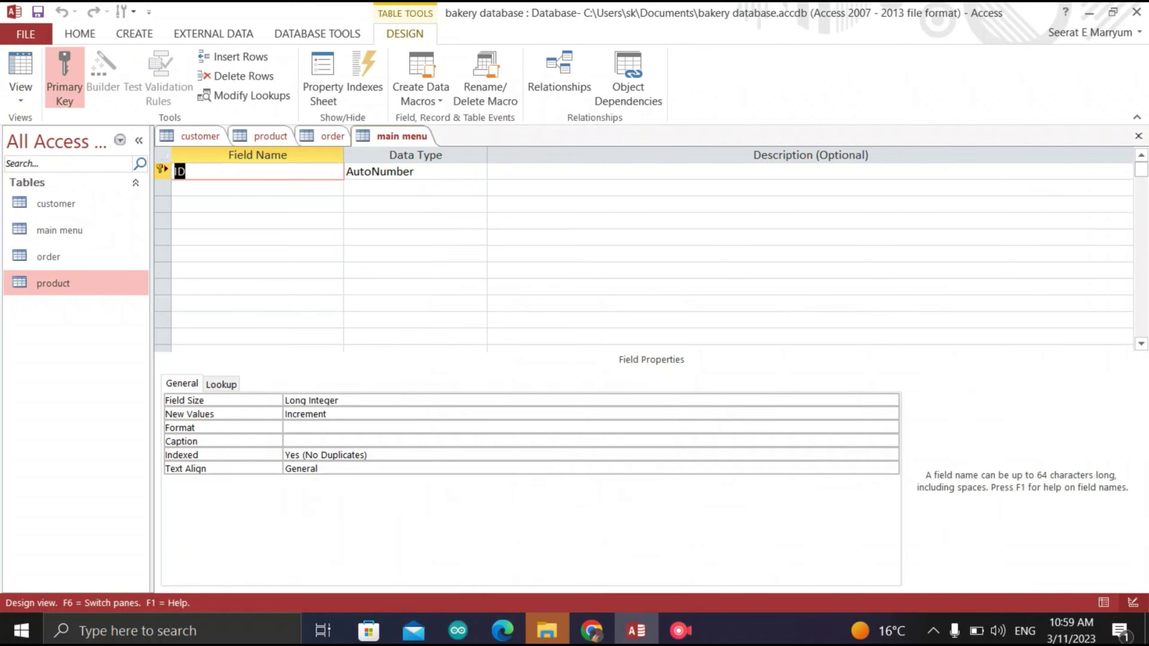
pyautogui.write('customers')
pyautogui.press('Tab')
pyautogui.write('y')
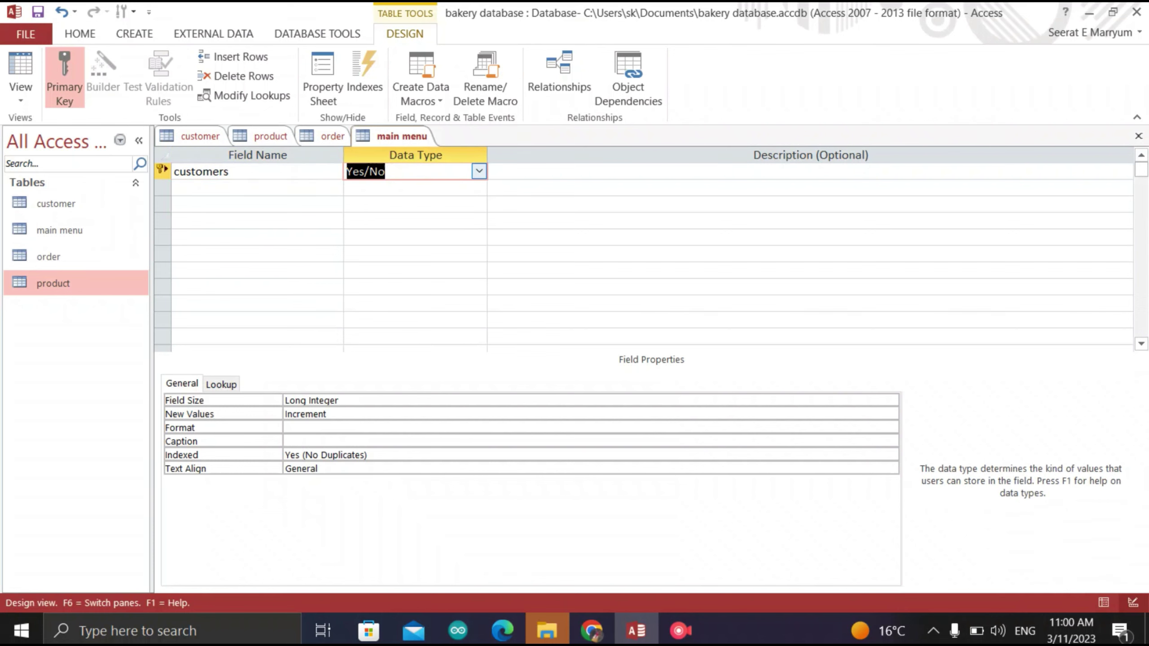
pyautogui.hotkey('alt', 'Down')
pyautogui.press('Up')
pyautogui.press('Up')
pyautogui.press('Up')
pyautogui.press('Up')
pyautogui.press('Up')
pyautogui.press('Up')
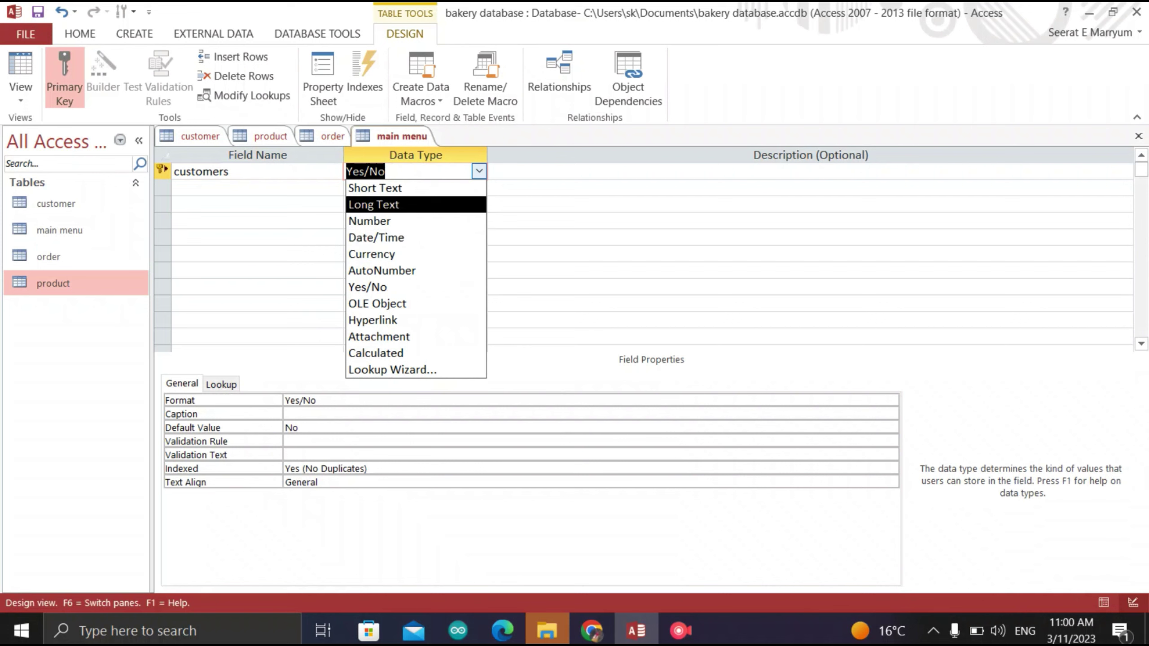
pyautogui.press('Return')
# Add an "order" field with the Short Text data type below customers
pyautogui.click(226, 188)
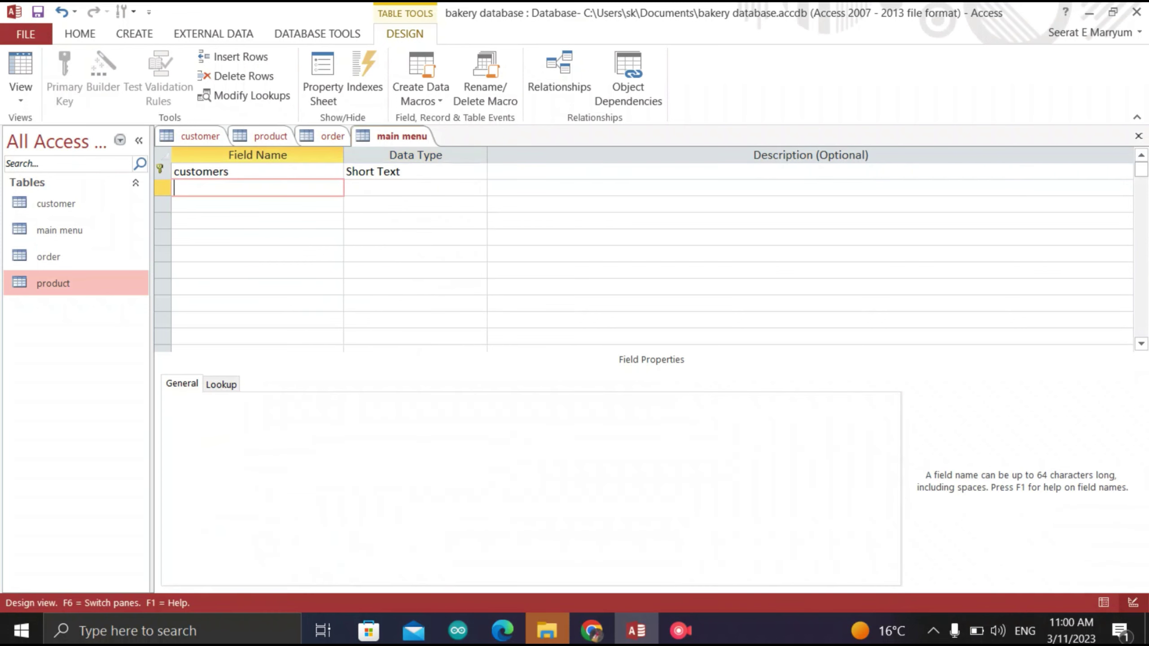
pyautogui.write('order')
pyautogui.press('Return')
pyautogui.press('Return')
pyautogui.press('Return')
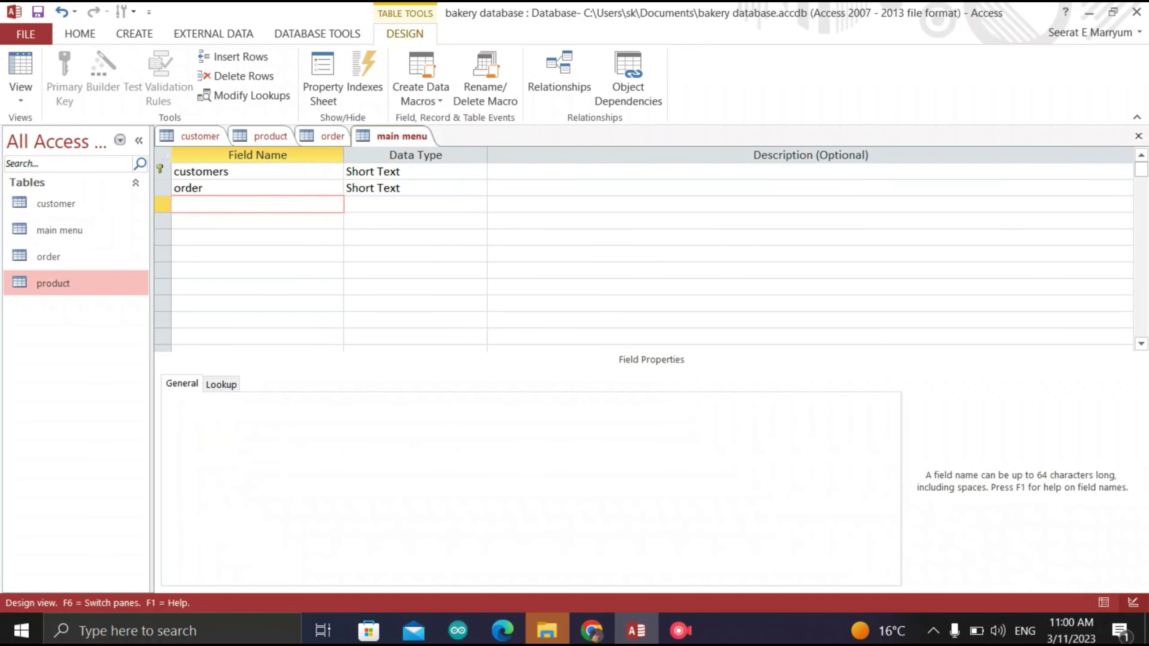
# Add a "product" field with the Short Text data type below order and show the main menu table in Datasheet View
pyautogui.write('products')
pyautogui.press('BackSpace')
pyautogui.press('Return')
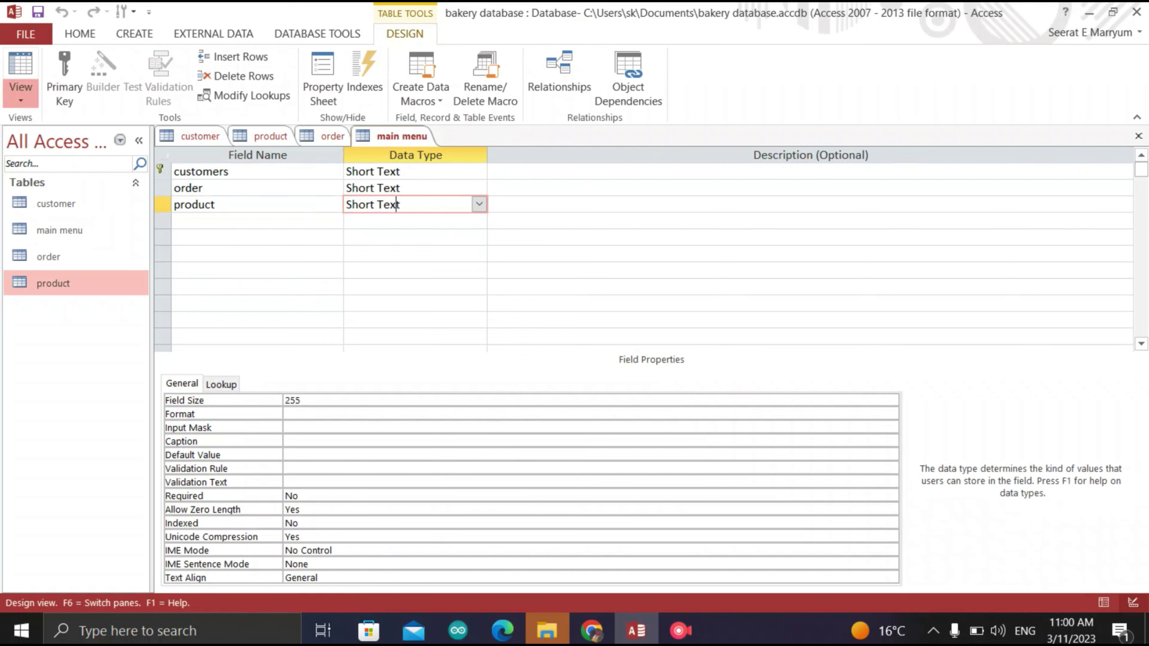
pyautogui.click(20, 96)
pyautogui.click(81, 128)
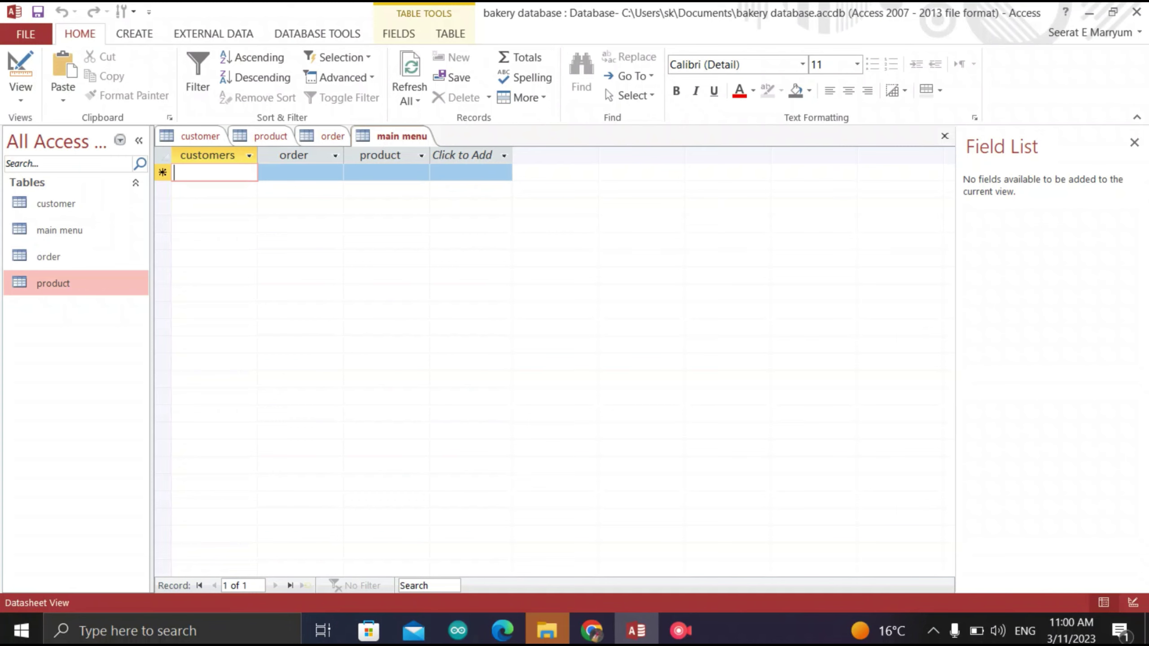
# Create a simple query titled "main menu Query" from all fields of the main menu table and open it to view information
pyautogui.hotkey('alt', 'c')
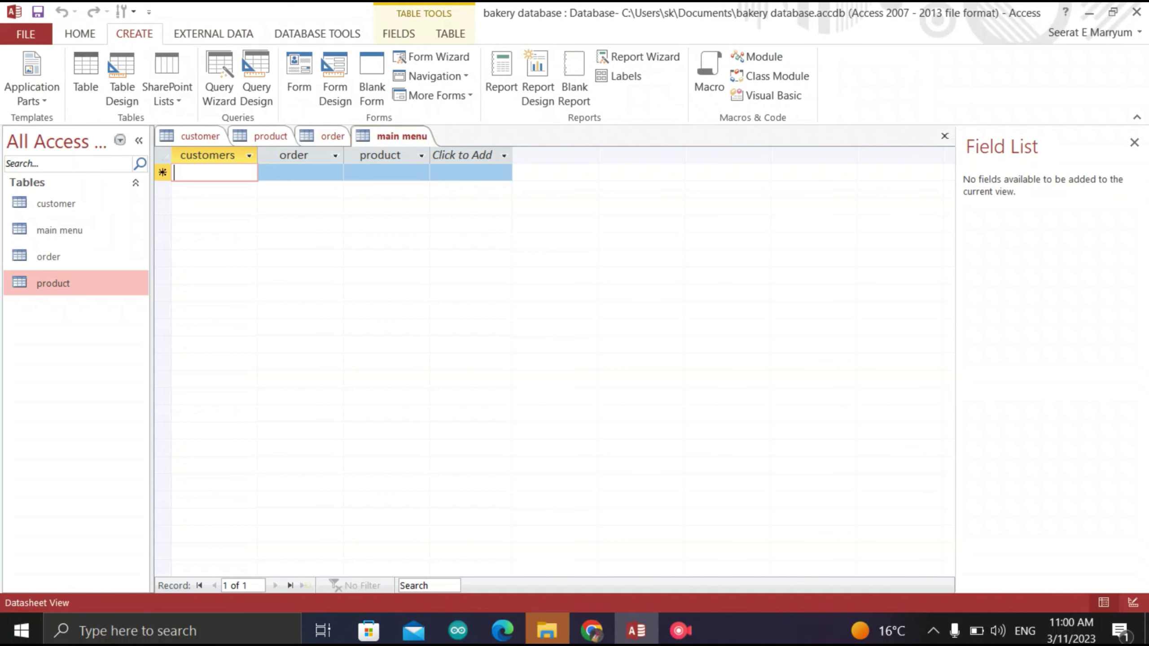
pyautogui.click(219, 77)
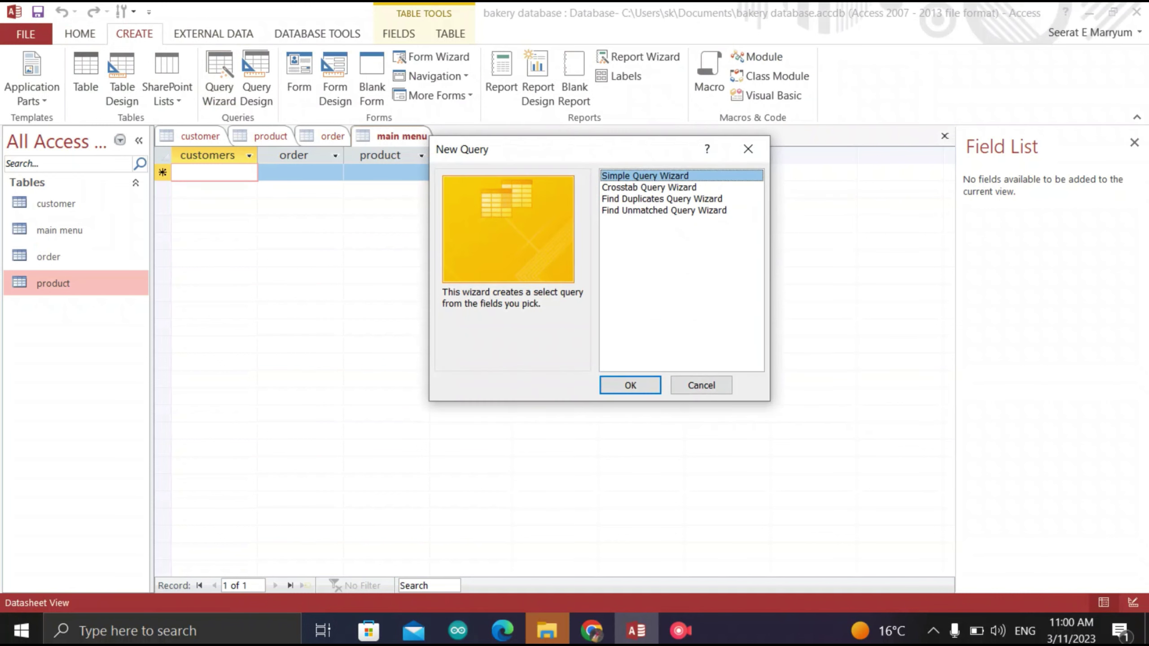
pyautogui.click(630, 385)
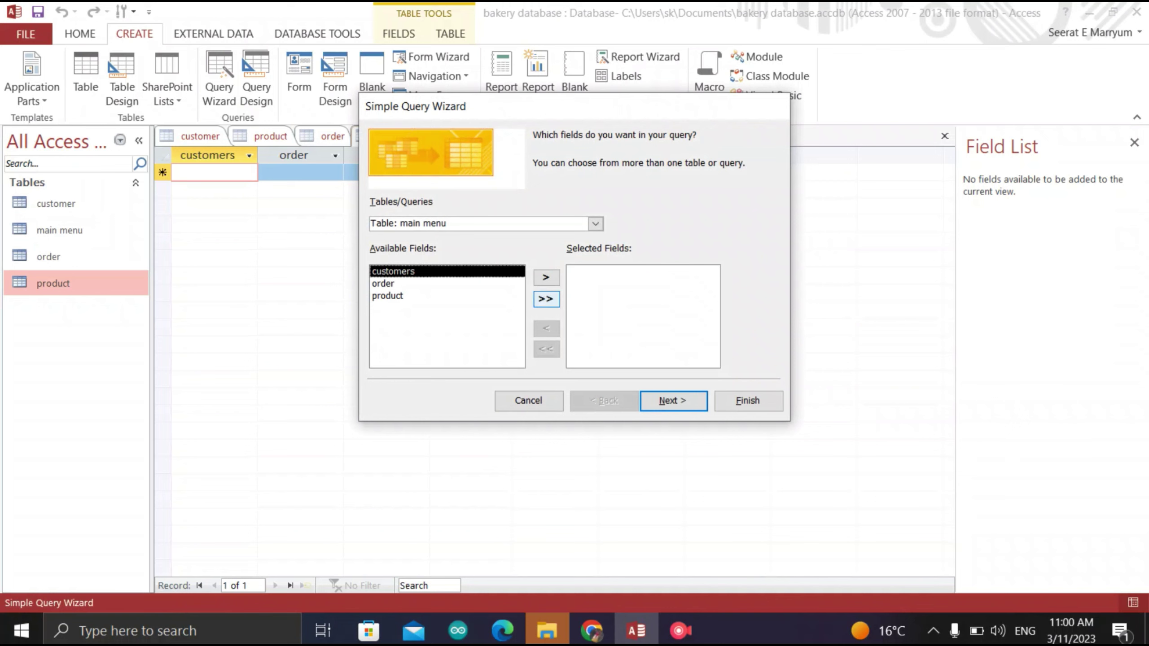
pyautogui.click(546, 299)
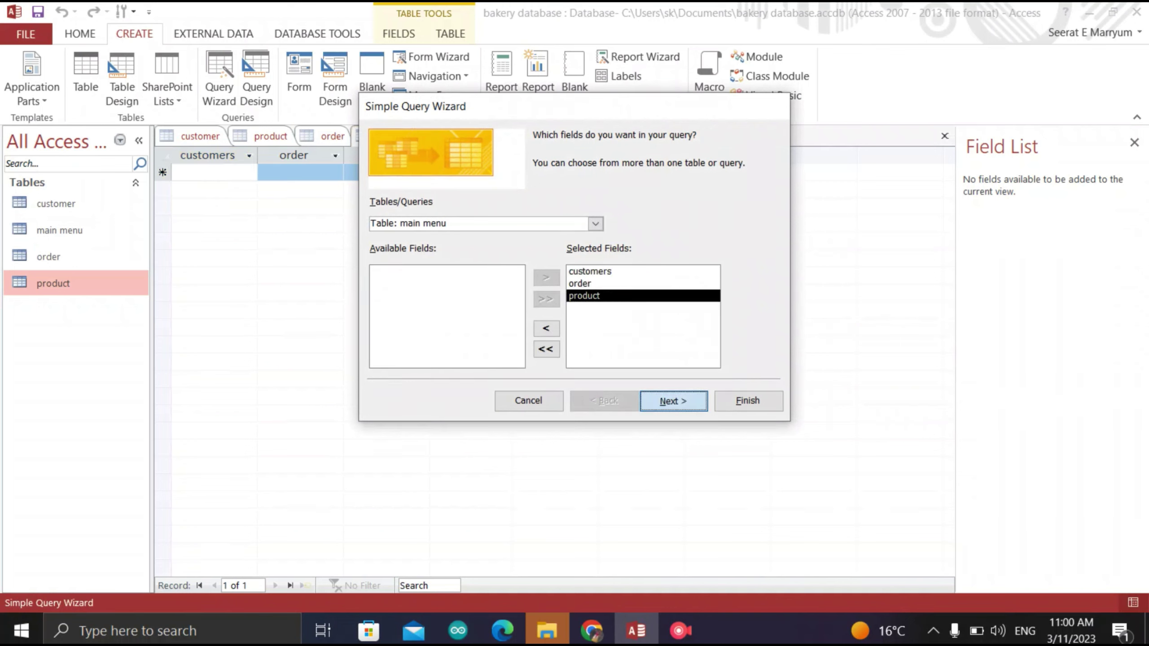
pyautogui.click(674, 401)
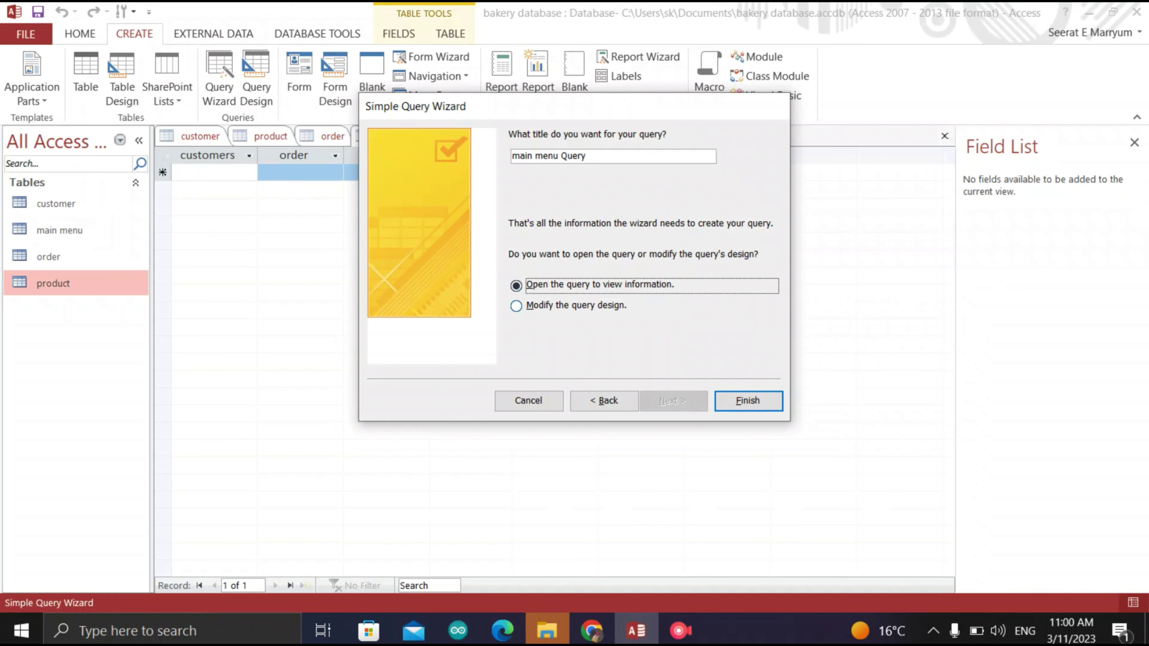
pyautogui.press('Return')
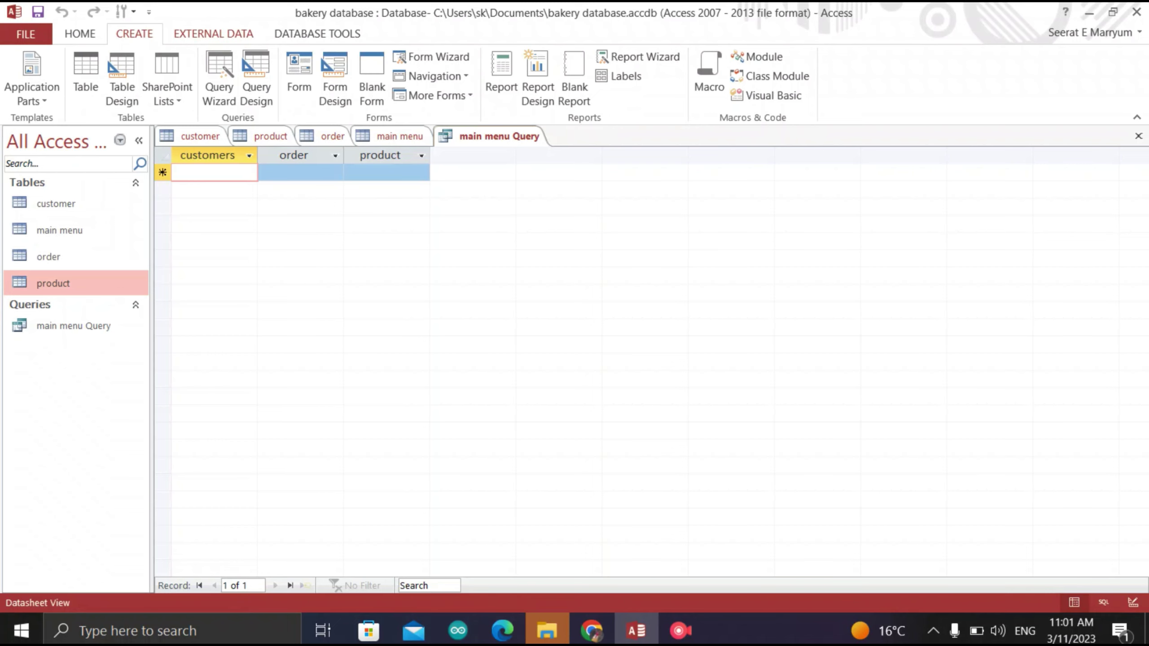
# Add the customer, main menu, order and product tables to the Relationships layout
pyautogui.click(317, 33)
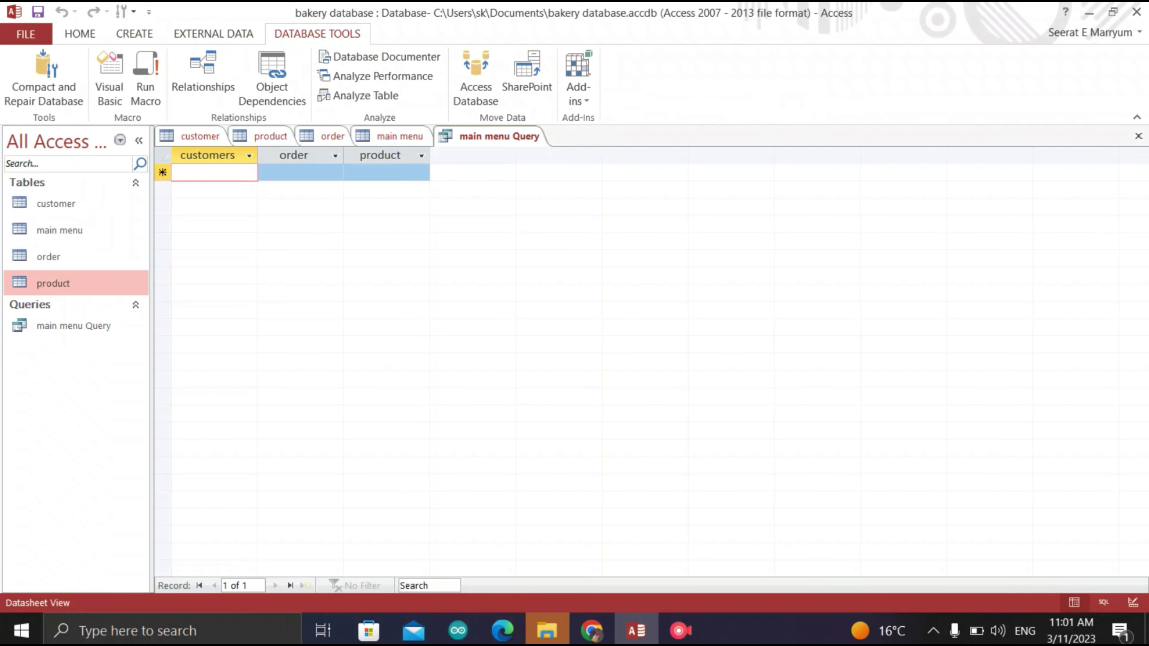
pyautogui.click(203, 74)
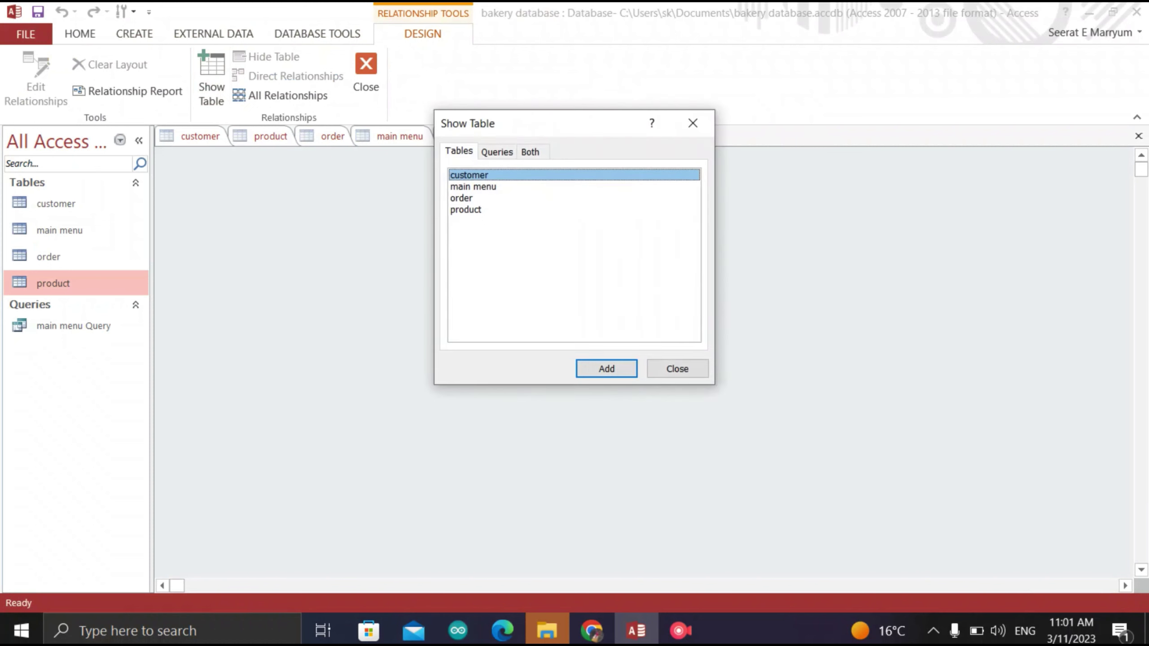
pyautogui.moveTo(493, 209); pyautogui.dragTo(494, 153)
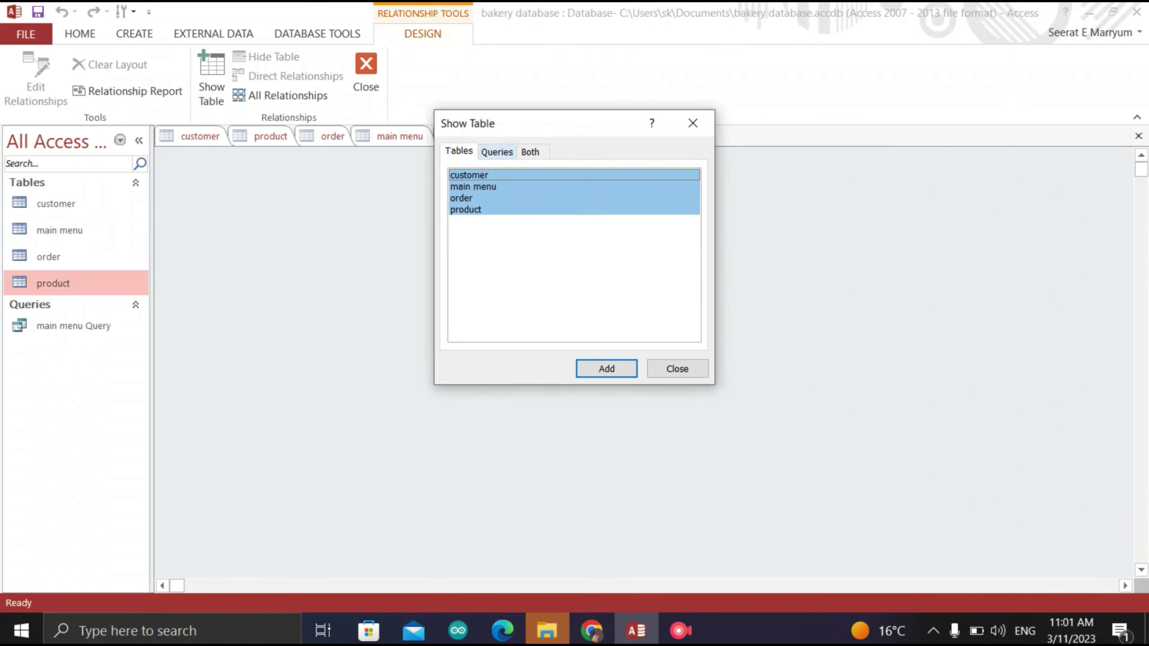
pyautogui.press('Return')
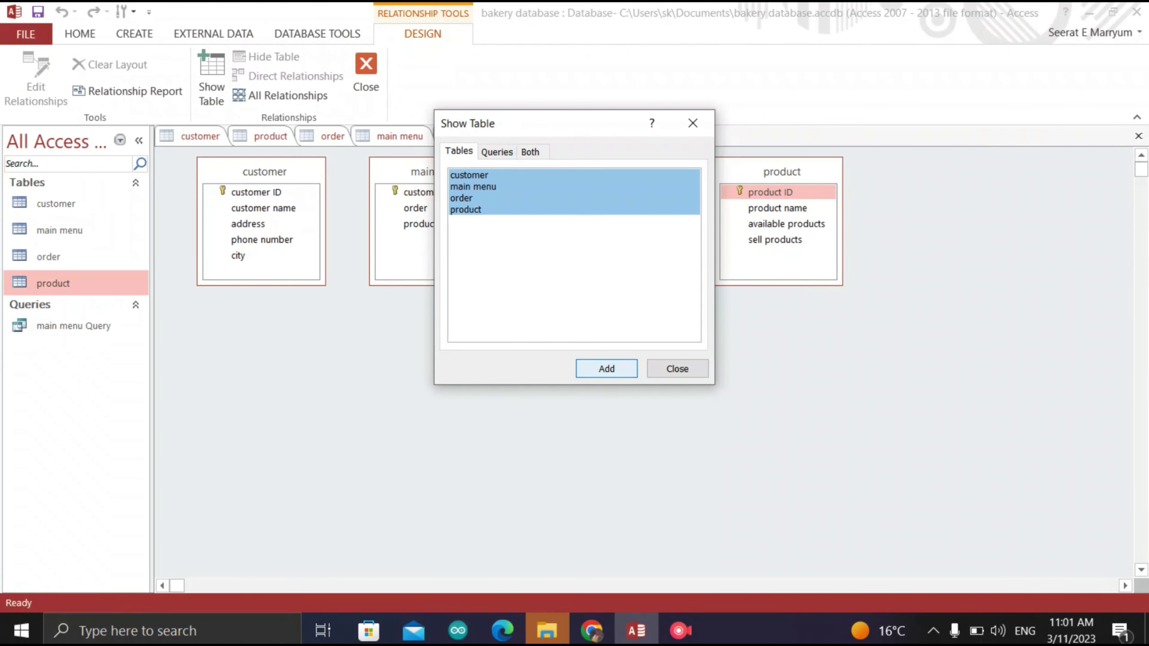
# Finish adding tables and spread them out in the relationships layout, with main menu below order and customer and product on either side
pyautogui.click(692, 123)
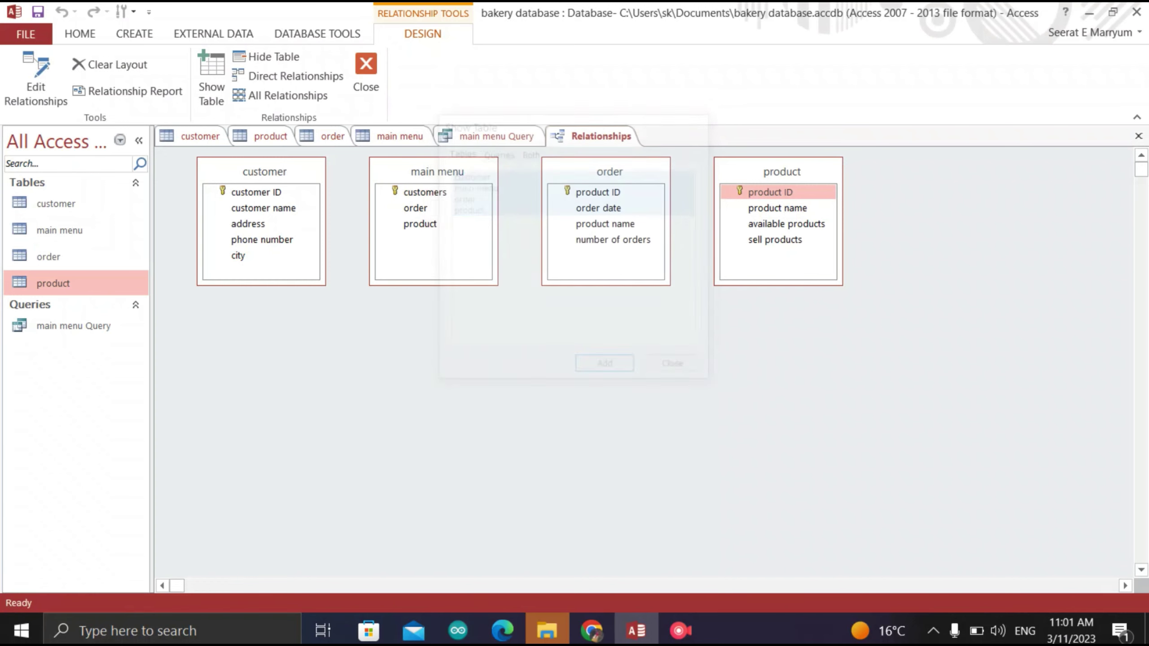
pyautogui.click(425, 192)
pyautogui.moveTo(438, 172); pyautogui.dragTo(519, 395)
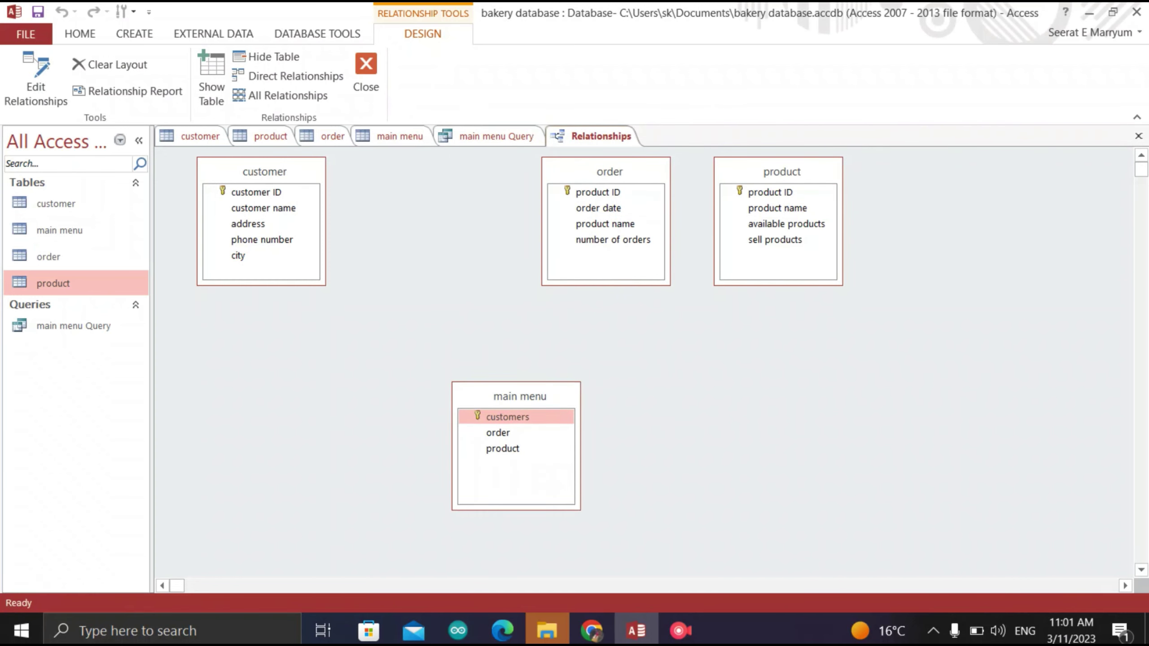
pyautogui.click(598, 192)
pyautogui.moveTo(609, 172); pyautogui.dragTo(478, 192)
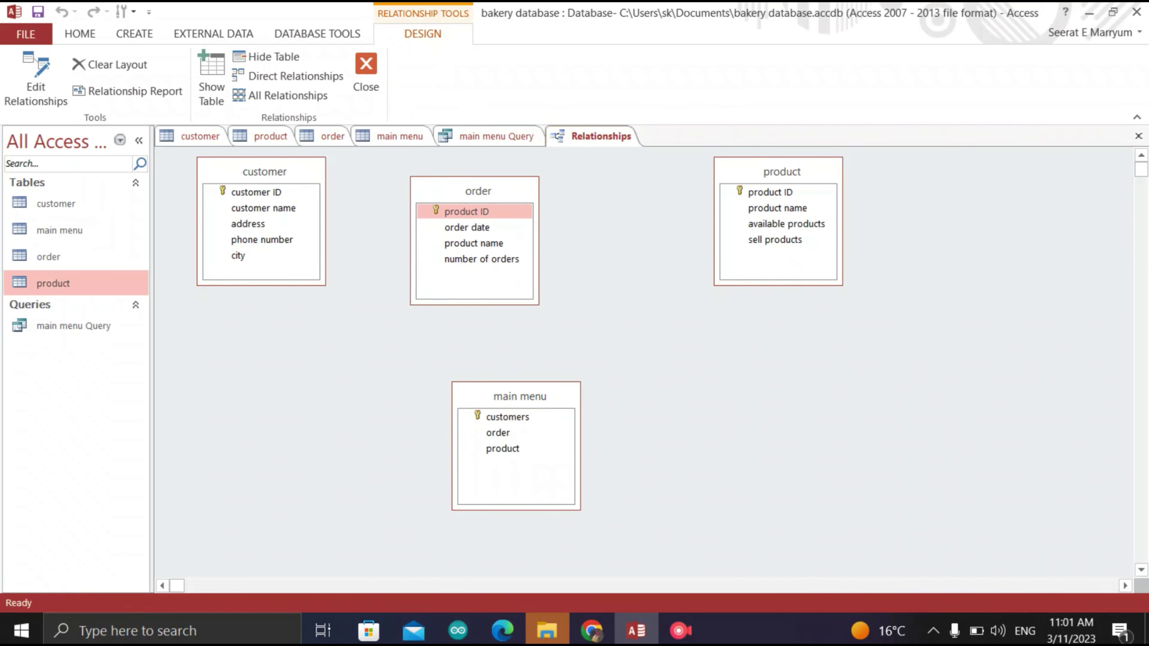
pyautogui.moveTo(782, 172); pyautogui.dragTo(782, 274)
pyautogui.moveTo(264, 171); pyautogui.dragTo(244, 287)
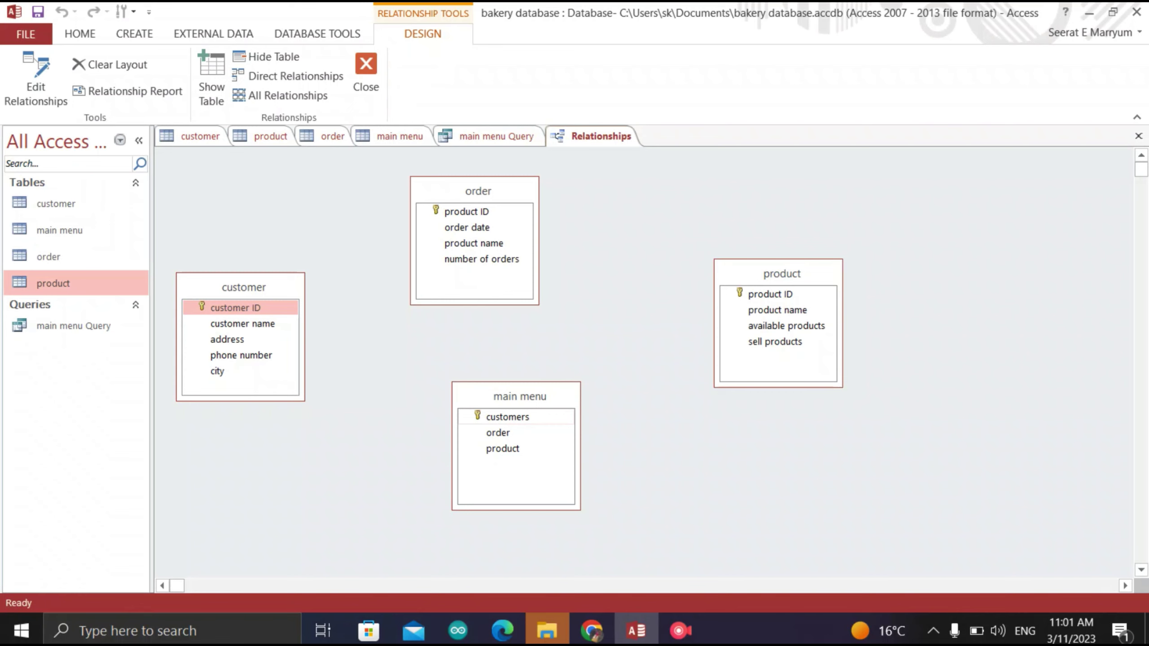
# Create a relationship from the customers field of main menu to customer ID in the customer table
pyautogui.click(507, 417)
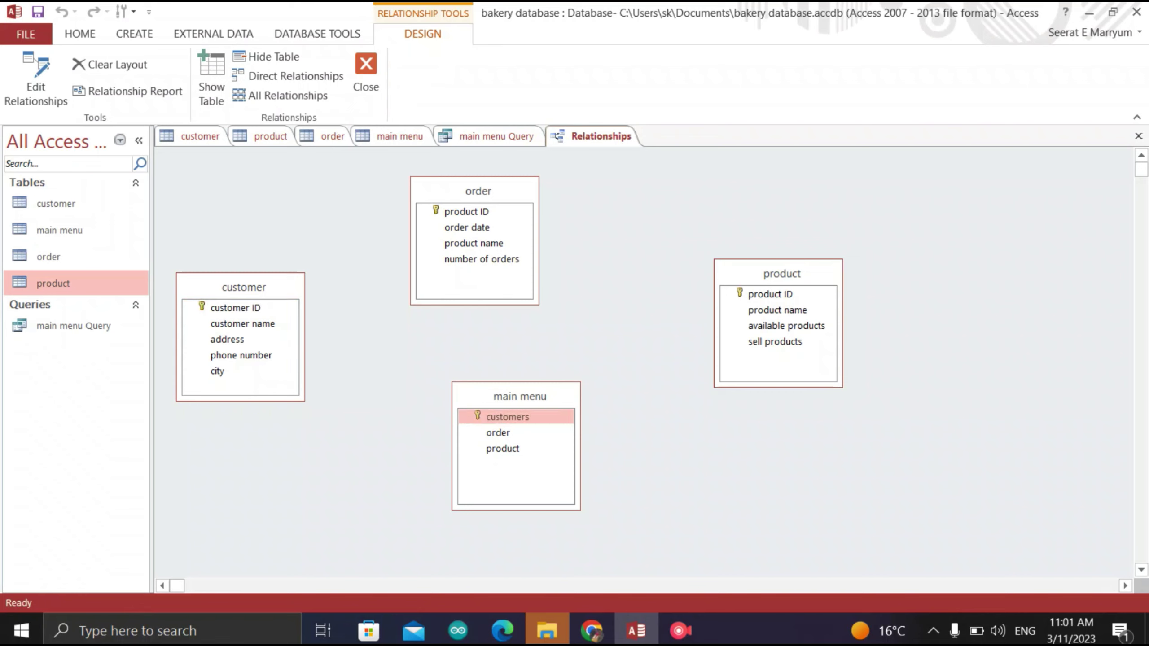
pyautogui.moveTo(508, 417); pyautogui.dragTo(235, 308)
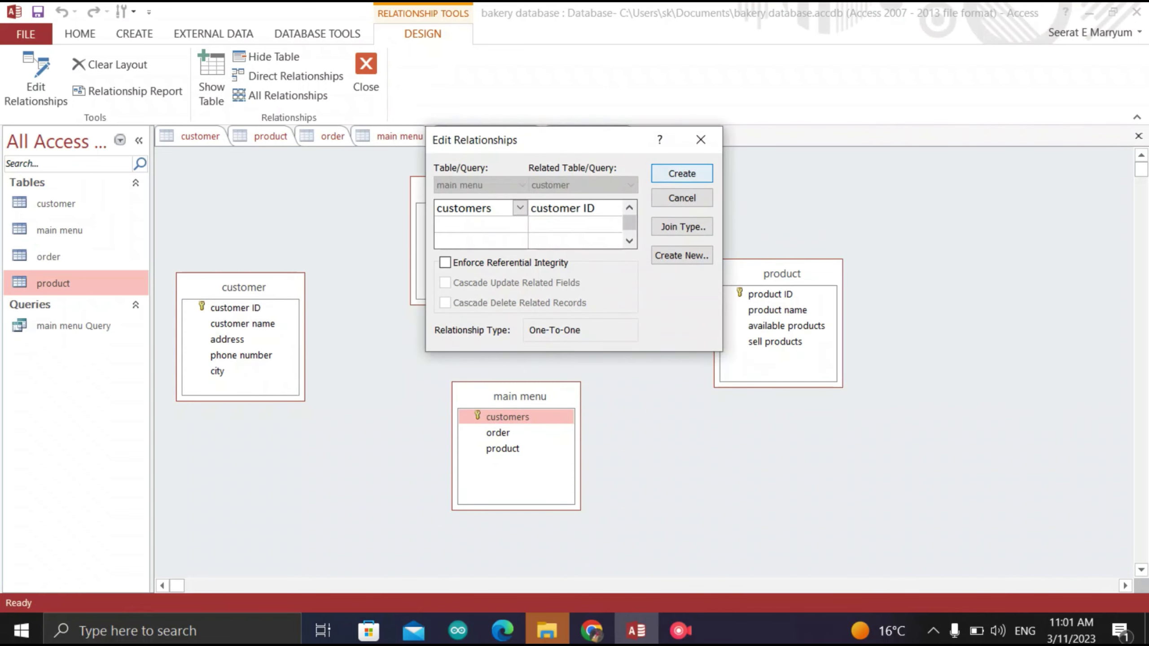
pyautogui.press('Return')
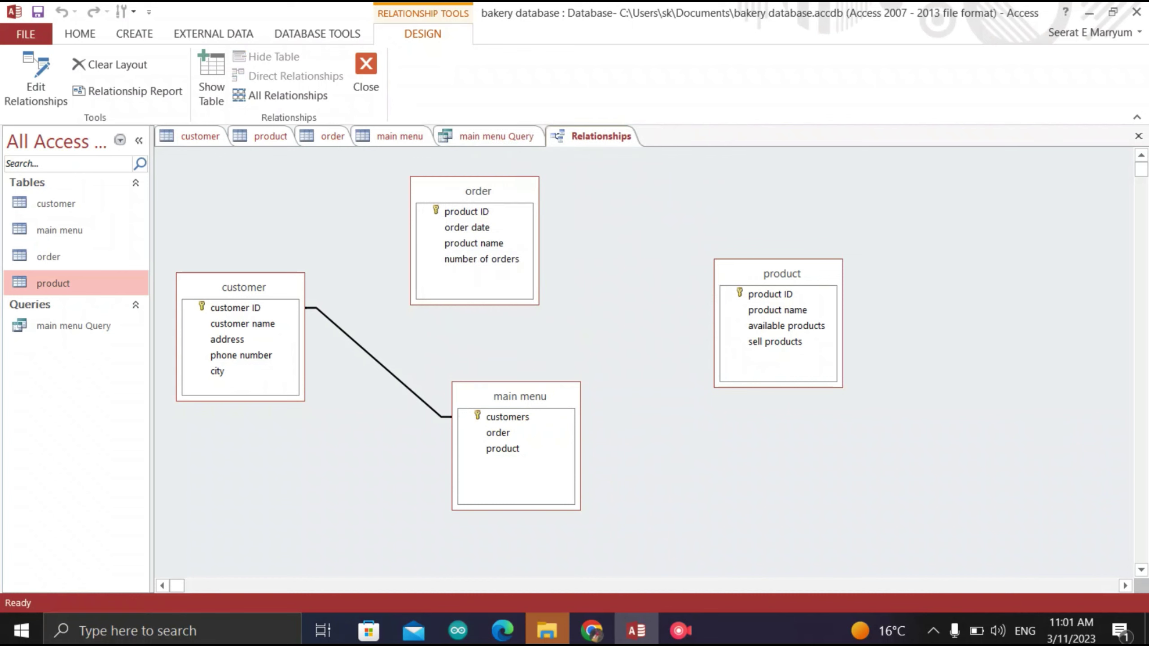
# Shift the order table away from main menu, widen main menu slightly, and relate its order field to order date in the order table
pyautogui.moveTo(478, 192); pyautogui.dragTo(526, 176)
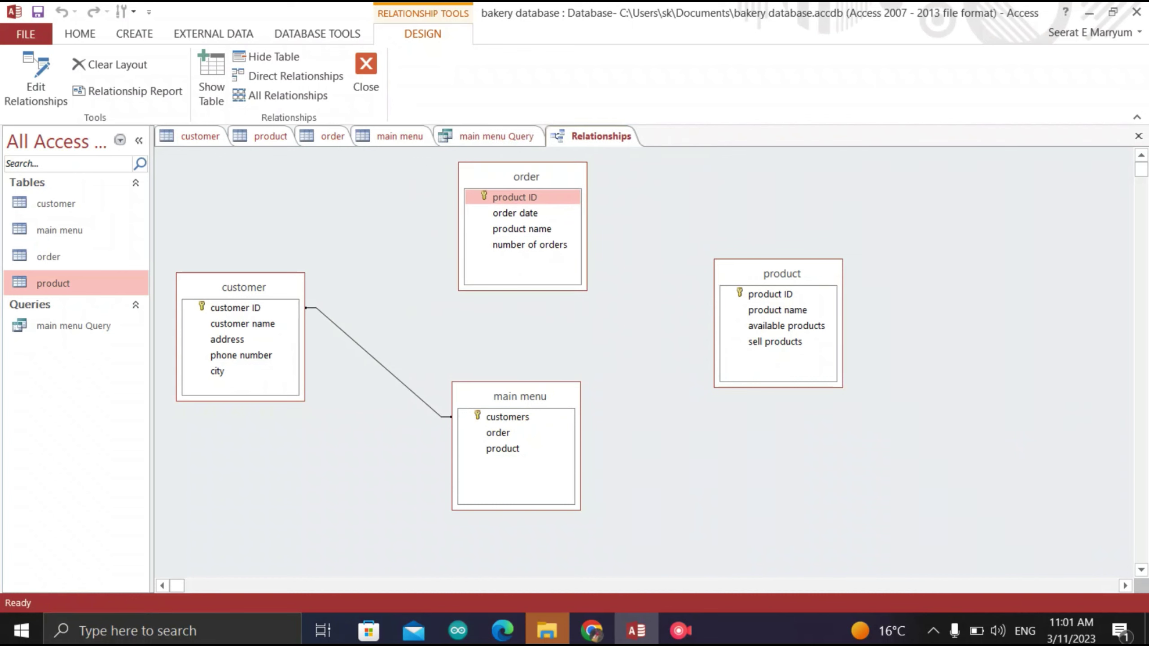
pyautogui.moveTo(452, 445); pyautogui.dragTo(516, 212)
pyautogui.click(491, 433)
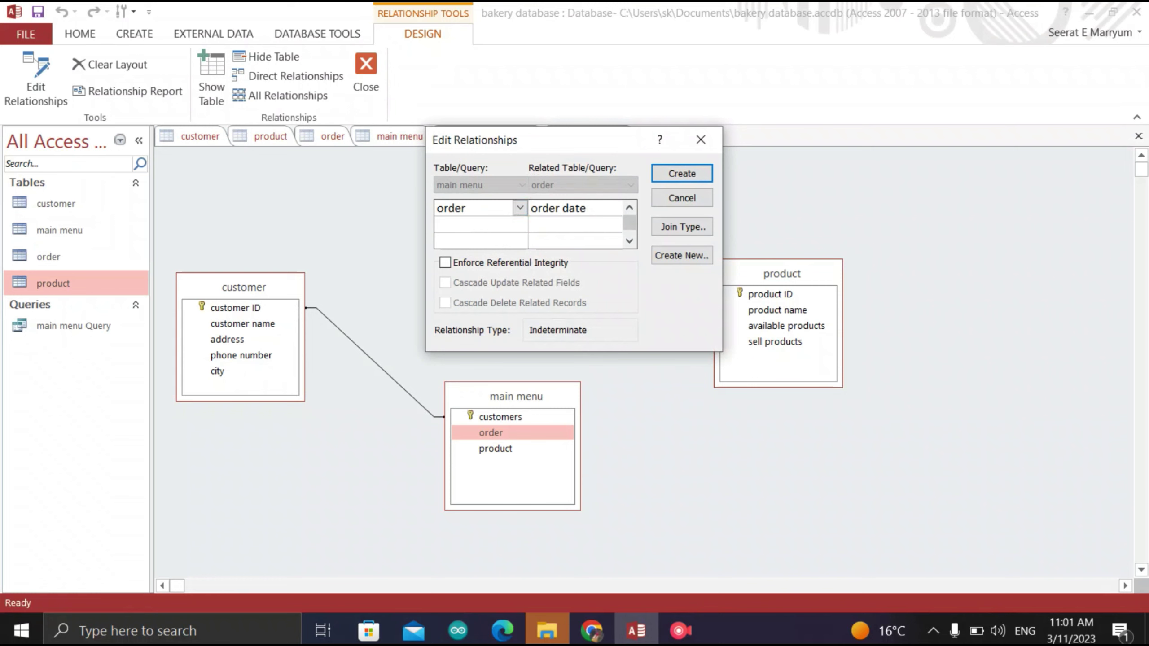
pyautogui.click(682, 174)
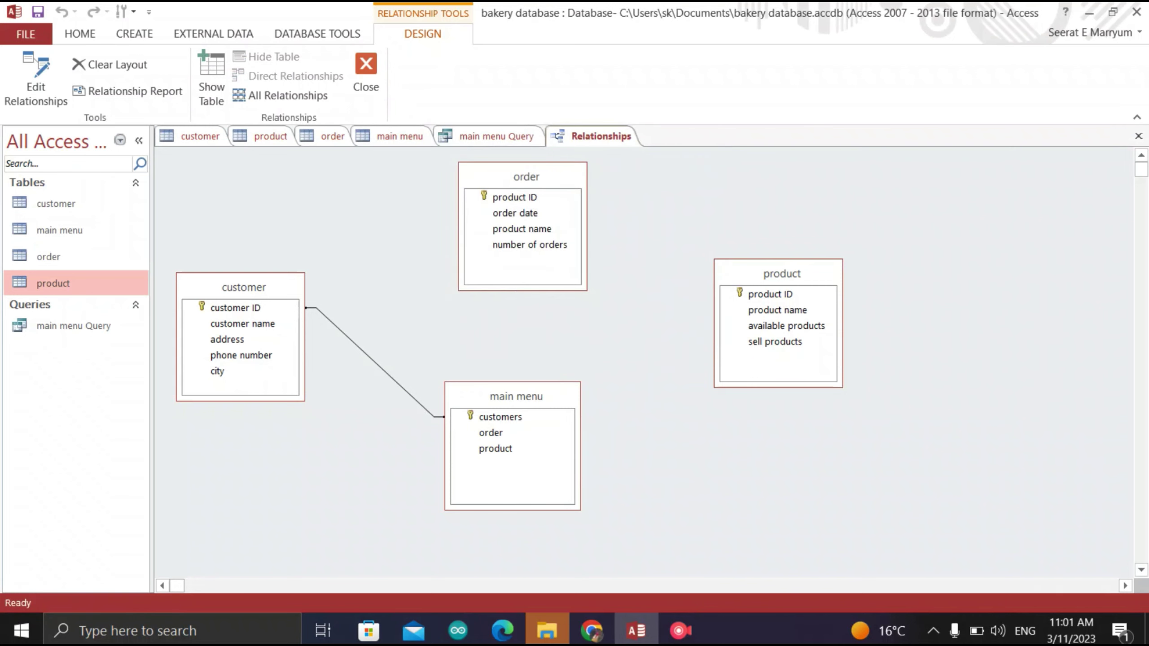
# Rearrange the relationships layout so main menu stands alone on one side, facing the customer, order and product tables
pyautogui.moveTo(516, 396); pyautogui.dragTo(916, 325)
pyautogui.moveTo(782, 273); pyautogui.dragTo(392, 432)
pyautogui.moveTo(526, 177); pyautogui.dragTo(420, 348)
pyautogui.moveTo(244, 286); pyautogui.dragTo(435, 189)
pyautogui.moveTo(420, 348); pyautogui.dragTo(280, 294)
pyautogui.moveTo(392, 433); pyautogui.dragTo(441, 434)
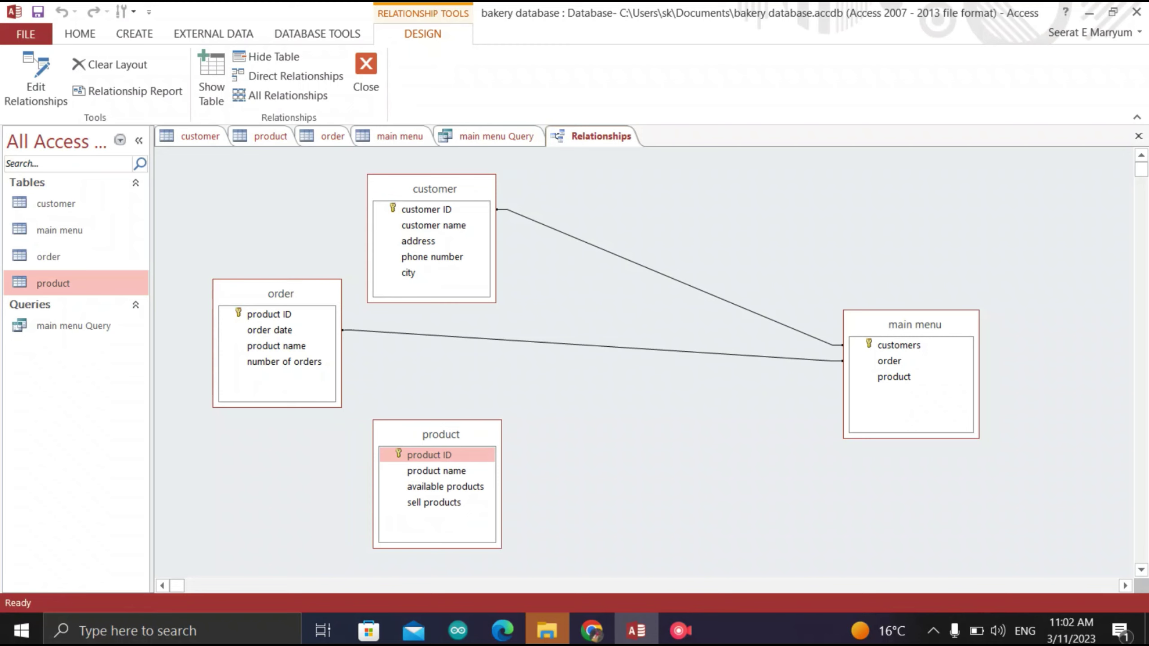
# Relate product ID in the product table to the product field of main menu and move the product table slightly farther from main menu
pyautogui.moveTo(429, 454); pyautogui.dragTo(894, 377)
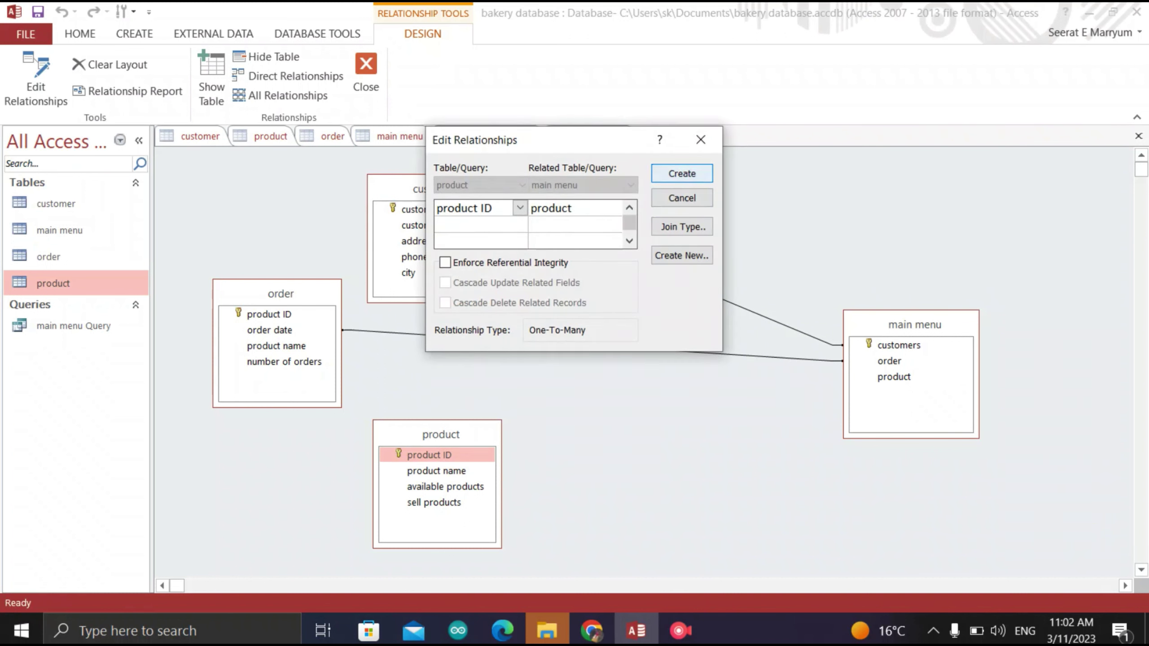
pyautogui.press('Return')
pyautogui.moveTo(441, 435); pyautogui.dragTo(382, 453)
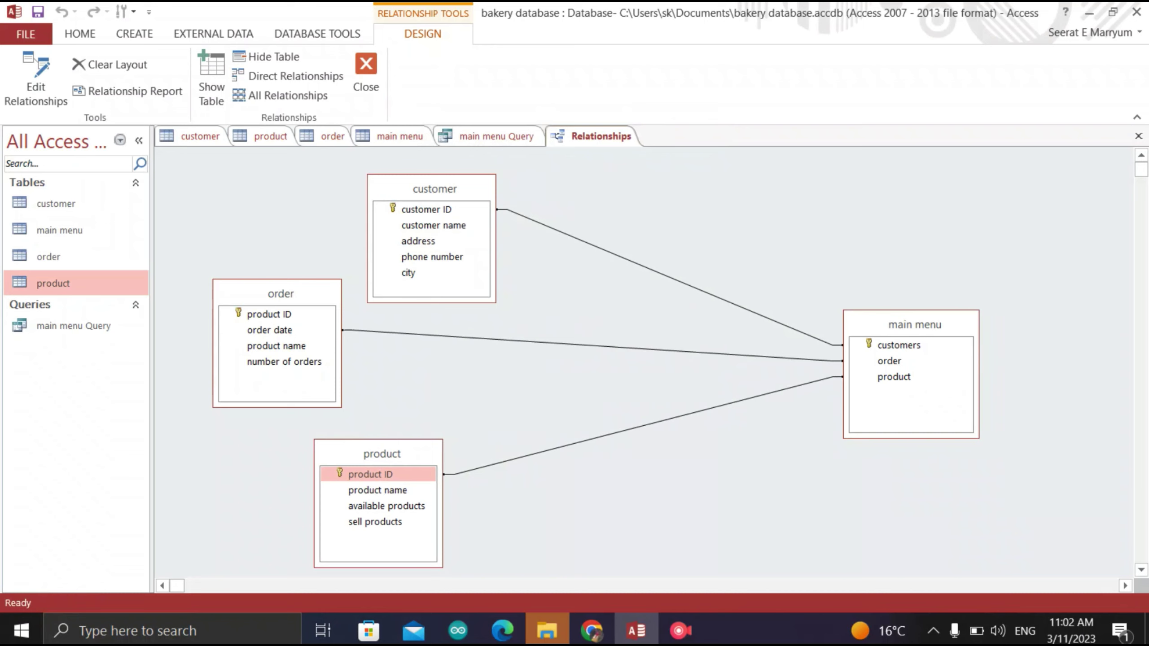
# Create a form based on the customer table and save it as "customer"
pyautogui.click(73, 325)
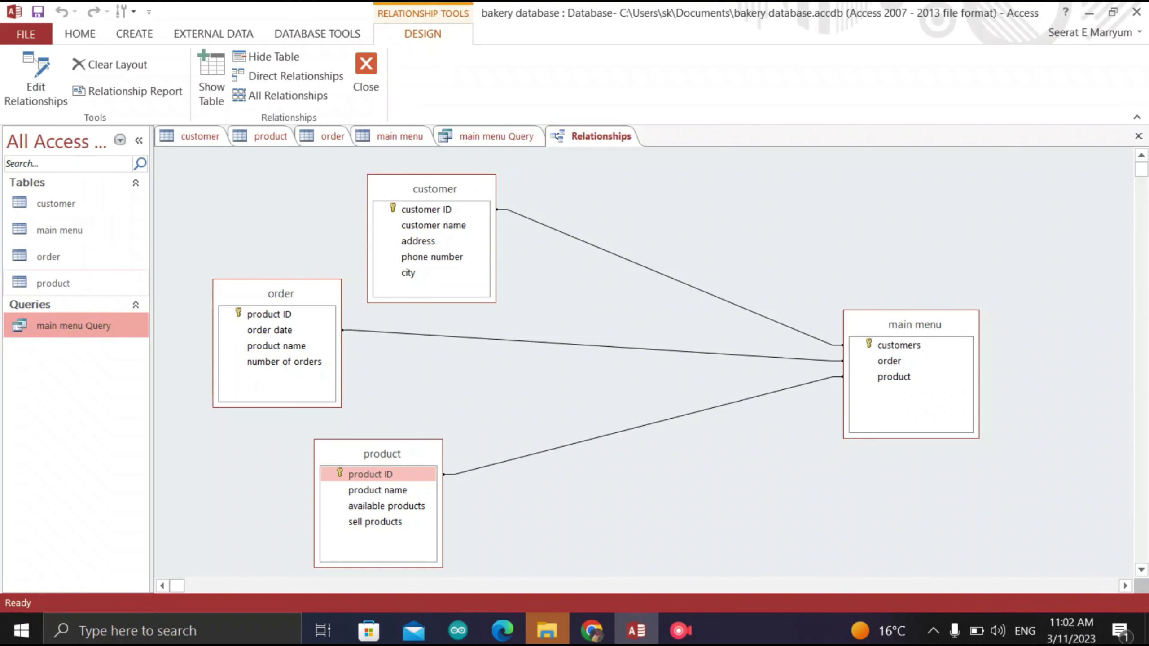
pyautogui.doubleClick(55, 203)
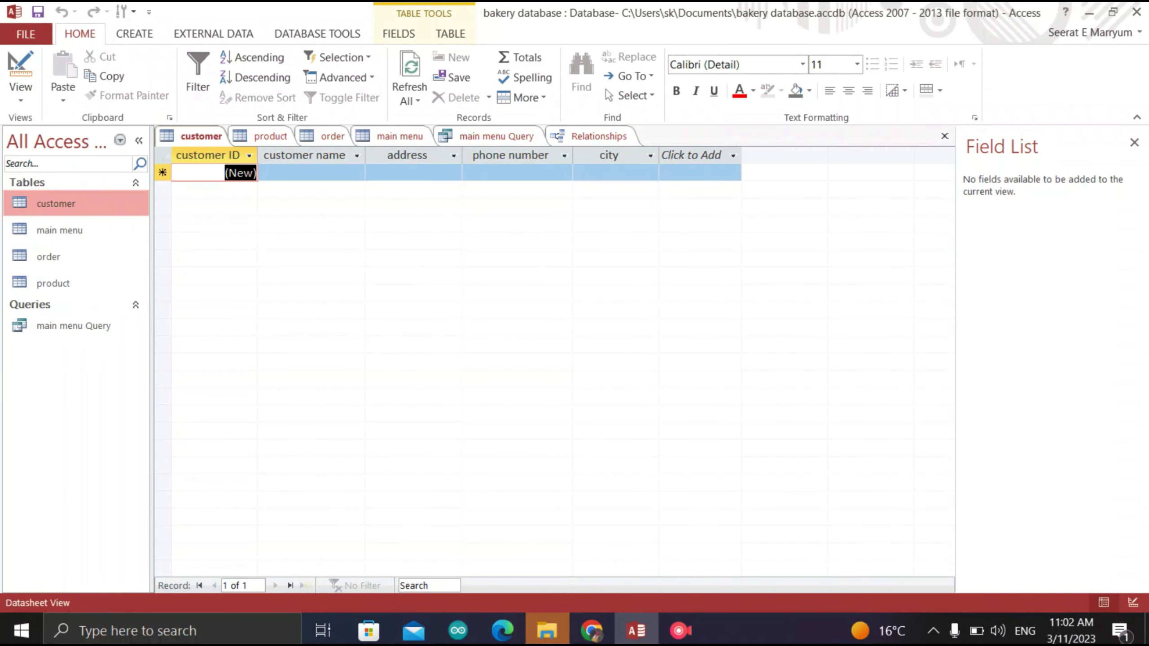
pyautogui.click(134, 34)
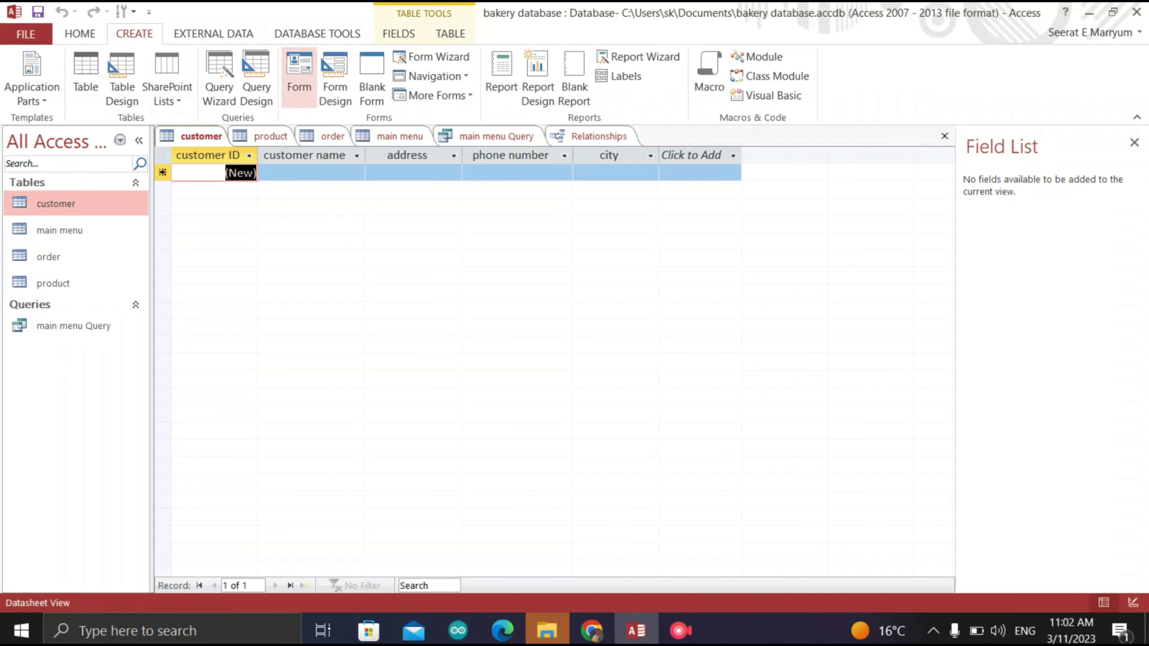
pyautogui.click(299, 77)
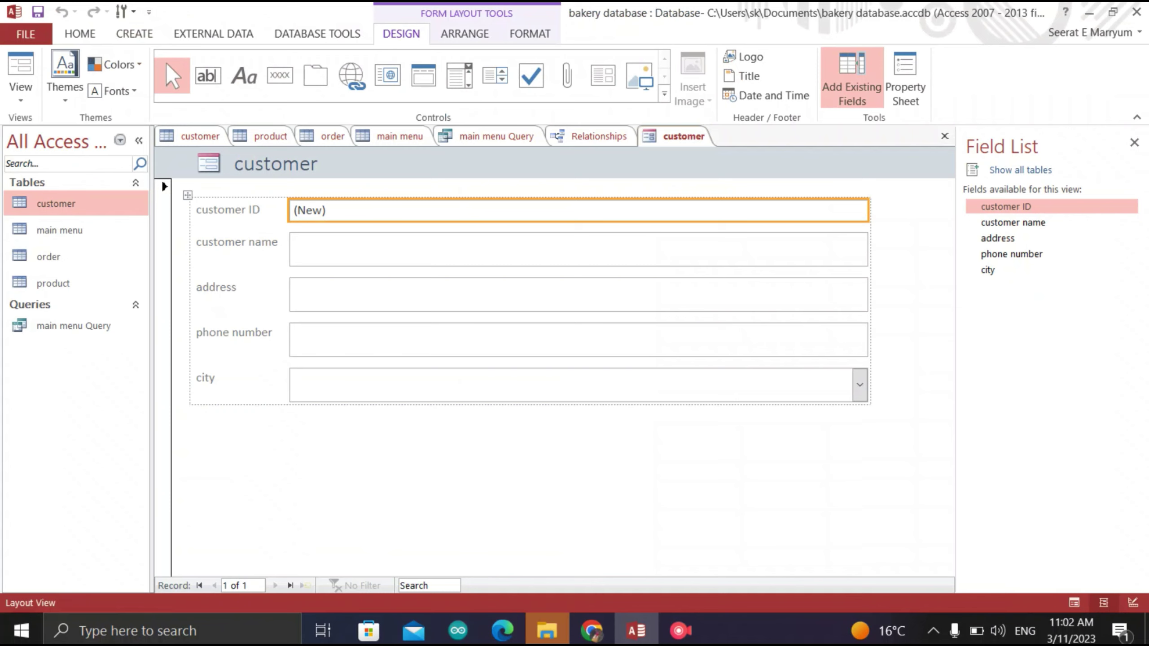
pyautogui.rightClick(684, 136)
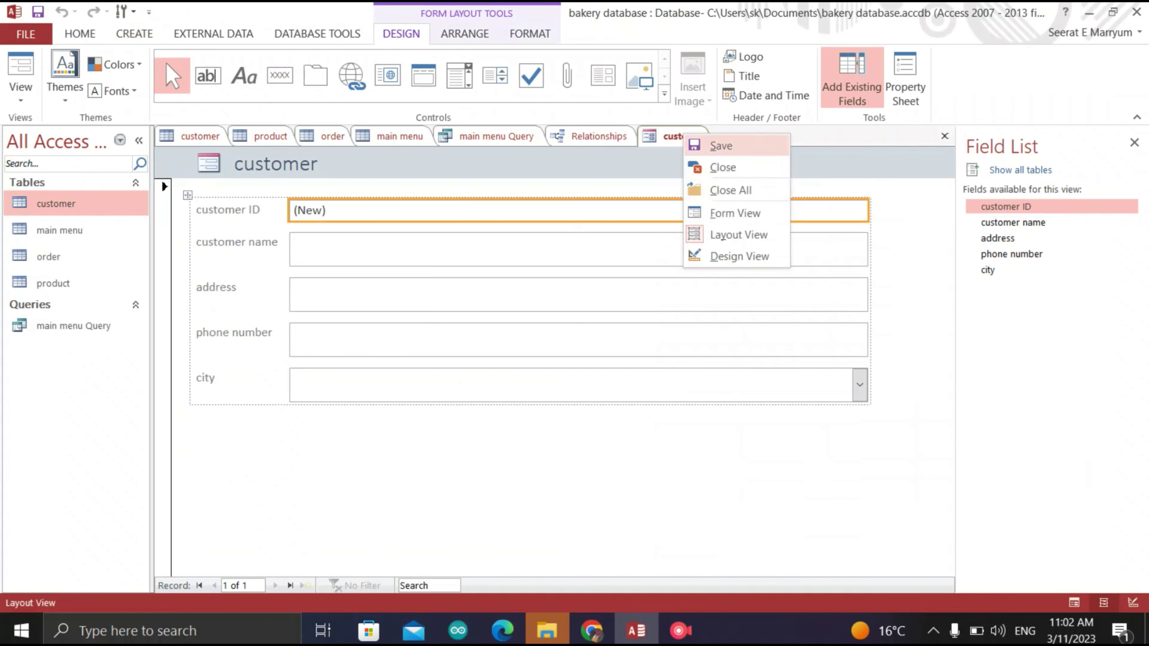
pyautogui.click(719, 146)
pyautogui.click(577, 254)
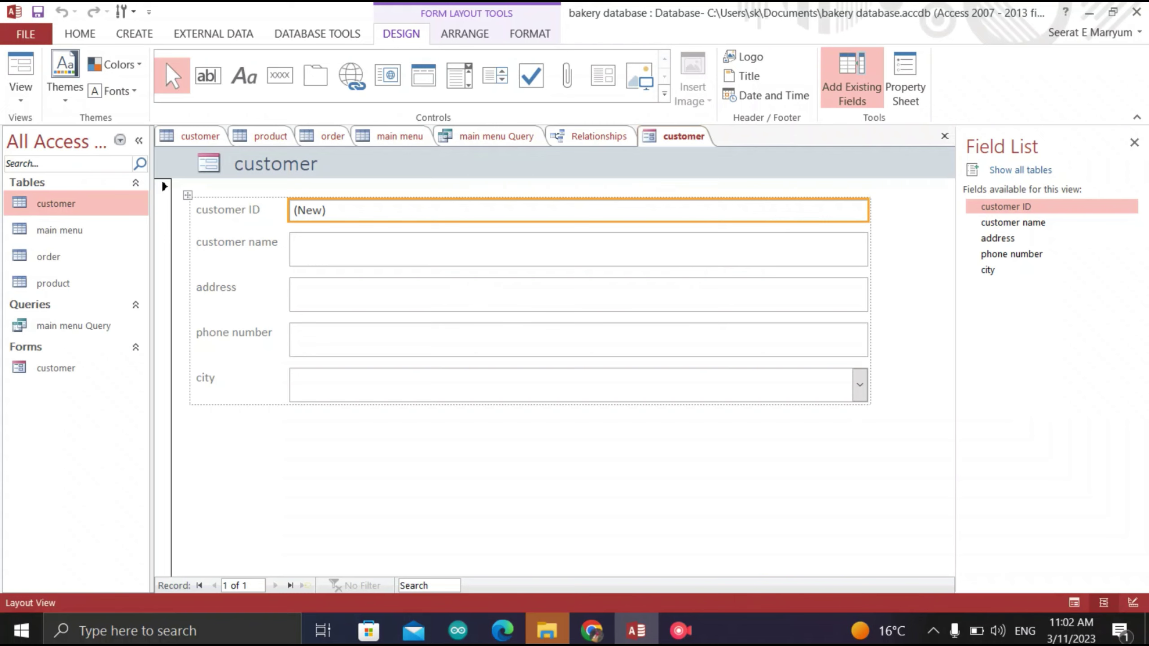
# Delete the customer ID control from the customer form and start a combo box in the emptied cell
pyautogui.press('Delete')
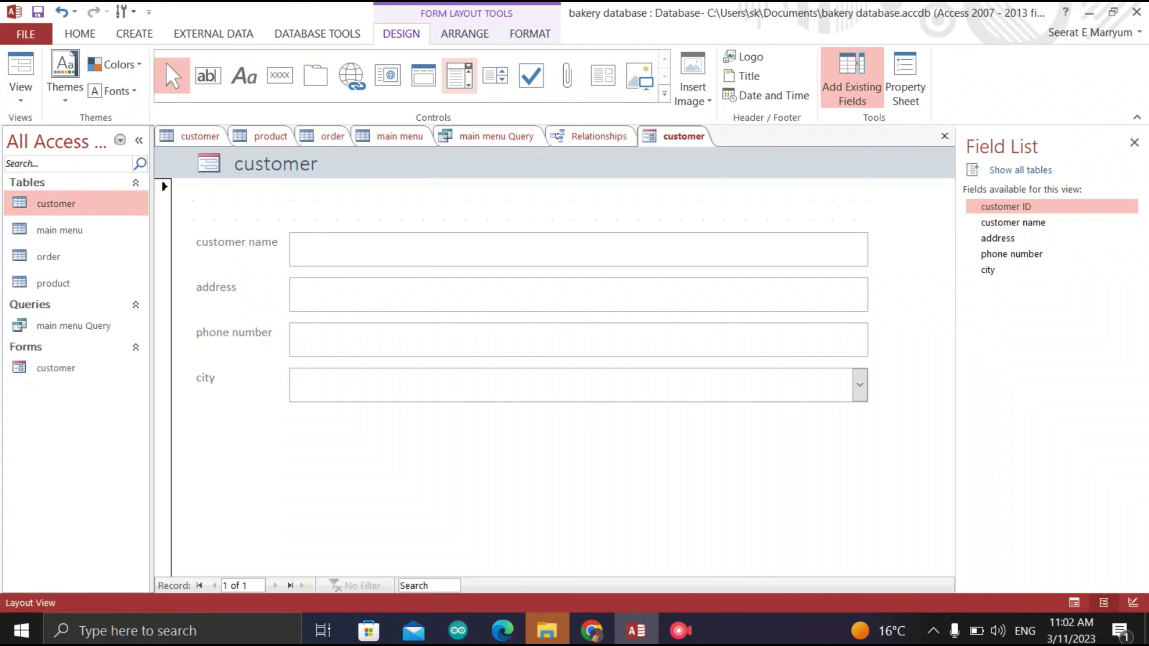
pyautogui.click(459, 75)
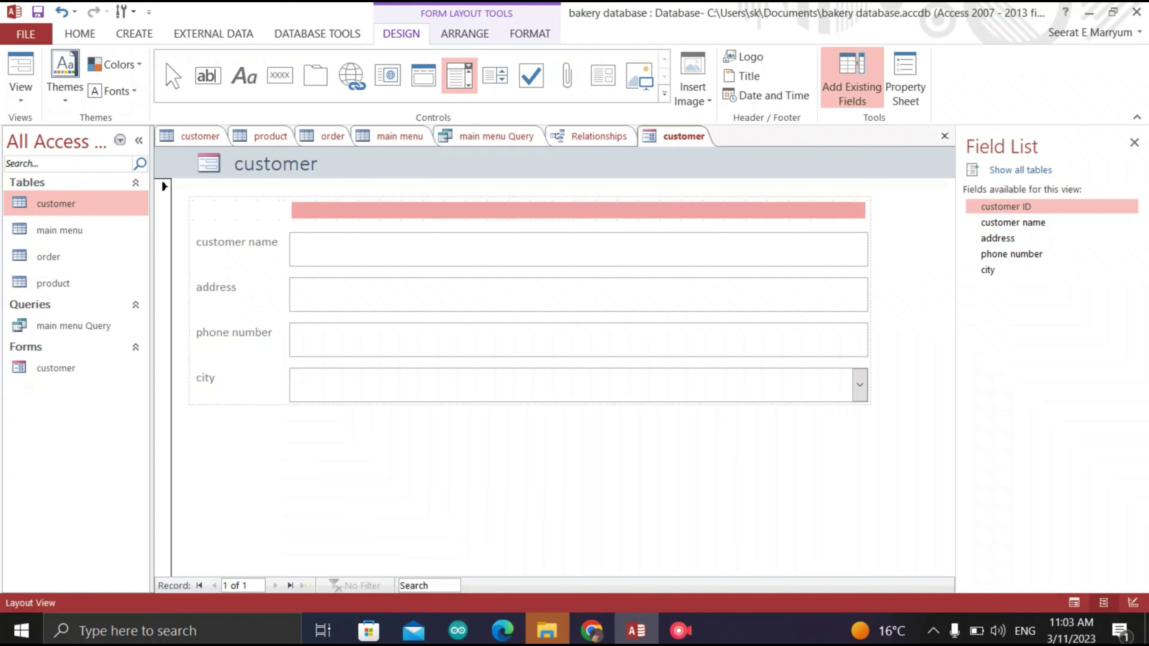
pyautogui.click(459, 211)
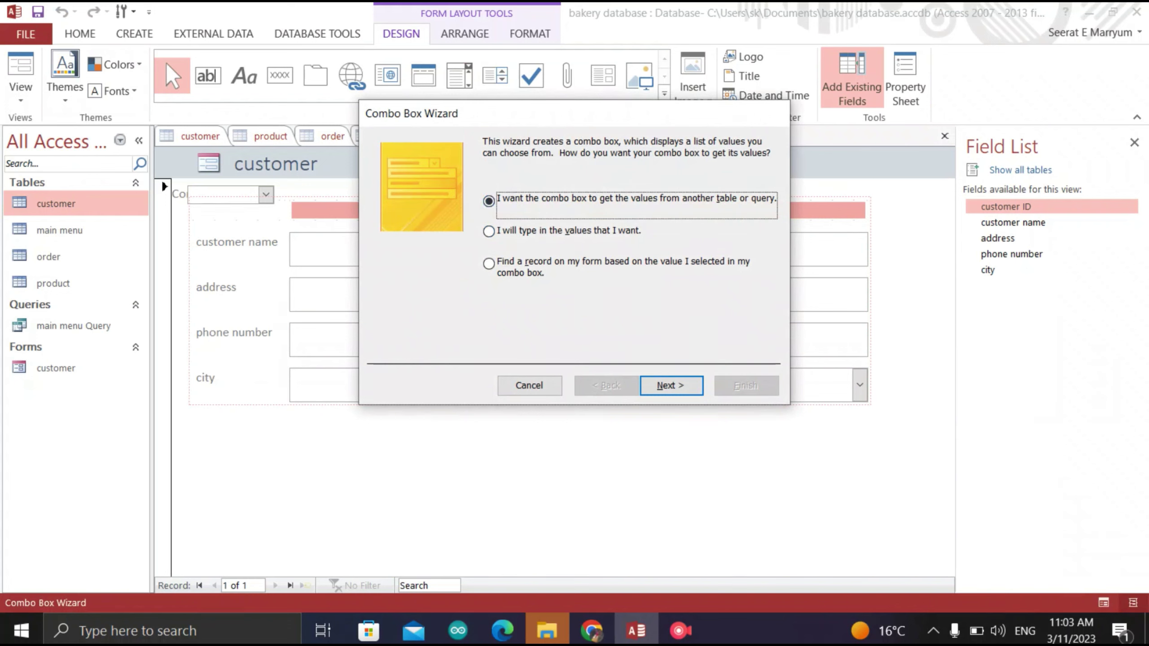
# Have the combo box look up customer ID from the customer table, sorted ascending by customer ID, with the default column width
pyautogui.click(672, 385)
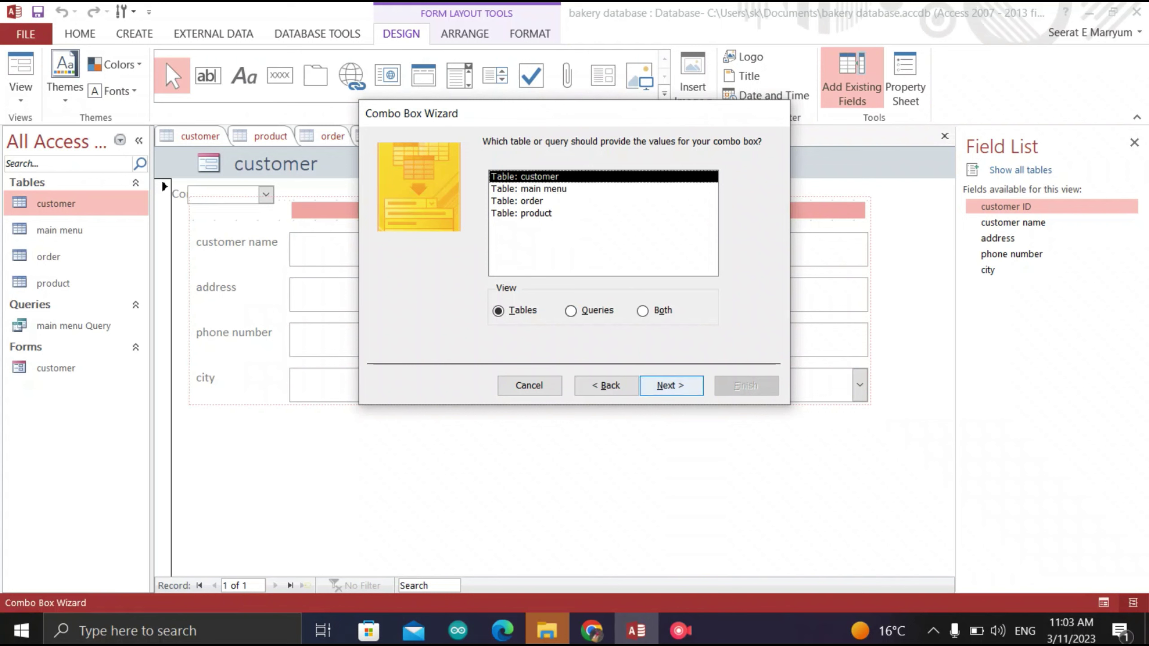
pyautogui.click(672, 385)
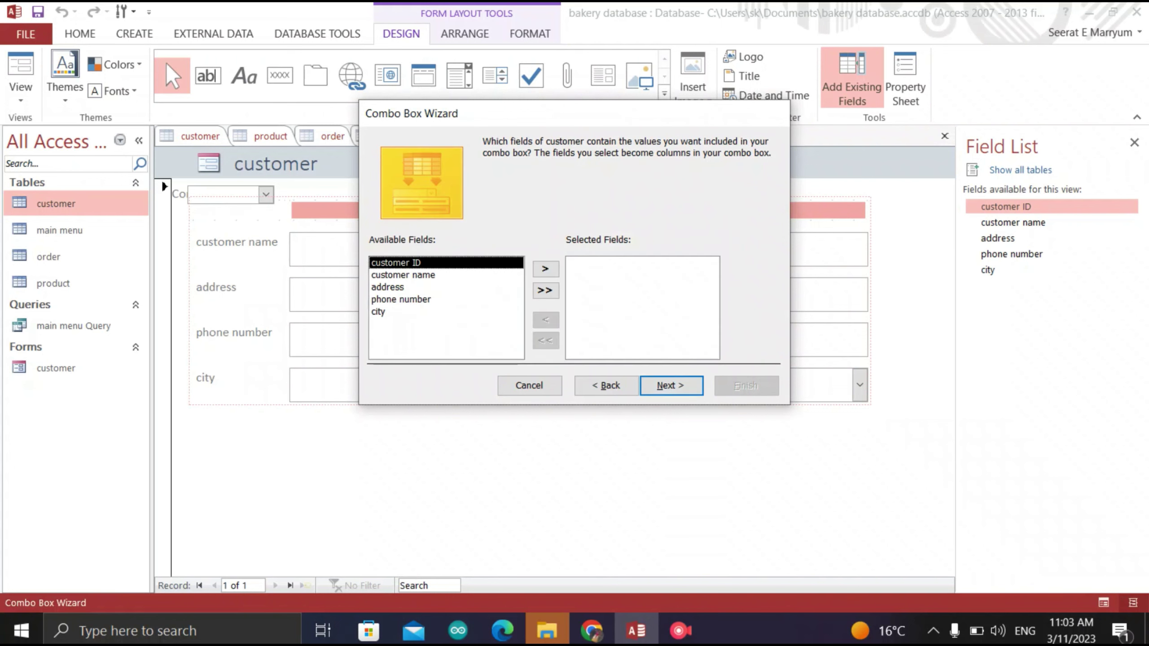
pyautogui.click(545, 268)
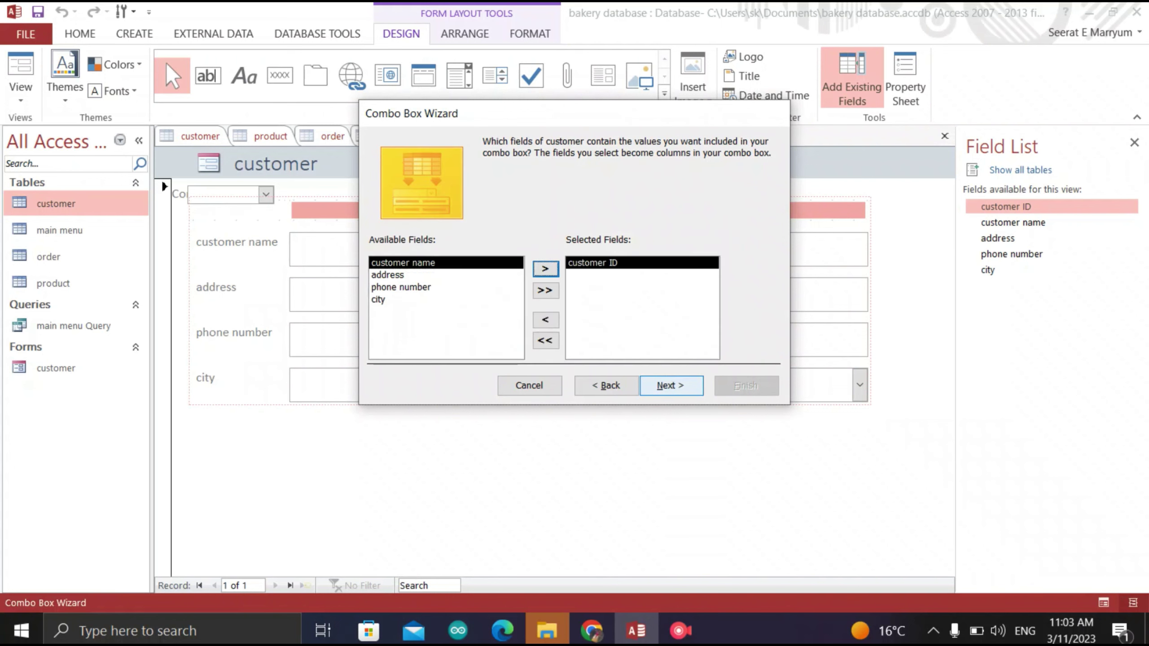
pyautogui.click(672, 385)
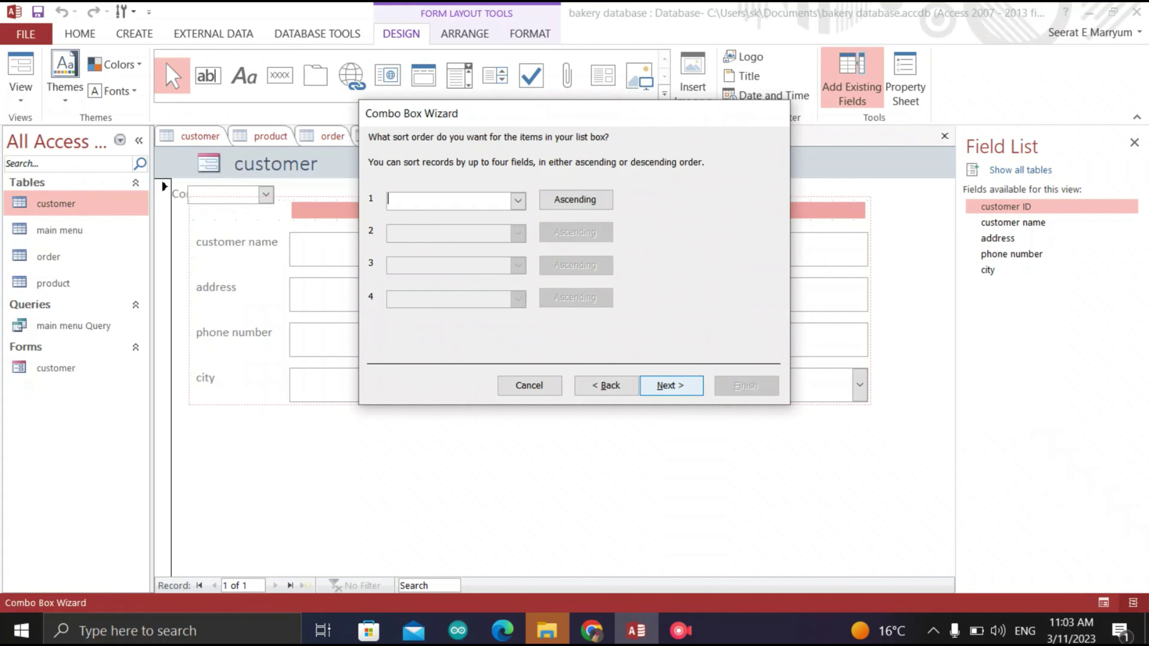
pyautogui.click(518, 201)
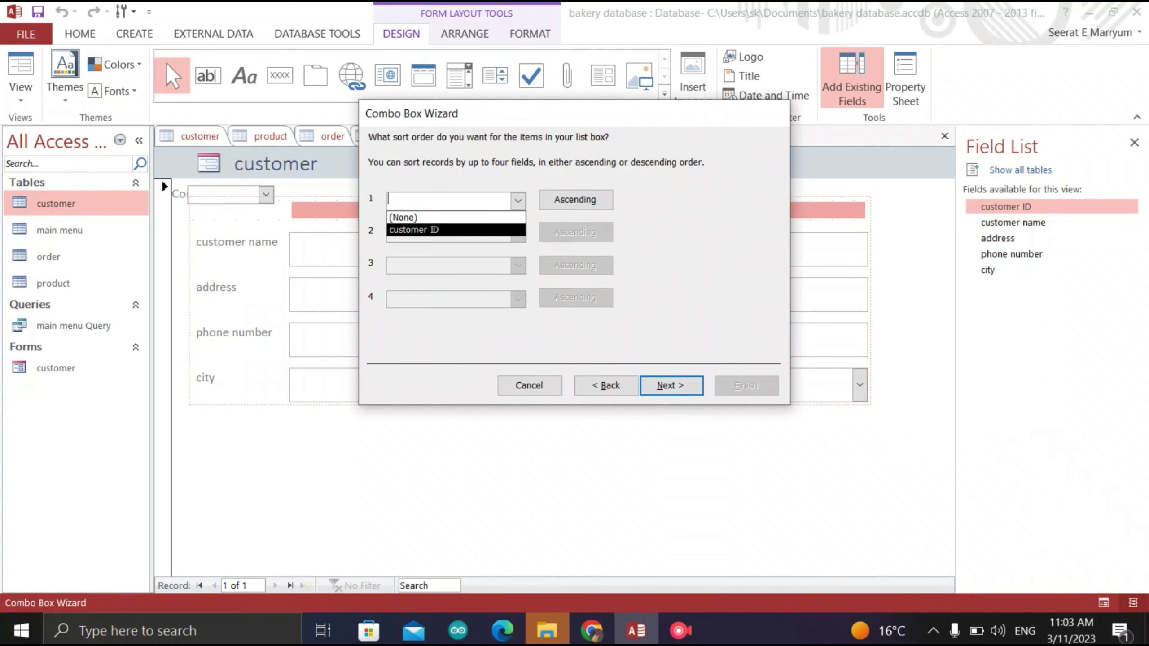
pyautogui.click(453, 231)
pyautogui.click(671, 385)
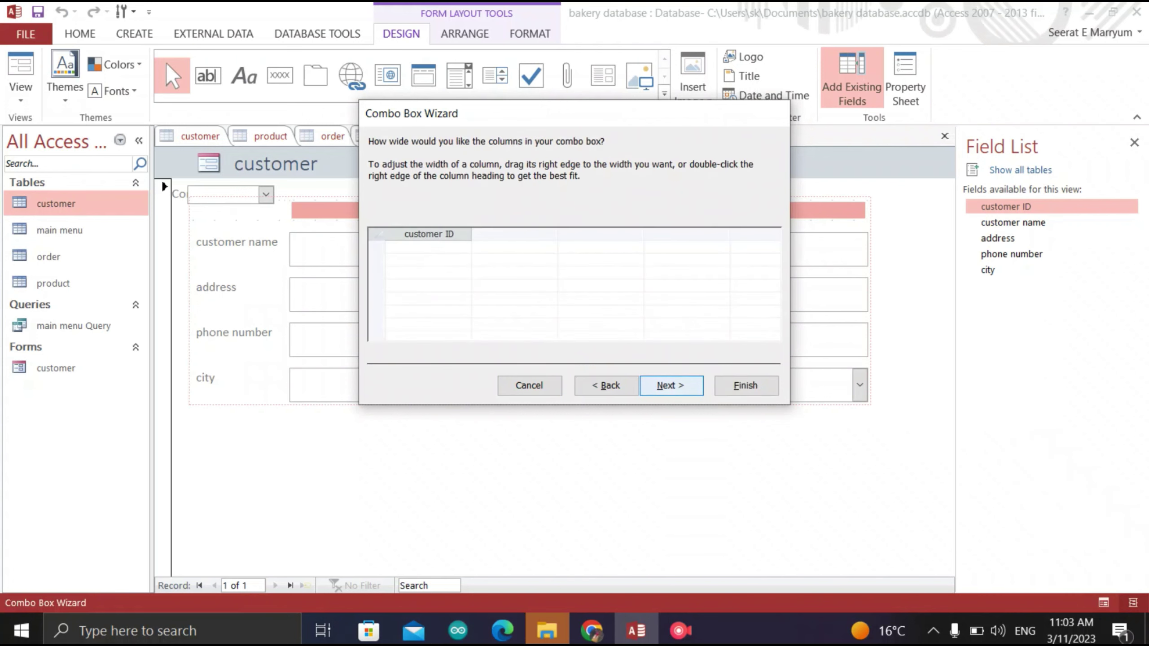
pyautogui.click(671, 385)
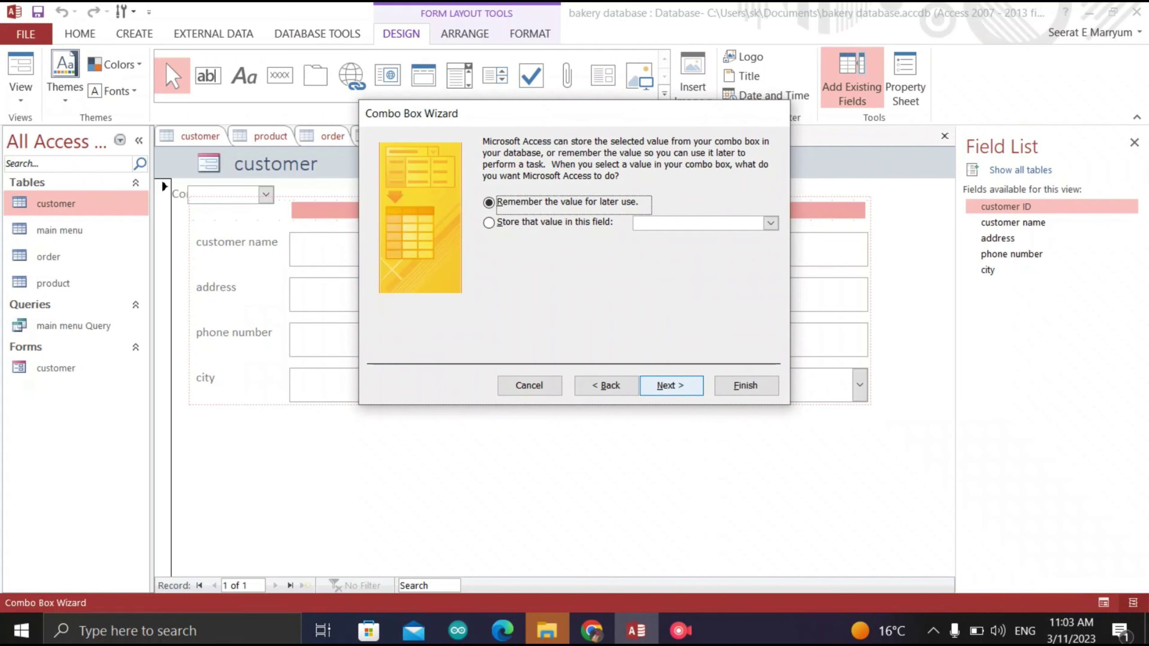
# Store the combo box value in the customer ID field and label the combo box "customer id"
pyautogui.click(490, 222)
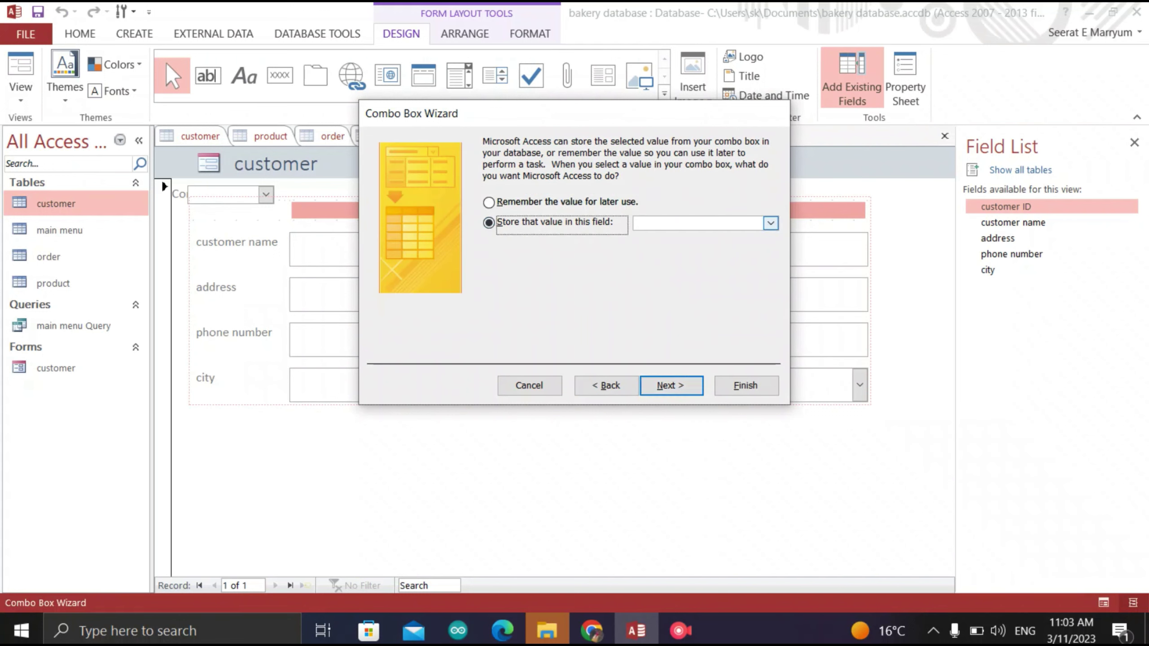
pyautogui.click(770, 223)
pyautogui.click(656, 234)
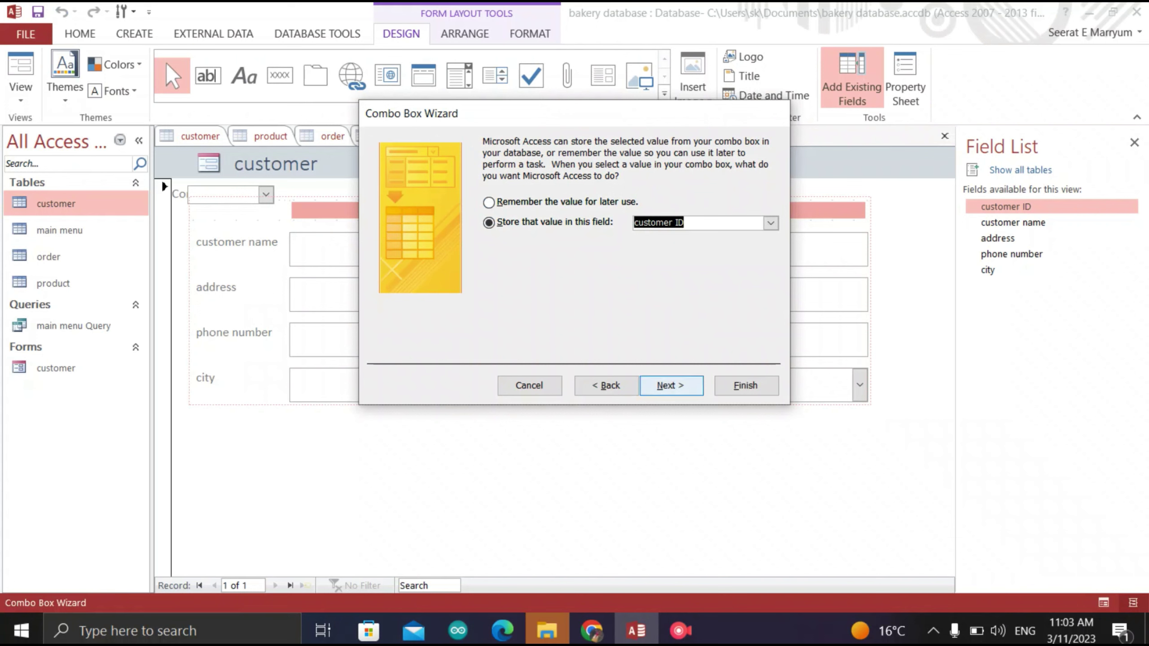
pyautogui.press('Return')
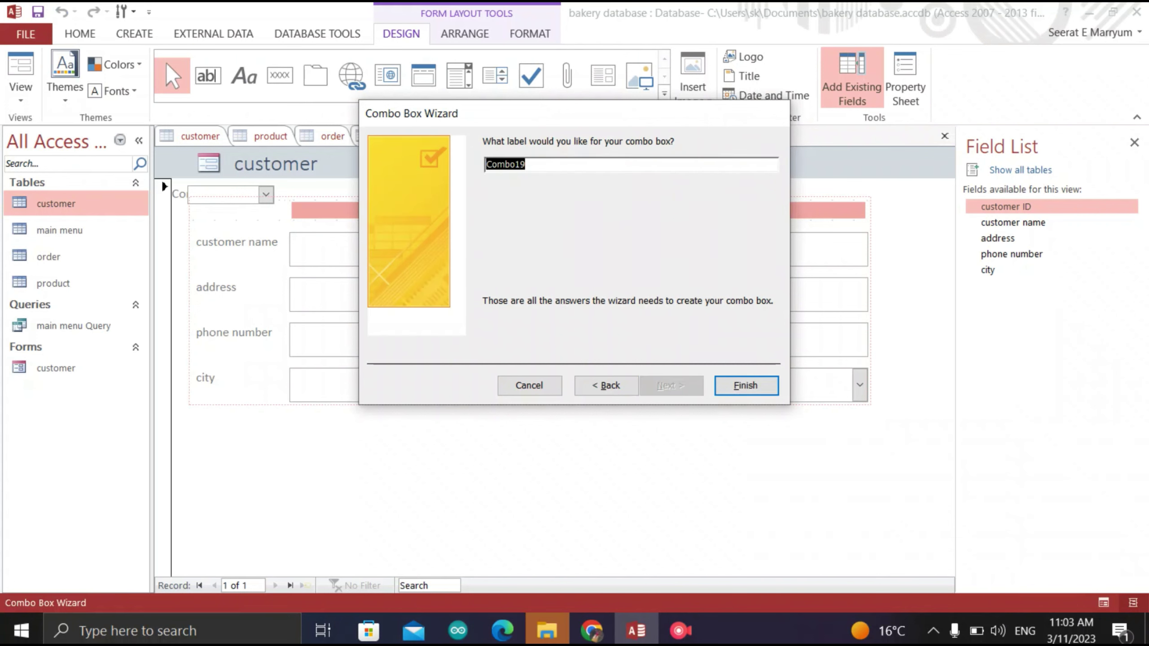
pyautogui.write('customer id')
pyautogui.press('Return')
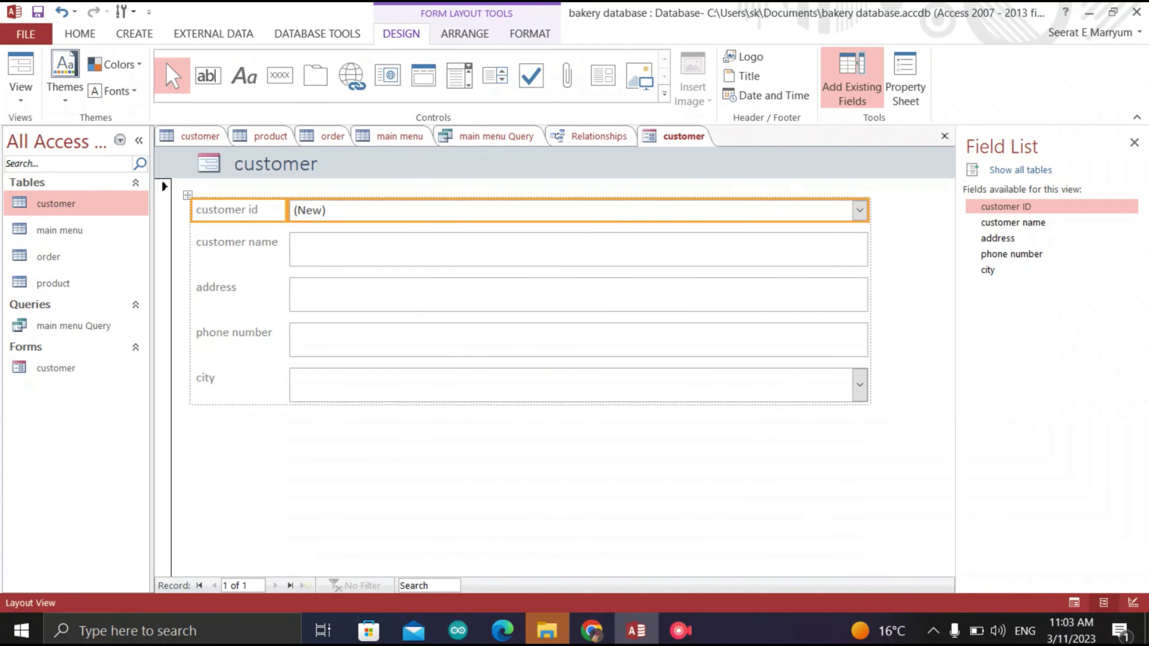
# Delete the customer name control from the customer form and start a combo box in the emptied cell
pyautogui.click(579, 249)
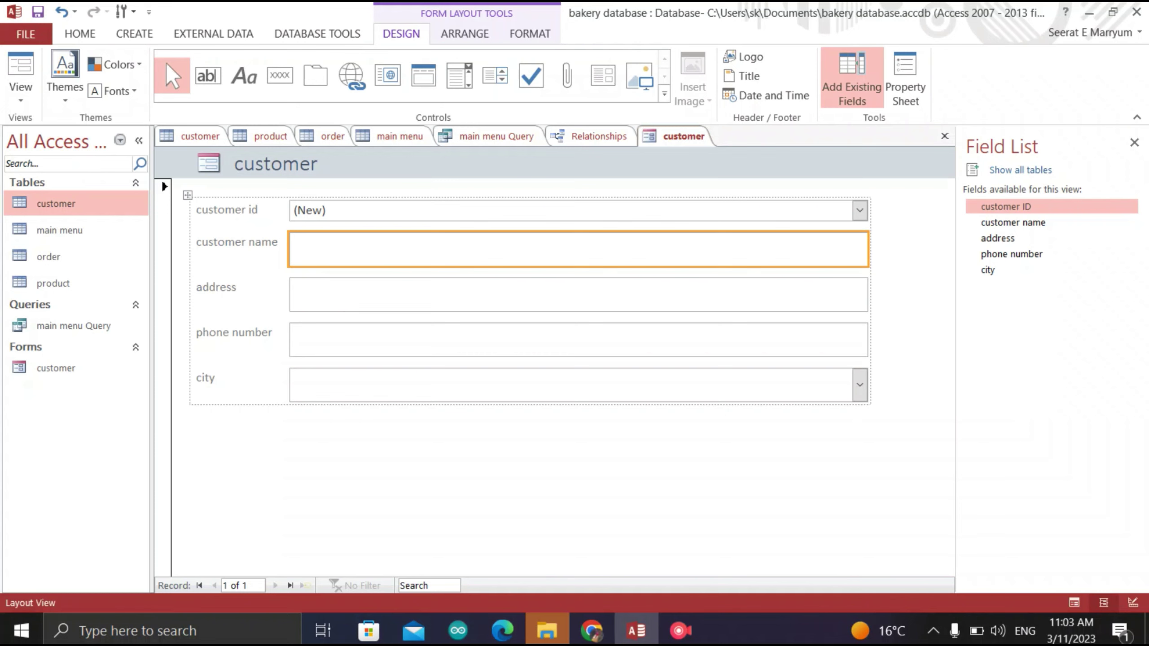
pyautogui.press('Delete')
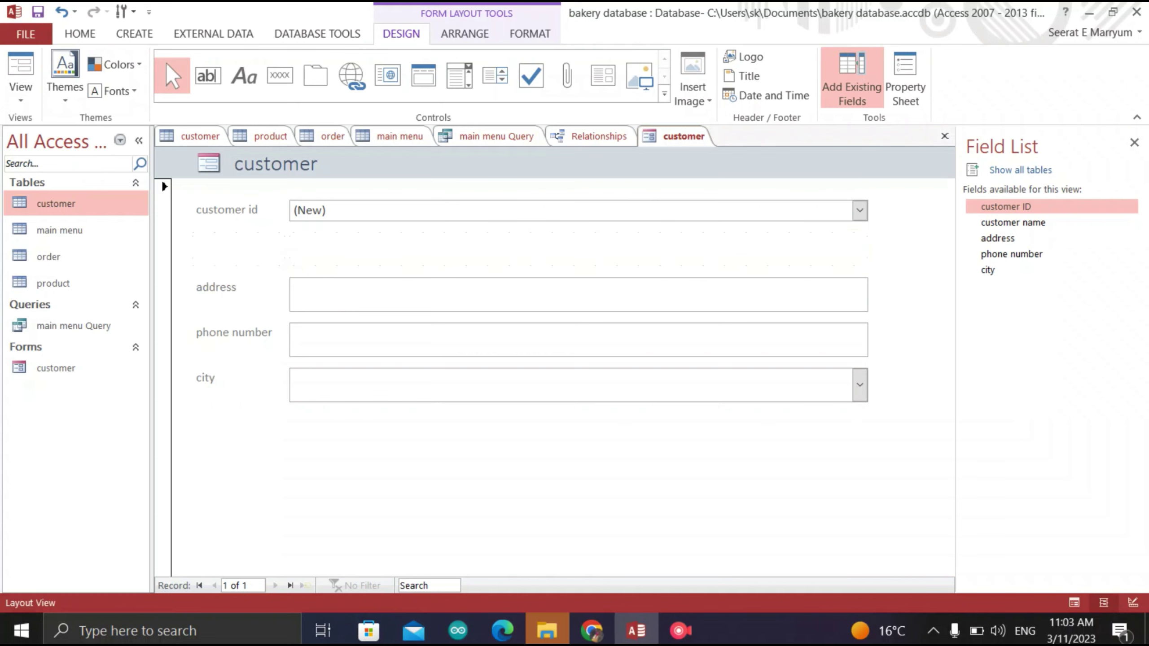
pyautogui.click(460, 76)
pyautogui.click(578, 249)
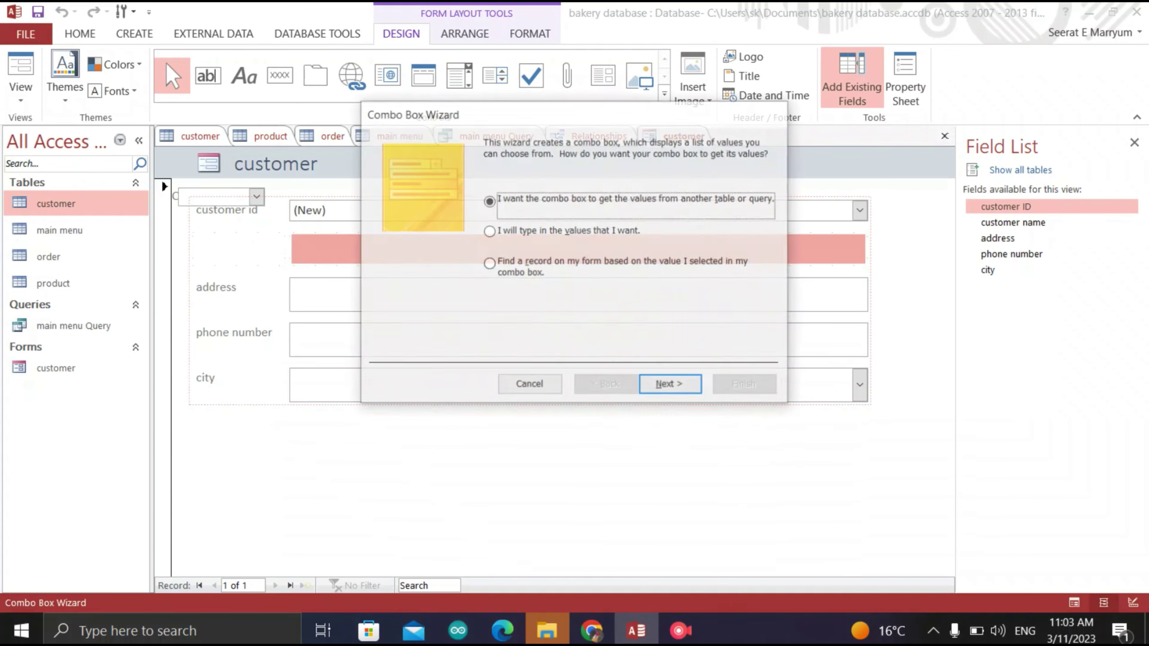
# Have the combo box look up customer name from the customer table, sorted ascending by customer name, with the default column width
pyautogui.press('Return')
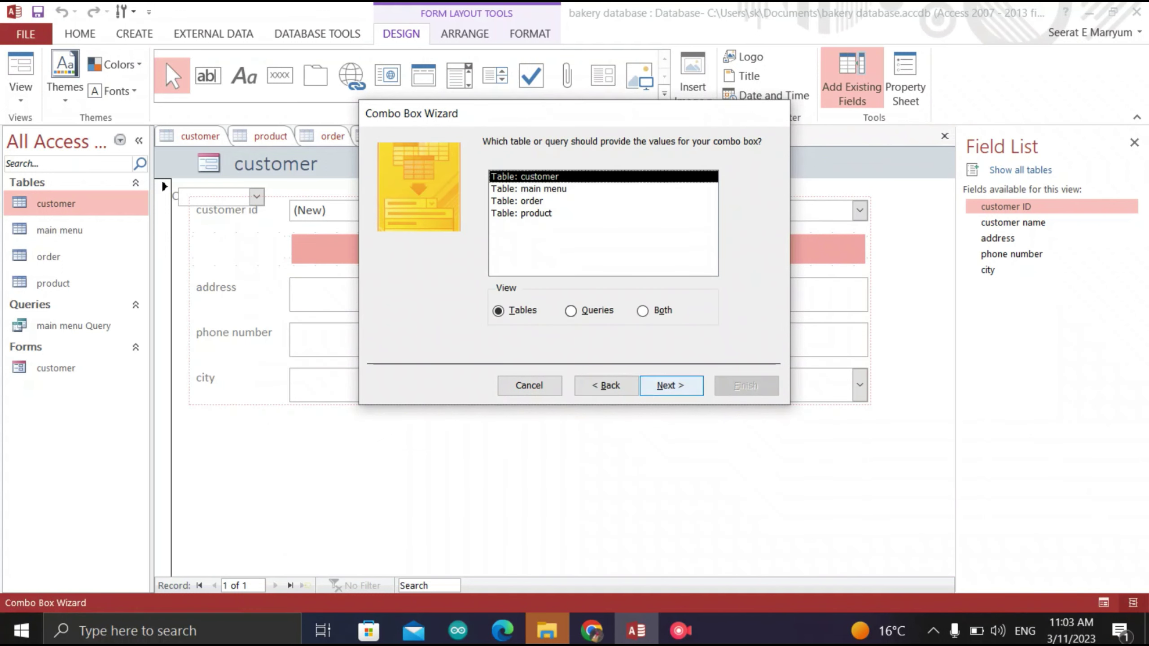
pyautogui.click(671, 386)
pyautogui.doubleClick(401, 274)
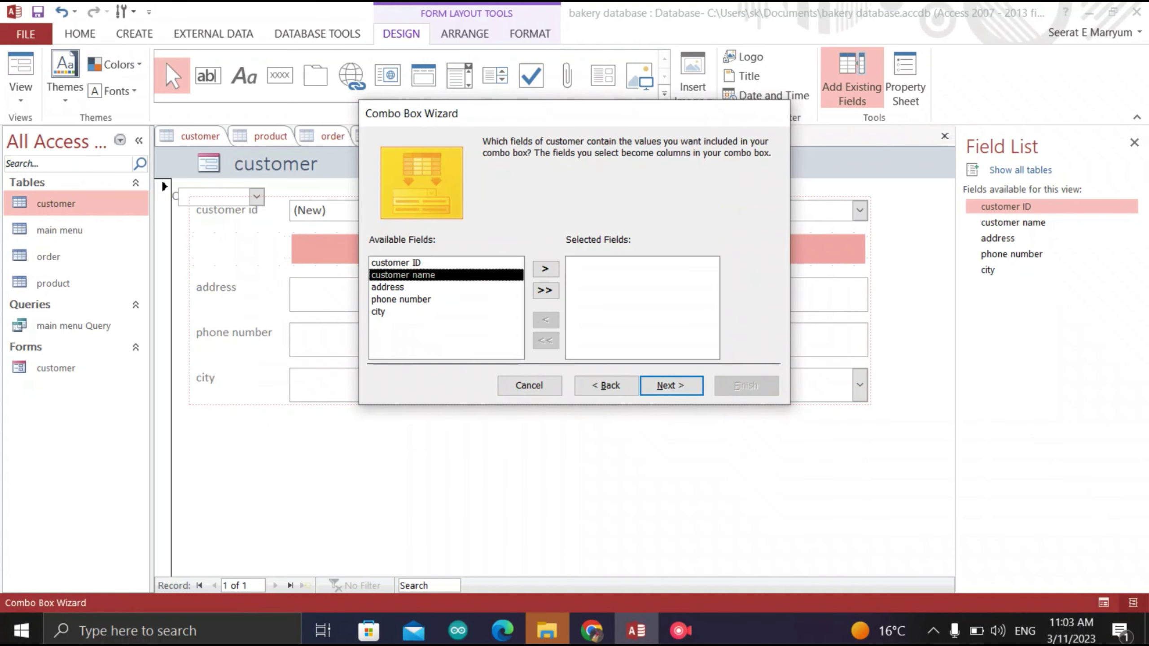
pyautogui.press('Return')
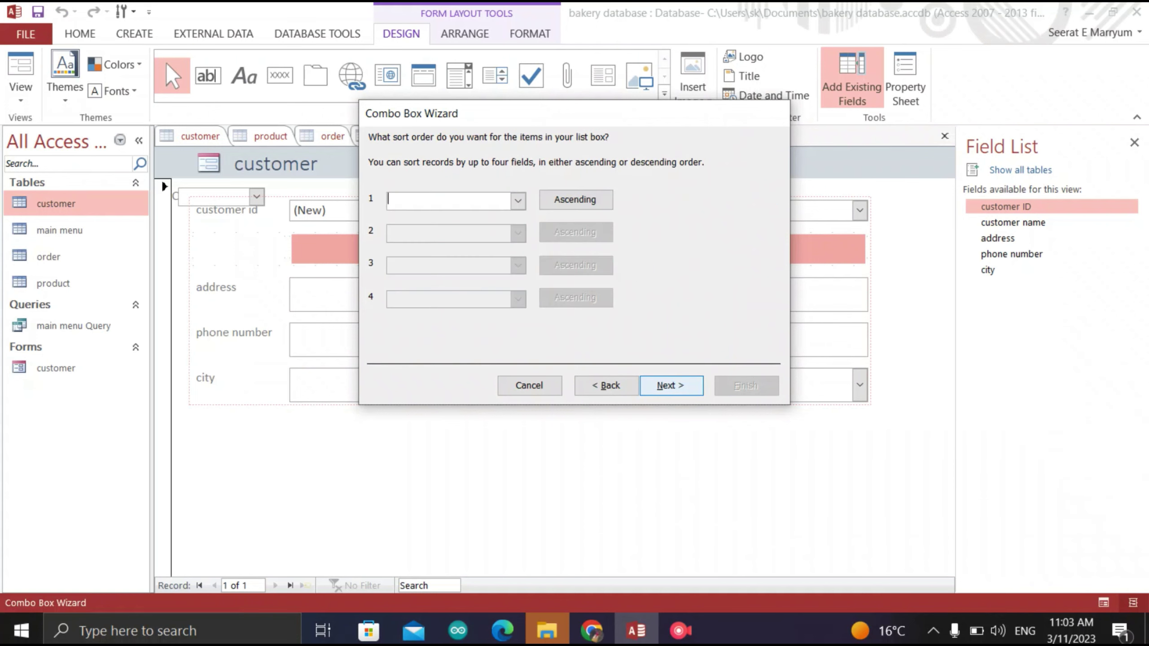
pyautogui.hotkey('alt', 'Down')
pyautogui.press('Down')
pyautogui.press('Down')
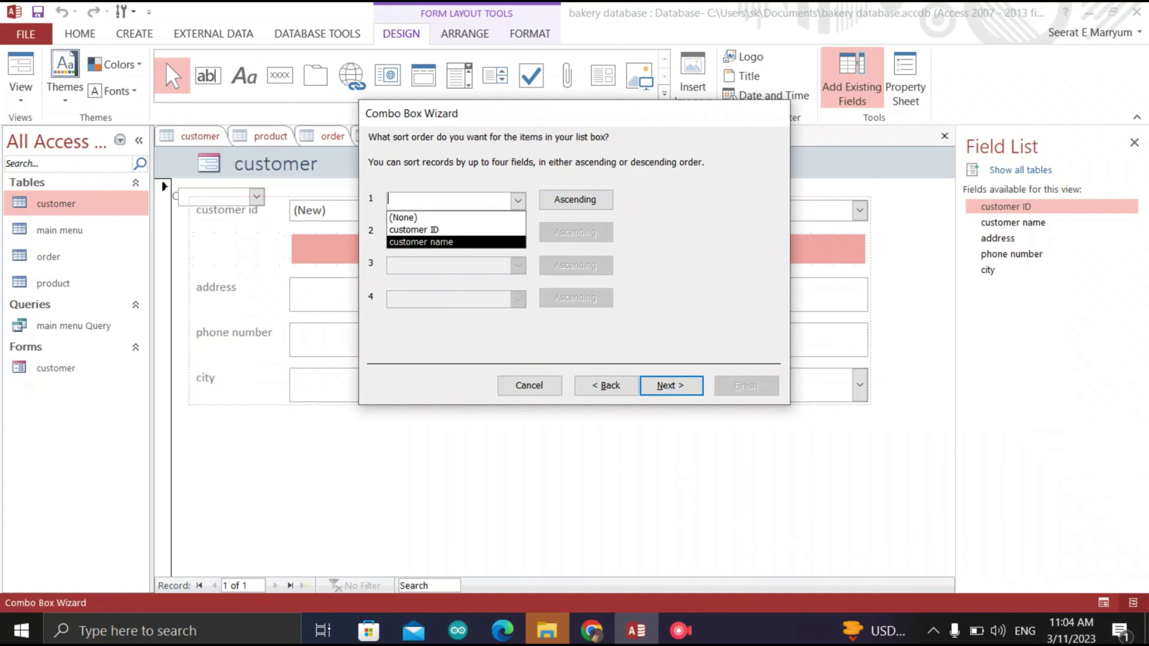
pyautogui.press('Return')
pyautogui.press('Return')
pyautogui.press('Return')
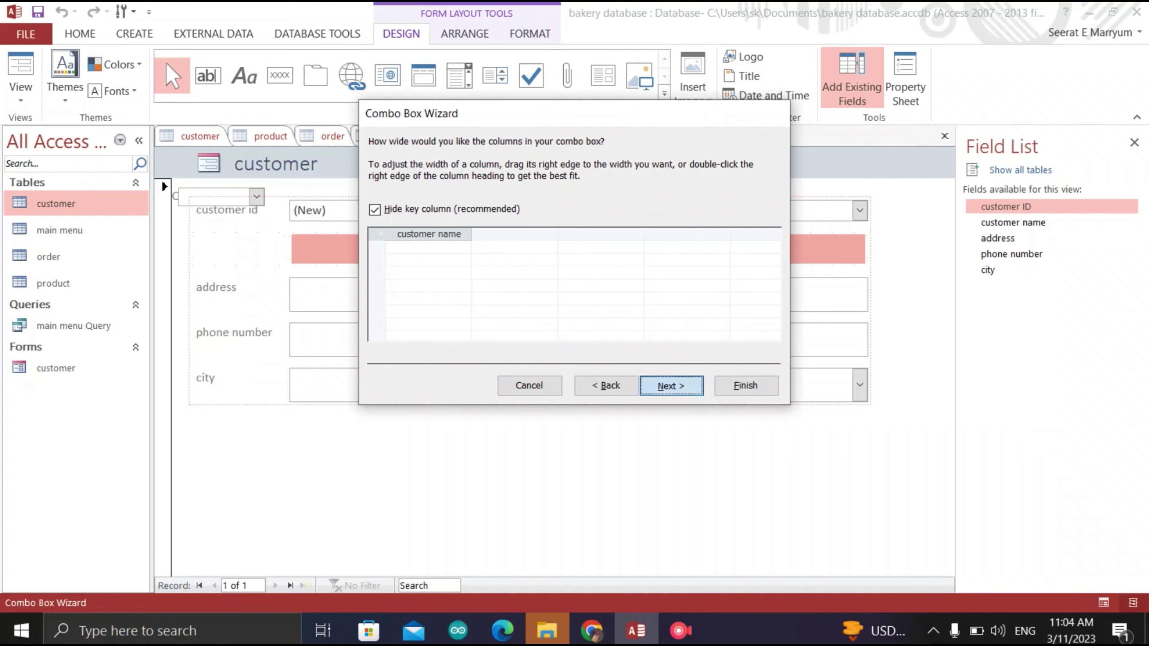
# Store the combo box value in the customer name field and label the combo box "customer name"
pyautogui.click(489, 222)
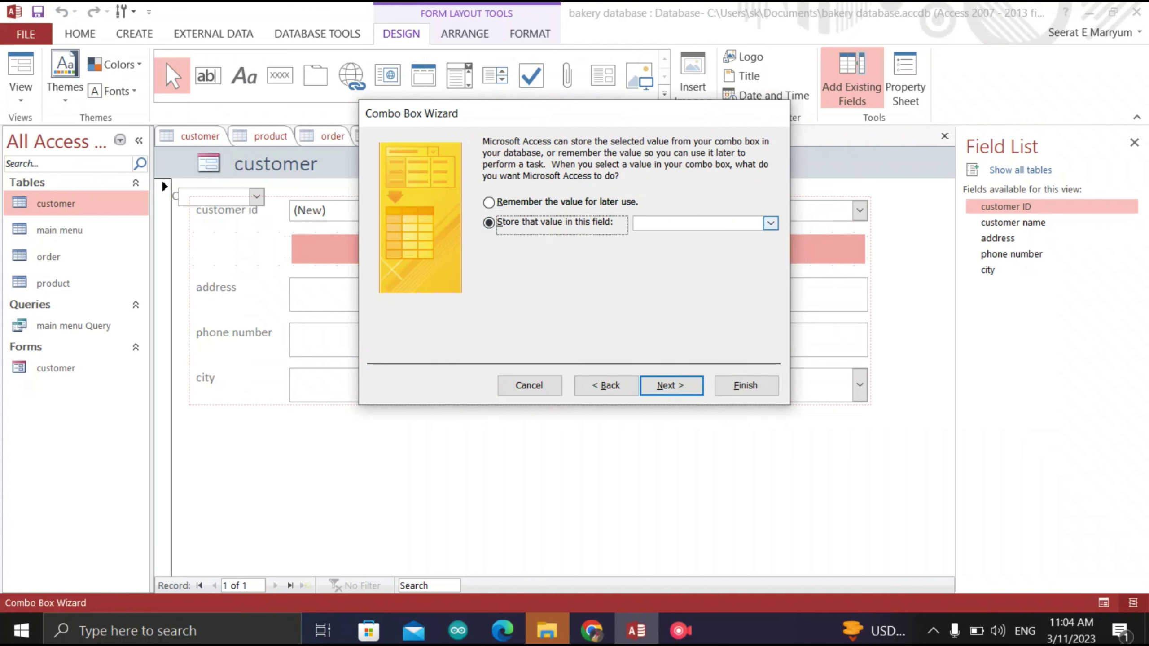
pyautogui.click(771, 222)
pyautogui.press('Up')
pyautogui.press('Return')
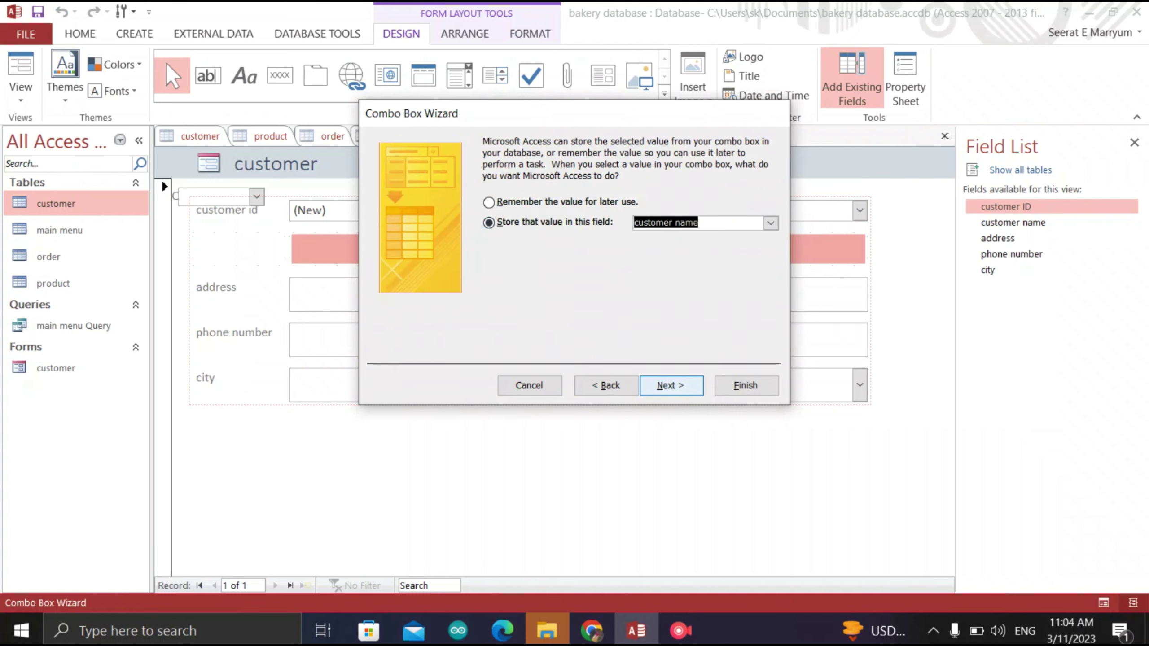
pyautogui.press('Return')
pyautogui.write('cus')
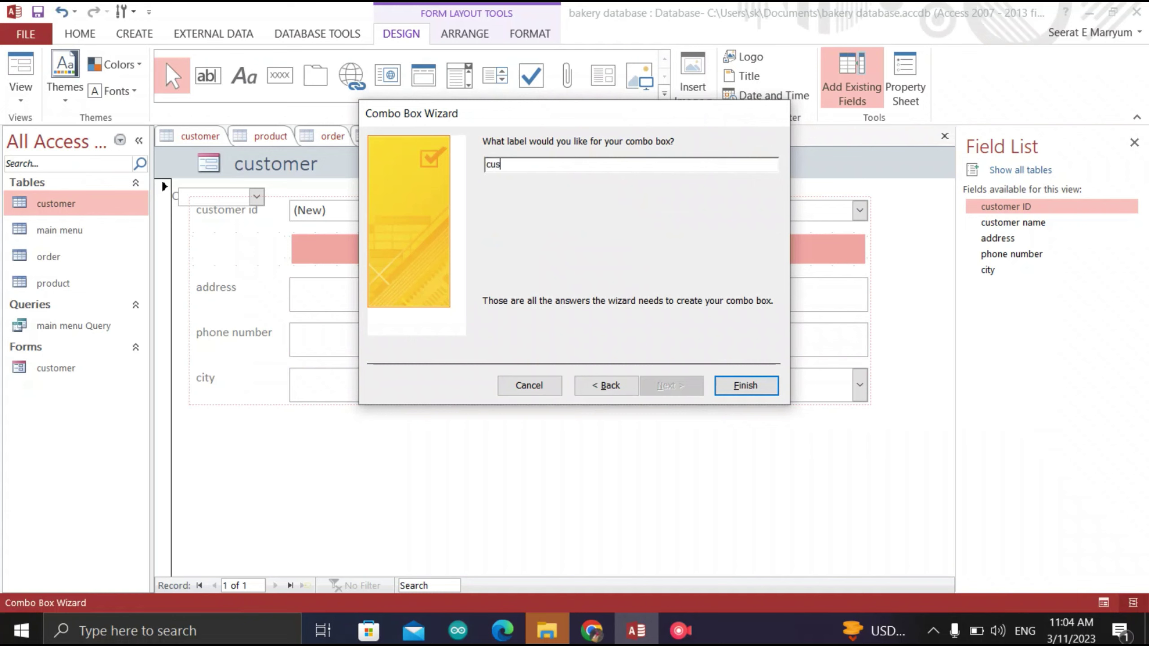
pyautogui.write('toomer name')
pyautogui.press('BackSpace')
pyautogui.press('Return')
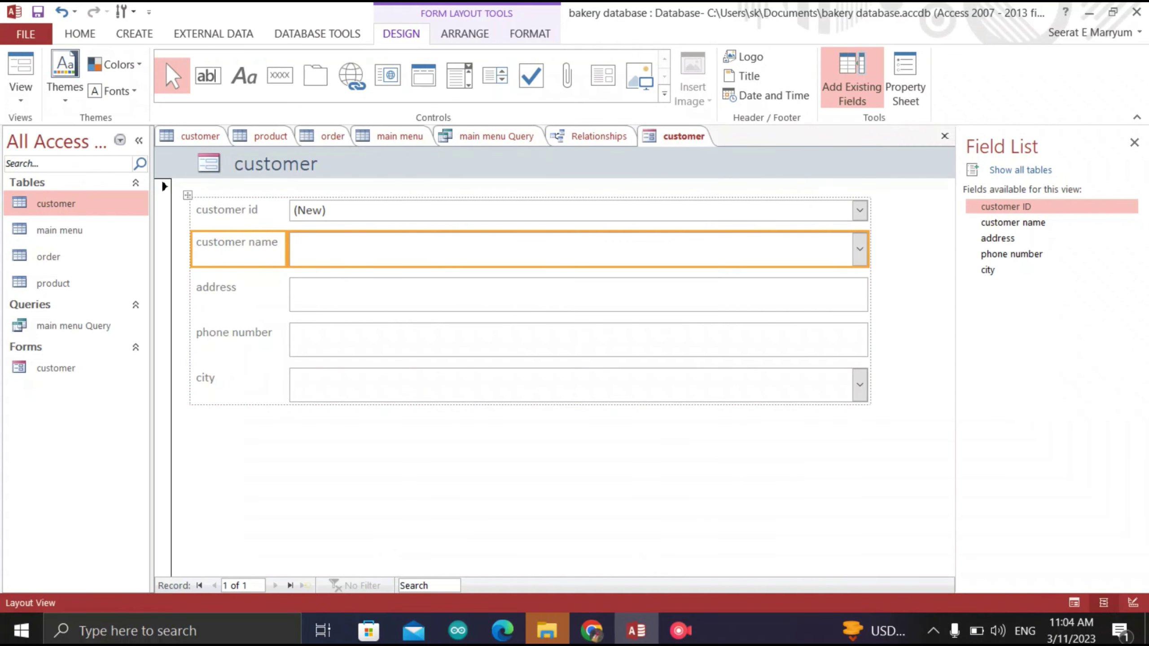
# Delete the address control from the customer form and start a combo box in the emptied cell
pyautogui.click(578, 294)
pyautogui.press('Delete')
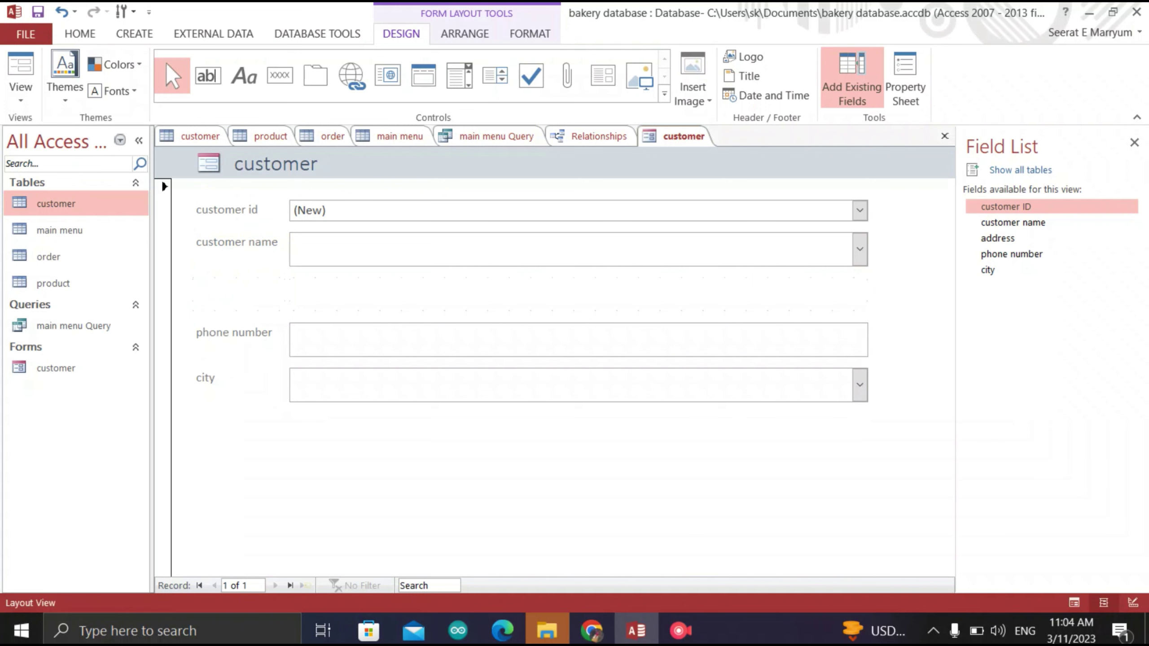
pyautogui.click(459, 75)
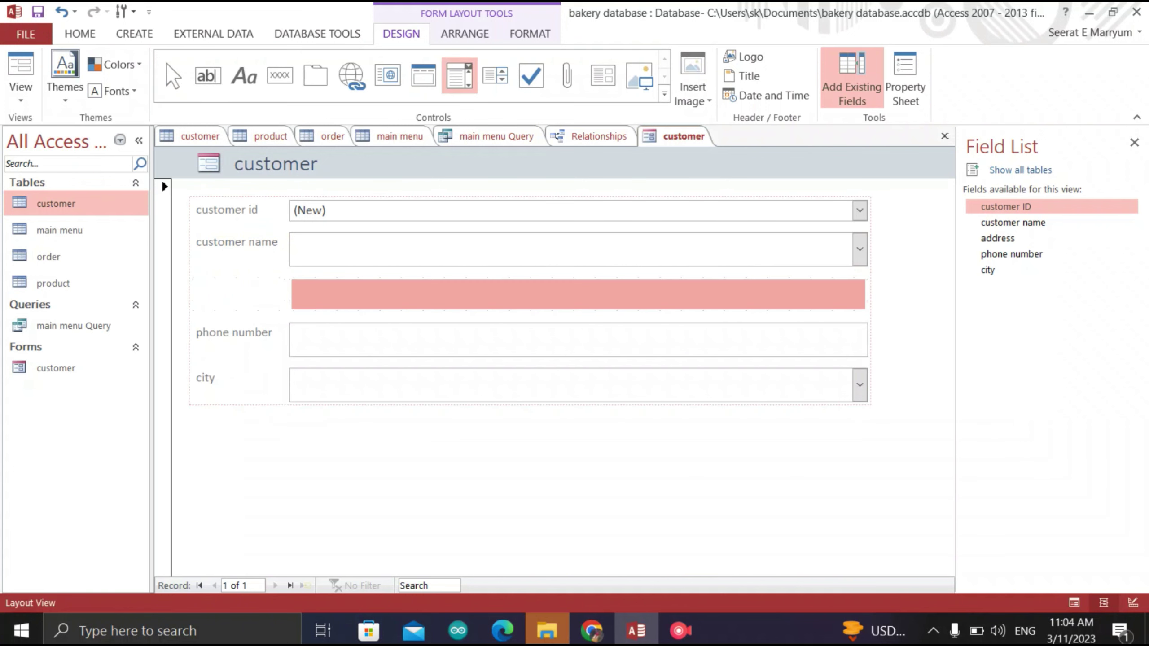
pyautogui.click(578, 294)
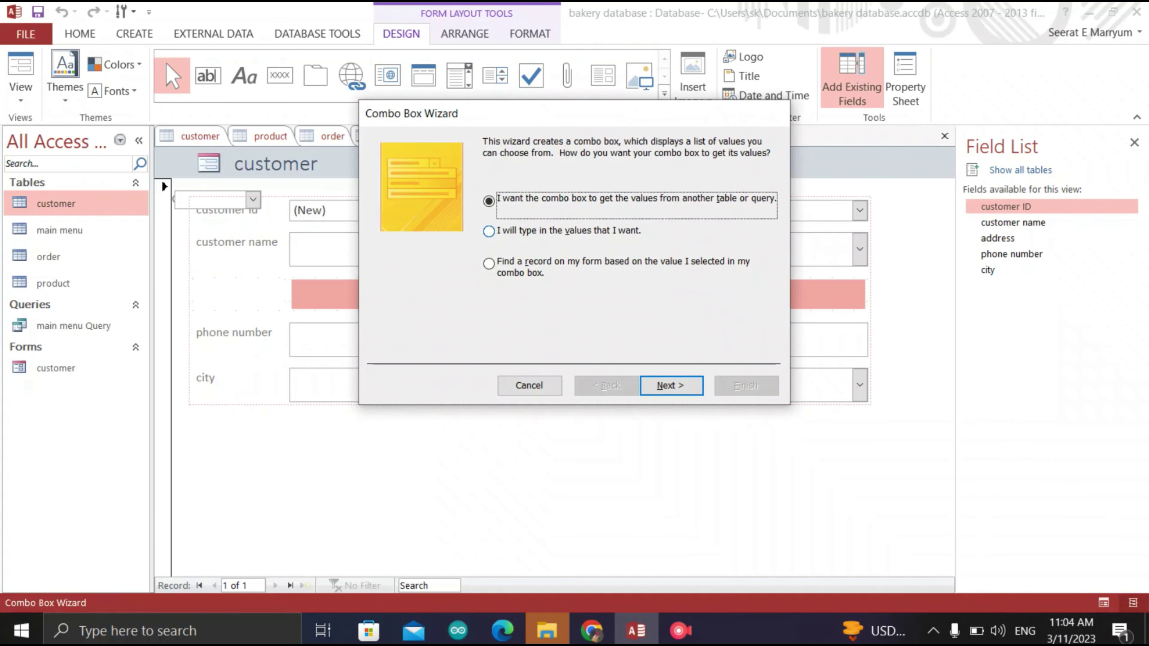
# Have the combo box look up address from the customer table, sorted ascending by address, with the default column width
pyautogui.click(671, 385)
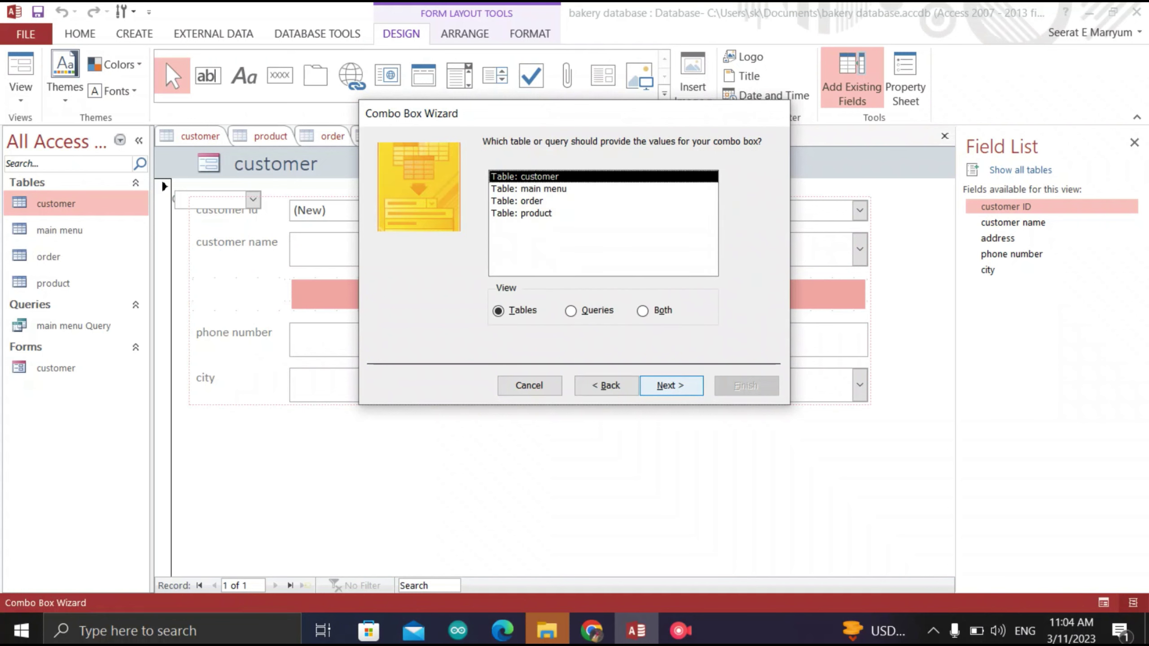
pyautogui.click(671, 386)
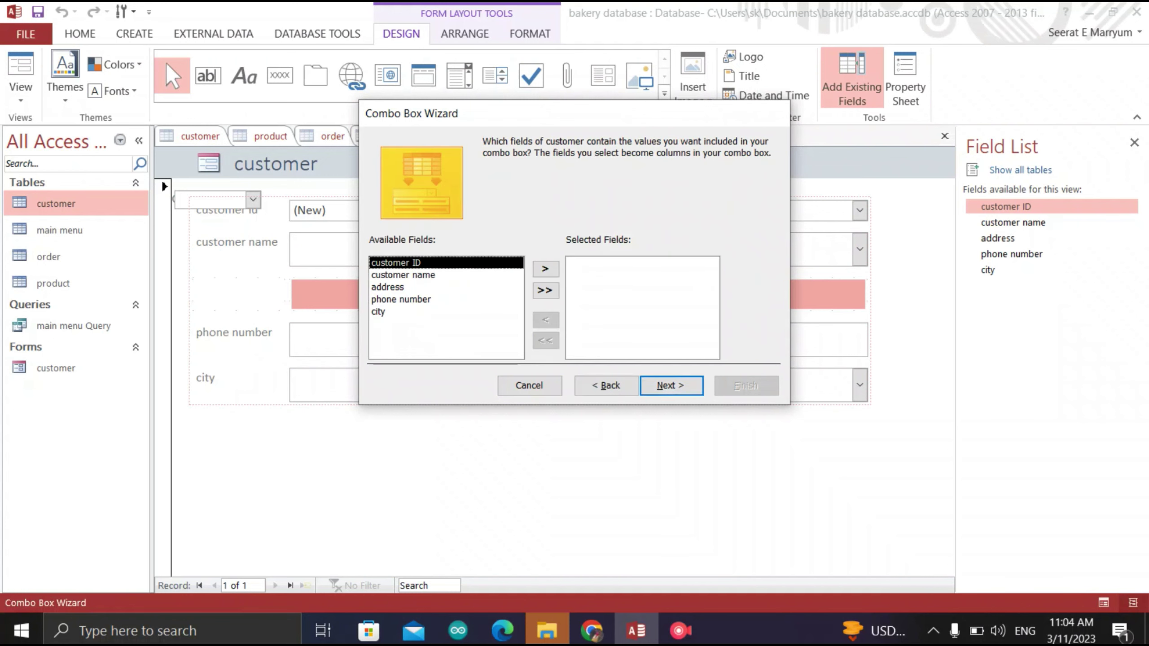
pyautogui.click(446, 287)
pyautogui.doubleClick(388, 287)
pyautogui.click(671, 385)
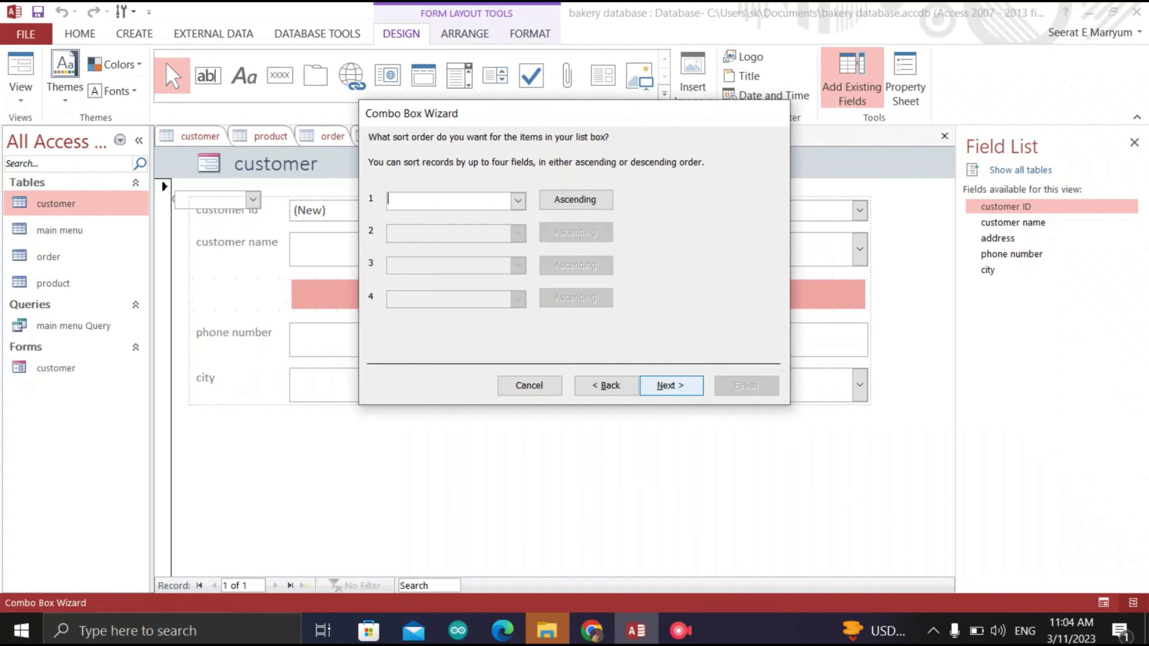
pyautogui.click(518, 201)
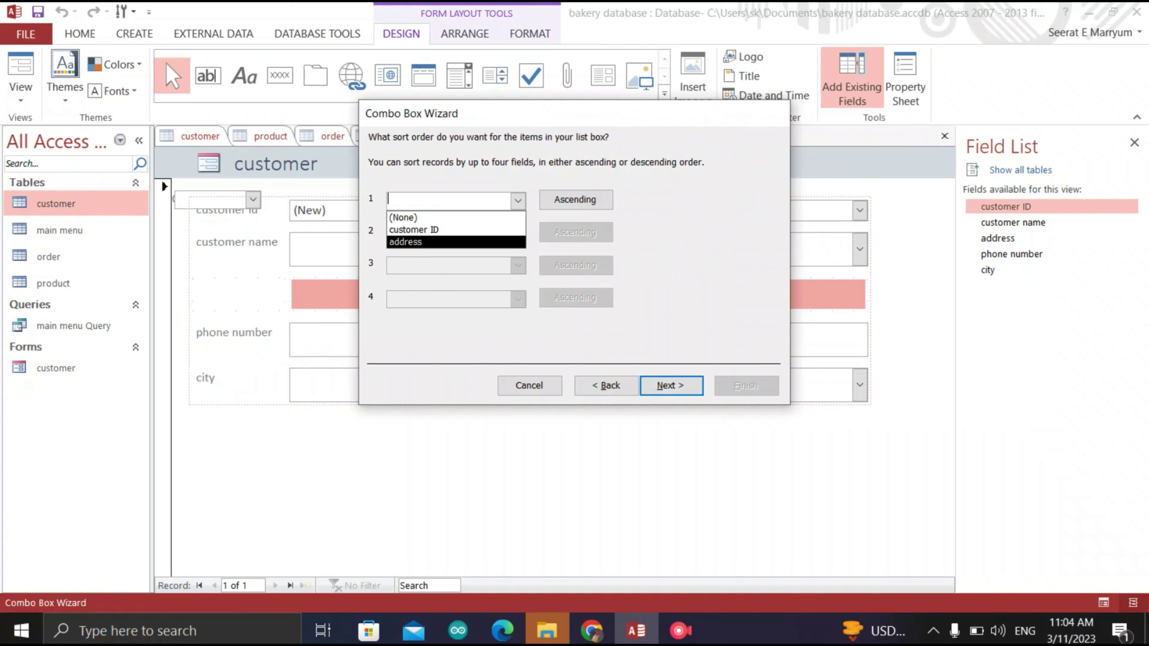
pyautogui.click(430, 243)
pyautogui.click(671, 385)
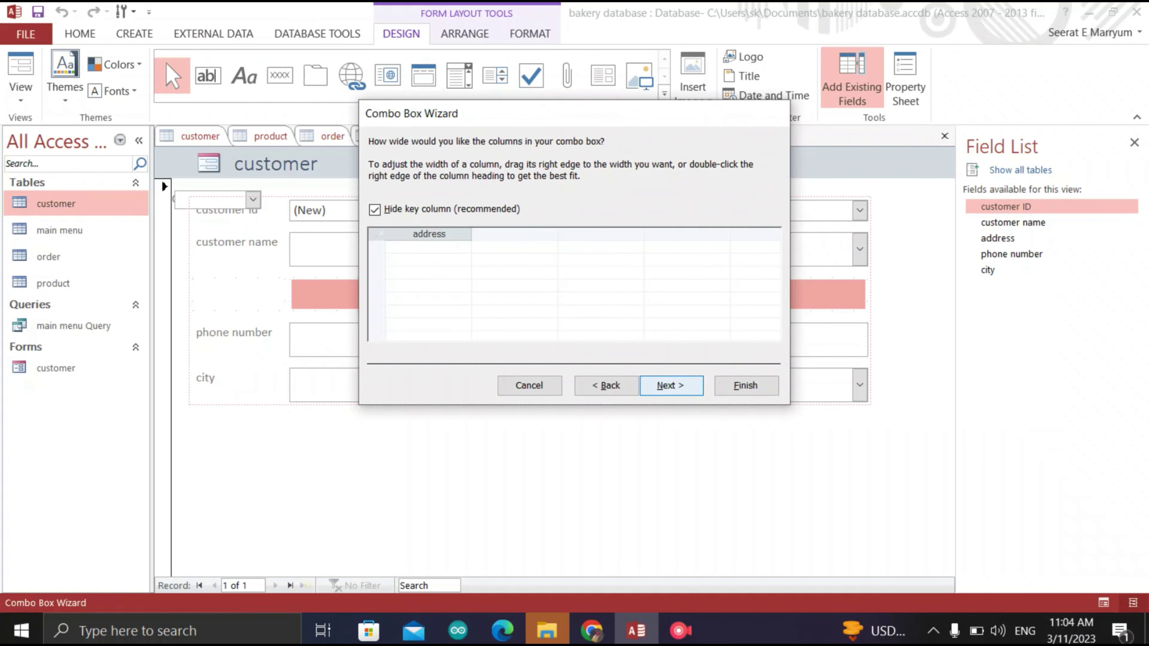
pyautogui.click(671, 385)
# Store the combo box value in the address field and label the combo box "address"
pyautogui.click(490, 223)
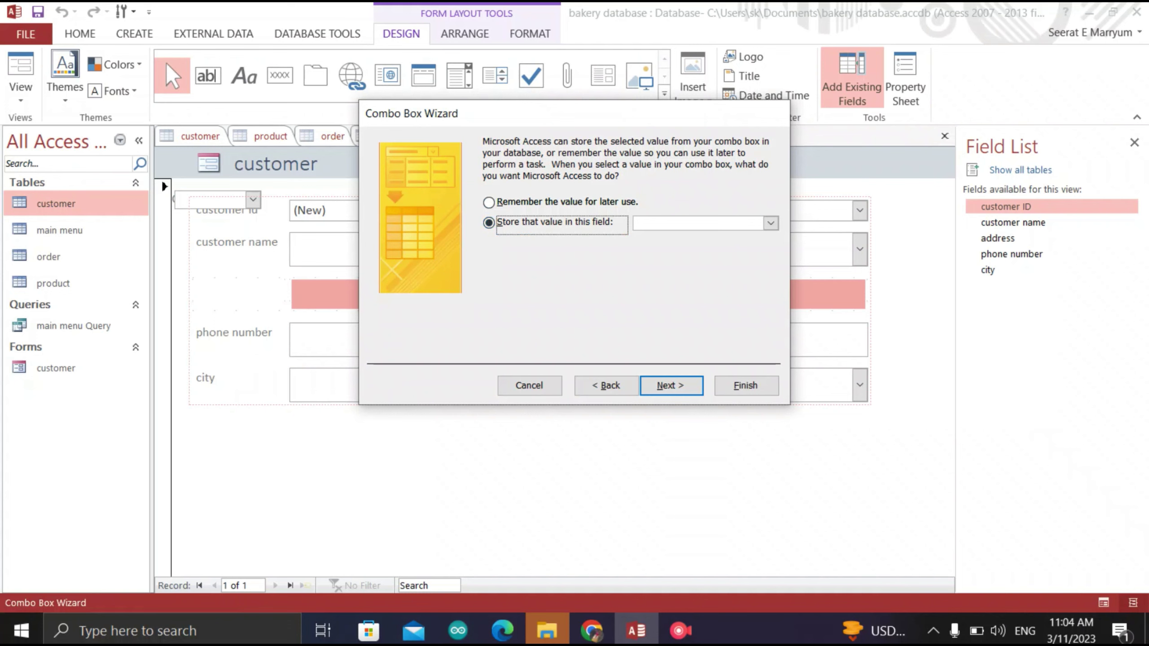
pyautogui.click(770, 223)
pyautogui.click(656, 262)
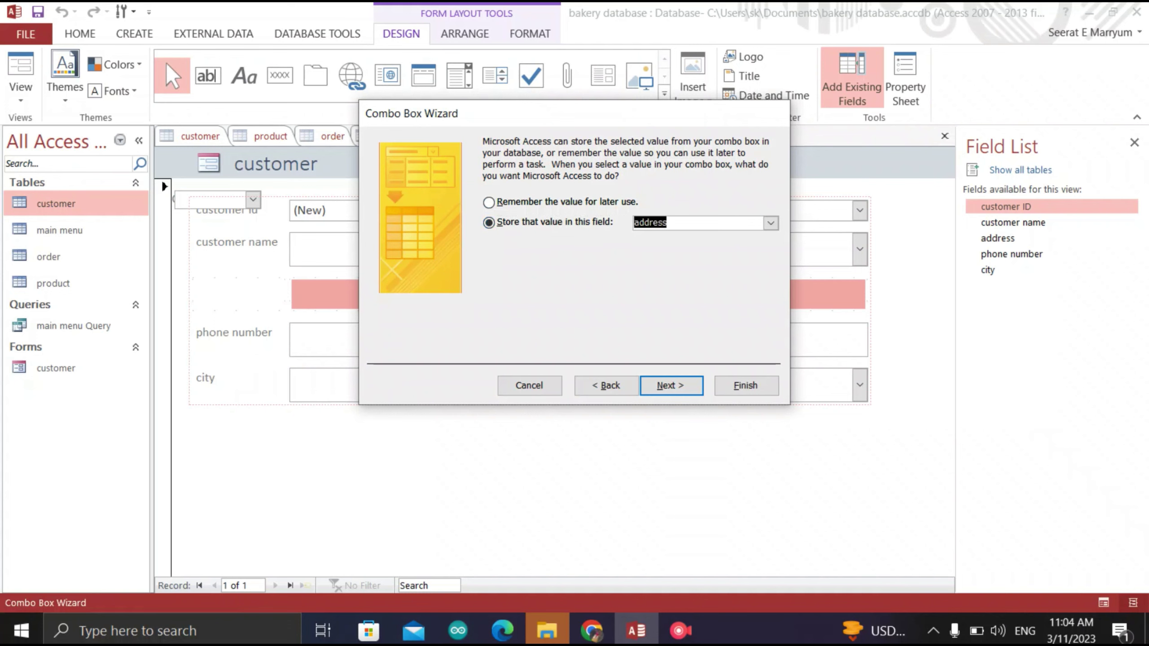
pyautogui.click(671, 386)
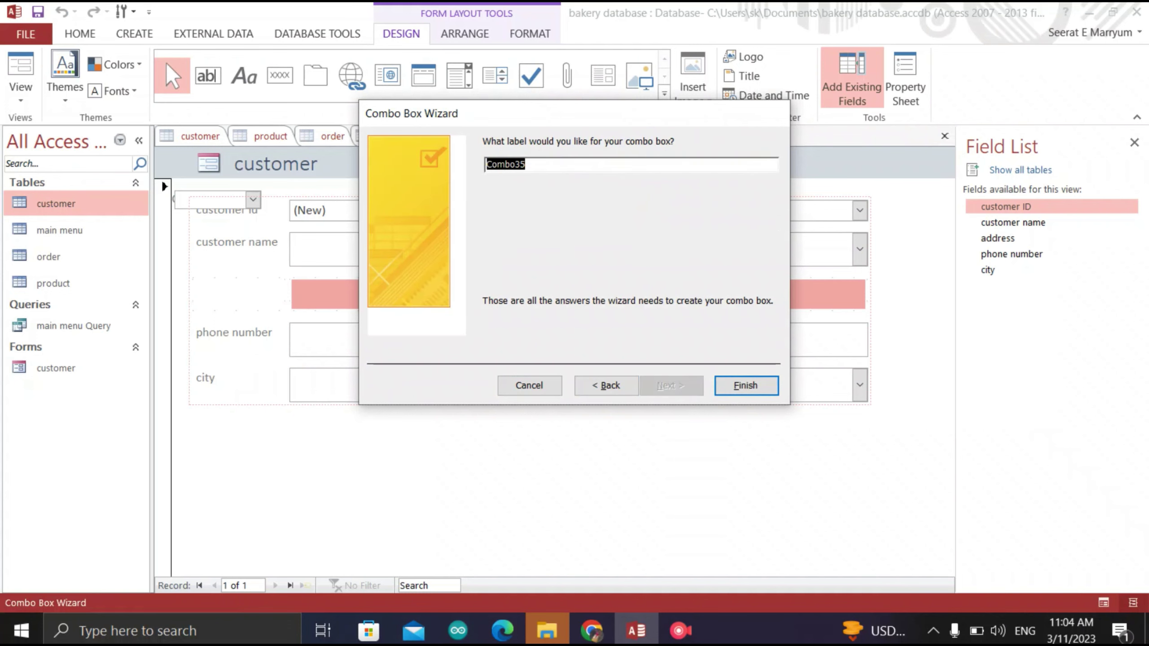
pyautogui.write('adrdress')
pyautogui.press('Return')
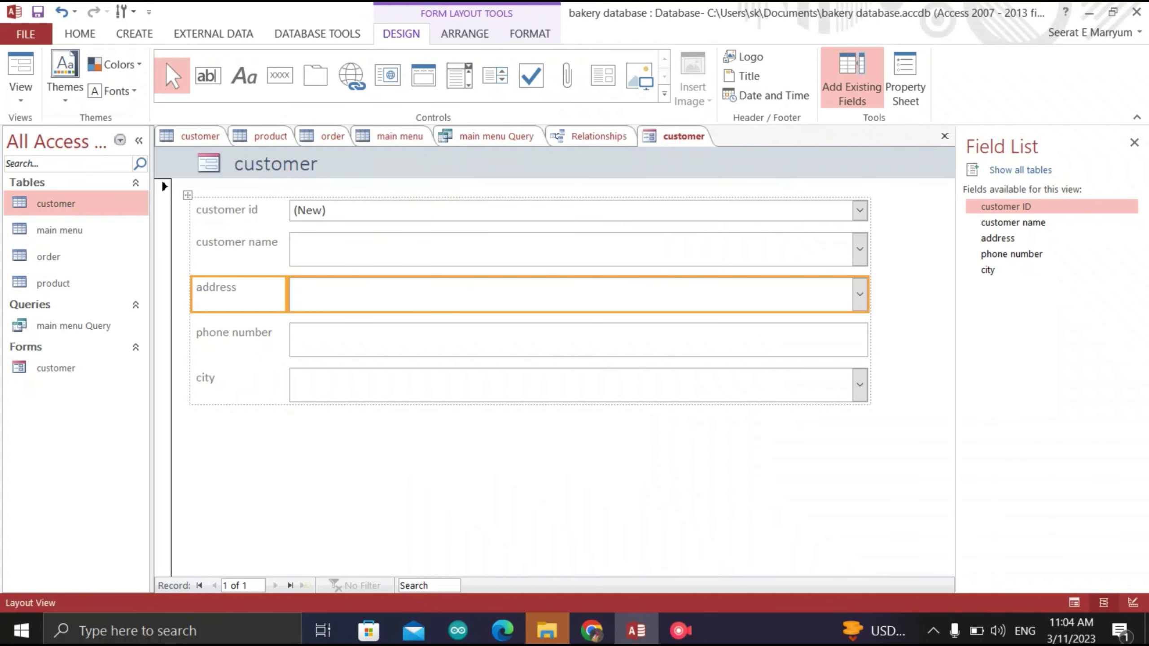
# Delete the phone number control from the customer form and start a combo box in the emptied cell
pyautogui.click(578, 340)
pyautogui.press('Delete')
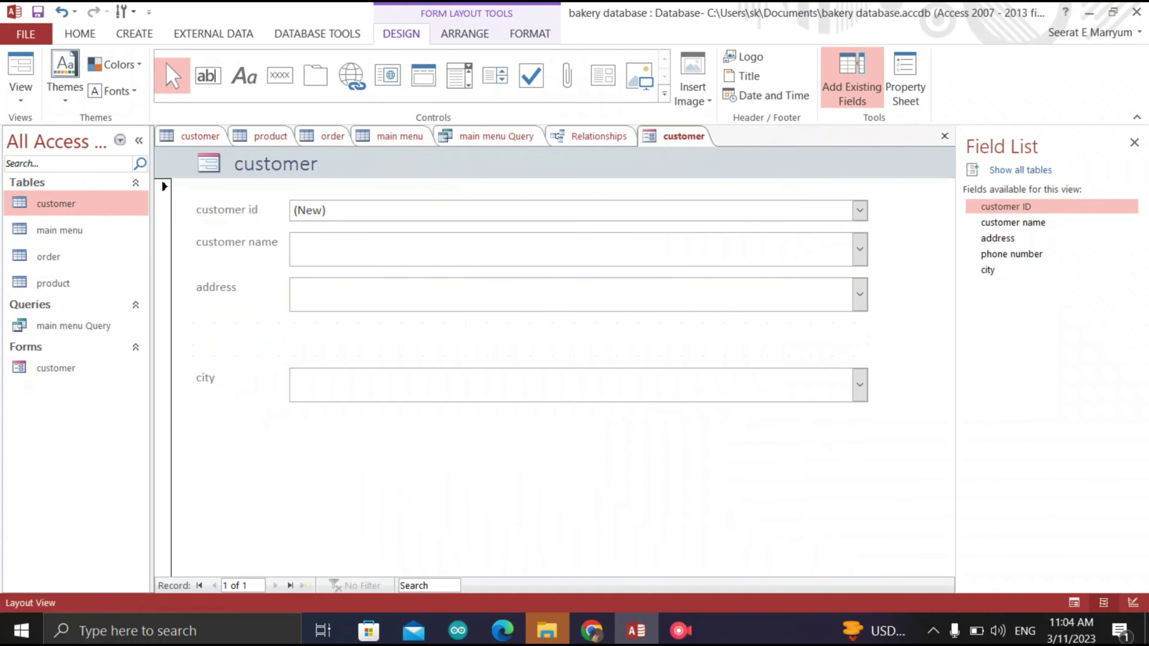
pyautogui.click(459, 75)
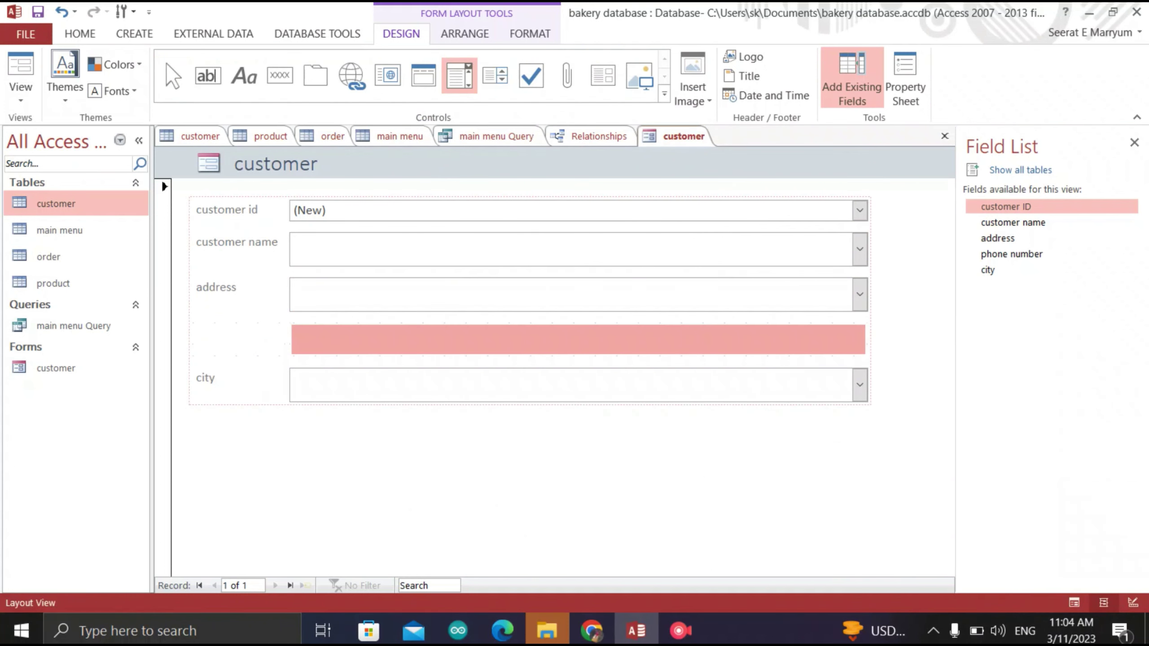
pyautogui.click(578, 339)
# Have the combo box look up phone number from the customer table, sorted ascending by phone number, with the default column width
pyautogui.click(671, 386)
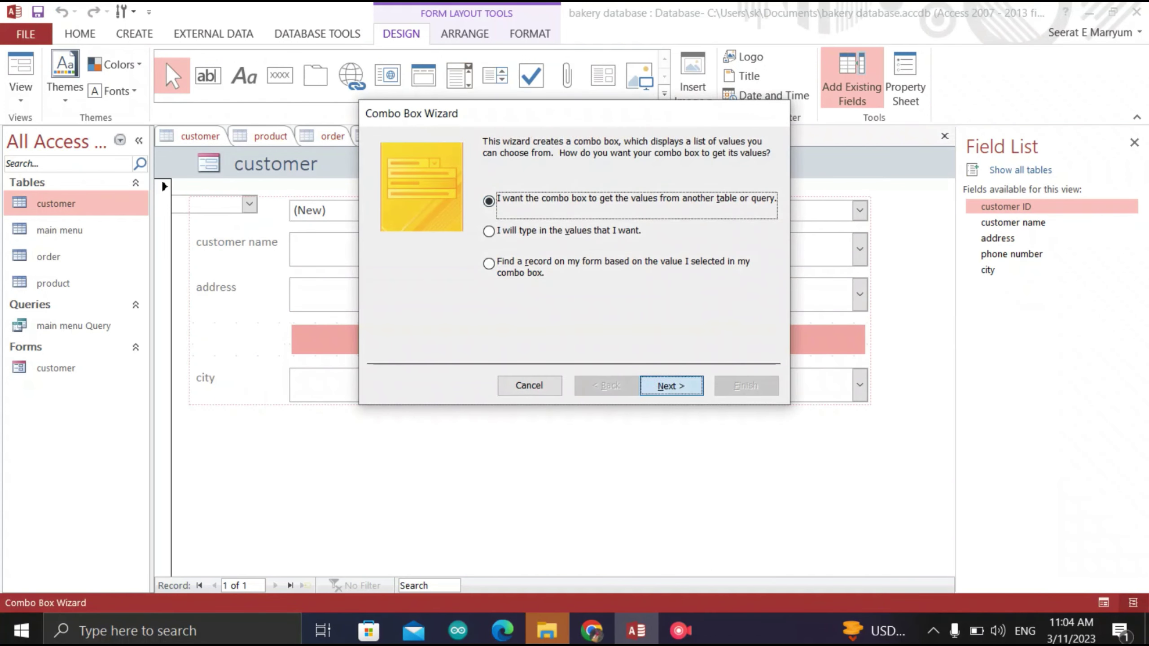
pyautogui.press('Return')
pyautogui.press('Return')
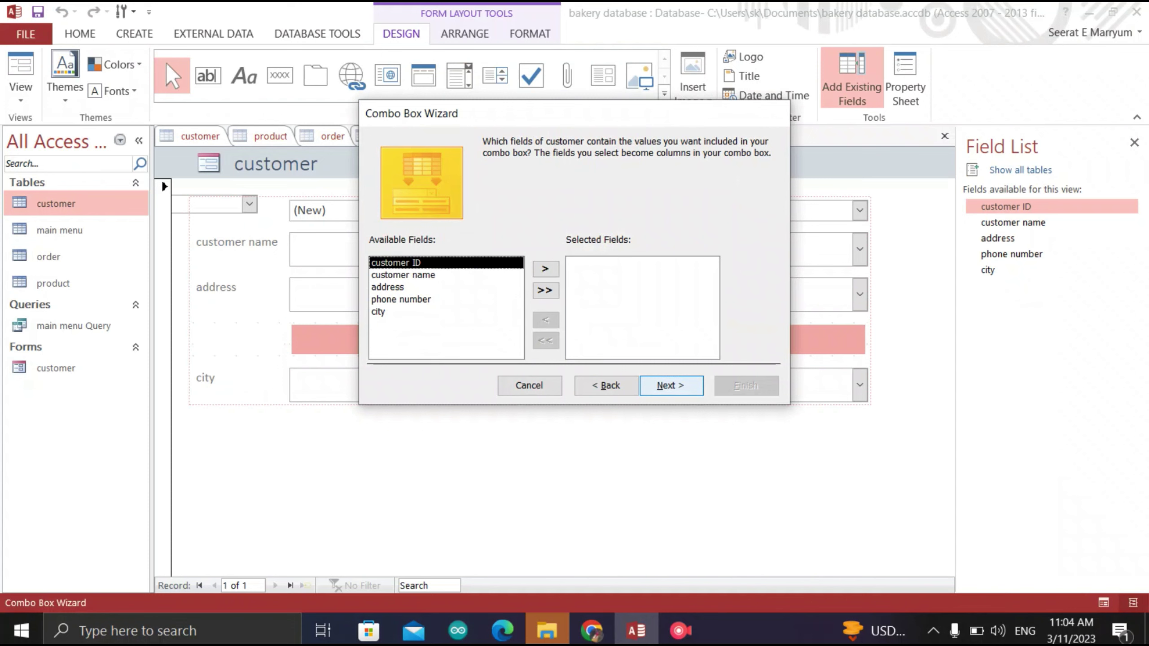
pyautogui.doubleClick(401, 299)
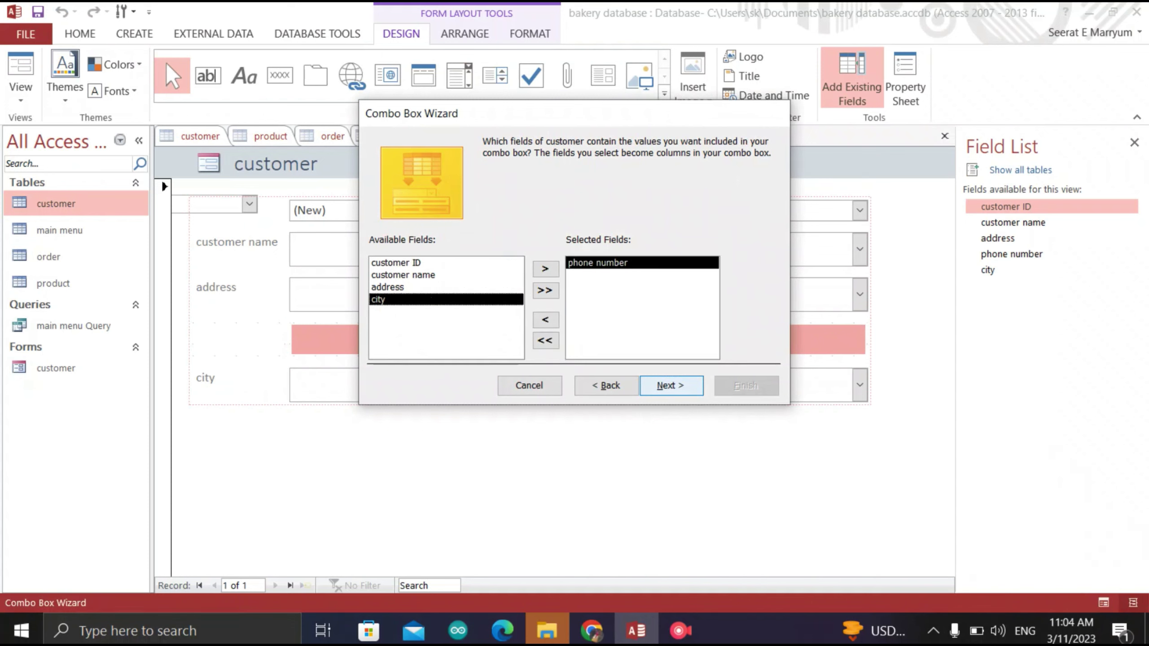
pyautogui.press('Return')
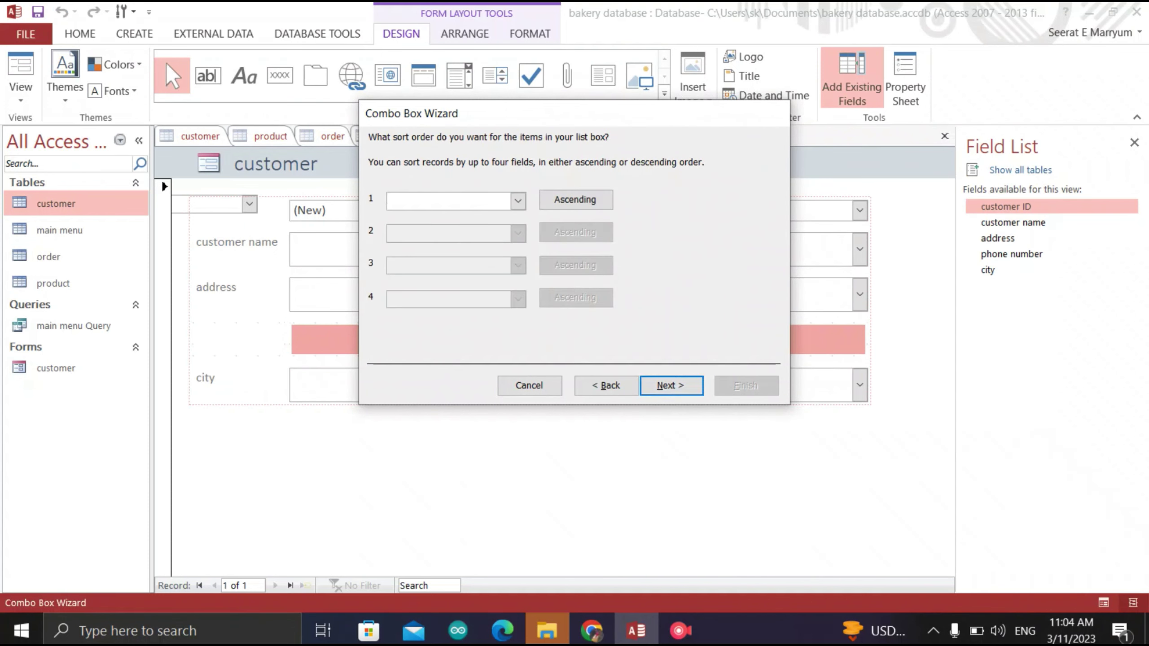
pyautogui.click(518, 201)
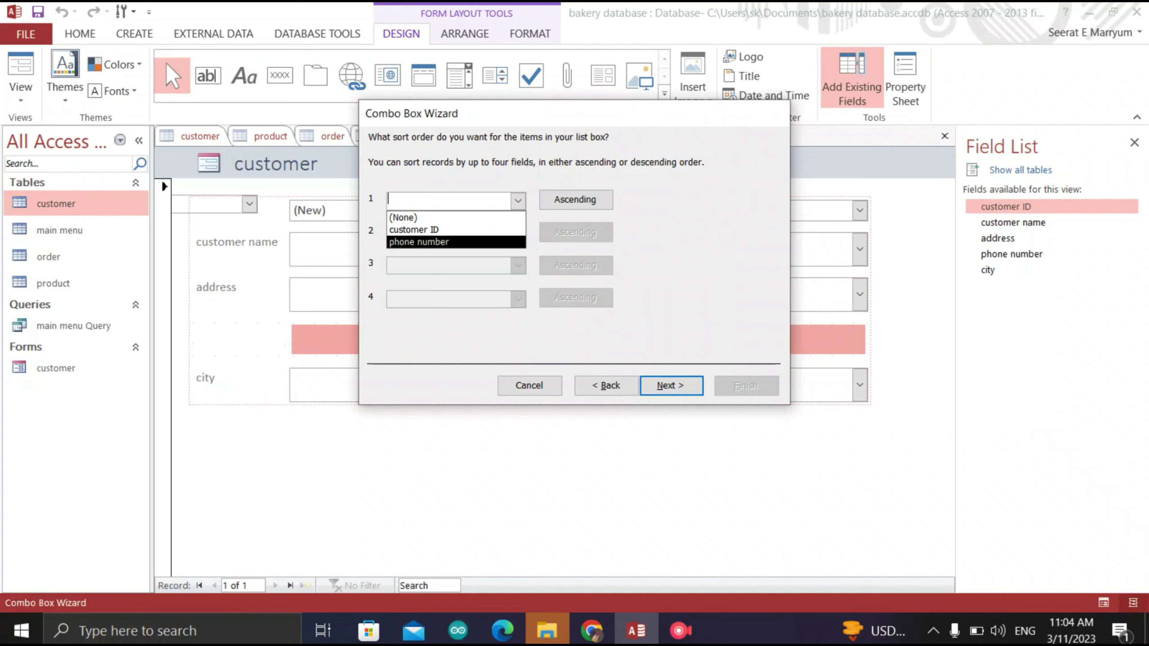
pyautogui.press('Return')
pyautogui.press('Return')
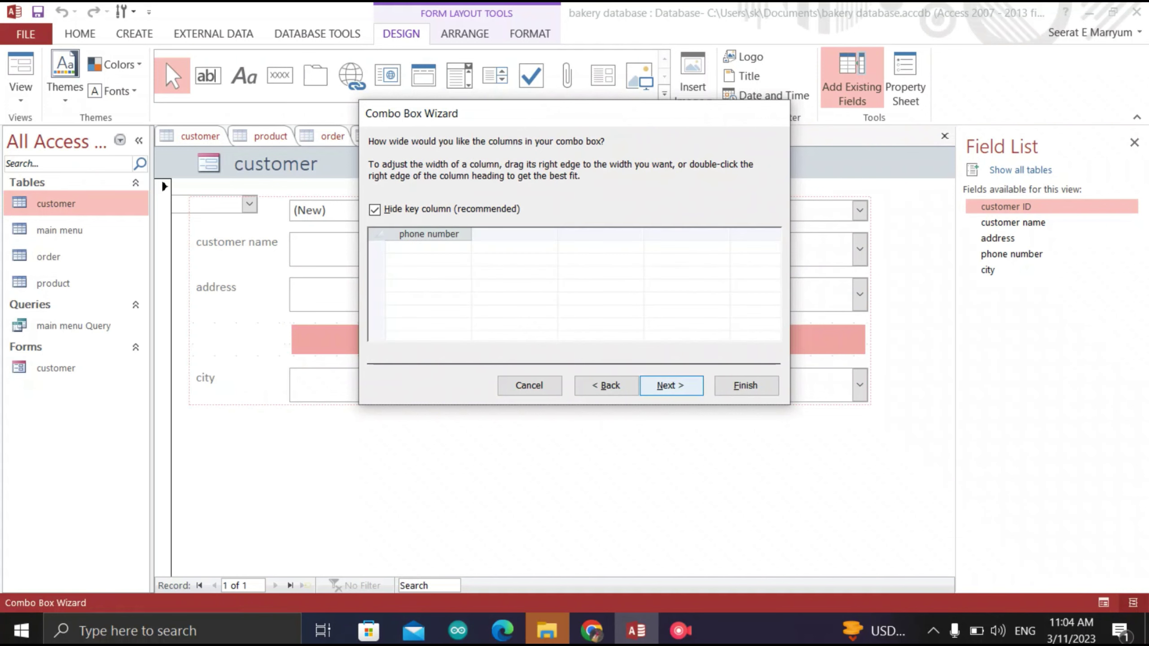
pyautogui.press('Return')
# Store the combo box value in the phone number field and label the combo box "phone number"
pyautogui.press('Down')
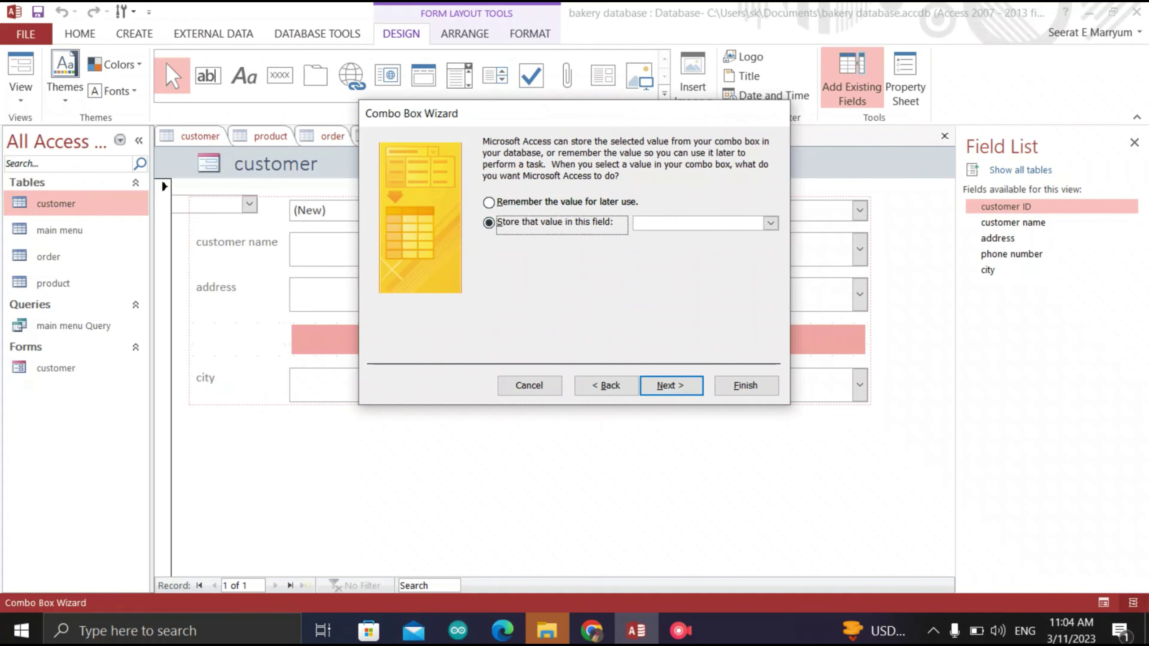
pyautogui.click(770, 223)
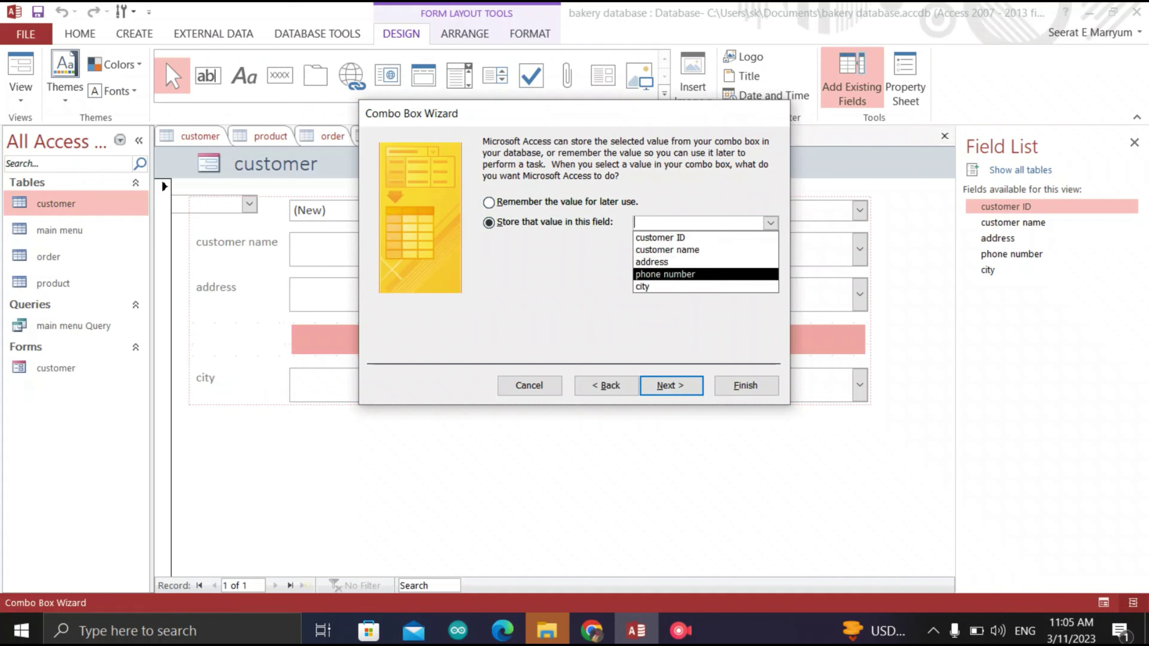
pyautogui.press('Return')
pyautogui.press('Return')
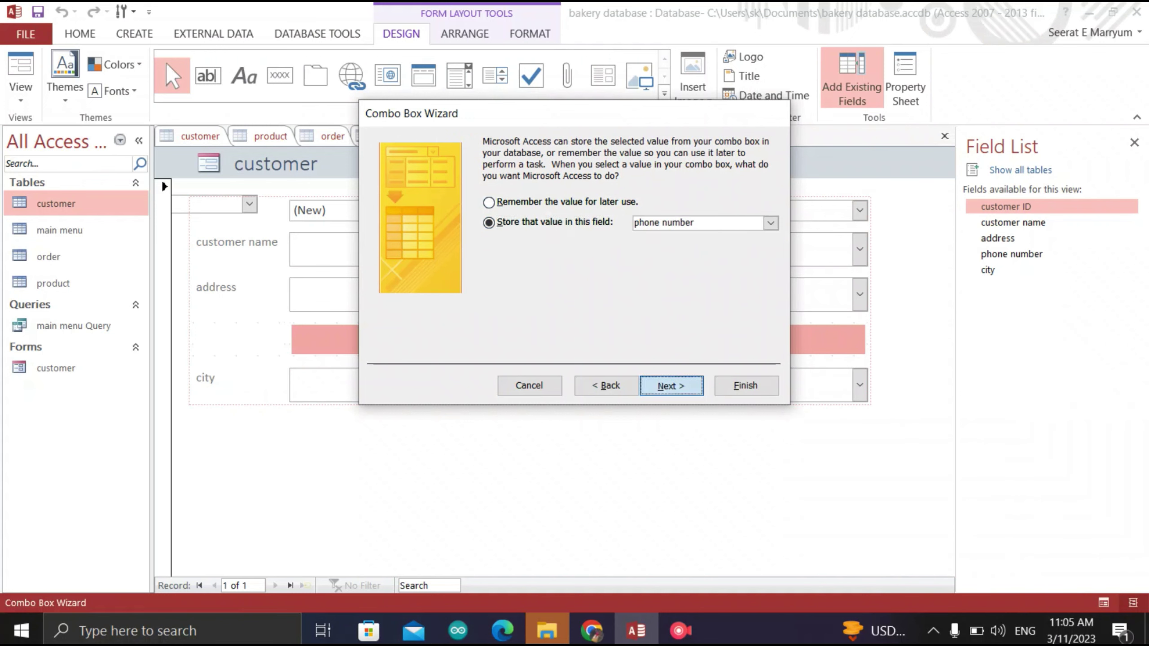
pyautogui.write('ph')
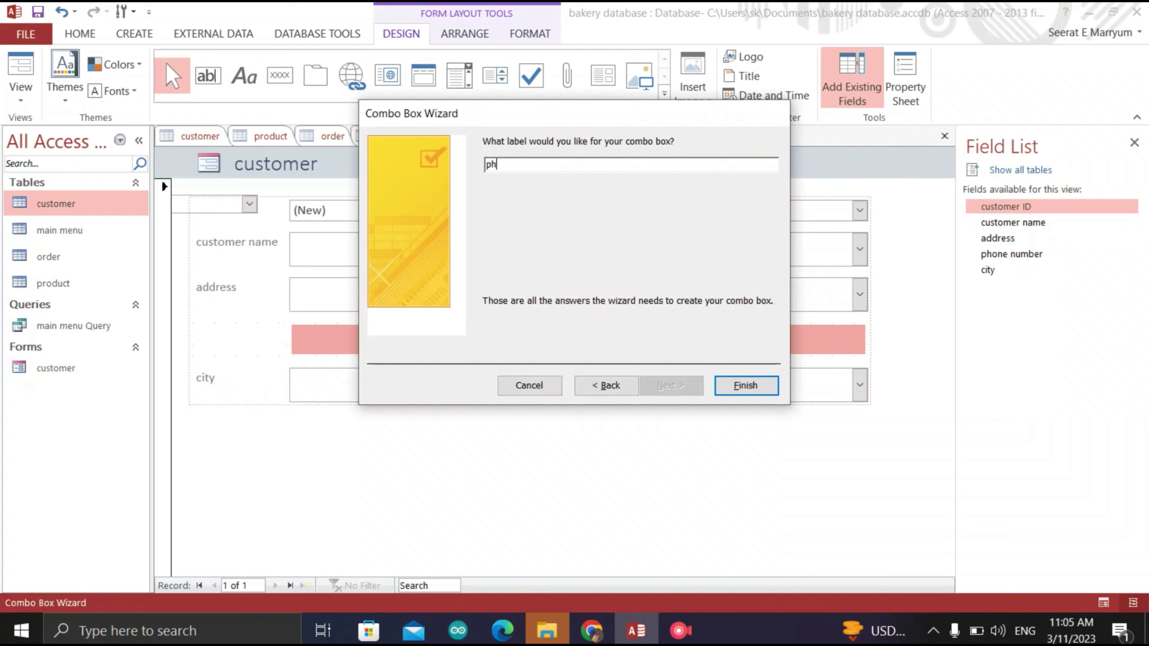
pyautogui.write('one number')
pyautogui.press('Return')
# Delete the city control from the customer form and start a combo box in the emptied cell
pyautogui.click(570, 385)
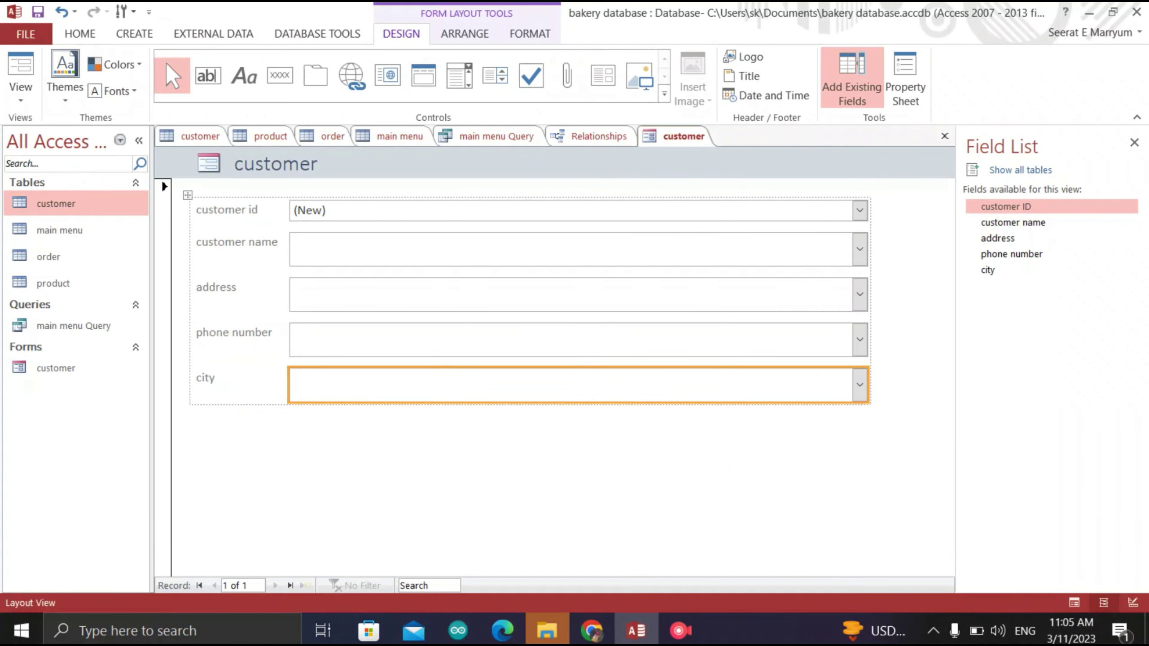
pyautogui.press('Delete')
pyautogui.click(459, 75)
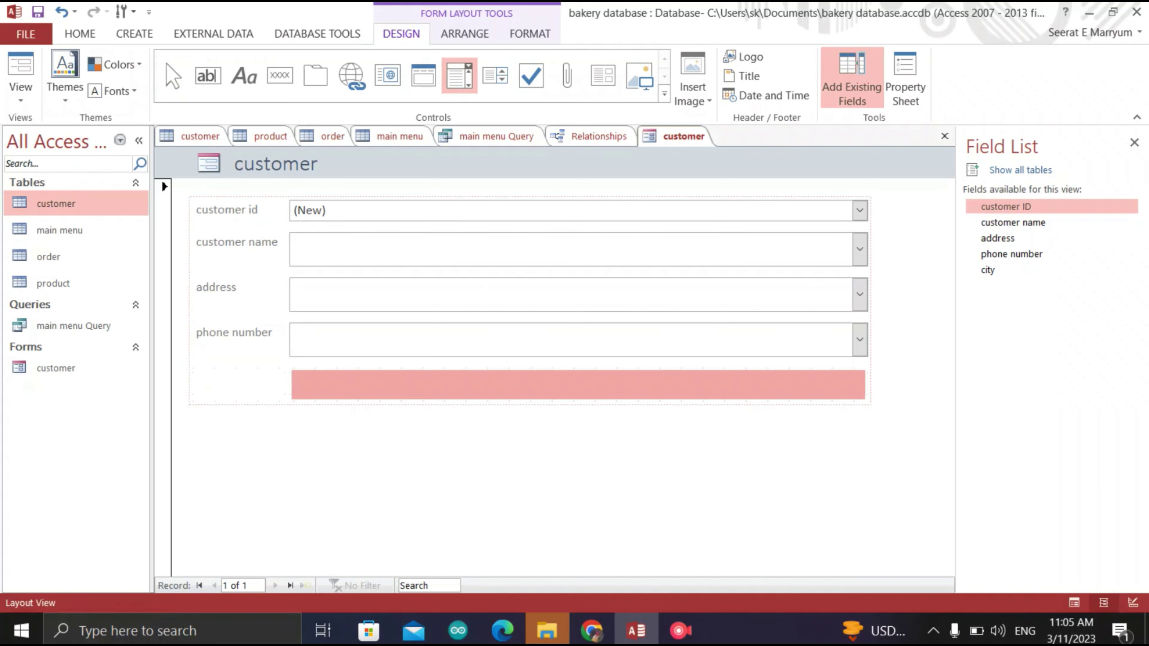
pyautogui.click(577, 385)
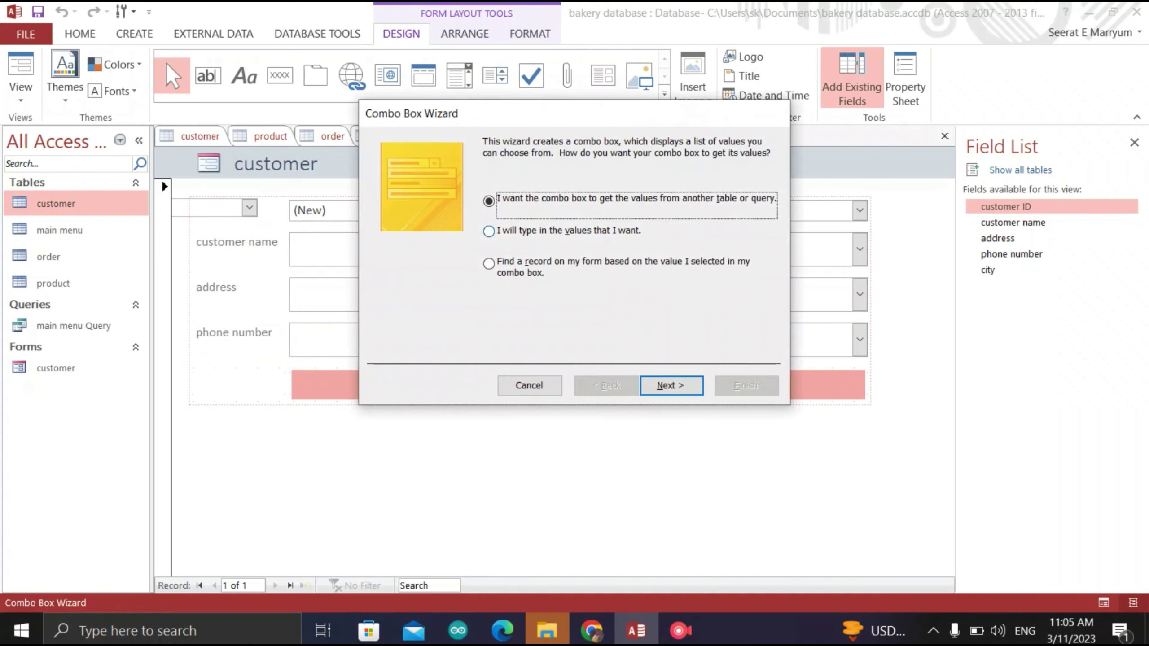
# Have the combo box look up city from the customer table, sorted ascending by city, with the default column width
pyautogui.click(671, 385)
pyautogui.click(671, 385)
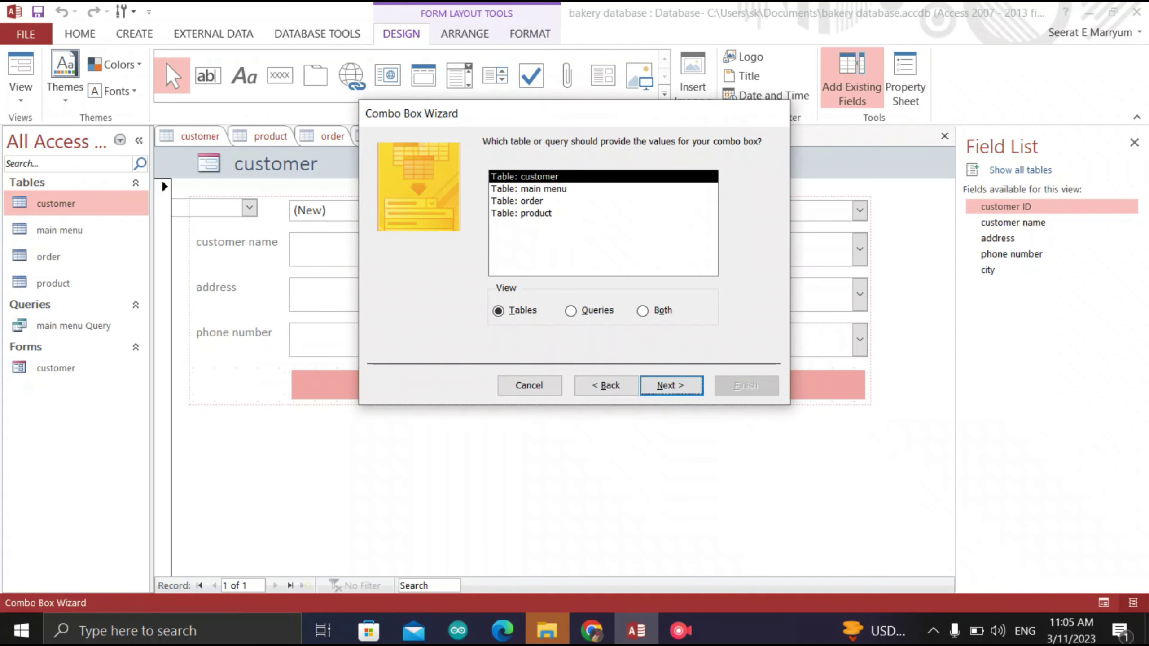
pyautogui.click(445, 312)
pyautogui.doubleClick(446, 312)
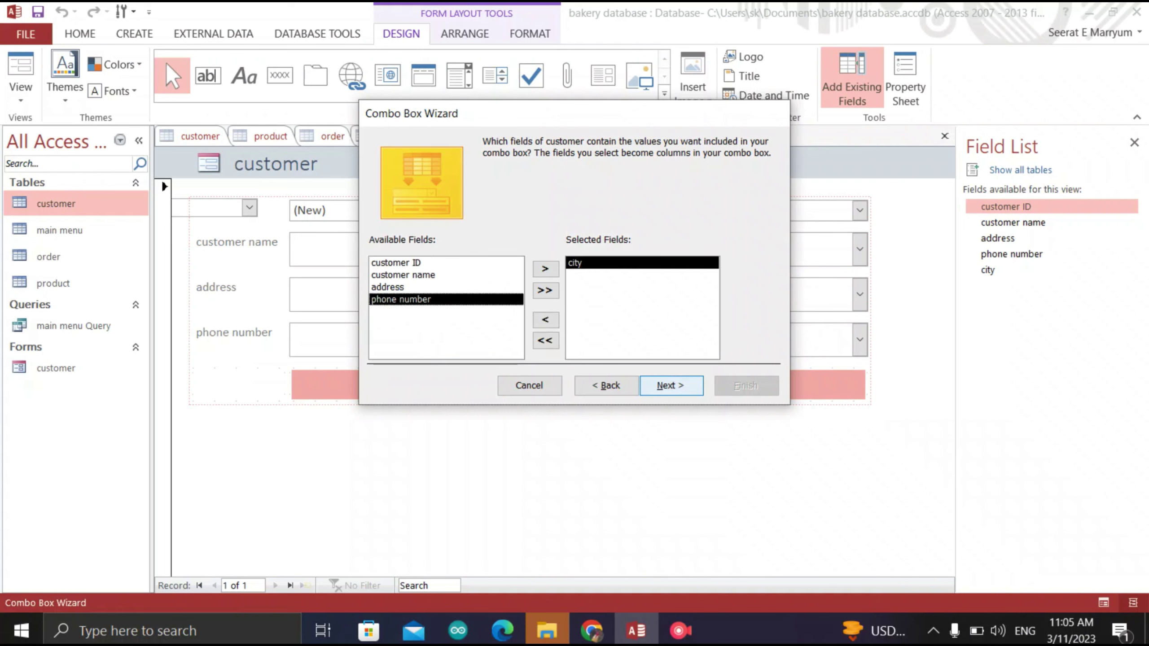
pyautogui.click(671, 385)
pyautogui.click(518, 201)
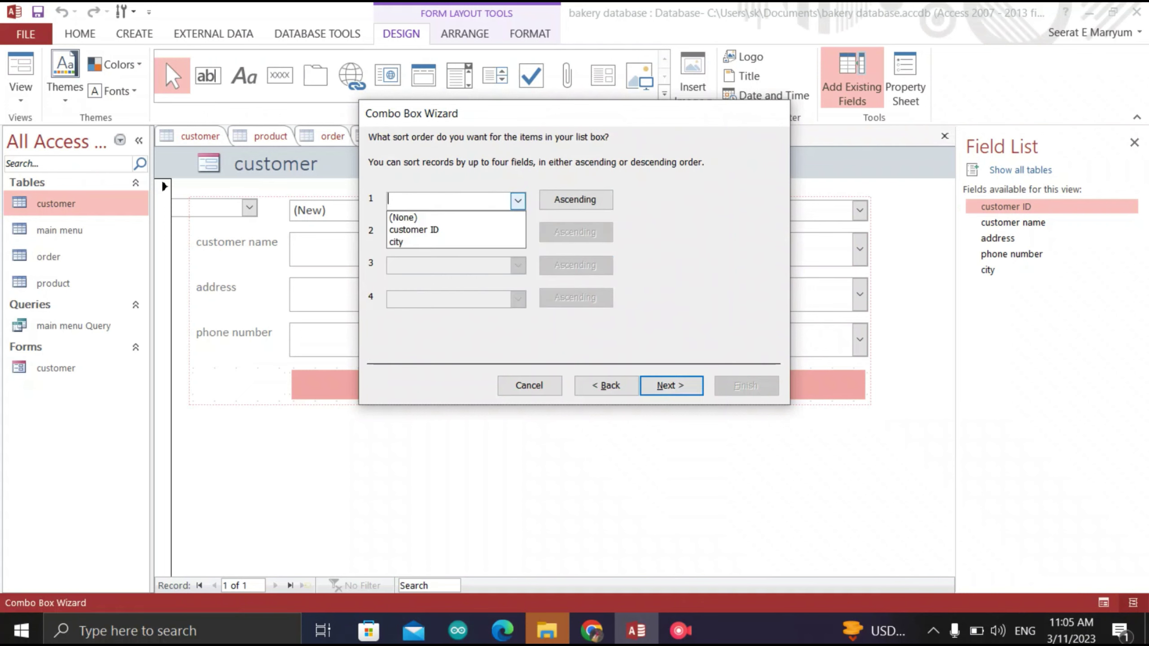
pyautogui.press('Return')
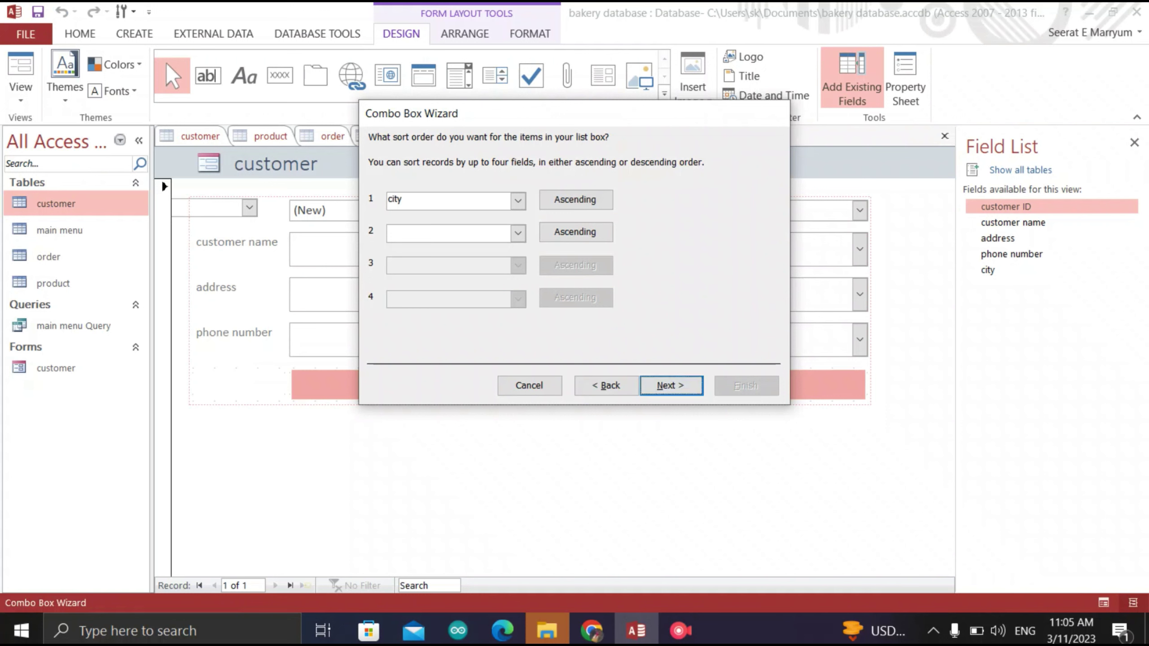
pyautogui.press('Return')
pyautogui.press('Return')
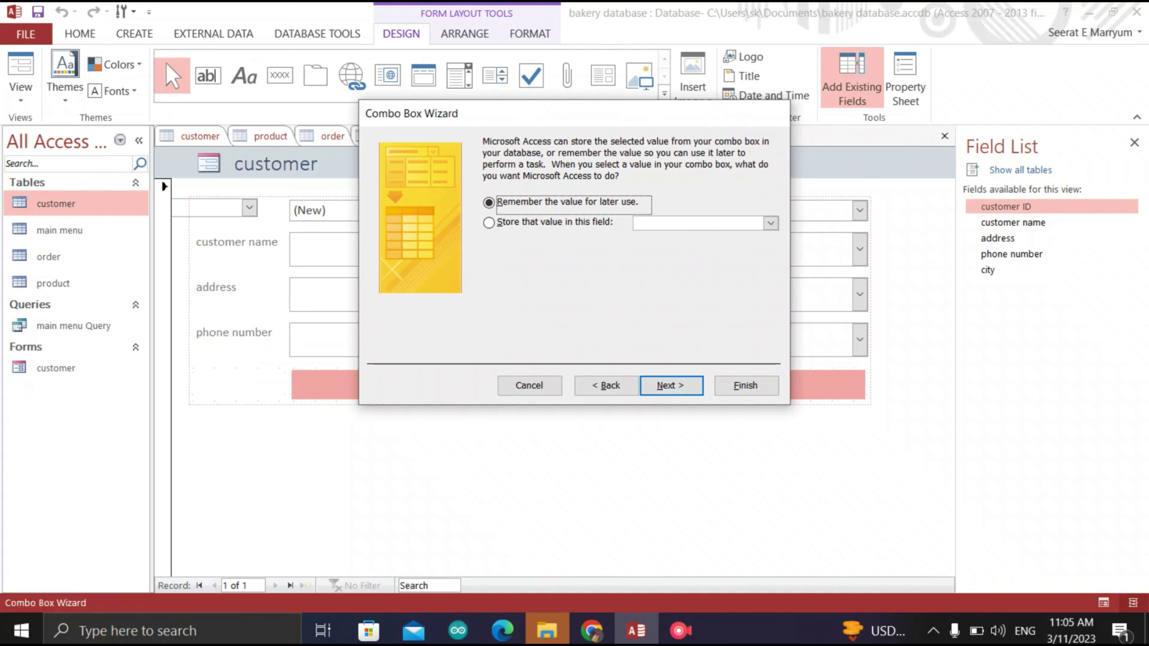
# Store the combo box value in the city field and label the combo box "city"
pyautogui.click(489, 222)
pyautogui.click(770, 222)
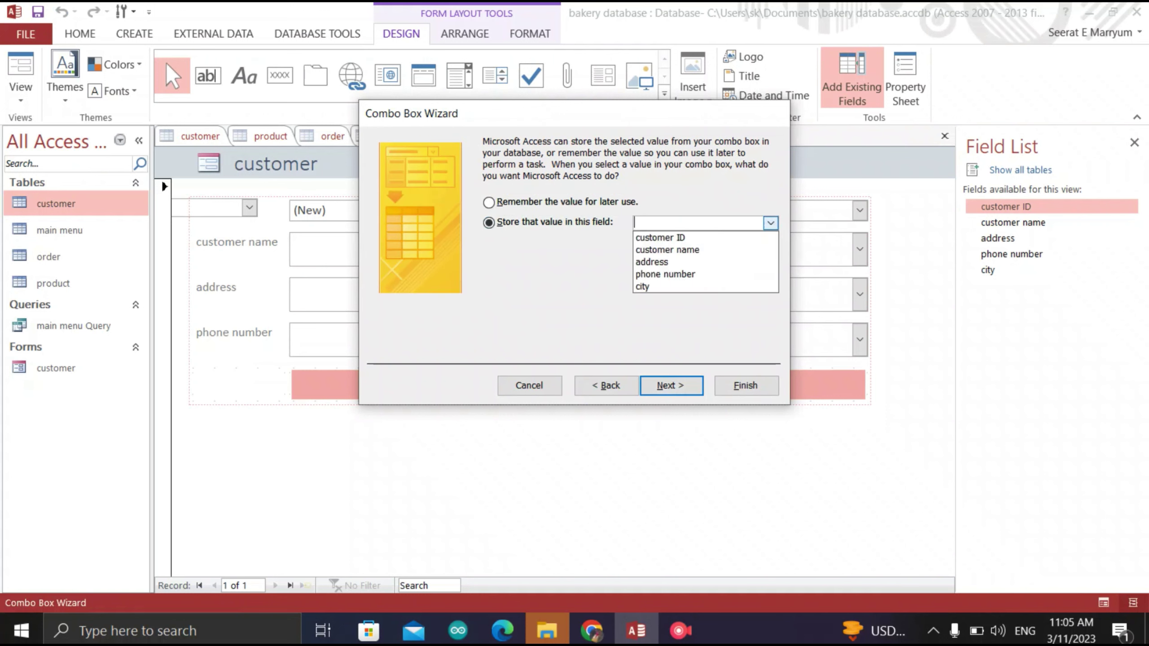
pyautogui.press('Return')
pyautogui.press('Return')
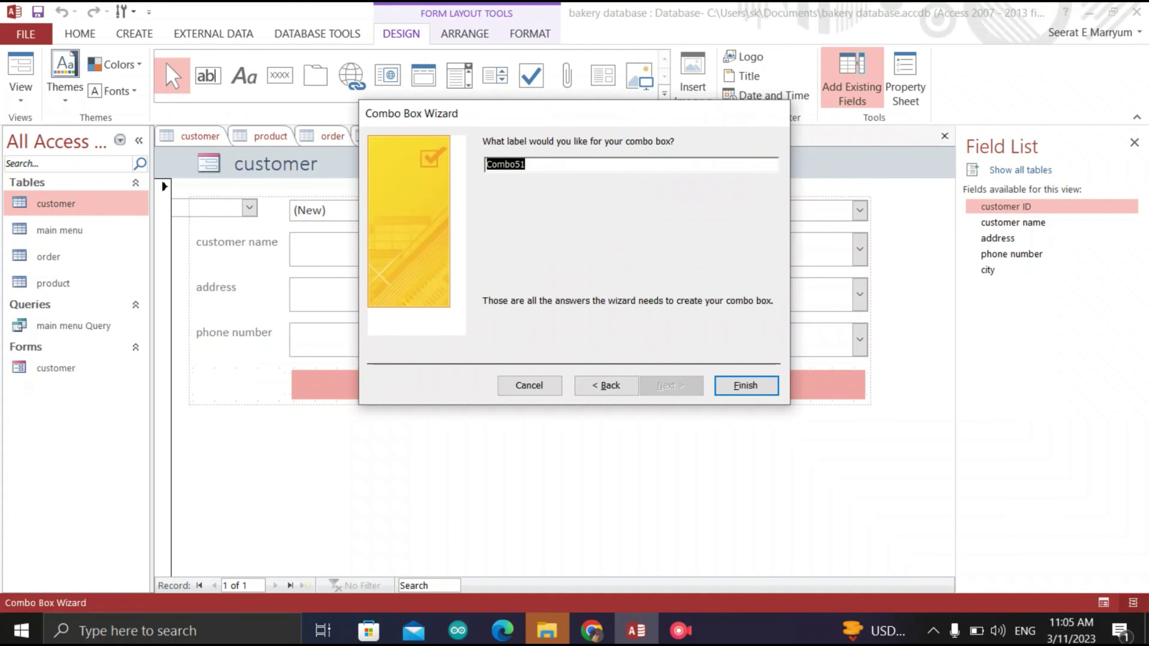
pyautogui.write('city')
pyautogui.press('Return')
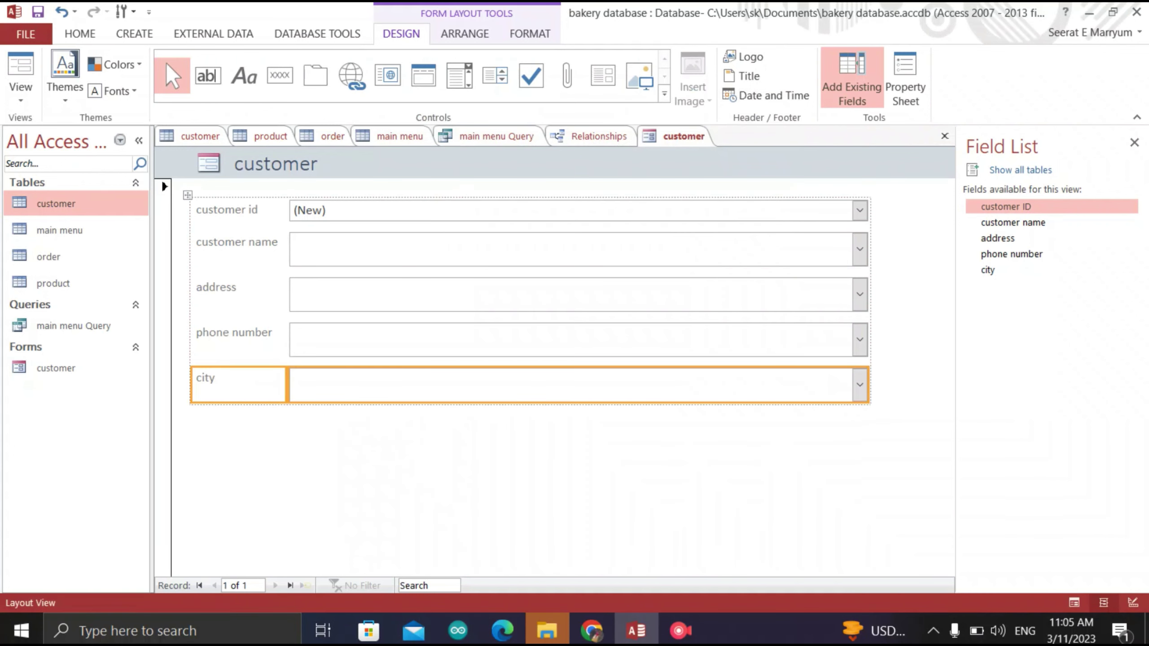
# Deselect the city combo box and switch the customer form to Form View
pyautogui.click(563, 474)
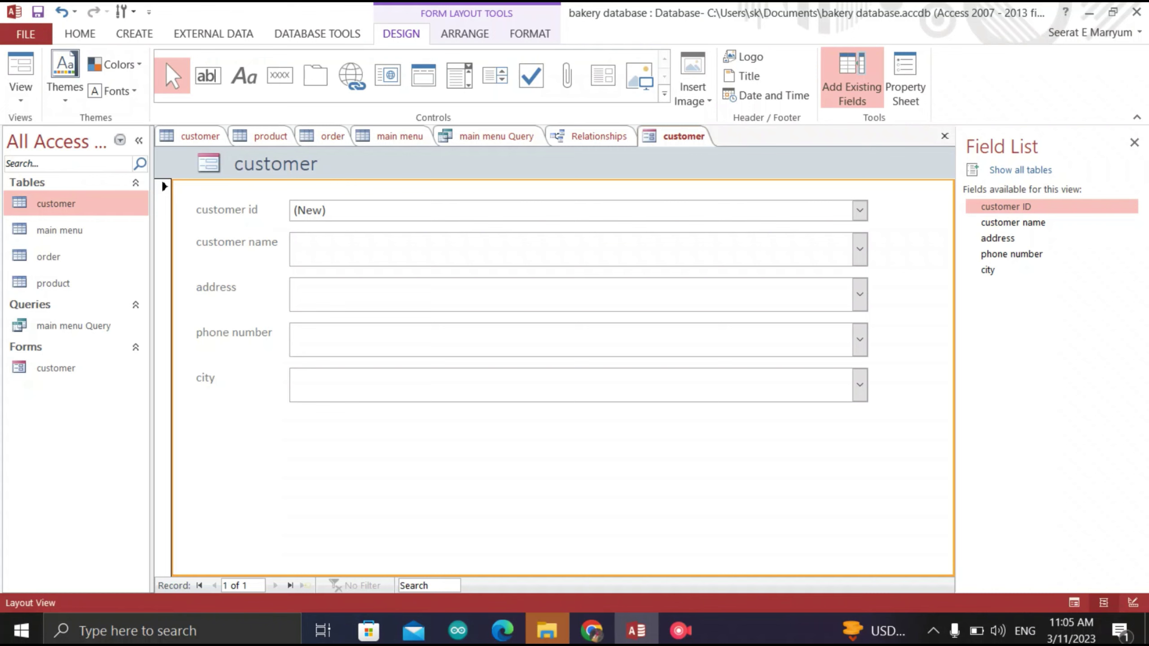
pyautogui.click(21, 93)
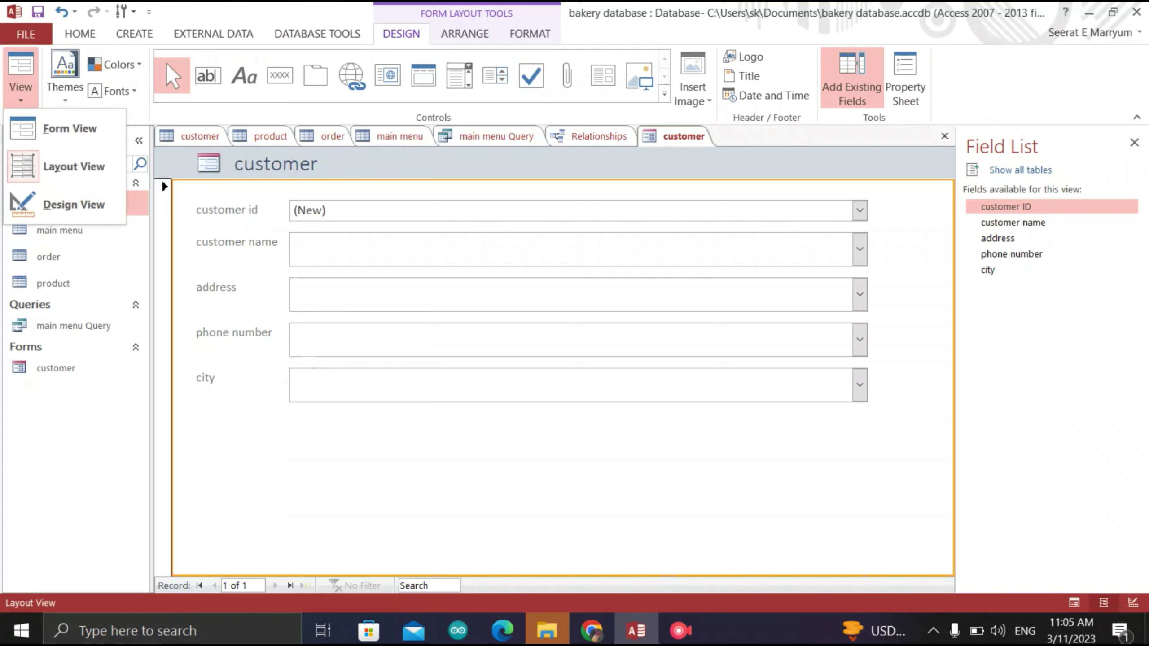
pyautogui.click(68, 128)
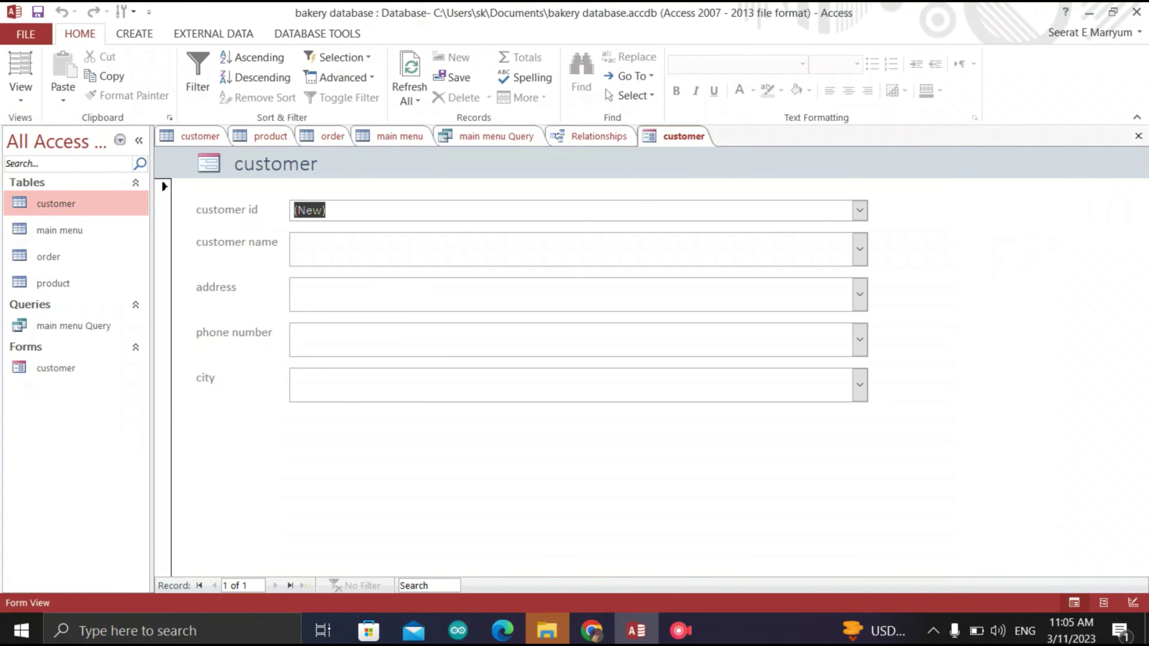
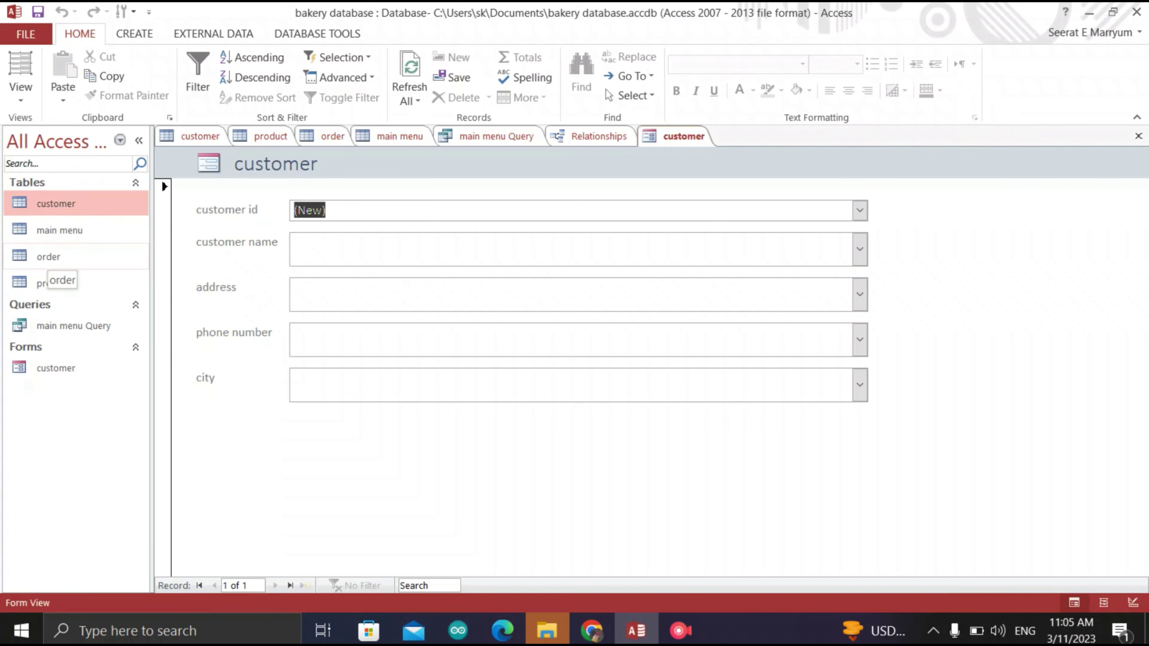
pyautogui.doubleClick(45, 258)
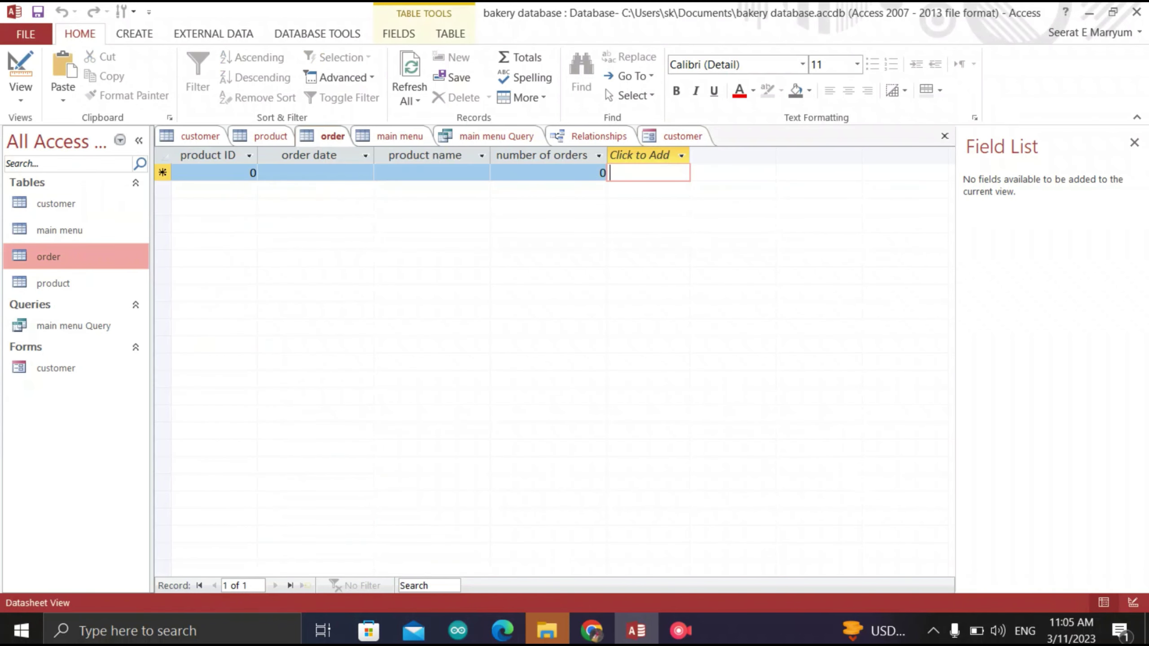
pyautogui.click(134, 34)
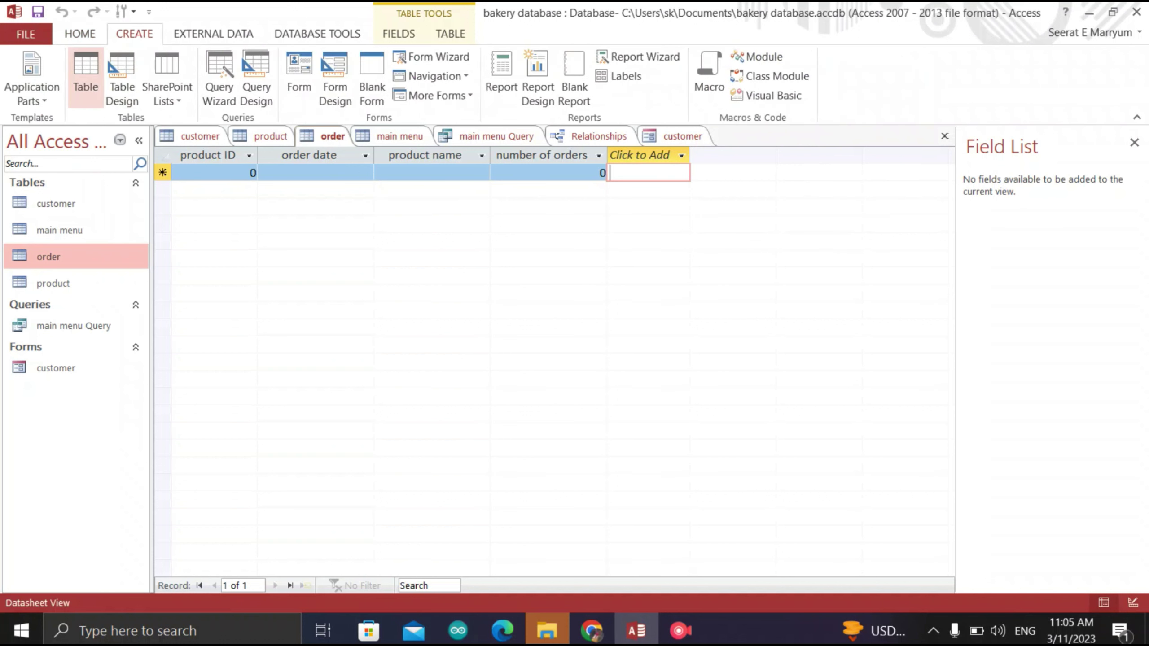
pyautogui.click(85, 77)
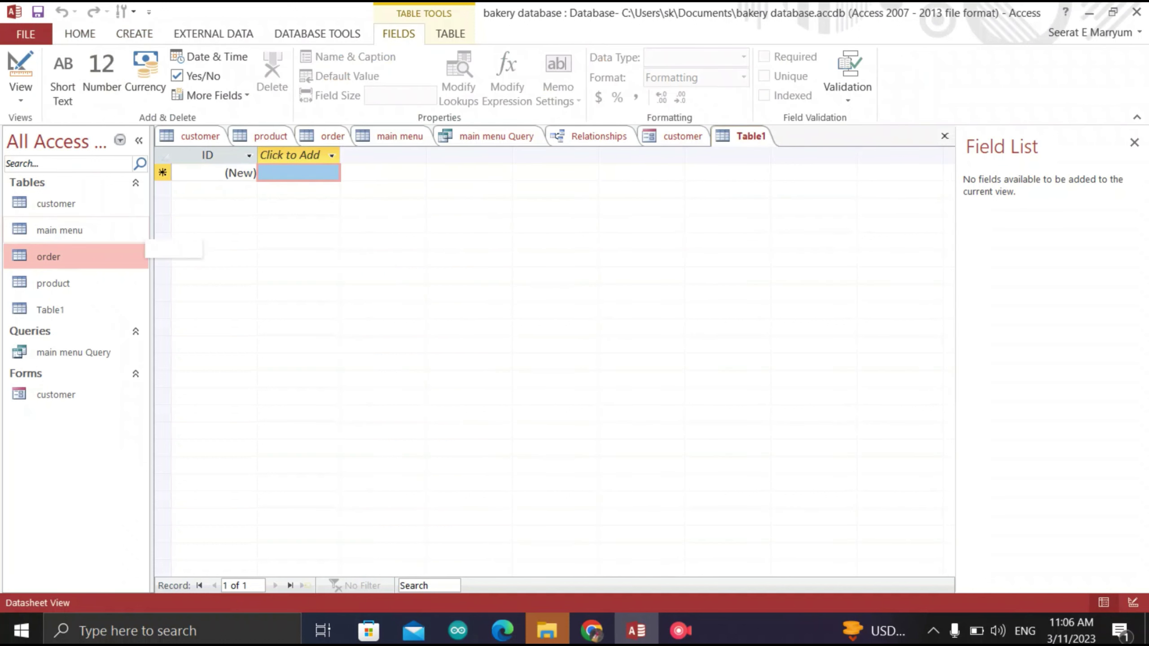
pyautogui.click(76, 310)
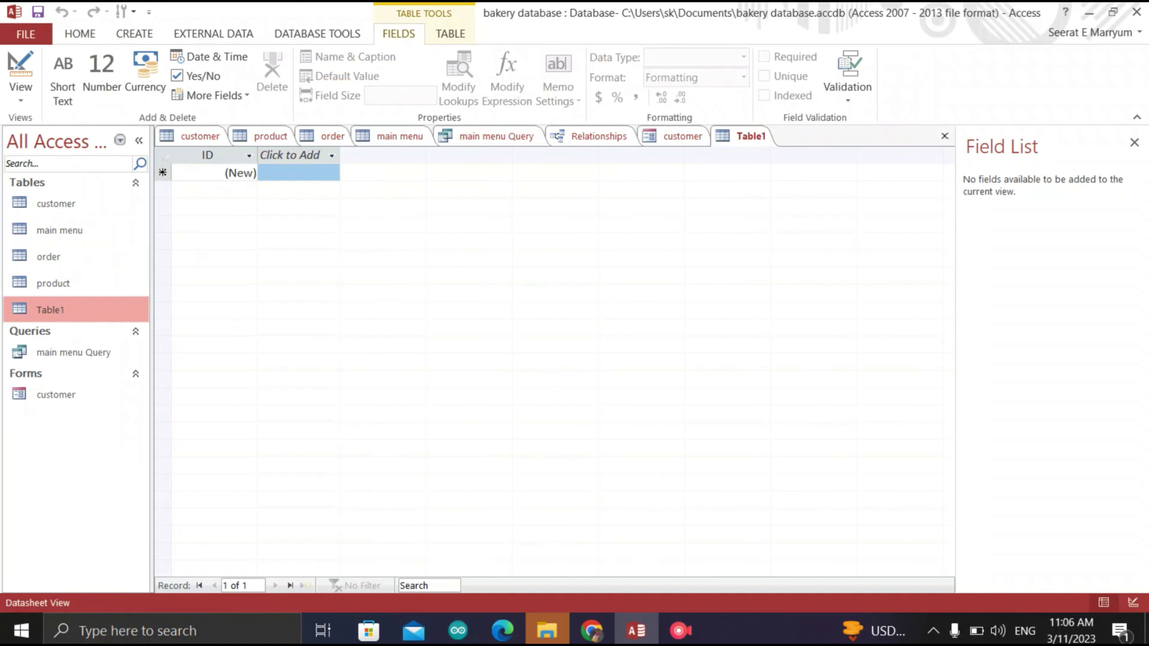
pyautogui.rightClick(77, 307)
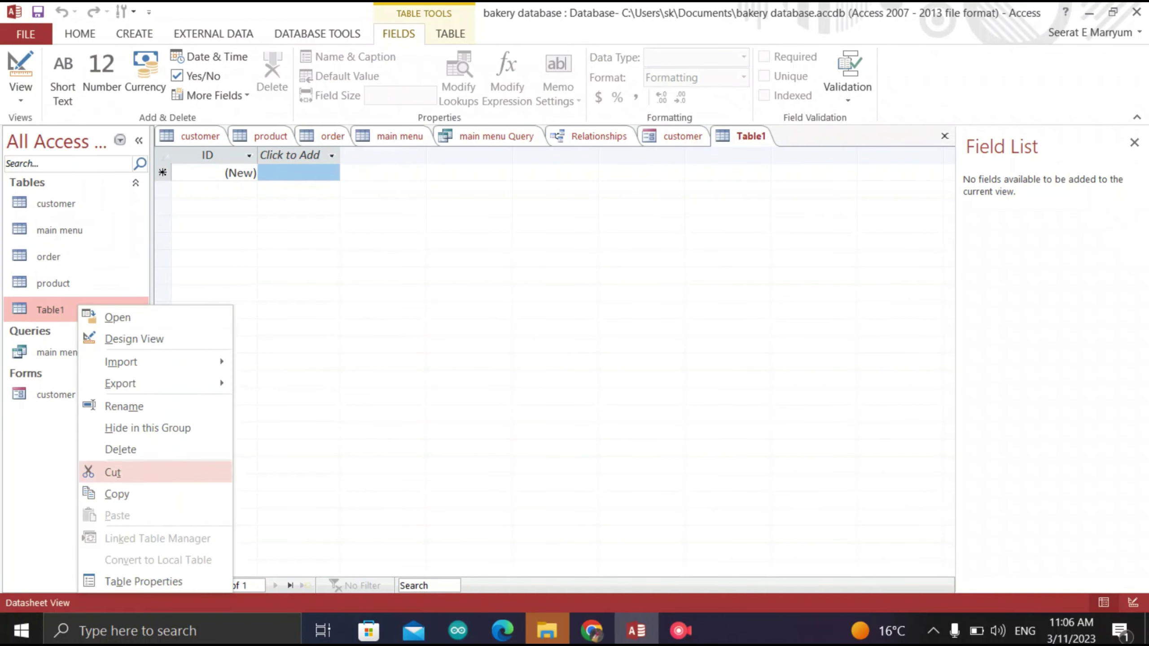
pyautogui.click(120, 449)
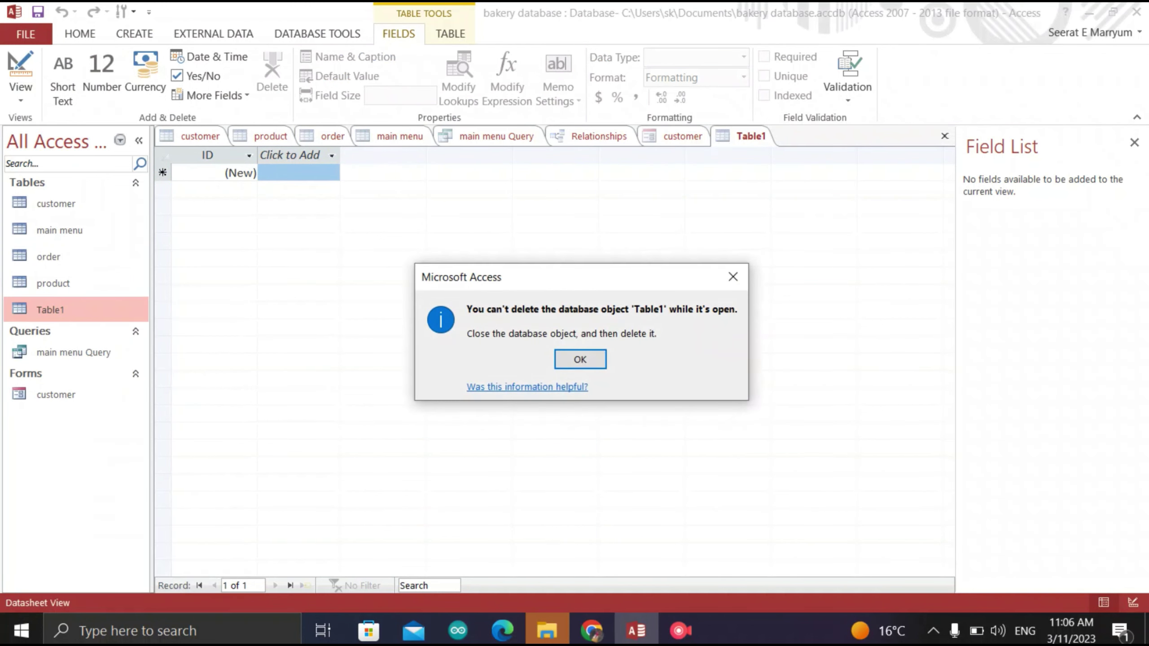
pyautogui.click(579, 359)
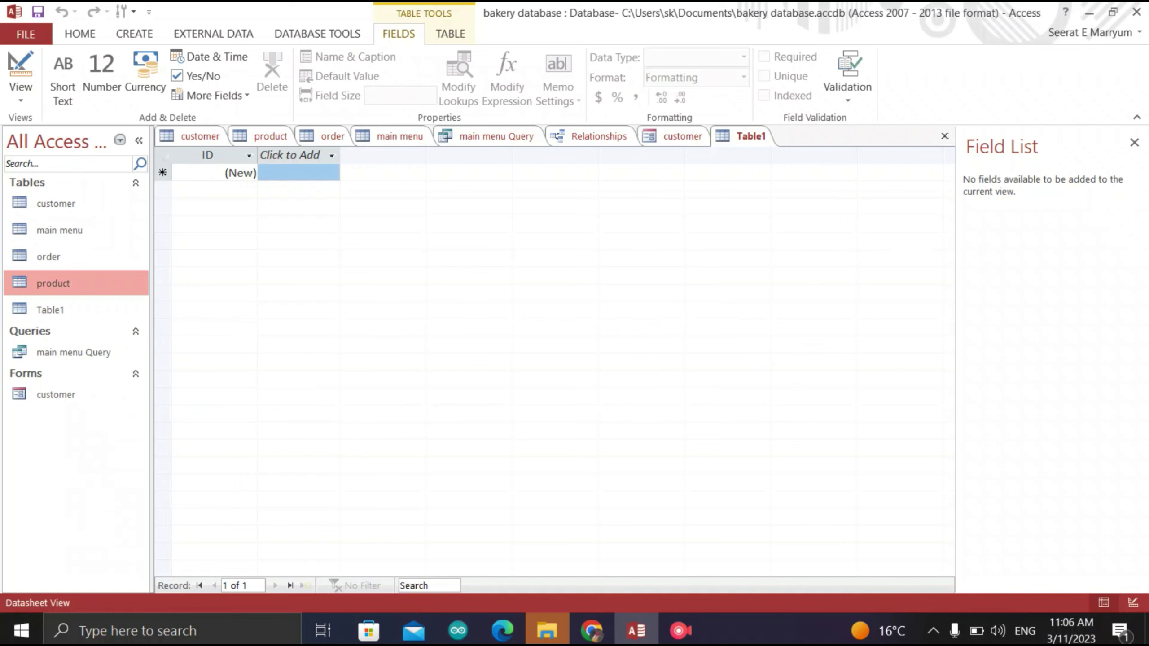
pyautogui.rightClick(742, 136)
pyautogui.click(769, 164)
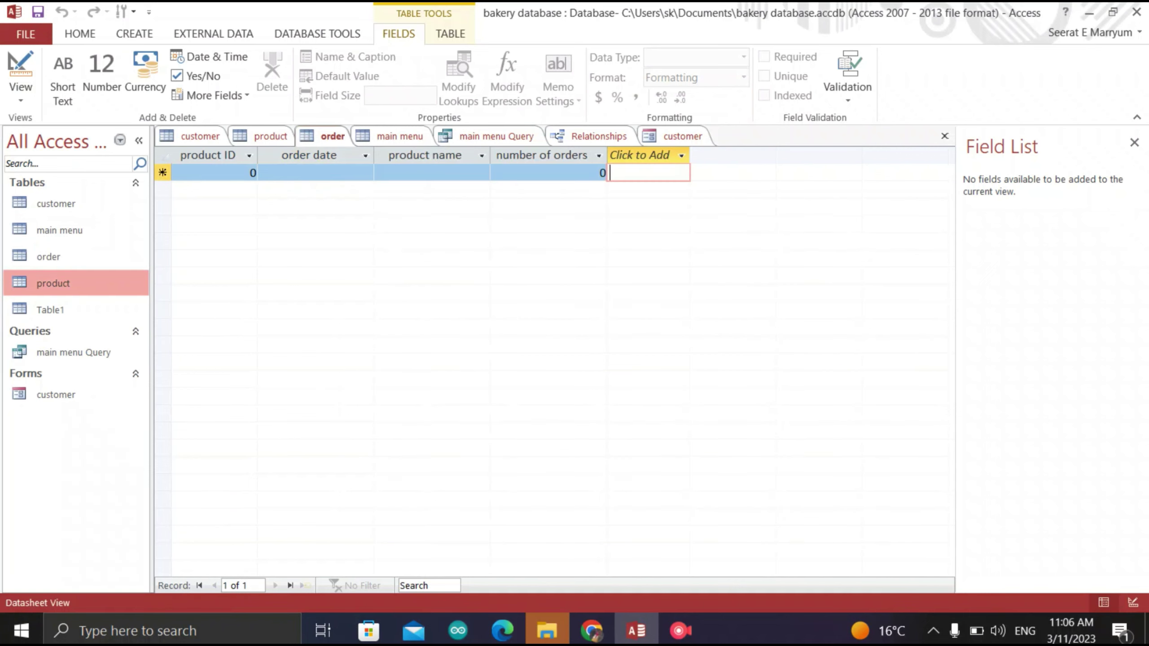
pyautogui.click(86, 309)
pyautogui.press('Delete')
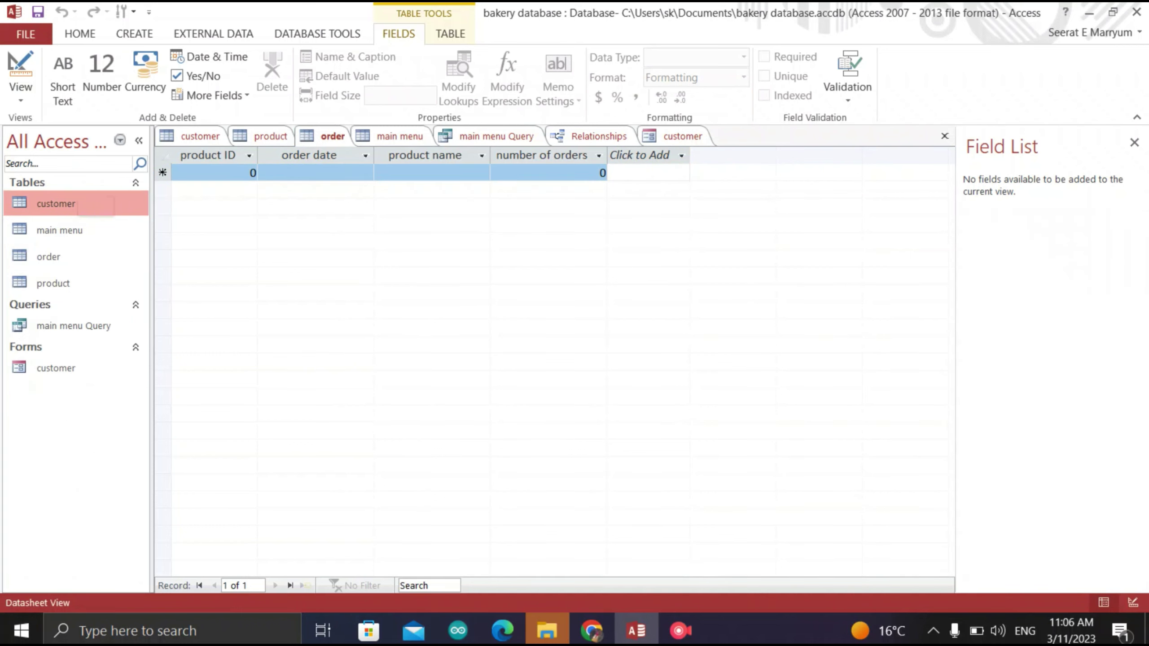
# Open the order table and create a form based on it
pyautogui.doubleClick(75, 256)
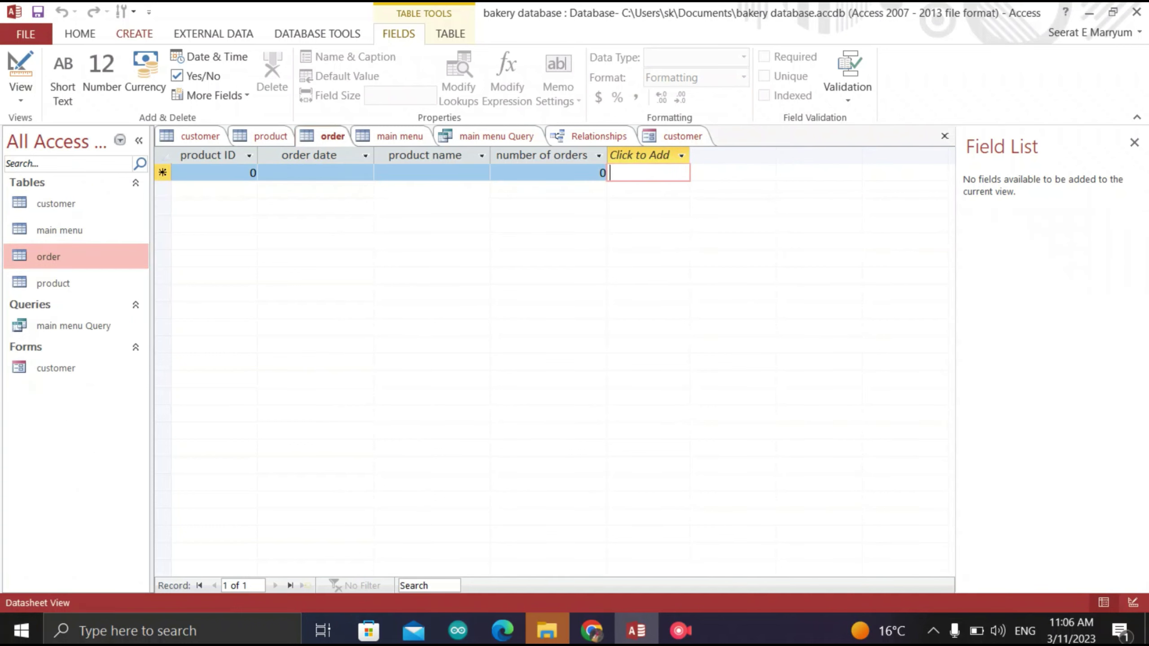
pyautogui.click(134, 33)
pyautogui.click(299, 77)
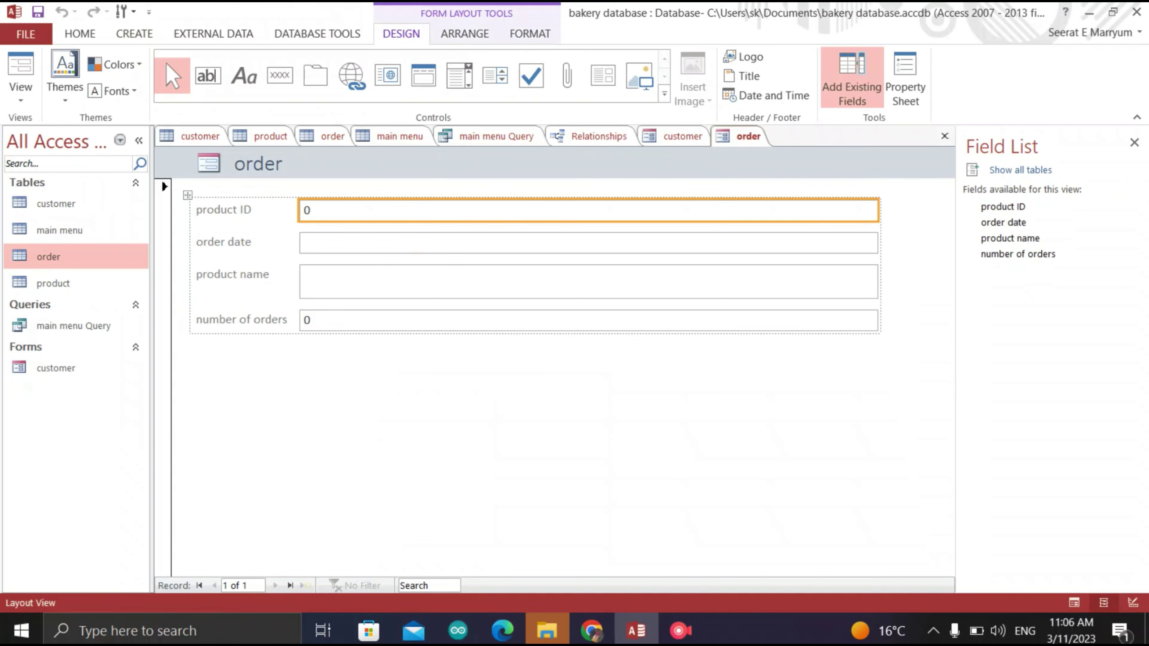
# Delete the product ID control from the order form and start a combo box in the emptied cell
pyautogui.press('Delete')
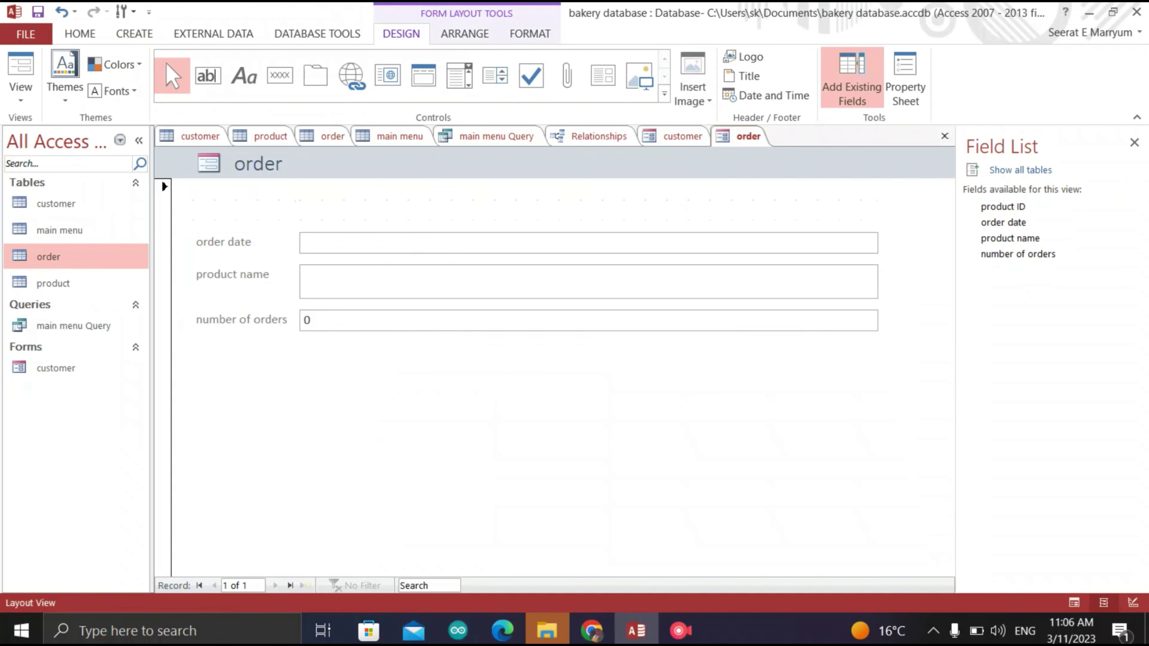
pyautogui.click(459, 75)
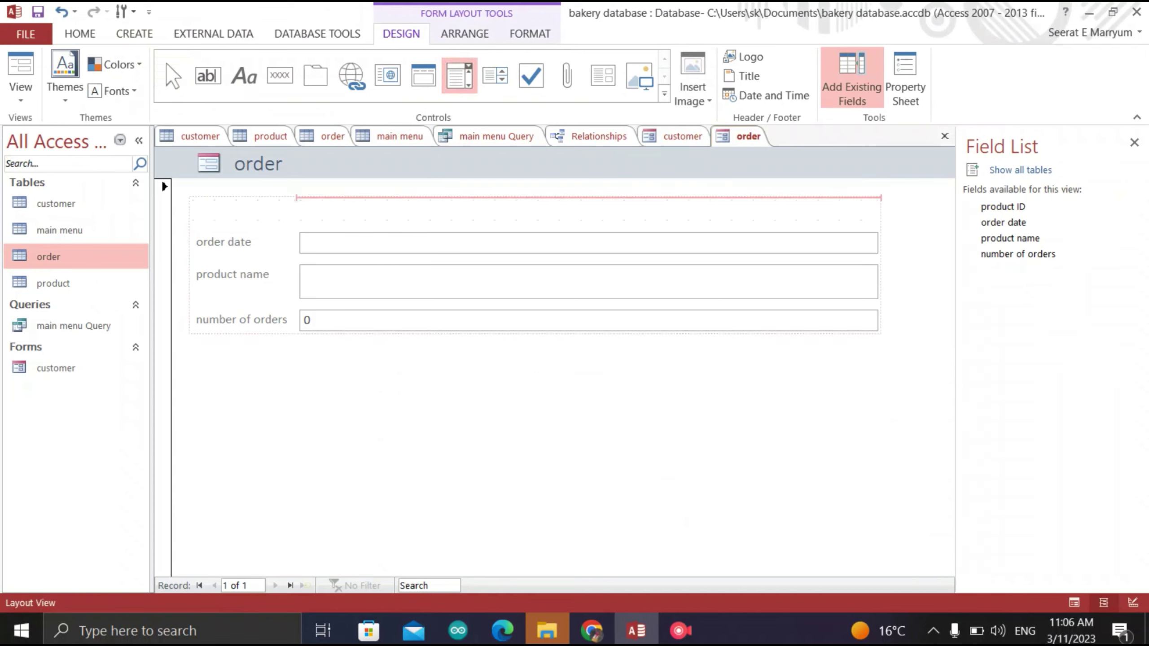
pyautogui.click(175, 195)
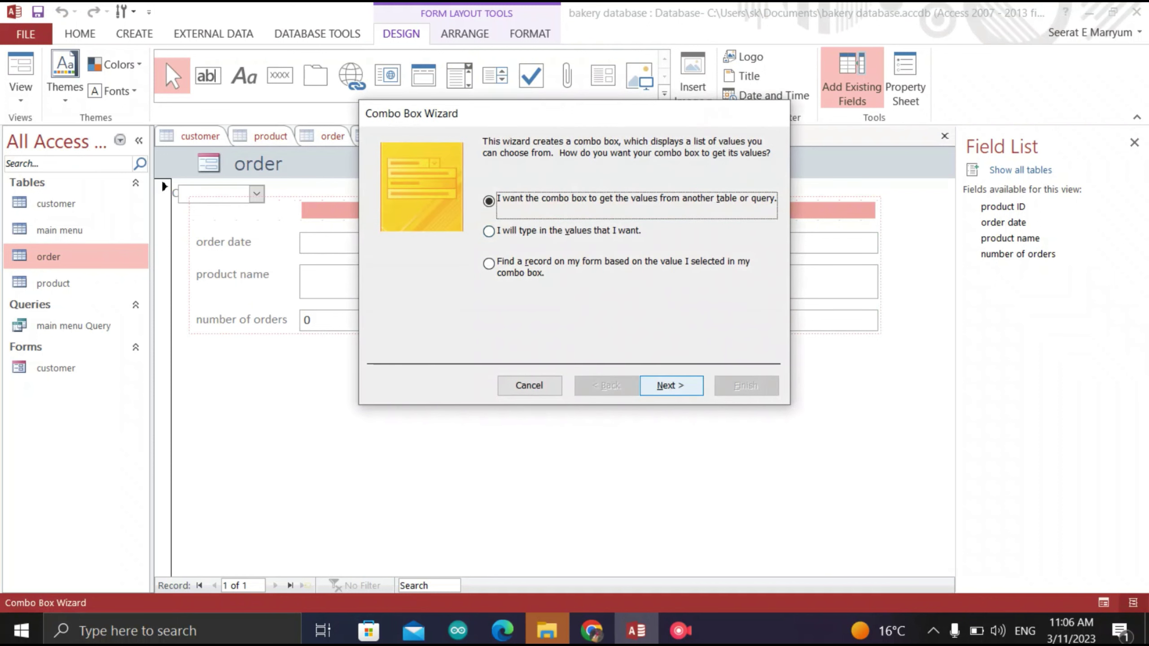
# Source the combo box values from the order table's product ID field, sorted ascending by product ID, keeping the default column width
pyautogui.click(672, 385)
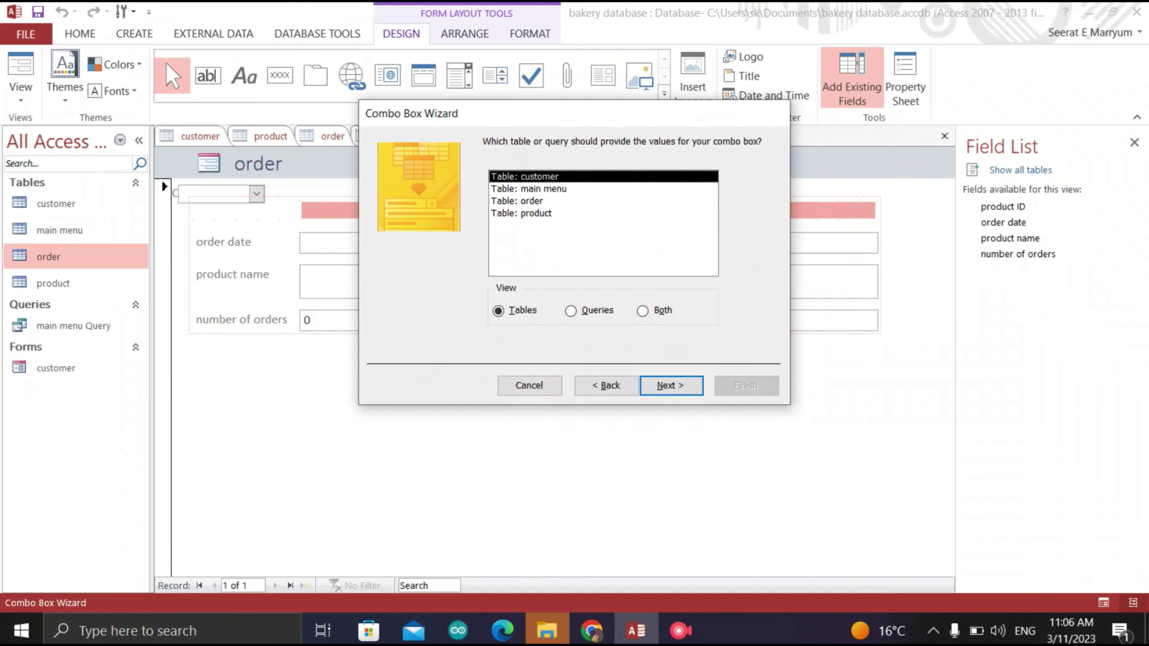
pyautogui.doubleClick(517, 201)
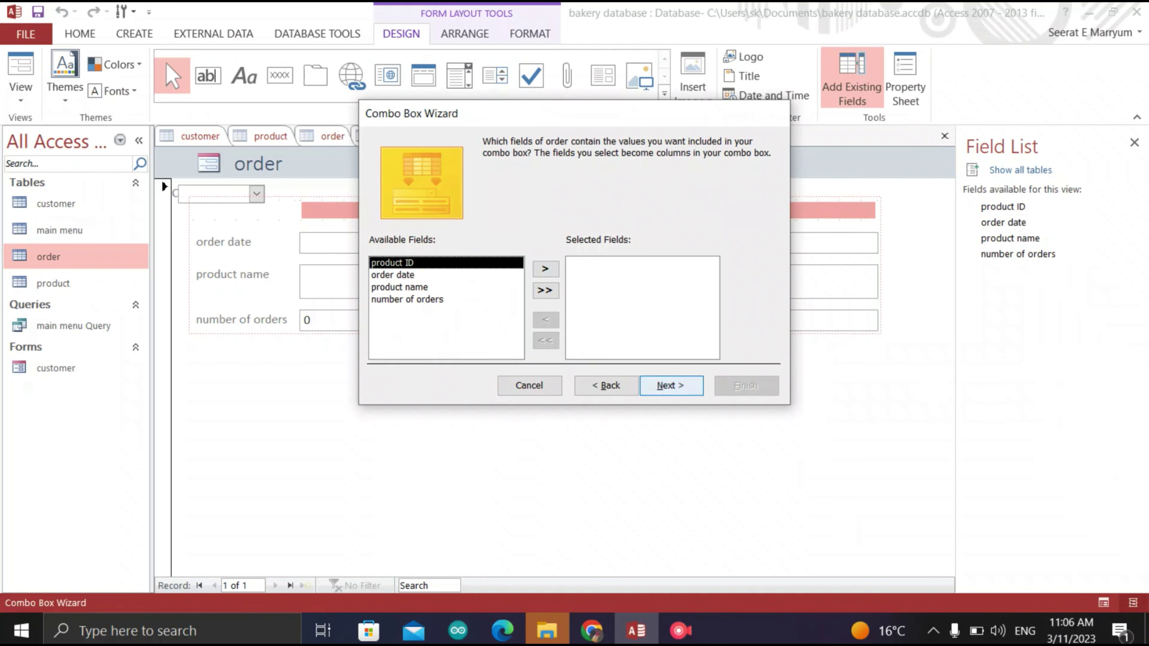
pyautogui.click(545, 269)
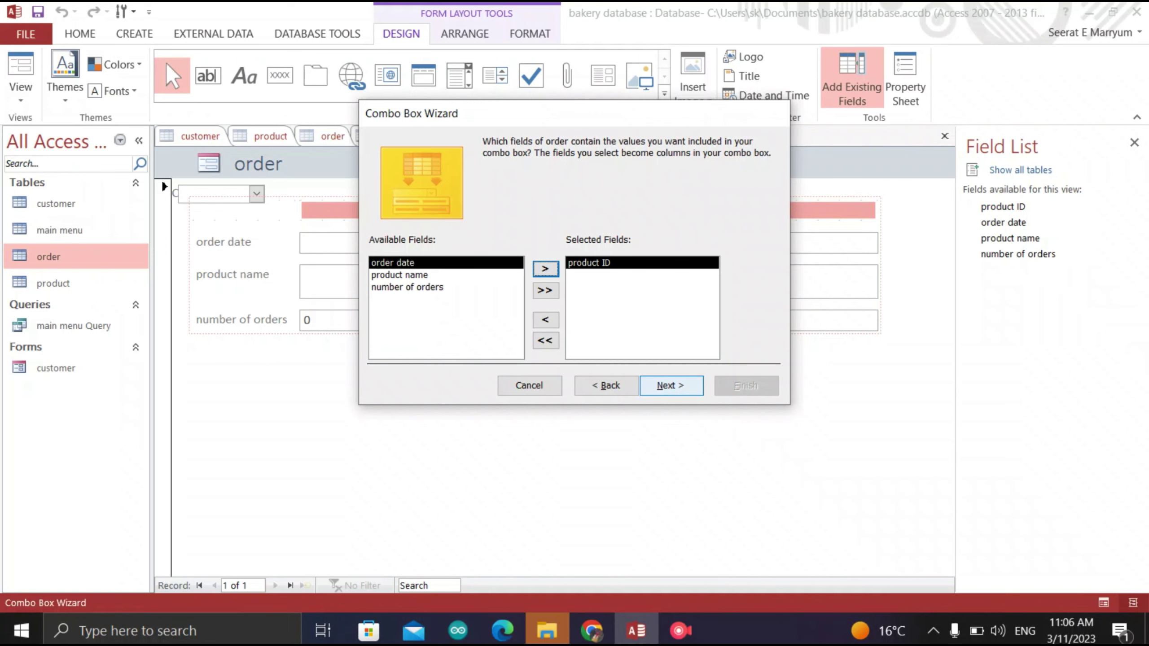
pyautogui.click(672, 386)
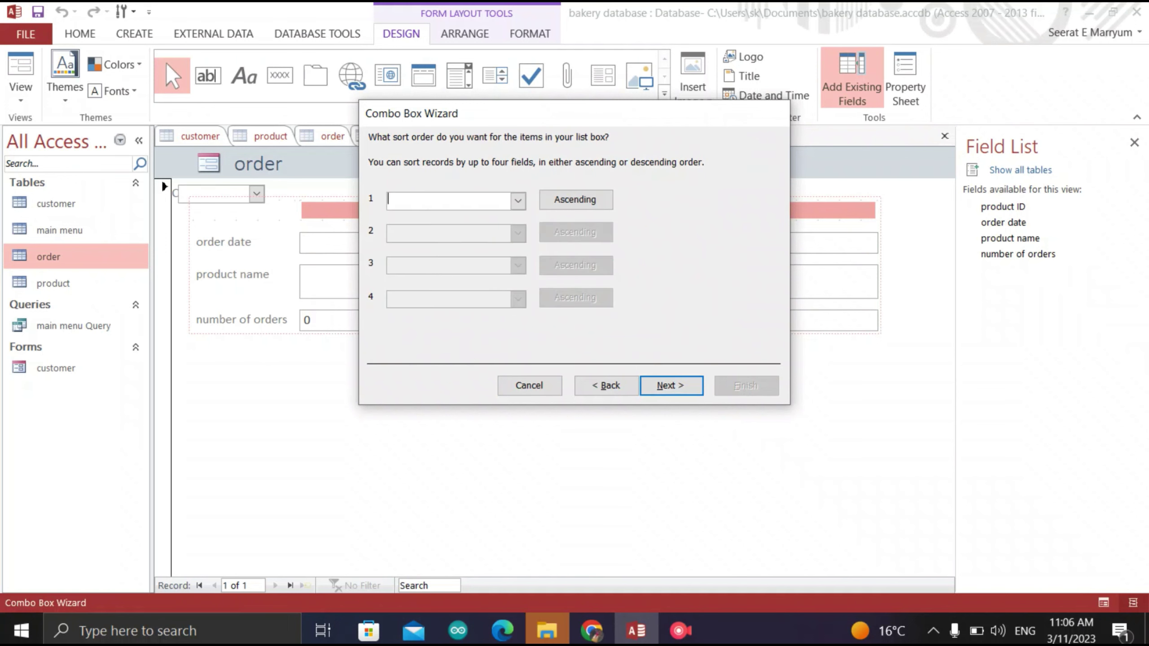
pyautogui.click(518, 200)
pyautogui.click(447, 230)
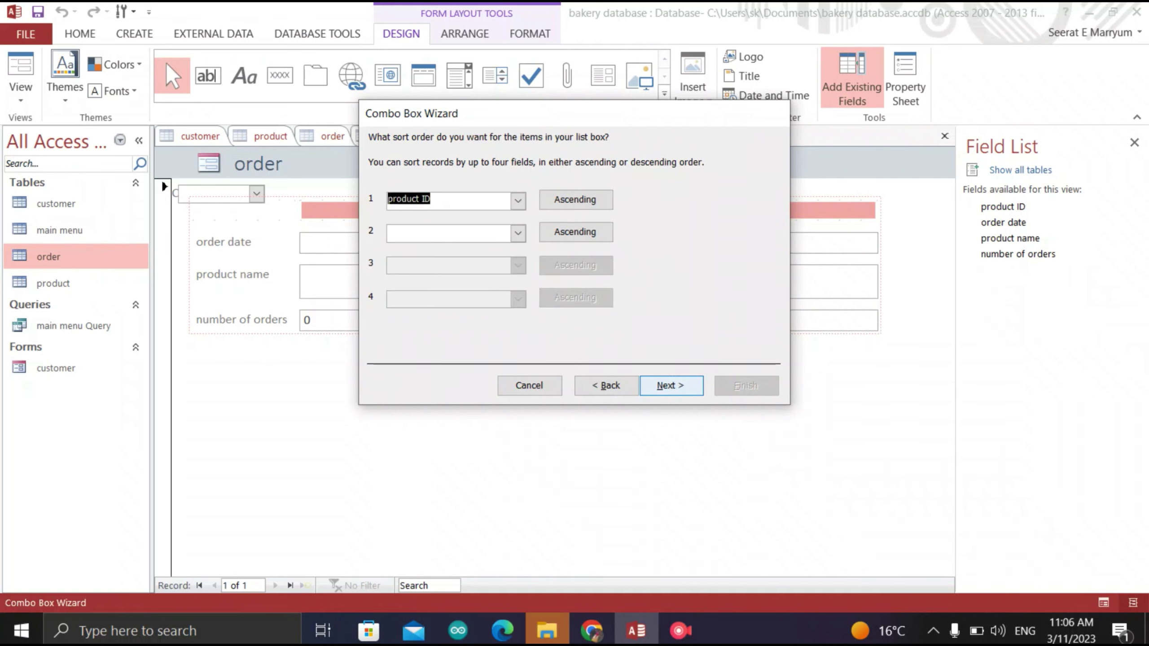
pyautogui.click(671, 386)
pyautogui.click(671, 385)
pyautogui.click(671, 386)
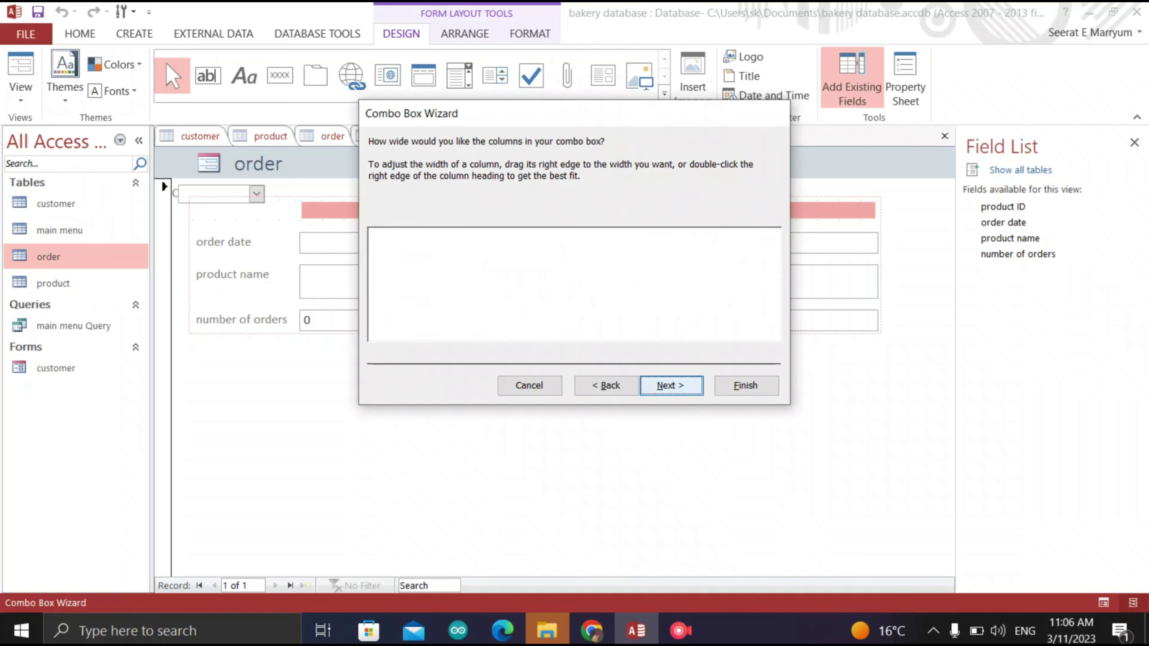
# Store the combo box value in the product ID field and label the combo box "product id"
pyautogui.click(489, 222)
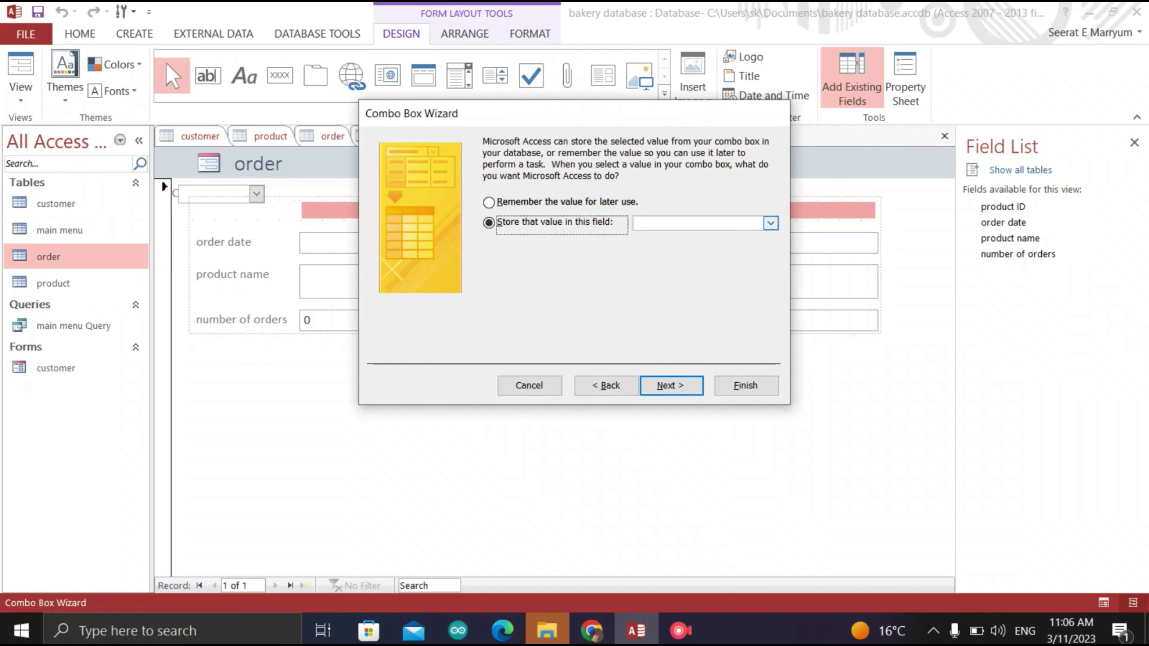
pyautogui.click(770, 223)
pyautogui.click(657, 250)
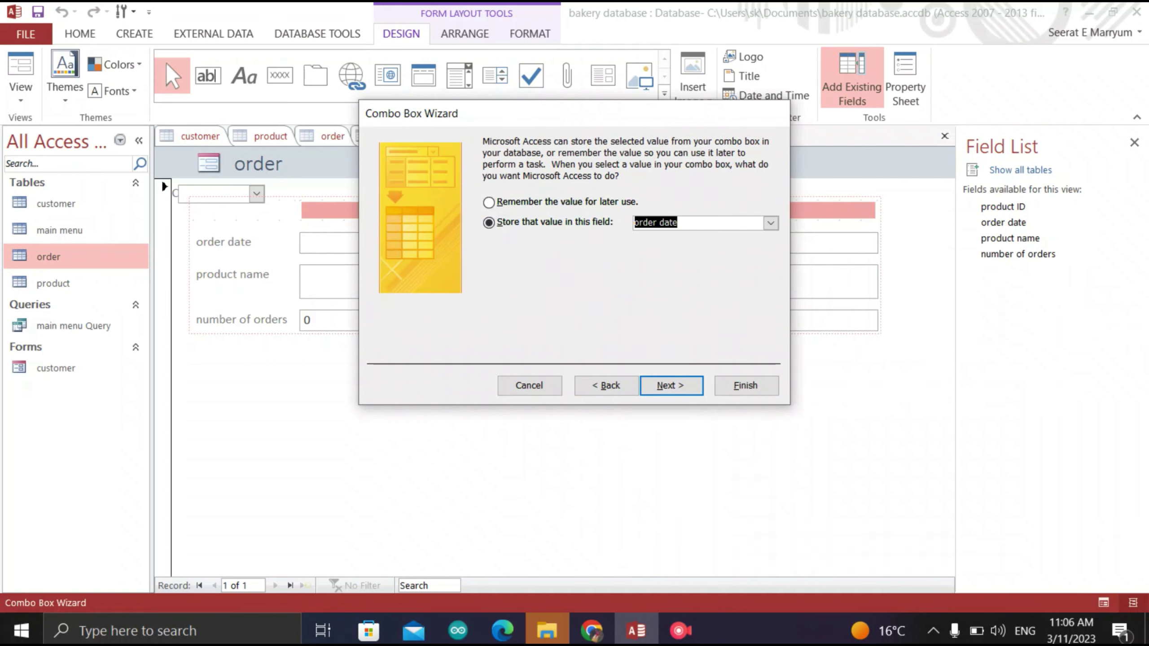
pyautogui.click(770, 223)
pyautogui.click(656, 237)
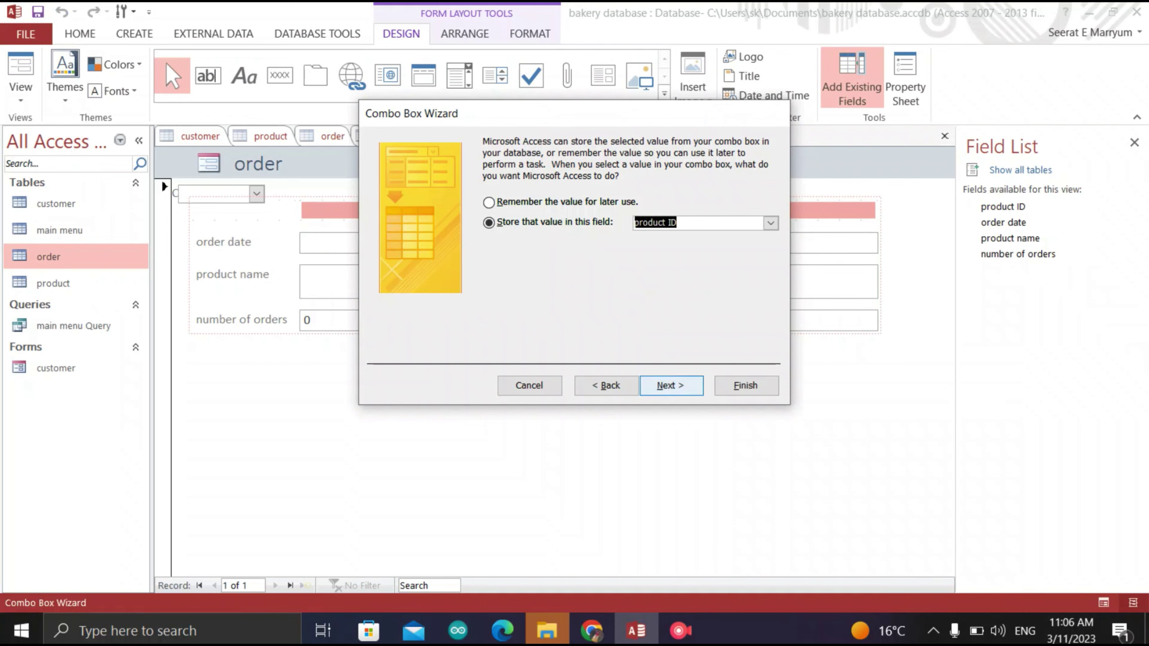
pyautogui.click(671, 385)
pyautogui.write('producr')
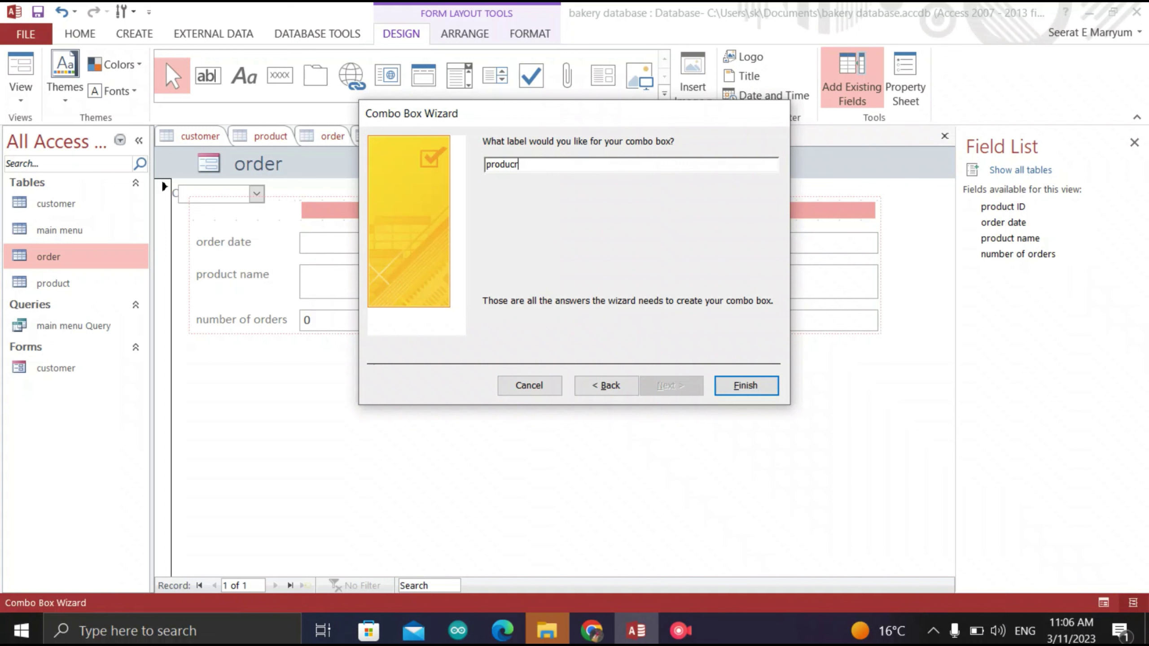
pyautogui.press('BackSpace')
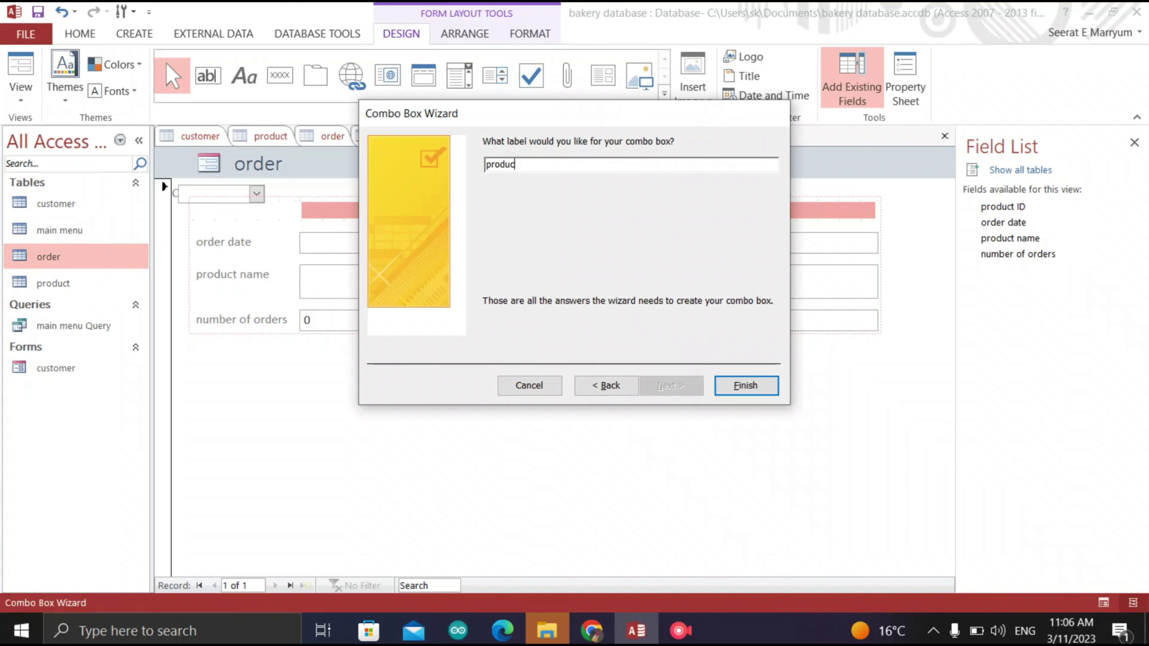
pyautogui.write('t id')
pyautogui.press('Return')
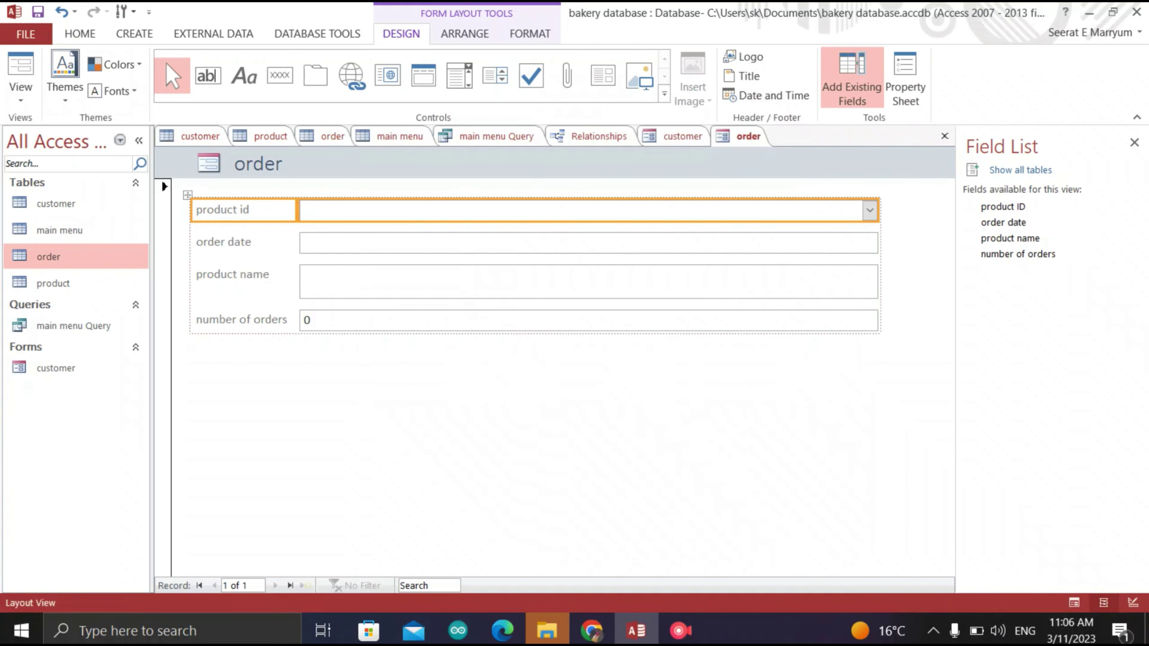
# Delete the order date control from the order form and start a combo box in the emptied cell
pyautogui.click(588, 243)
pyautogui.press('Delete')
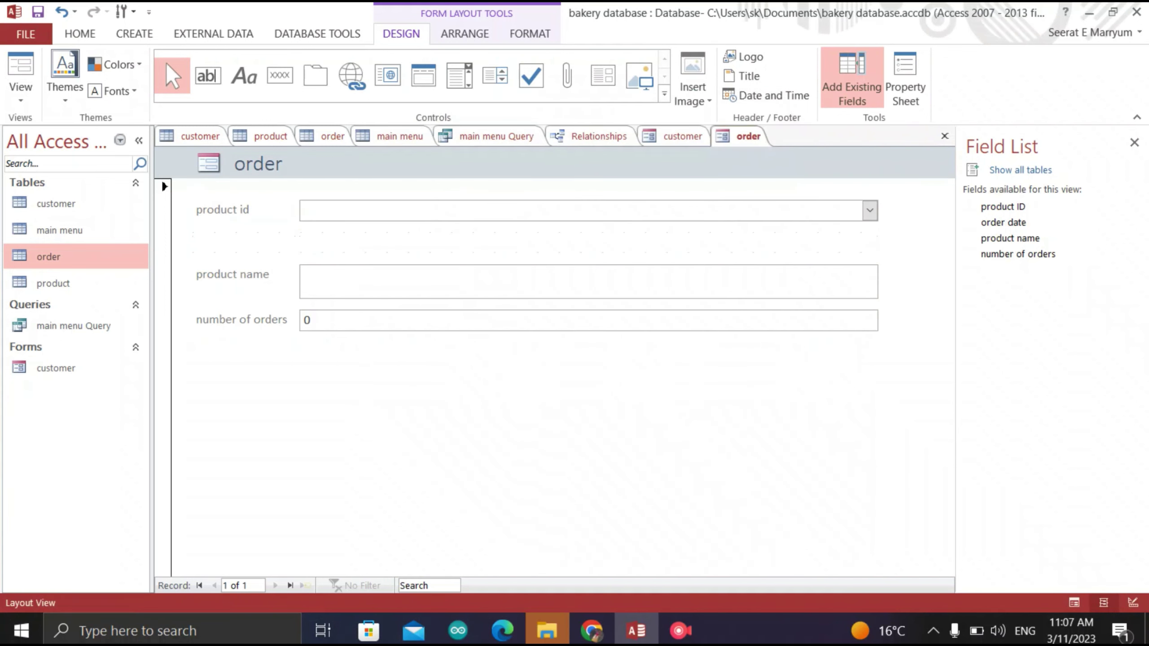
pyautogui.click(459, 76)
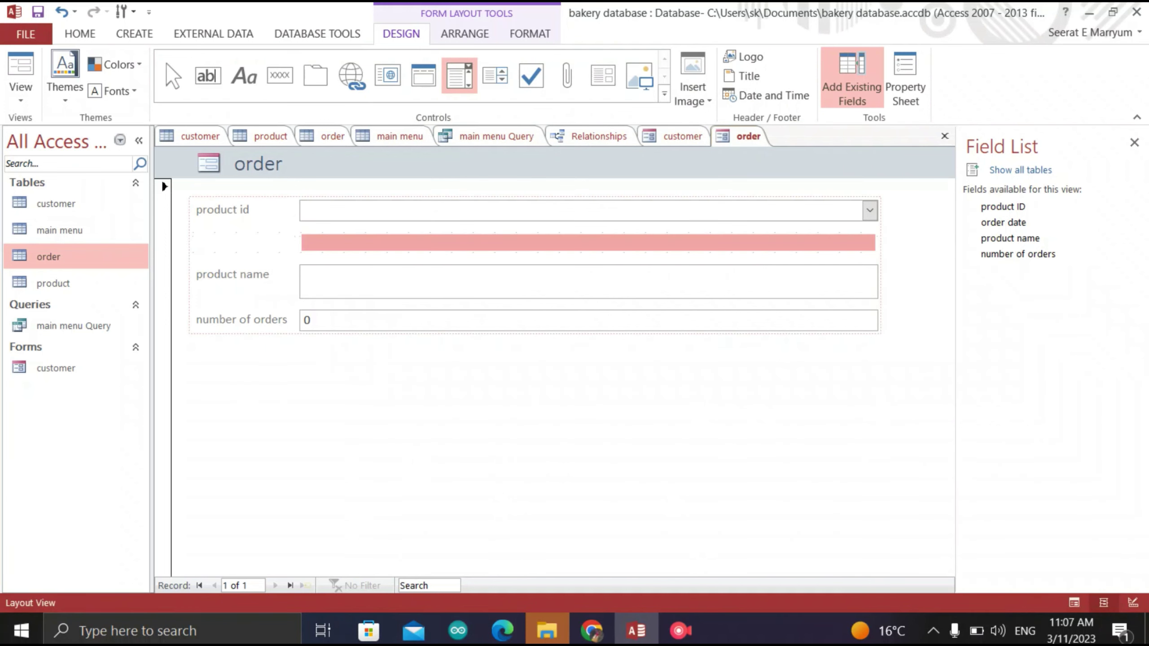
pyautogui.click(588, 243)
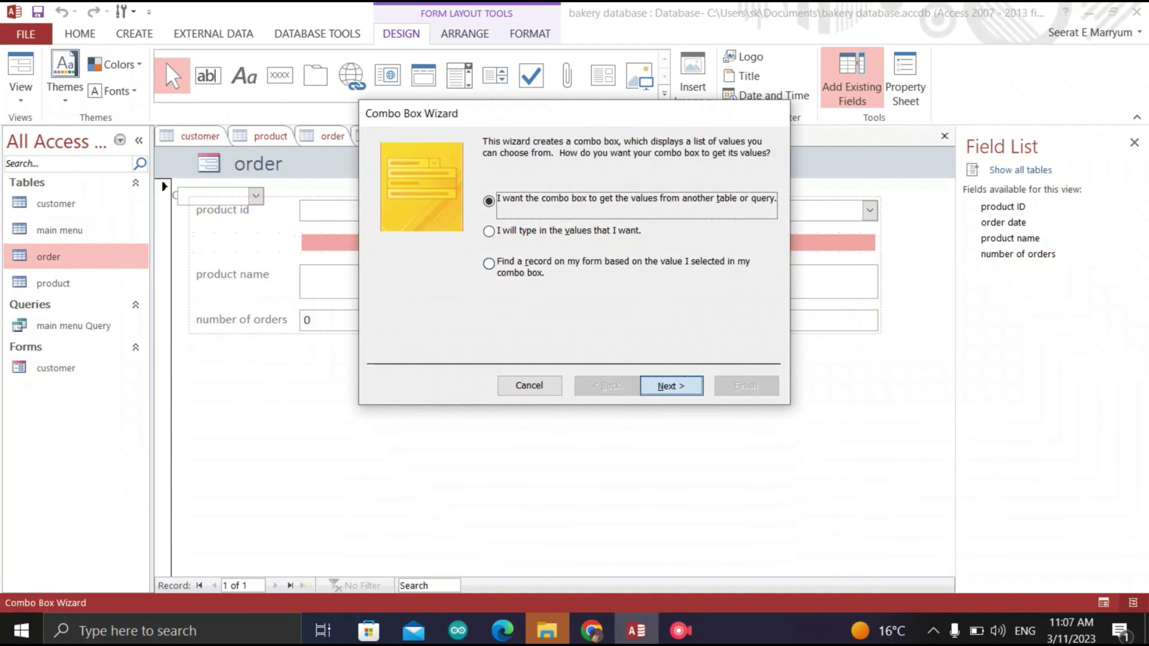
# Take the combo box values from the order table's order date field, sorted ascending by order date, with the default column width
pyautogui.click(671, 385)
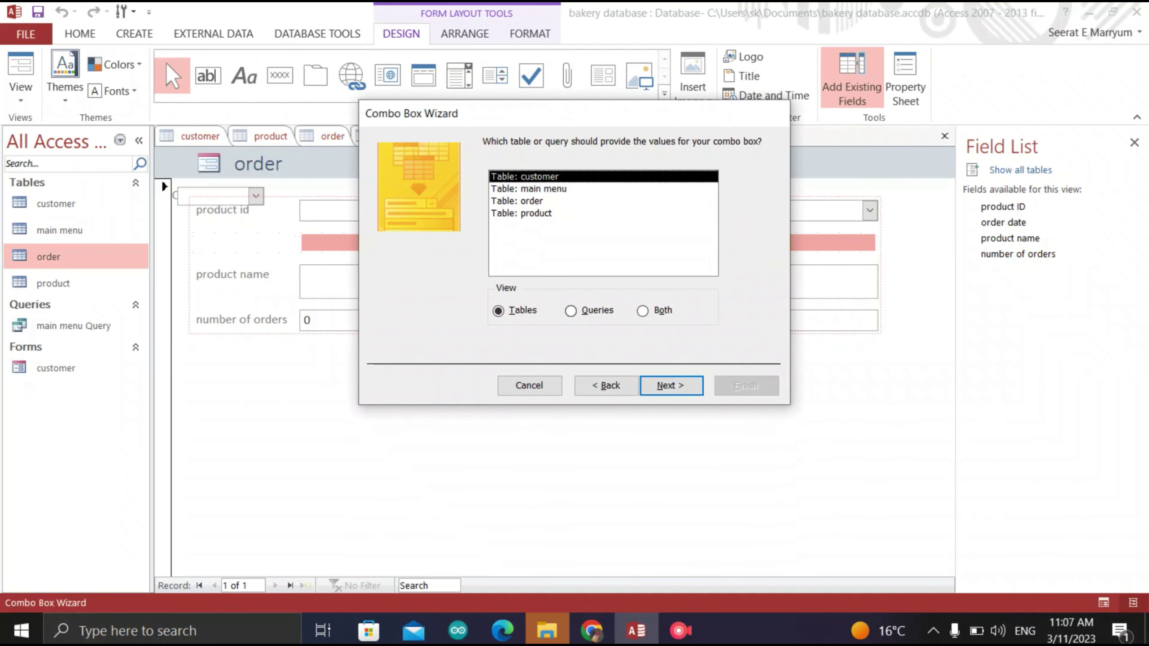
pyautogui.doubleClick(517, 201)
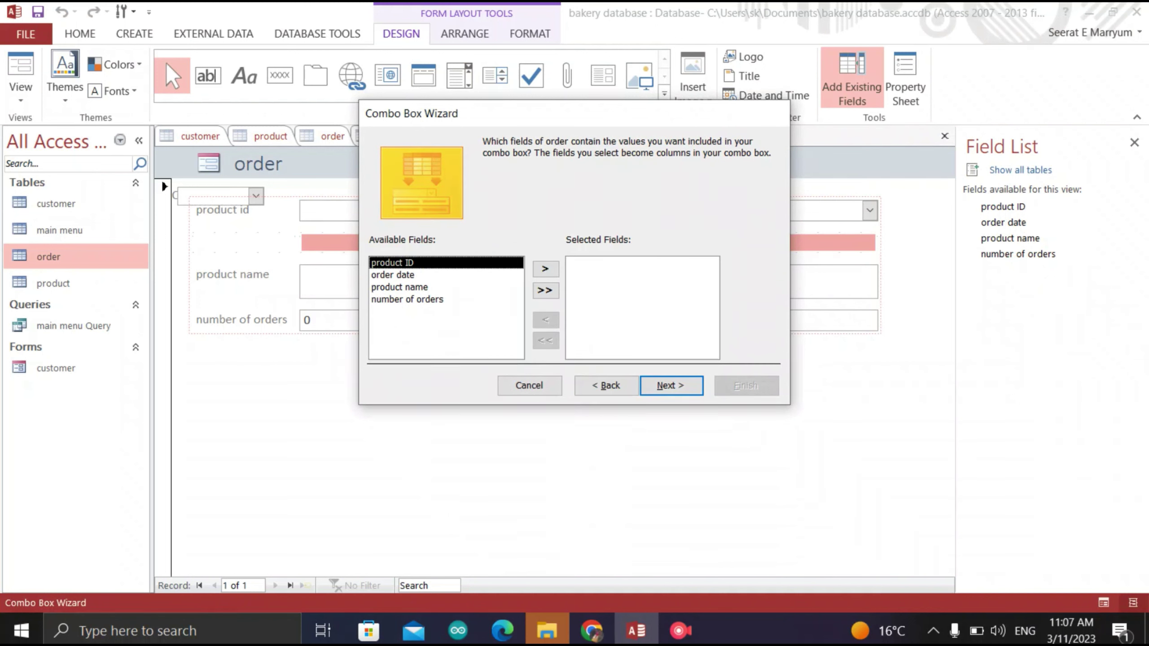
pyautogui.doubleClick(393, 274)
pyautogui.click(671, 386)
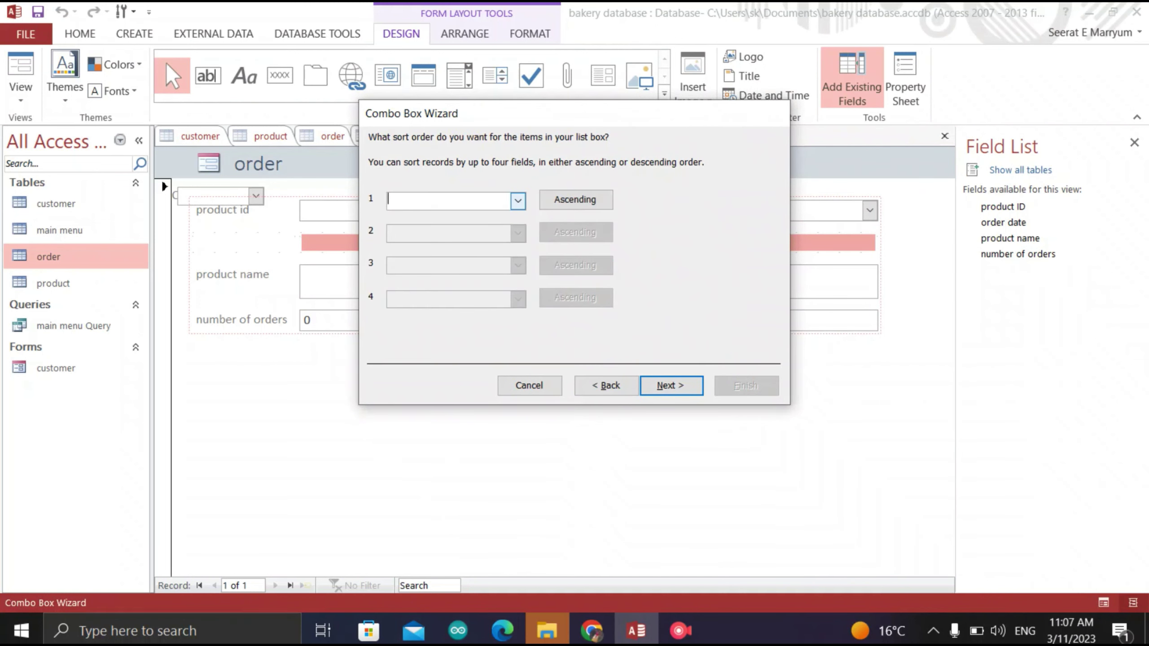
pyautogui.click(517, 201)
pyautogui.click(416, 242)
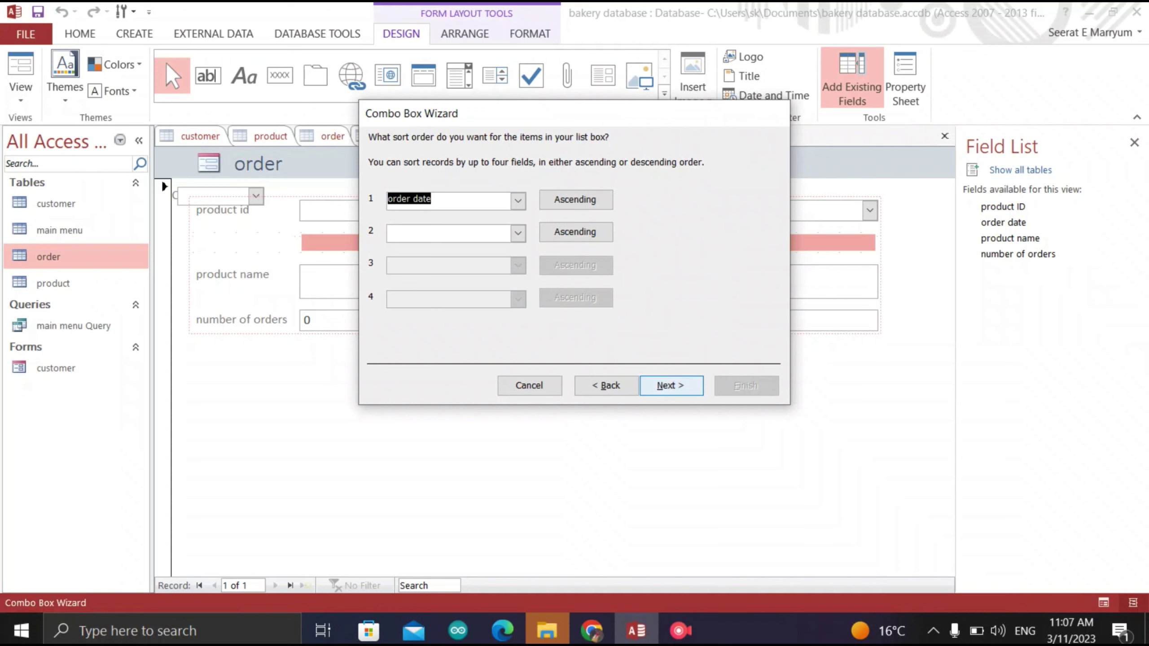
pyautogui.click(671, 385)
pyautogui.click(671, 385)
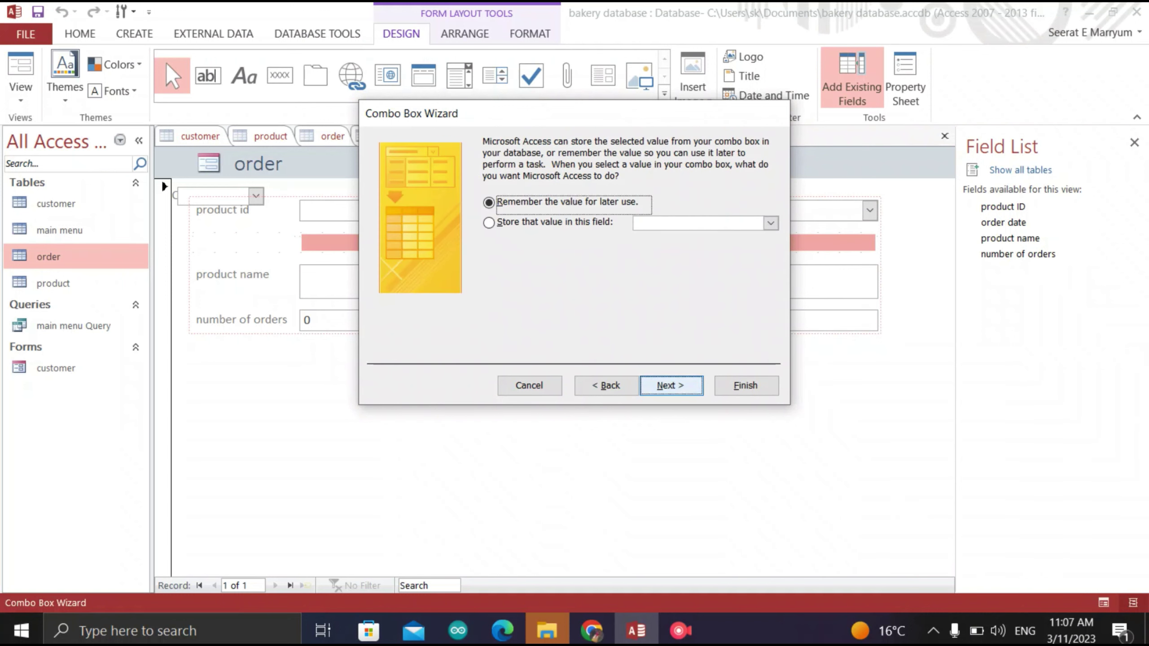
# Store the combo box value in the order date field and label the combo box "order date"
pyautogui.click(489, 222)
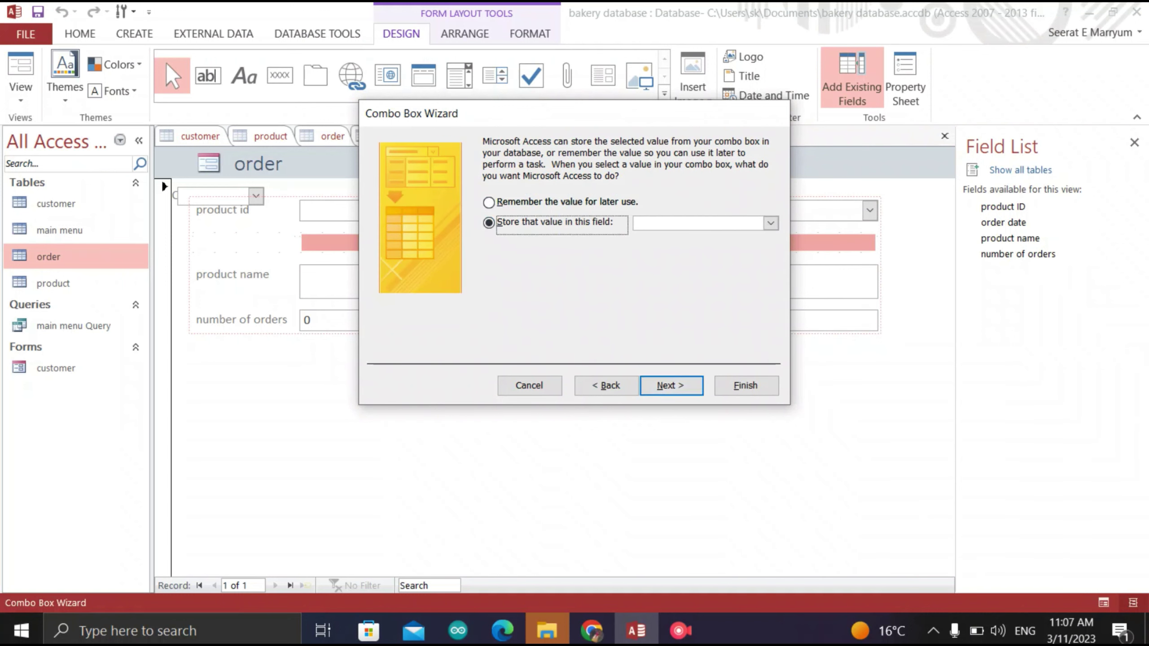
pyautogui.click(770, 223)
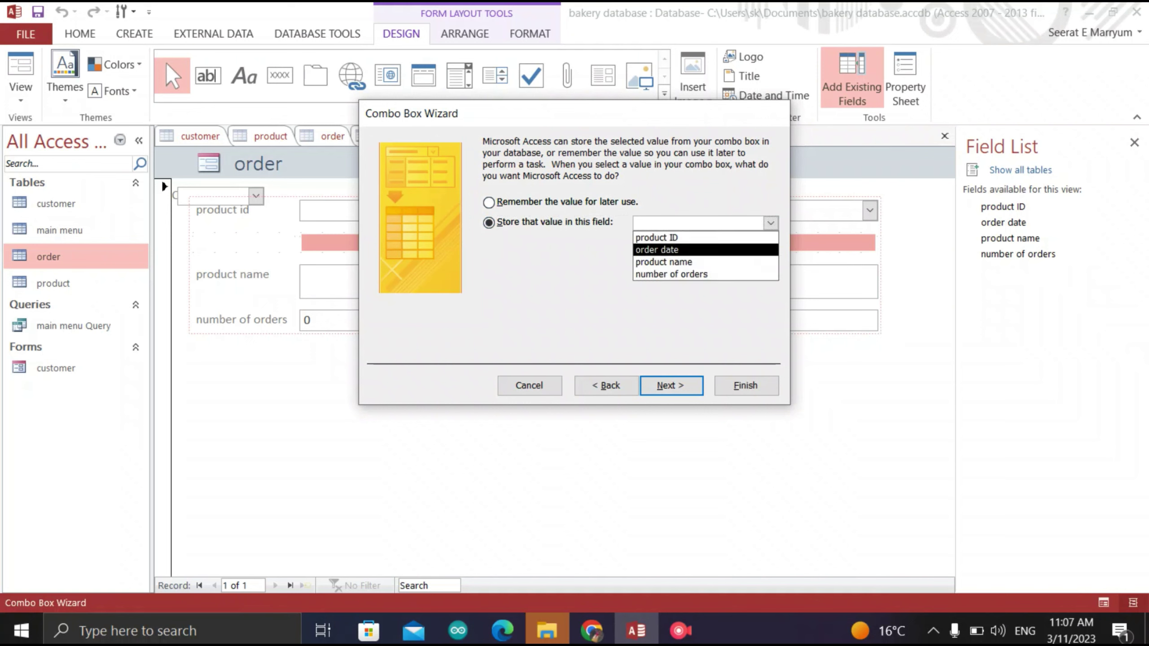
pyautogui.press('Return')
pyautogui.press('Return')
pyautogui.write('o')
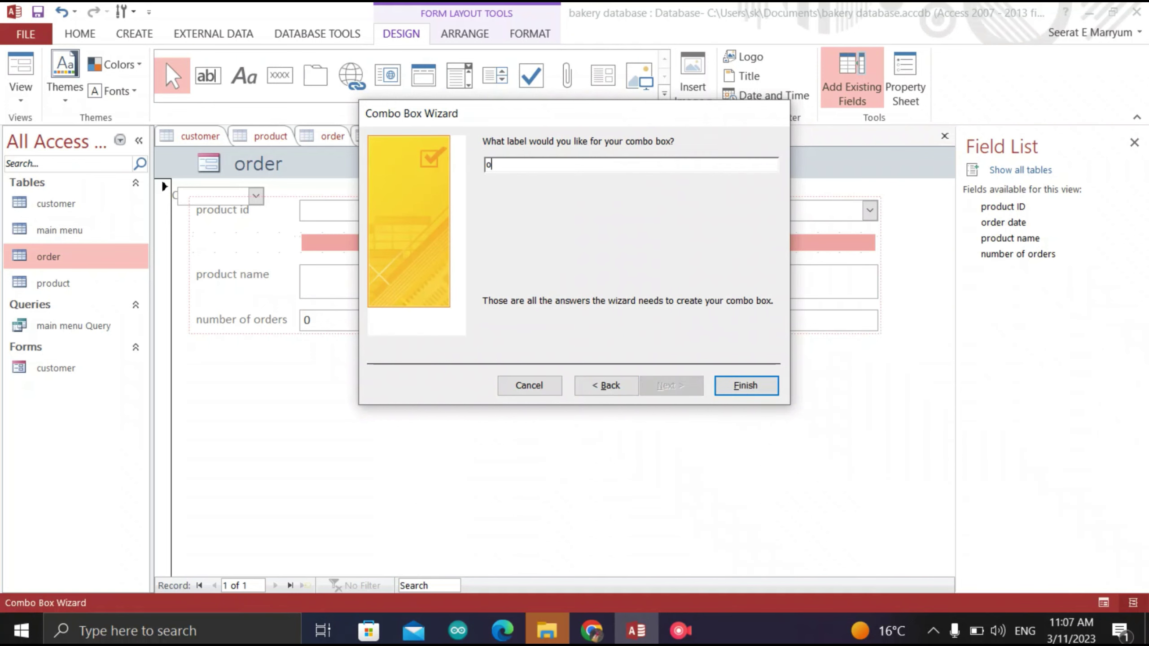
pyautogui.write('rder date')
pyautogui.press('Return')
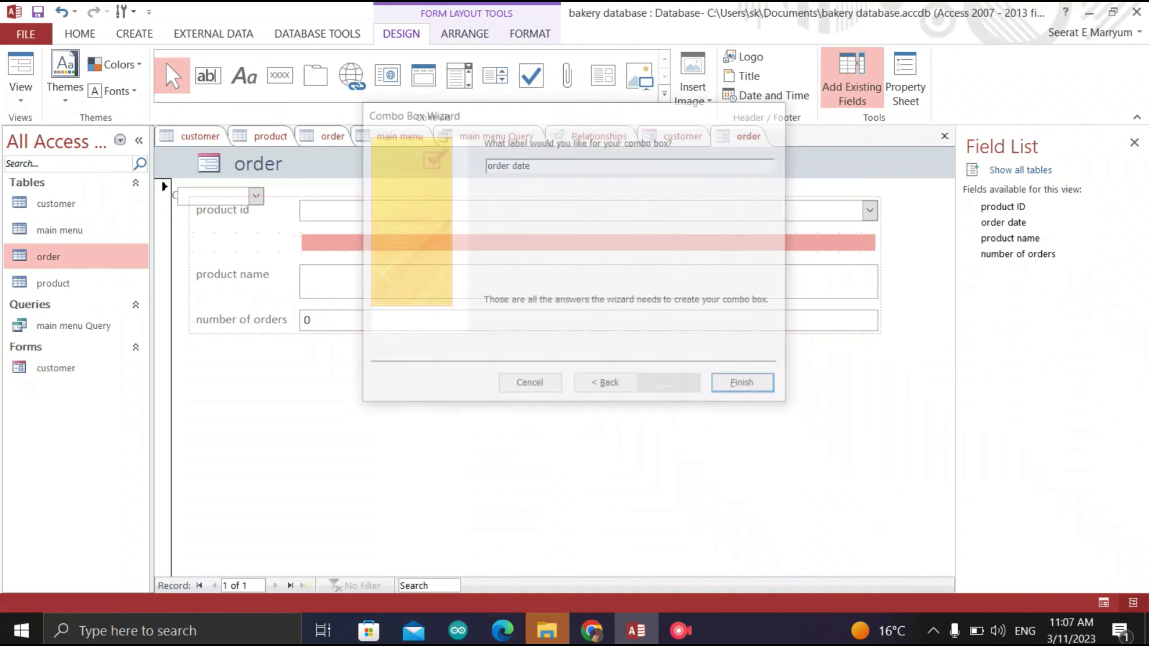
# Delete the product name control from the order form and start a combo box in its place
pyautogui.click(588, 281)
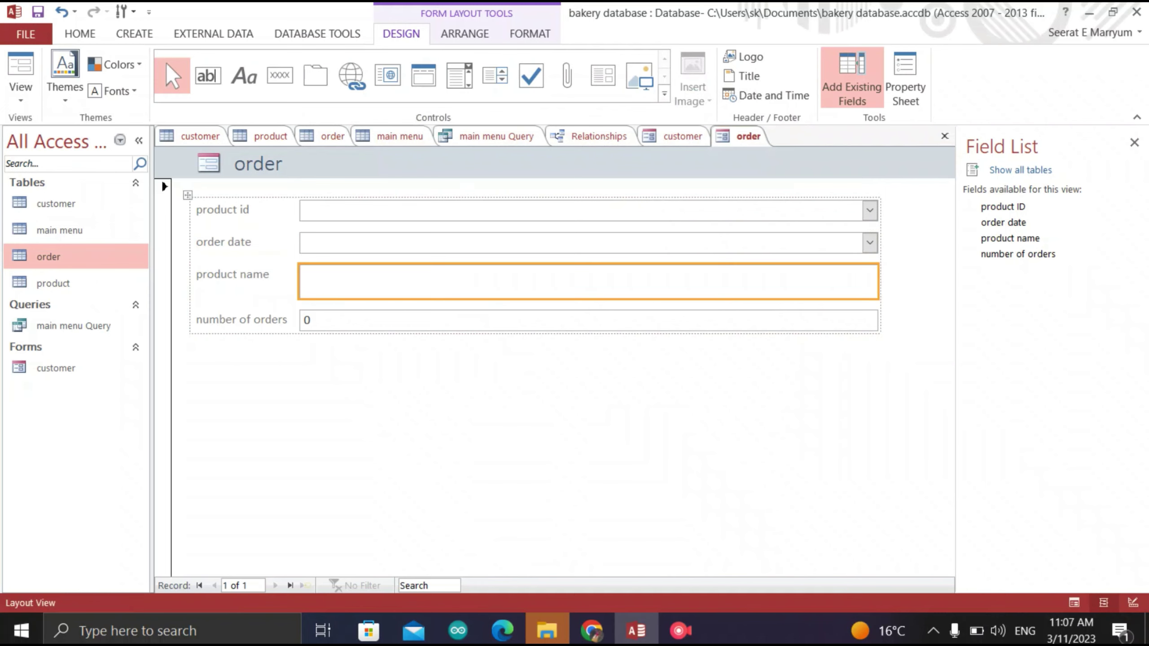
pyautogui.press('Delete')
pyautogui.click(459, 75)
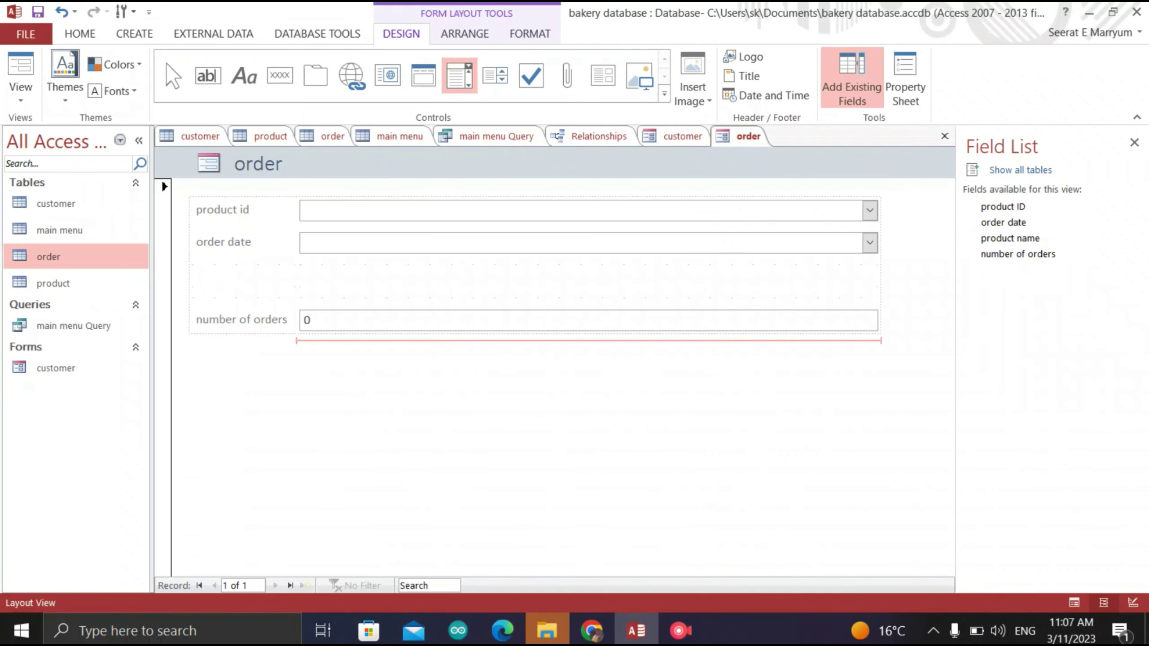
pyautogui.click(588, 281)
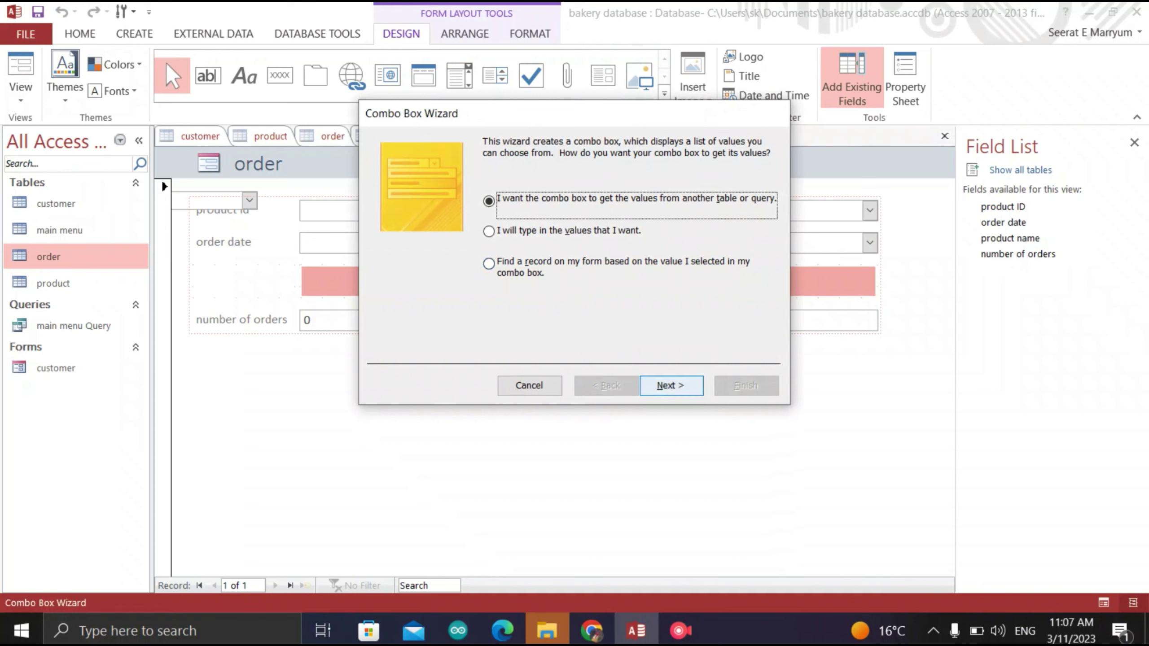
# Fill the combo box from the order table's product name field, sorted ascending by product name, with the default column width
pyautogui.click(672, 385)
pyautogui.doubleClick(517, 201)
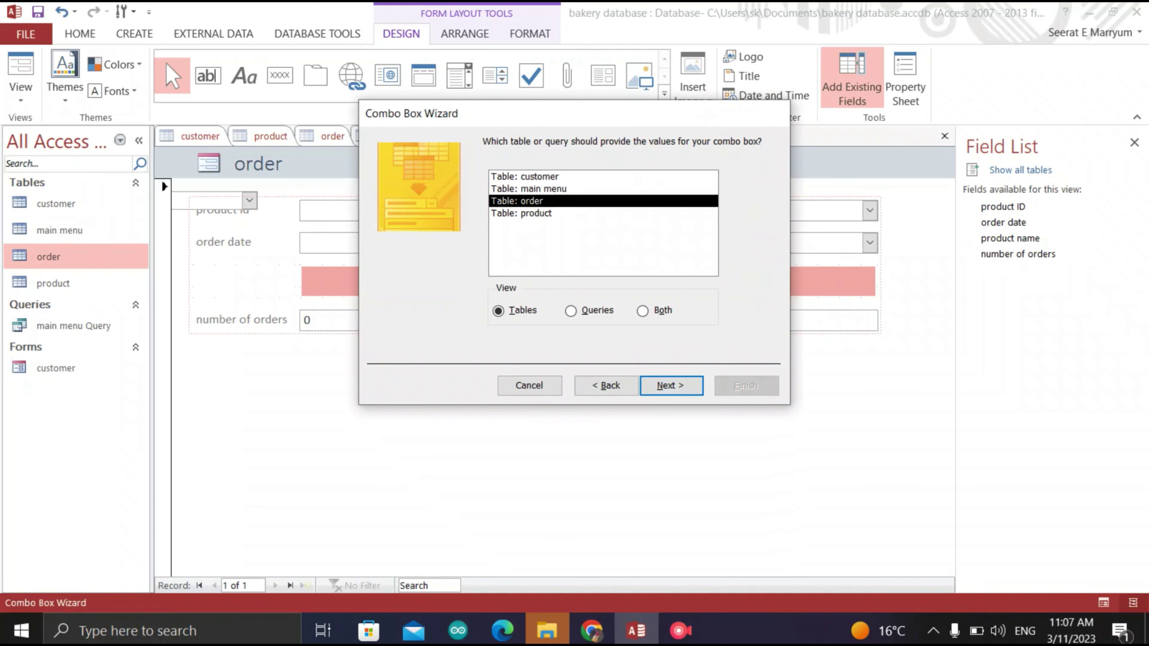
pyautogui.doubleClick(399, 286)
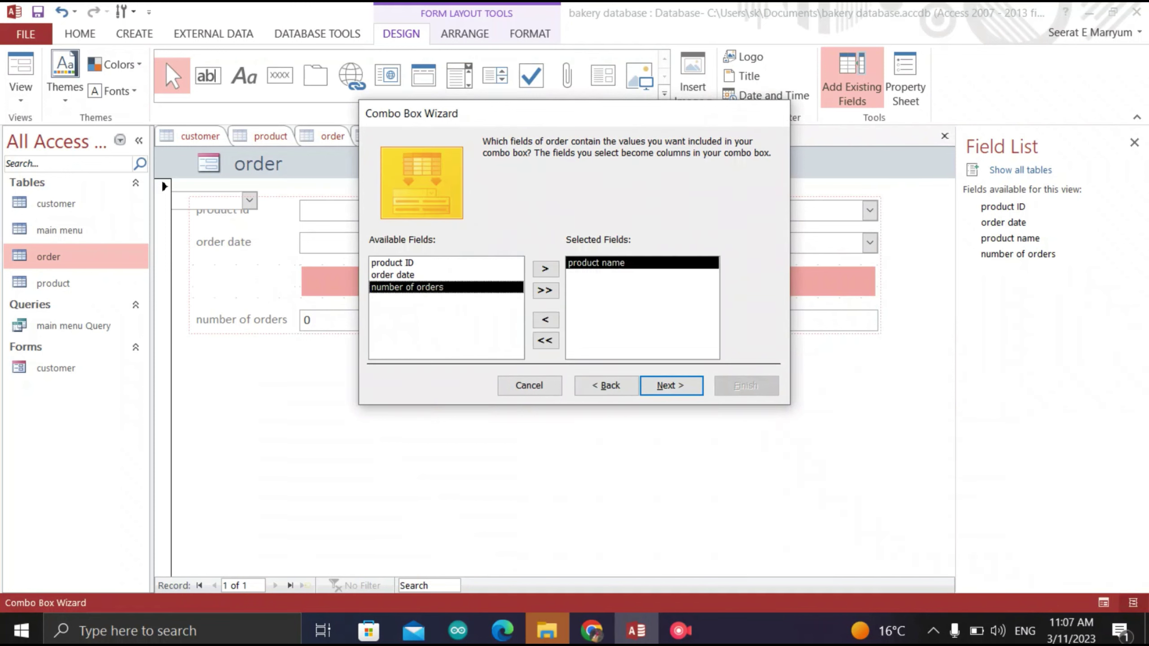
pyautogui.click(671, 386)
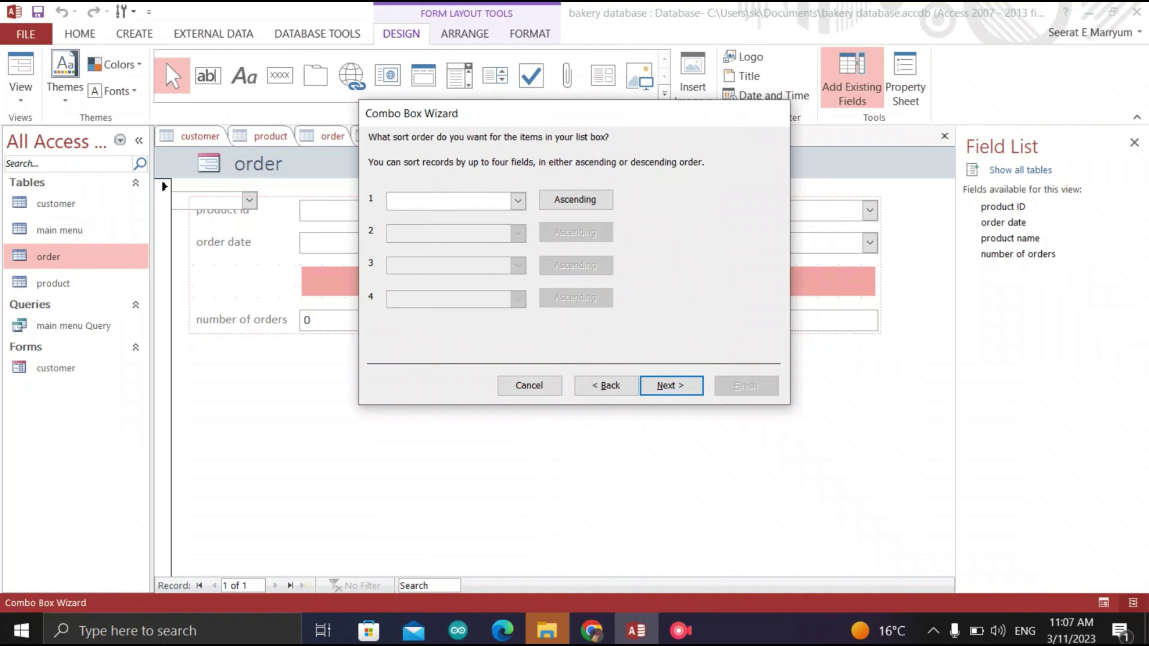
pyautogui.click(518, 201)
pyautogui.click(417, 241)
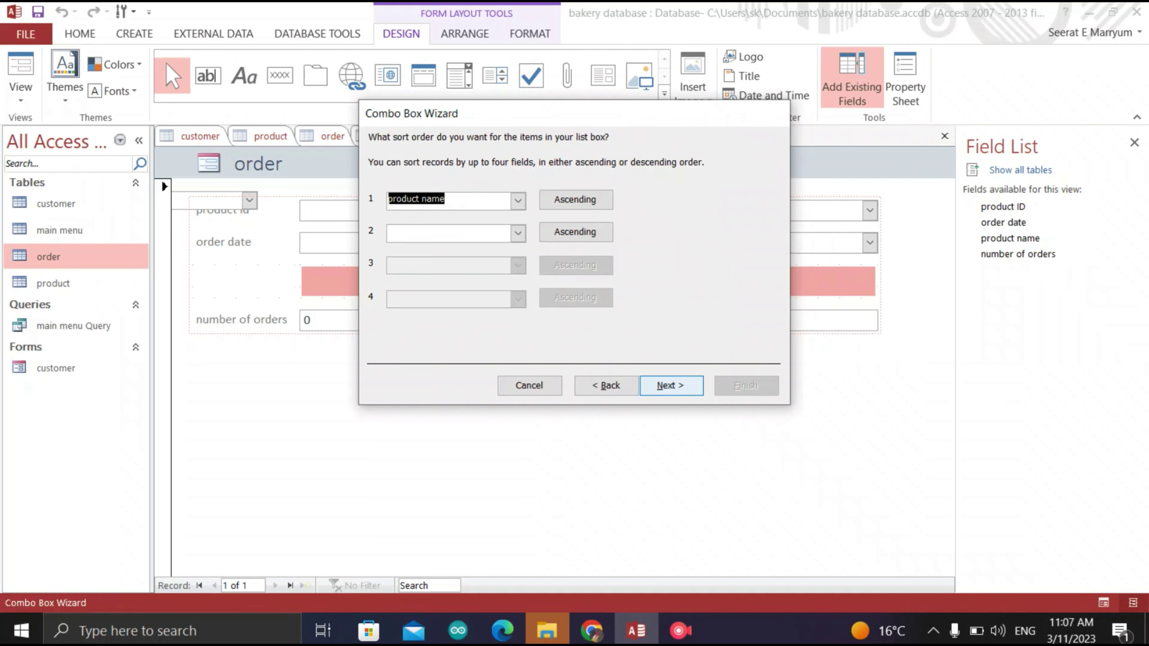
pyautogui.click(672, 386)
pyautogui.click(671, 385)
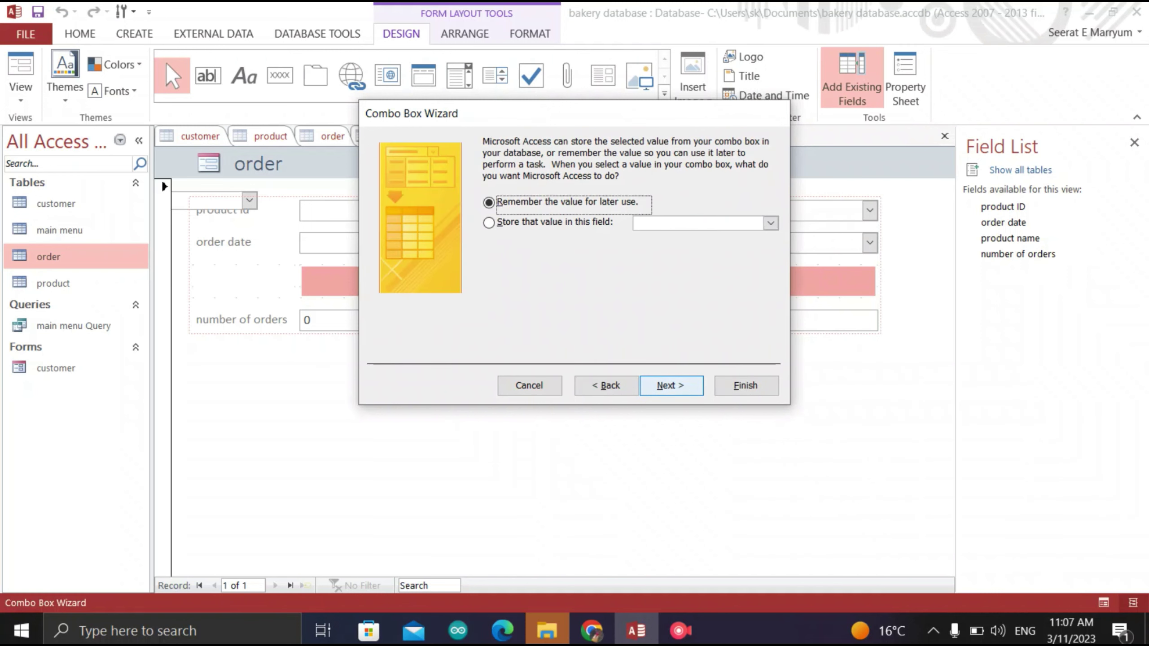
# Store the combo box value in the product name field and label the combo box "product name"
pyautogui.click(489, 222)
pyautogui.press('Tab')
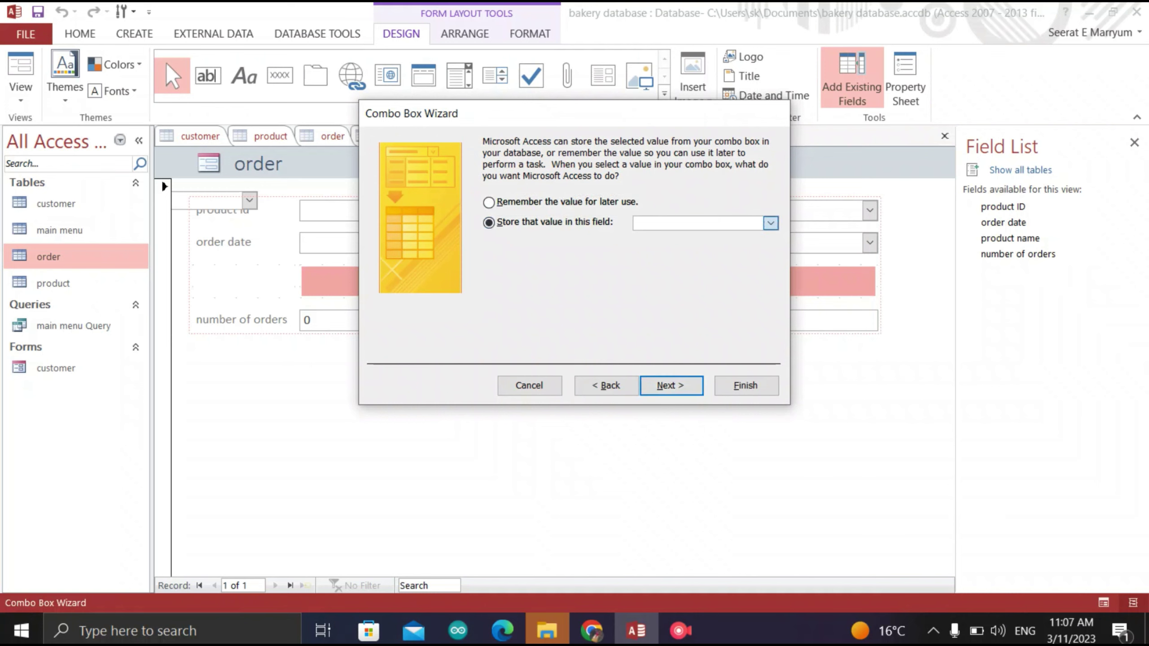
pyautogui.hotkey('alt', 'Down')
pyautogui.press('Down')
pyautogui.press('Down')
pyautogui.press('Return')
pyautogui.press('Return')
pyautogui.write('prod')
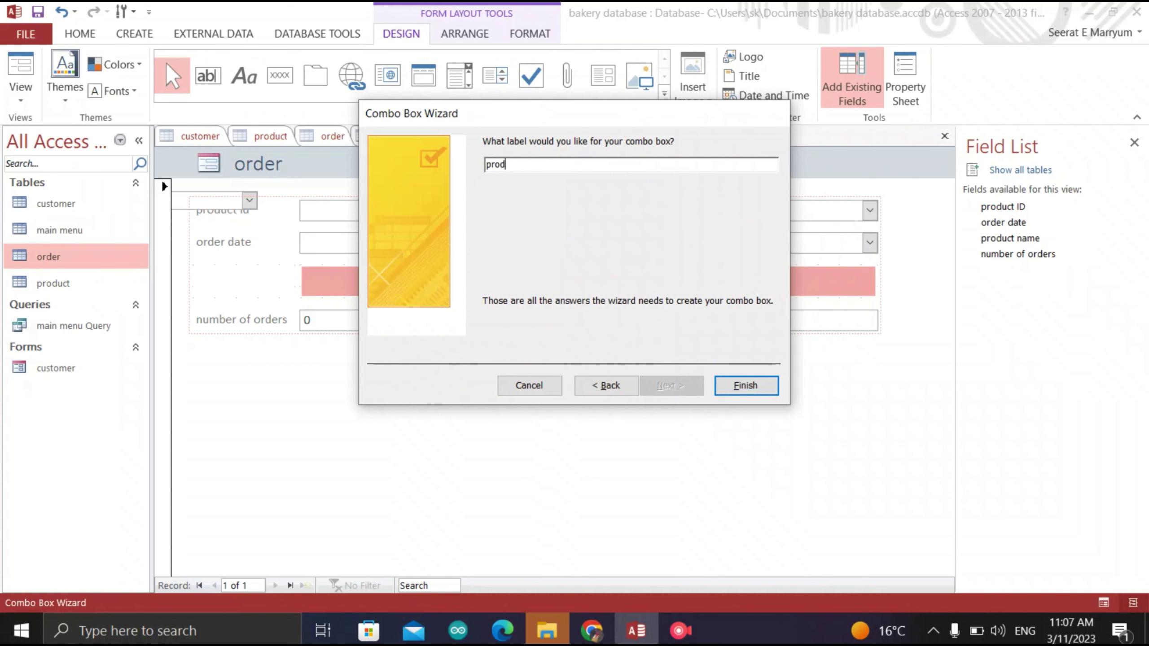
pyautogui.write('uct name')
pyautogui.press('Return')
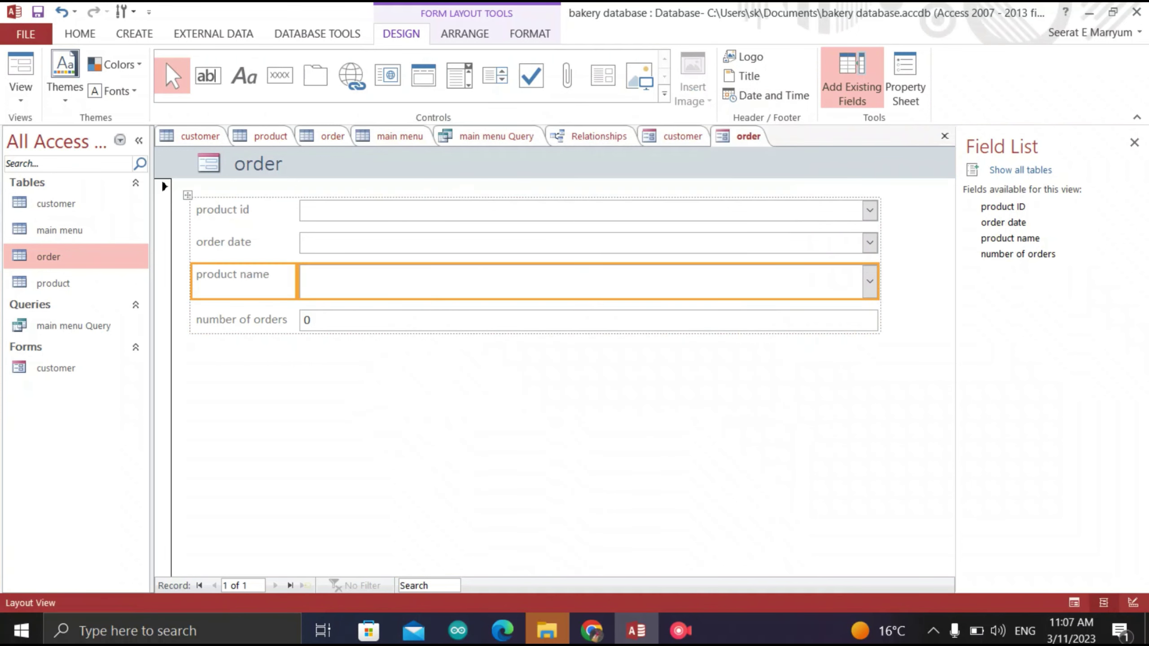
# Delete the number of orders control from the order form and start a combo box in its place
pyautogui.press('Tab')
pyautogui.press('Tab')
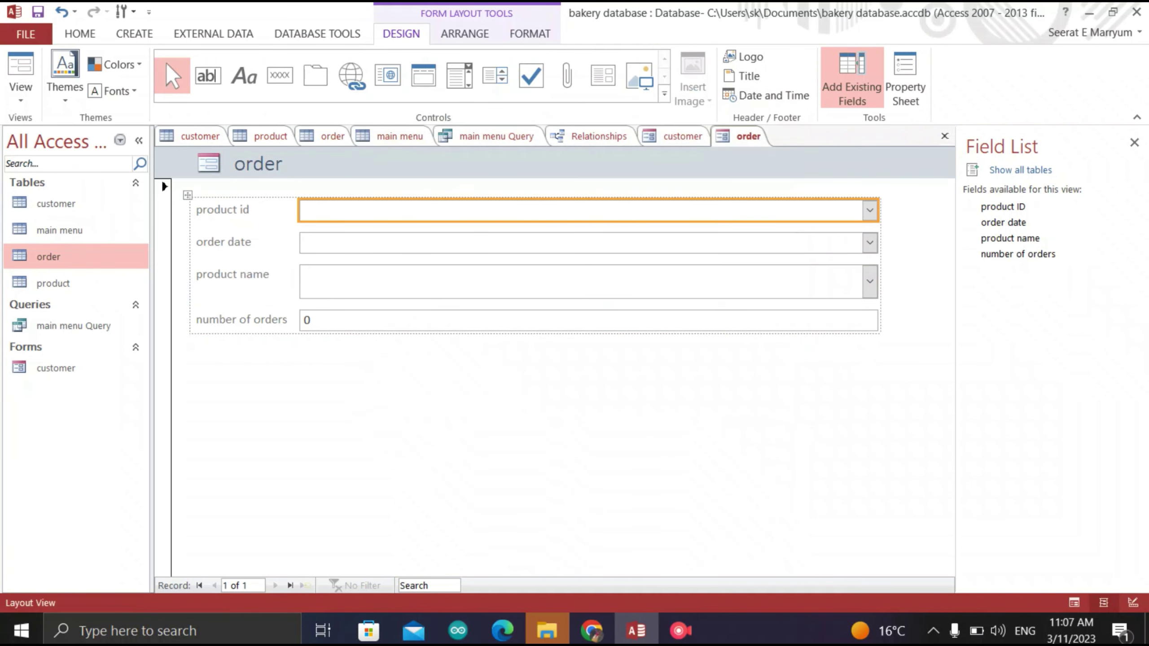
pyautogui.click(588, 320)
pyautogui.press('Delete')
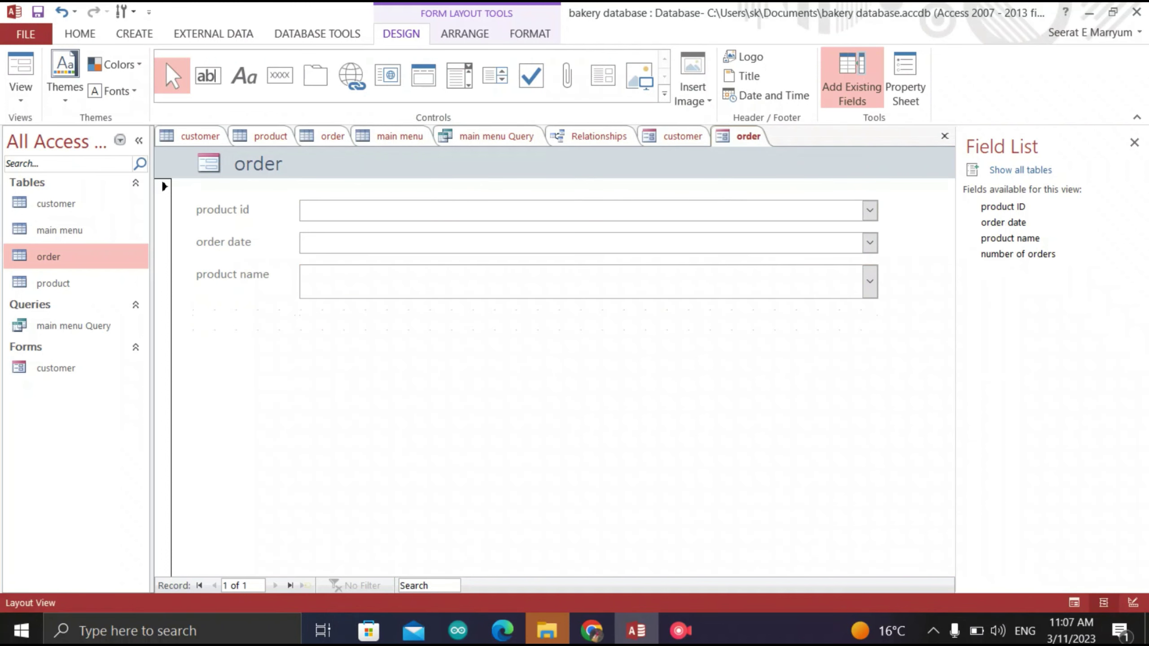
pyautogui.click(459, 76)
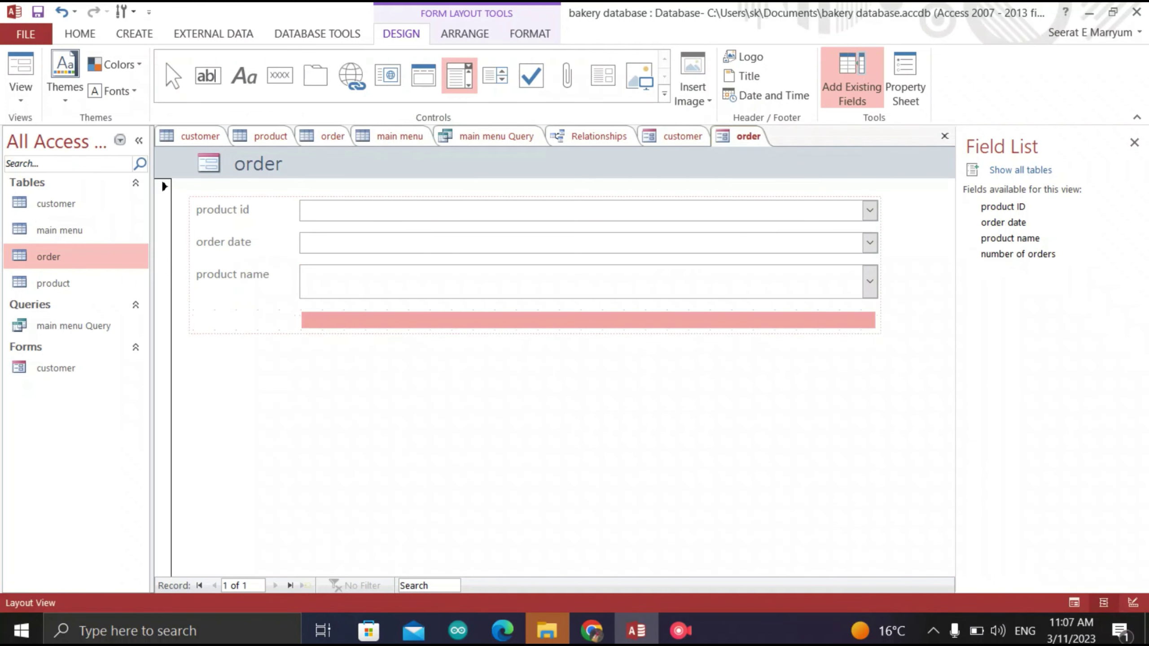
pyautogui.click(453, 320)
pyautogui.press('Return')
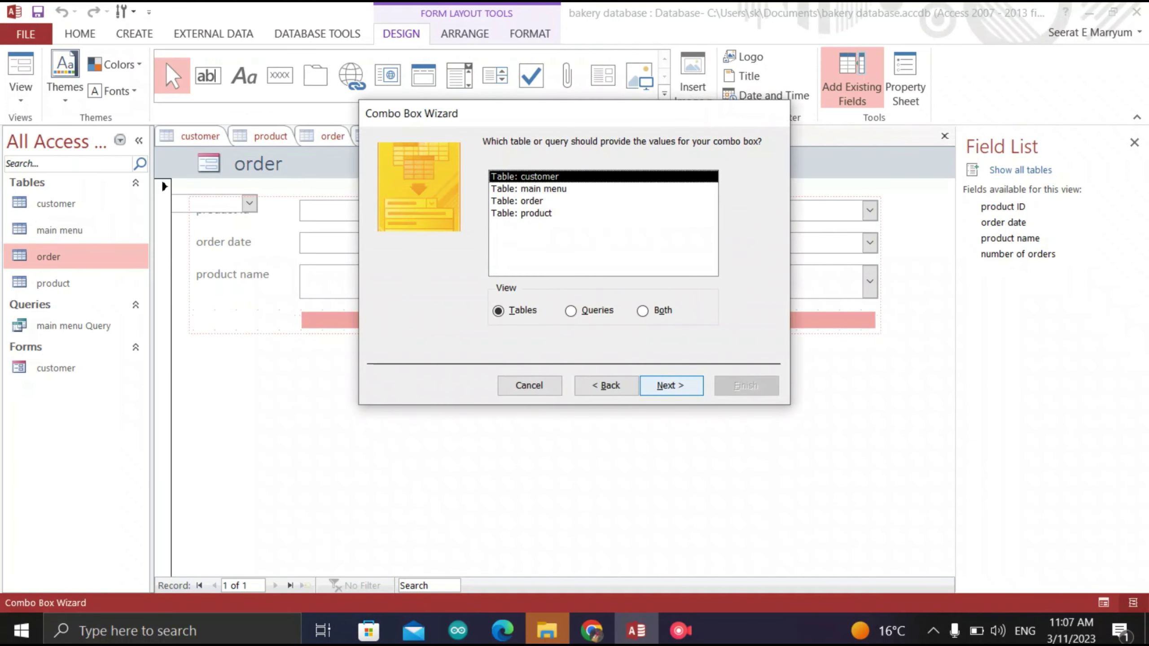
# Fill the combo box from the order table's number of orders field, sorted ascending by number of orders, with the default column width
pyautogui.doubleClick(517, 201)
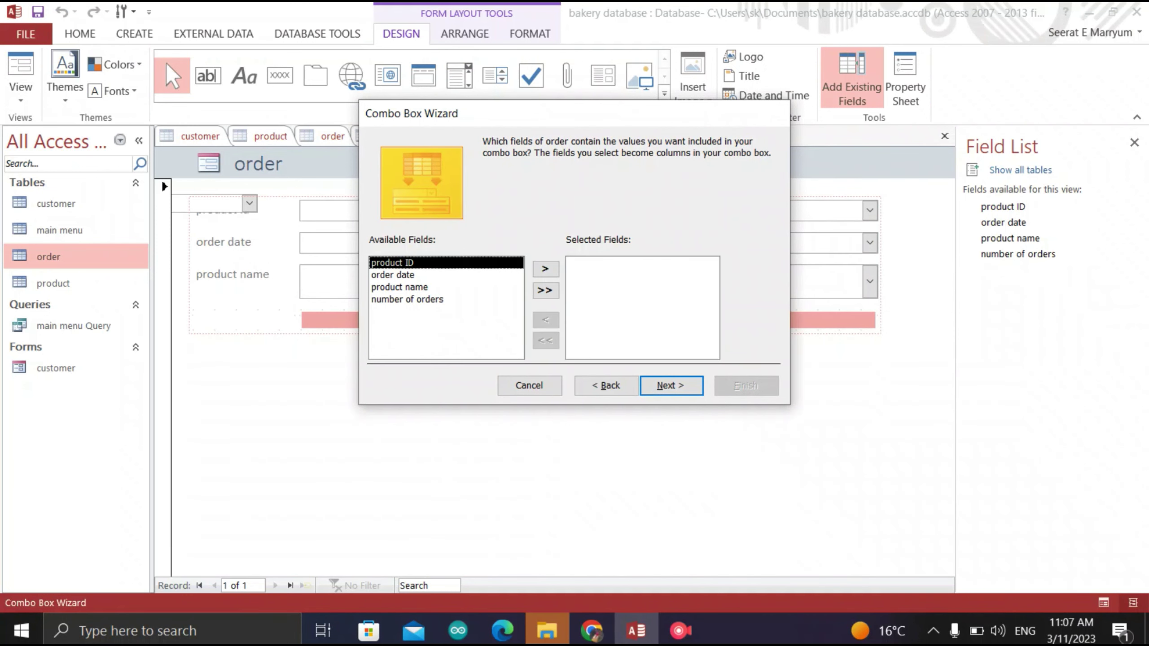
pyautogui.doubleClick(399, 287)
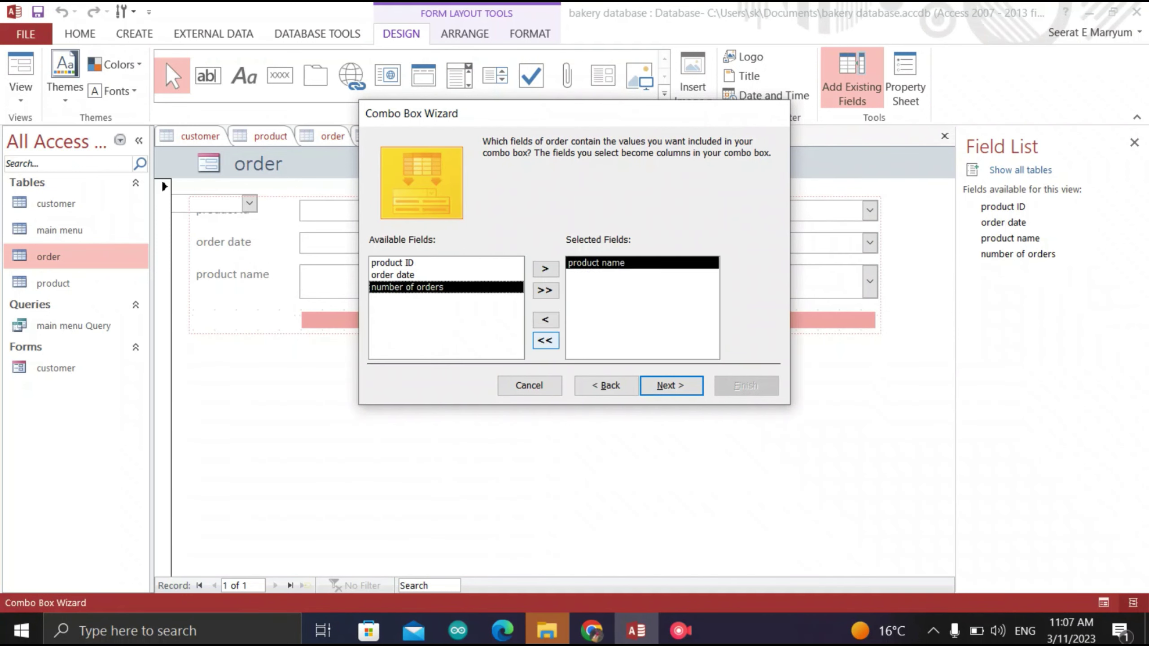
pyautogui.click(545, 320)
pyautogui.doubleClick(406, 299)
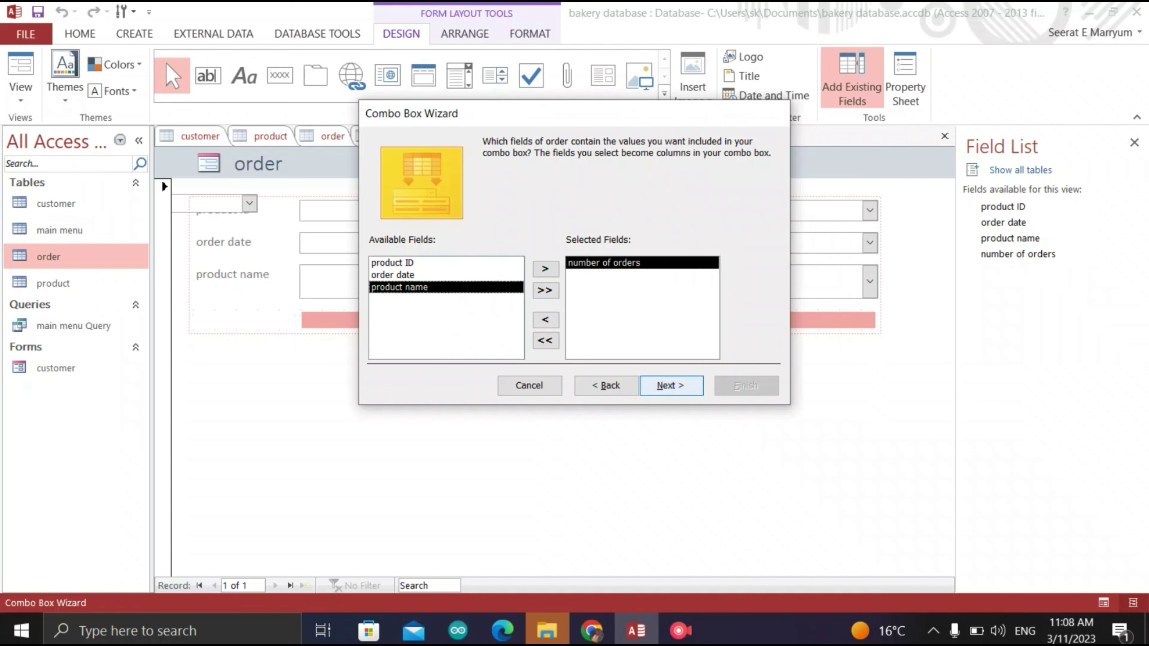
pyautogui.click(671, 385)
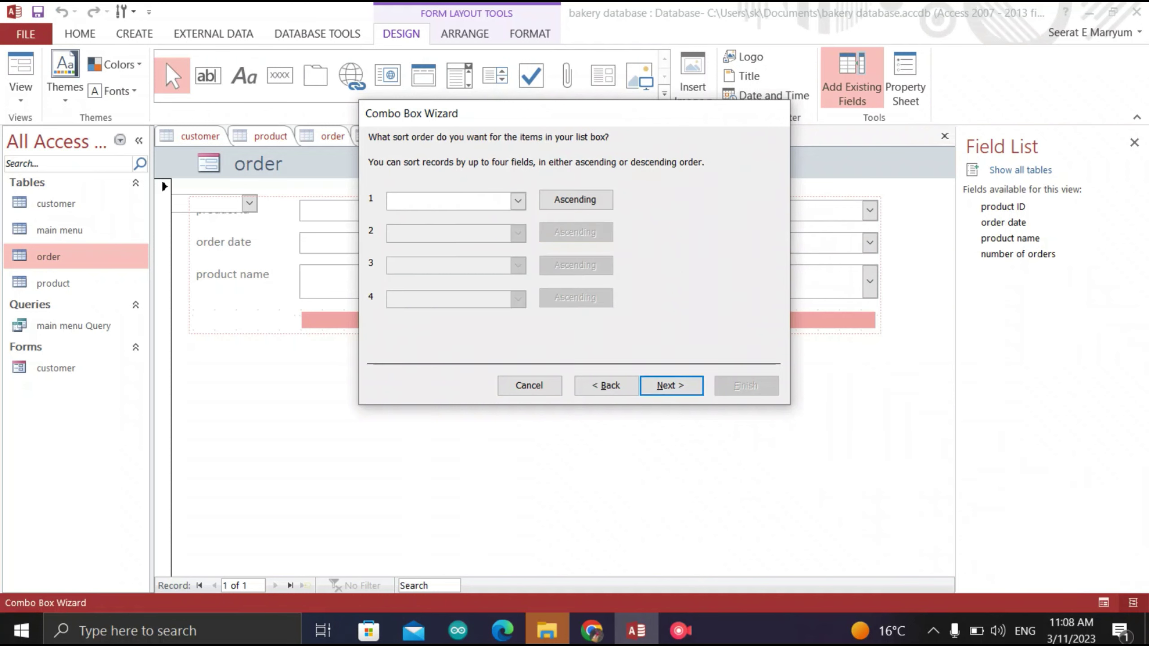
pyautogui.click(518, 201)
pyautogui.click(430, 243)
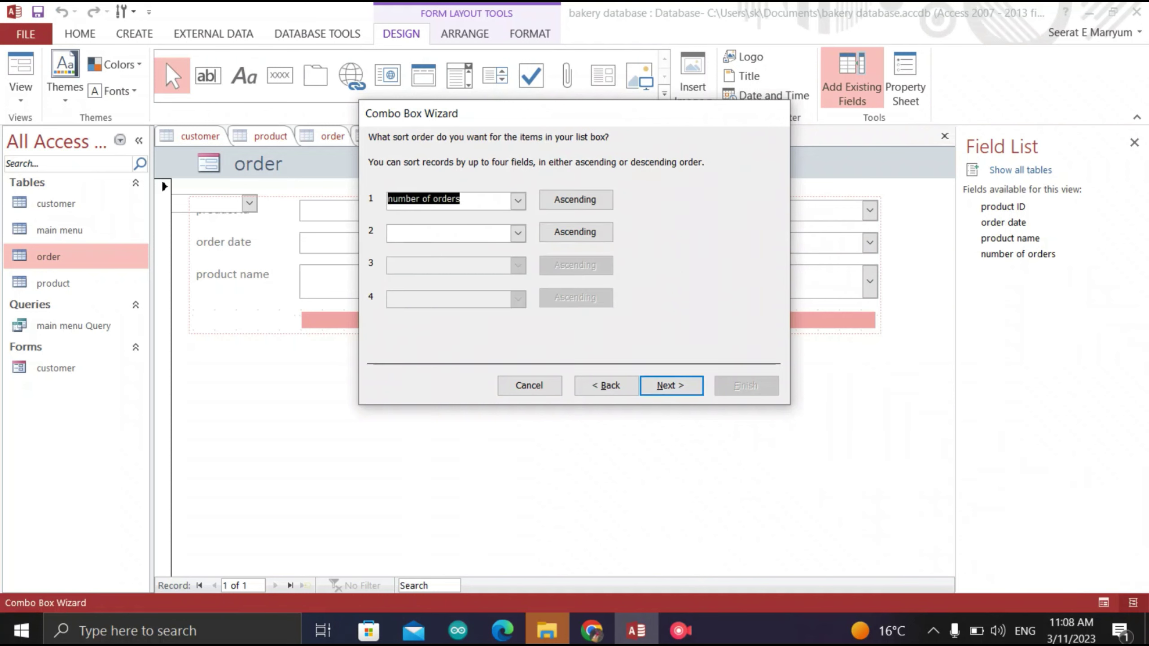
pyautogui.click(672, 385)
pyautogui.click(671, 385)
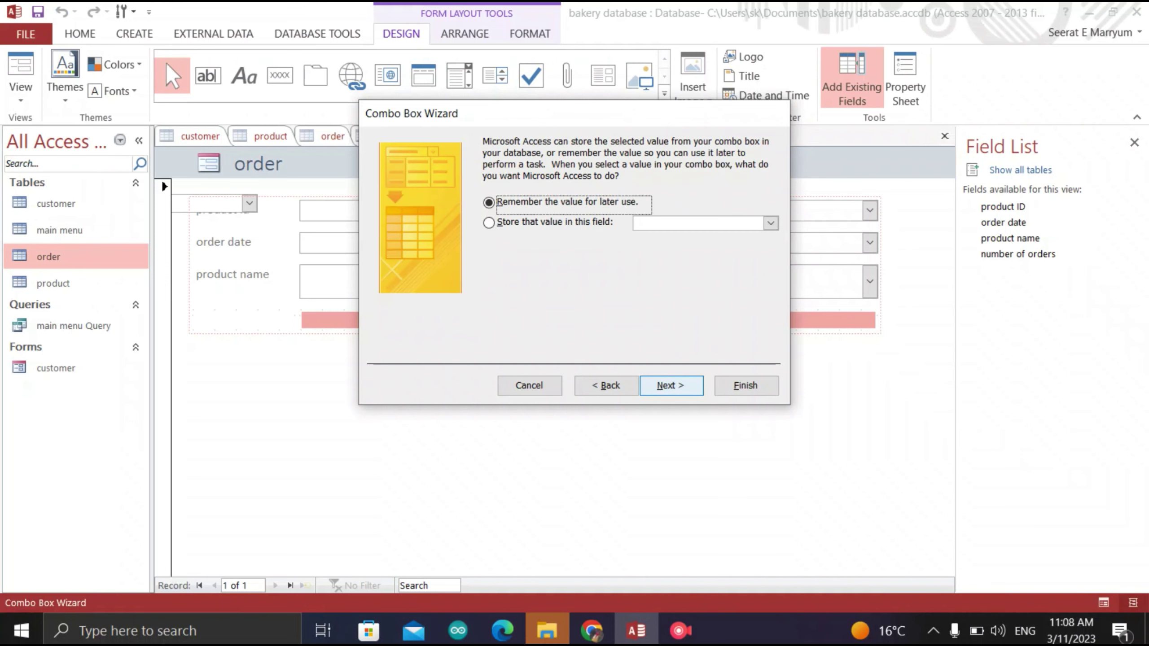
# Store the combo box value in the number of orders field and label the combo box "number of orders"
pyautogui.click(489, 222)
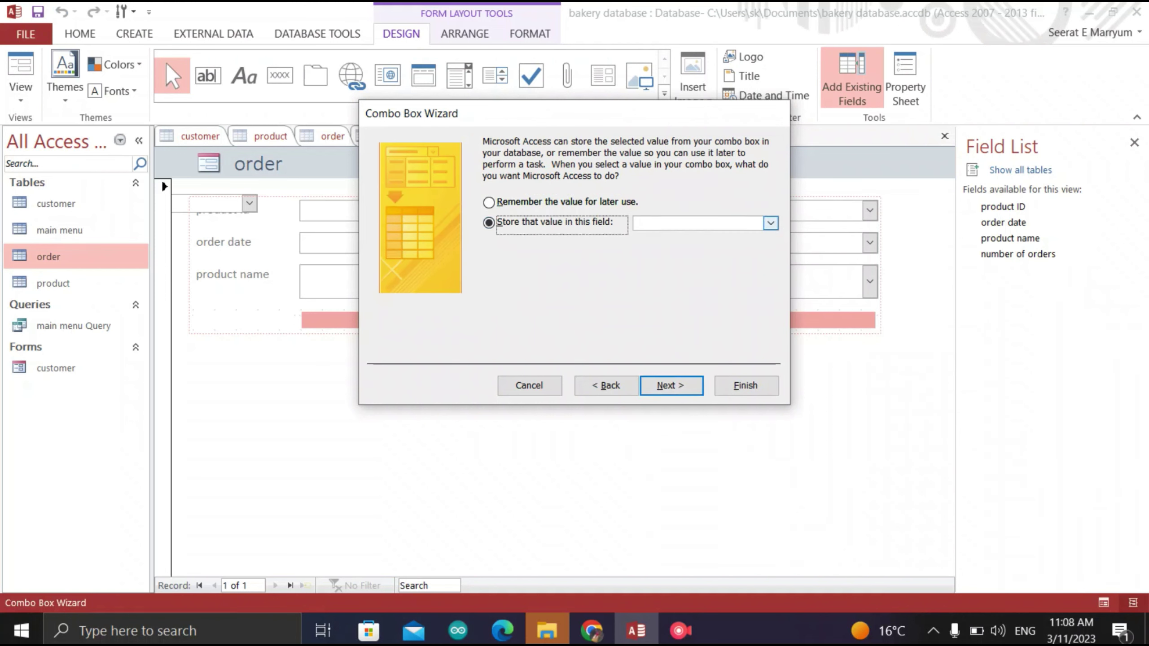
pyautogui.click(770, 223)
pyautogui.click(670, 275)
pyautogui.press('Return')
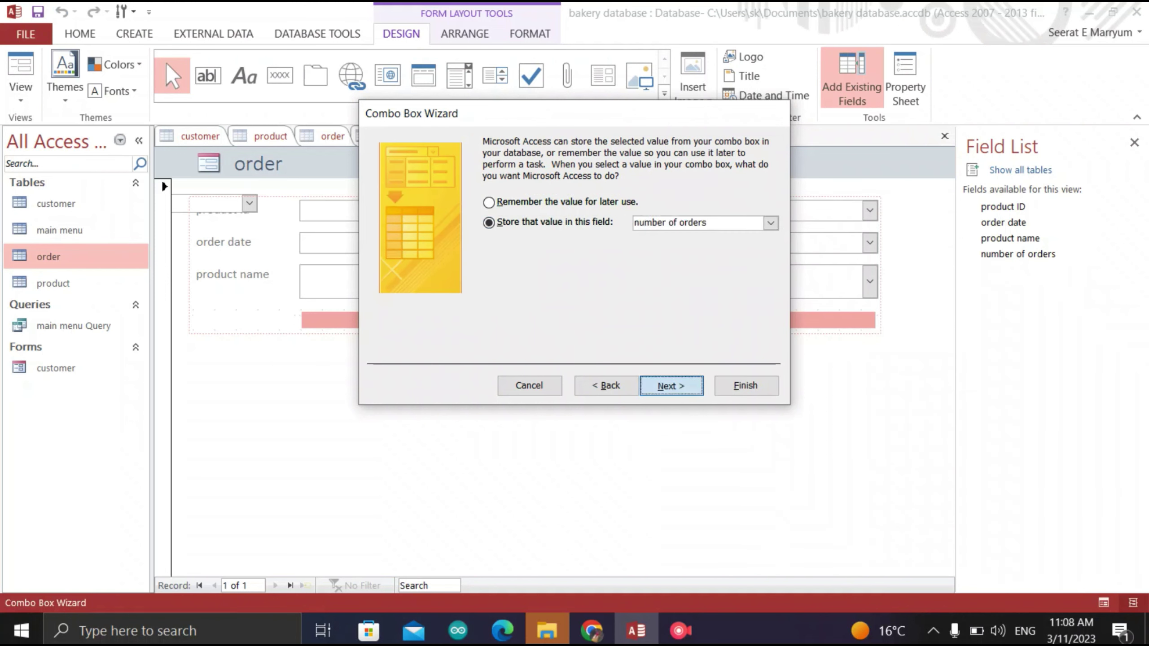
pyautogui.write('number ')
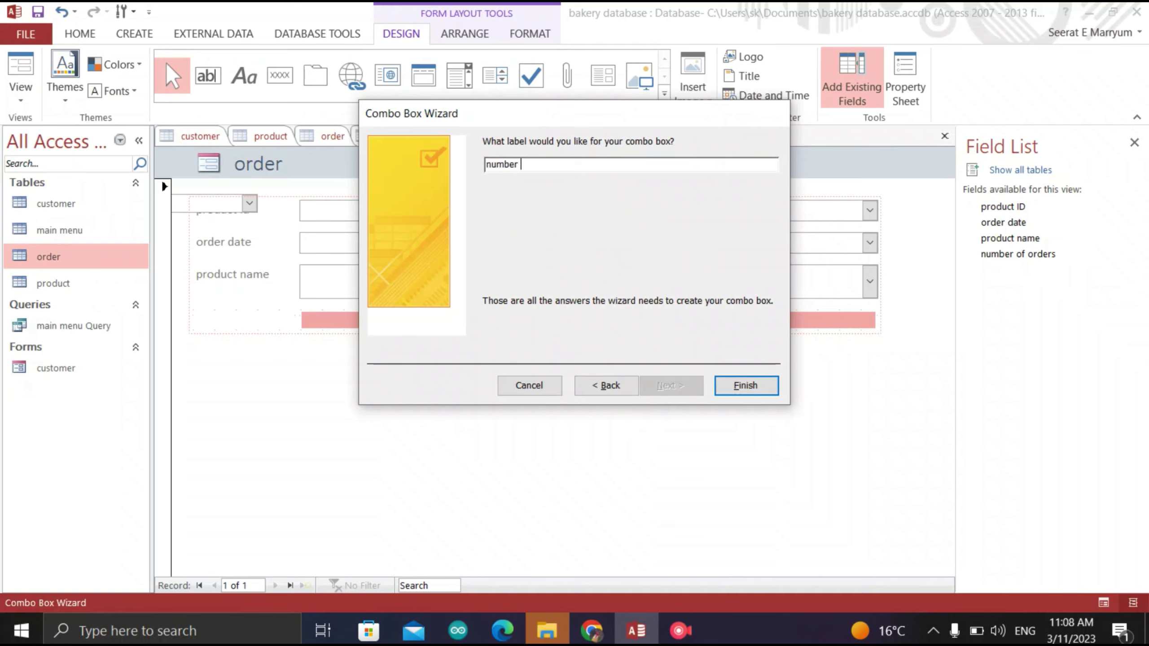
pyautogui.write('of orders')
pyautogui.press('Return')
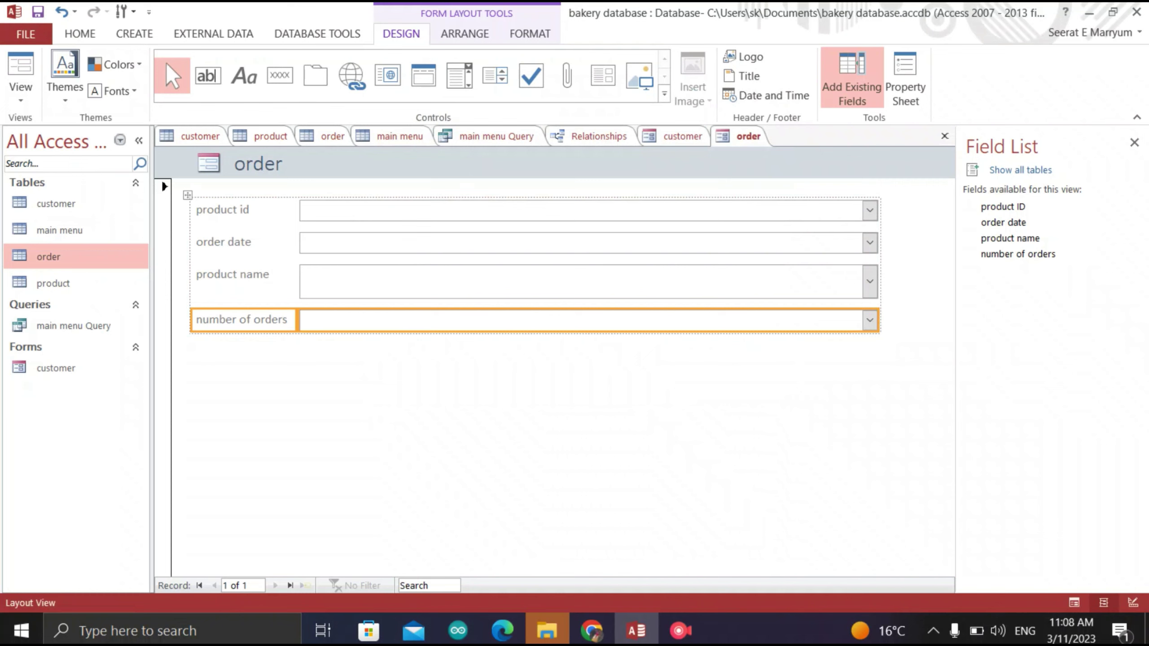
# Save the form under the name "order" and switch it to Form View
pyautogui.hotkey('ctrl', 's')
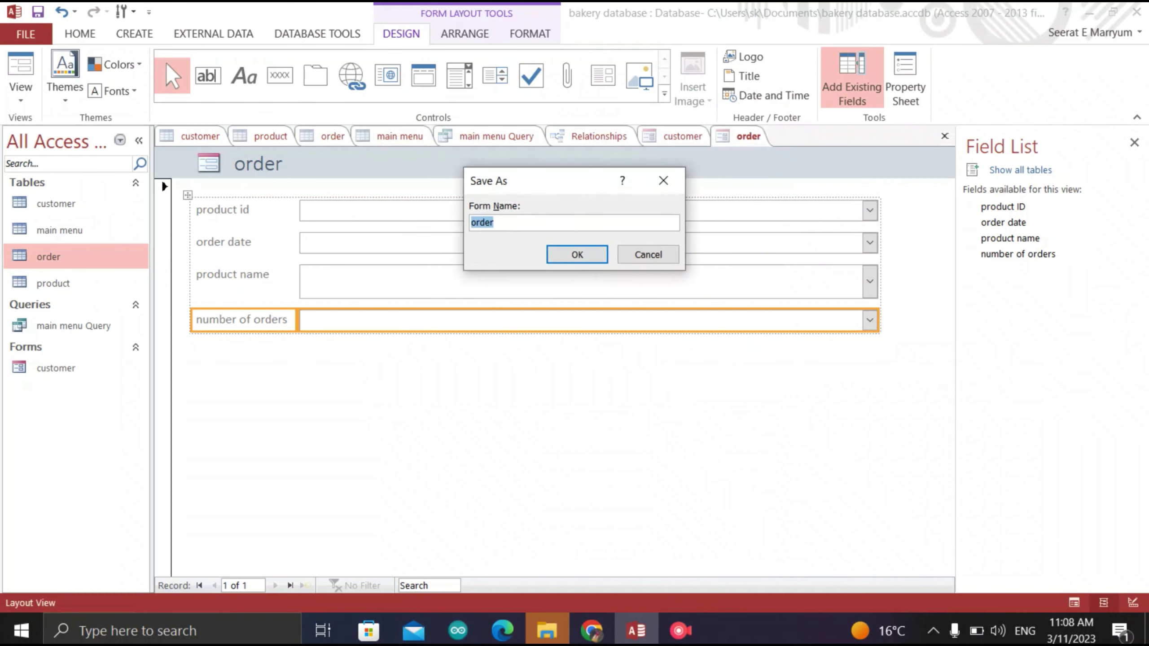
pyautogui.press('Return')
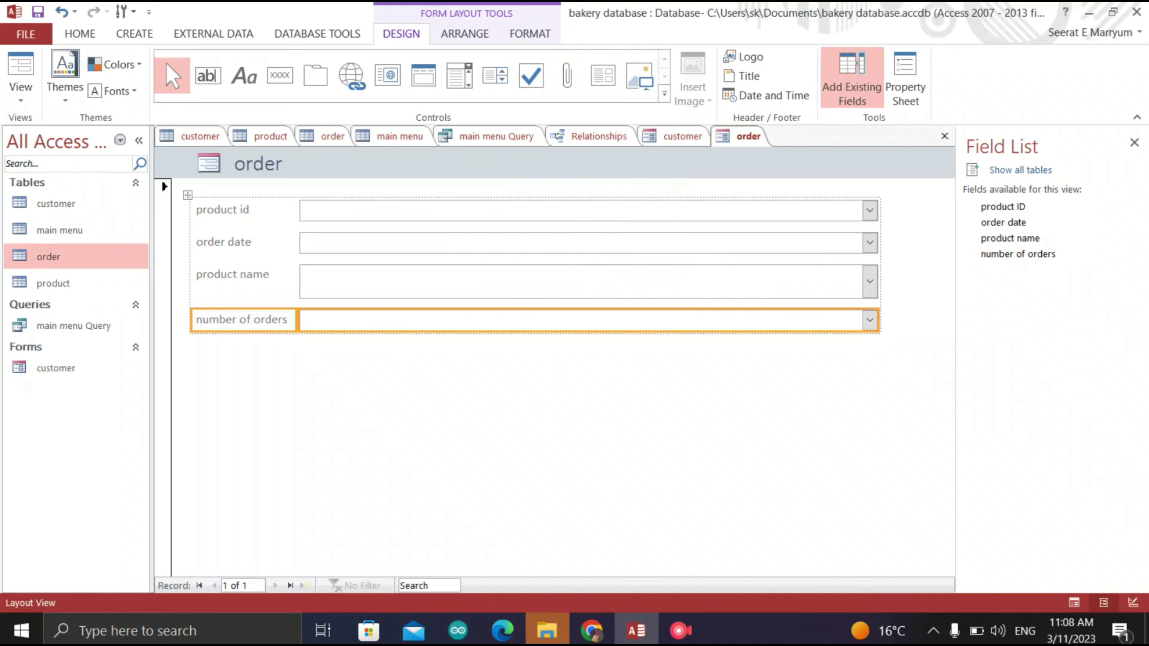
pyautogui.click(20, 97)
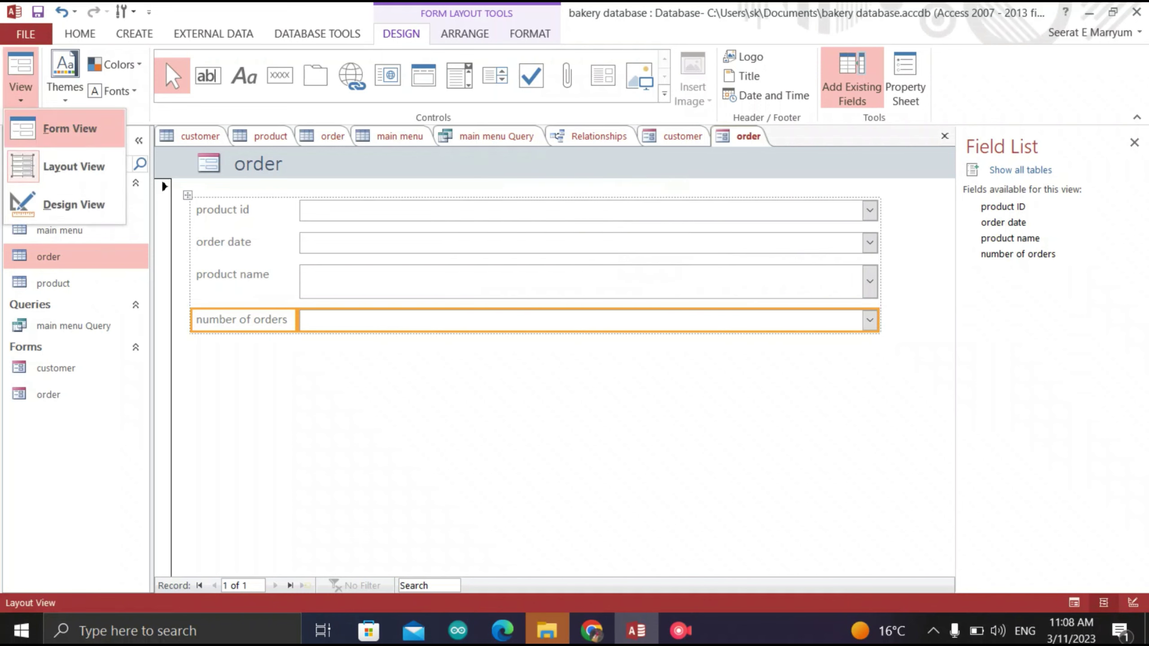
pyautogui.click(68, 120)
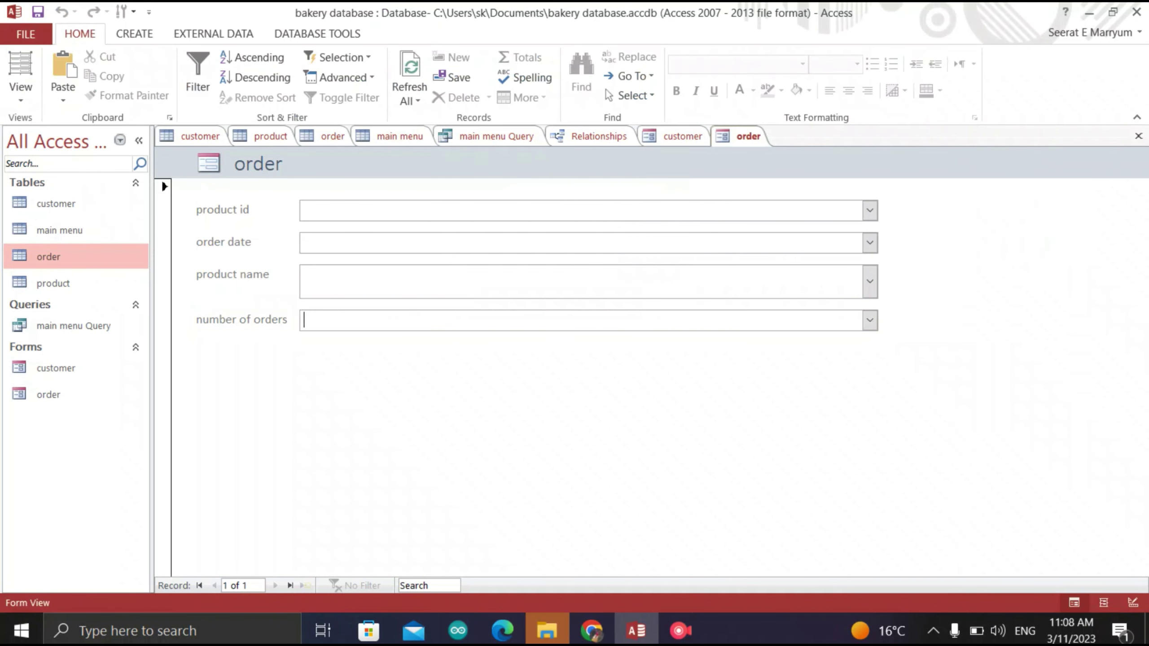
# Create a form from the product table and delete its customers and order subform
pyautogui.press('Down')
pyautogui.press('Return')
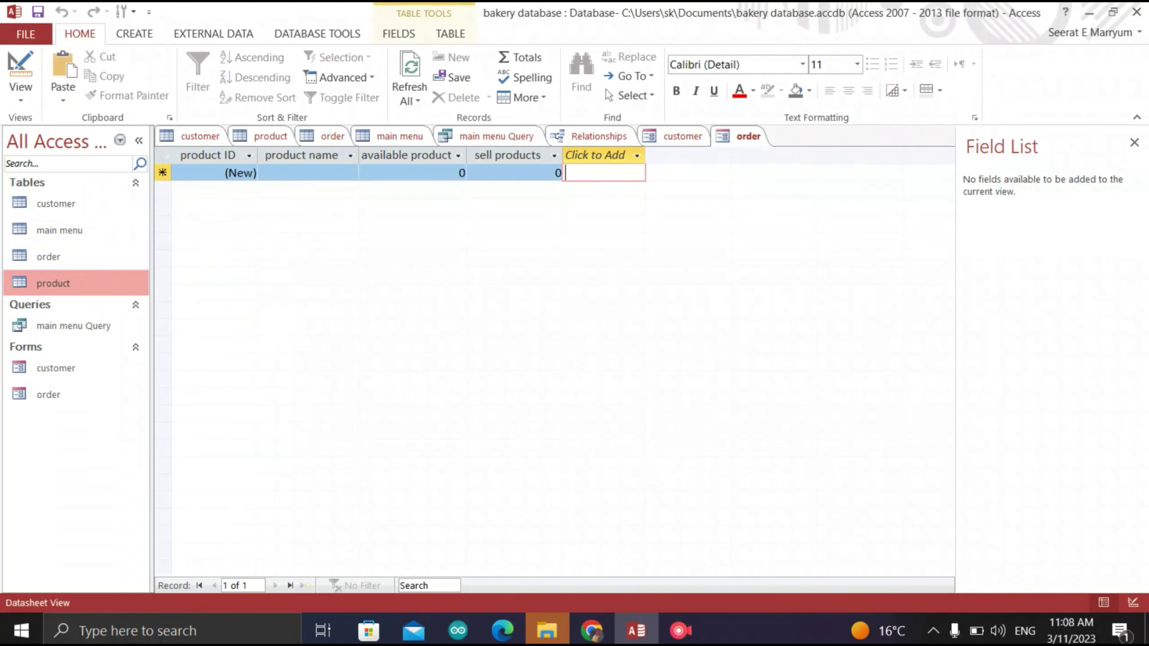
pyautogui.click(134, 34)
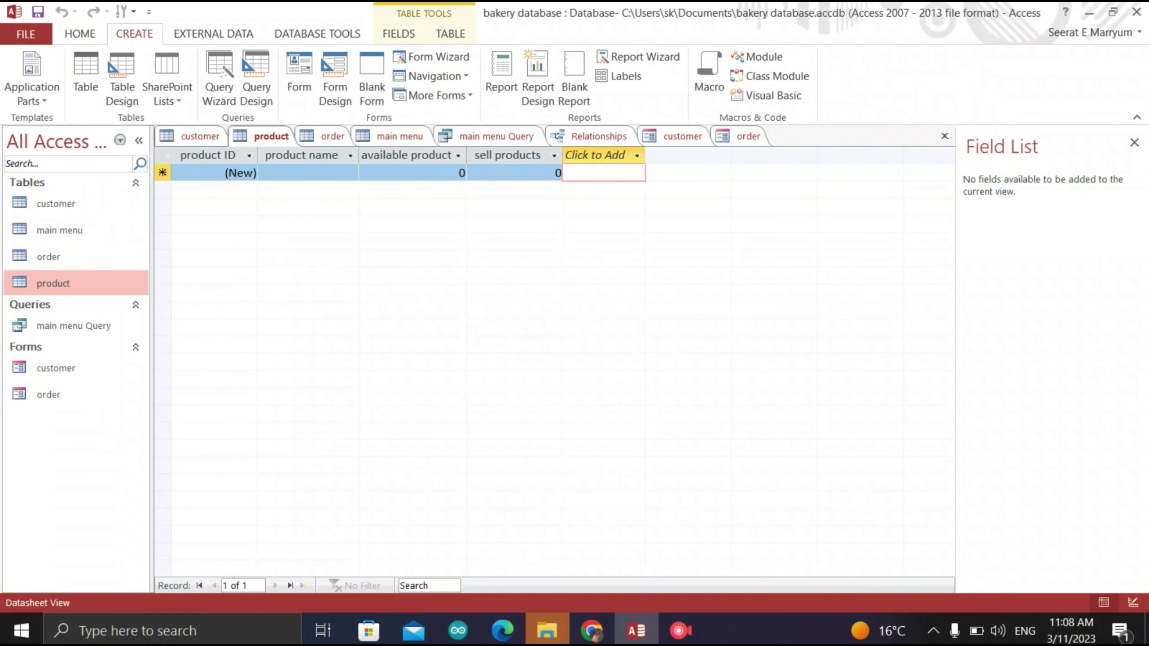
pyautogui.click(299, 76)
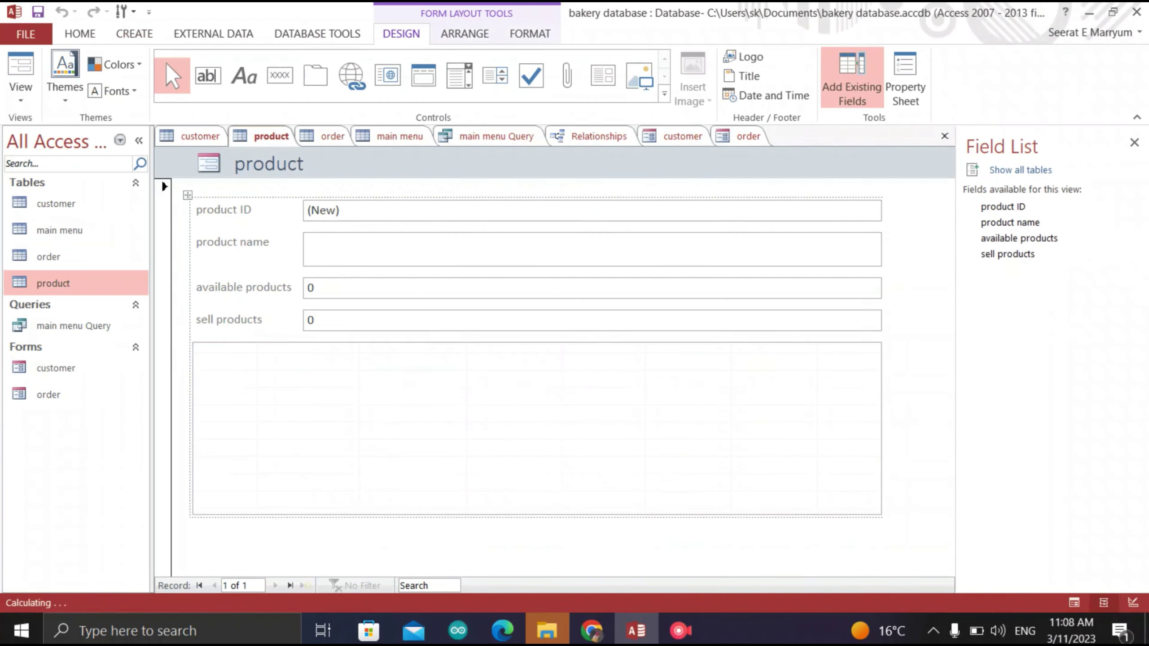
pyautogui.click(537, 428)
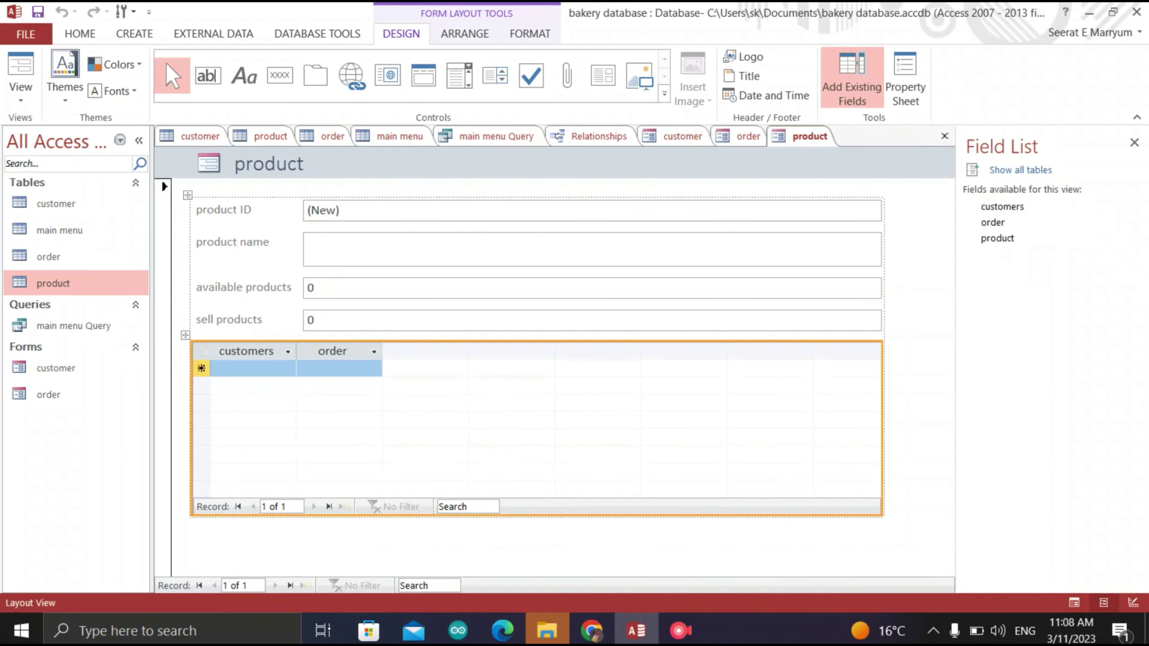
pyautogui.press('Delete')
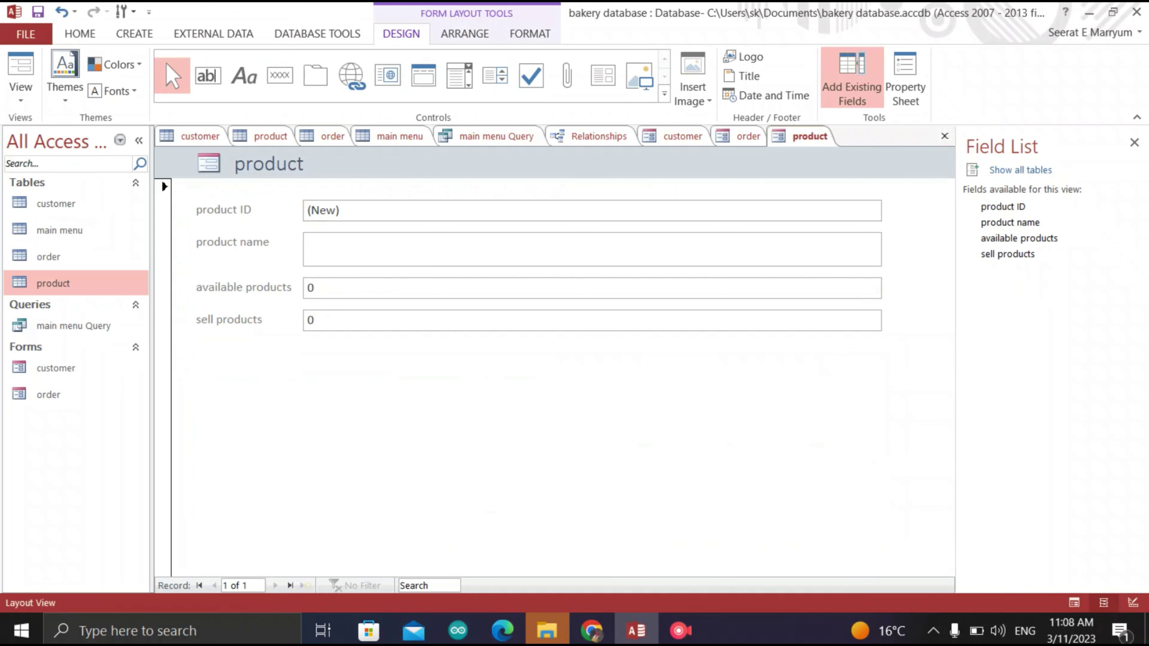
# Delete the product ID control from the product form and start a table-based combo box in its place
pyautogui.click(591, 210)
pyautogui.press('Delete')
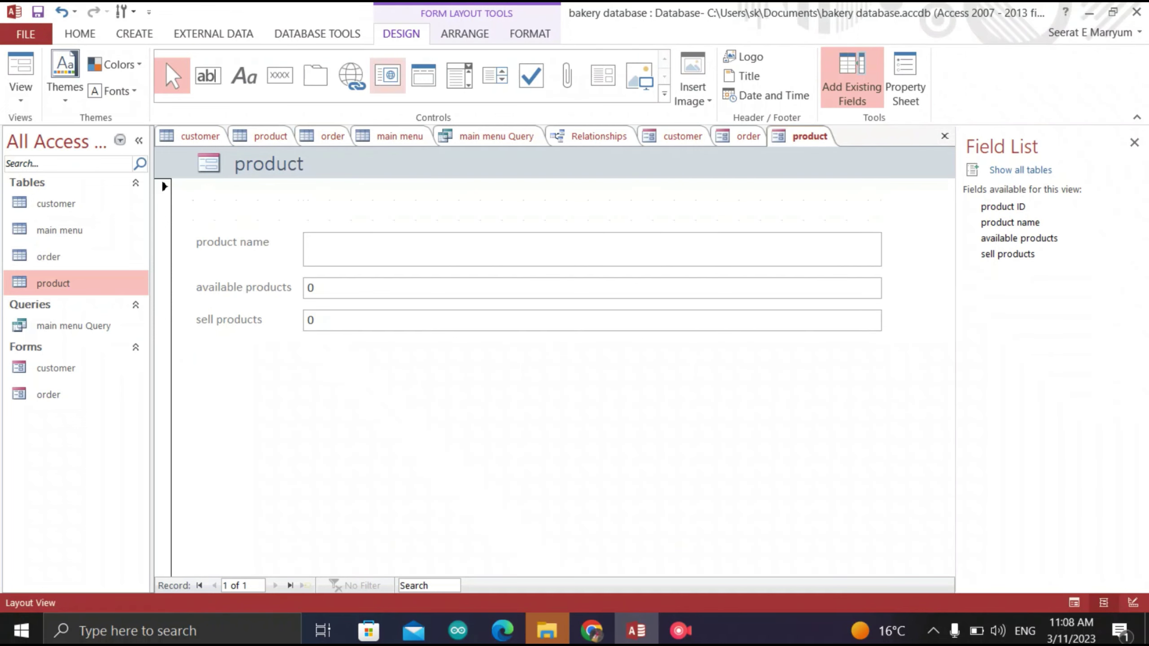
pyautogui.click(460, 76)
pyautogui.click(588, 199)
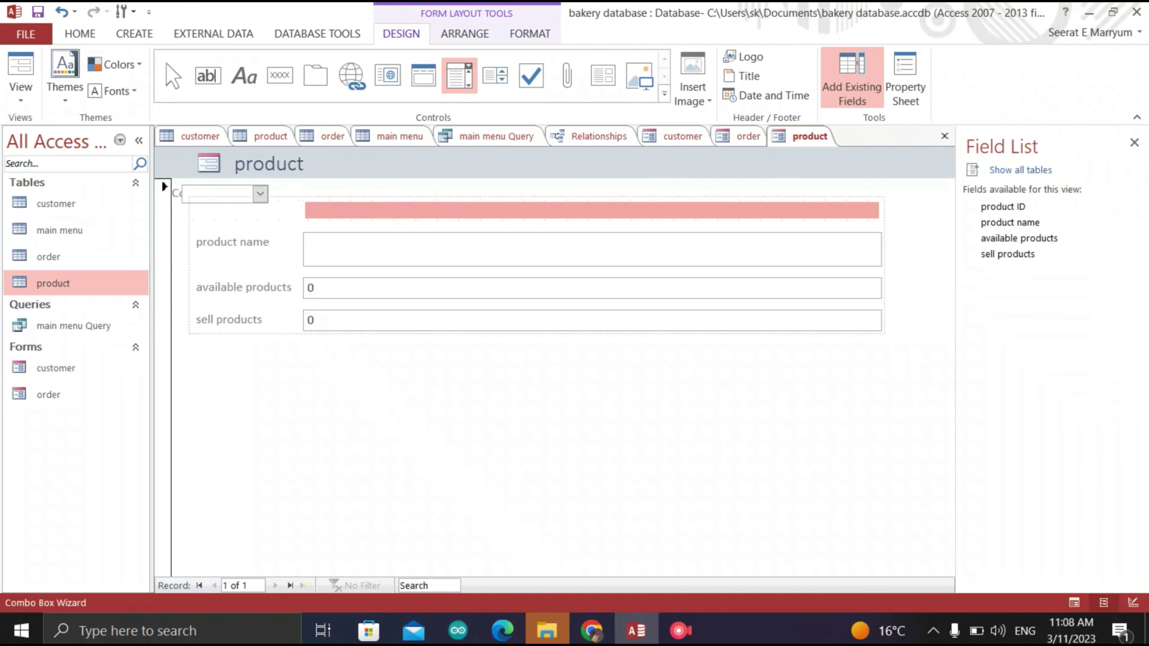
pyautogui.click(672, 385)
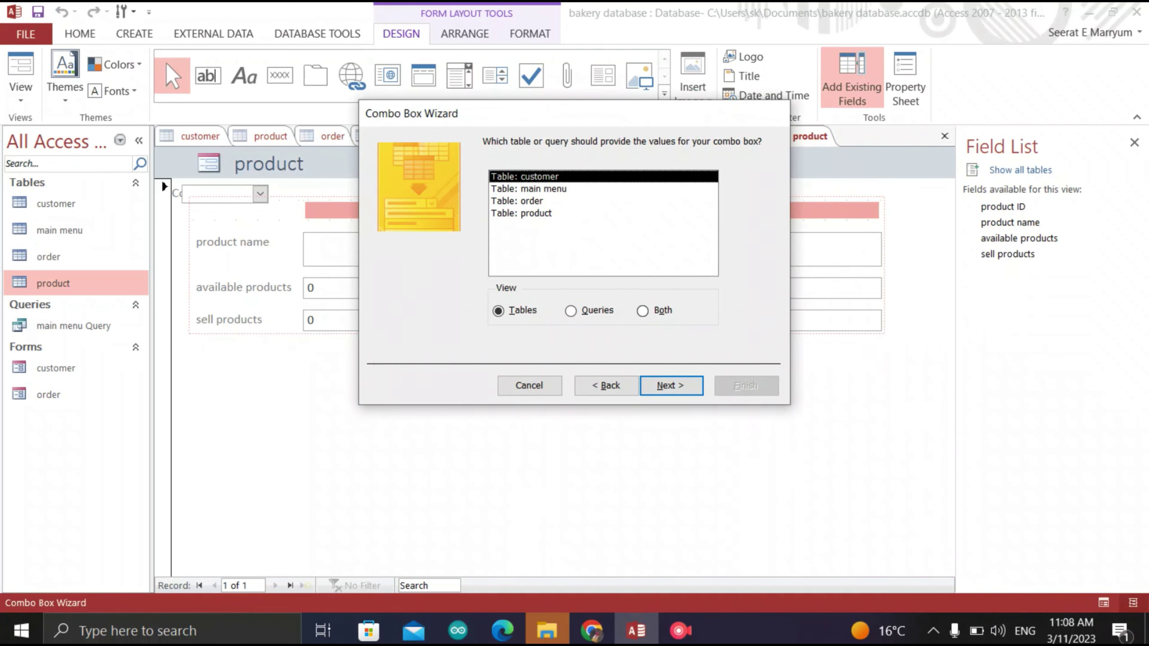
# Fill the combo box from the product table's product ID field, sorted ascending by product ID, with the default column width
pyautogui.doubleClick(522, 213)
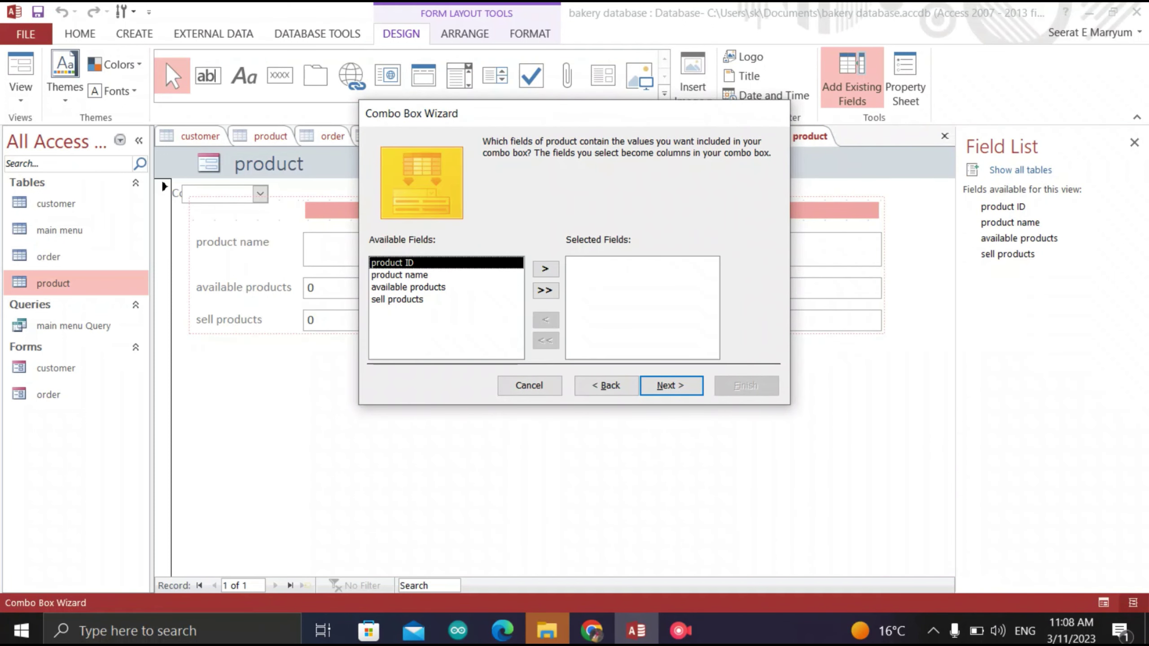
pyautogui.click(545, 269)
pyautogui.click(671, 385)
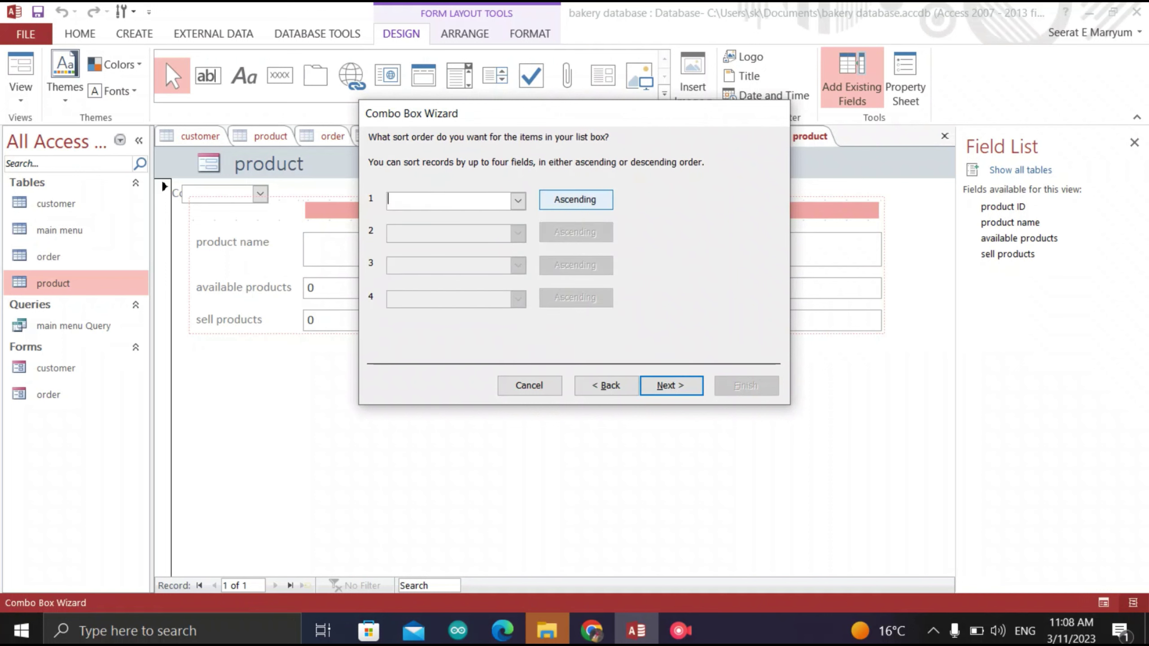
pyautogui.click(517, 201)
pyautogui.click(448, 229)
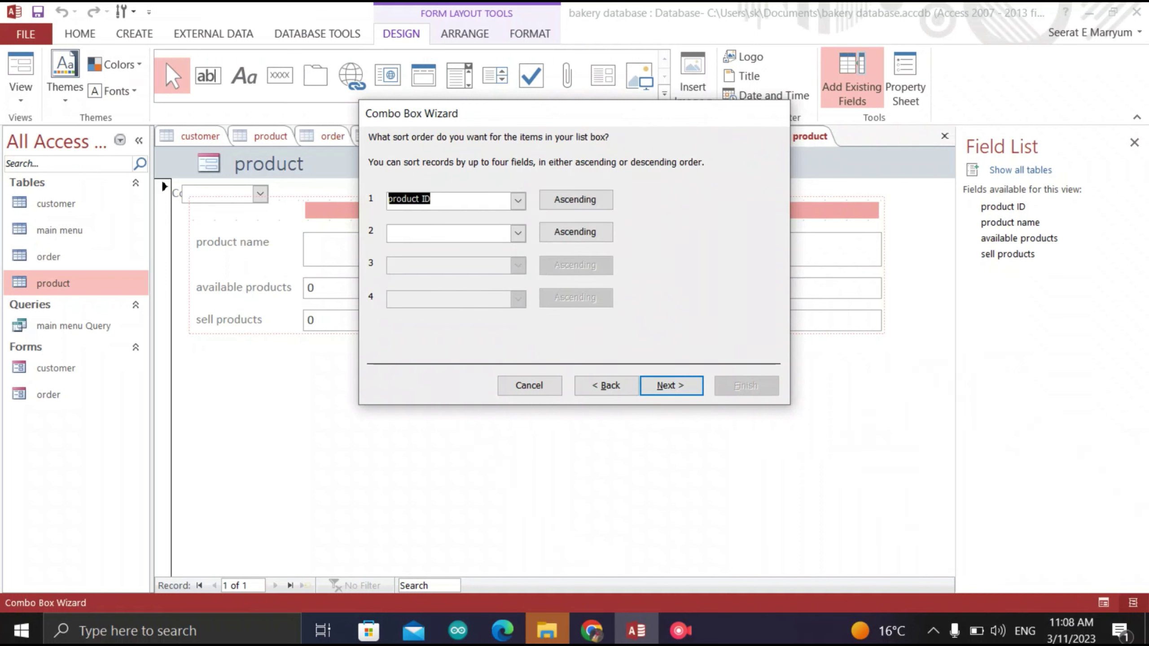
pyautogui.click(671, 385)
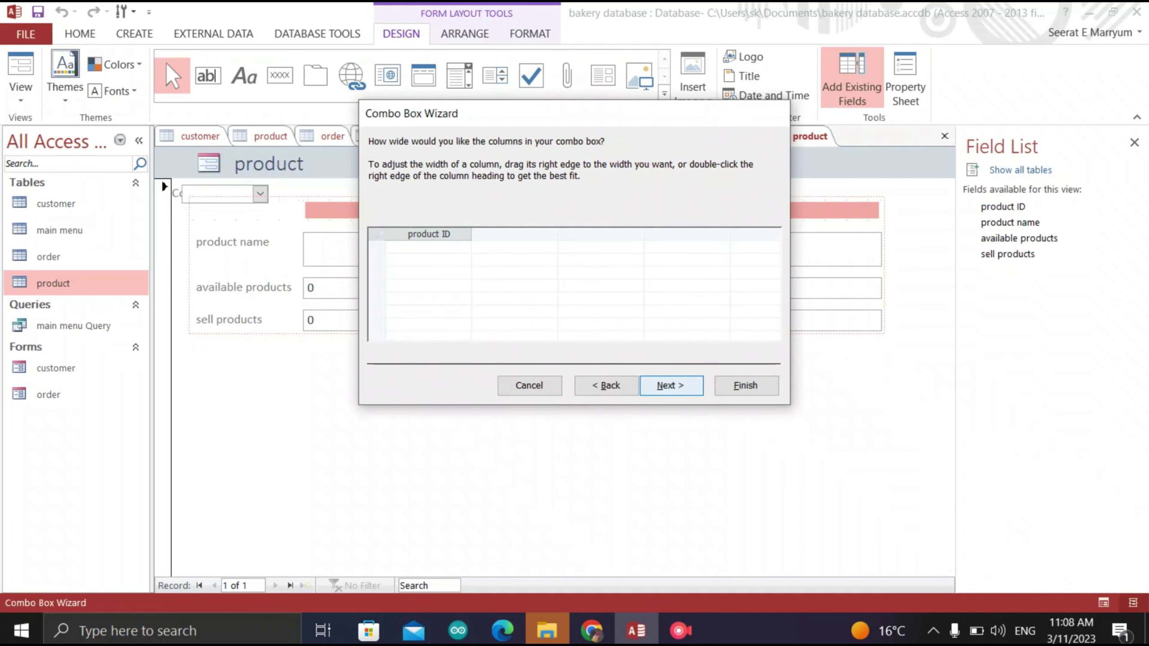
pyautogui.click(672, 385)
# Store the combo box value in the product ID field and label the combo box "product id"
pyautogui.click(489, 222)
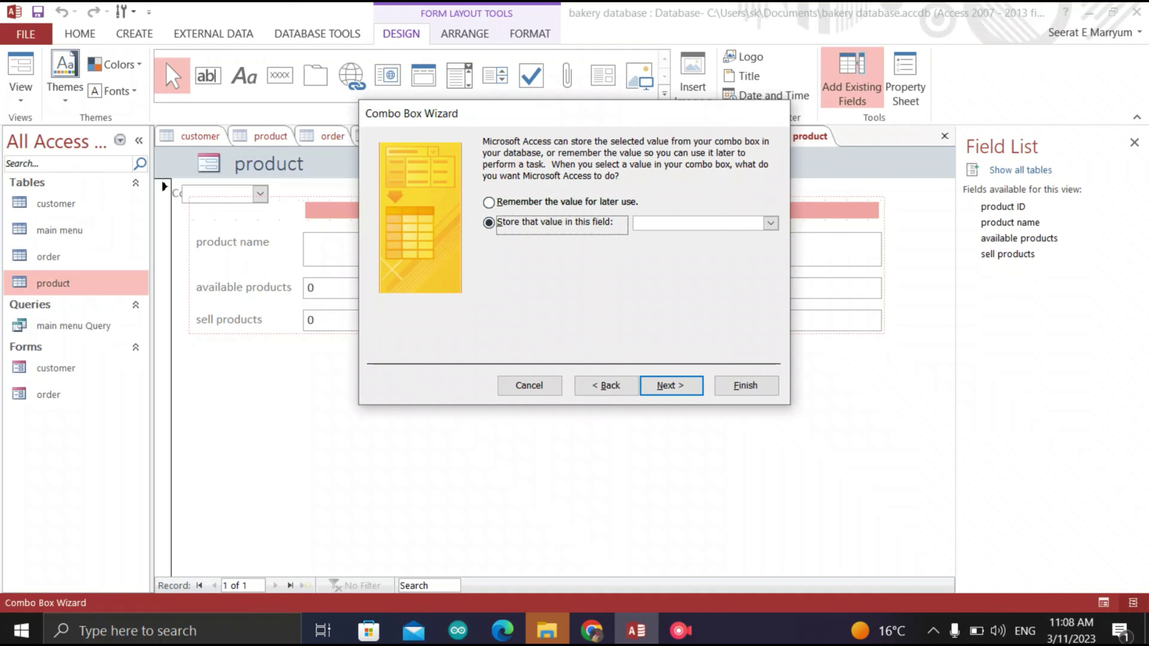
pyautogui.click(771, 223)
pyautogui.click(657, 237)
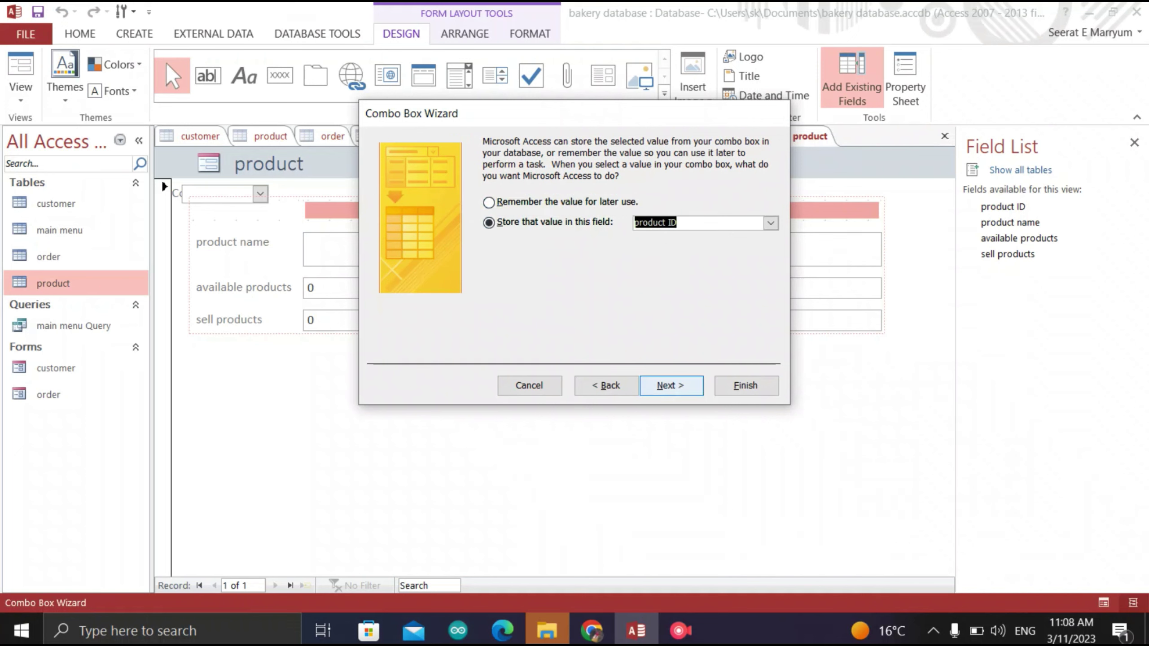
pyautogui.click(672, 385)
pyautogui.write('pr')
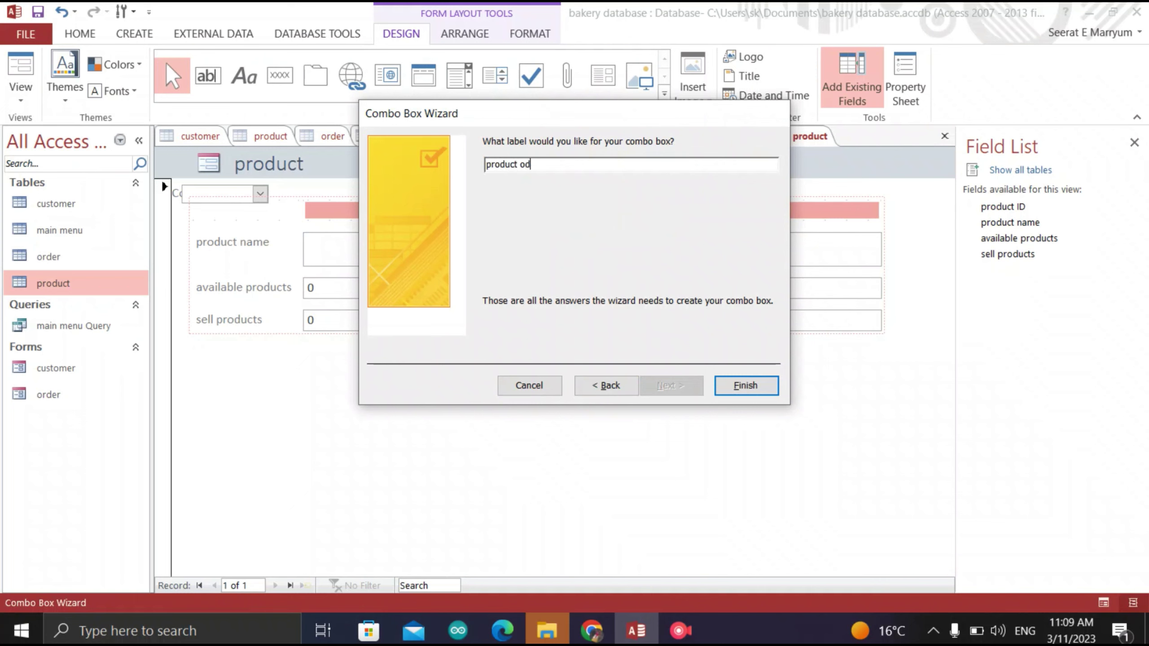
pyautogui.write('oduct od')
pyautogui.press('BackSpace')
pyautogui.press('BackSpace')
pyautogui.write('id')
pyautogui.press('Return')
# Delete the product name control from the product form and start a table-based combo box in its place
pyautogui.click(591, 249)
pyautogui.press('Delete')
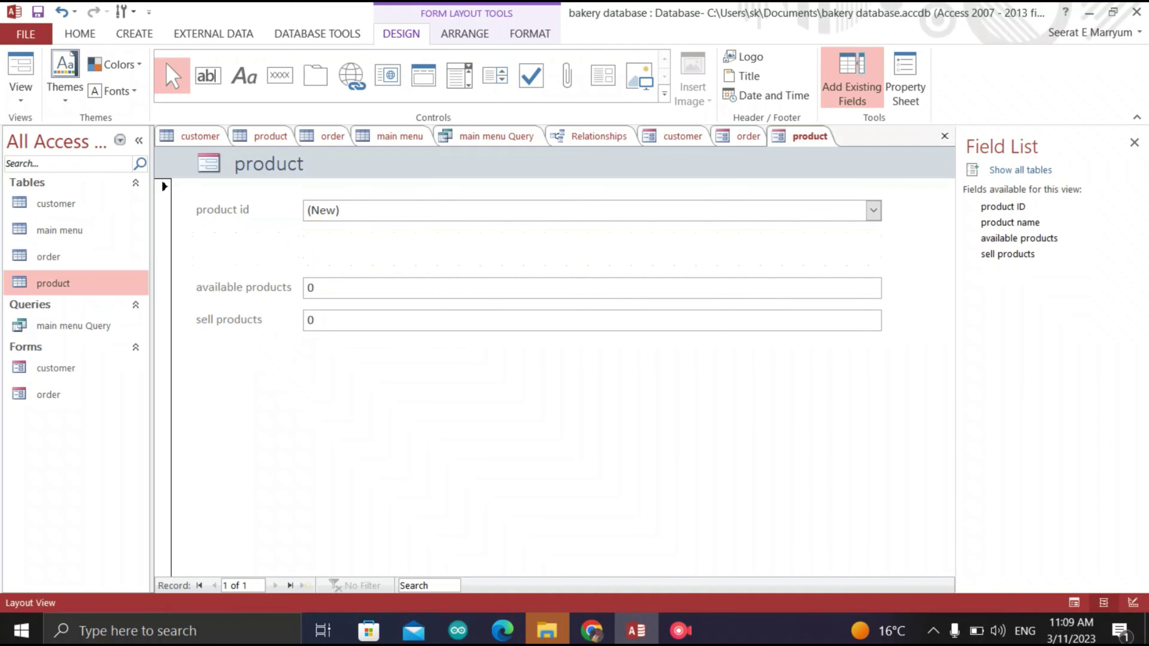
pyautogui.click(460, 75)
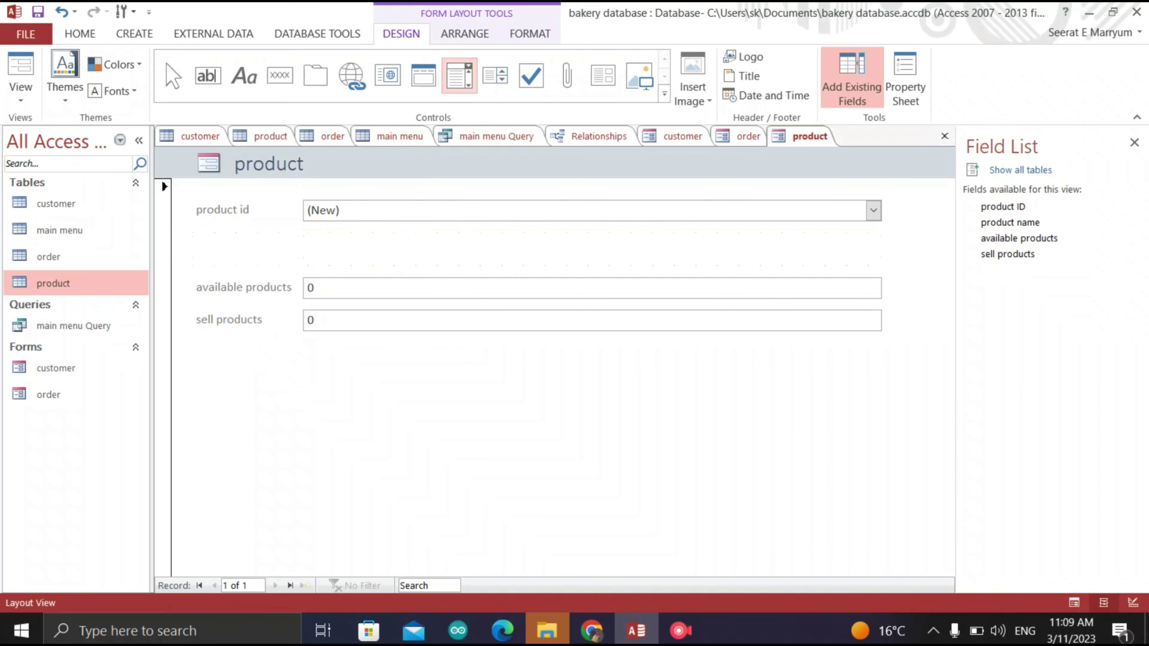
pyautogui.click(588, 249)
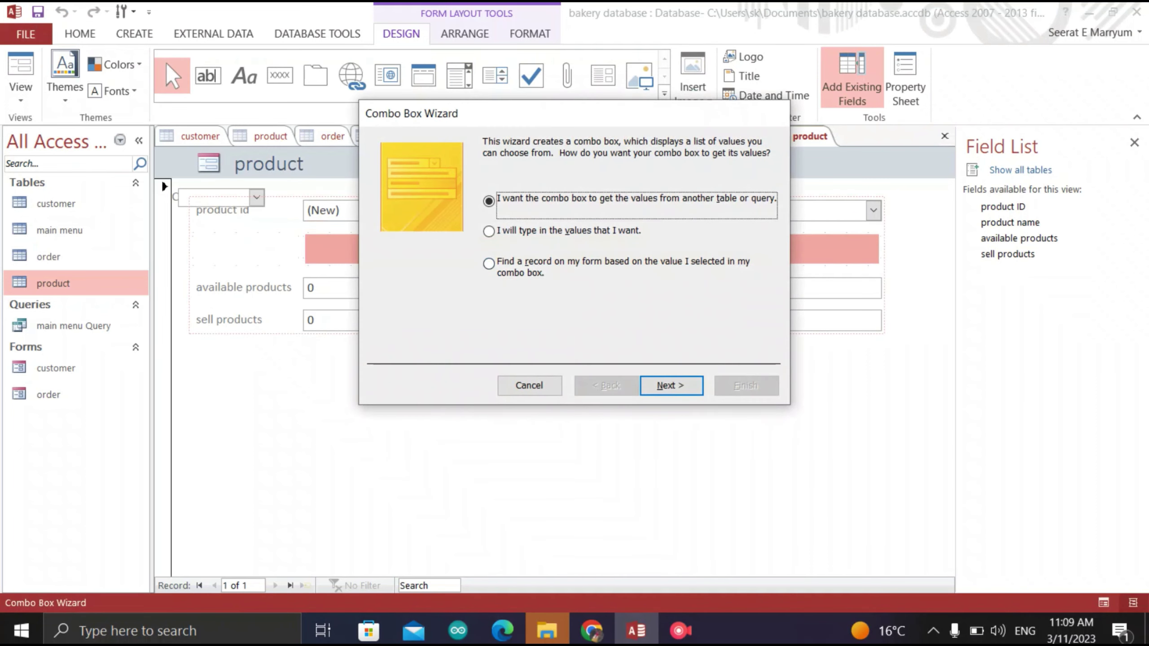
pyautogui.click(672, 385)
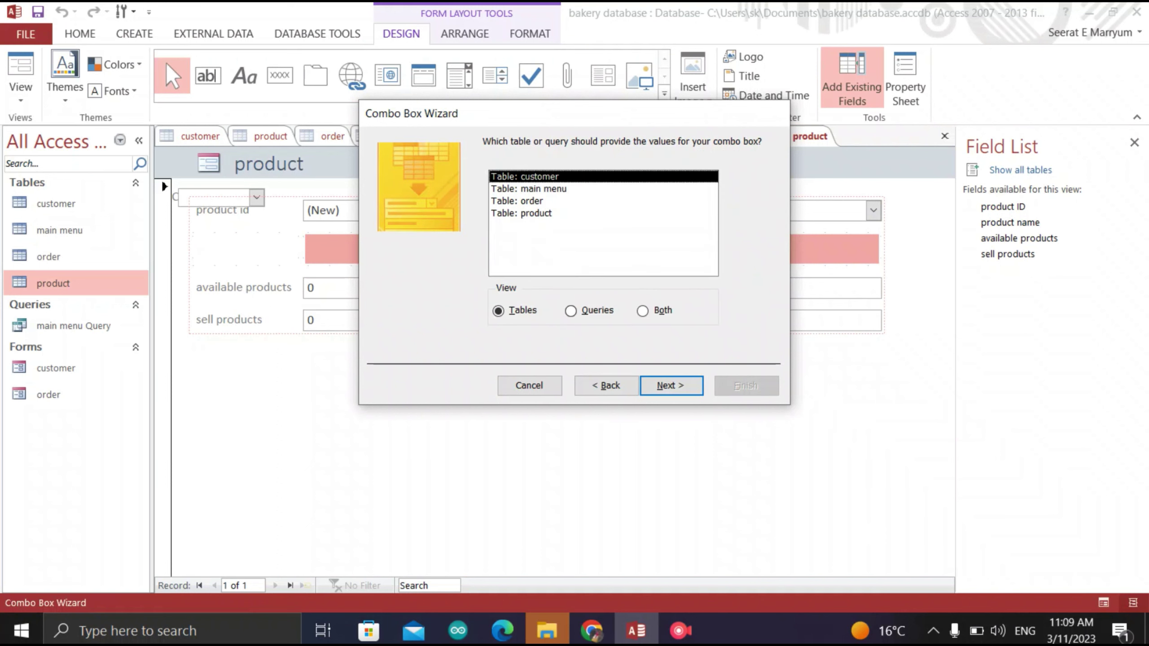
# Choose the product table's product name field as the source of the combo box values
pyautogui.doubleClick(521, 213)
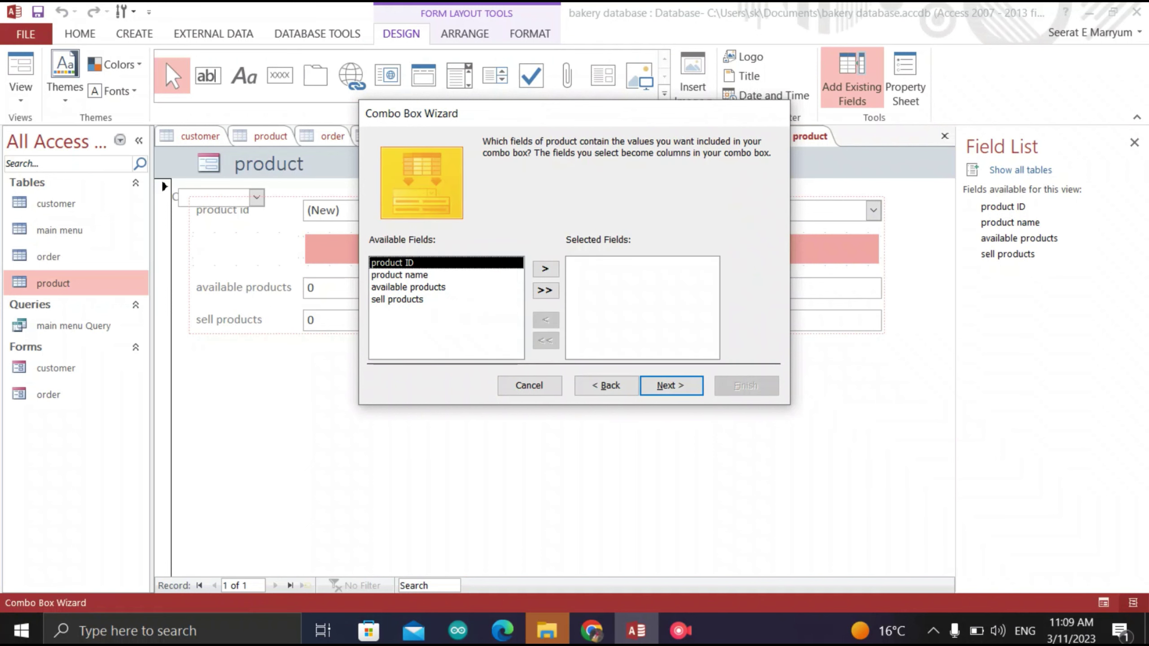
pyautogui.click(407, 287)
pyautogui.doubleClick(399, 274)
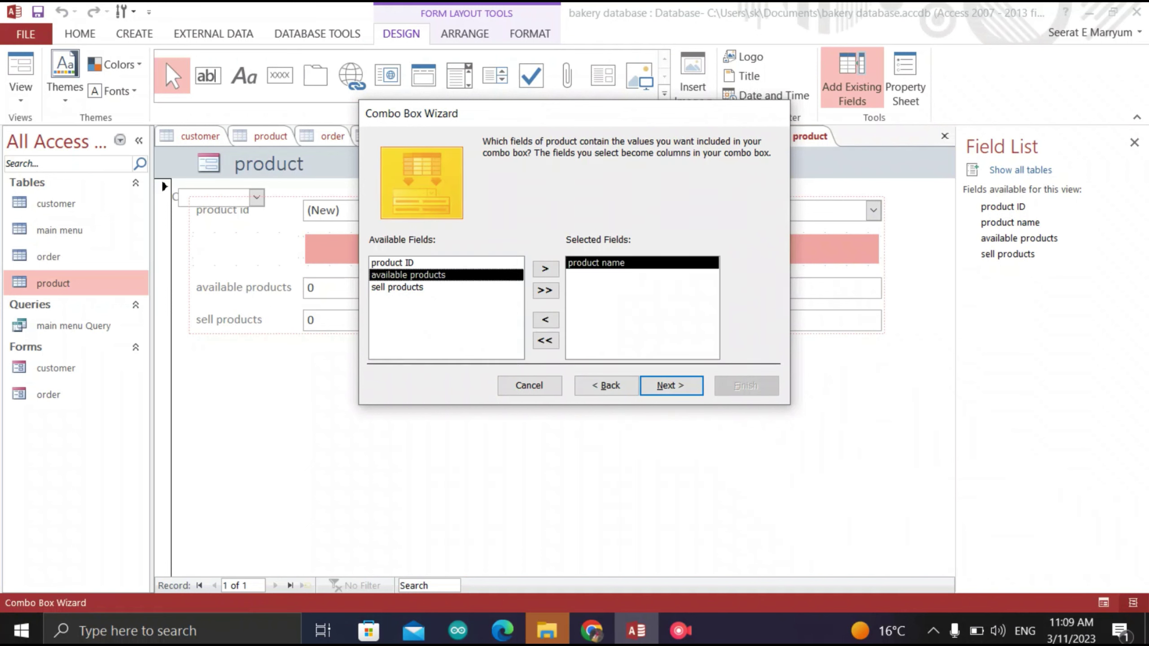
# Sort the combo box's items by product name in ascending order and keep the default column width with the key column hidden
pyautogui.click(671, 385)
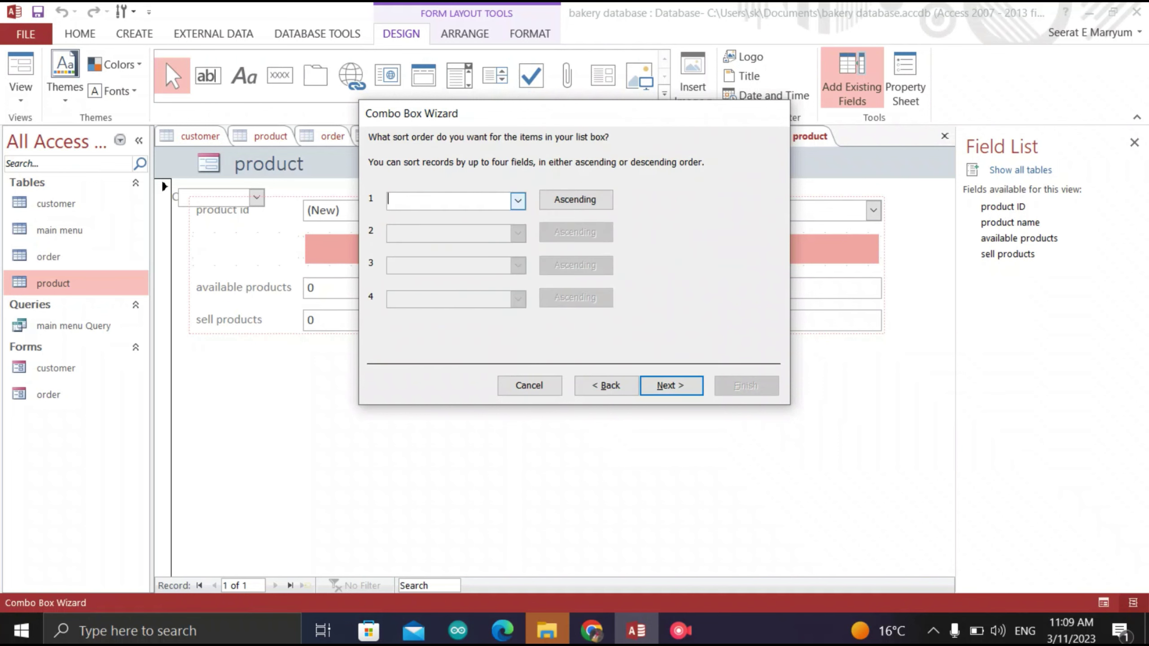
pyautogui.click(517, 200)
pyautogui.click(448, 242)
pyautogui.click(671, 385)
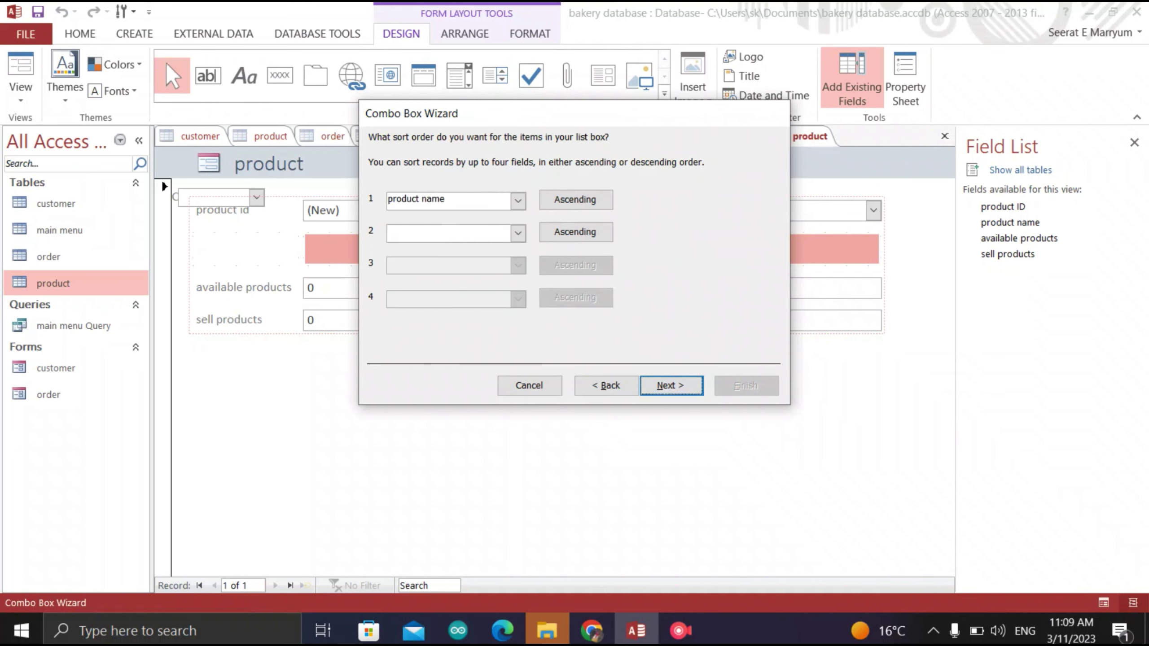
pyautogui.click(672, 386)
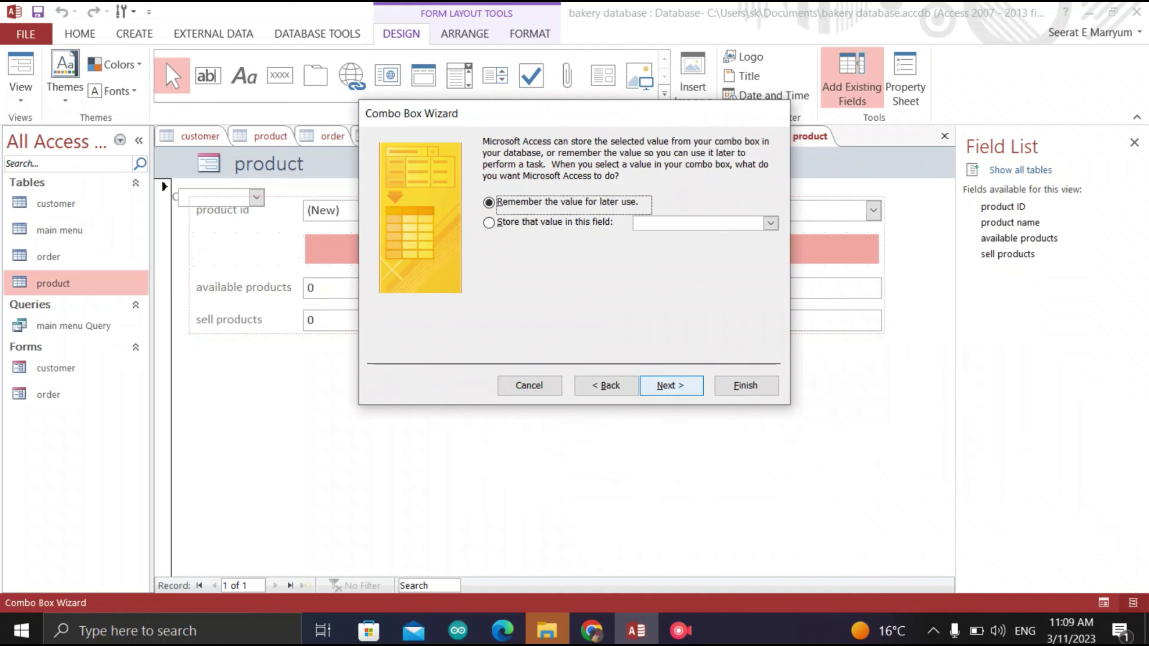
# Store the combo box's value in the product name field, label it "product name" and finish the wizard
pyautogui.click(489, 222)
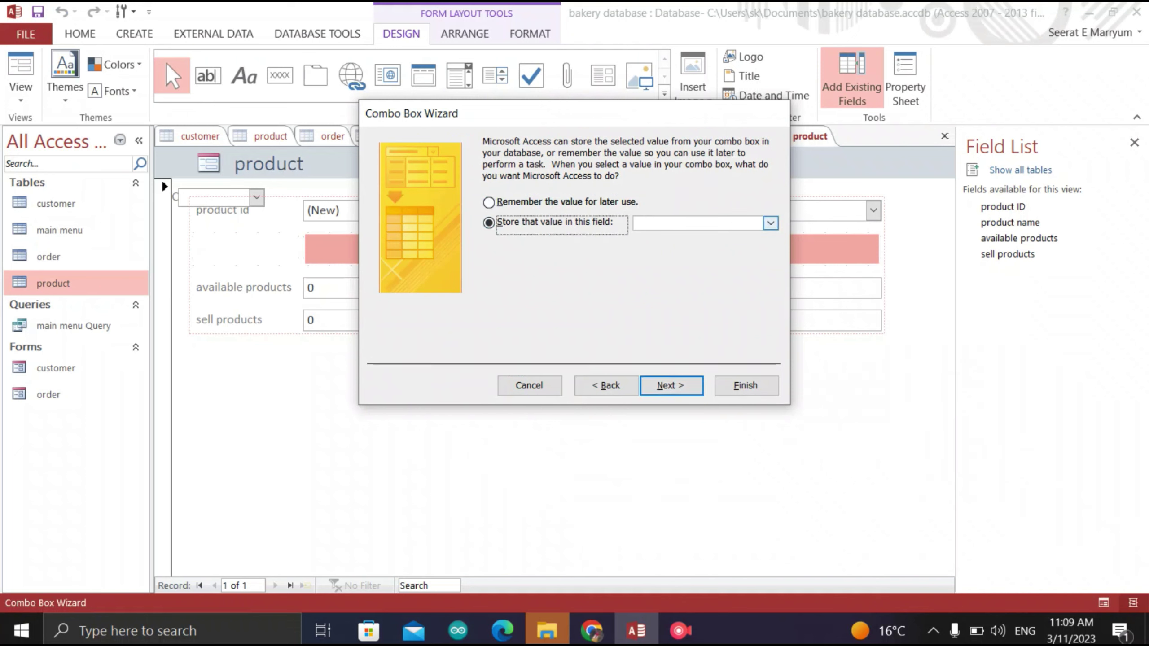
pyautogui.click(771, 223)
pyautogui.click(664, 249)
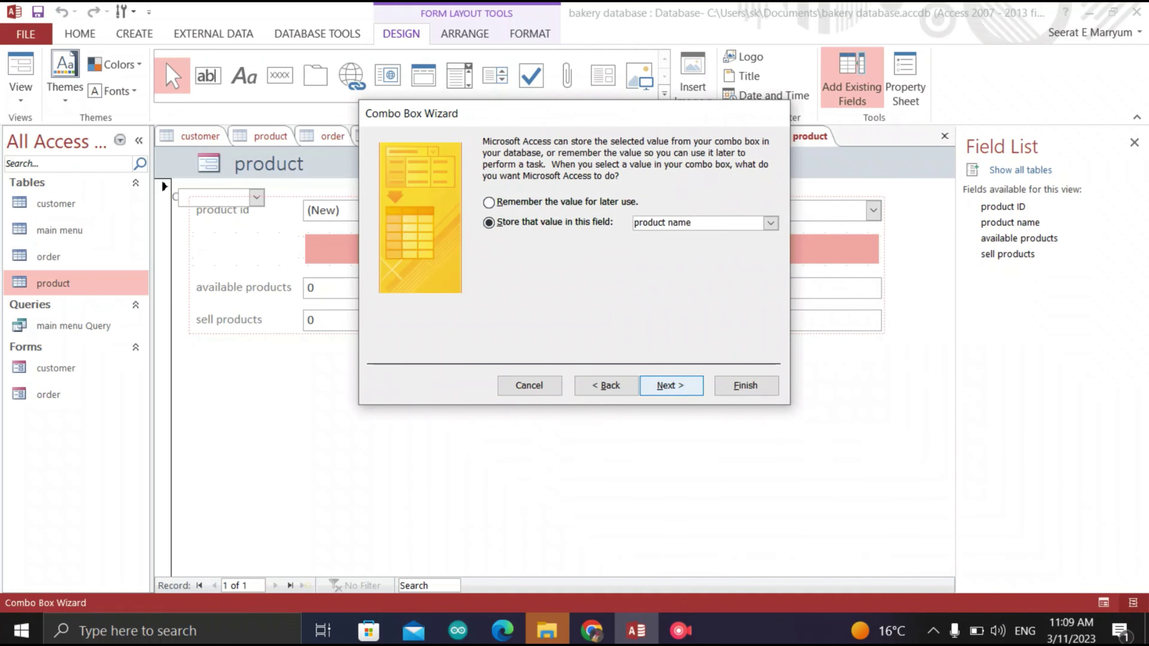
pyautogui.click(672, 385)
pyautogui.write('product name')
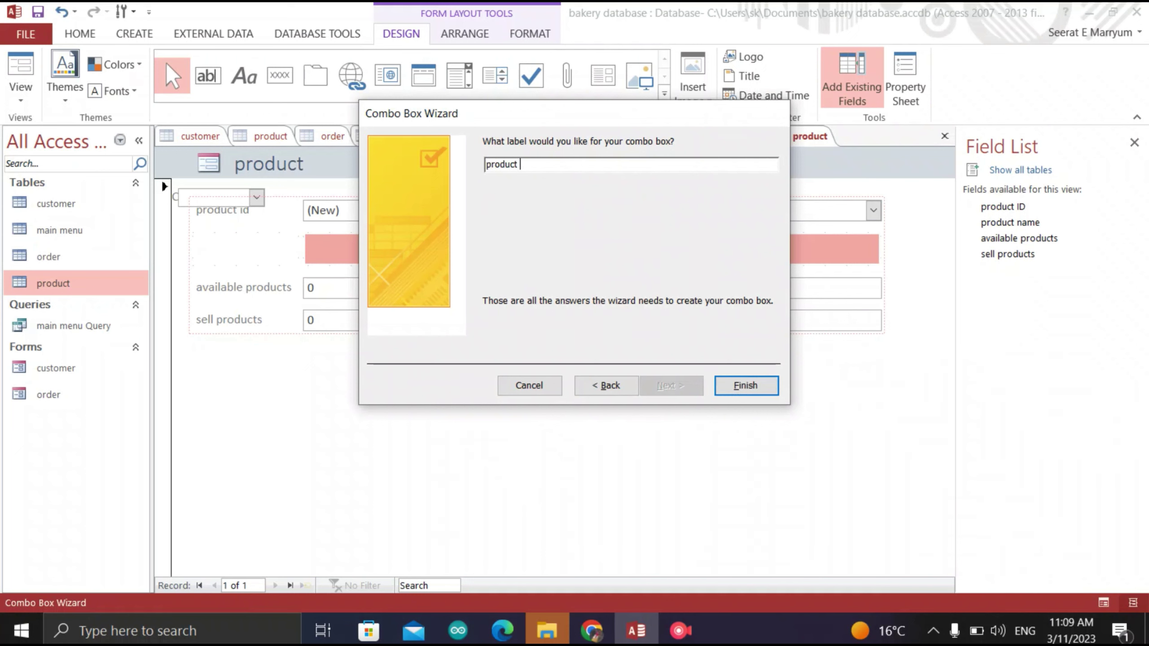
pyautogui.press('Return')
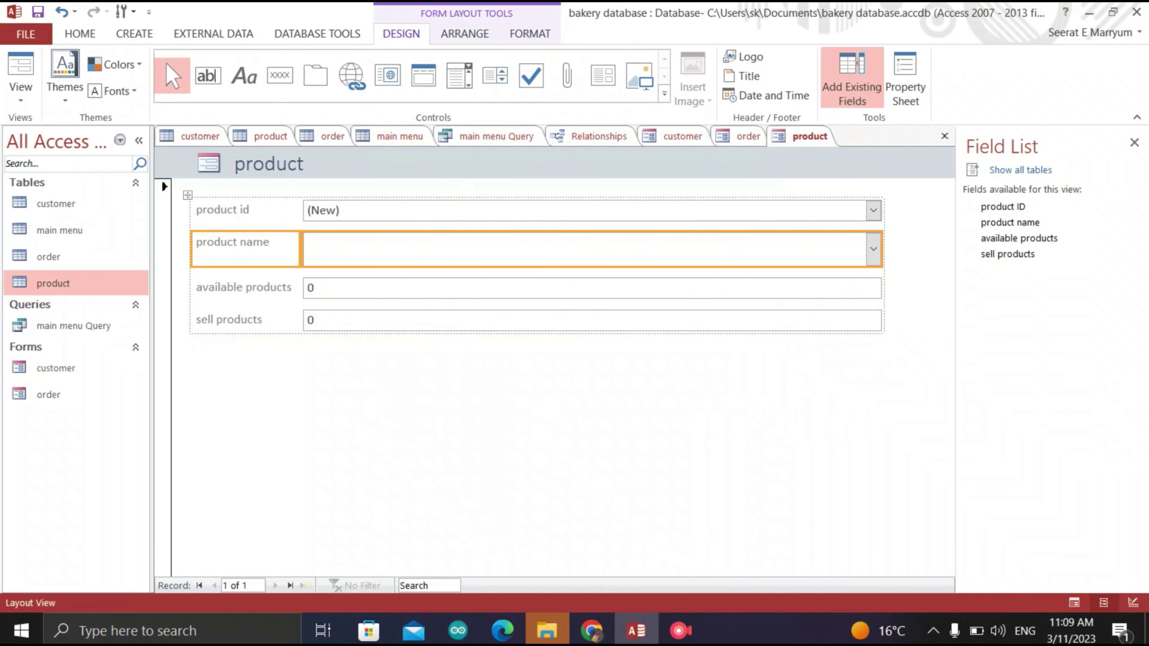
# Delete the available products text box from the product form and place a new combo box in its empty row
pyautogui.click(591, 287)
pyautogui.press('Delete')
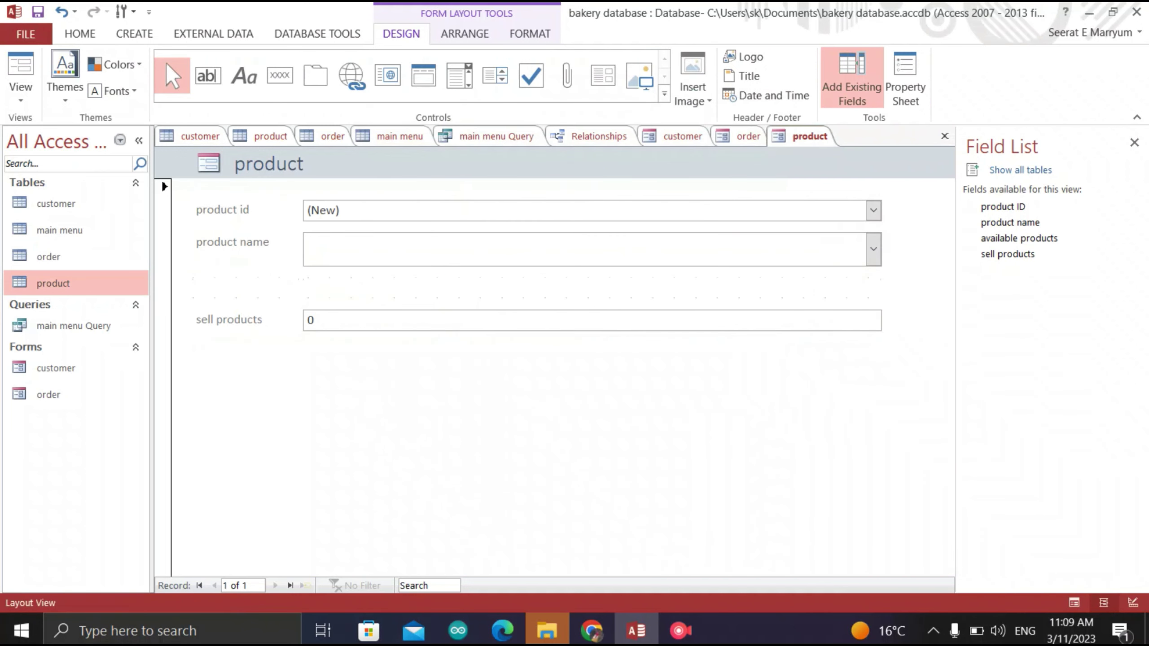
pyautogui.click(460, 75)
pyautogui.click(588, 288)
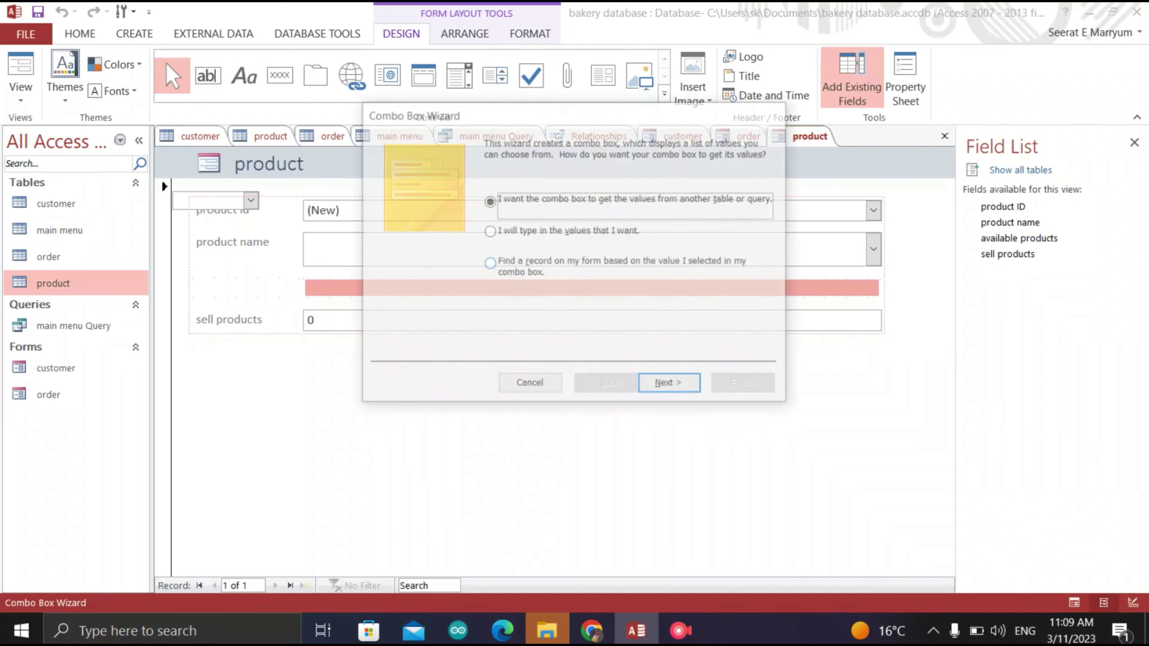
# Have the new combo box take its values from the available products field of the product table
pyautogui.click(669, 382)
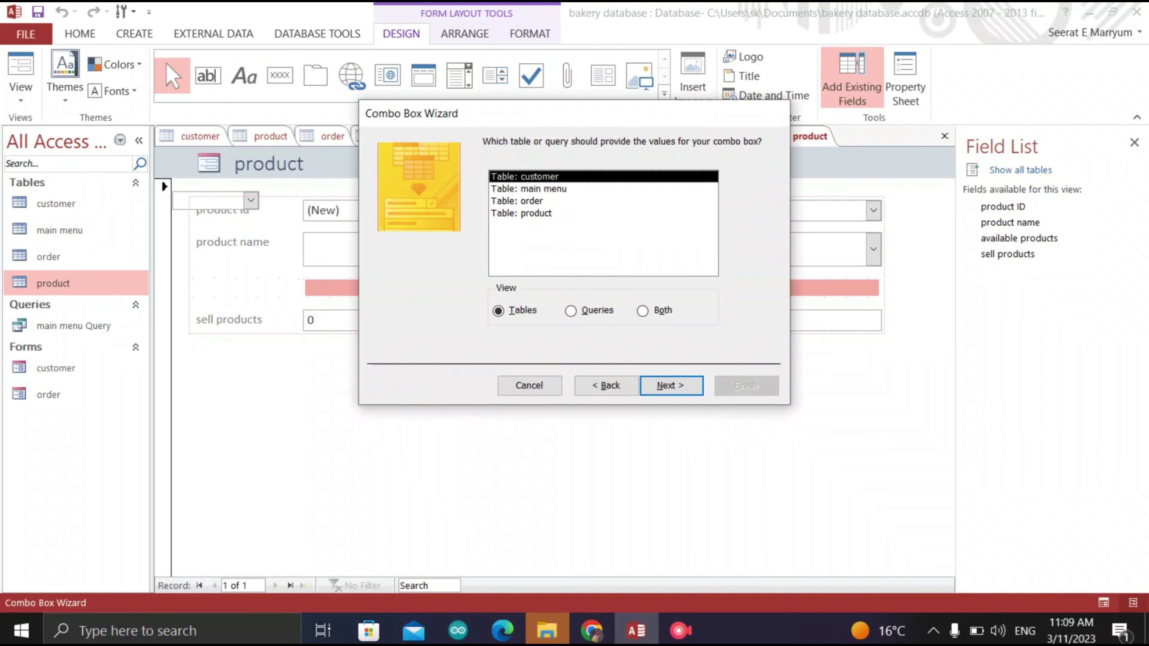
pyautogui.doubleClick(517, 201)
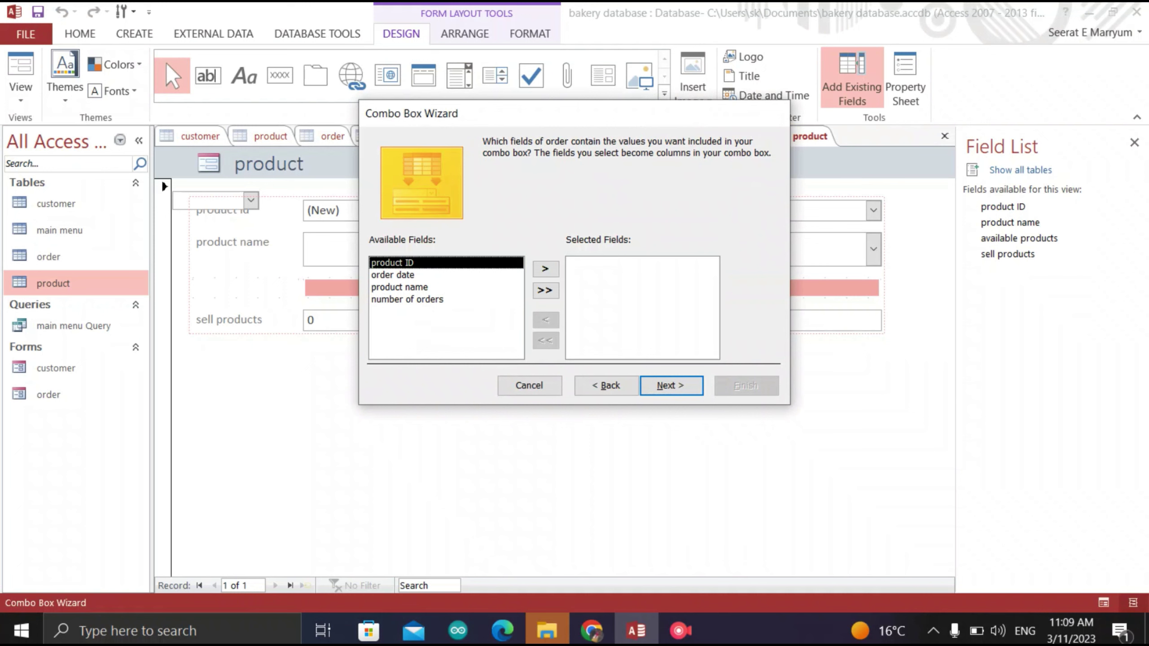
pyautogui.click(606, 386)
pyautogui.doubleClick(521, 212)
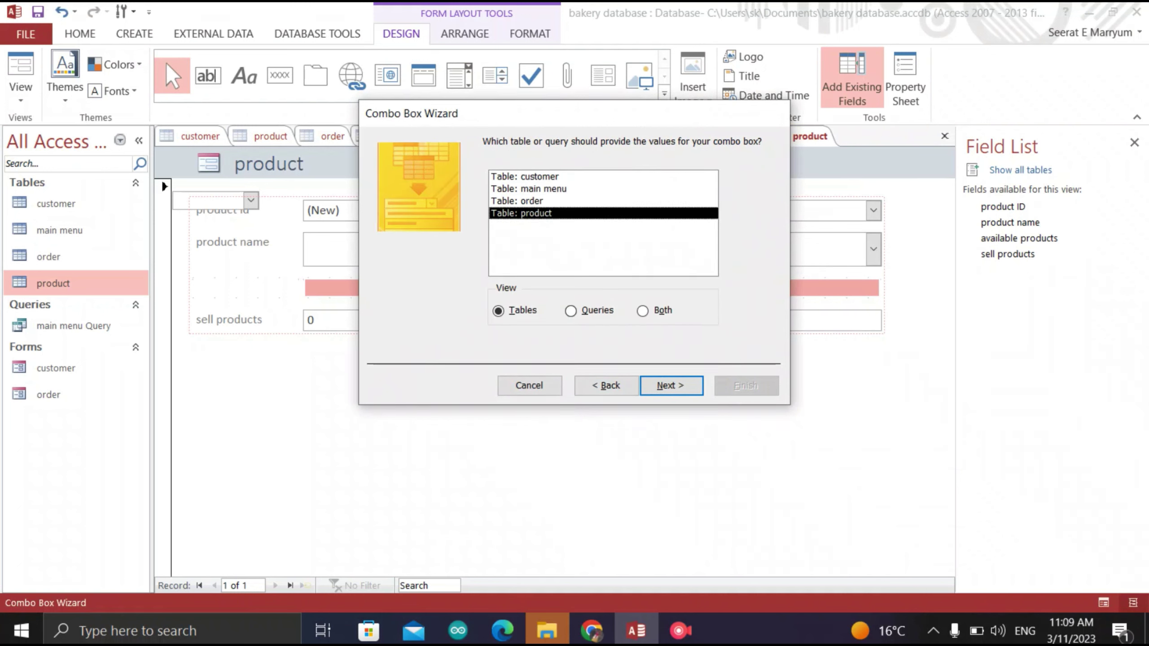
pyautogui.doubleClick(397, 299)
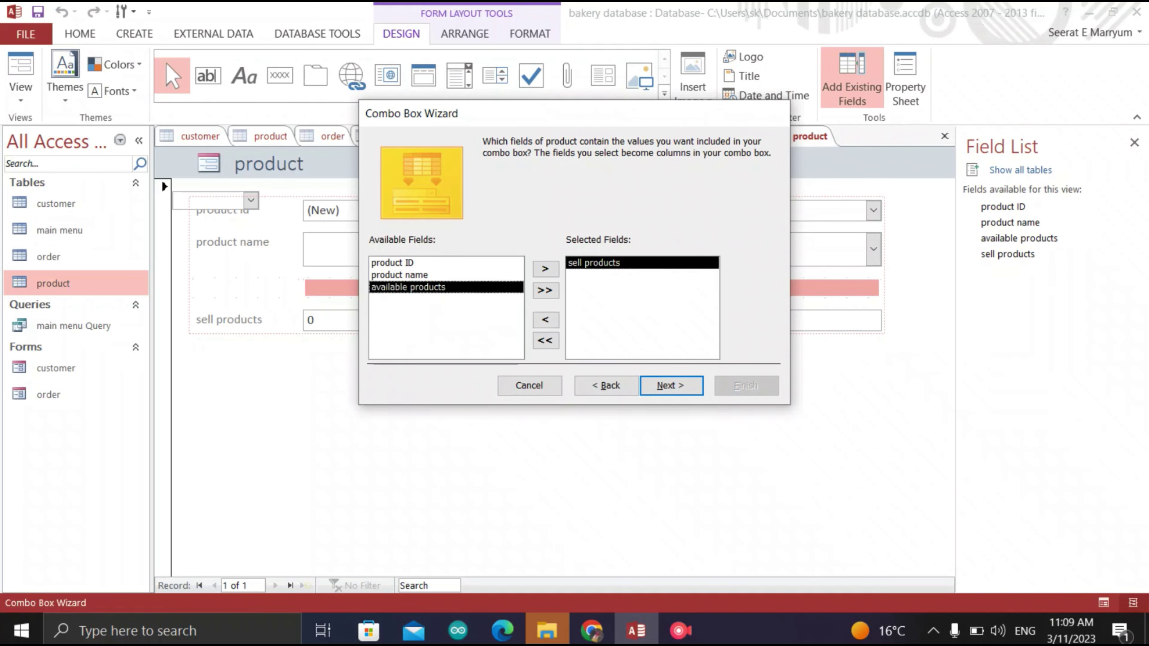
pyautogui.click(545, 320)
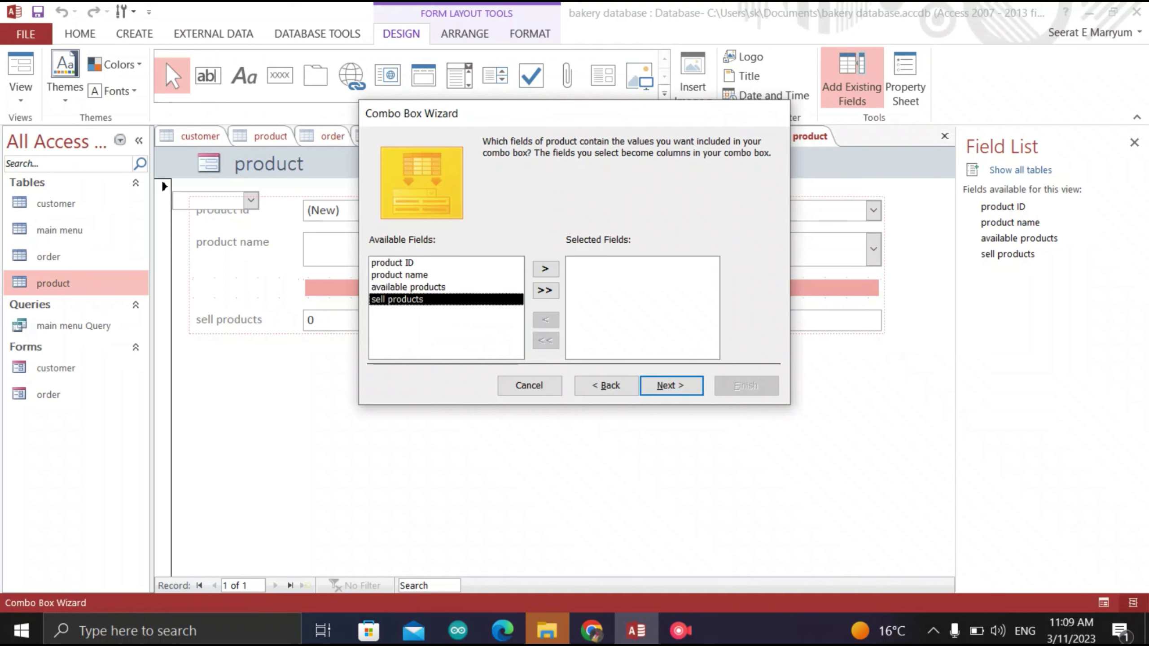
pyautogui.doubleClick(408, 287)
pyautogui.click(671, 385)
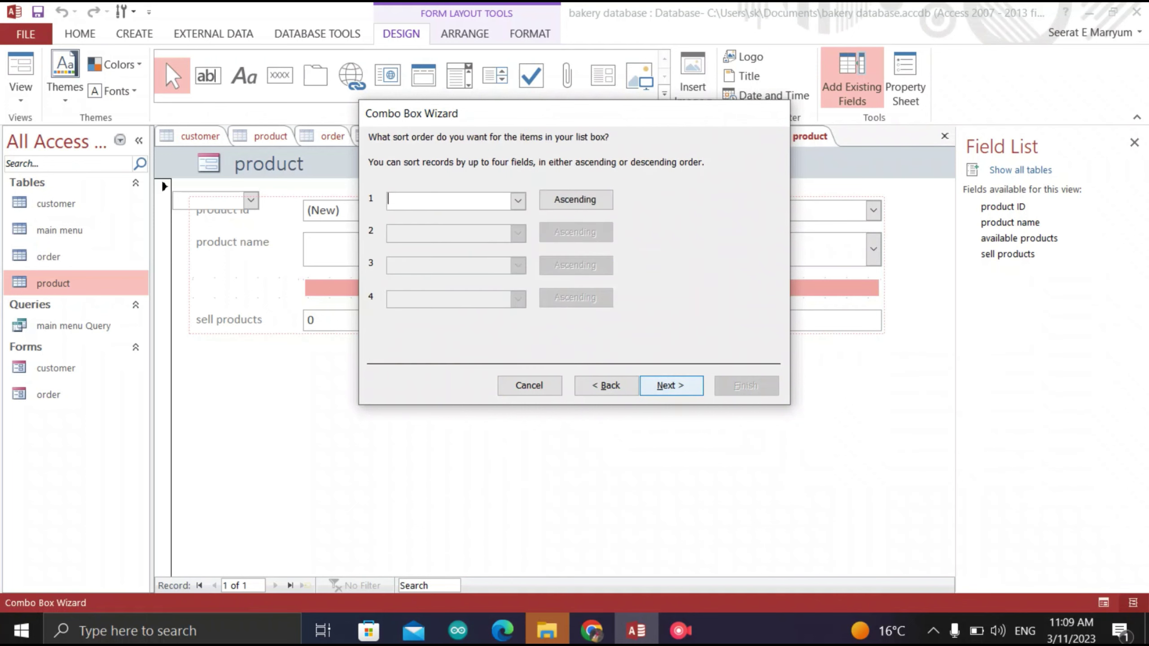
# Sort the list by available products in ascending order and accept the default column width with the key column hidden
pyautogui.click(517, 200)
pyautogui.click(426, 242)
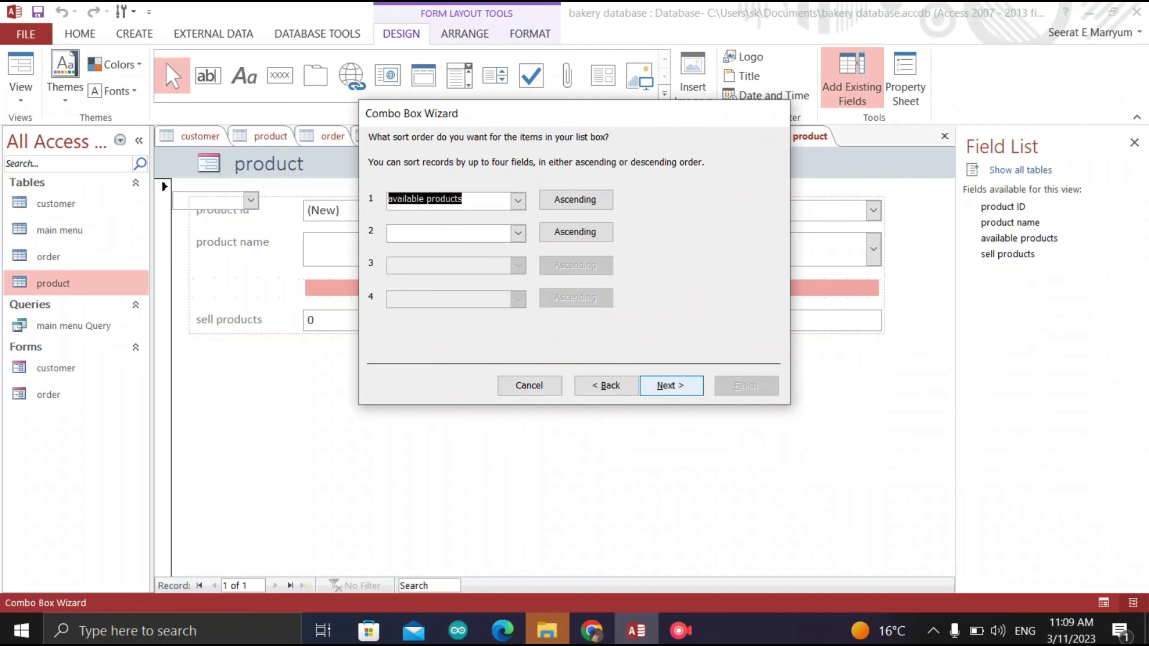
pyautogui.click(671, 385)
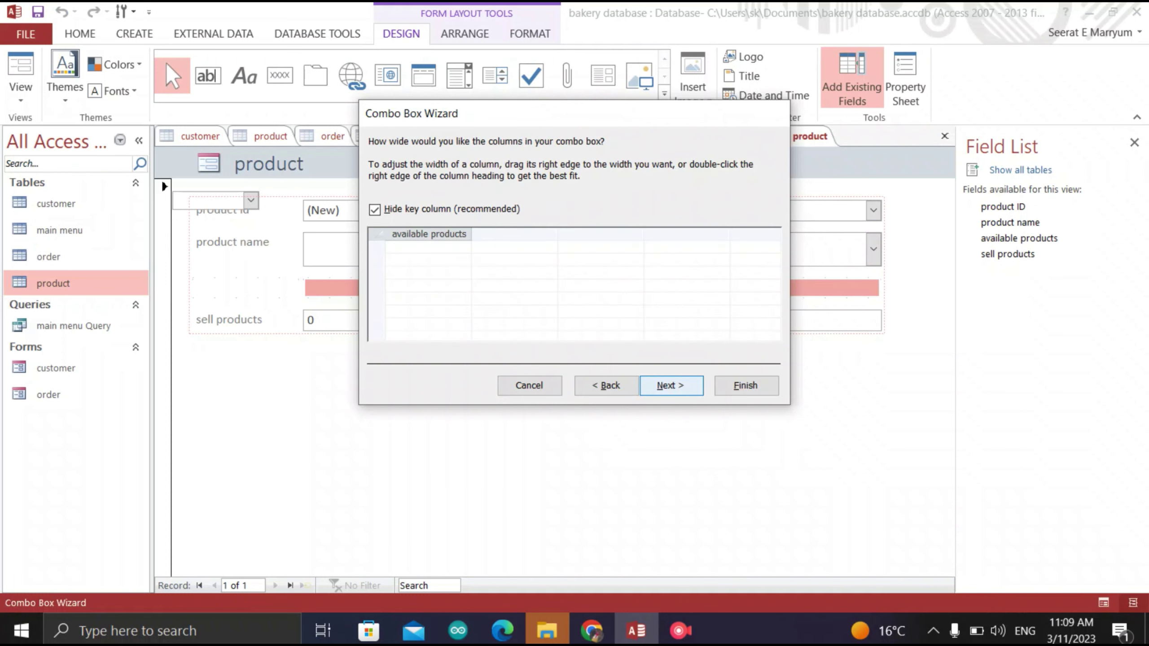
pyautogui.click(671, 385)
# Store the selected value in the available products field and finish the combo box with the label "available products"
pyautogui.click(489, 222)
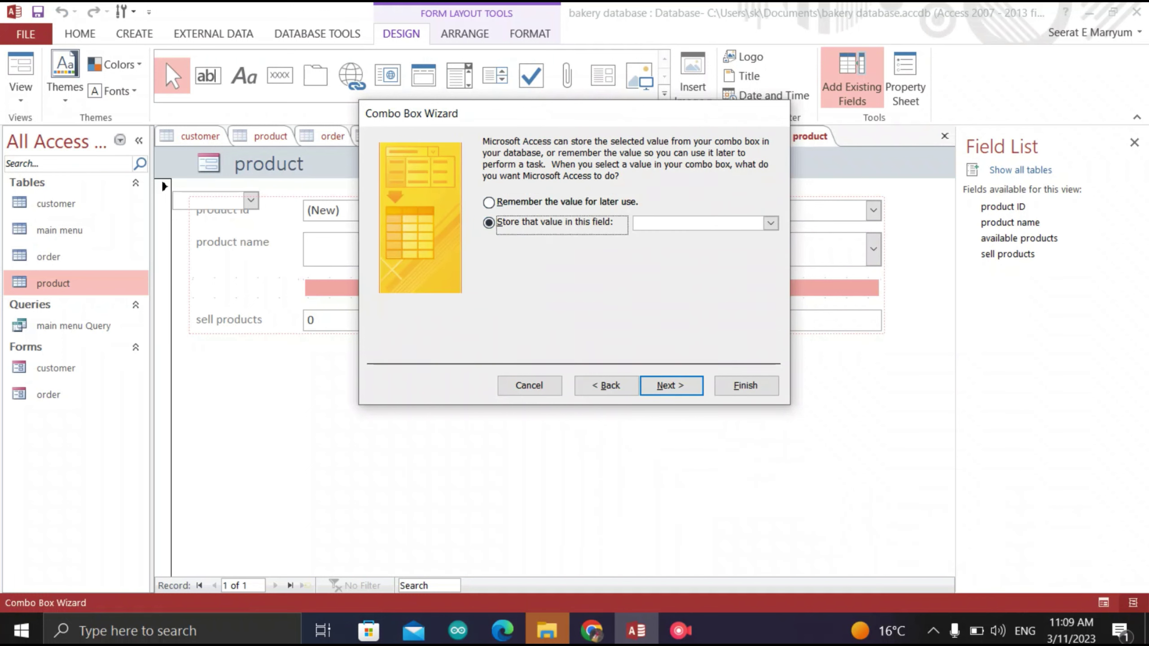
pyautogui.click(770, 222)
pyautogui.click(678, 263)
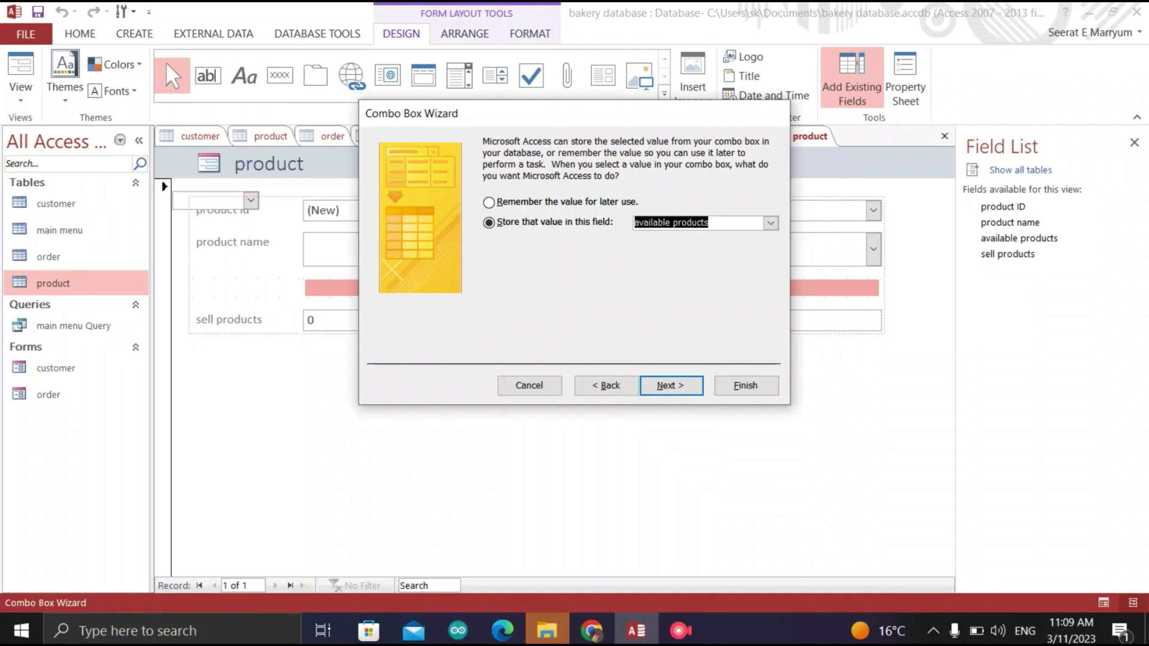
pyautogui.click(671, 385)
pyautogui.write('a')
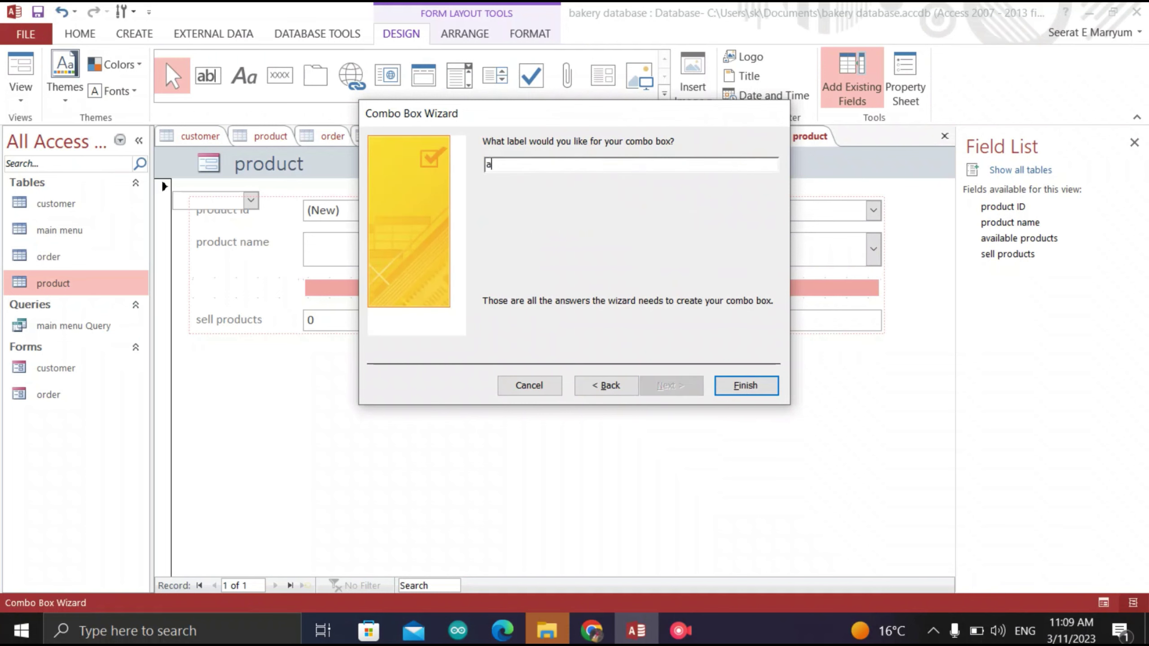
pyautogui.write('vailable products')
pyautogui.press('Return')
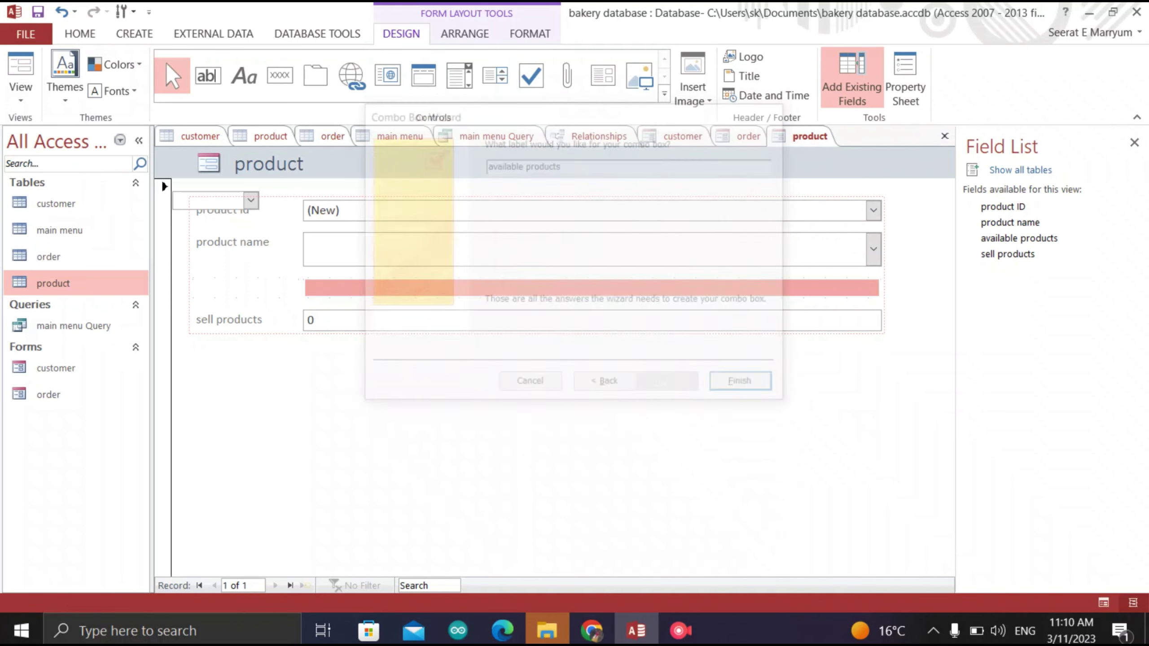
# Delete the sell products text box from the product form and place a new combo box in its empty row
pyautogui.click(592, 320)
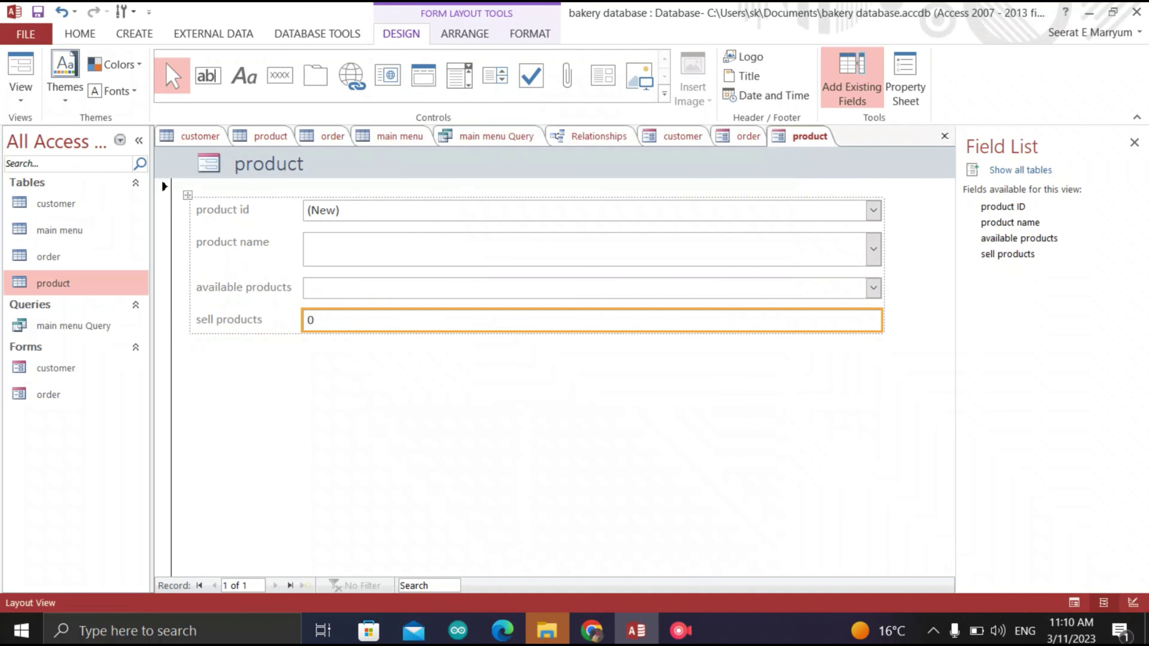
pyautogui.press('Delete')
pyautogui.click(460, 74)
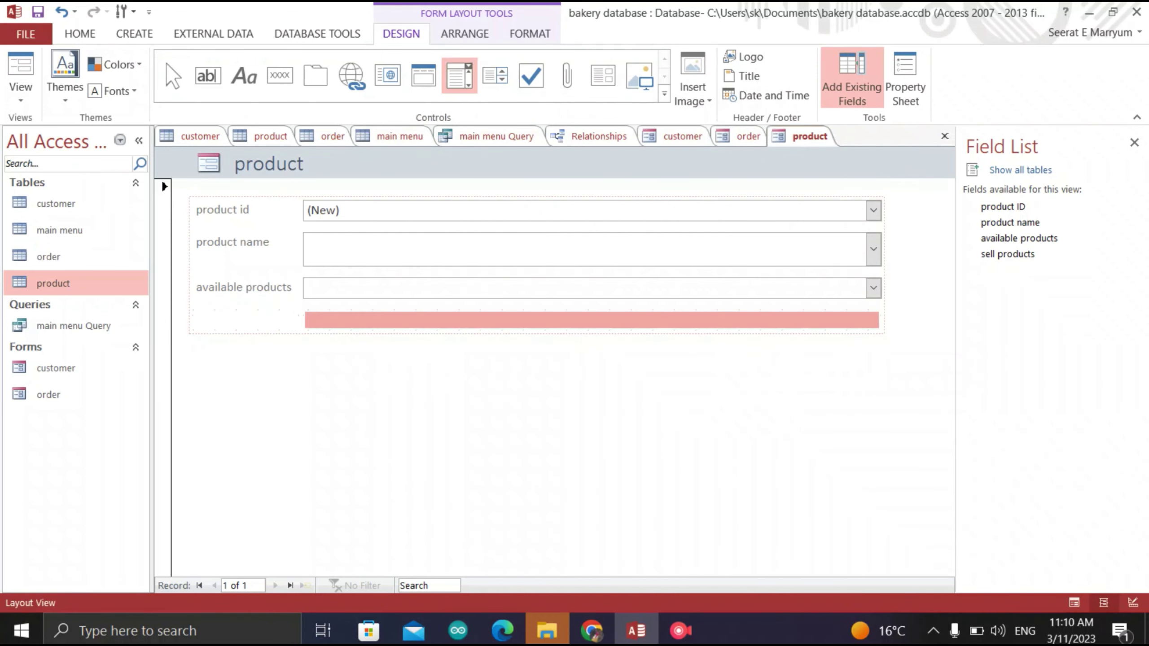
pyautogui.click(592, 320)
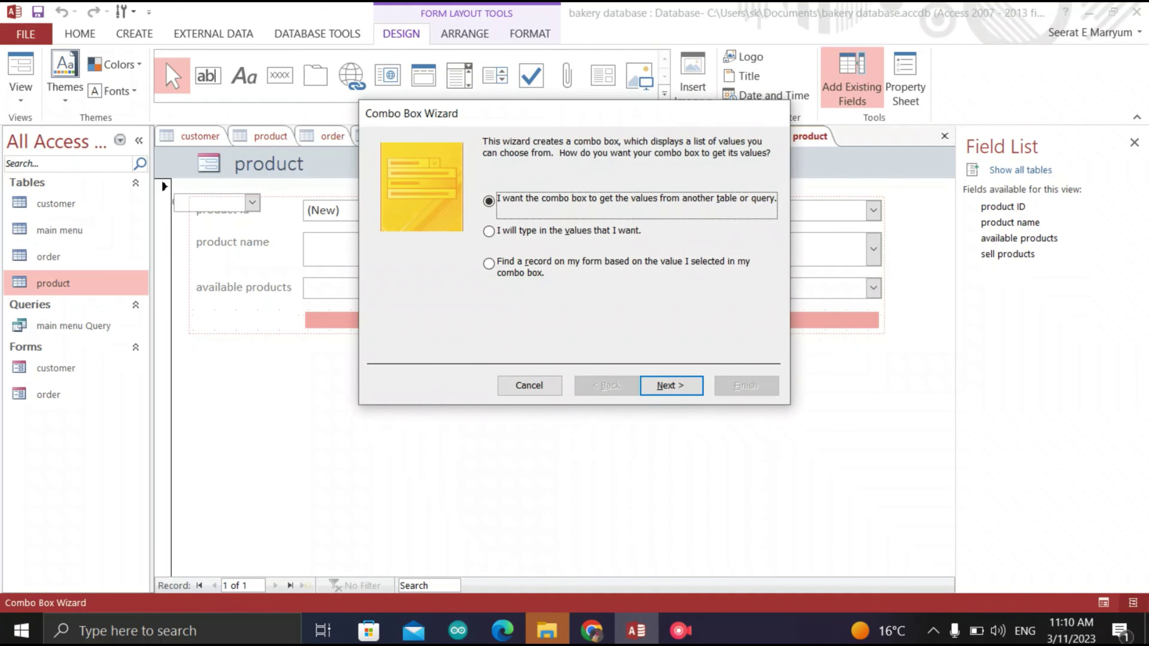
# Use the sell products field of the product table as the source of the new combo box's values
pyautogui.click(671, 386)
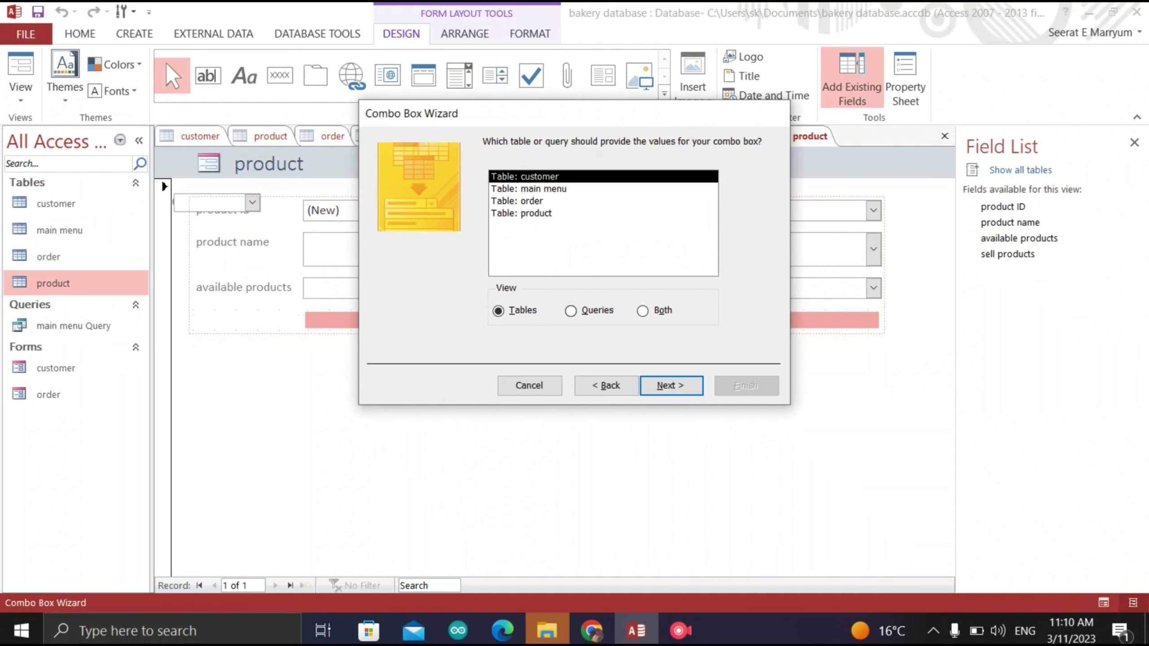
pyautogui.press('Return')
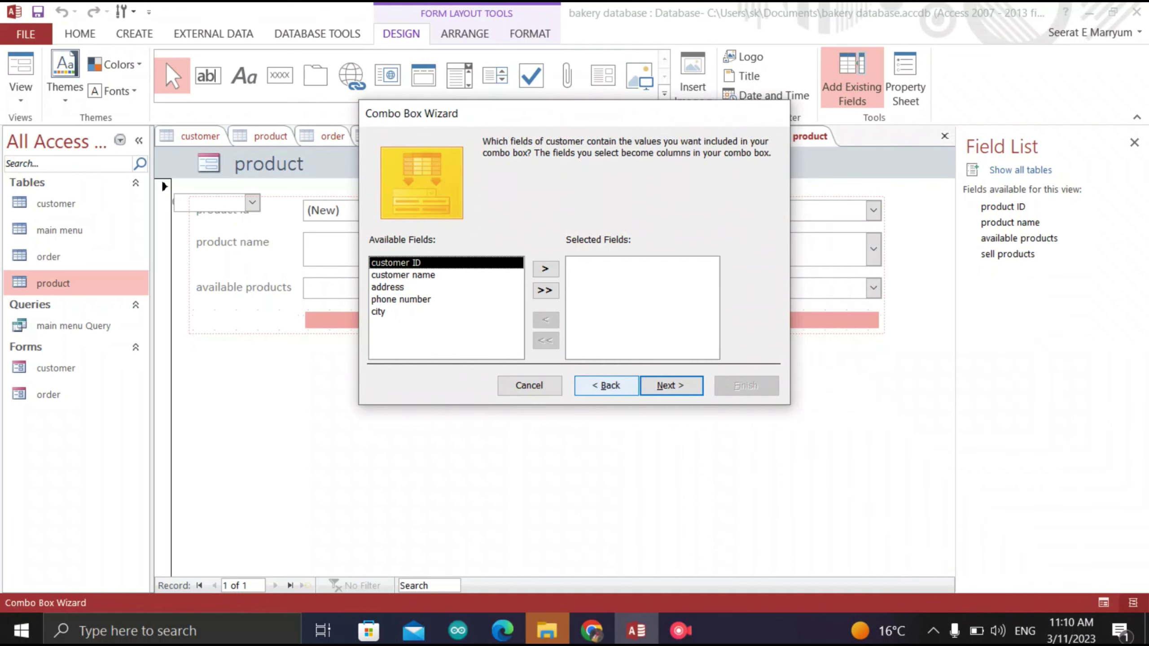
pyautogui.click(606, 385)
pyautogui.doubleClick(521, 213)
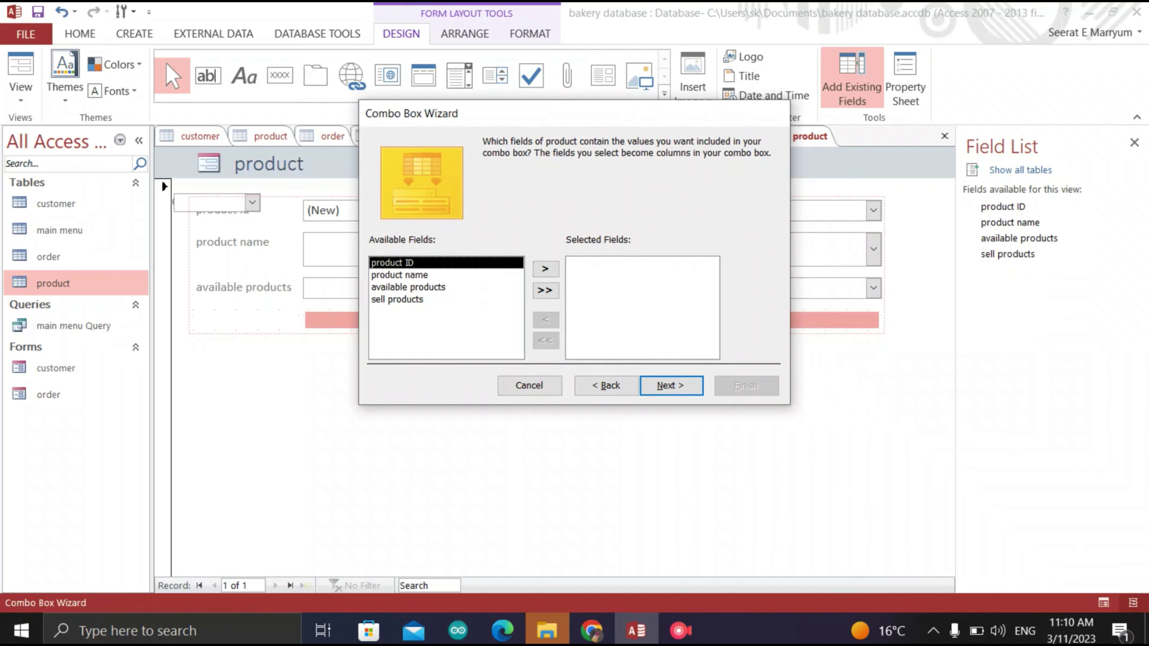
pyautogui.doubleClick(398, 299)
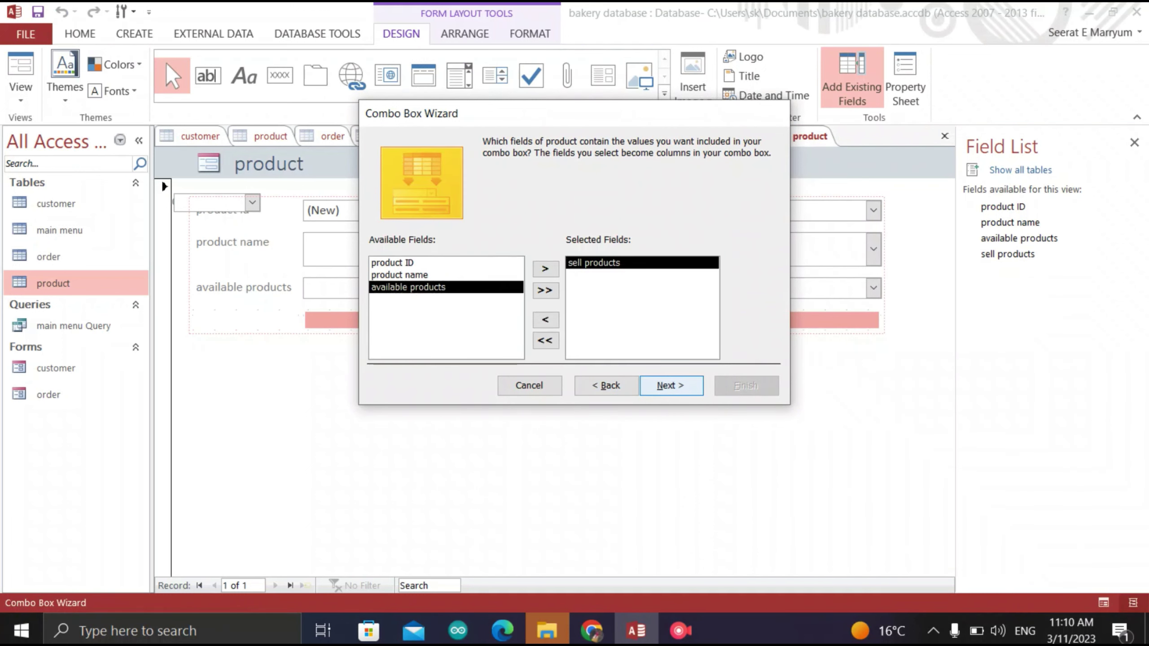
pyautogui.press('Return')
# Sort the list by sell products in ascending order and keep the default column width with the key column hidden
pyautogui.hotkey('alt', 'Down')
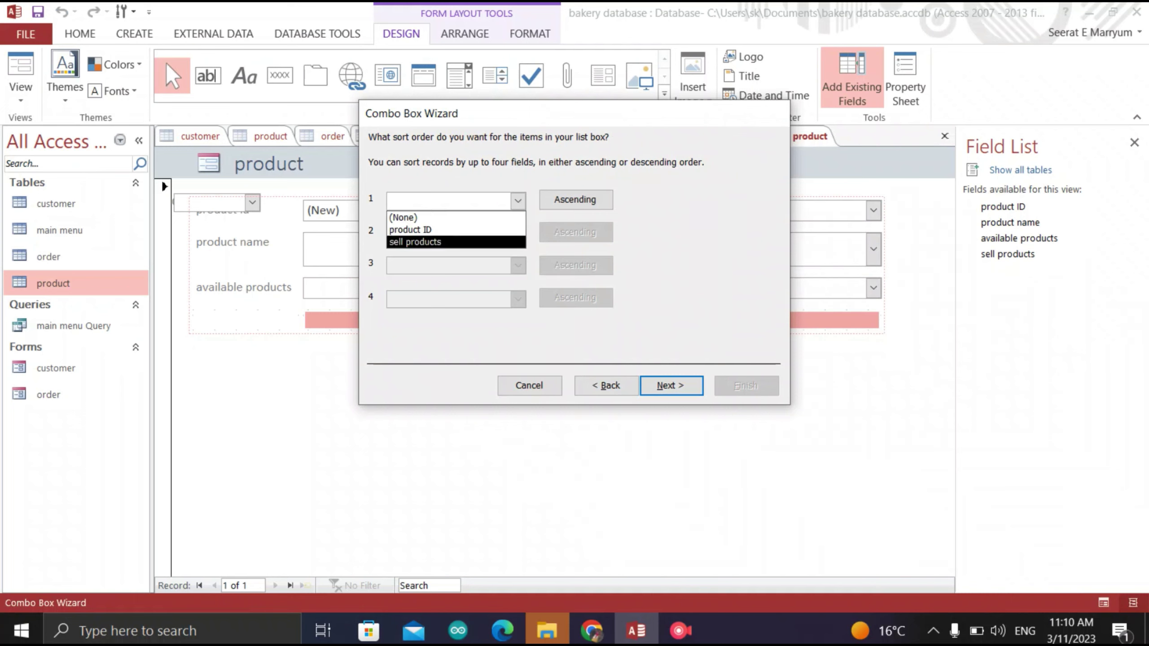
pyautogui.click(518, 201)
pyautogui.click(518, 200)
pyautogui.press('Return')
pyautogui.press('Return')
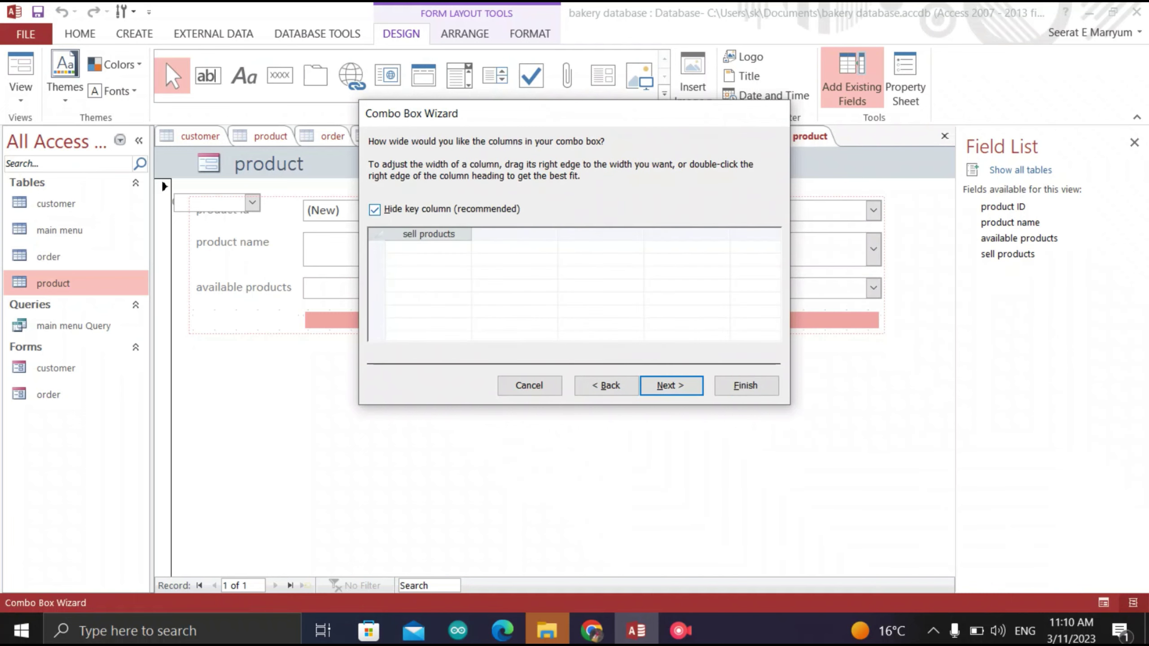
pyautogui.press('Return')
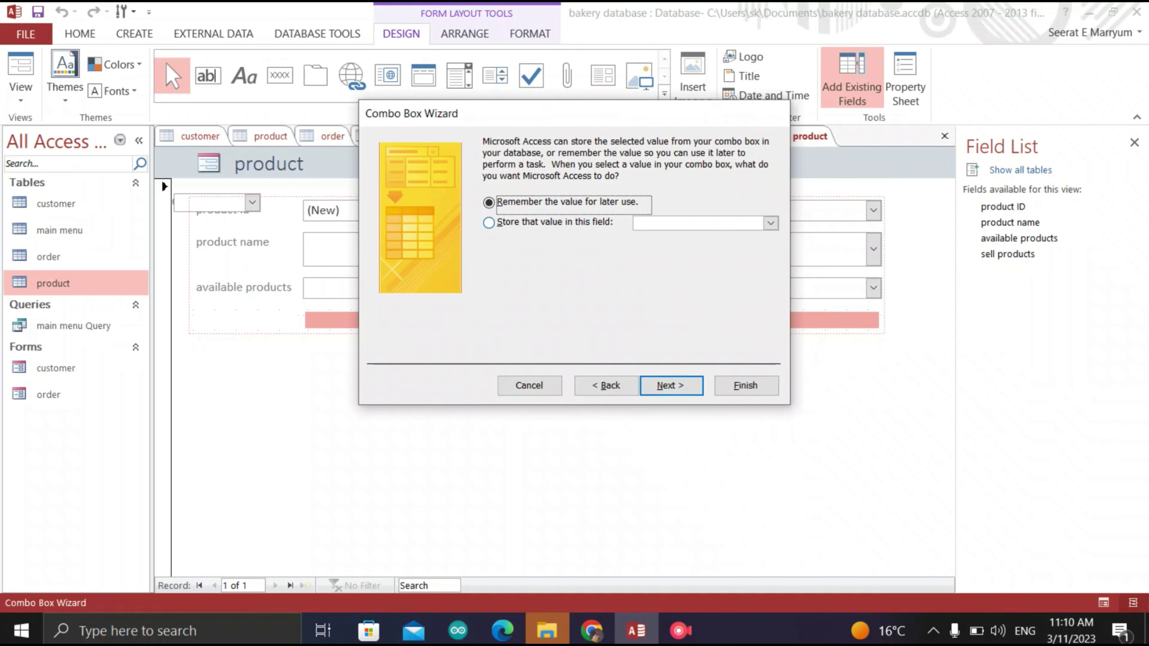
# Store the selected value in the sell products field and finish the combo box with the label "sell products"
pyautogui.click(489, 222)
pyautogui.click(771, 223)
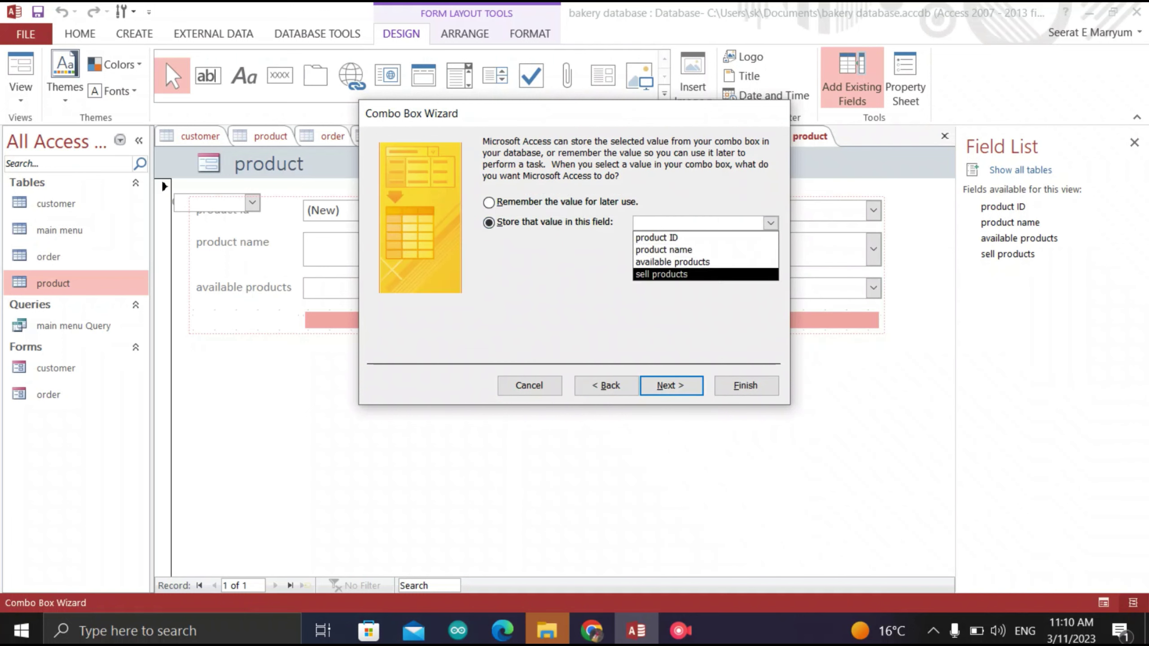
pyautogui.press('Return')
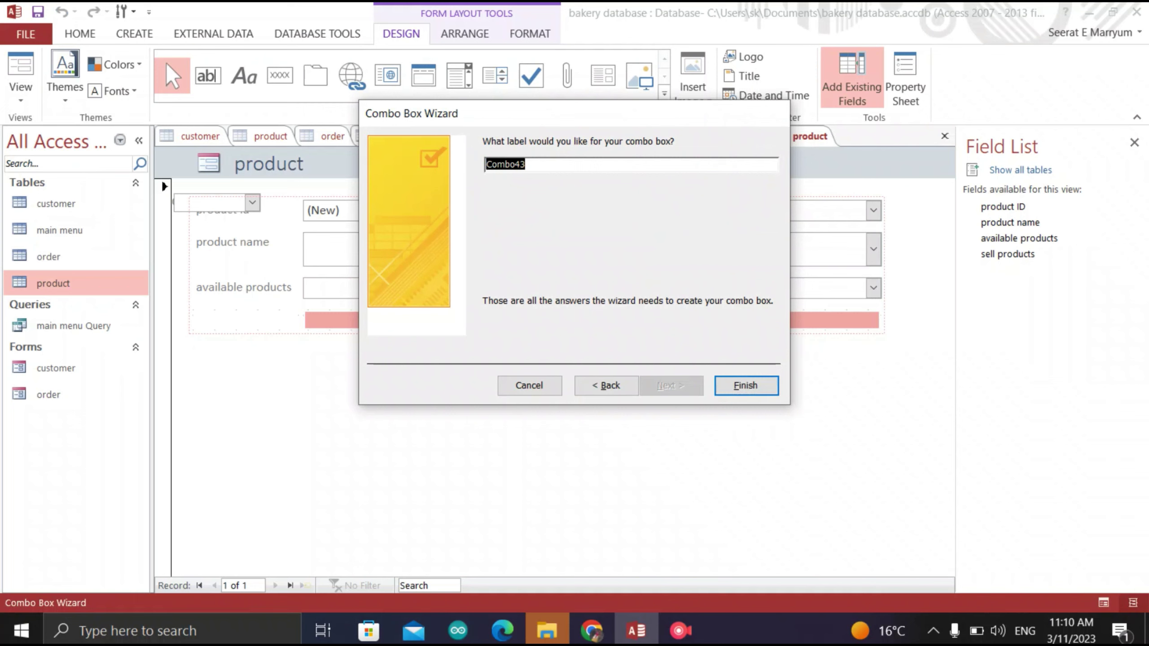
pyautogui.write('sell products')
pyautogui.press('Return')
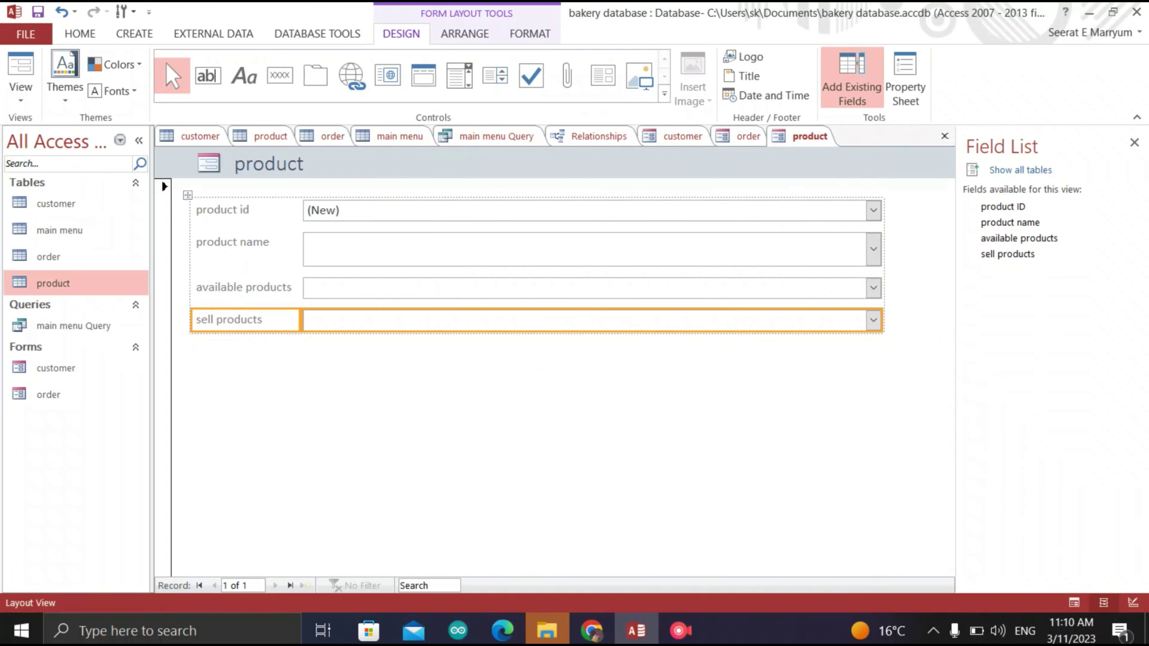
# Save the new form under the name "product" and switch it to Form View
pyautogui.hotkey('ctrl', 's')
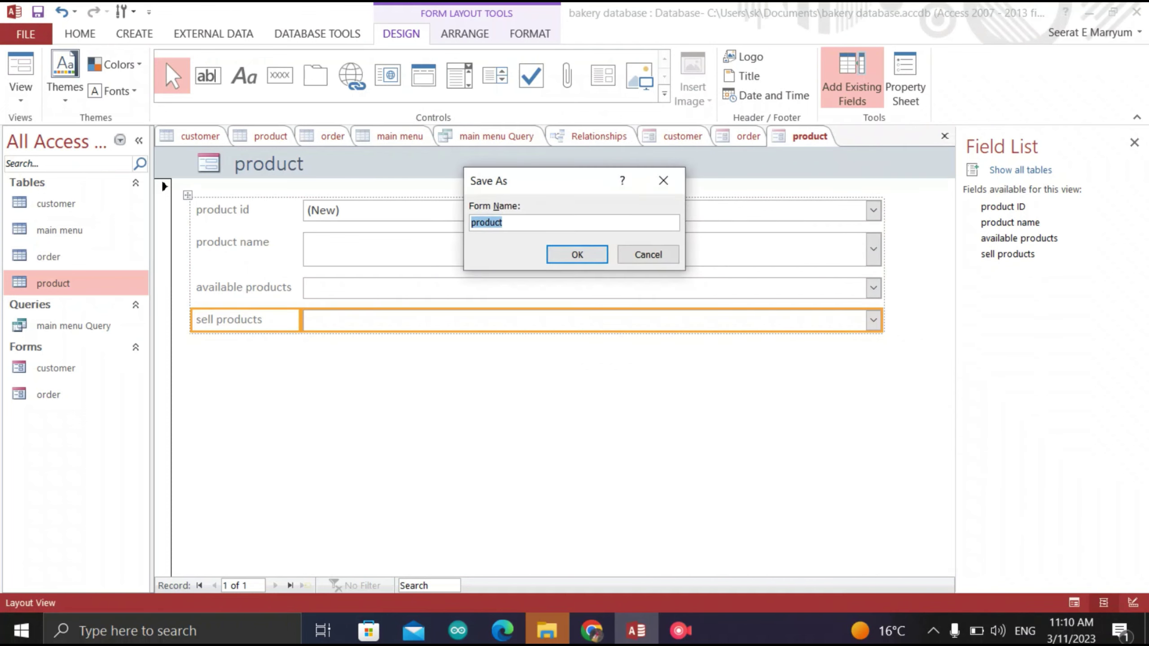
pyautogui.press('Return')
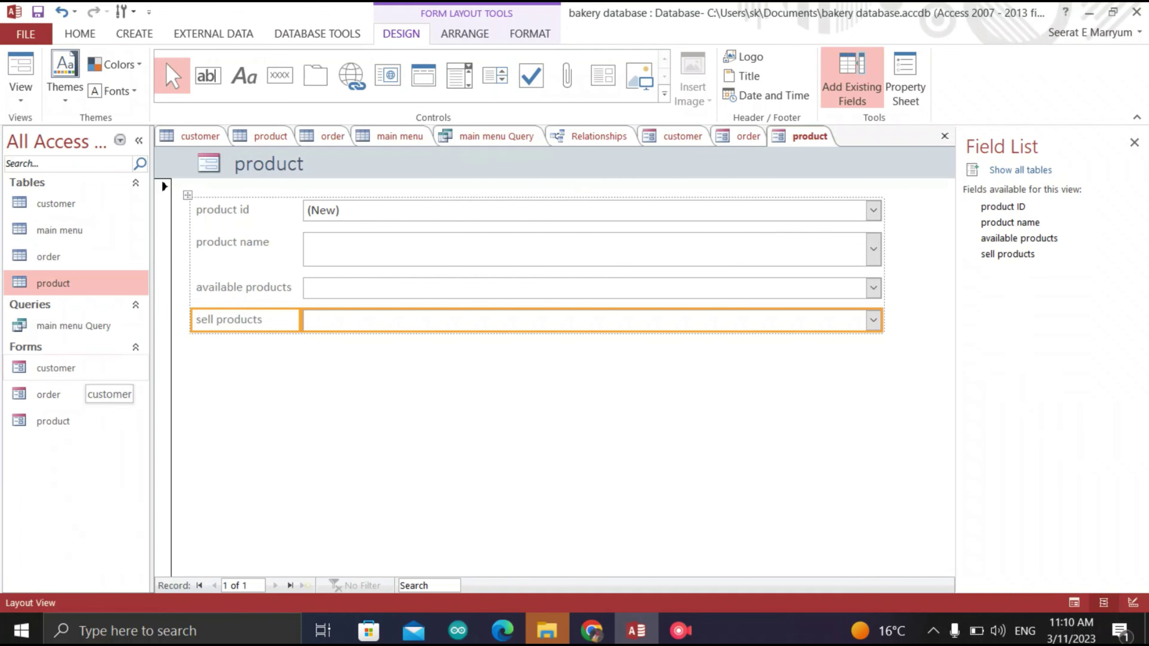
pyautogui.click(217, 376)
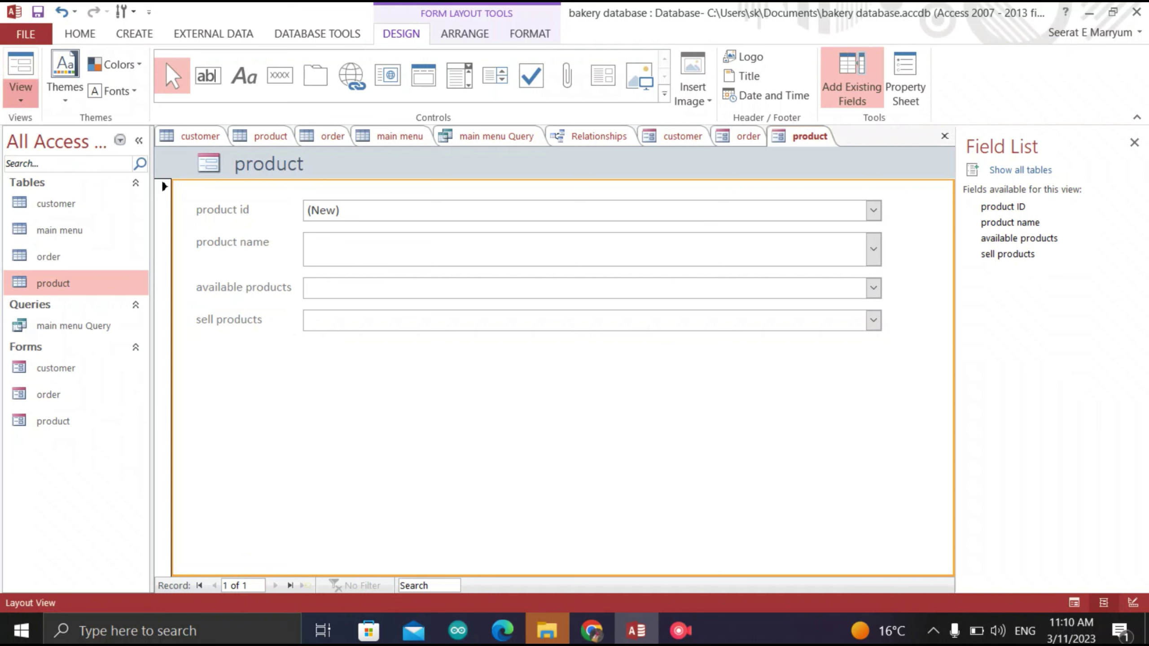
pyautogui.click(20, 96)
pyautogui.click(70, 128)
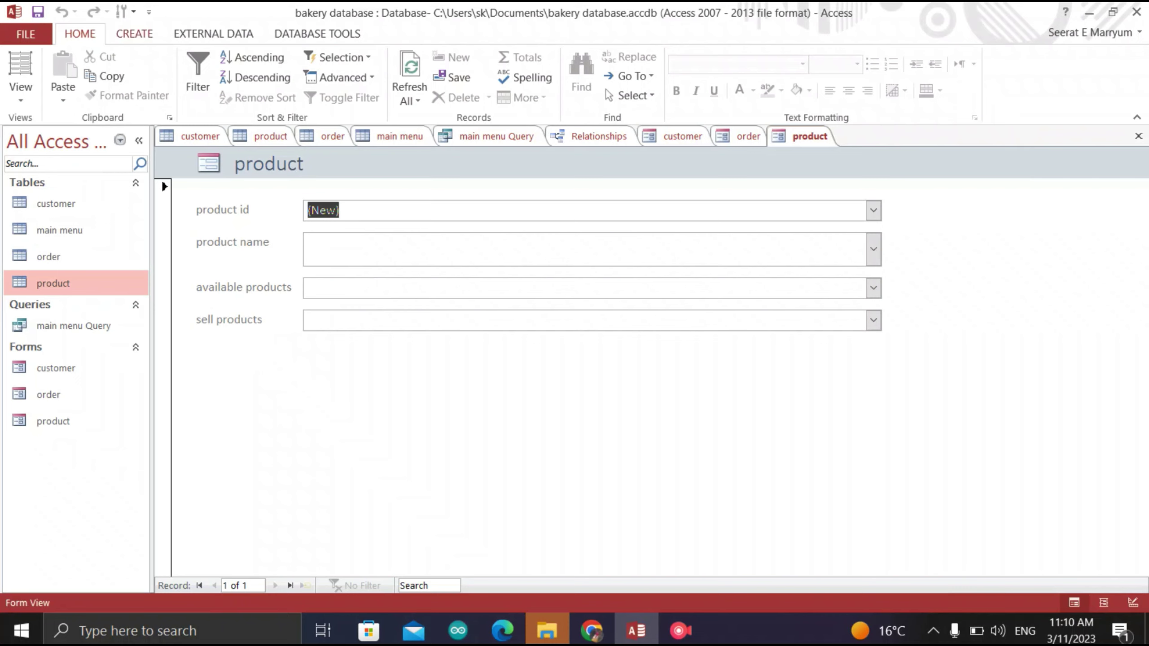
# Create a new blank form and save it under the name "main form"
pyautogui.click(133, 34)
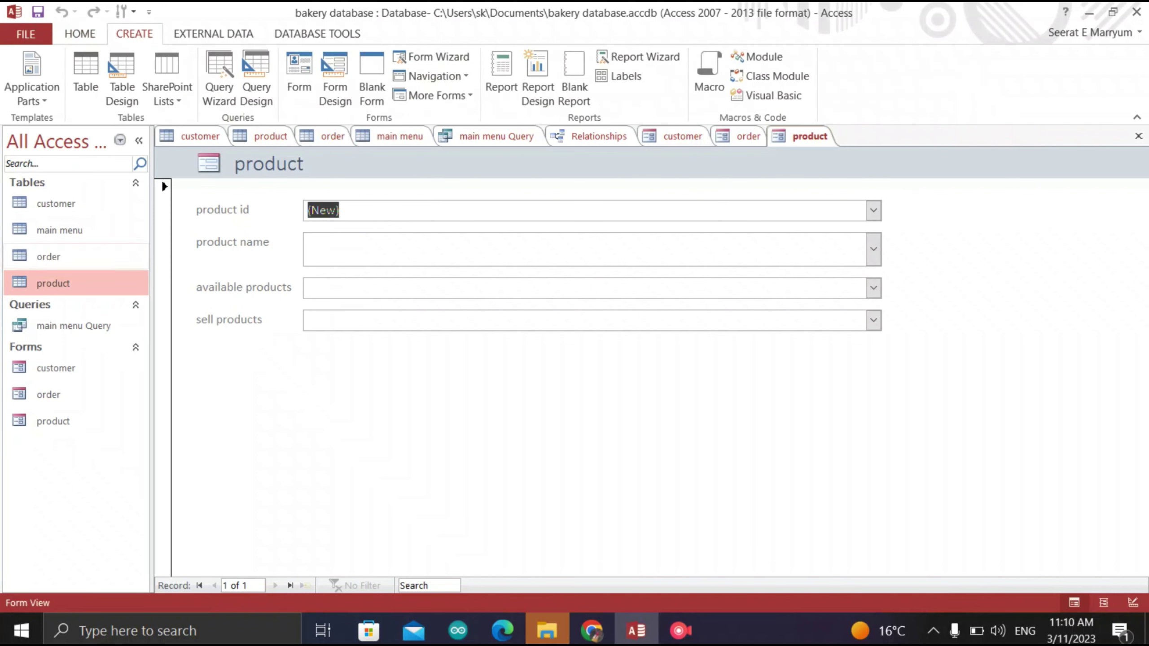
pyautogui.doubleClick(59, 230)
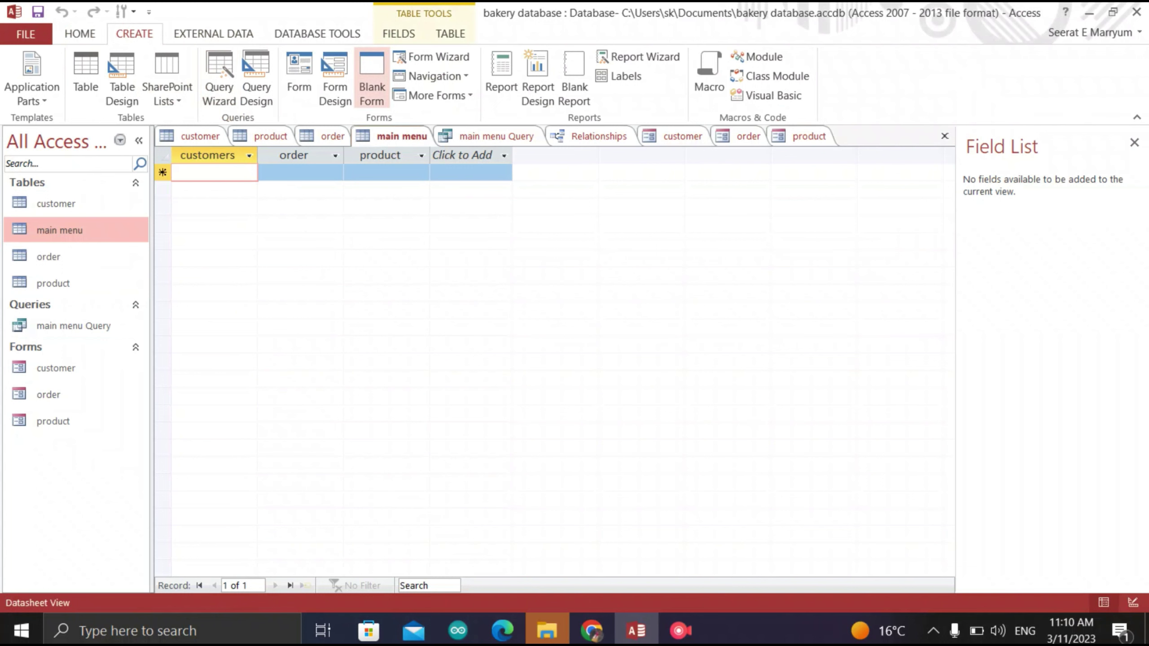
pyautogui.click(371, 79)
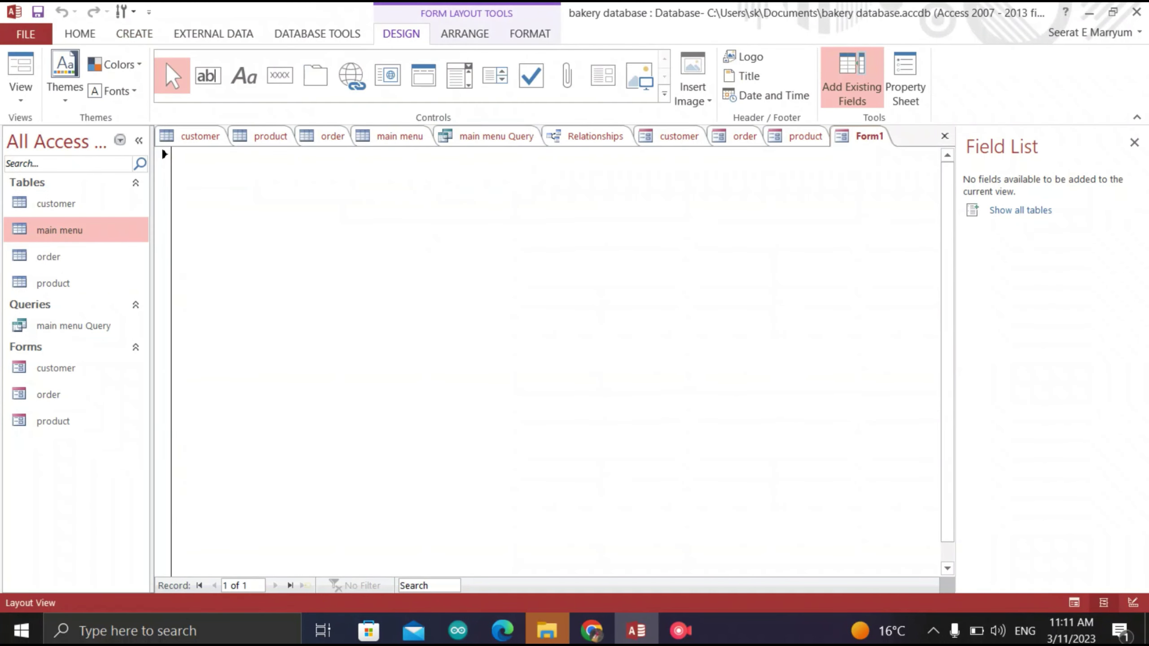
pyautogui.rightClick(861, 139)
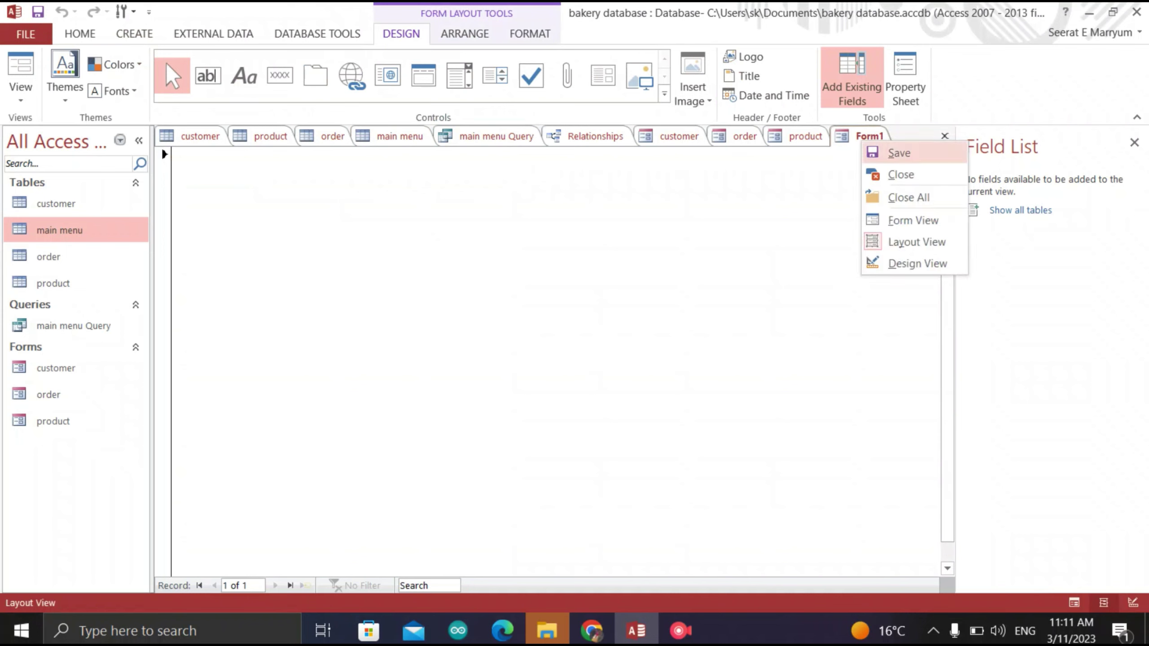
pyautogui.click(899, 153)
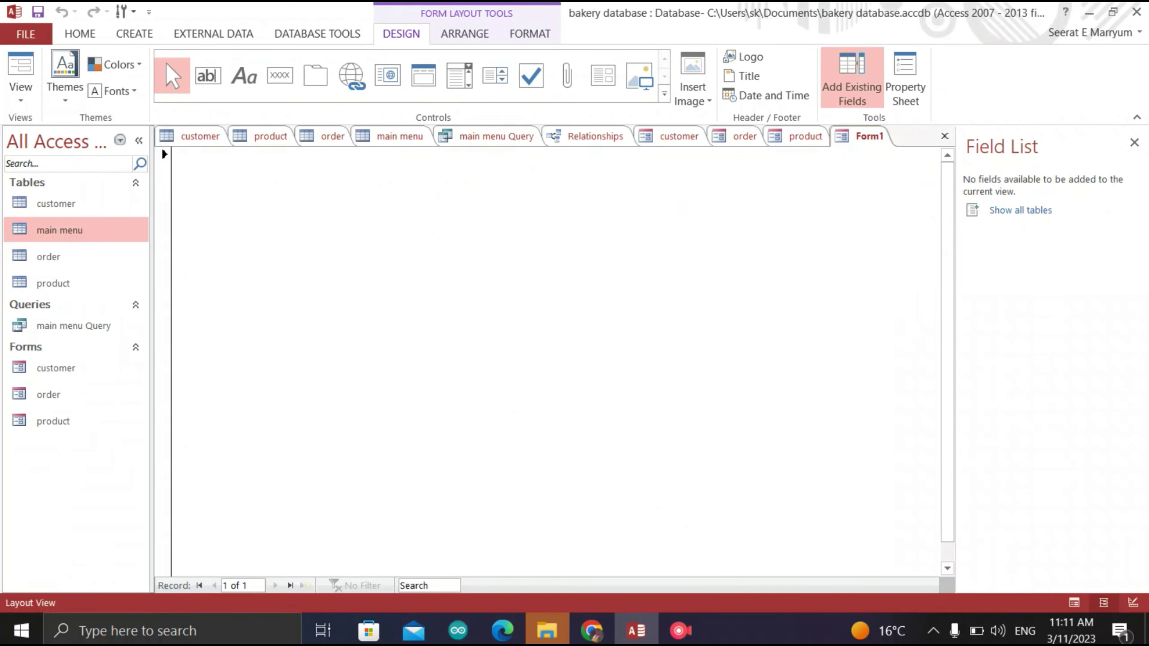
pyautogui.write('ma')
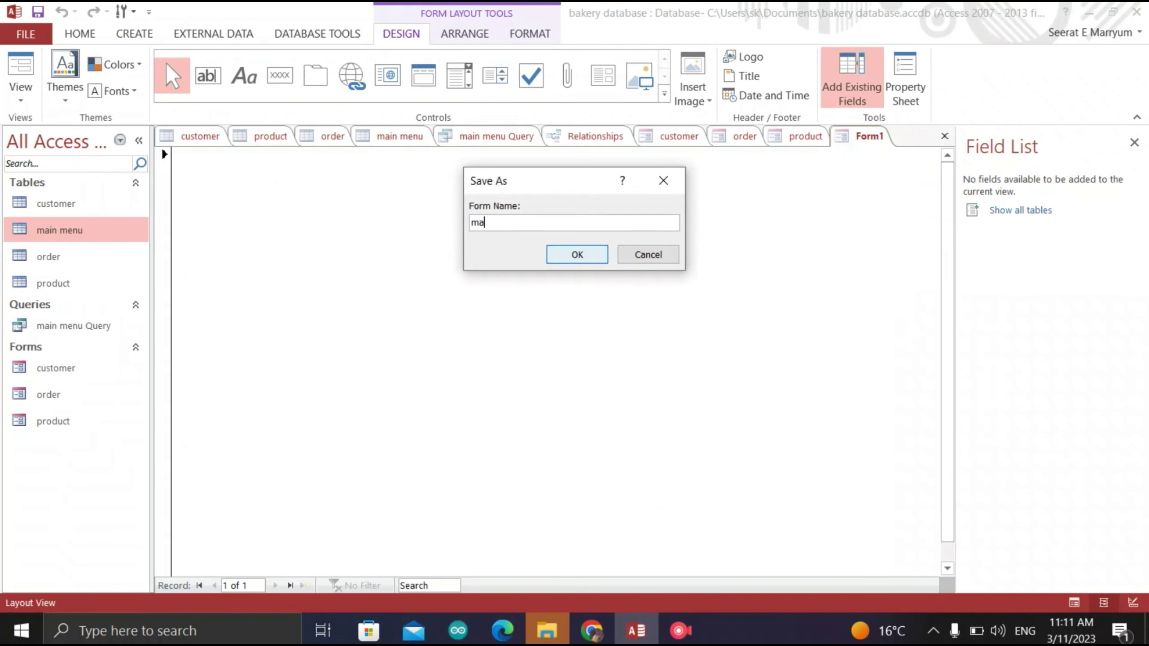
pyautogui.write('in form')
pyautogui.press('Return')
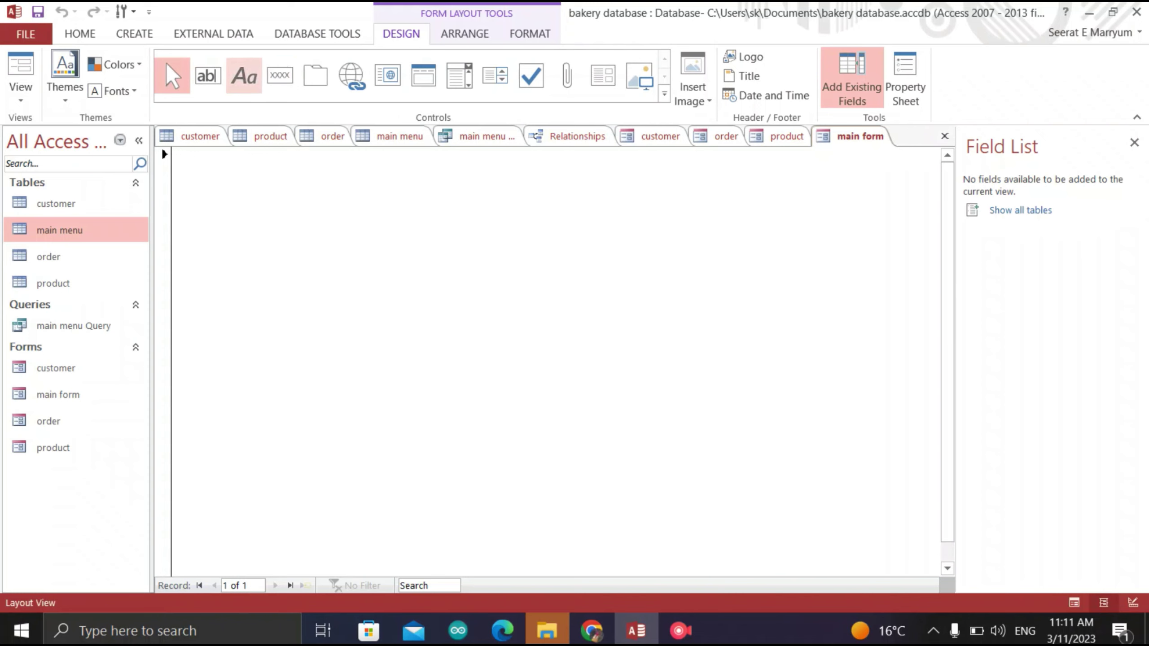
# Add a label with the text "BAKERY RECORD" near the upper-left corner of the main form
pyautogui.click(244, 76)
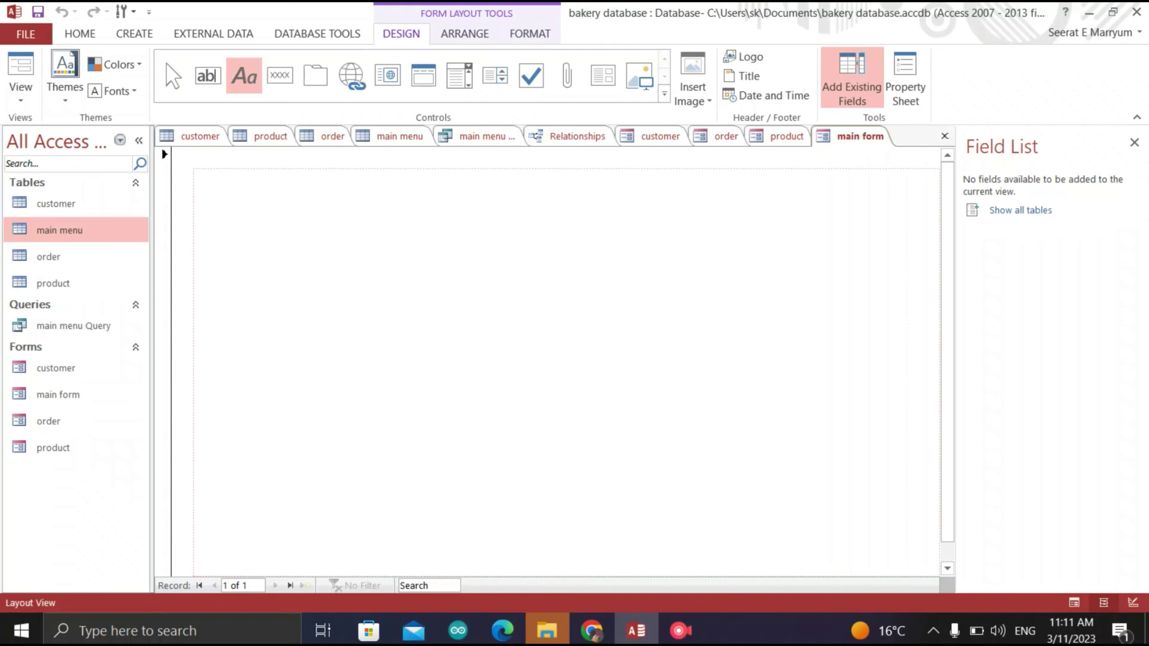
pyautogui.click(230, 176)
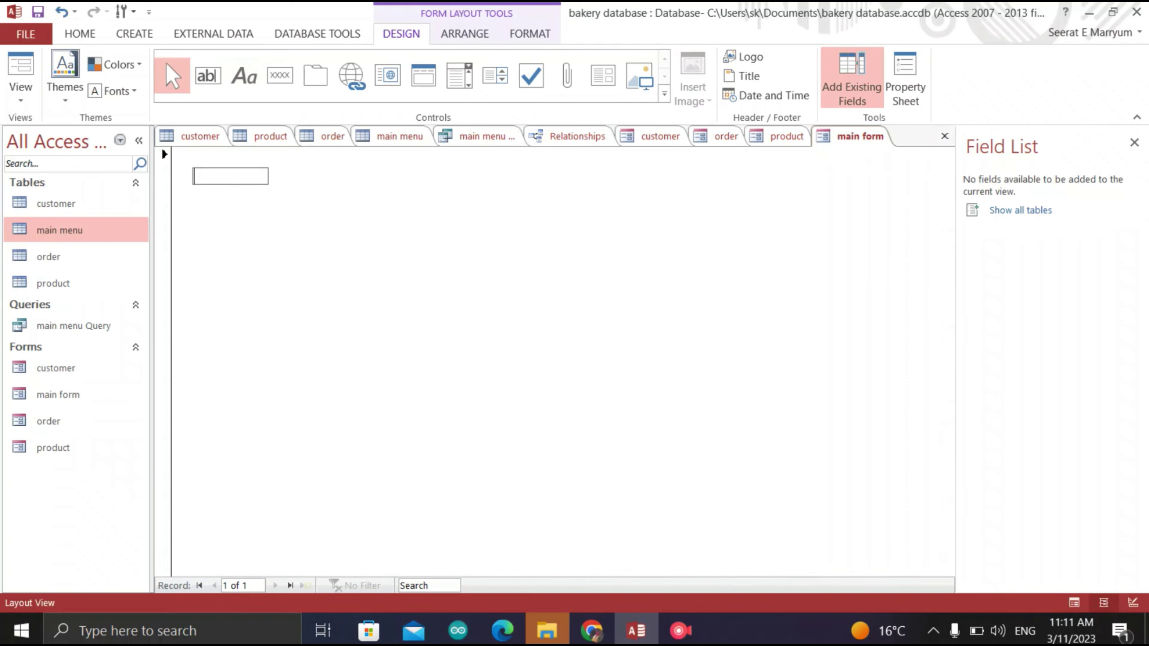
pyautogui.press('capslock')
pyautogui.write('BAKERY REC')
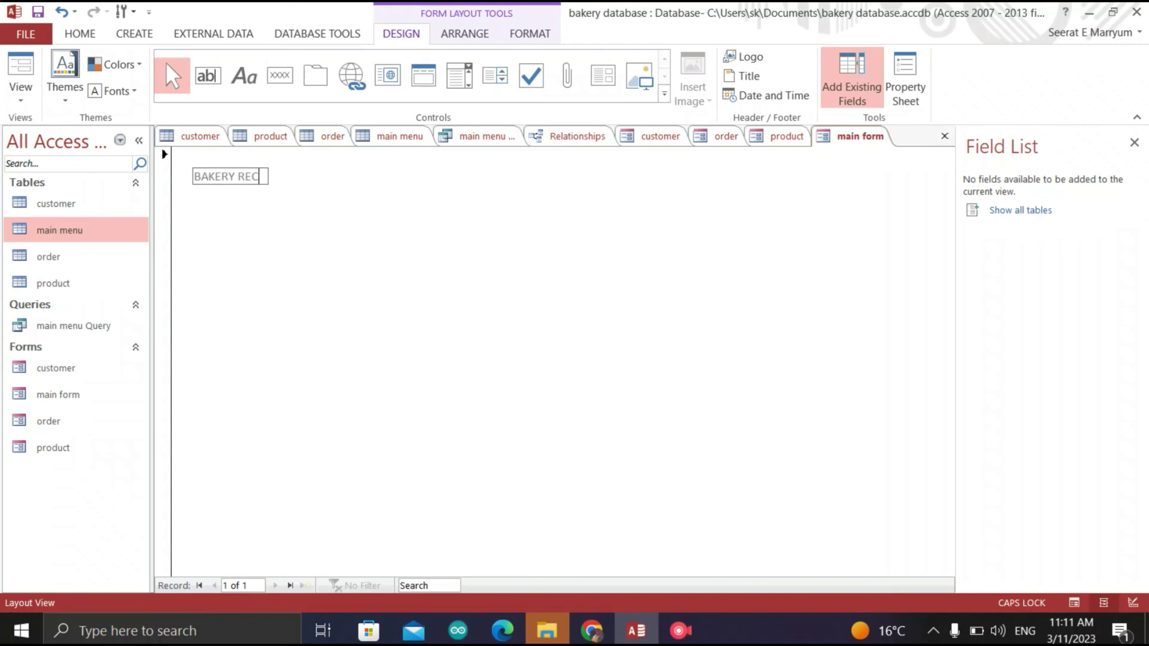
pyautogui.write('ORD')
pyautogui.press('Return')
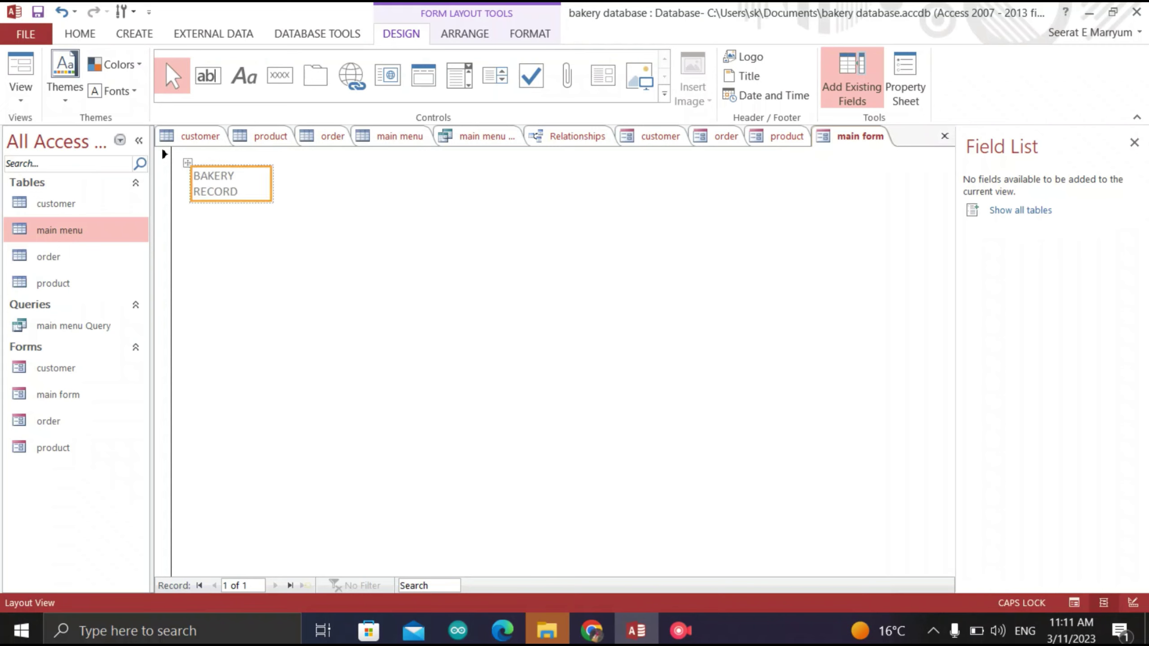
# Set the BAKERY RECORD label's font size to 24 and center its text
pyautogui.doubleClick(215, 192)
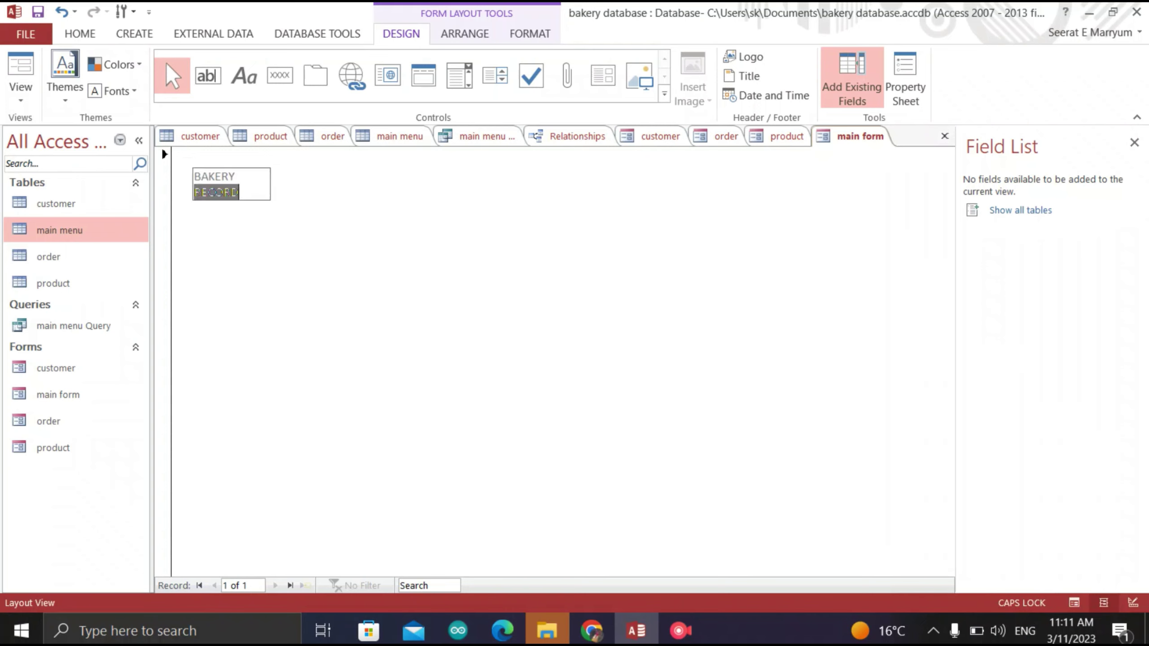
pyautogui.moveTo(239, 192); pyautogui.dragTo(194, 176)
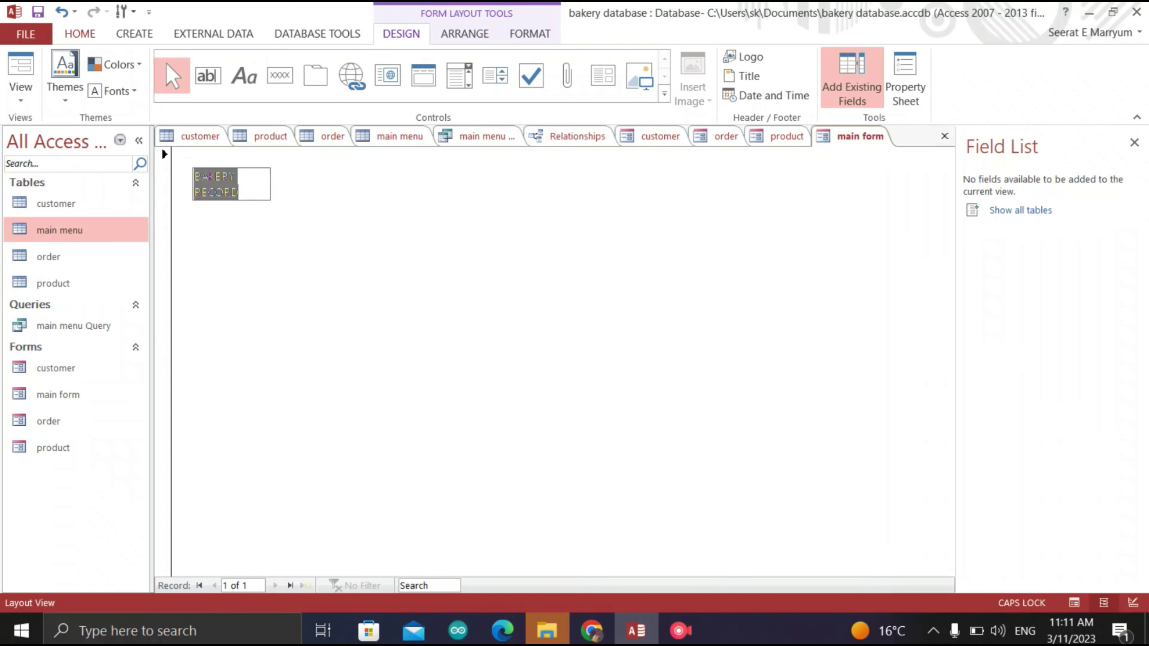
pyautogui.click(80, 34)
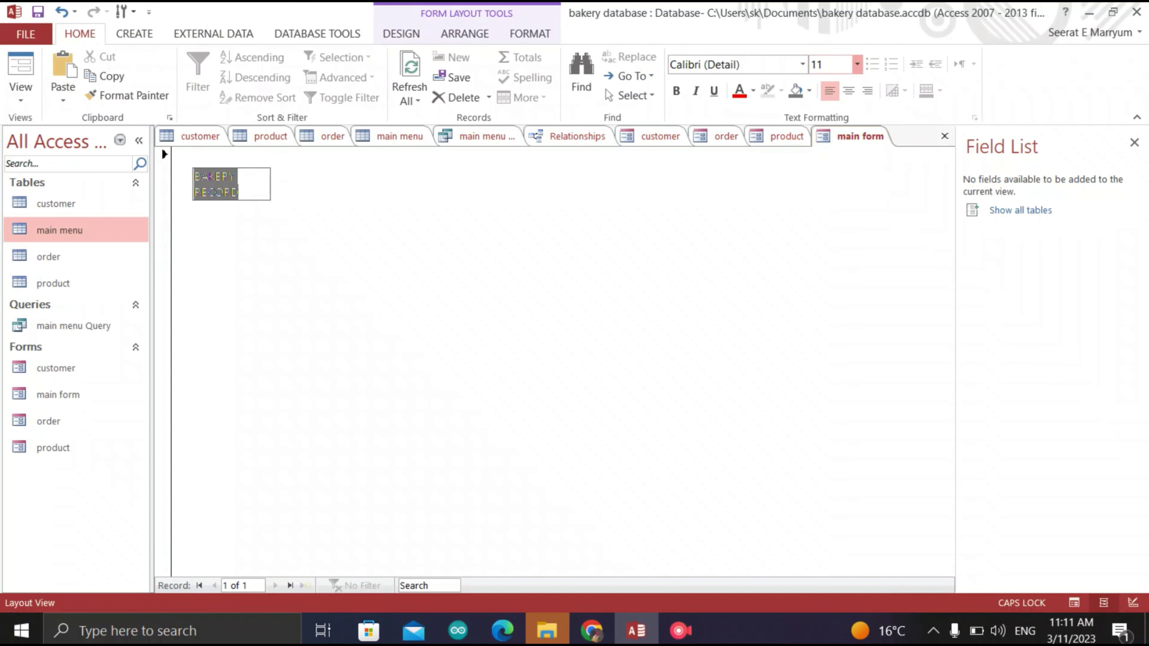
pyautogui.click(858, 64)
pyautogui.click(818, 256)
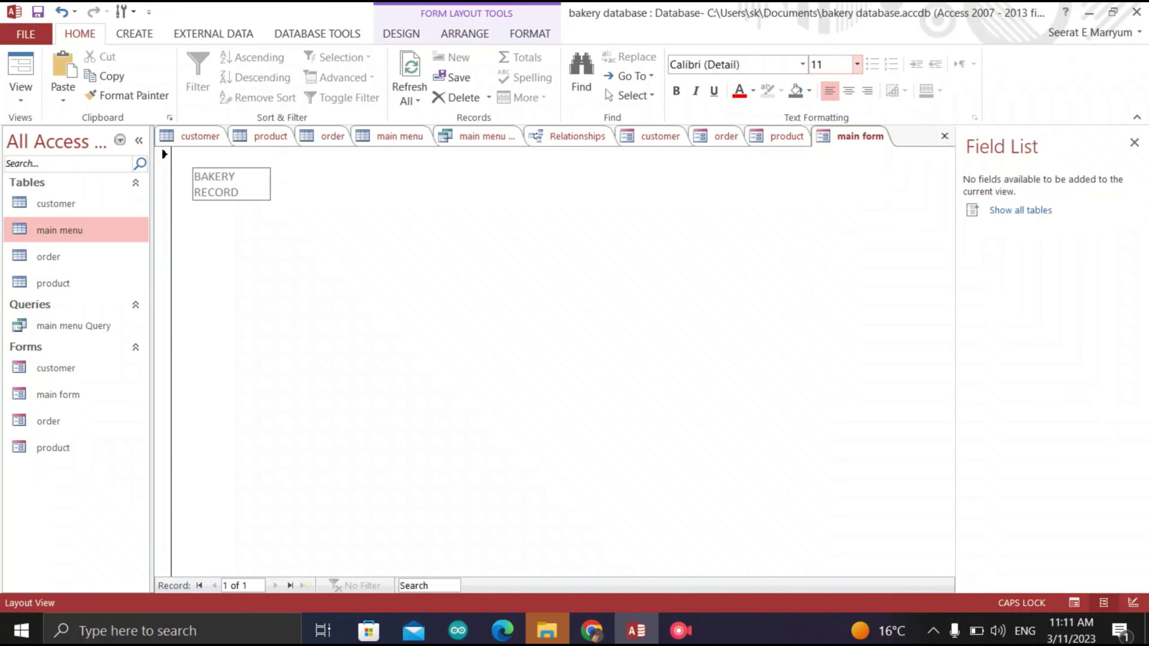
pyautogui.click(848, 91)
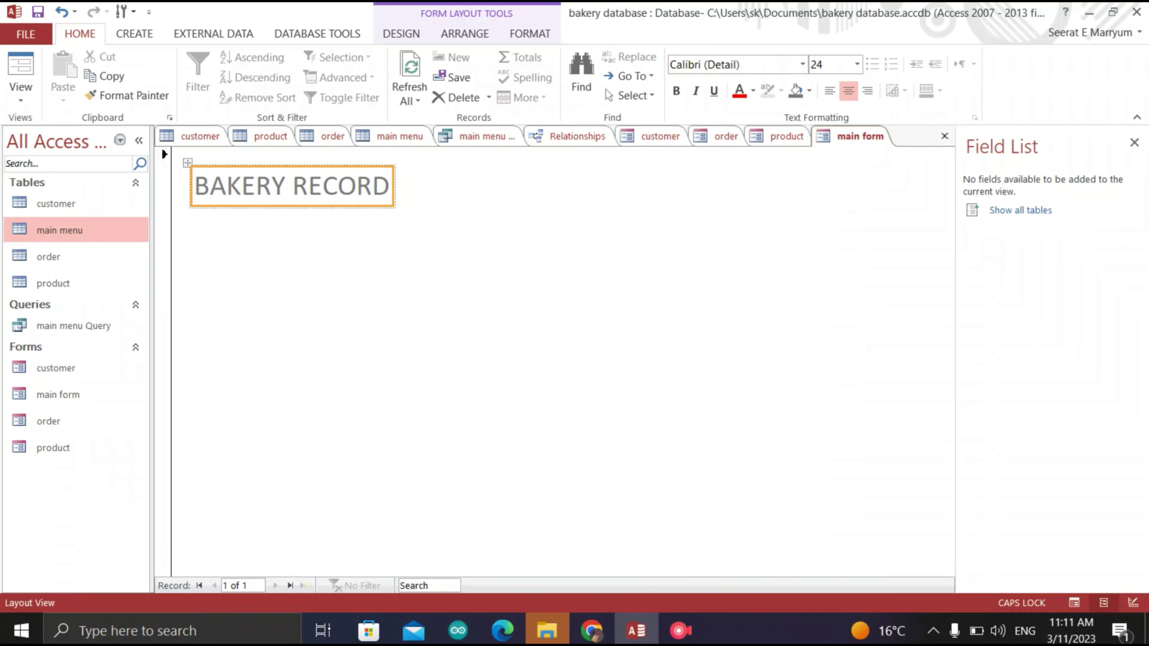
# Move the BAKERY RECORD label to the upper middle of the main form
pyautogui.click(562, 362)
pyautogui.click(292, 186)
pyautogui.press('F2')
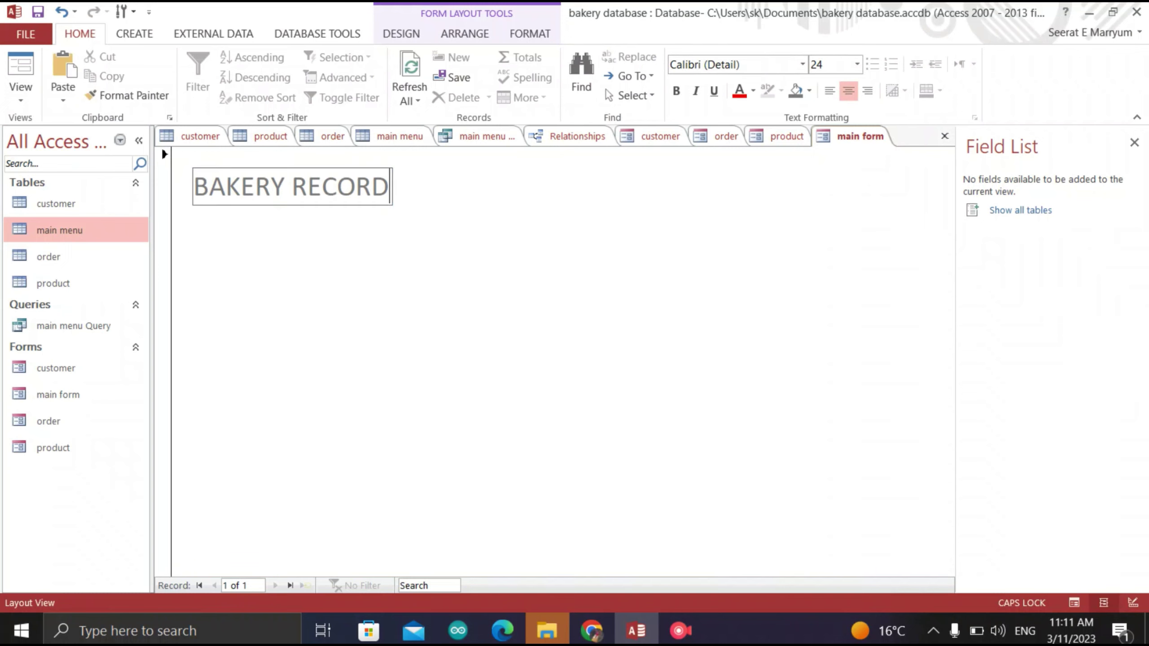
pyautogui.click(195, 186)
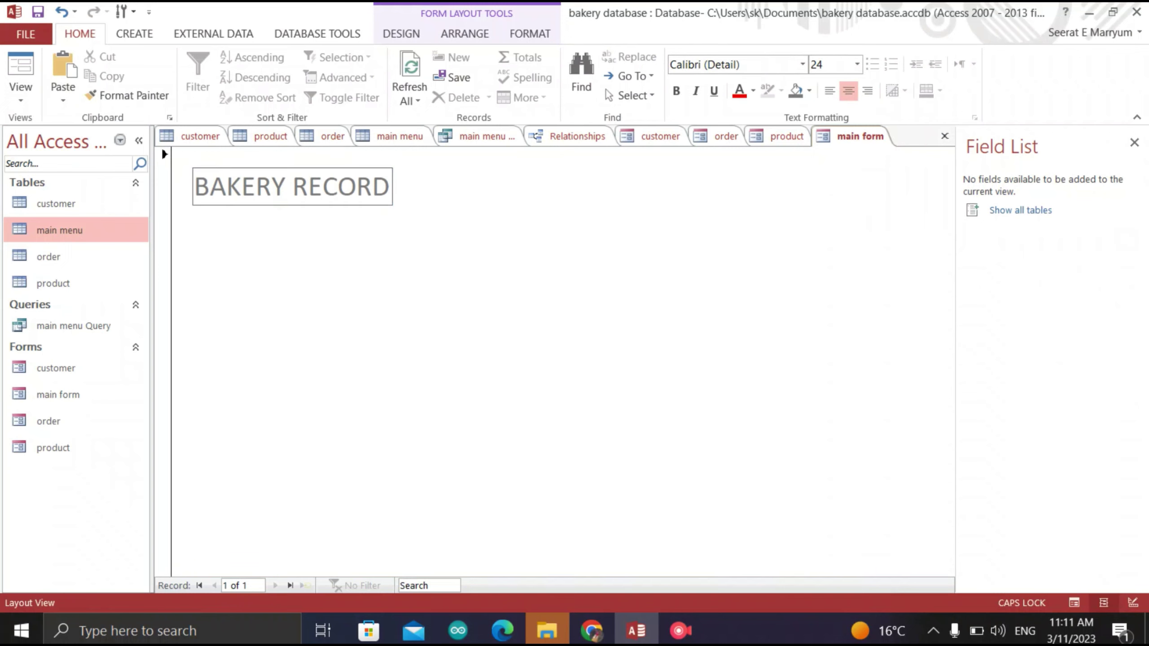
pyautogui.click(562, 362)
pyautogui.click(292, 186)
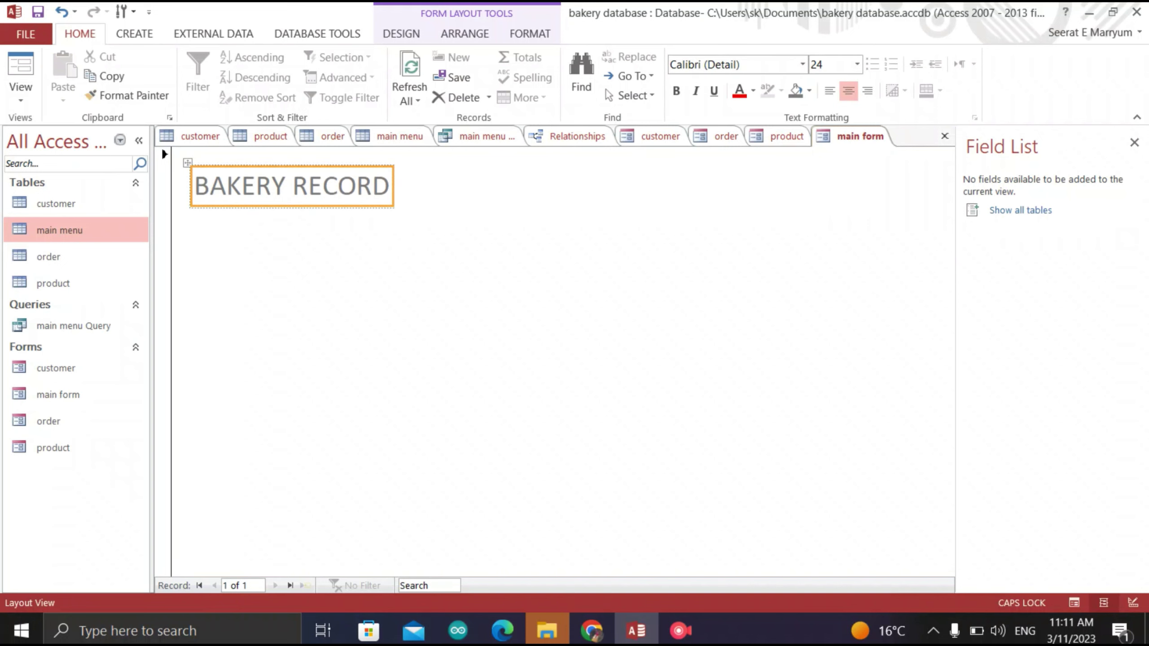
pyautogui.moveTo(292, 186); pyautogui.dragTo(579, 244)
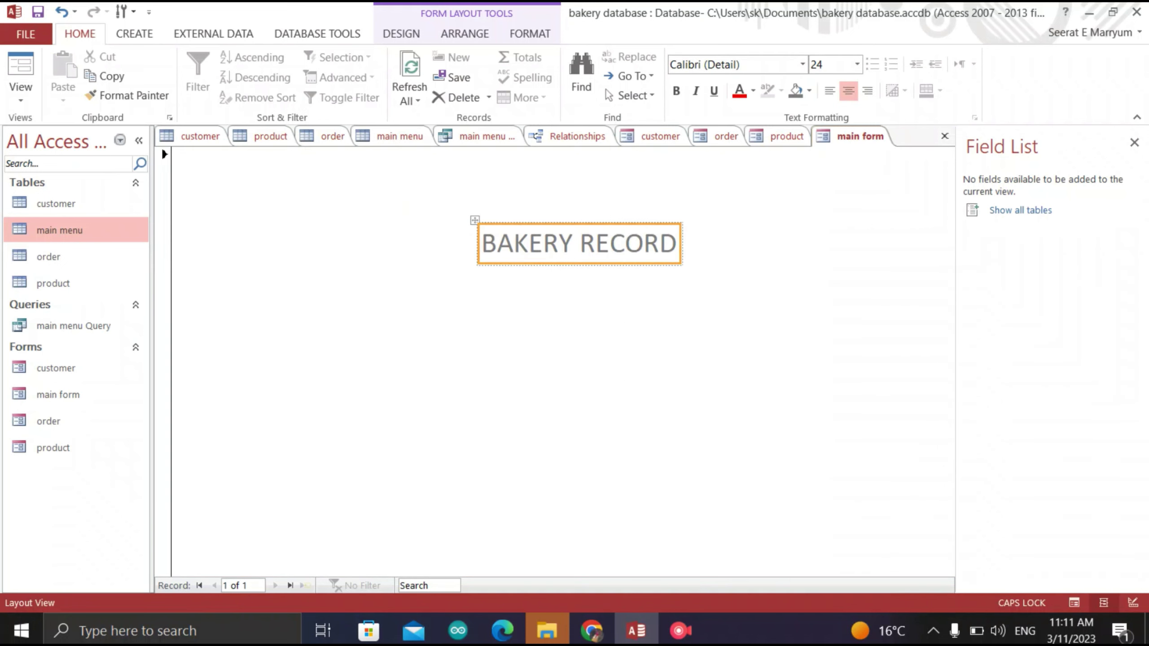
# Change the font of the BAKERY RECORD label to Algerian
pyautogui.doubleClick(558, 244)
pyautogui.click(558, 244)
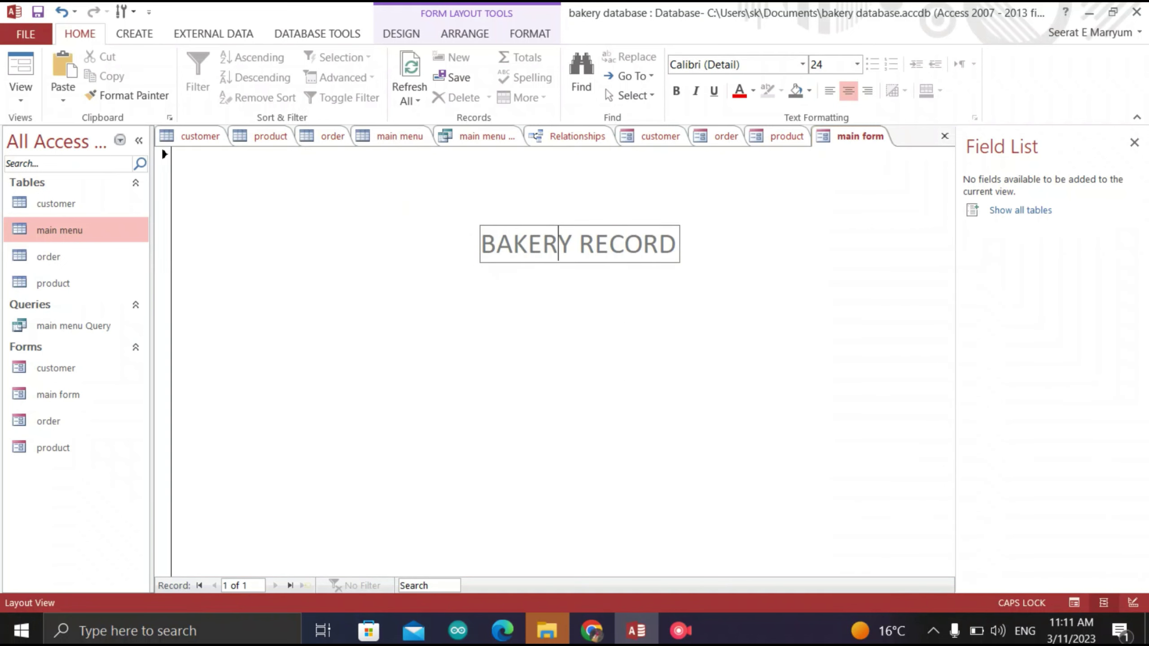
pyautogui.moveTo(678, 244); pyautogui.dragTo(481, 243)
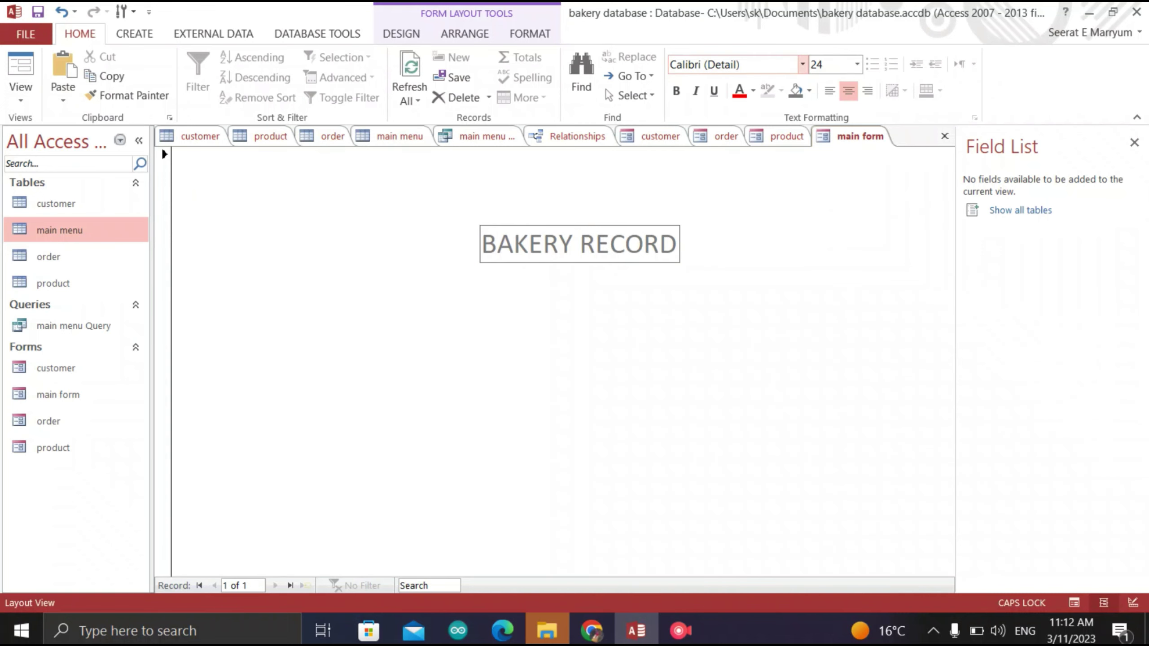
pyautogui.click(802, 64)
pyautogui.press('Down')
pyautogui.press('Down')
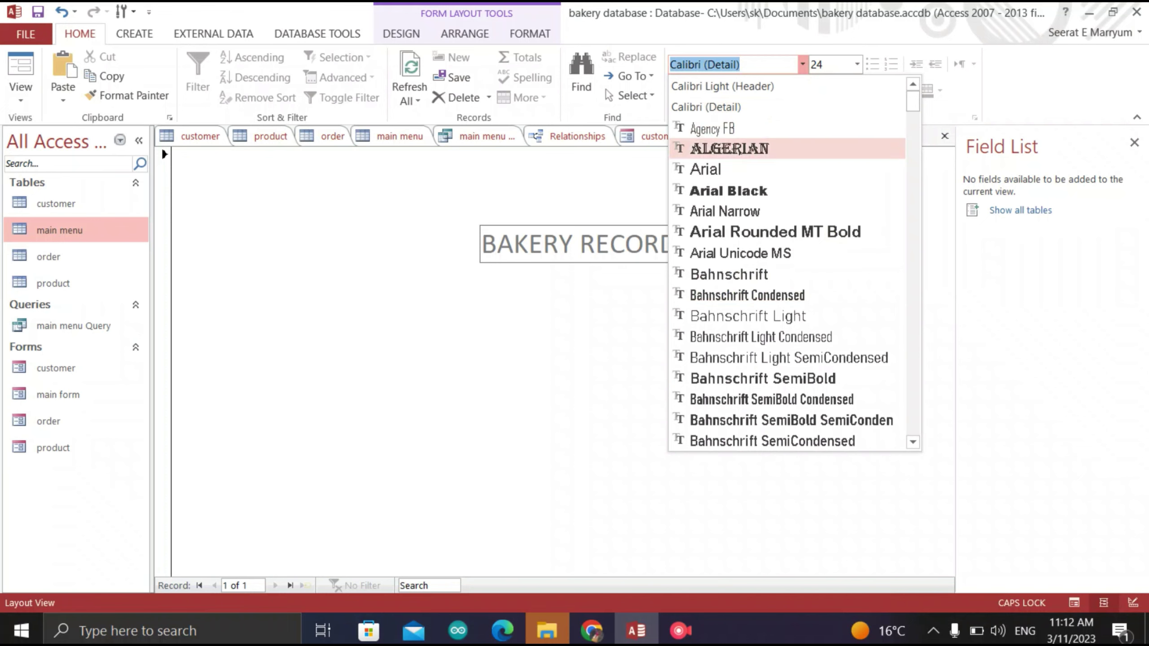
pyautogui.press('Return')
# Set the font color of the whole BAKERY RECORD label text to white
pyautogui.click(708, 245)
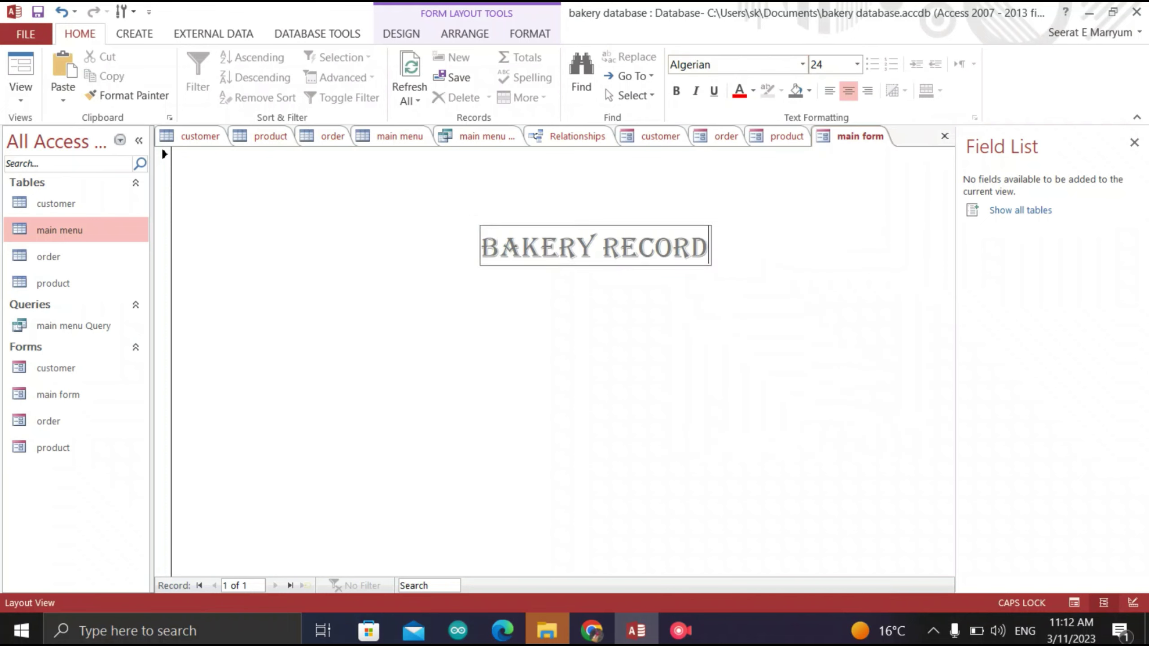
pyautogui.moveTo(708, 245)
pyautogui.mouseDown()
pyautogui.moveTo(521, 246)
pyautogui.moveTo(709, 246)
pyautogui.mouseUp()
pyautogui.click(708, 246)
pyautogui.press('Home')
pyautogui.hotkey('ctrl', 'shift', 'Right')
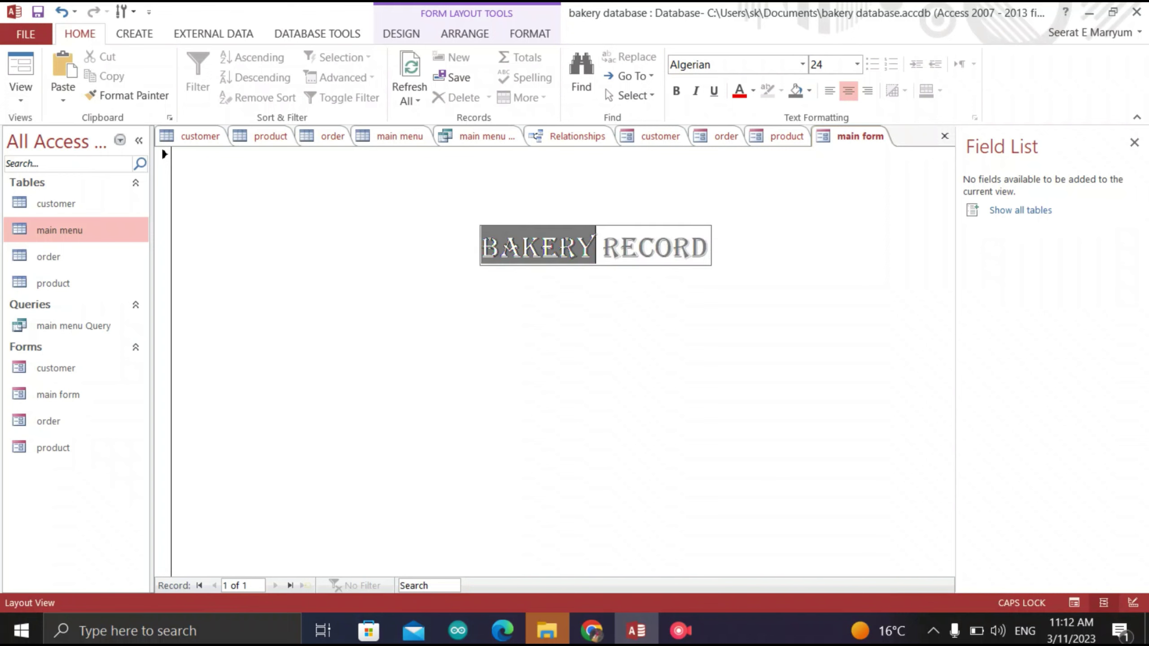
pyautogui.hotkey('ctrl', 'shift', 'Right')
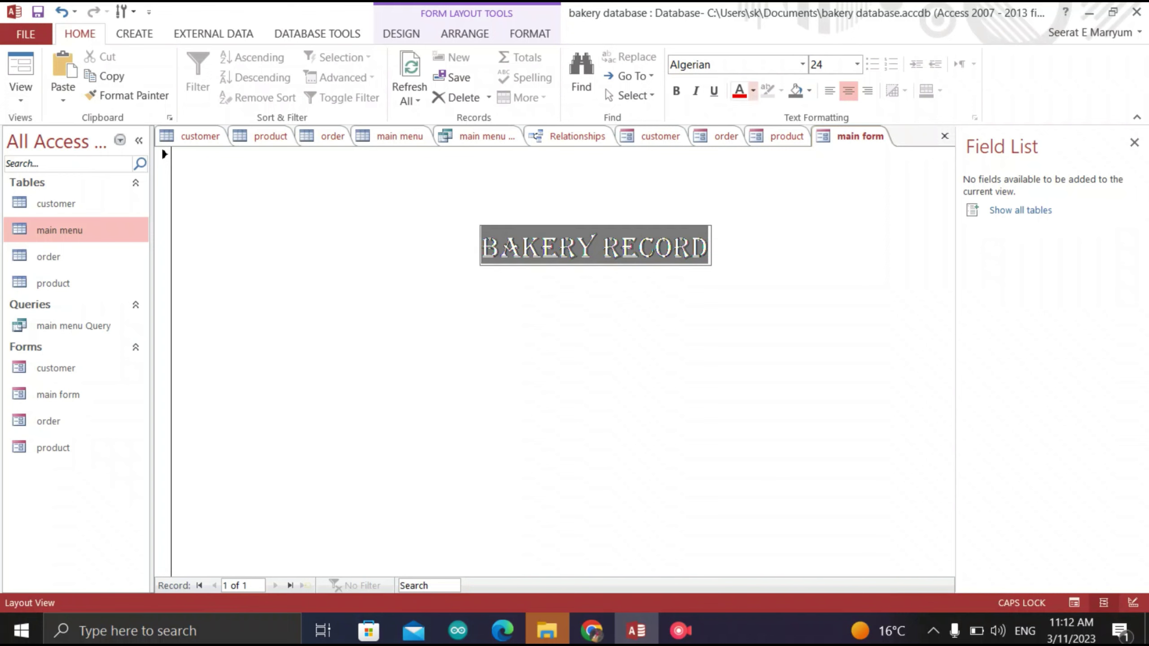
pyautogui.click(753, 90)
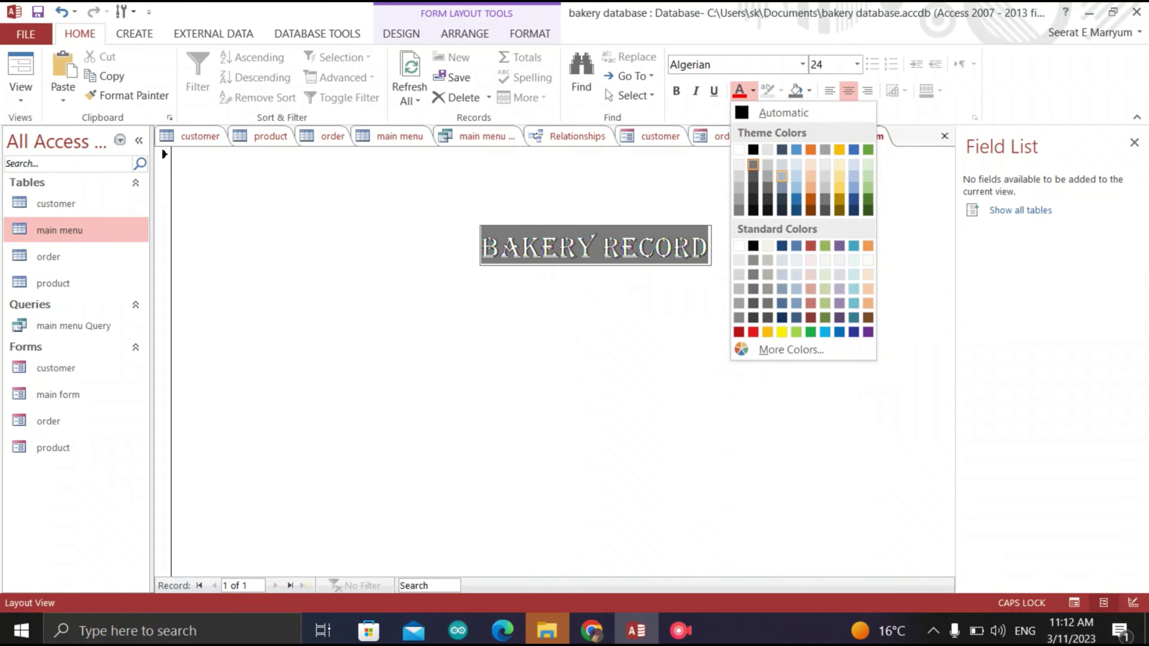
pyautogui.press('Down')
pyautogui.press('Left')
pyautogui.press('Return')
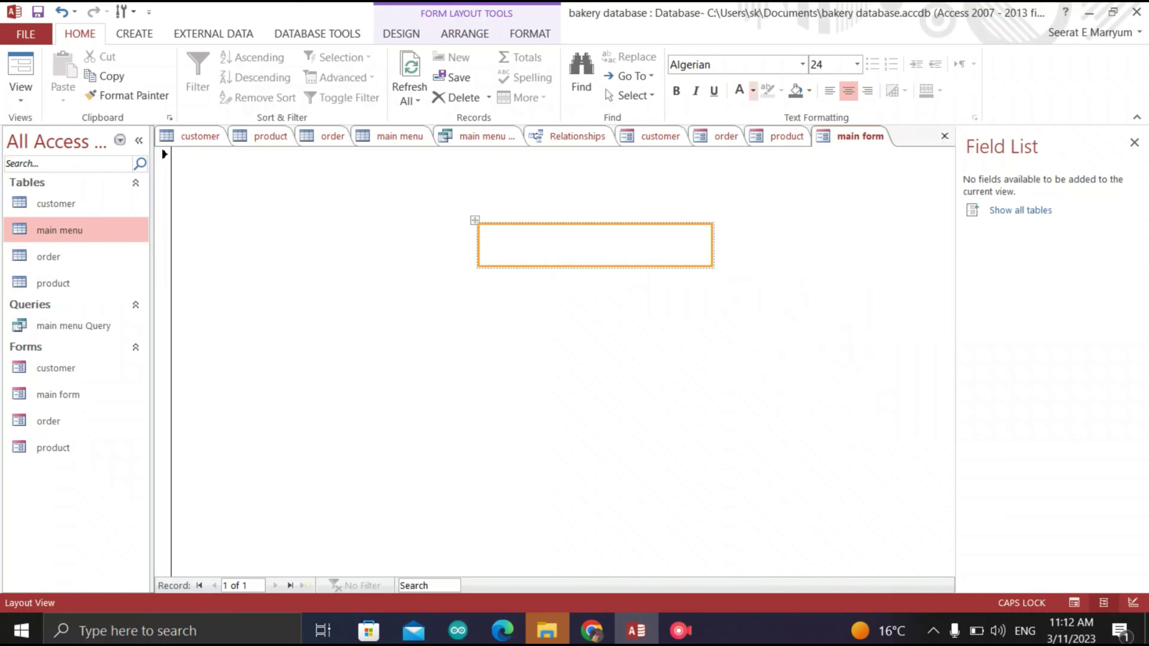
# Fill the background of the BAKERY RECORD label with black
pyautogui.click(707, 245)
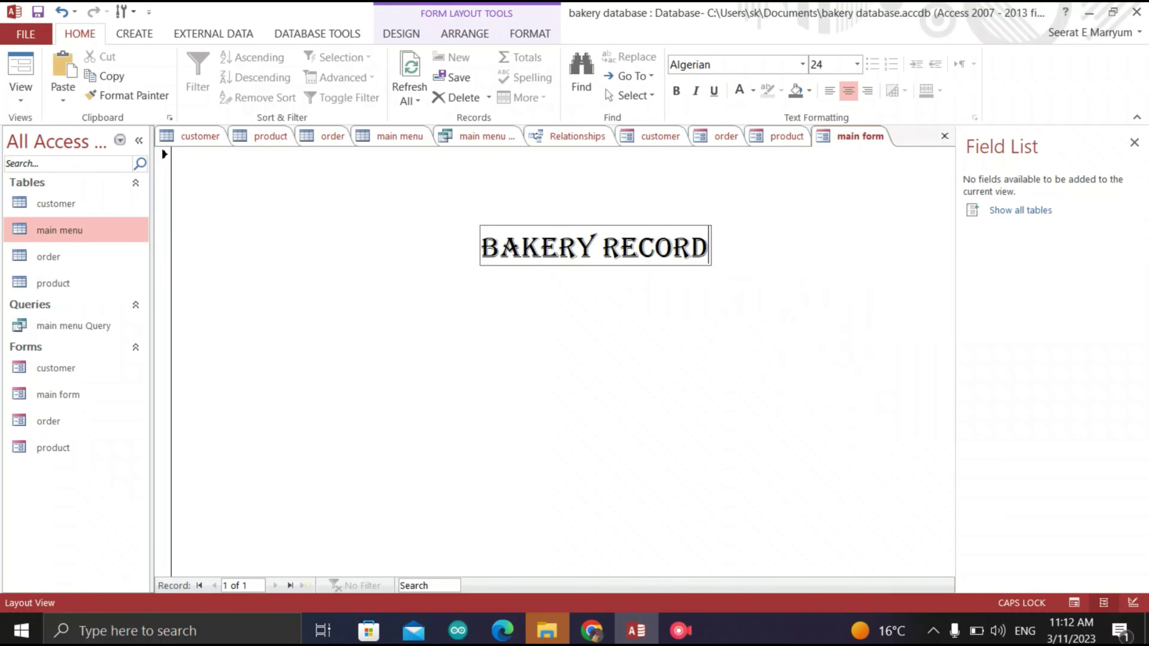
pyautogui.press('Escape')
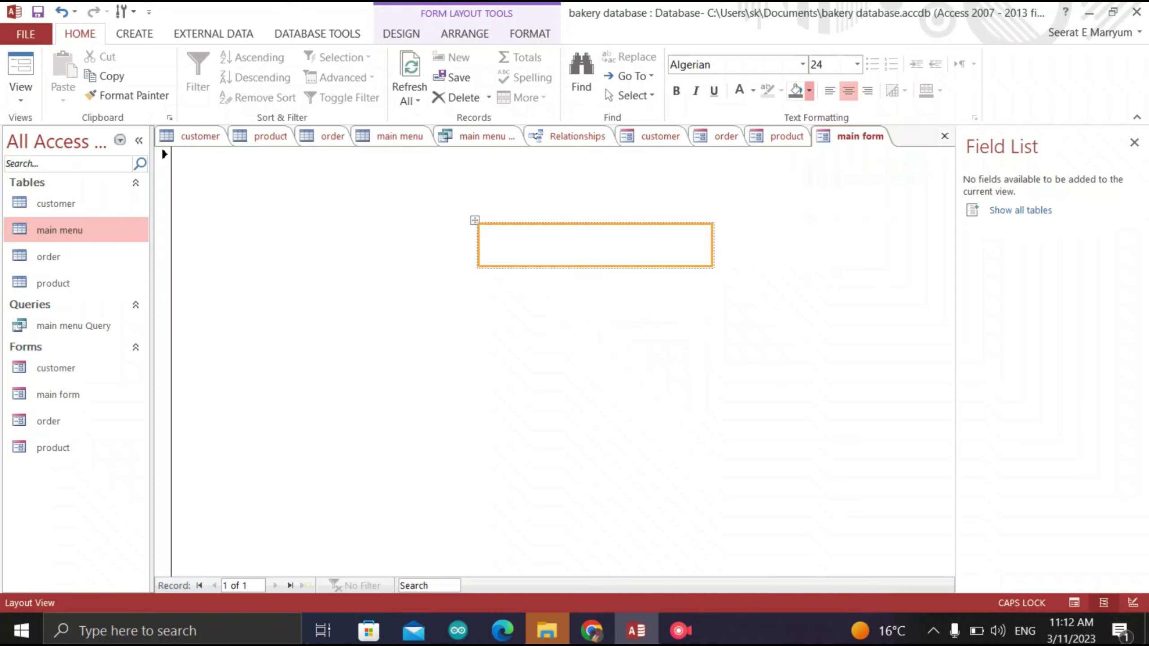
pyautogui.click(809, 90)
pyautogui.click(809, 149)
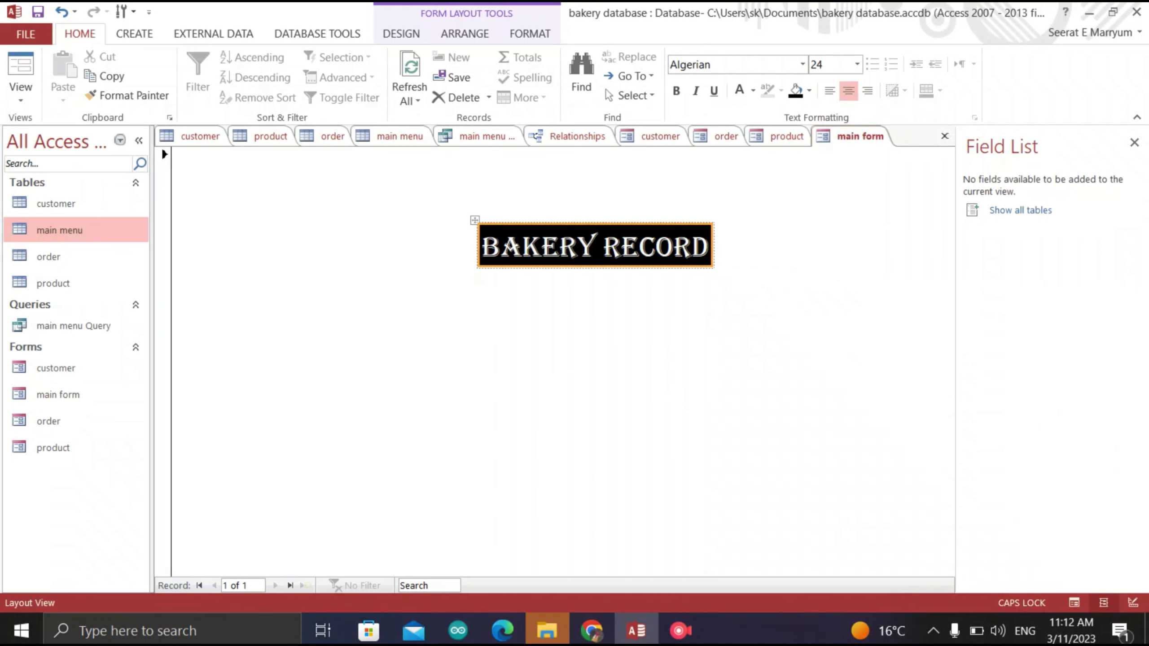
# Change the BAKERY RECORD label's background to the dark blue-gray theme color and move the label slightly to the left
pyautogui.click(808, 90)
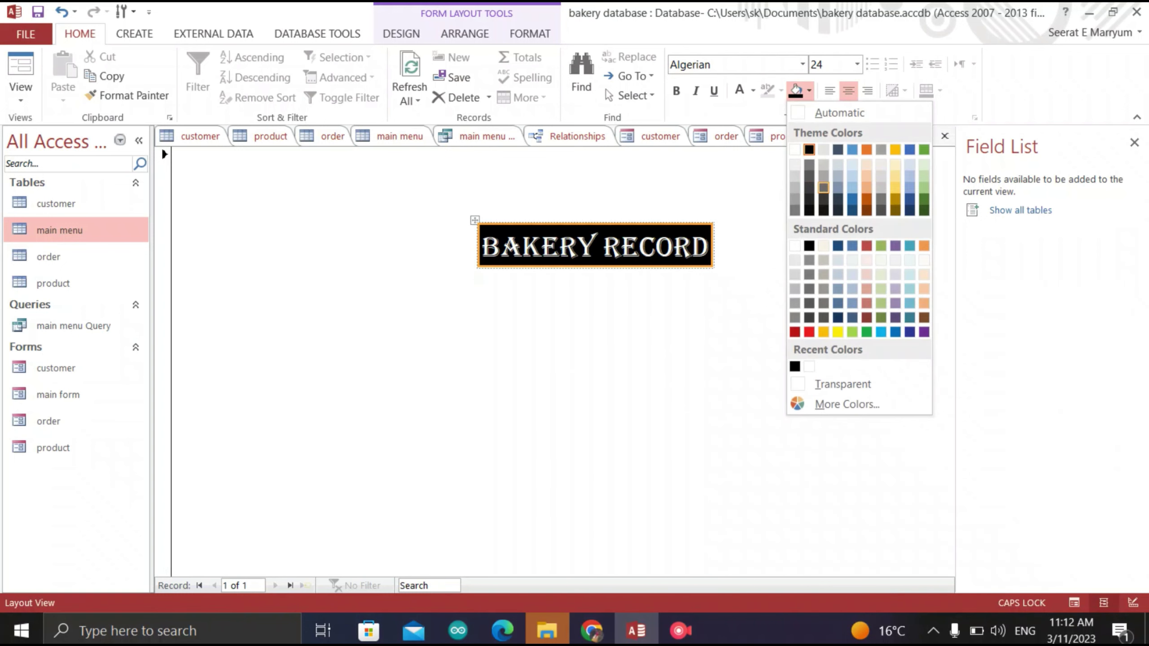
pyautogui.click(838, 150)
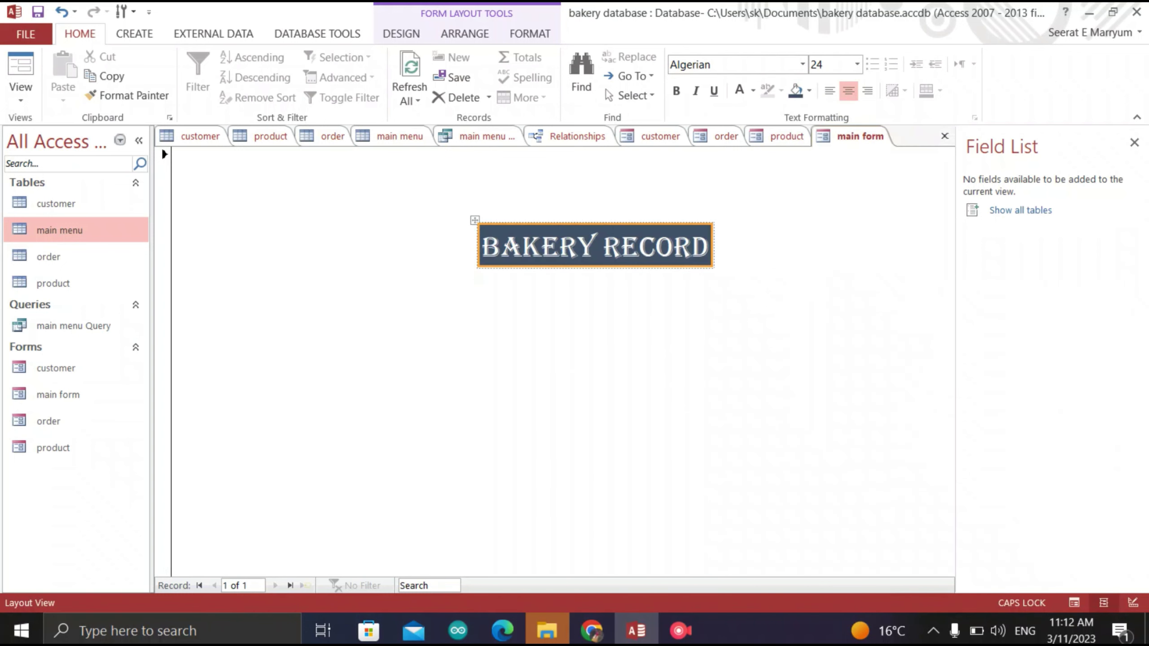
pyautogui.click(563, 362)
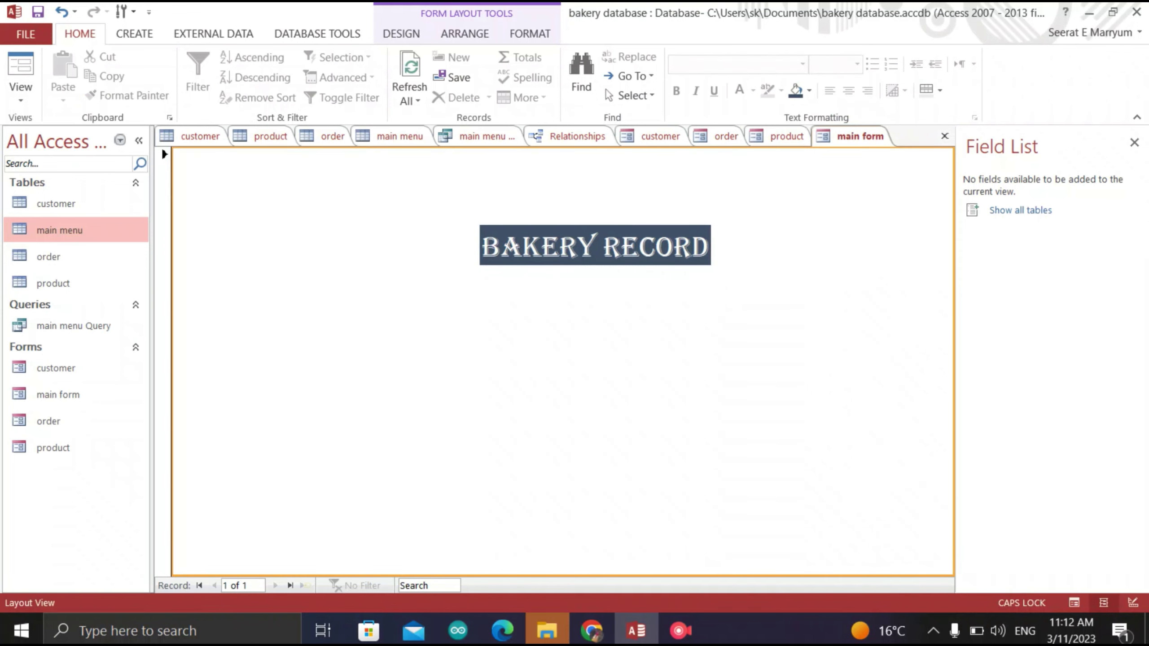
pyautogui.moveTo(595, 245); pyautogui.dragTo(559, 241)
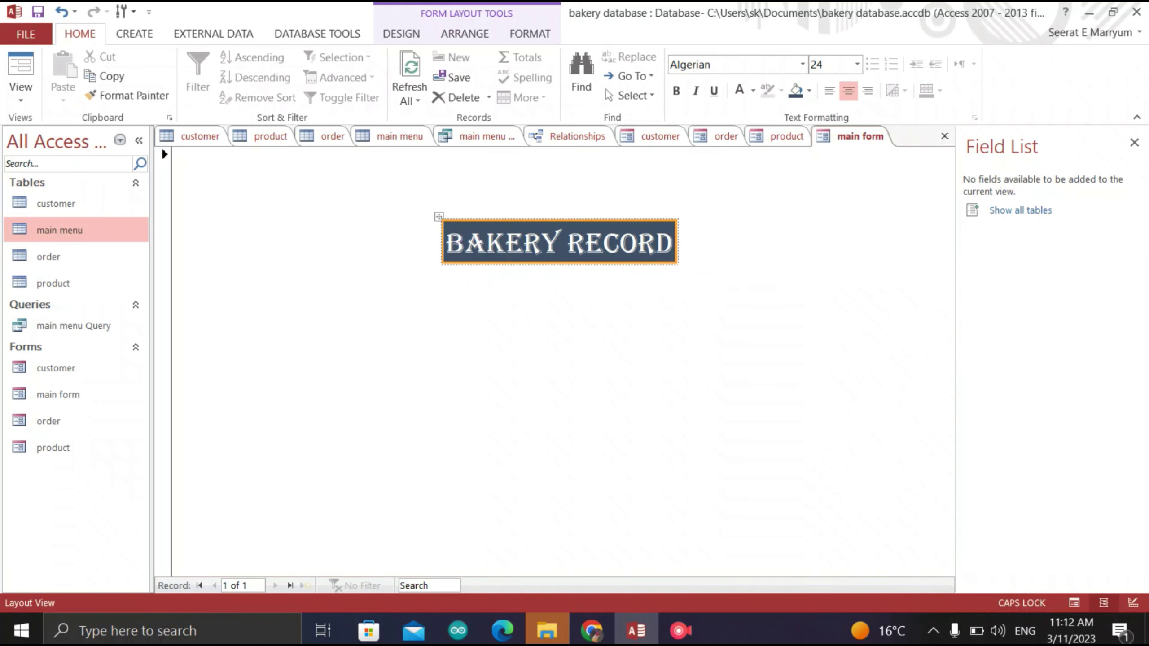
pyautogui.click(562, 361)
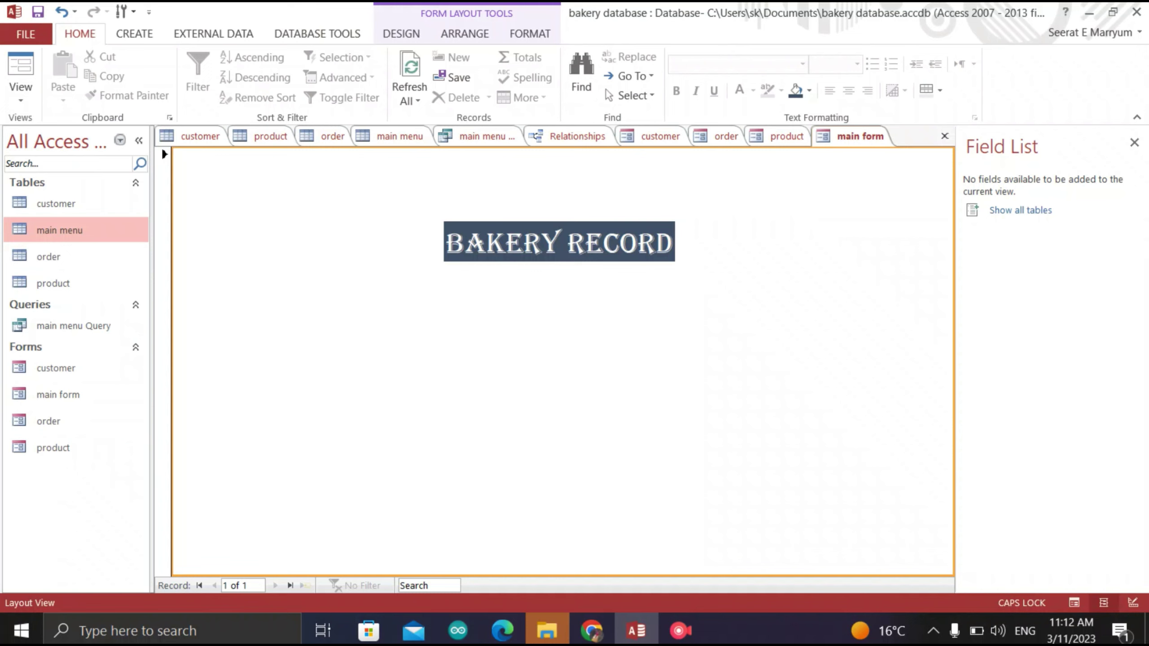
# Add a command button to the main form with the Open Form action for the customer form, showing all the records
pyautogui.click(400, 34)
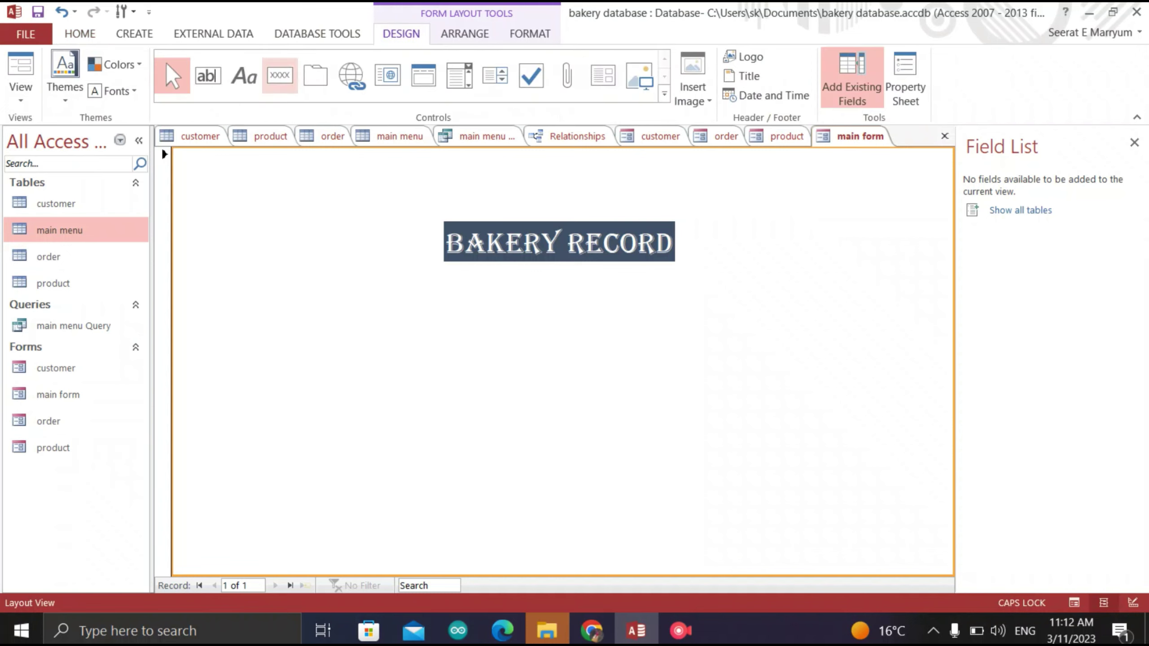
pyautogui.click(280, 75)
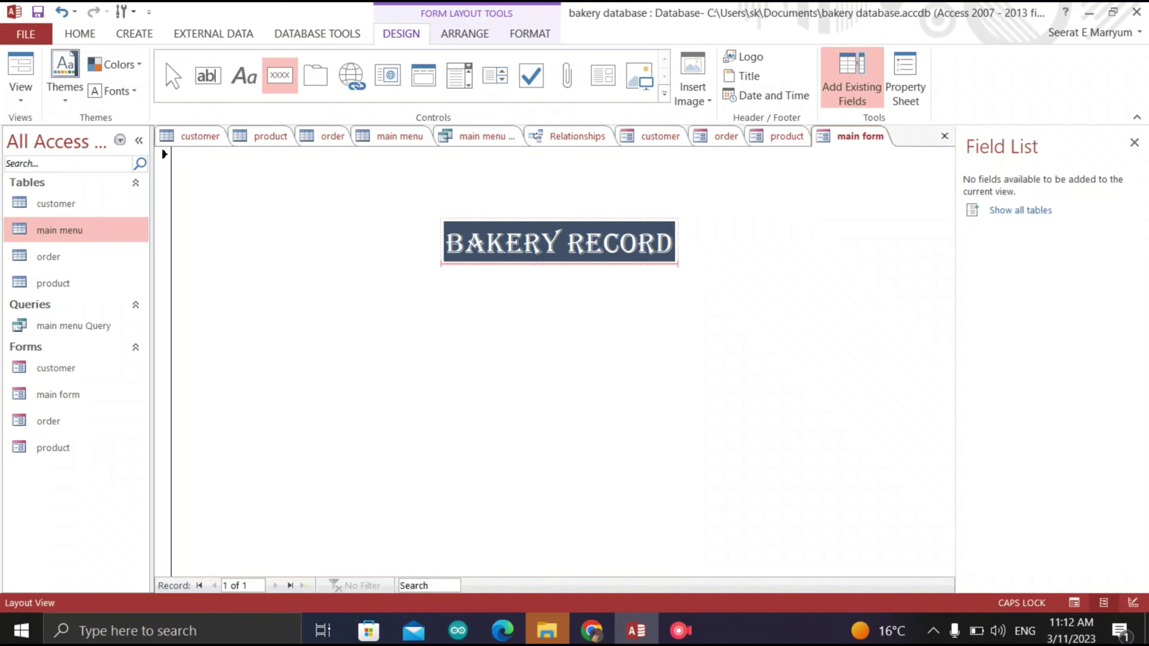
pyautogui.click(188, 153)
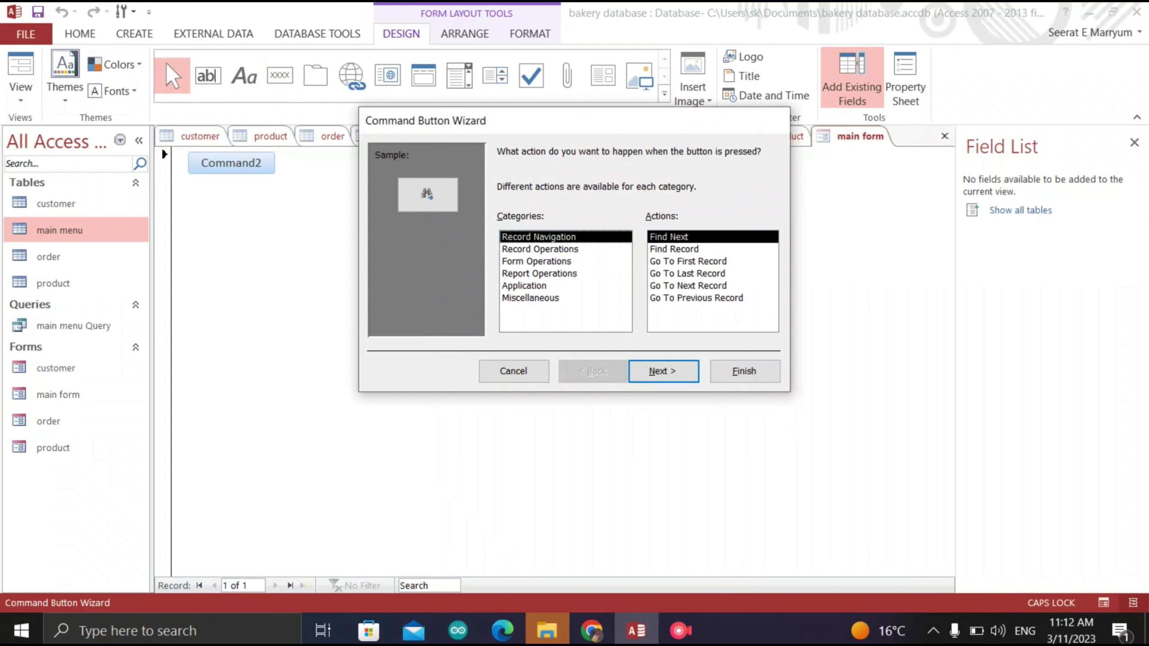
pyautogui.click(536, 261)
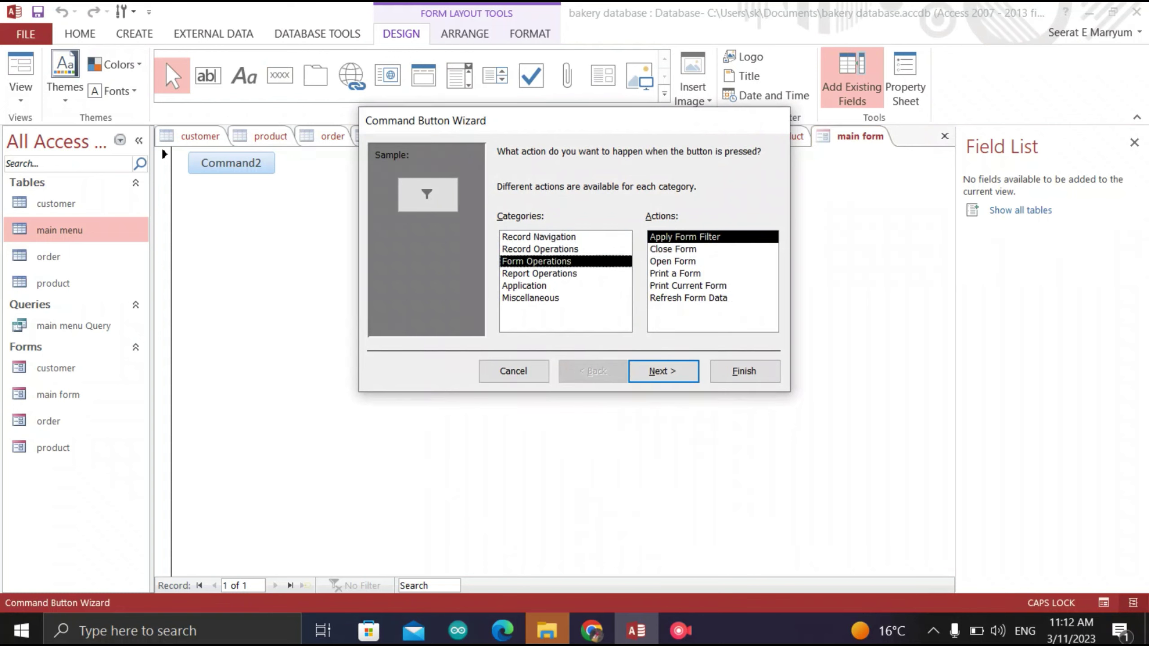
pyautogui.doubleClick(673, 262)
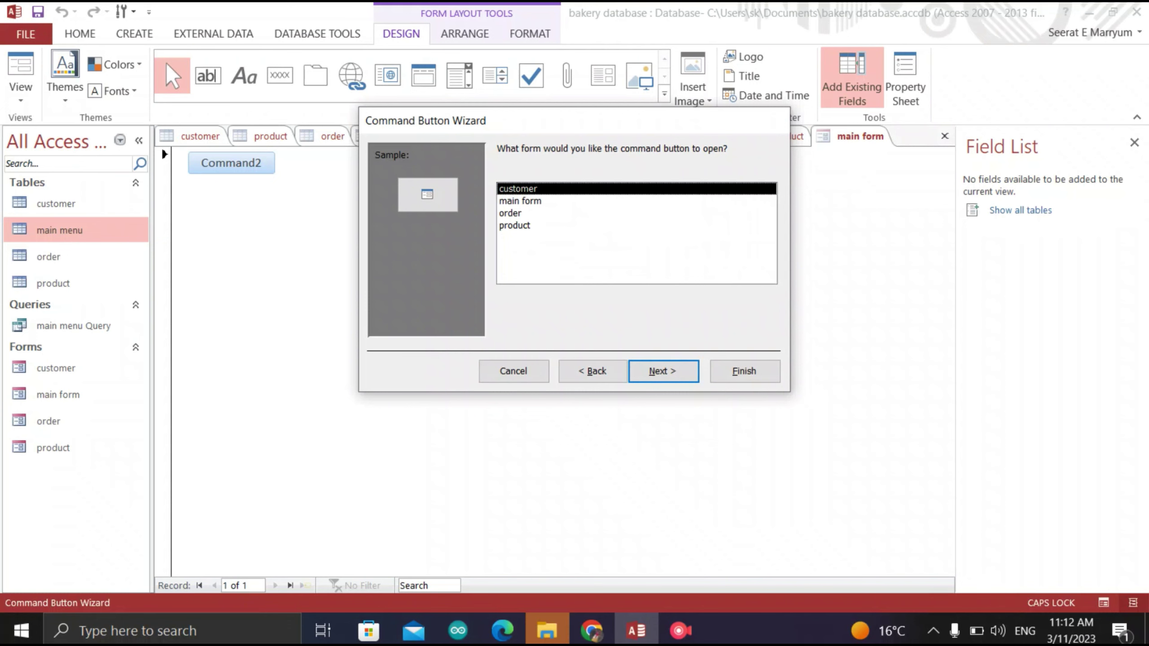
pyautogui.press('Return')
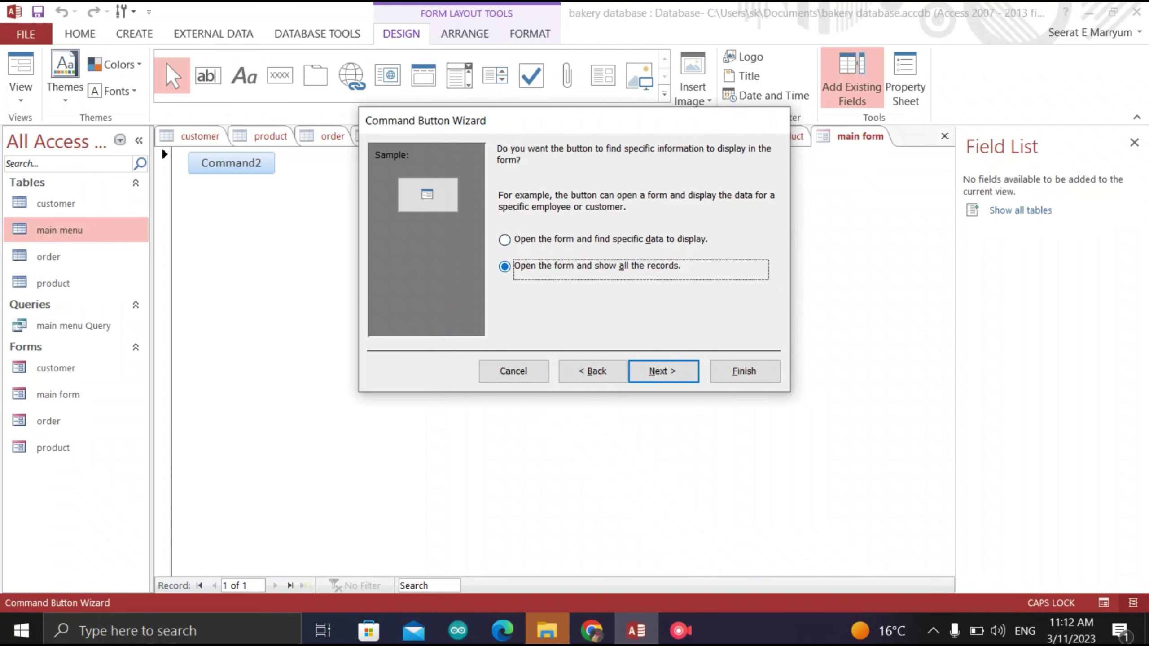
pyautogui.press('Return')
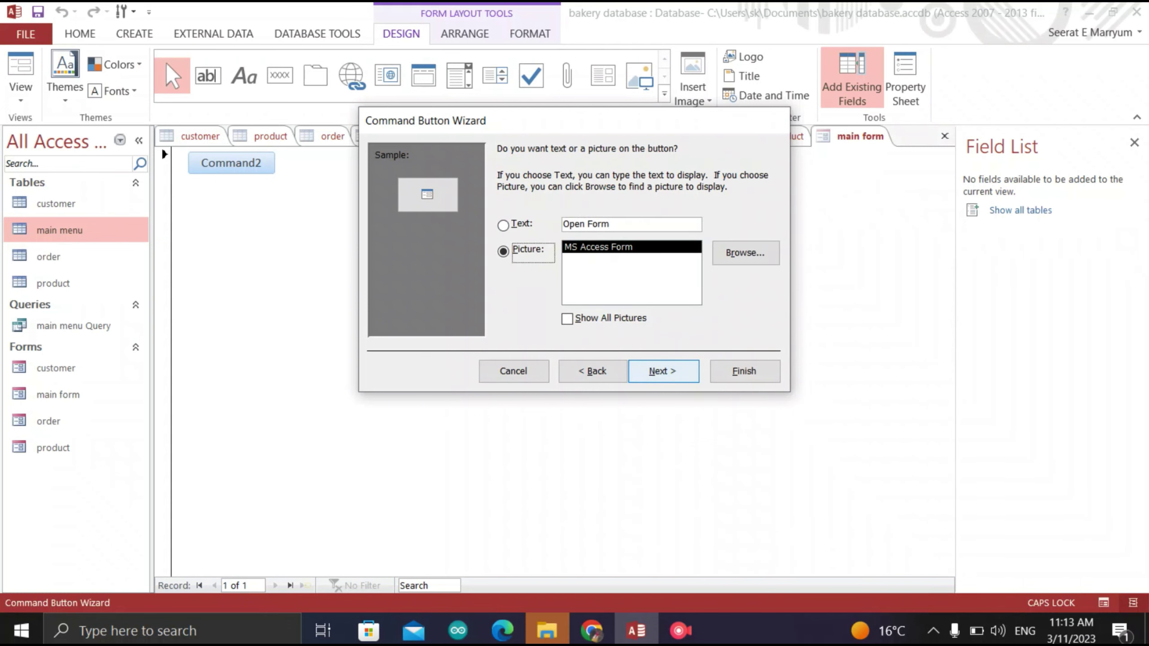
# Give the button the text CUSTOMER FORM instead of a picture and finish it with its default name
pyautogui.press('Up')
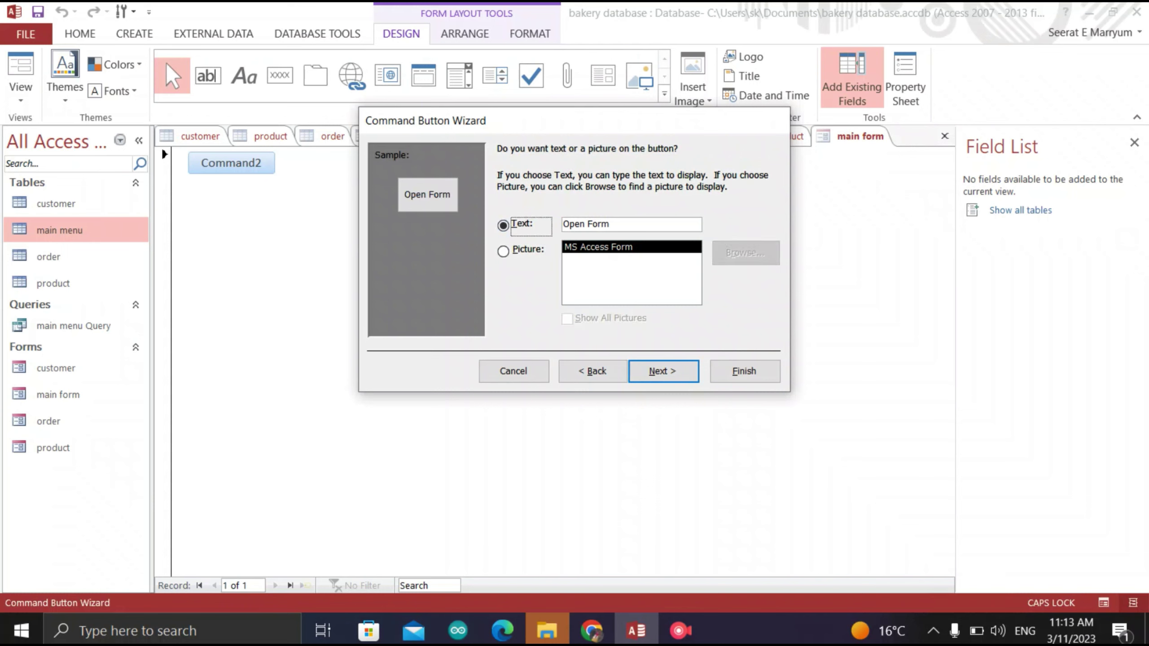
pyautogui.press('Tab')
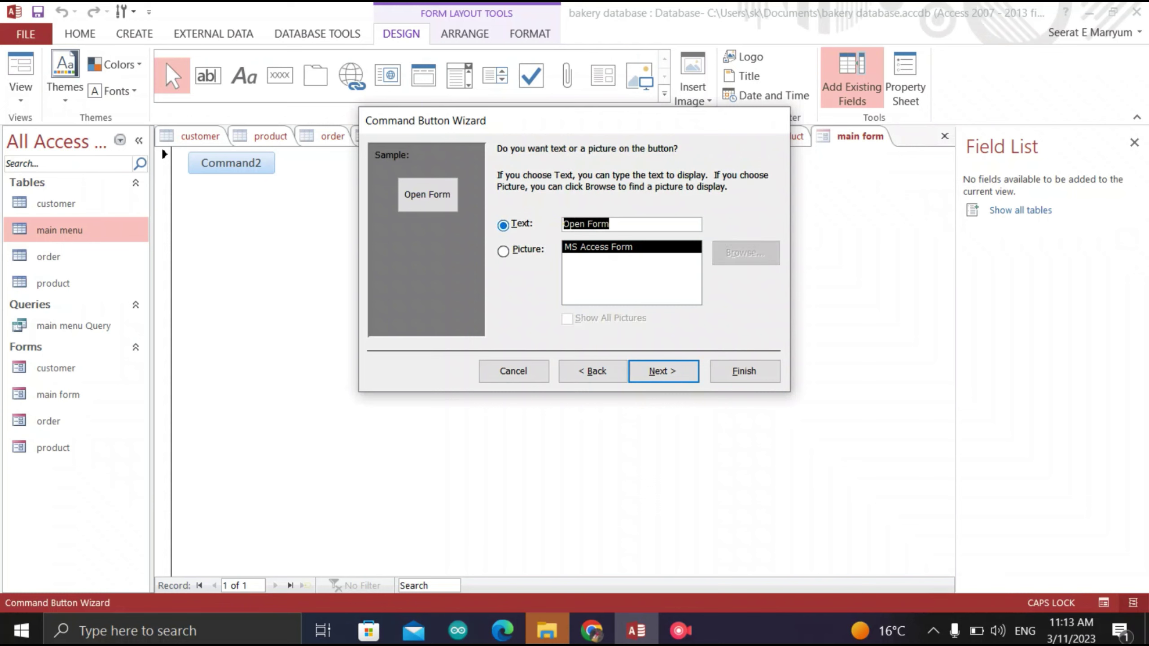
pyautogui.write('CUSTOMER')
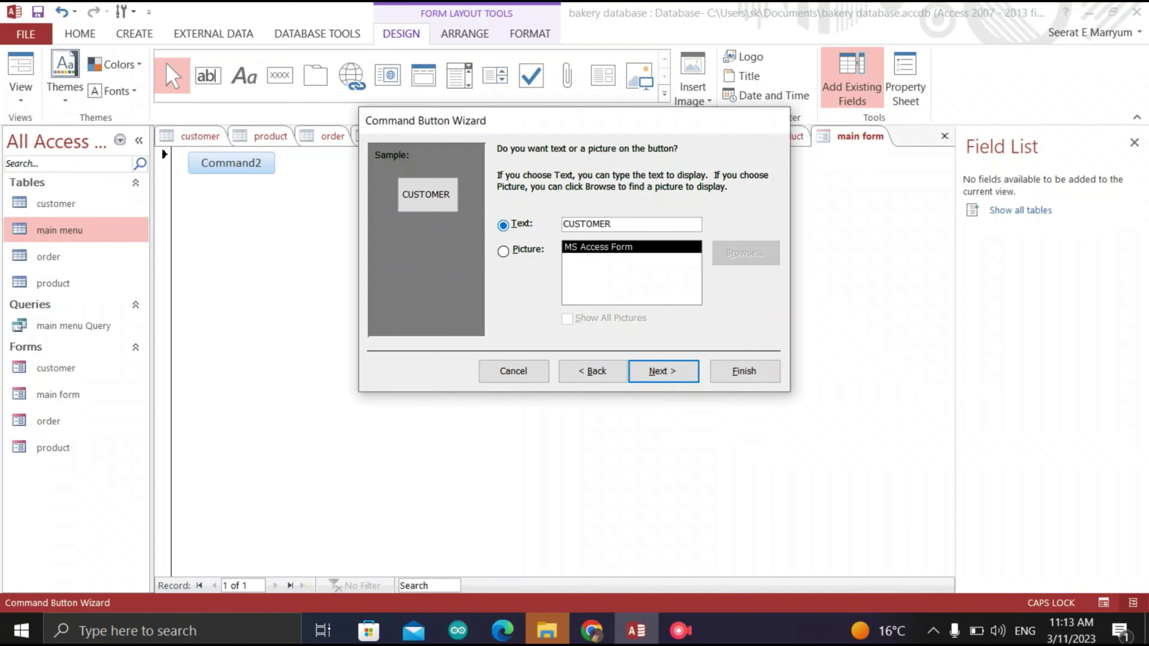
pyautogui.write(' FORM')
pyautogui.press('Return')
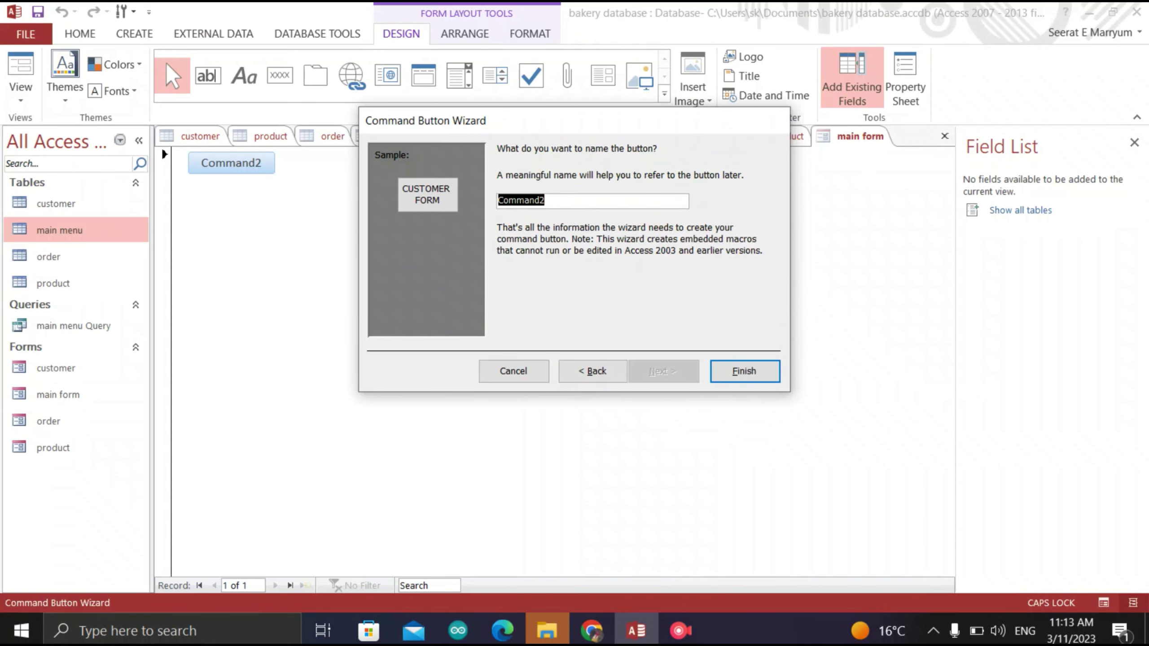
pyautogui.press('Return')
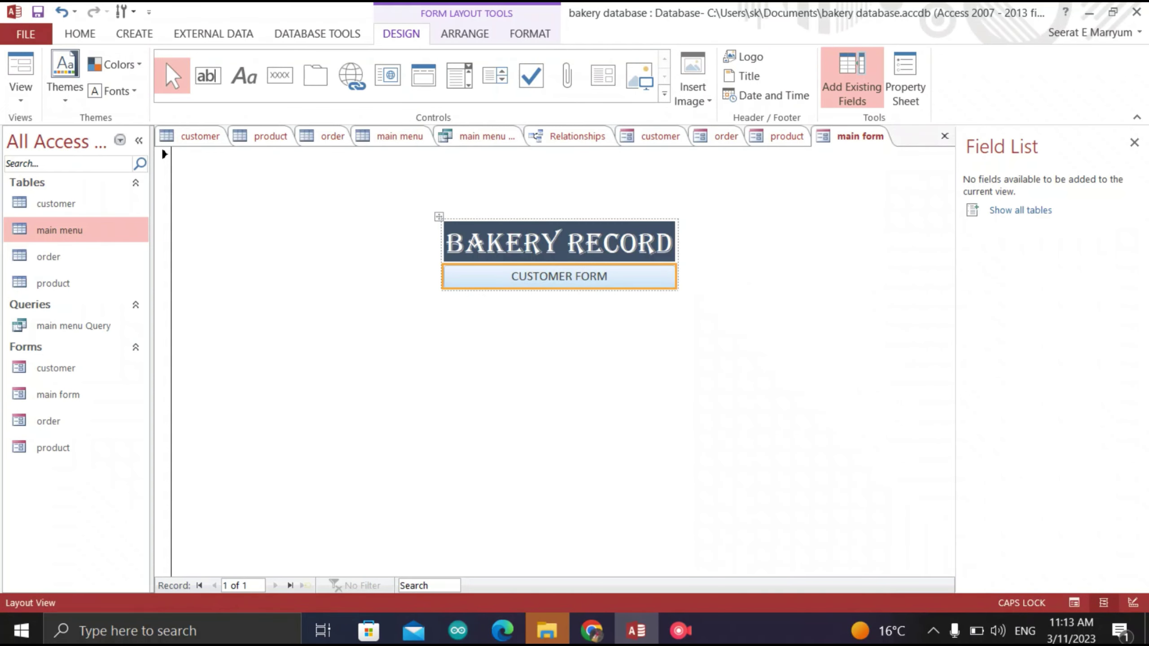
# Add a command button below CUSTOMER FORM with the Open Form action for the preselected customer form, showing all the records
pyautogui.click(280, 74)
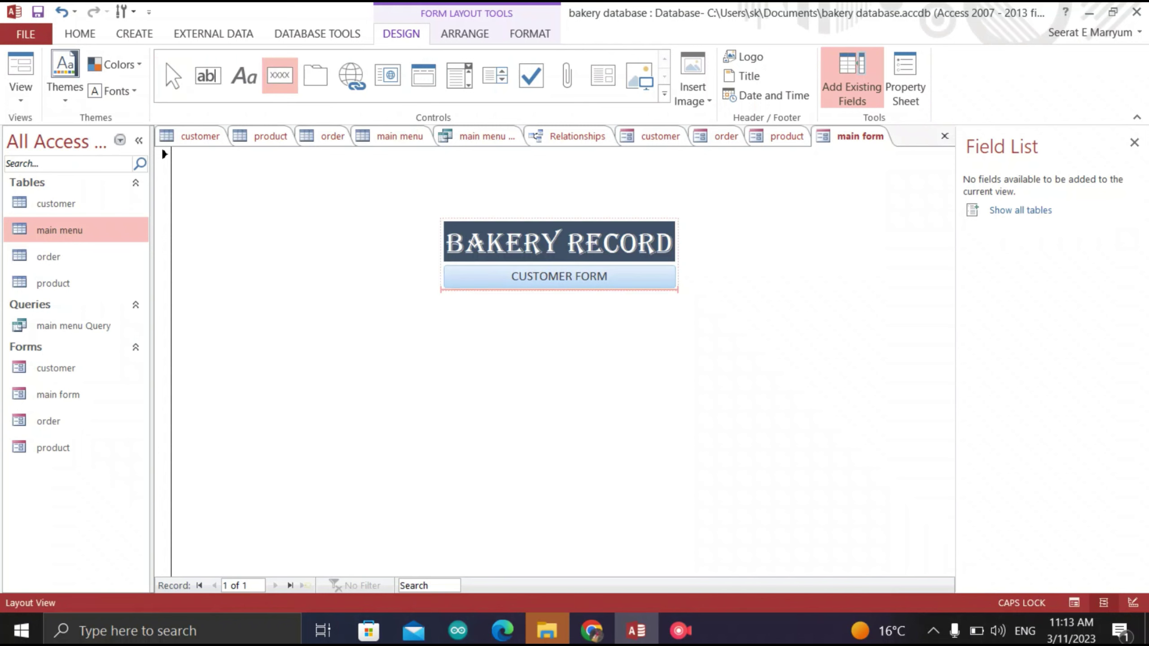
pyautogui.click(559, 285)
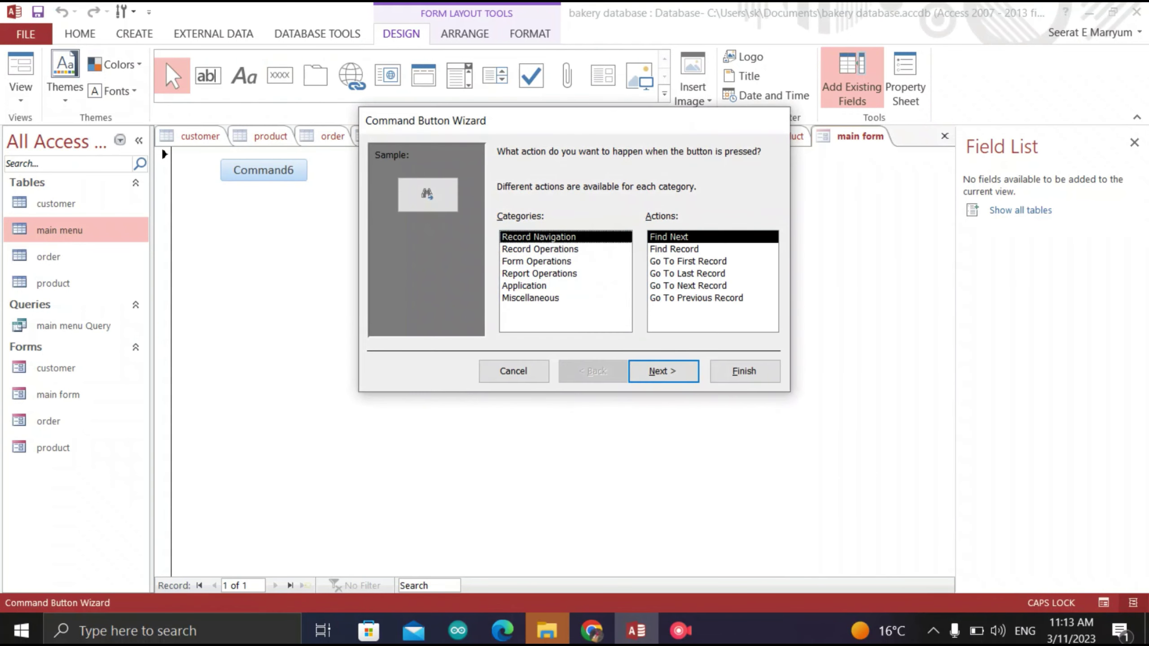
pyautogui.click(536, 261)
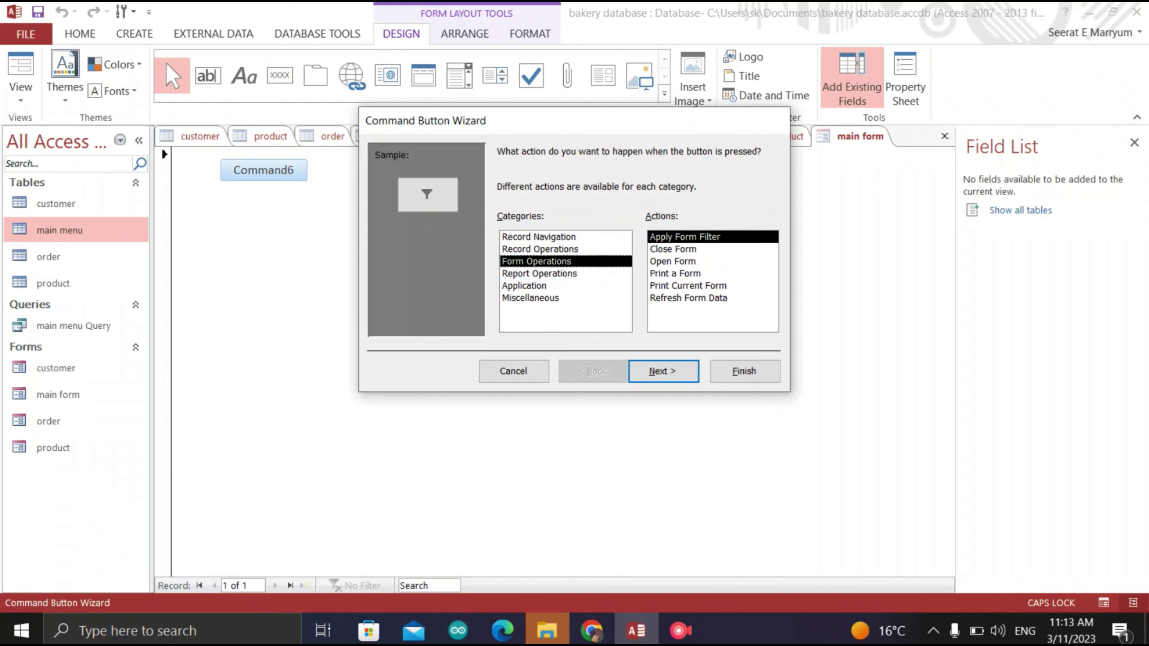
pyautogui.doubleClick(673, 261)
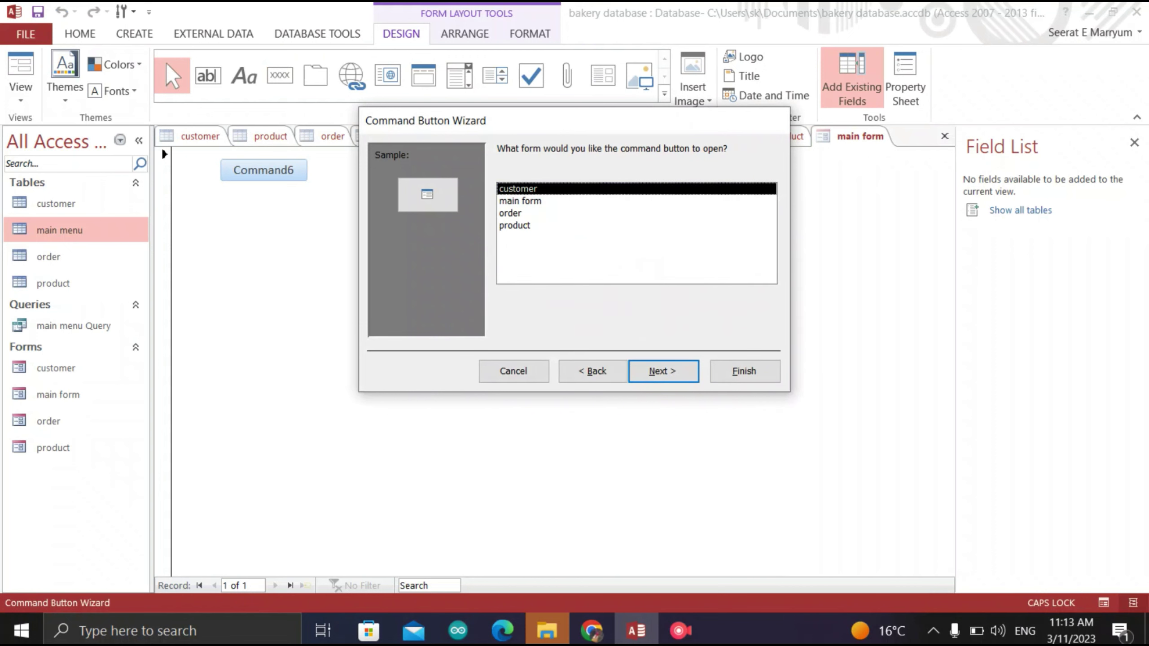
pyautogui.press('Return')
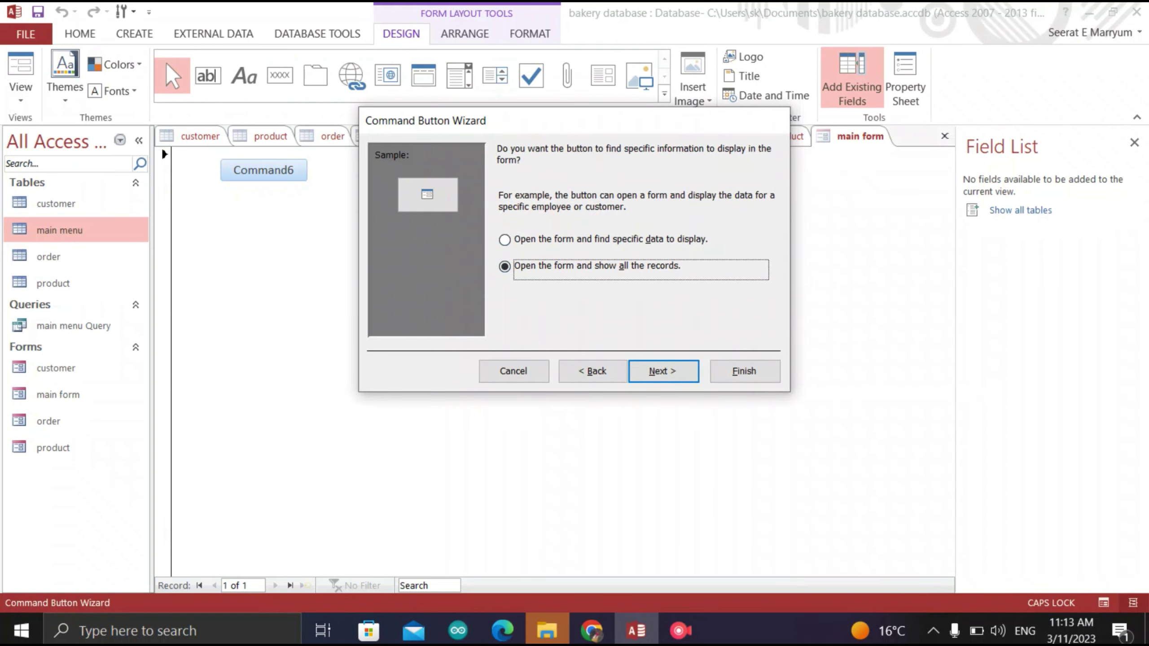
pyautogui.press('Return')
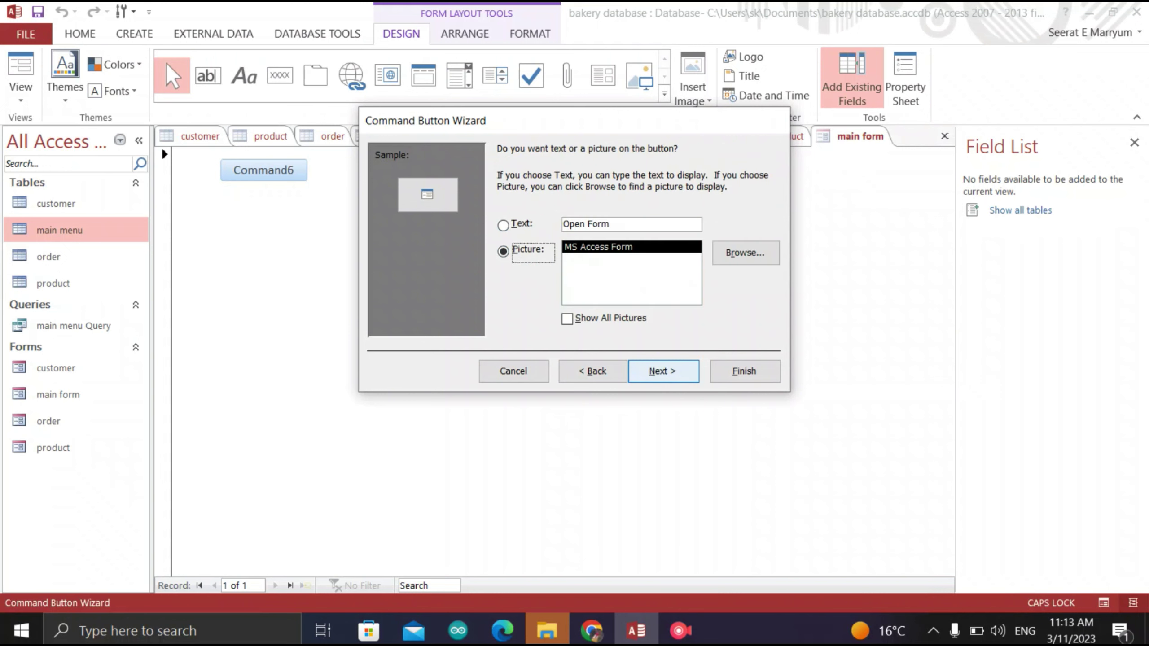
# Give the second button the text ORDER FORM instead of a picture and finish it with its default name
pyautogui.press('Up')
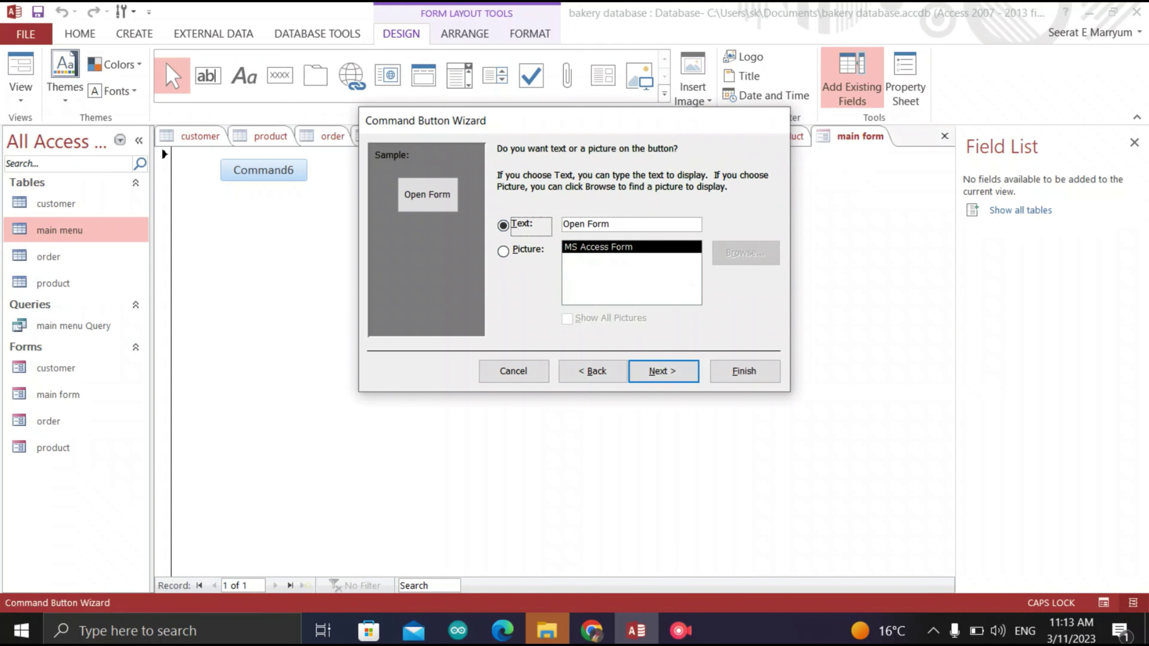
pyautogui.press('Tab')
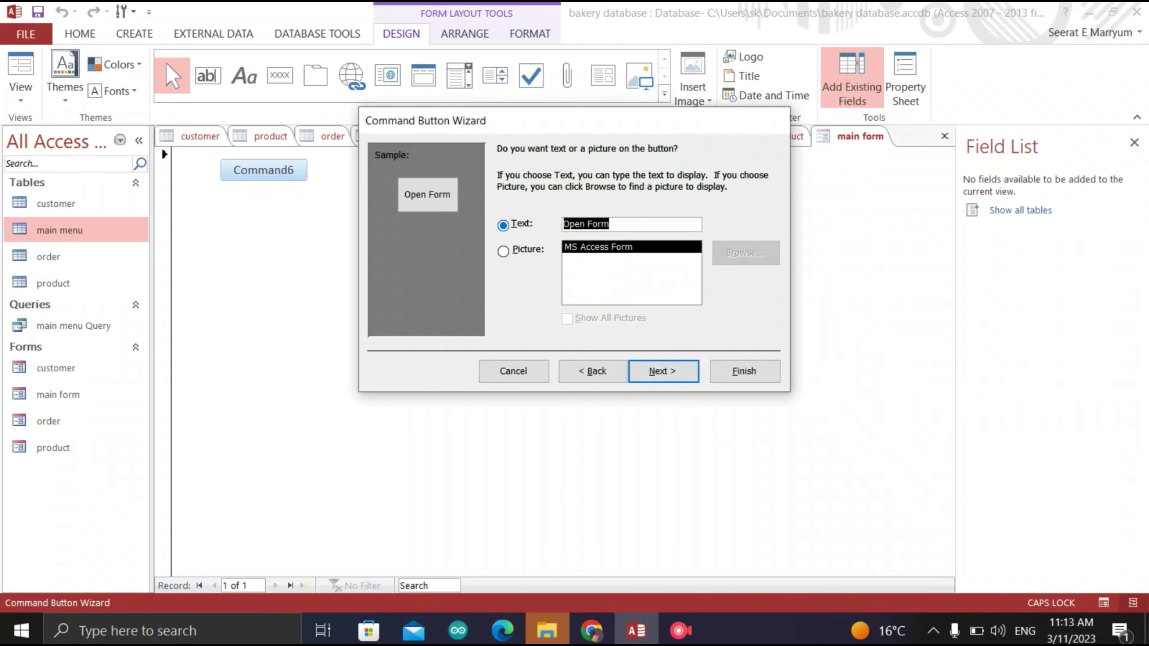
pyautogui.hotkey('shift', 'Tab')
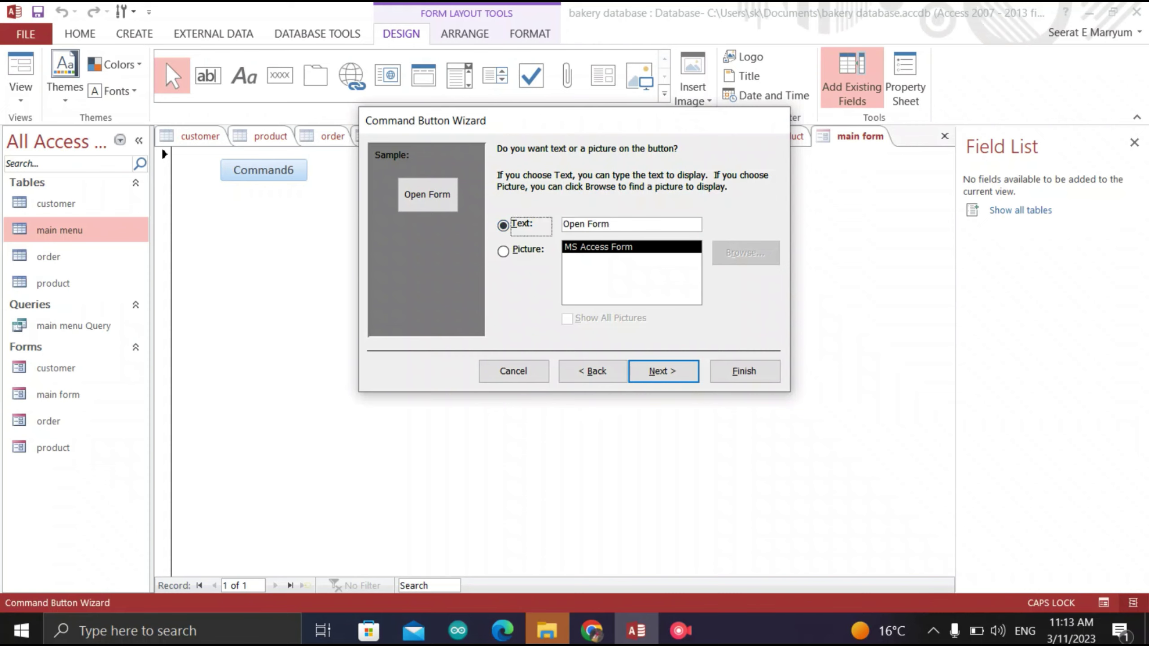
pyautogui.press('Tab')
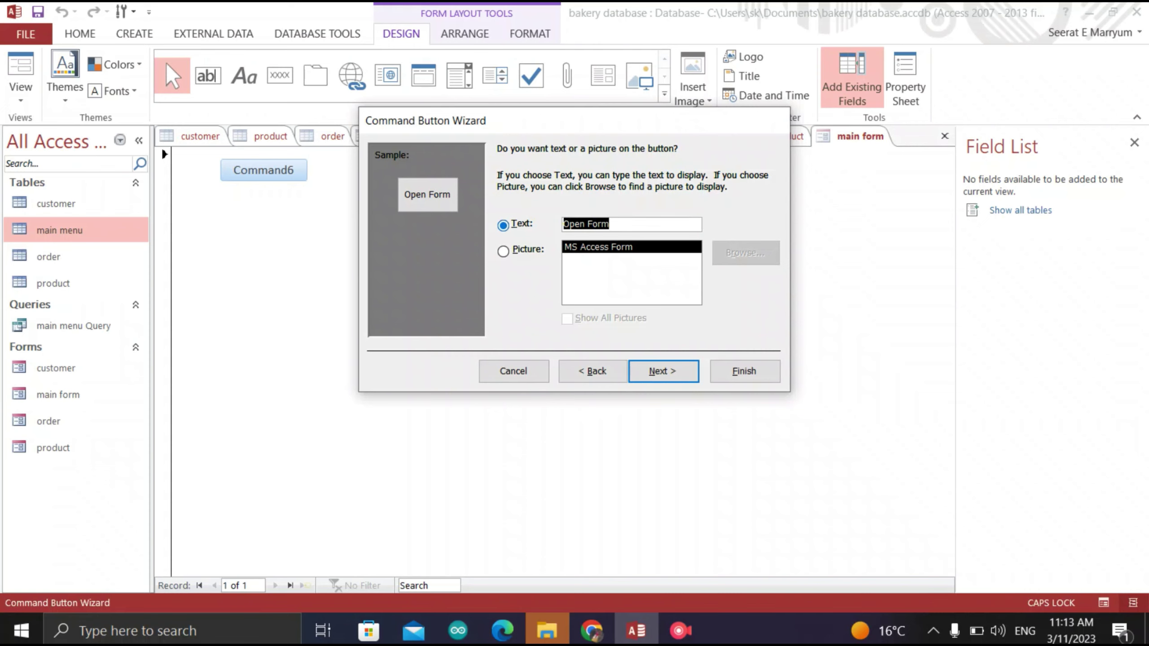
pyautogui.write('ORDER FORM')
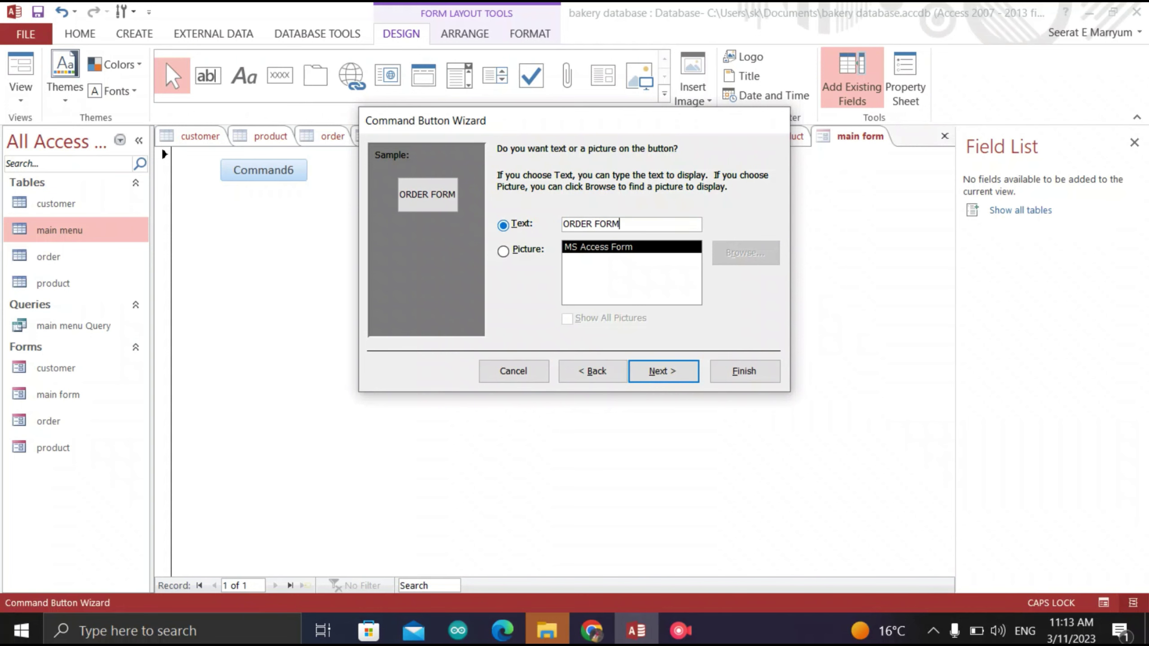
pyautogui.press('Return')
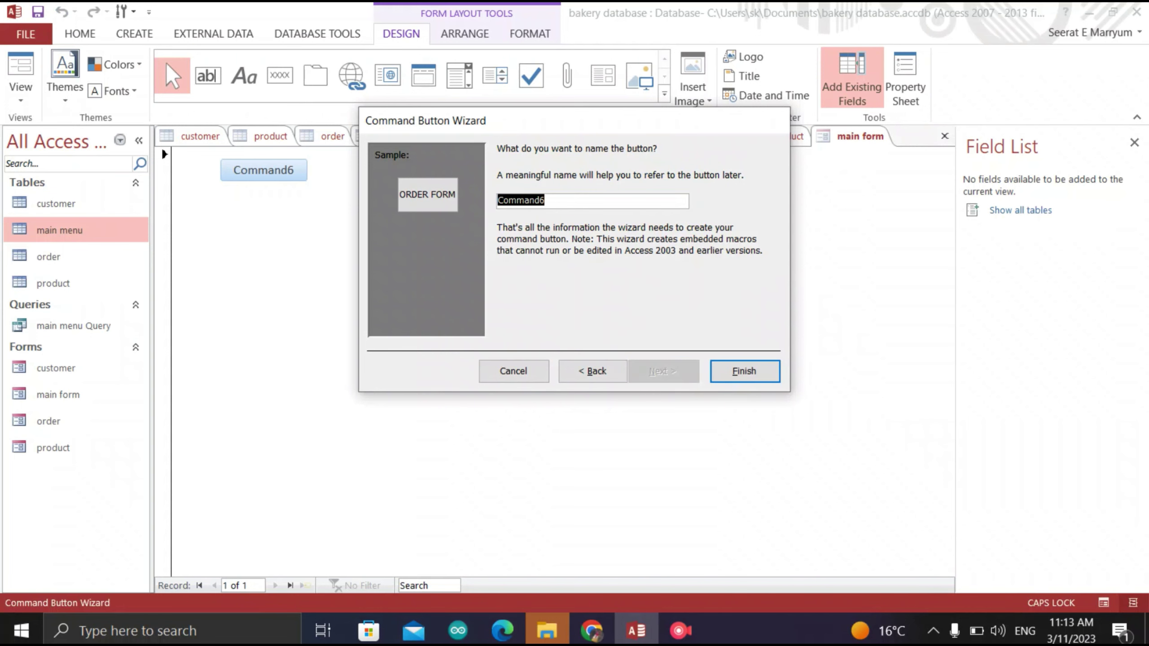
pyautogui.press('Return')
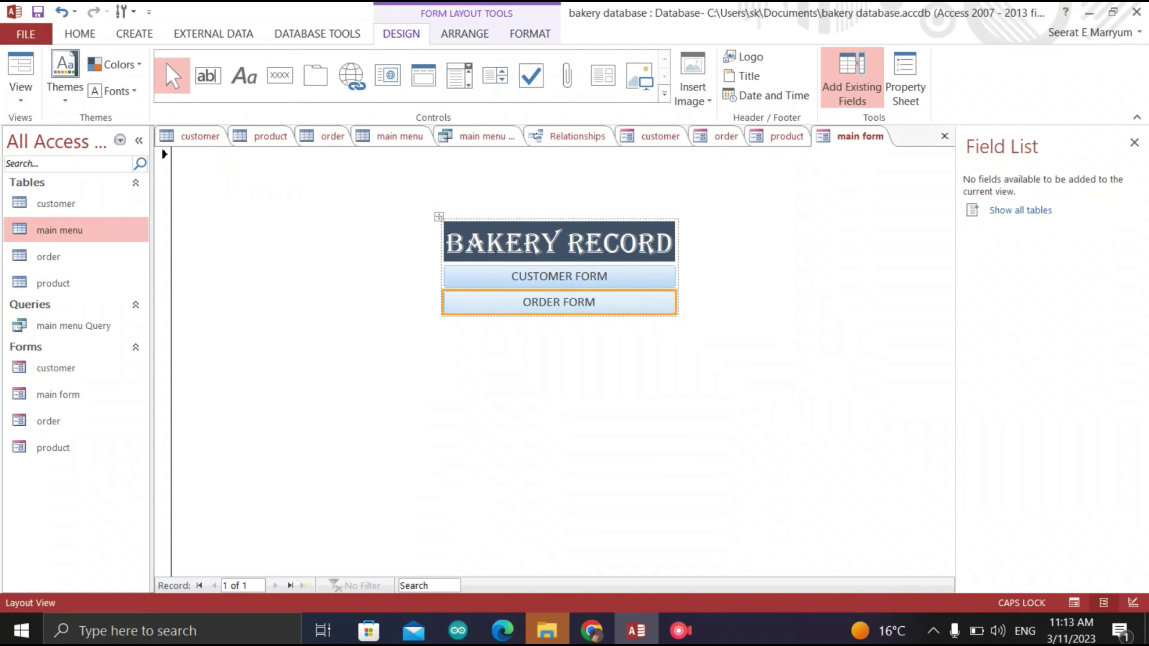
# Add a command button below ORDER FORM with the Open Form action for the product form, showing all the records
pyautogui.click(280, 75)
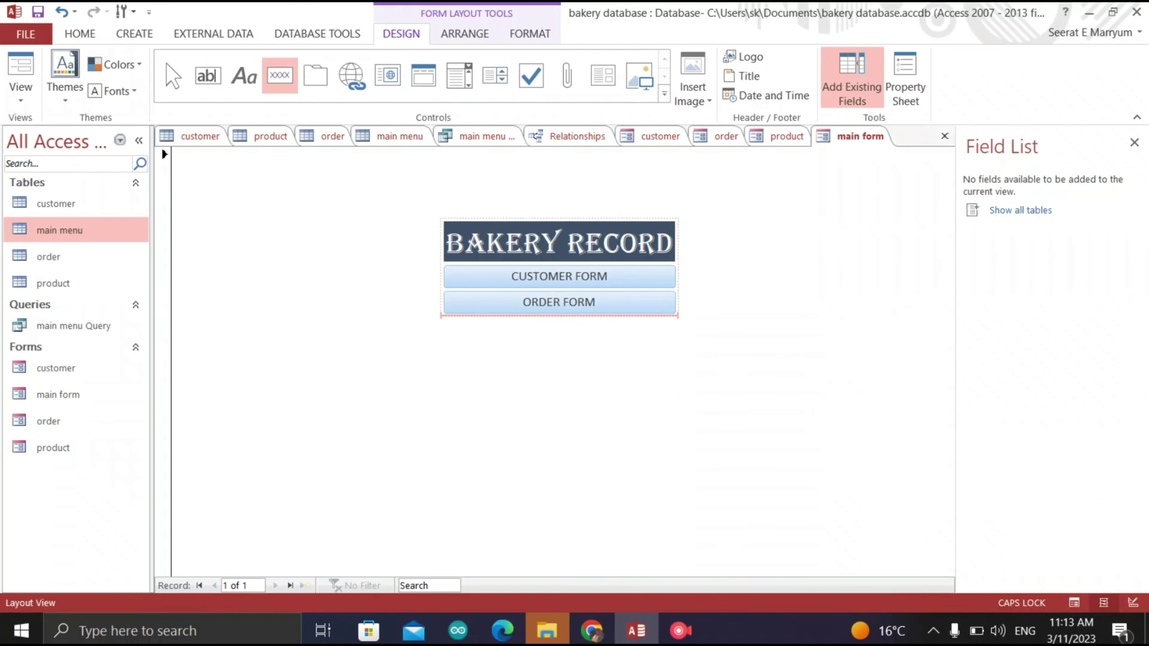
pyautogui.click(559, 316)
pyautogui.click(535, 261)
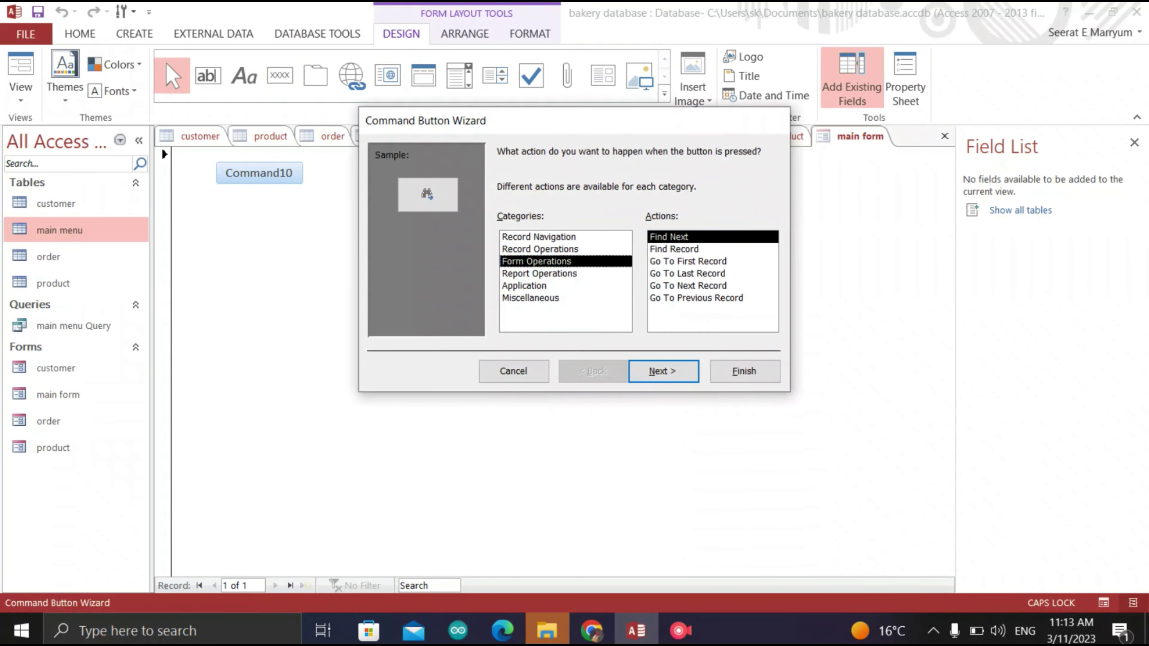
pyautogui.doubleClick(672, 262)
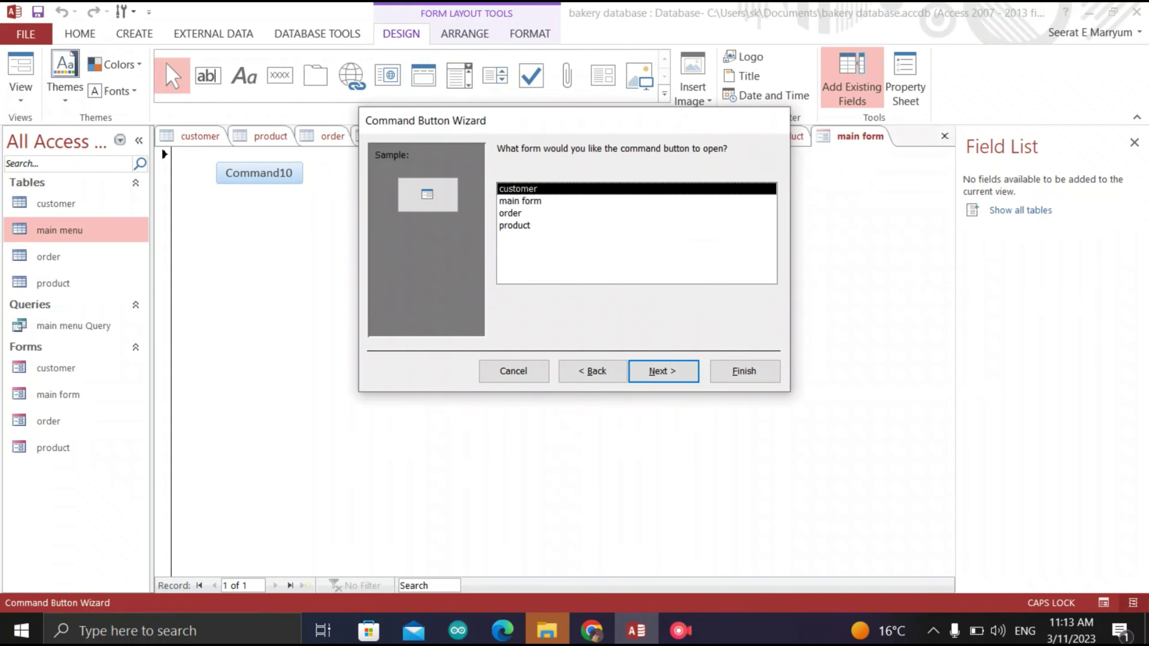
pyautogui.press('Return')
pyautogui.click(591, 371)
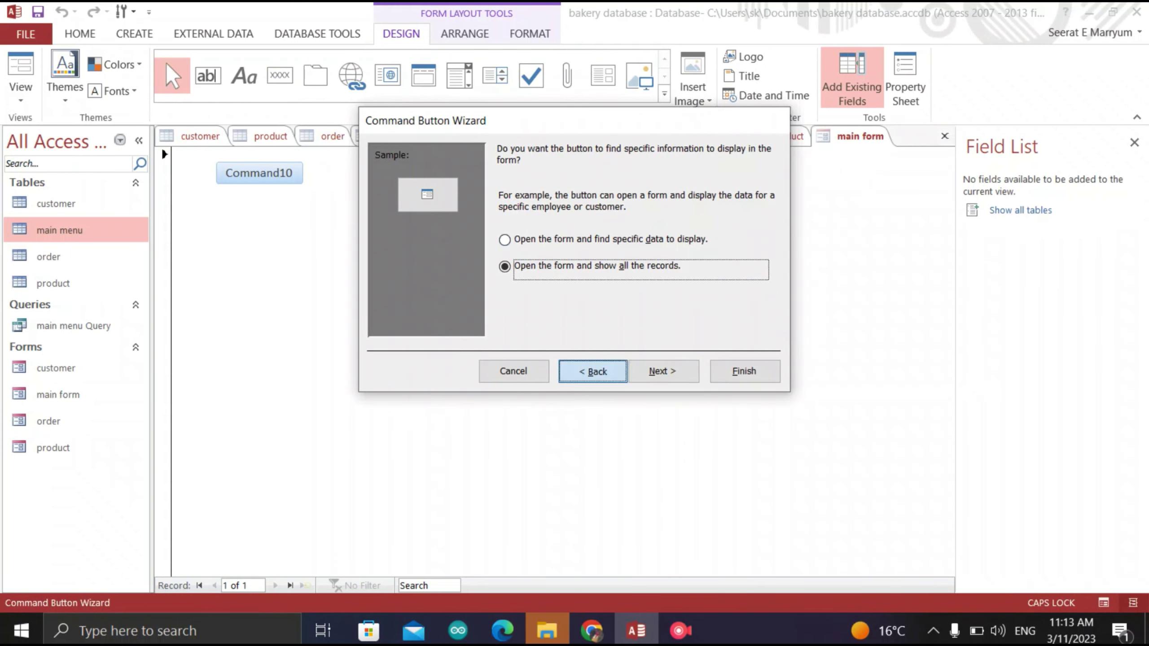
pyautogui.click(514, 225)
pyautogui.press('Return')
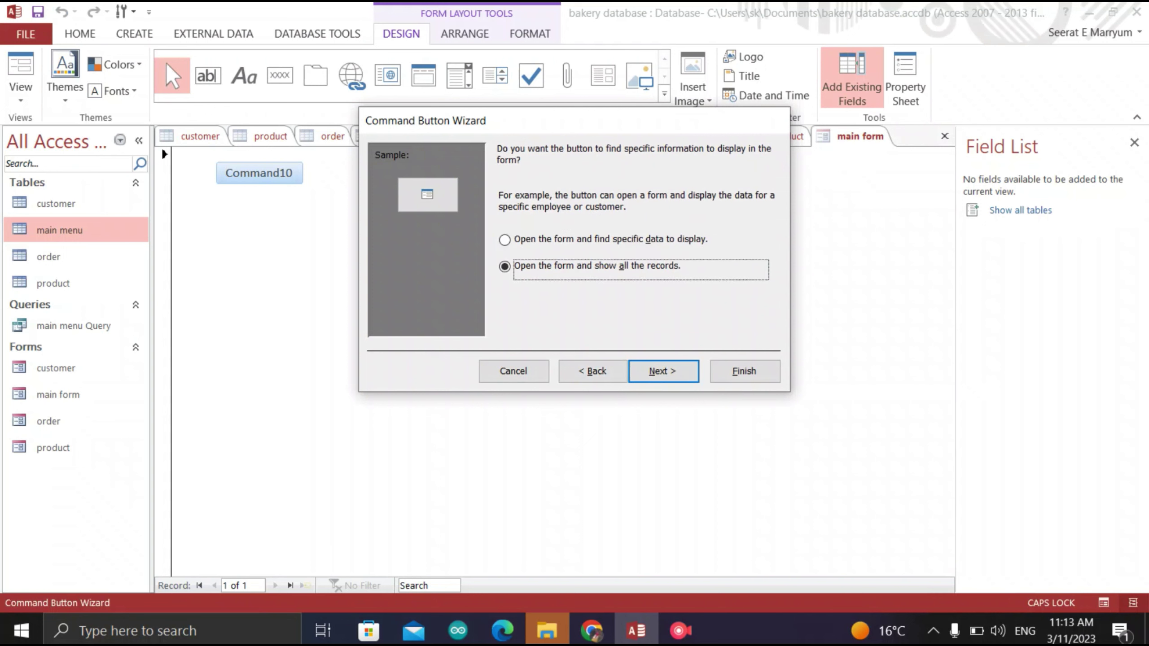
pyautogui.press('Return')
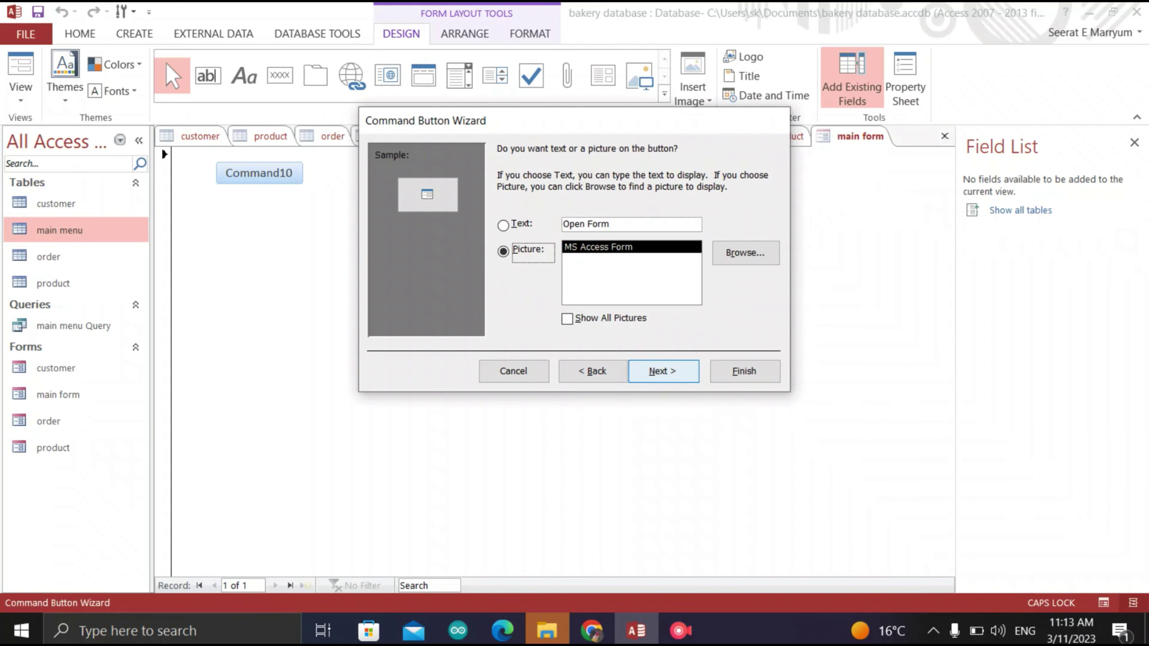
# Give the third button the text PRODUCT FORM instead of a picture and finish it with its default name
pyautogui.press('Up')
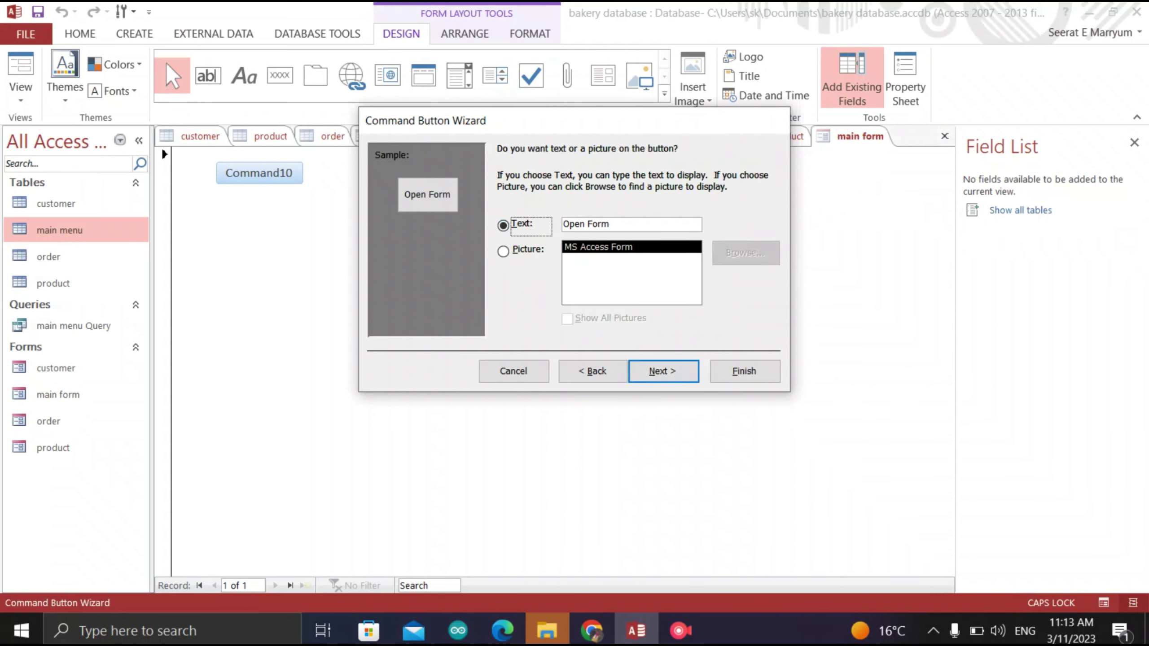
pyautogui.press('Tab')
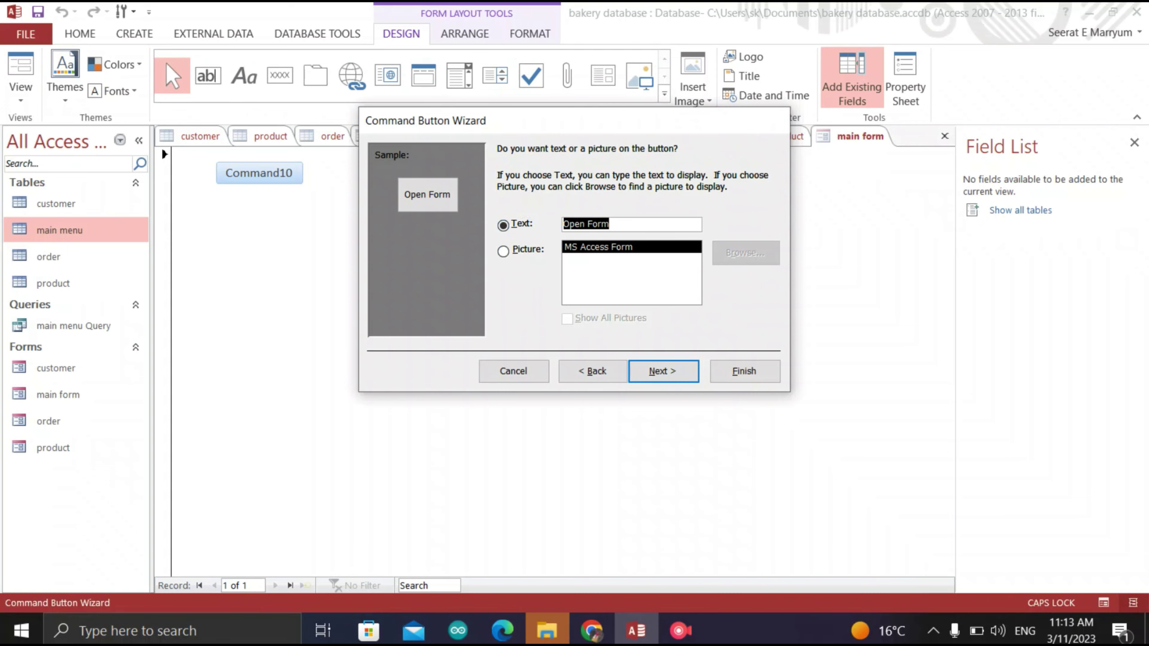
pyautogui.write('PR')
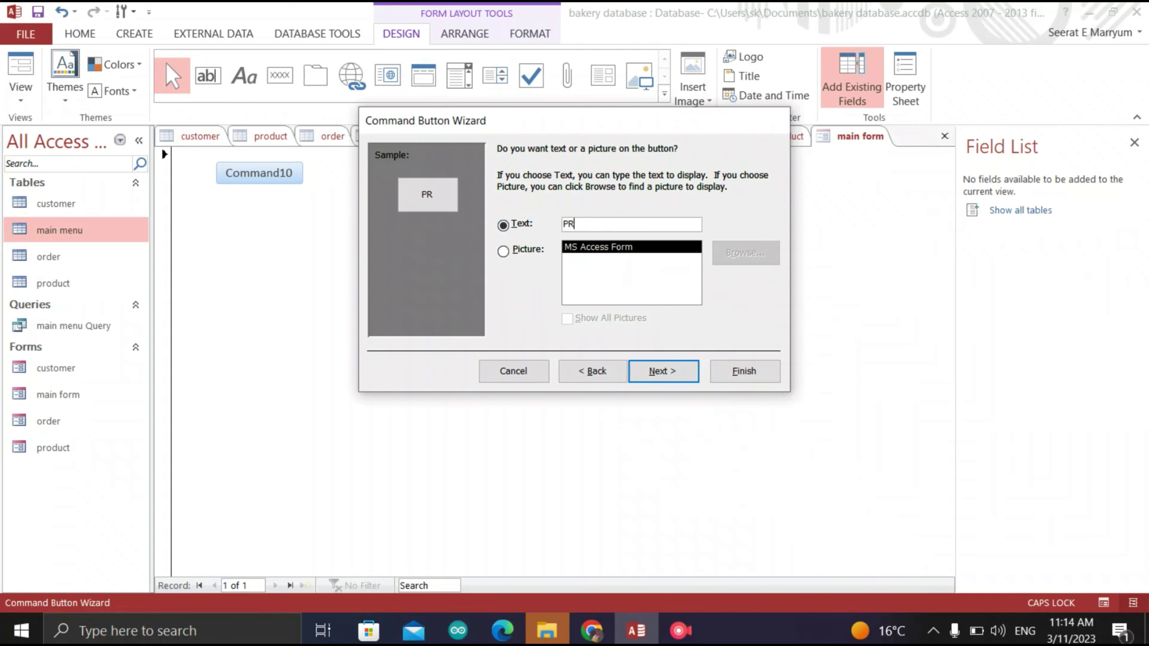
pyautogui.write('ODUCT FORM')
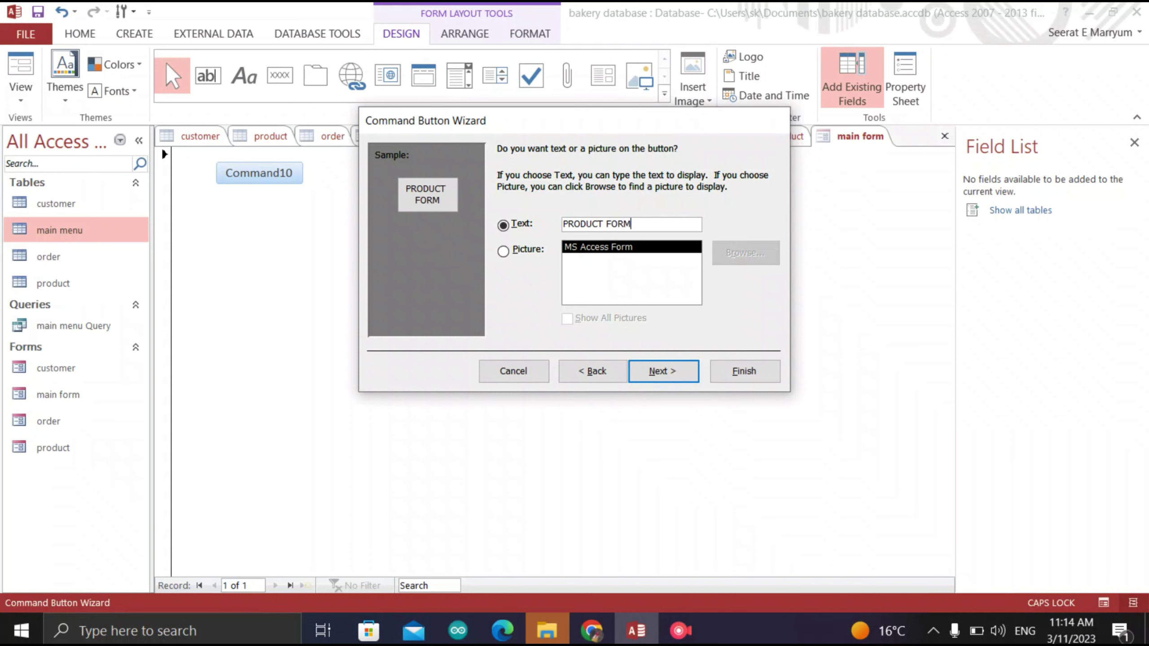
pyautogui.press('Return')
pyautogui.press('Return')
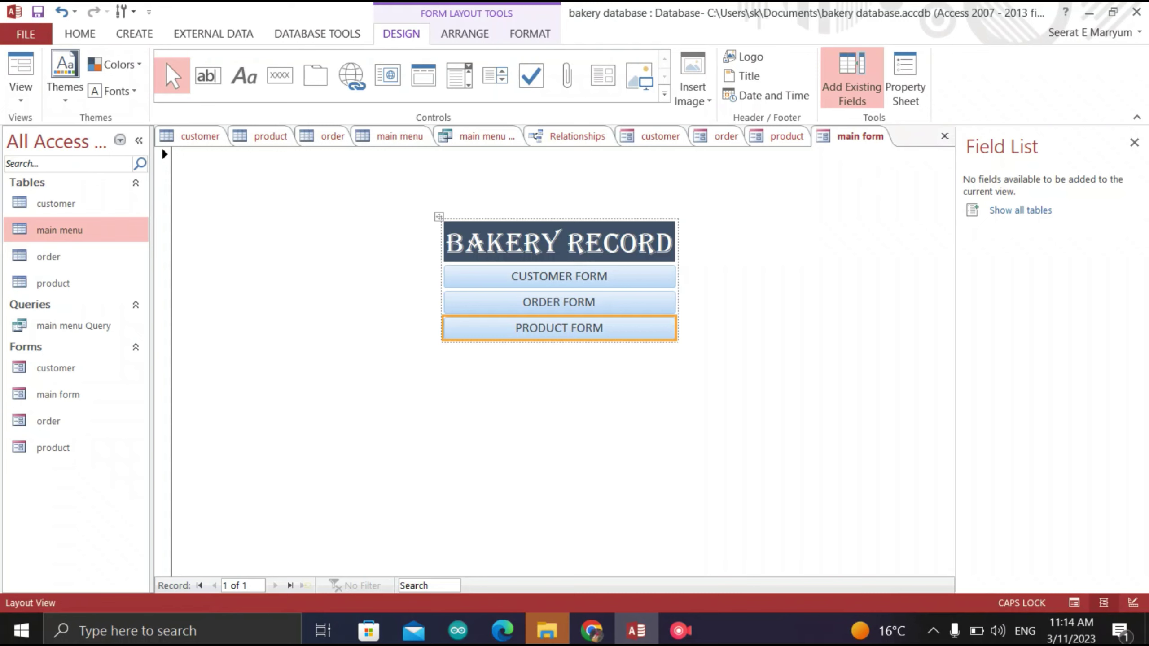
# Switch the main form to Form View and open the customer form through its CUSTOMER FORM button
pyautogui.click(563, 407)
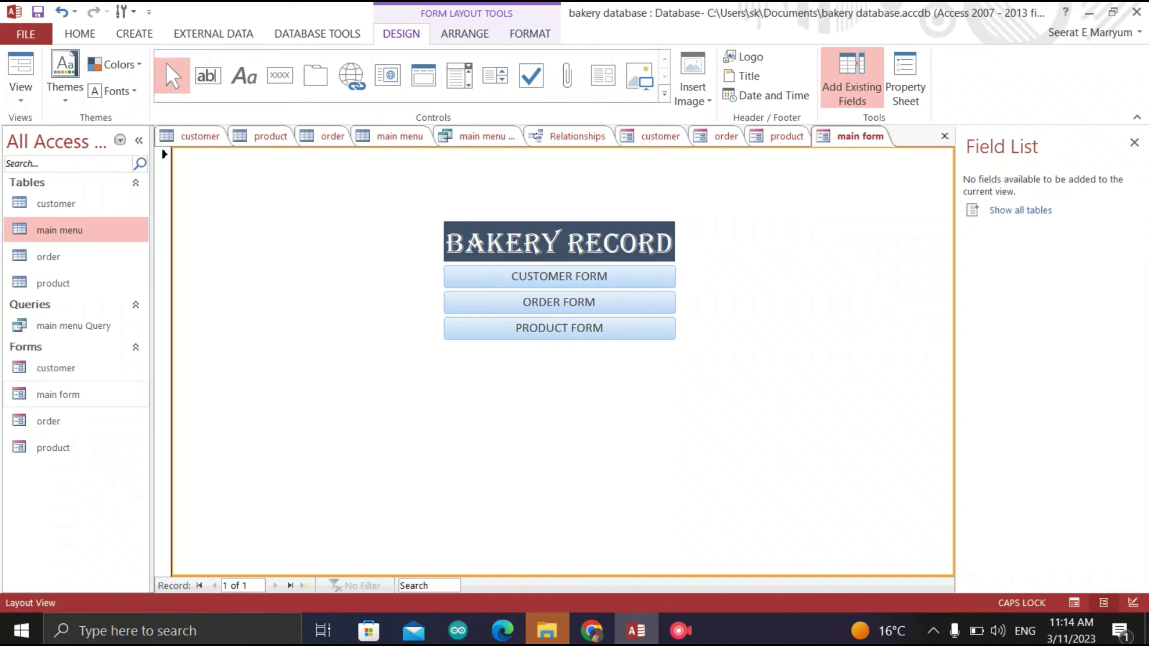
pyautogui.click(75, 447)
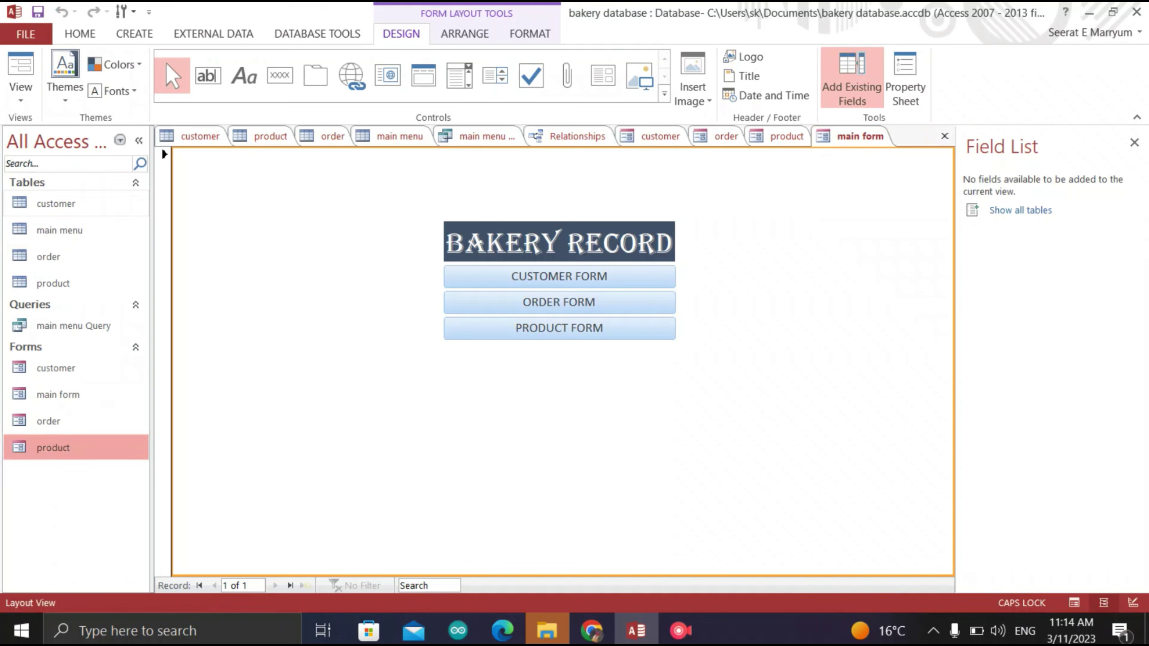
pyautogui.click(20, 93)
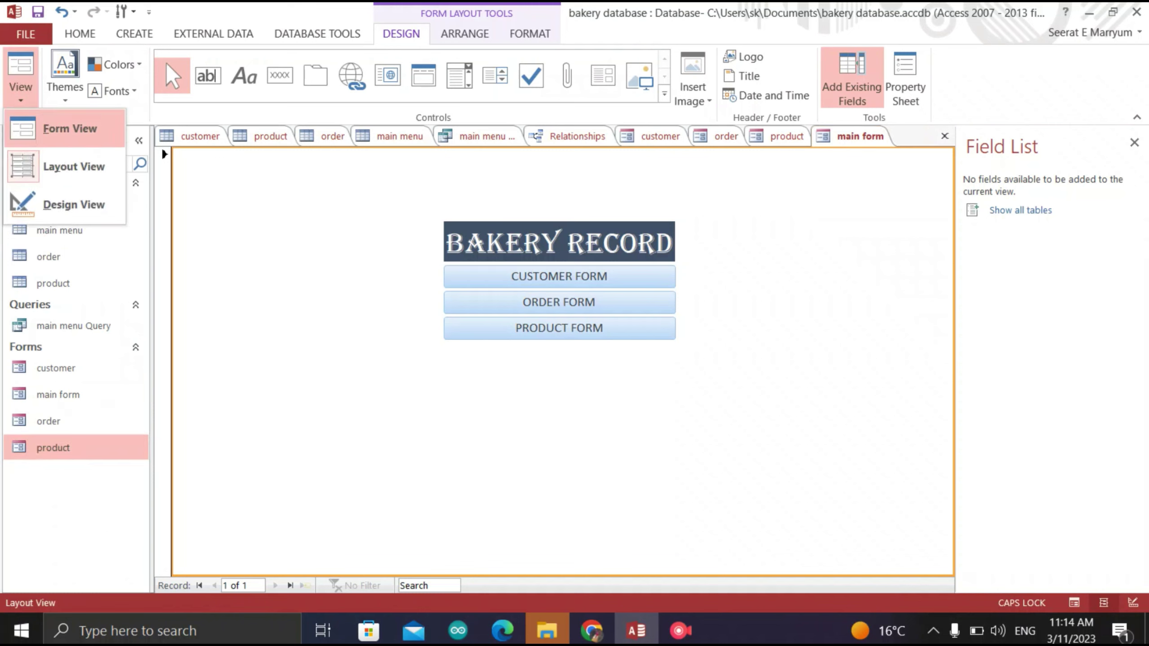
pyautogui.click(72, 126)
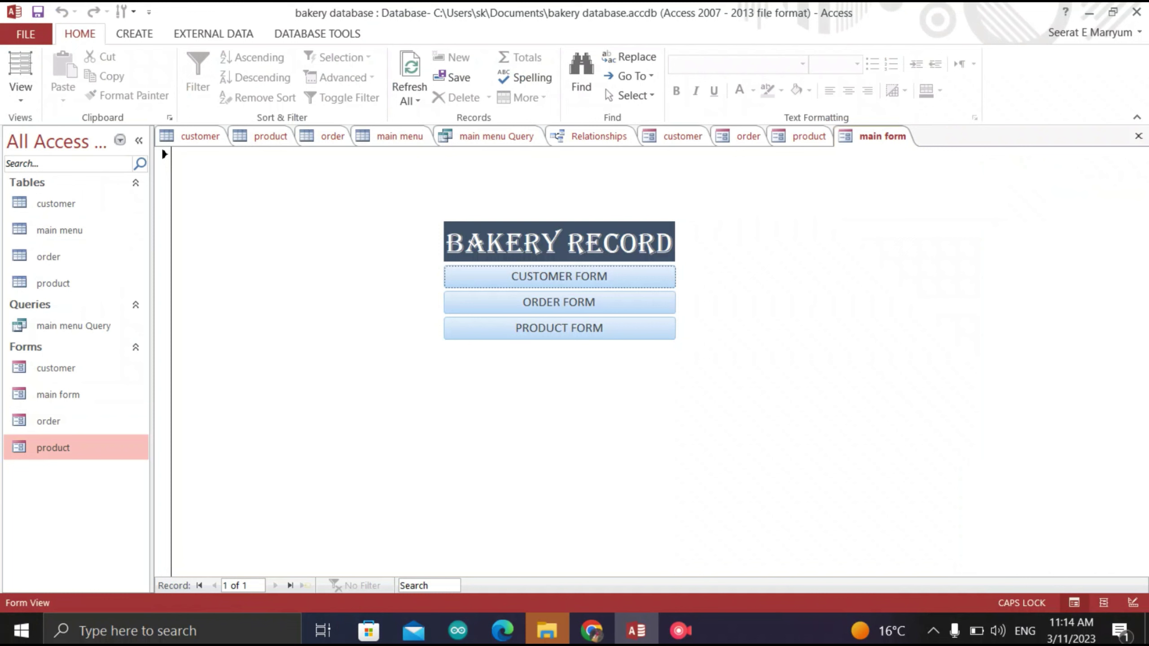
pyautogui.press('Return')
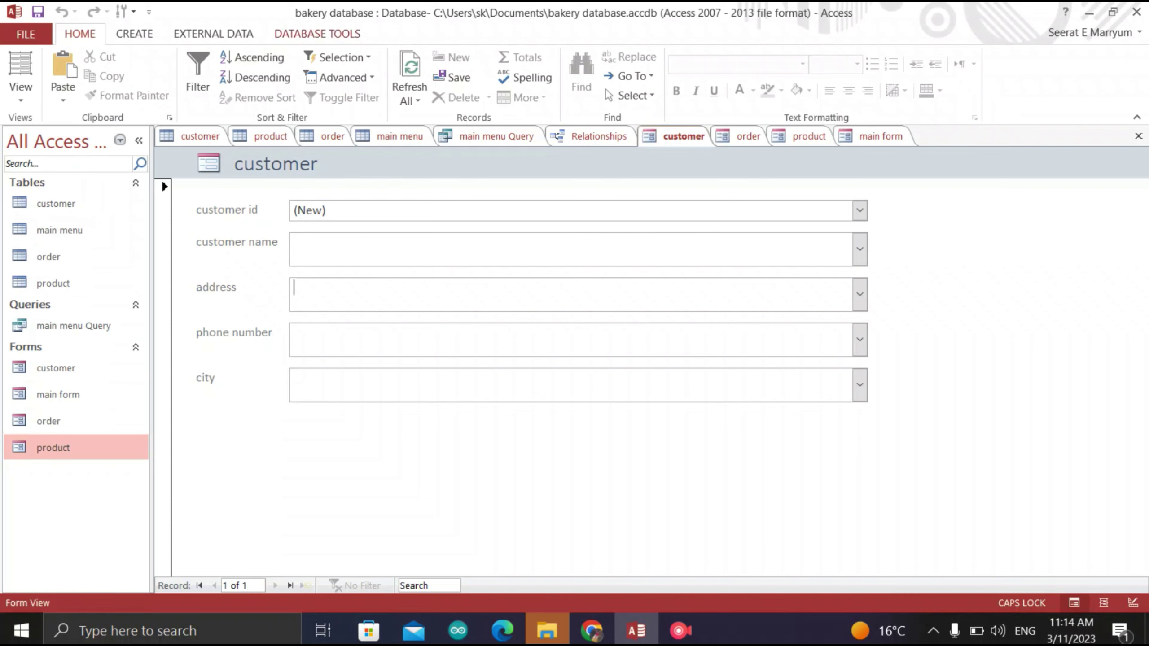
# Switch the customer form to Design View
pyautogui.click(317, 34)
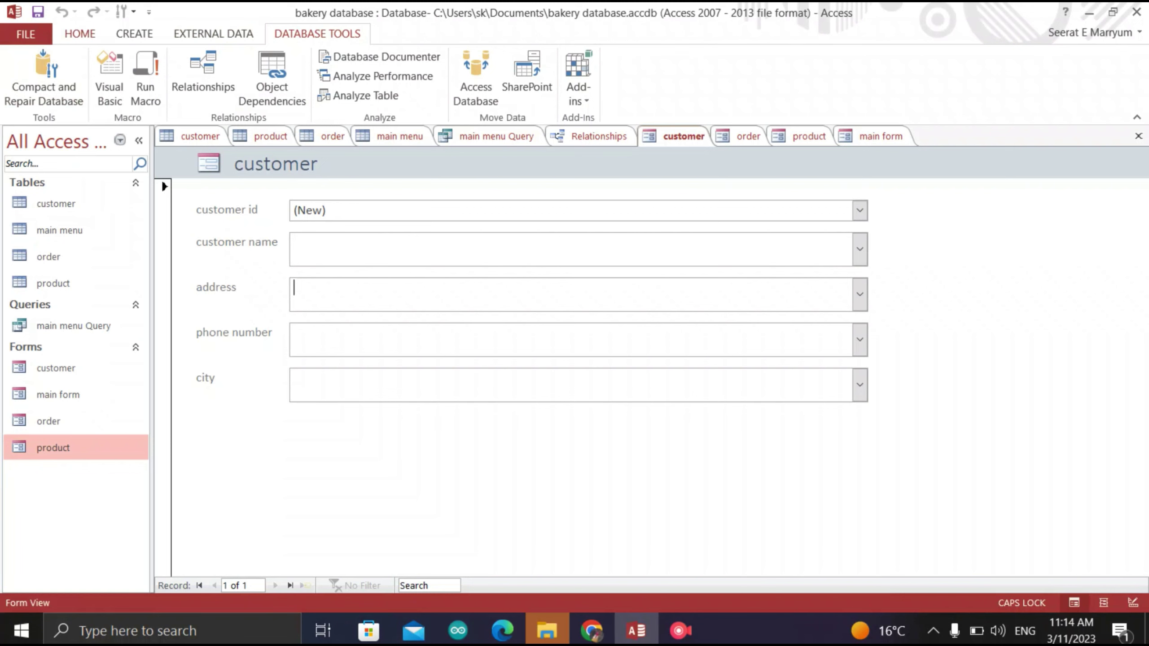
pyautogui.click(80, 33)
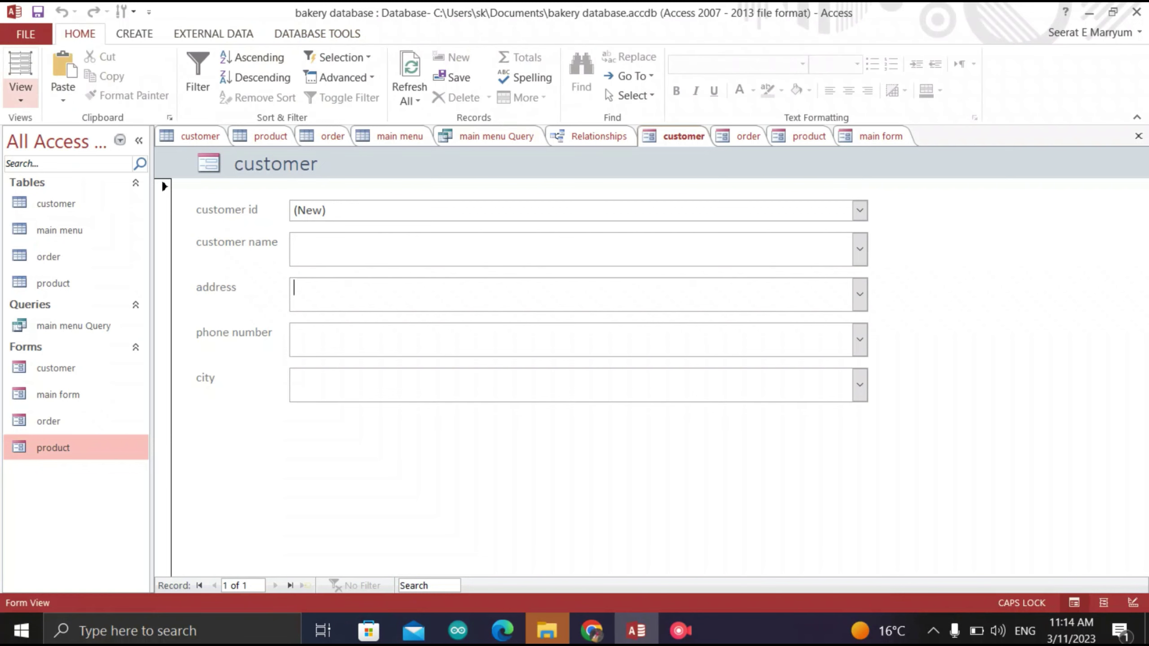
pyautogui.click(20, 93)
pyautogui.click(72, 204)
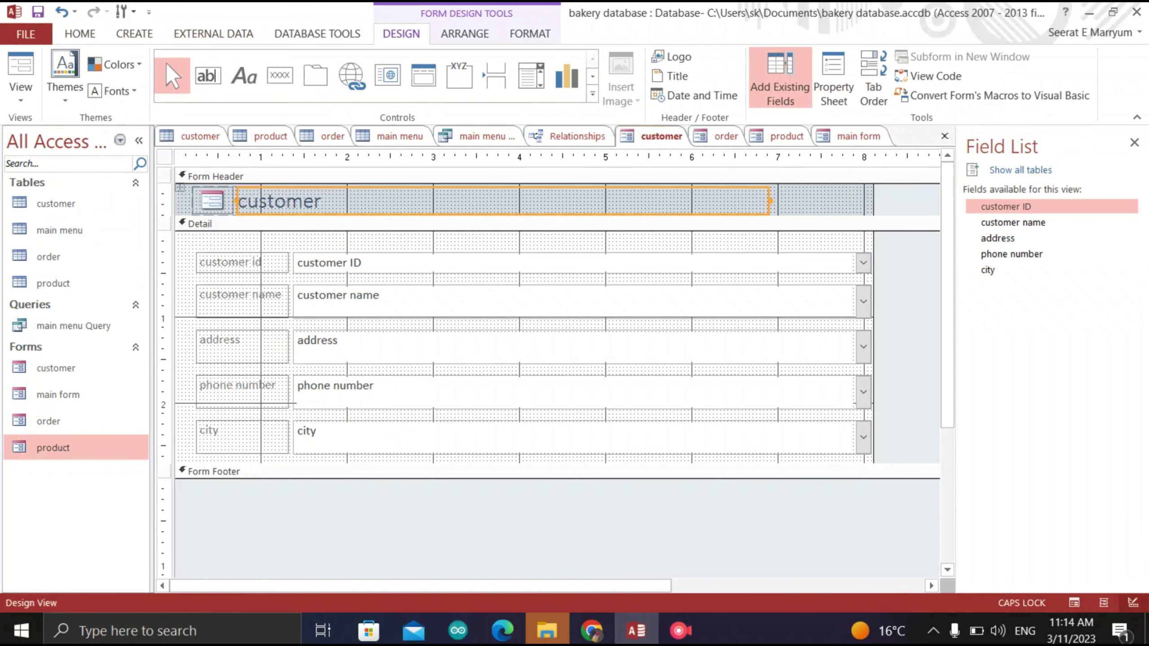
# Add a command button below the city field of the customer form with the Add New Record action
pyautogui.click(280, 75)
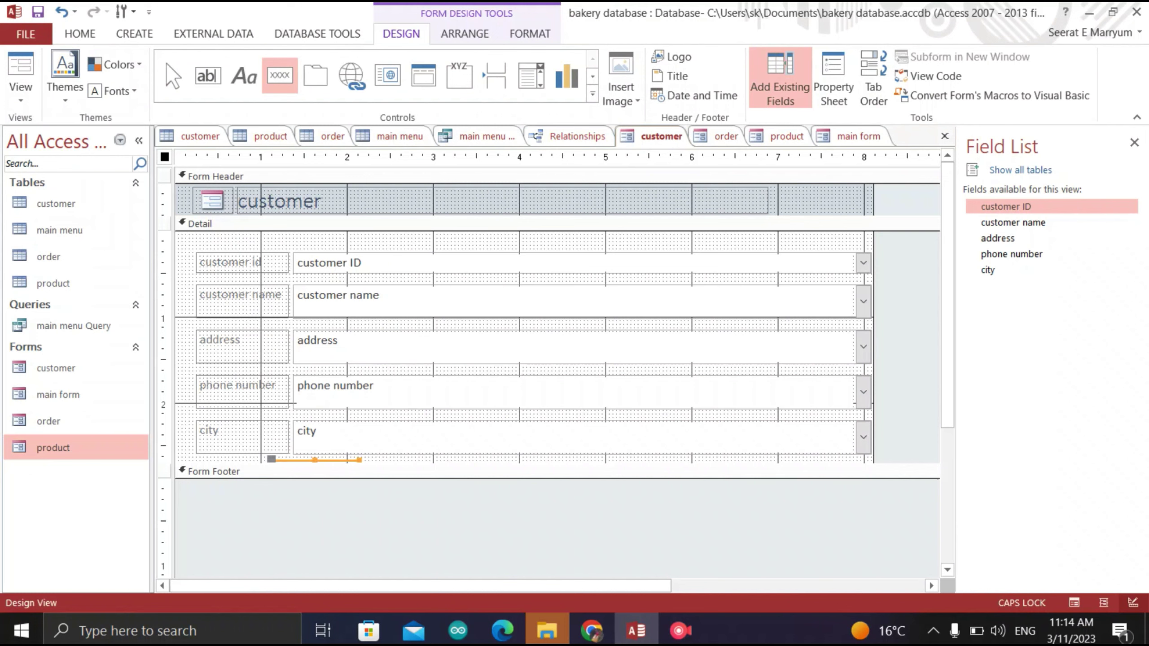
pyautogui.click(272, 463)
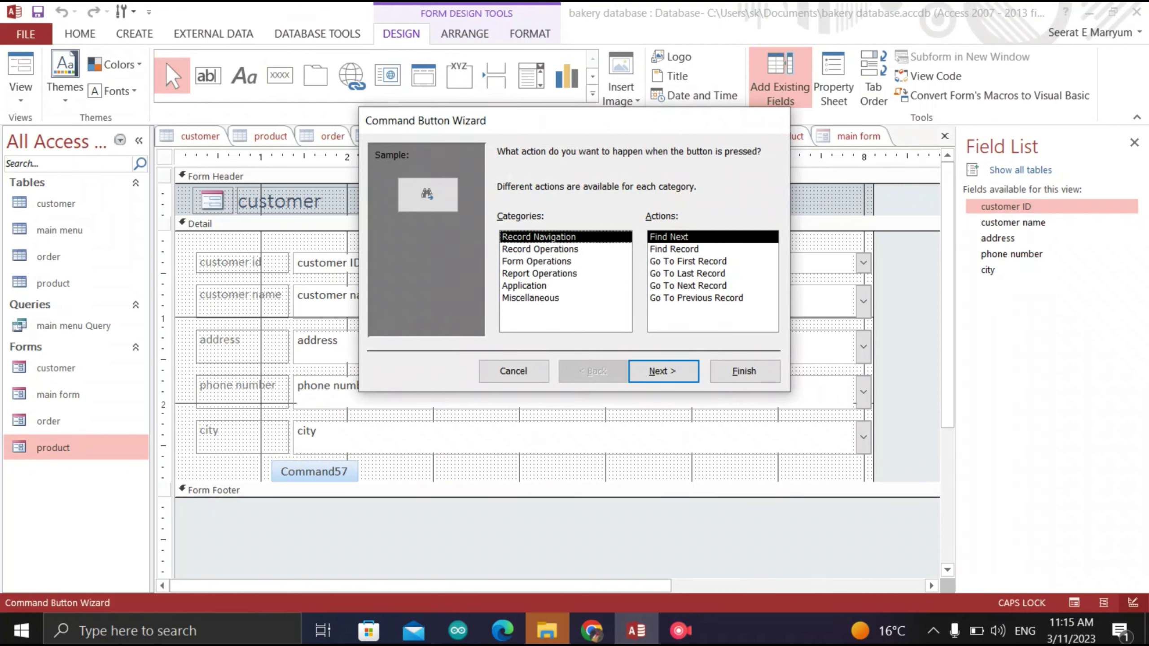
pyautogui.click(540, 249)
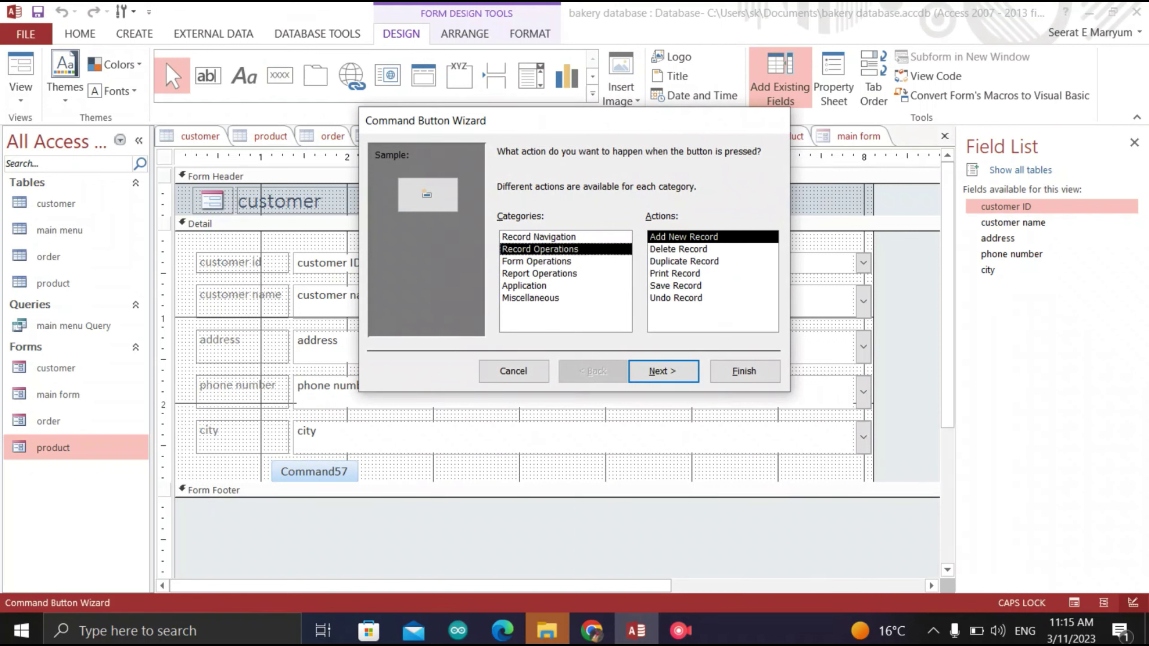
pyautogui.click(663, 371)
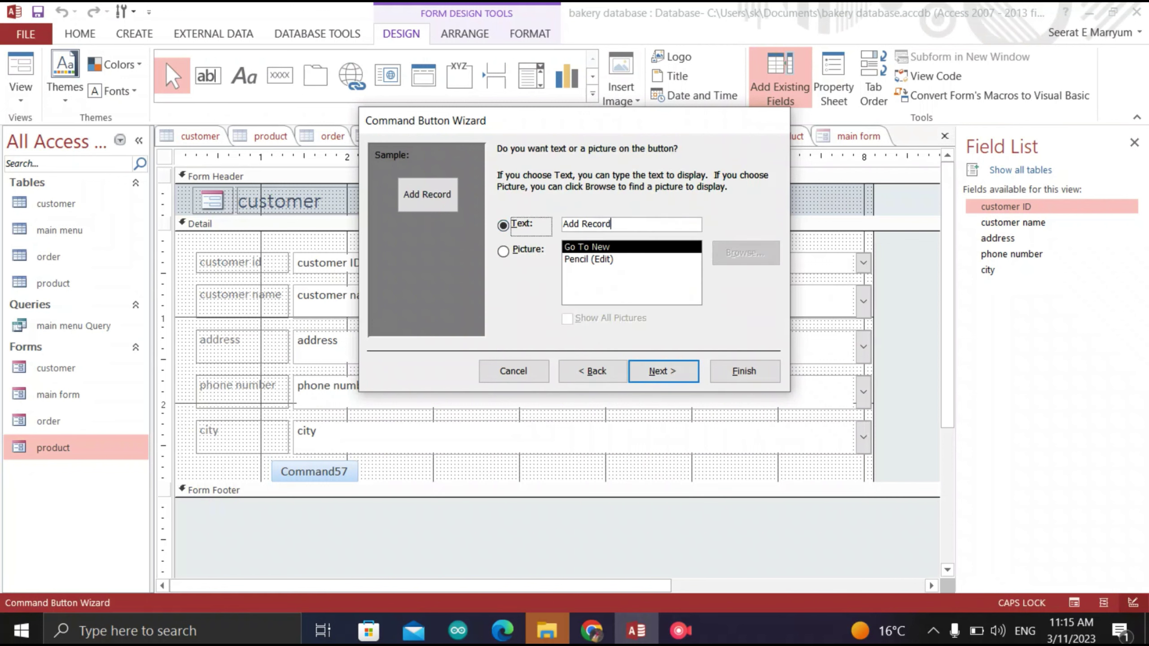
# Give the button the text SAVE, finish it with its default name and widen it slightly
pyautogui.press('Tab')
pyautogui.write('SAVE')
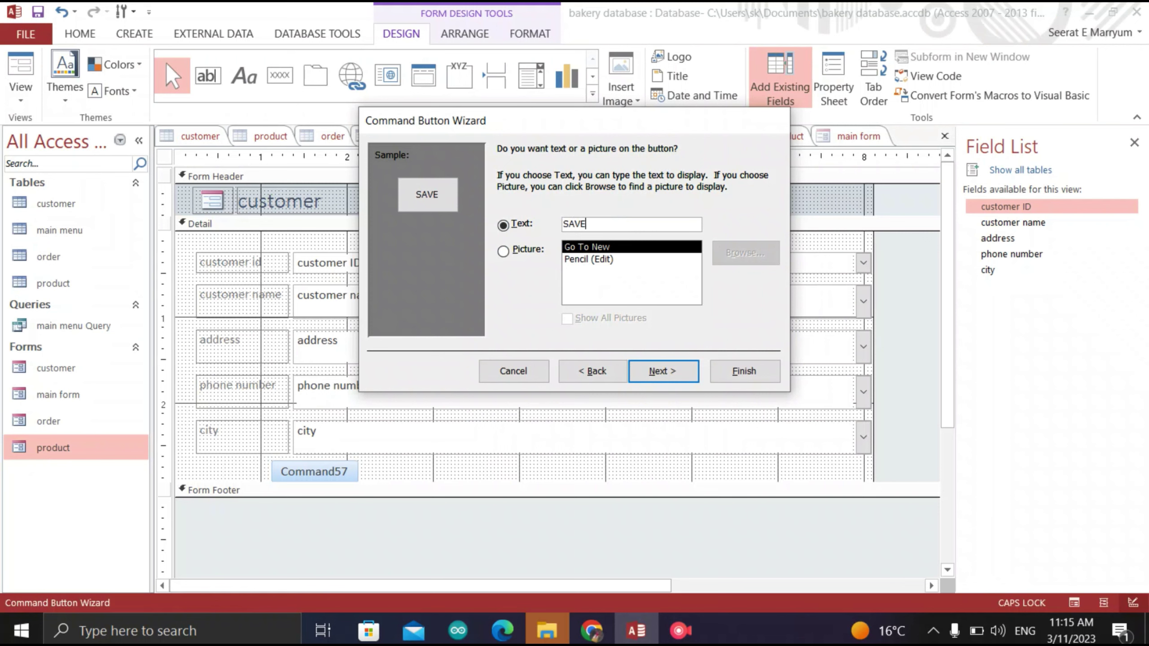
pyautogui.press('Return')
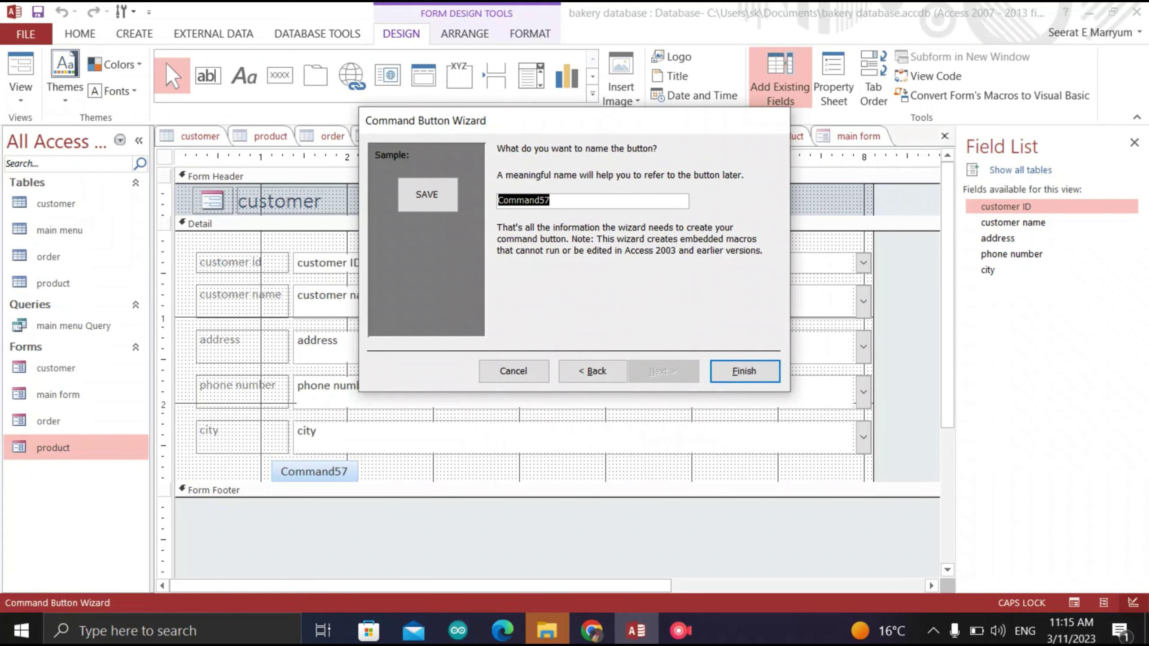
pyautogui.press('Return')
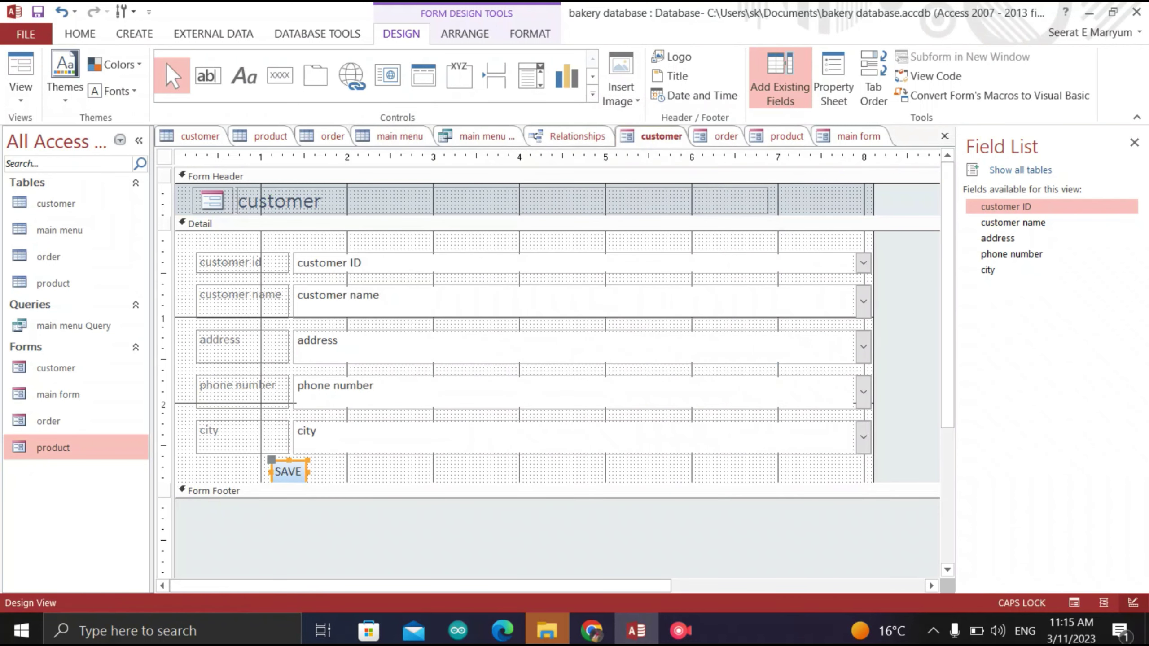
pyautogui.moveTo(307, 472); pyautogui.dragTo(316, 471)
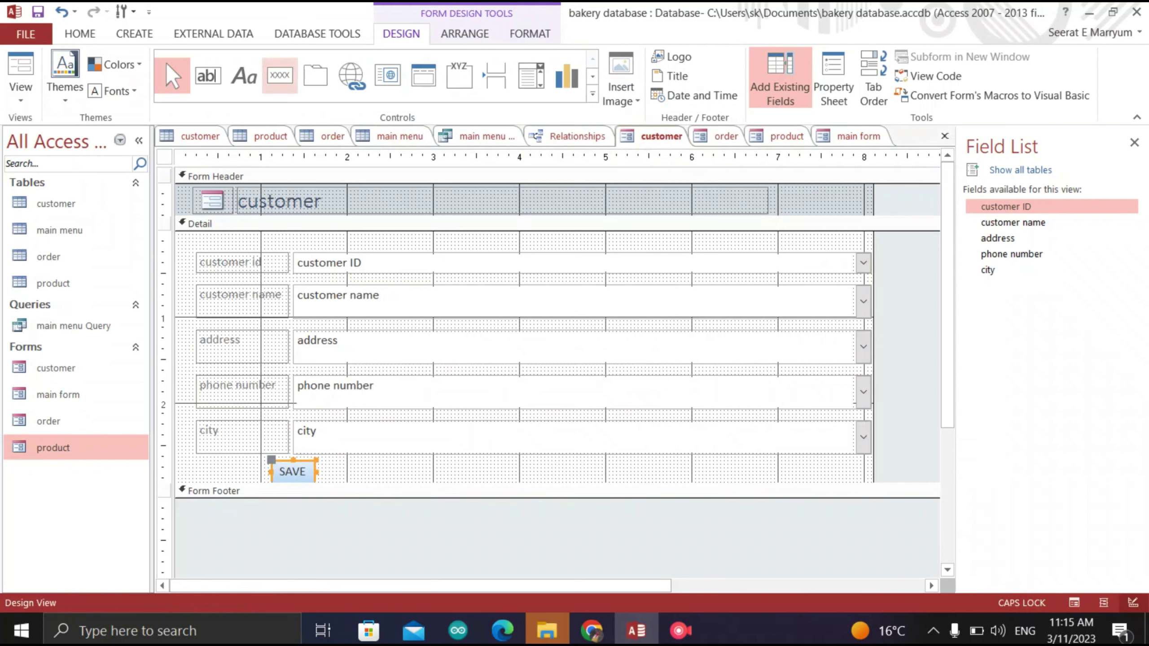
# Add a command button to the right of SAVE with the Open Form action for the main form
pyautogui.click(279, 75)
pyautogui.click(528, 470)
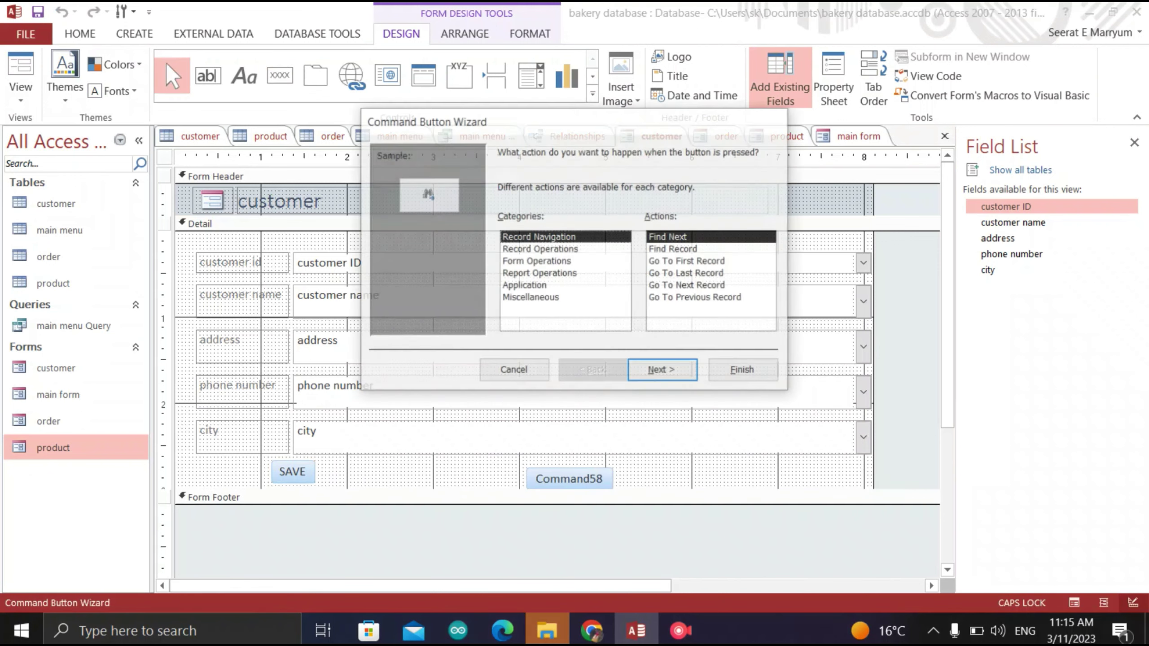
pyautogui.click(539, 249)
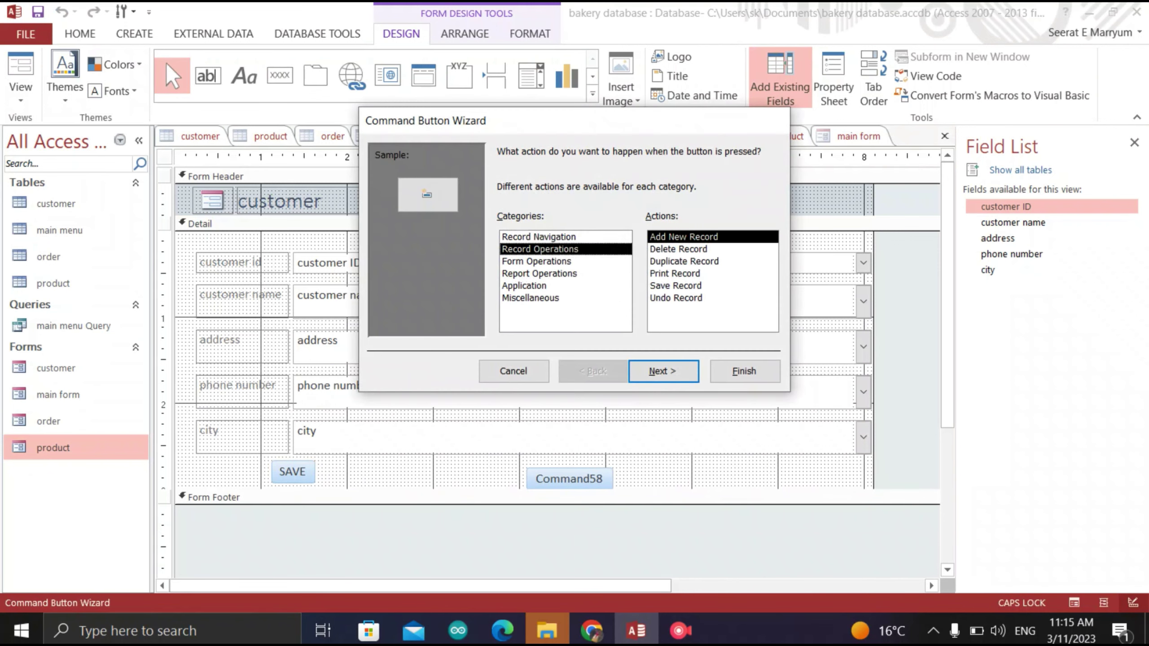
pyautogui.click(536, 262)
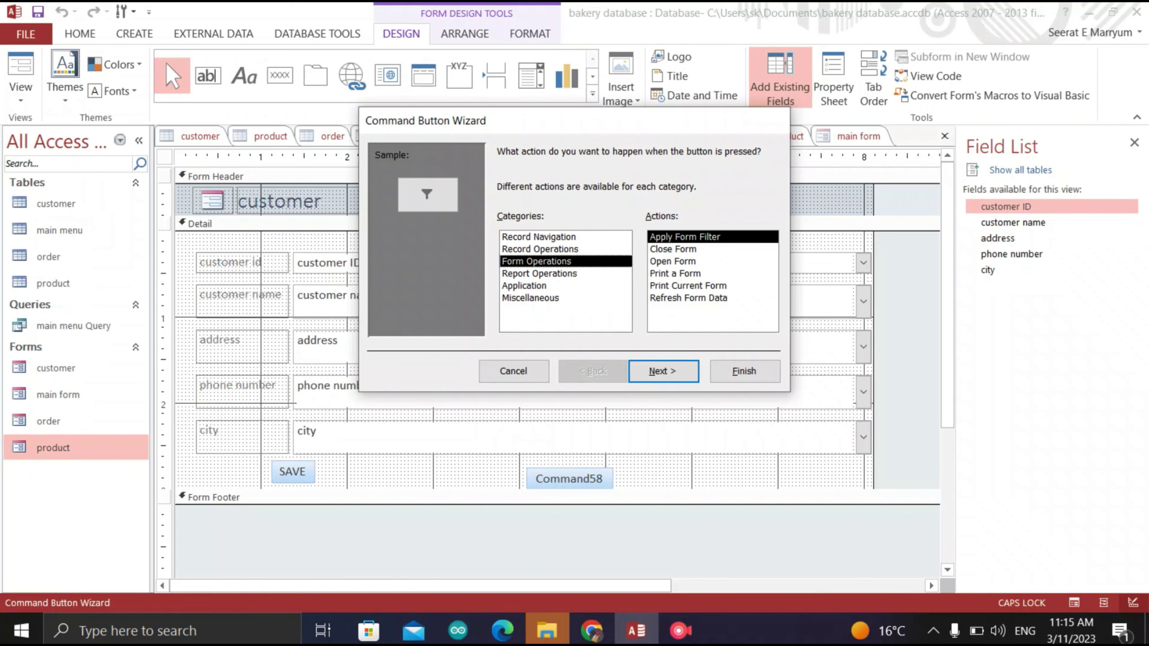
pyautogui.click(673, 262)
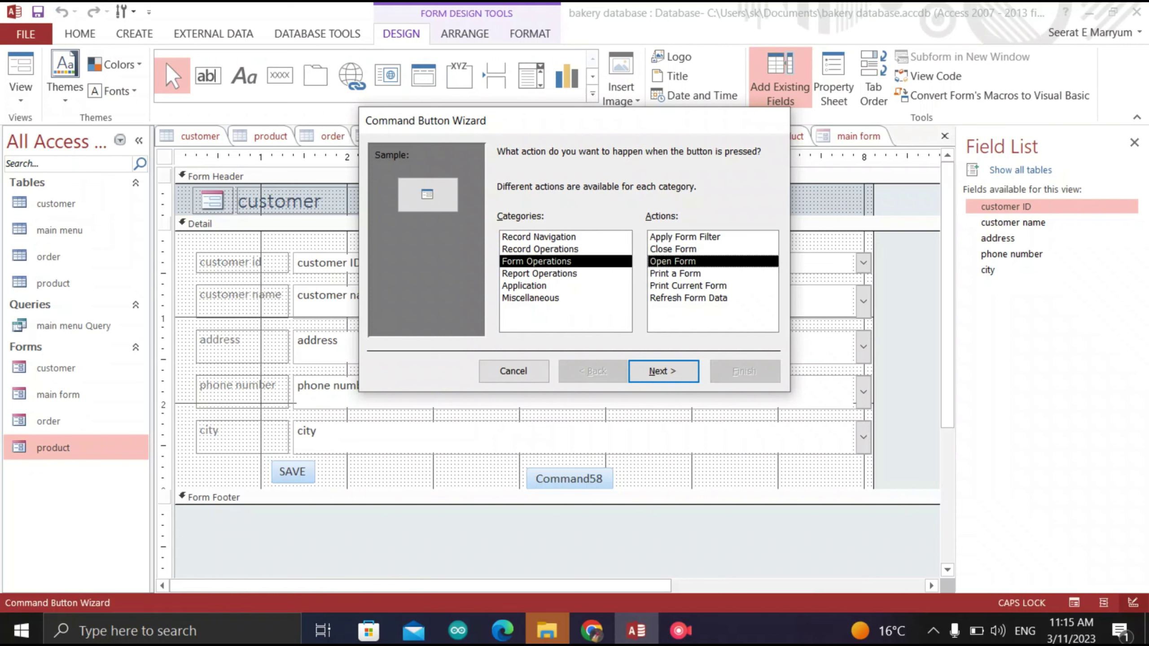
pyautogui.click(663, 371)
pyautogui.click(520, 200)
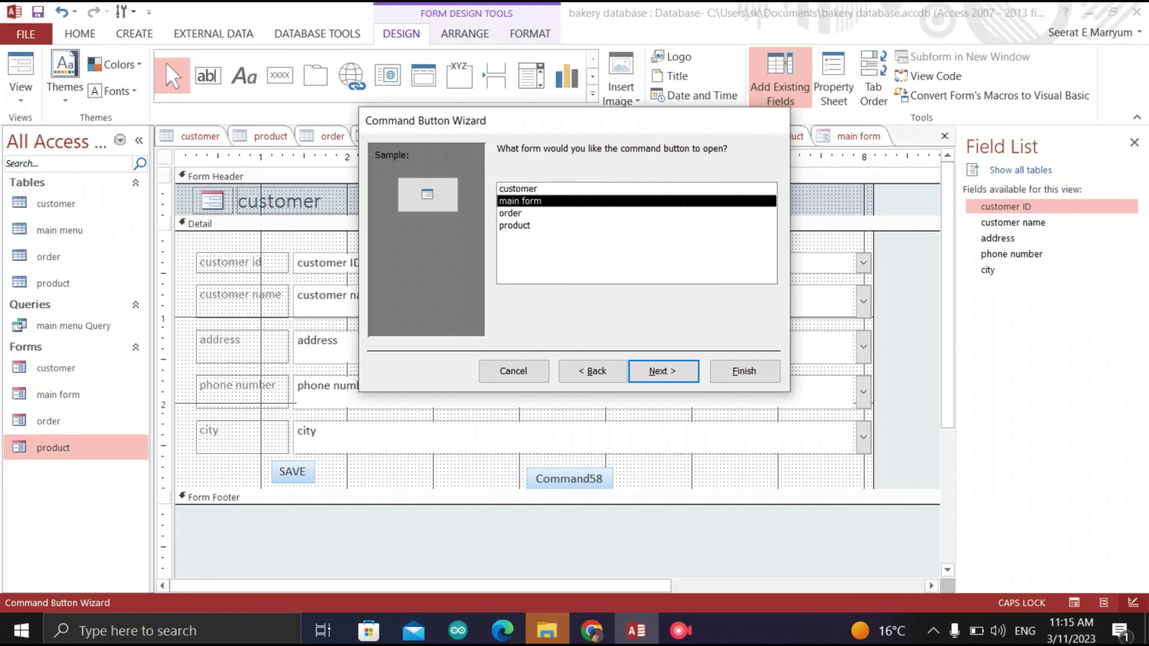
pyautogui.click(663, 371)
# Give the new button the text BACK instead of a picture and finish it with its default name
pyautogui.click(504, 225)
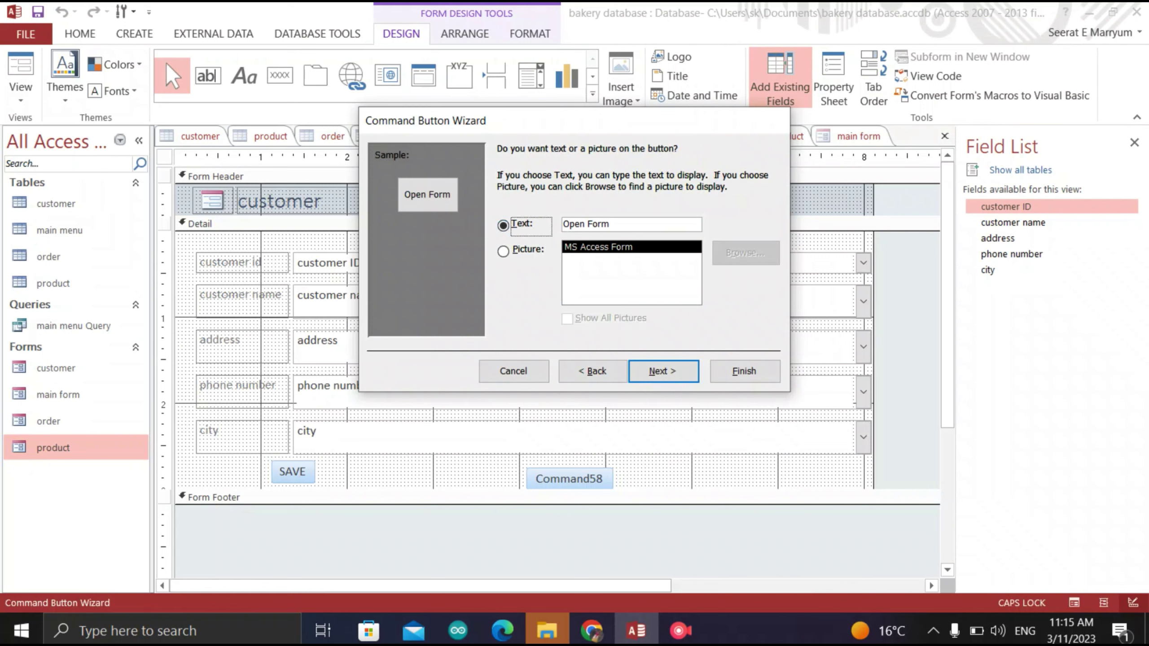
pyautogui.press('Tab')
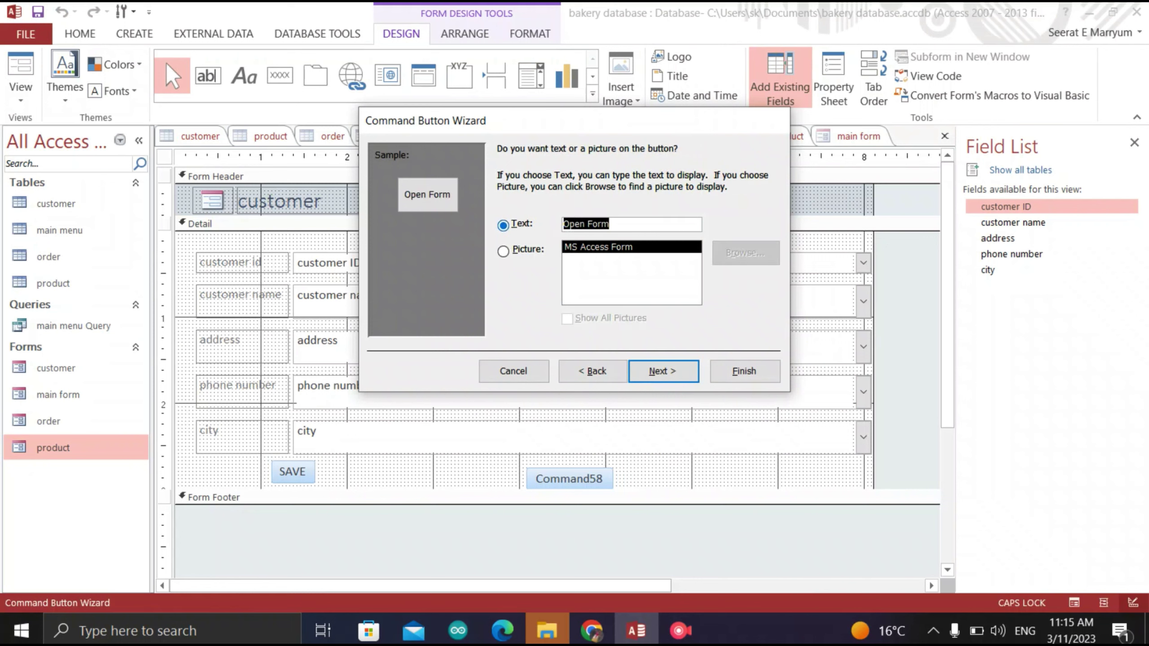
pyautogui.write('BACK')
pyautogui.press('Return')
pyautogui.press('Return')
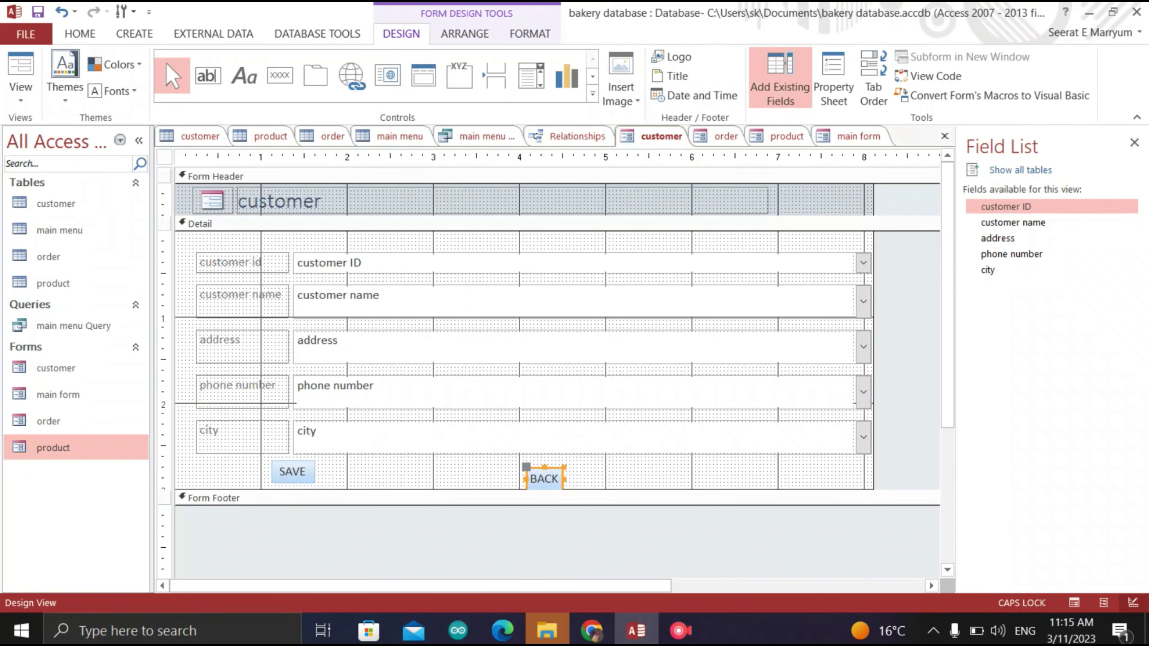
# Try moving the customer form's BACK button slightly up, undo the move and show the form in Form View
pyautogui.moveTo(544, 478); pyautogui.dragTo(544, 471)
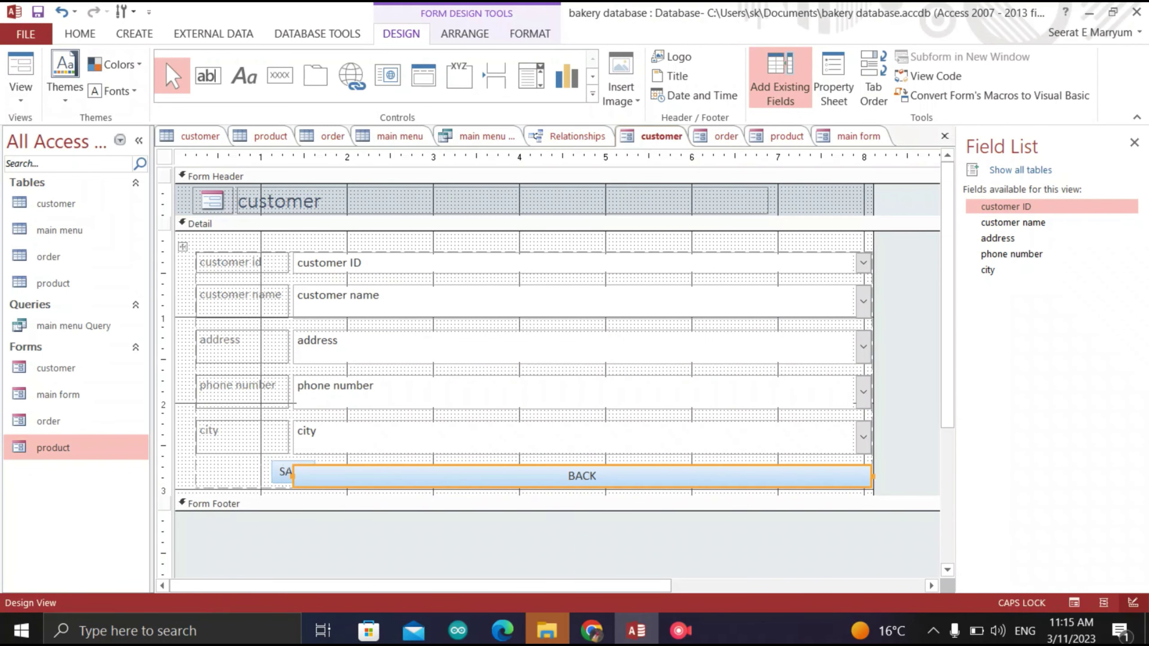
pyautogui.hotkey('ctrl', 'z')
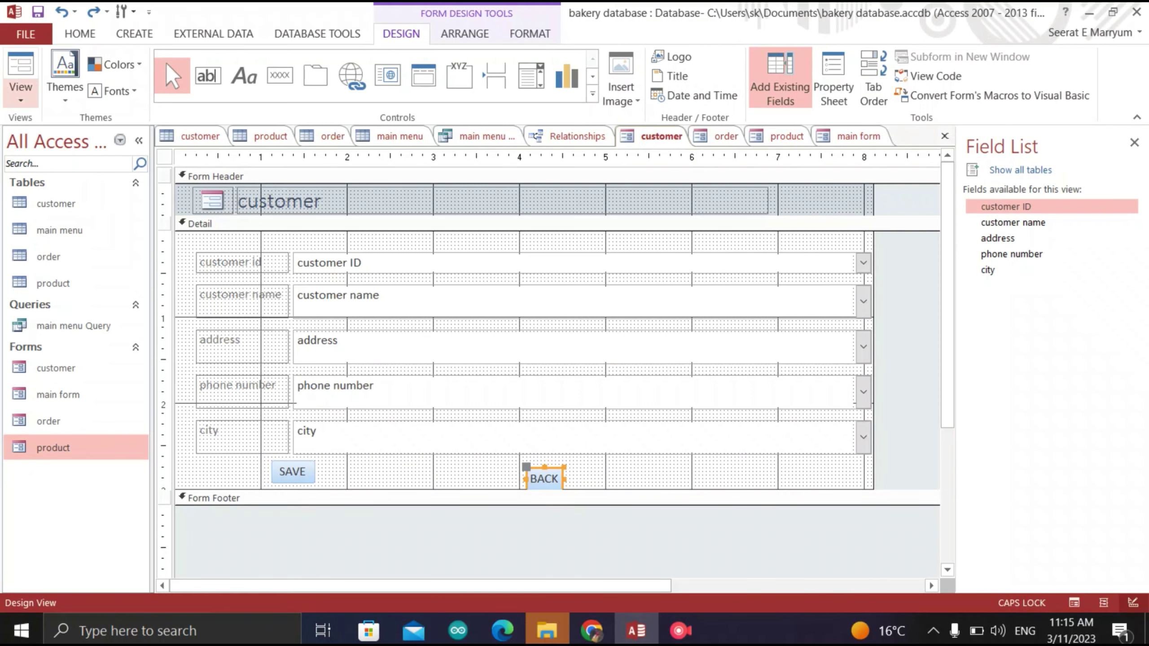
pyautogui.click(20, 98)
pyautogui.click(67, 123)
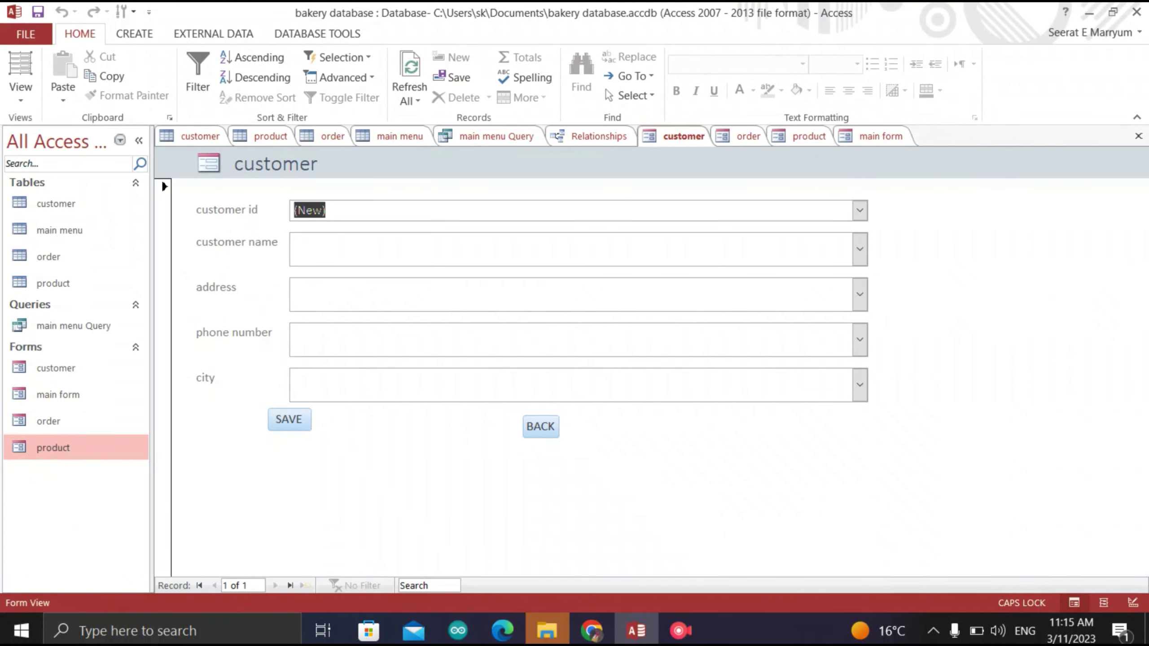
# In the order form's Design View, add a command button below the number of orders field with the Add New Record action
pyautogui.click(739, 136)
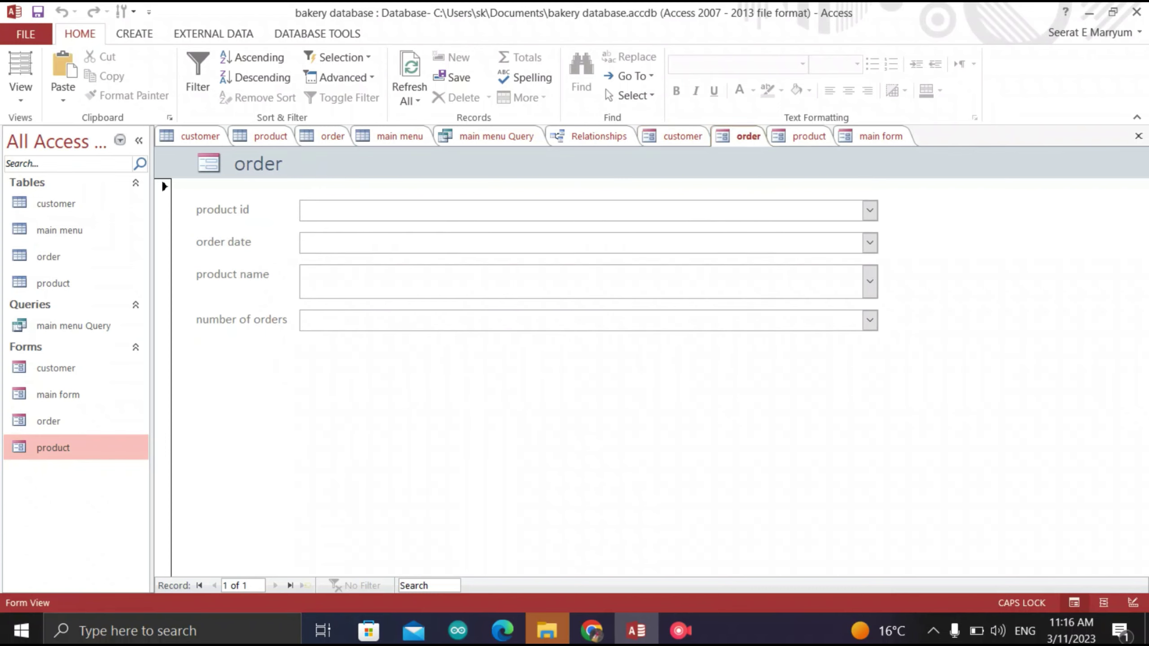
pyautogui.click(21, 95)
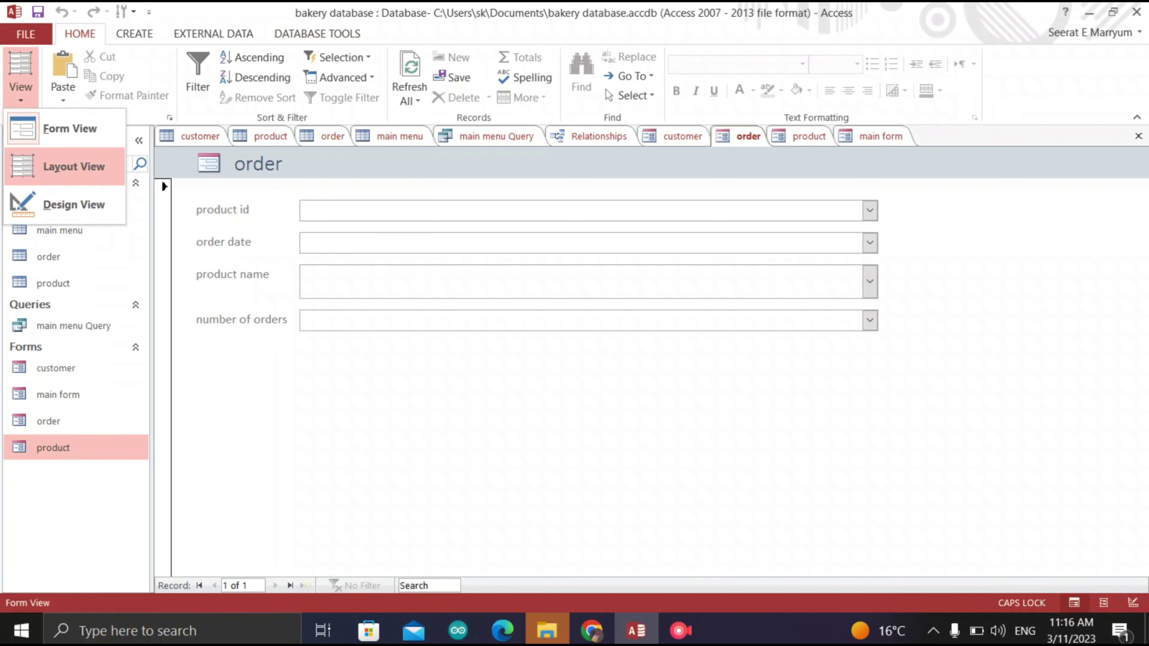
pyautogui.press('d')
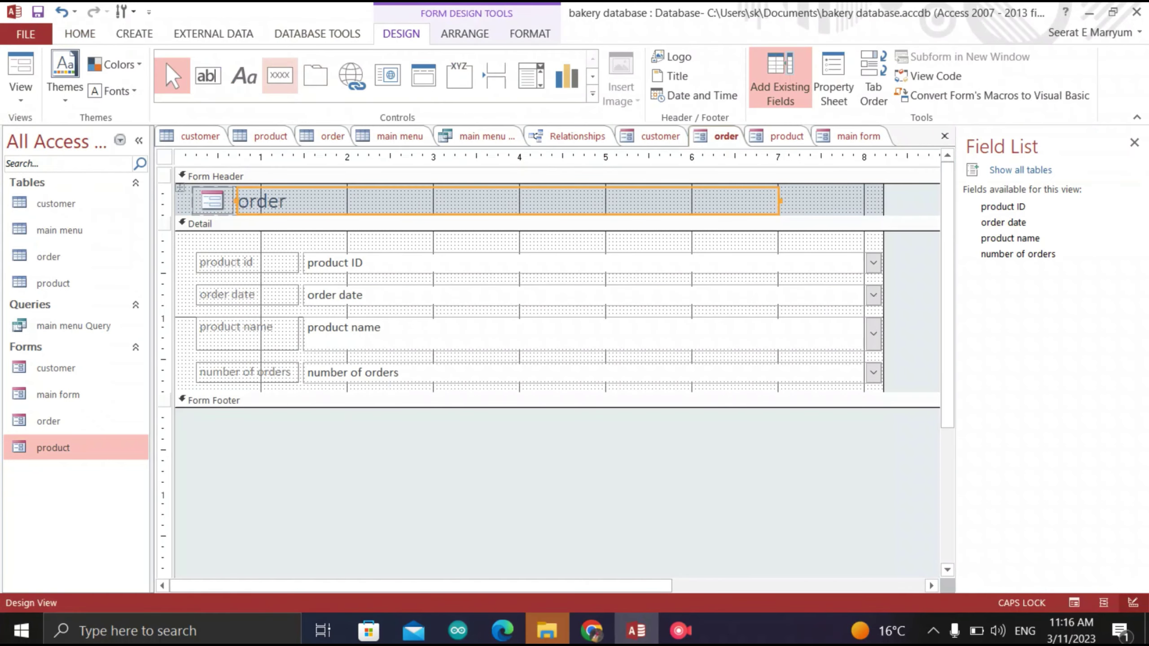
pyautogui.click(268, 385)
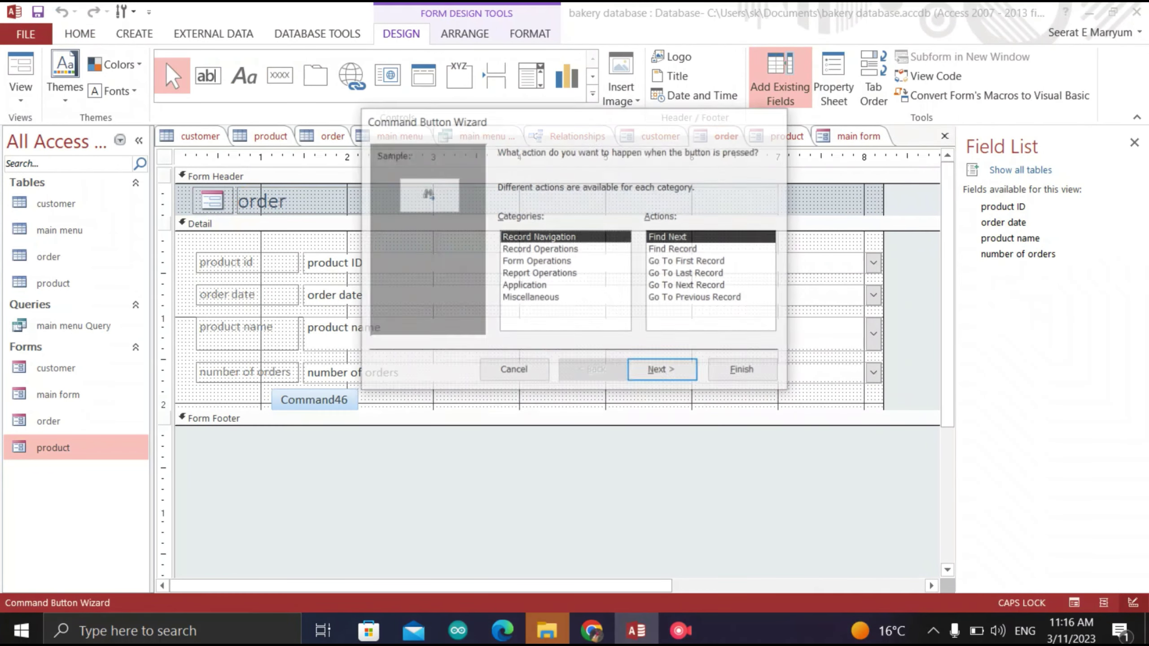
pyautogui.click(539, 249)
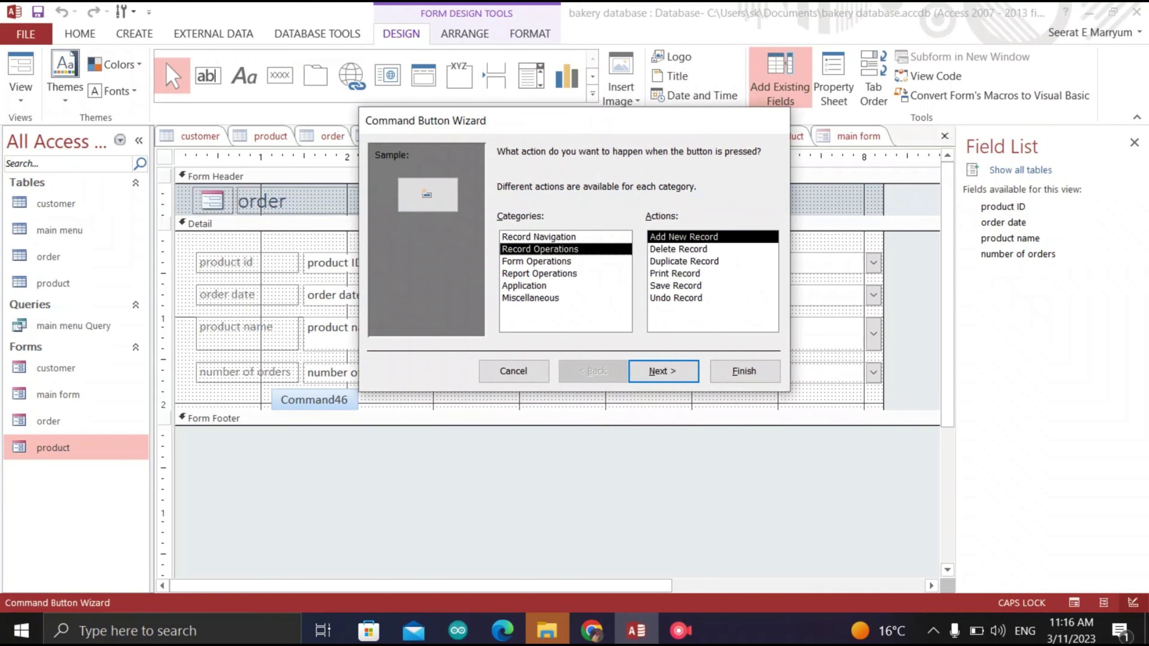
pyautogui.press('Return')
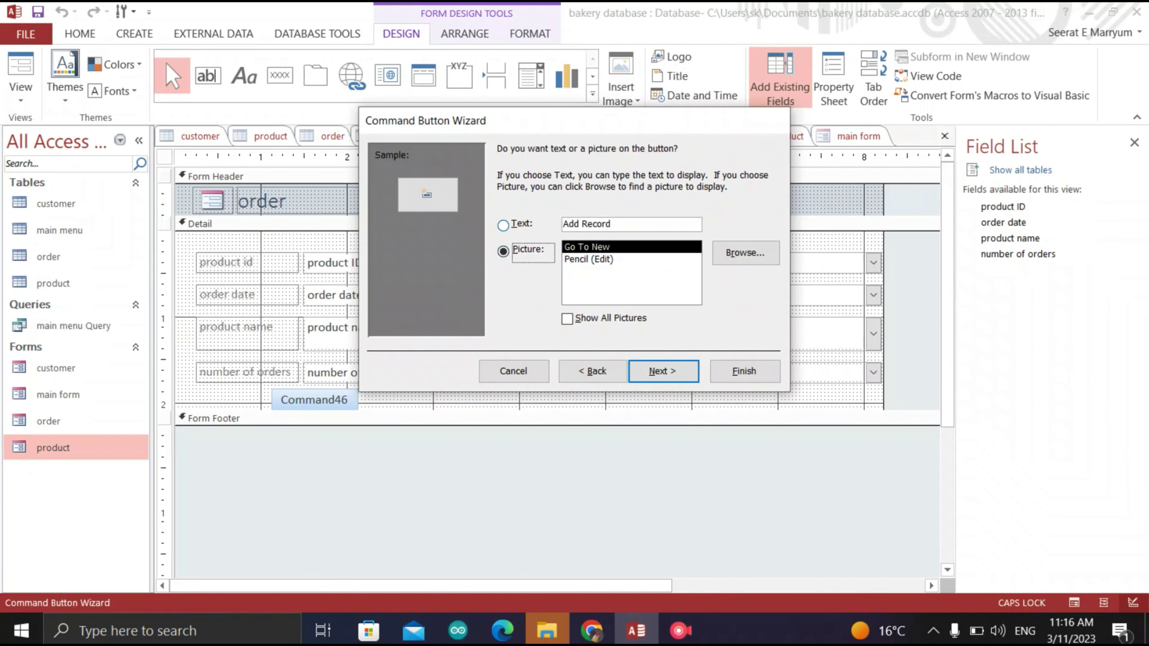
# Give the order form's new button the text SAVE instead of a picture and finish it with its default name
pyautogui.hotkey('alt', 't')
pyautogui.press('Tab')
pyautogui.write('DA')
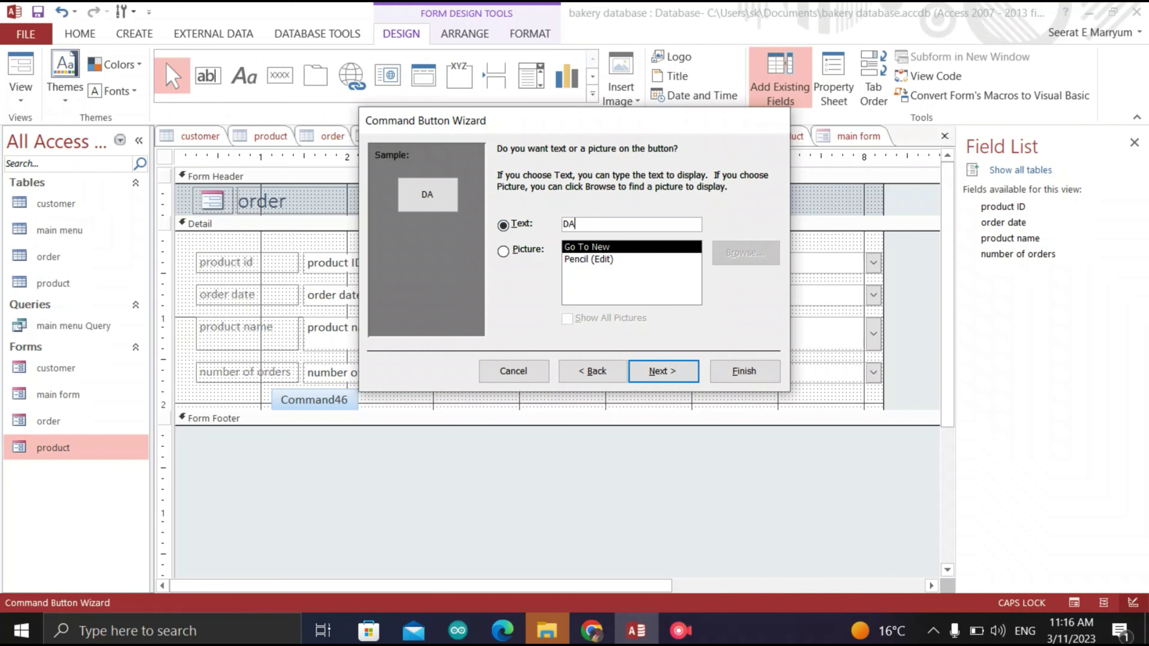
pyautogui.press('BackSpace')
pyautogui.press('BackSpace')
pyautogui.write('SAVW')
pyautogui.press('BackSpace')
pyautogui.write('E')
pyautogui.press('Return')
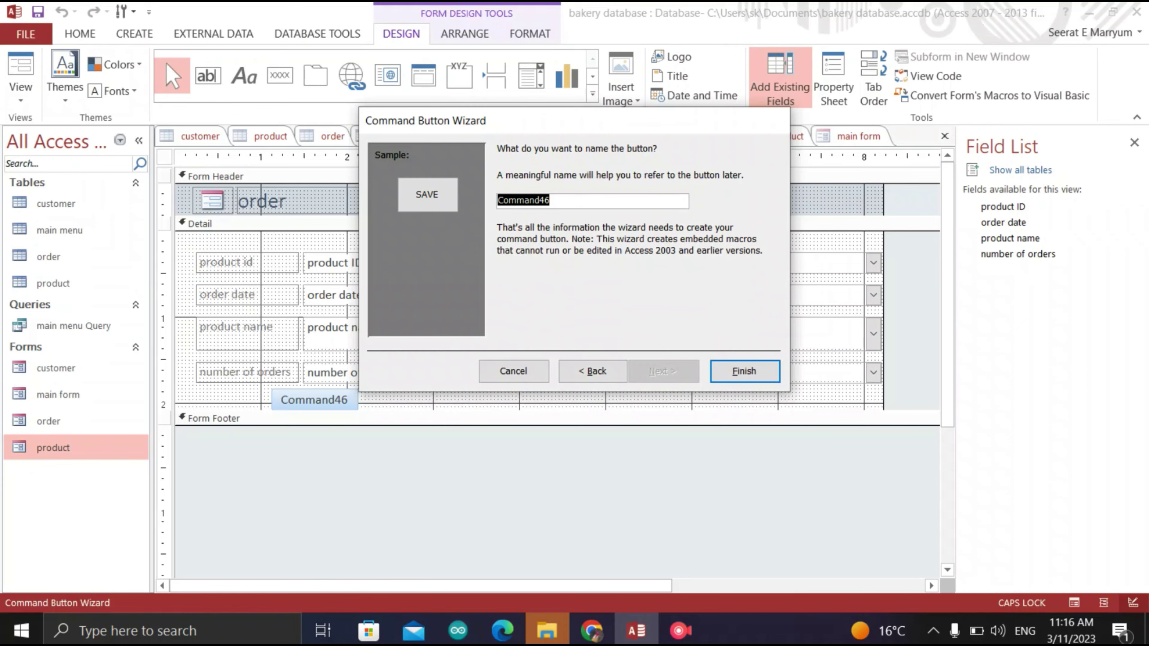
pyautogui.press('Return')
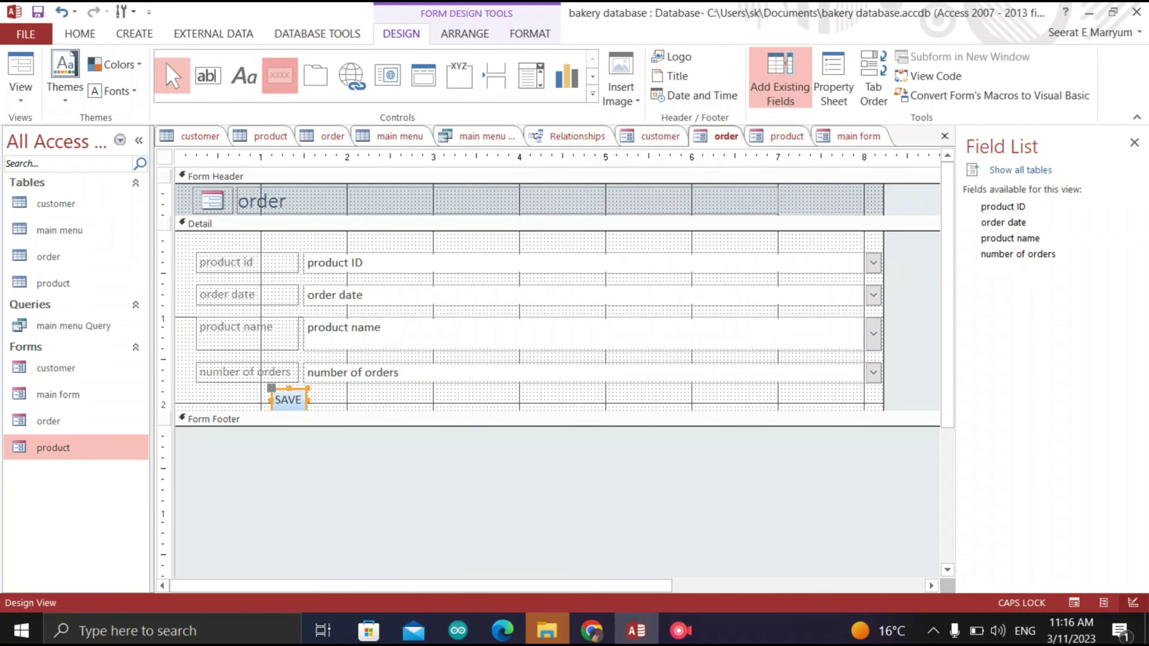
# Add a command button to the right of SAVE on the order form with the Open Form action for the main form
pyautogui.click(279, 75)
pyautogui.moveTo(458, 395); pyautogui.dragTo(545, 416)
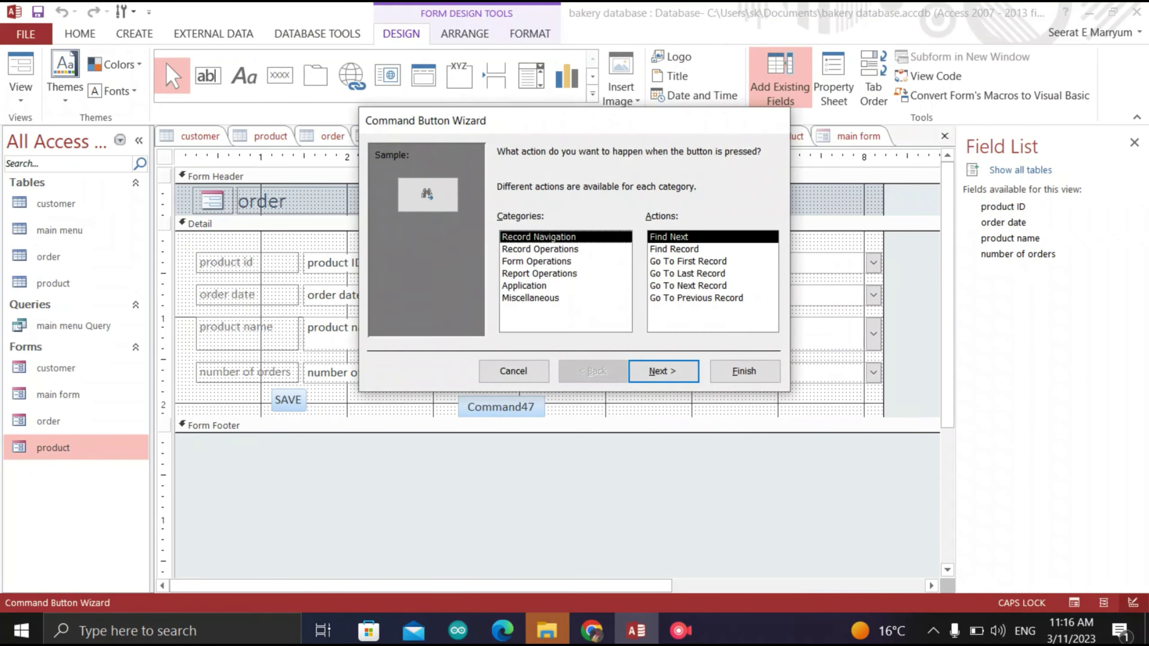
pyautogui.click(536, 261)
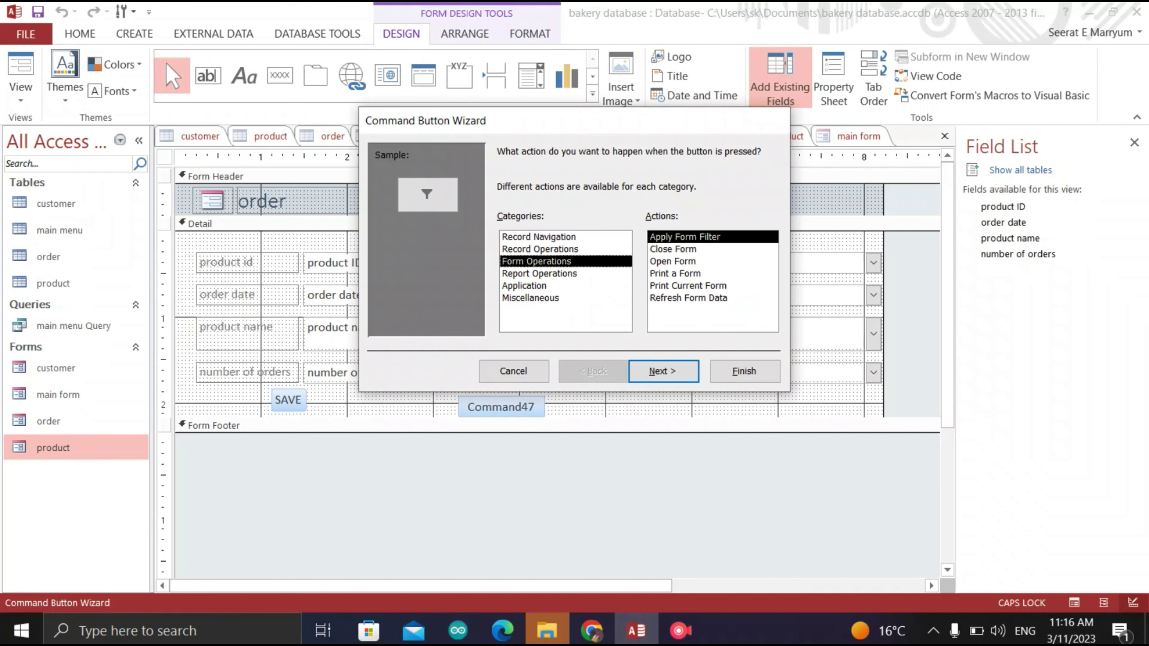
pyautogui.click(673, 261)
pyautogui.click(663, 371)
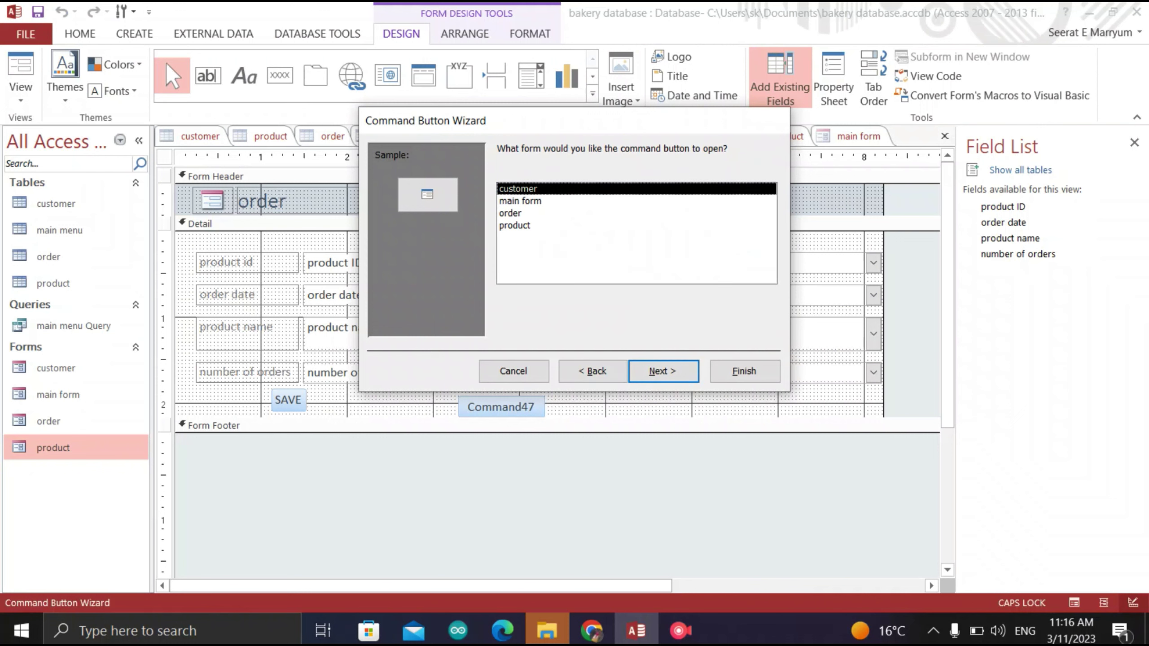
pyautogui.doubleClick(520, 201)
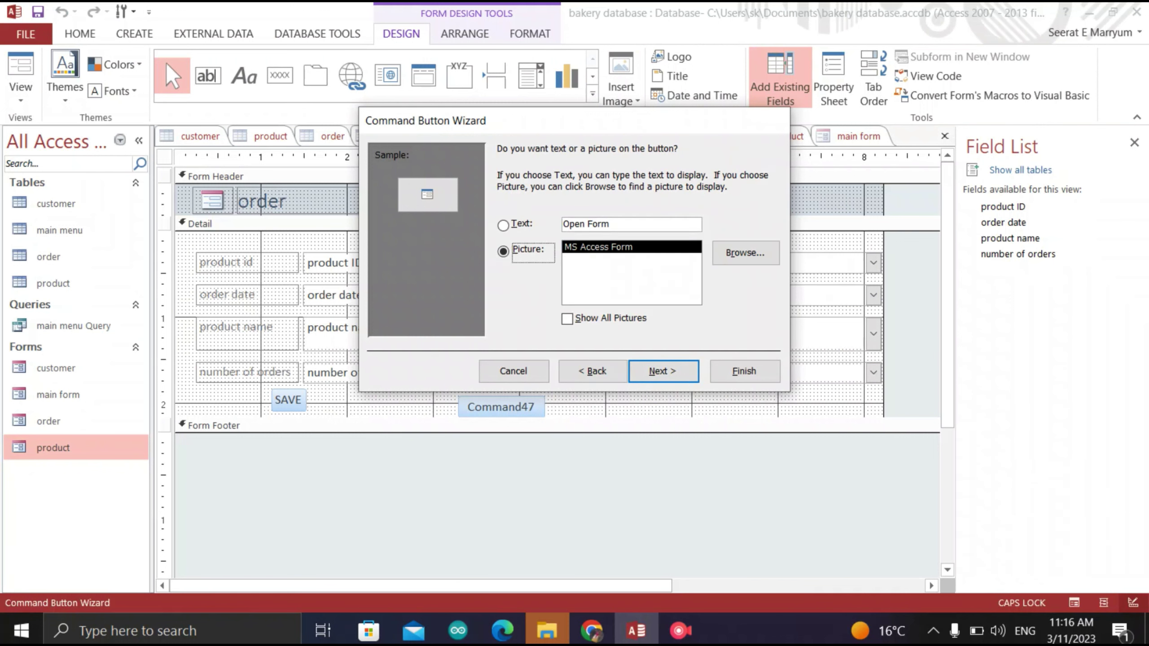
# Give the button the text BACK, finish it with its default name and show the order form in Form View
pyautogui.click(503, 225)
pyautogui.press('Tab')
pyautogui.write('B')
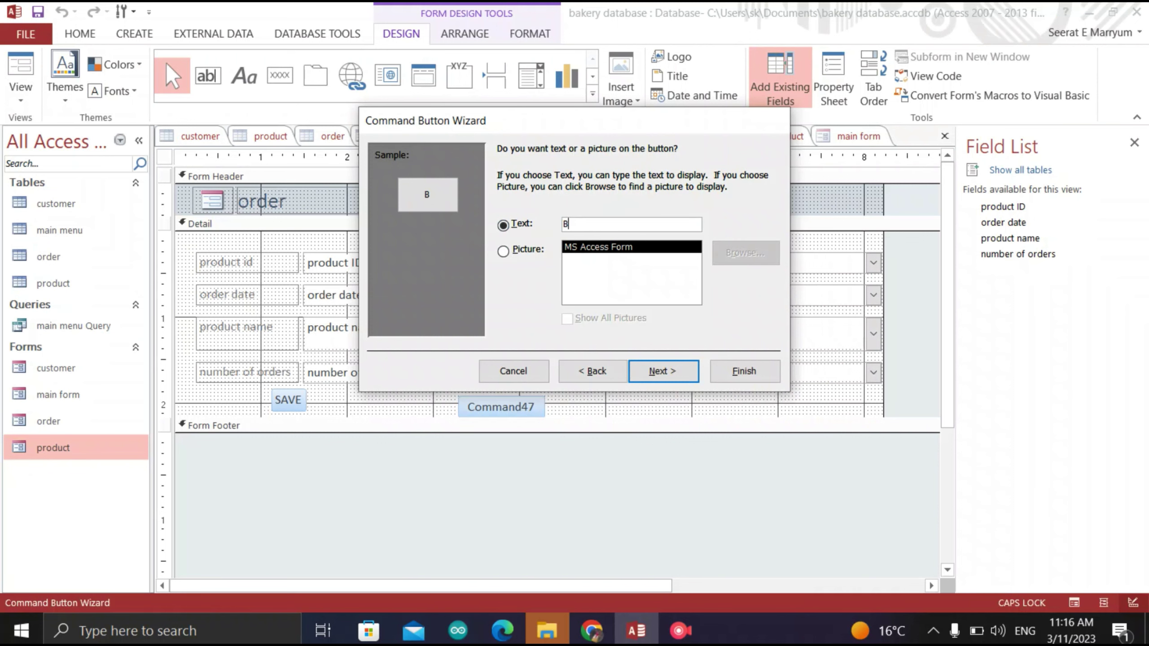
pyautogui.write('ACK')
pyautogui.press('Return')
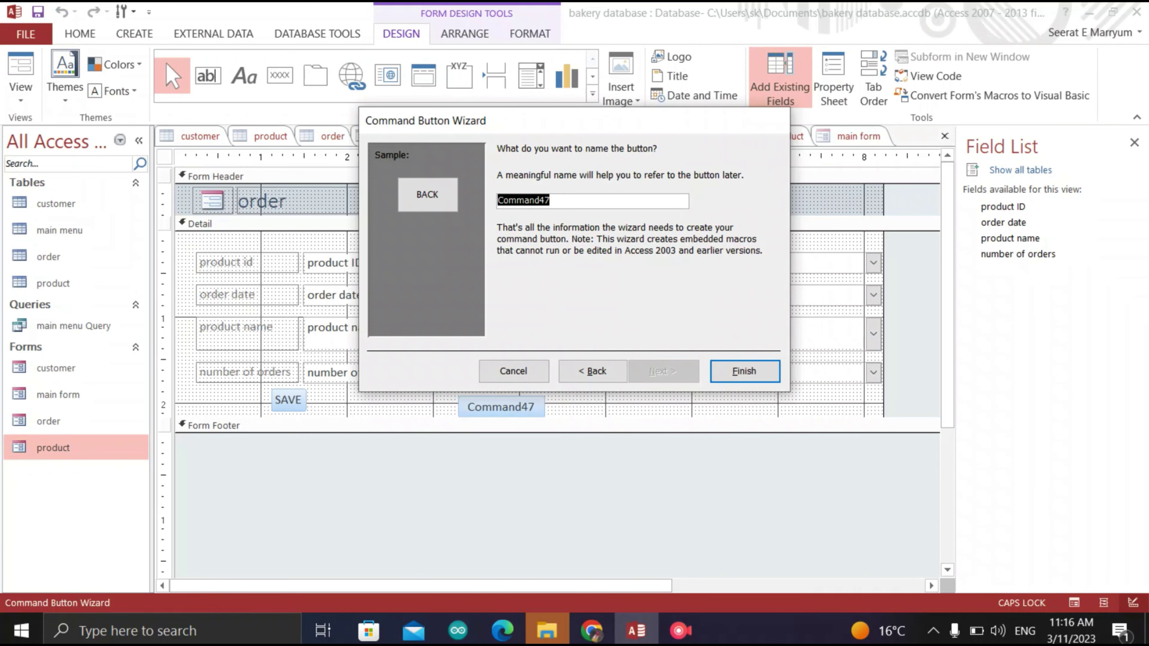
pyautogui.press('Return')
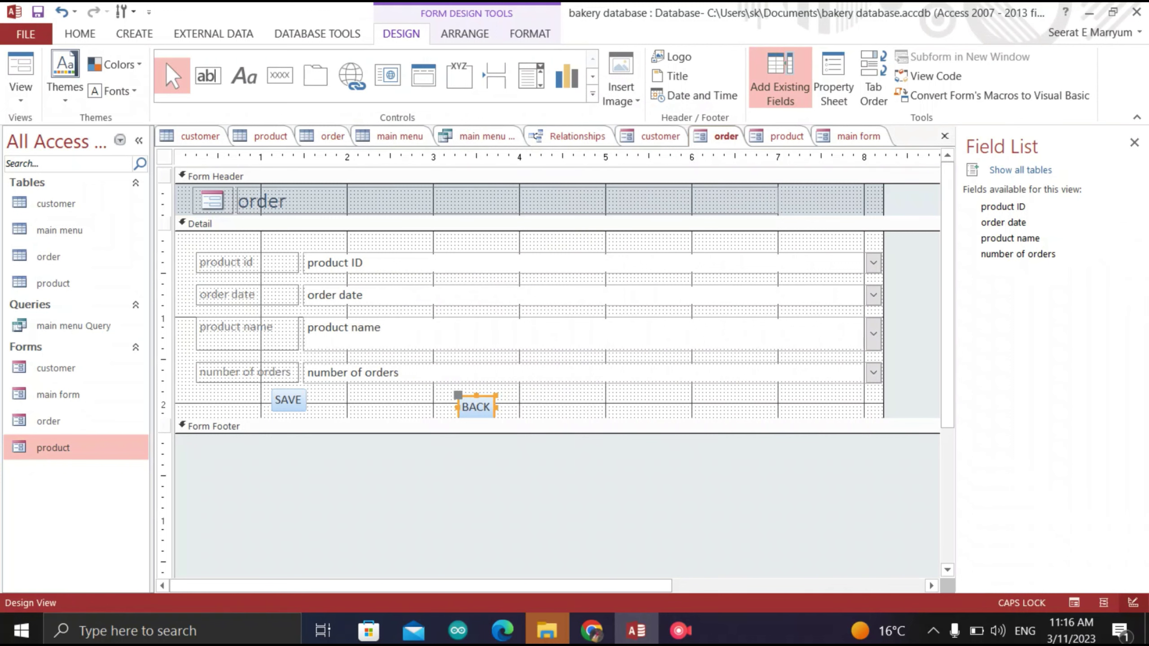
pyautogui.click(20, 96)
pyautogui.click(68, 128)
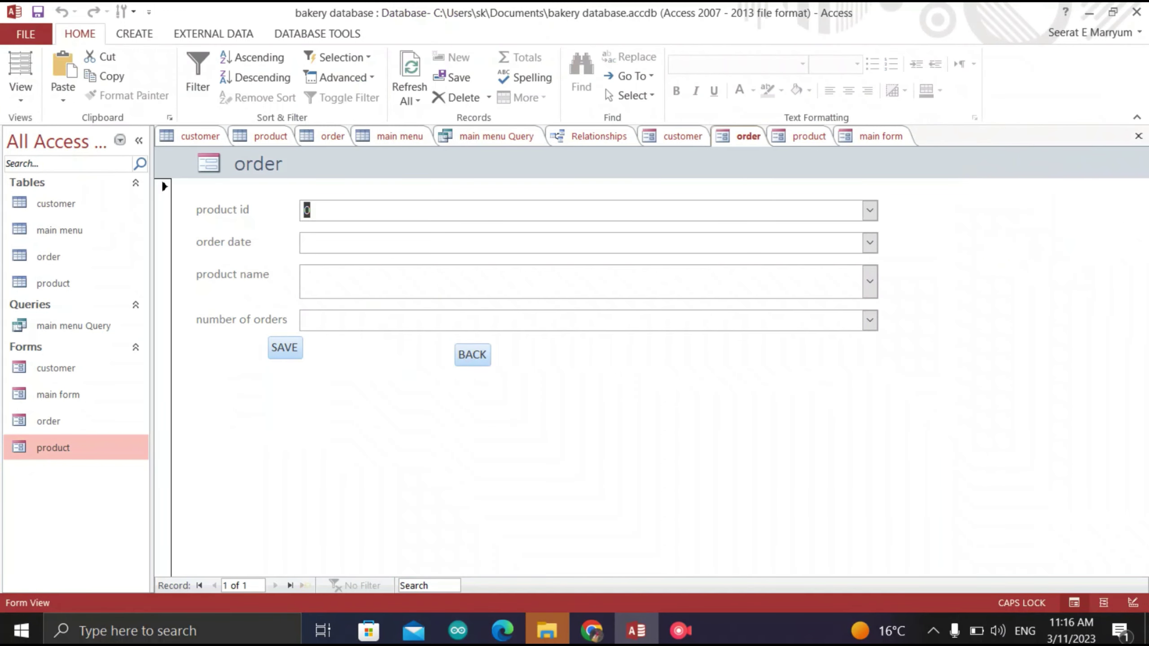
# In the product form's Design View, add a command button below the sell products field with the Add New Record action
pyautogui.click(799, 136)
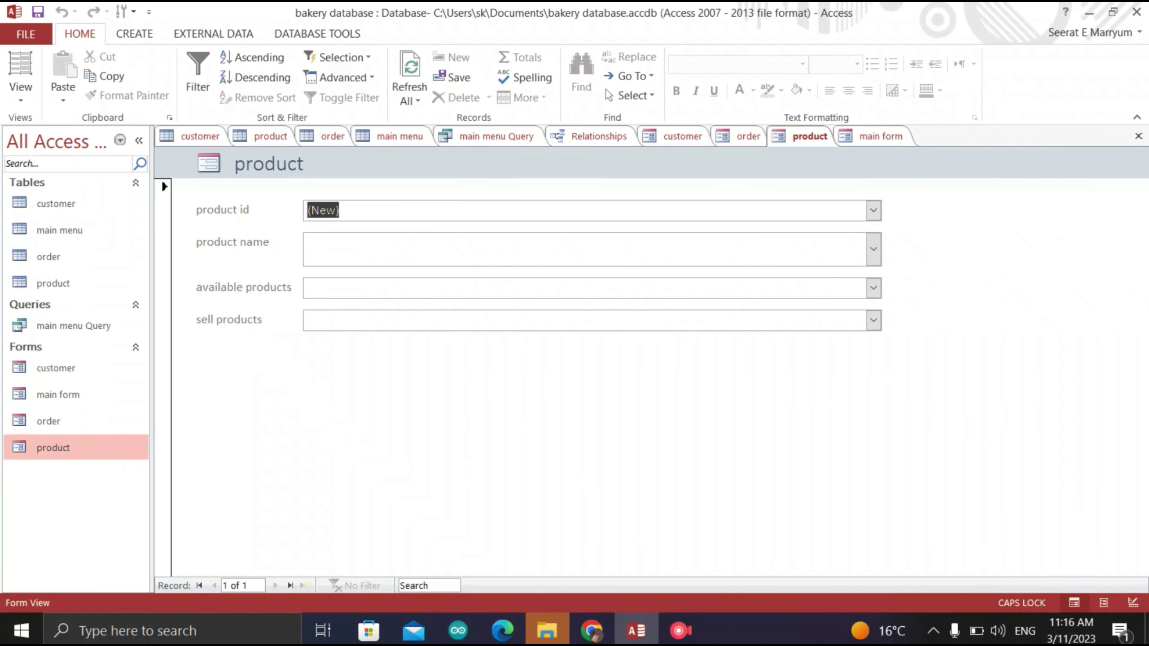
pyautogui.click(20, 91)
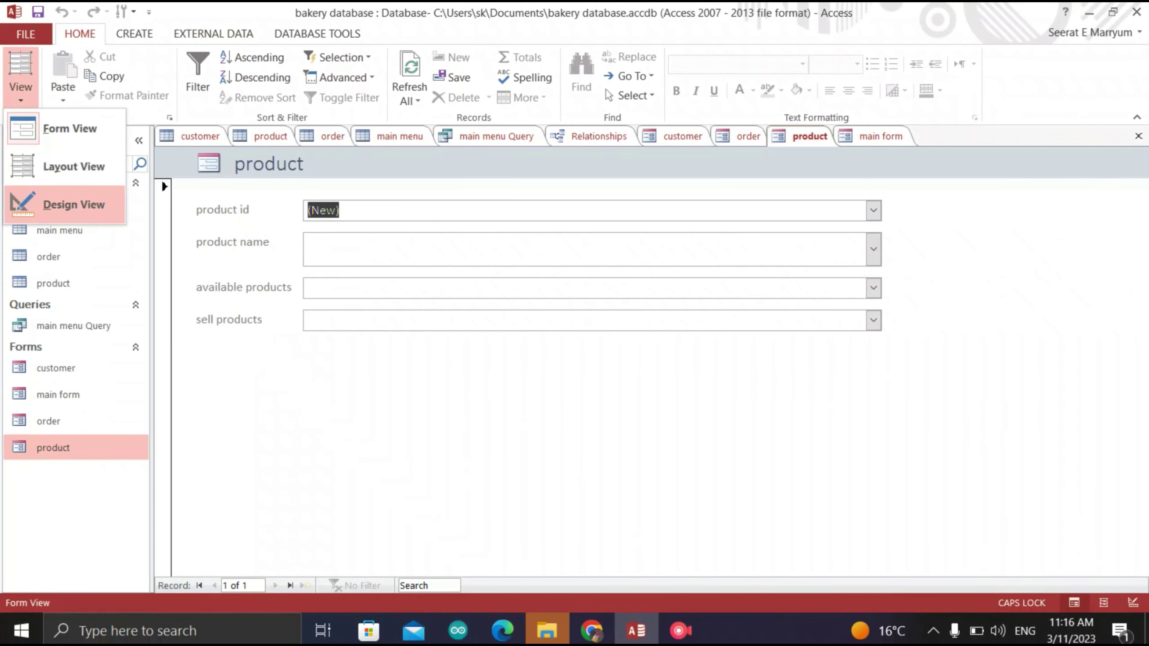
pyautogui.click(68, 203)
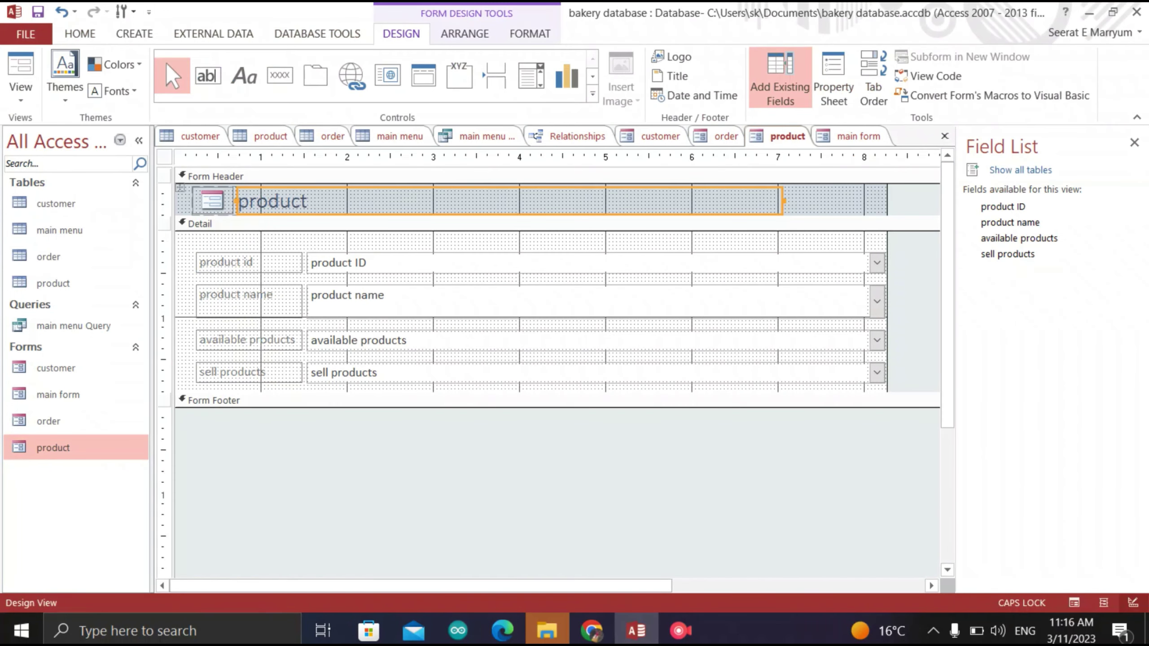
pyautogui.click(280, 75)
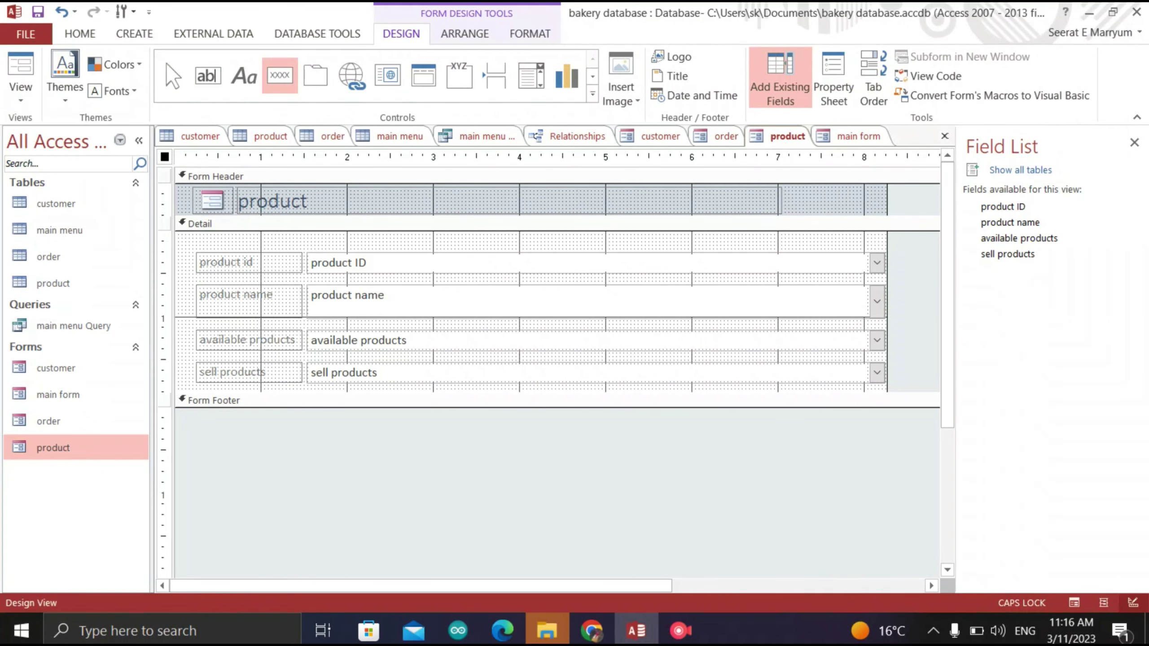
pyautogui.click(317, 383)
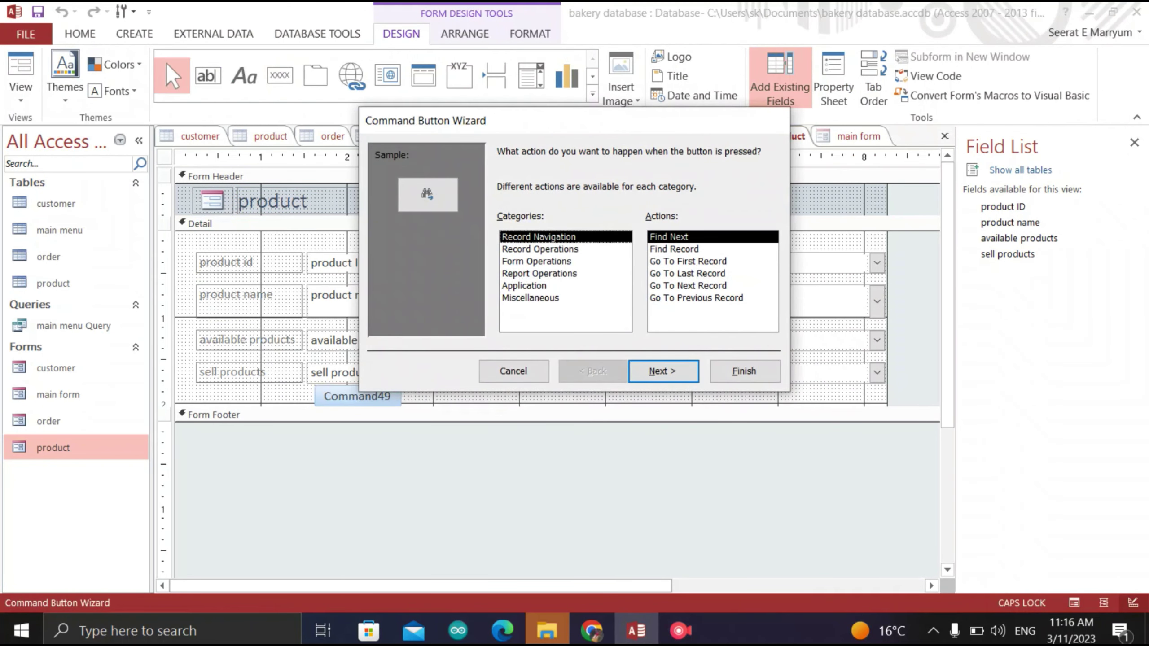
pyautogui.click(540, 249)
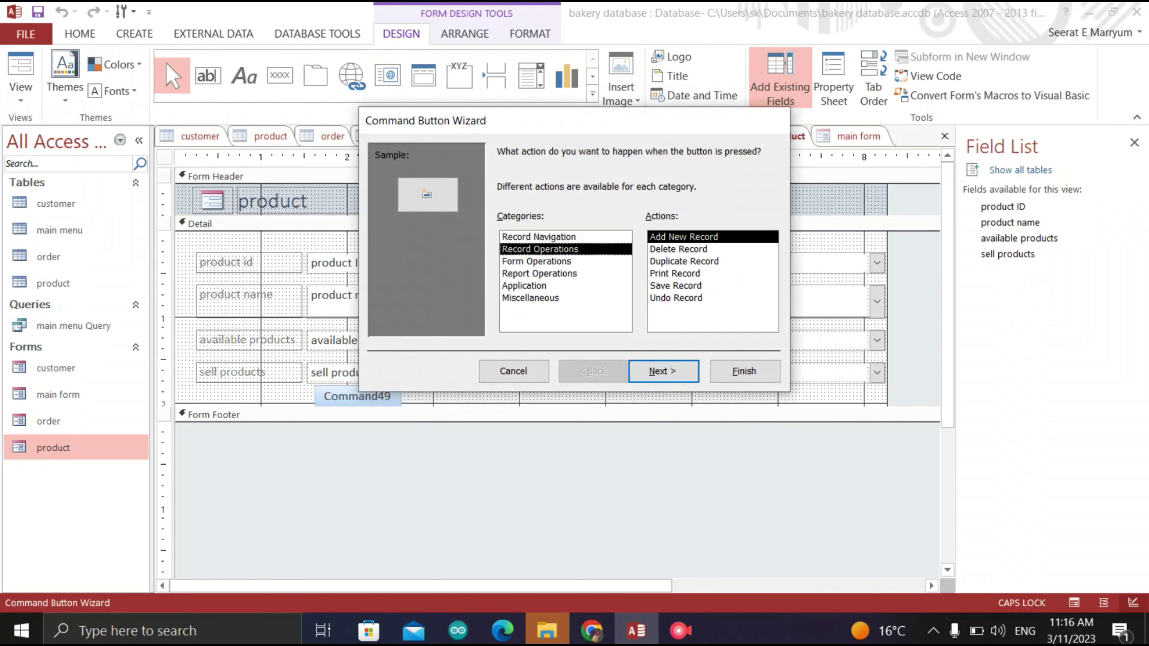
pyautogui.click(662, 371)
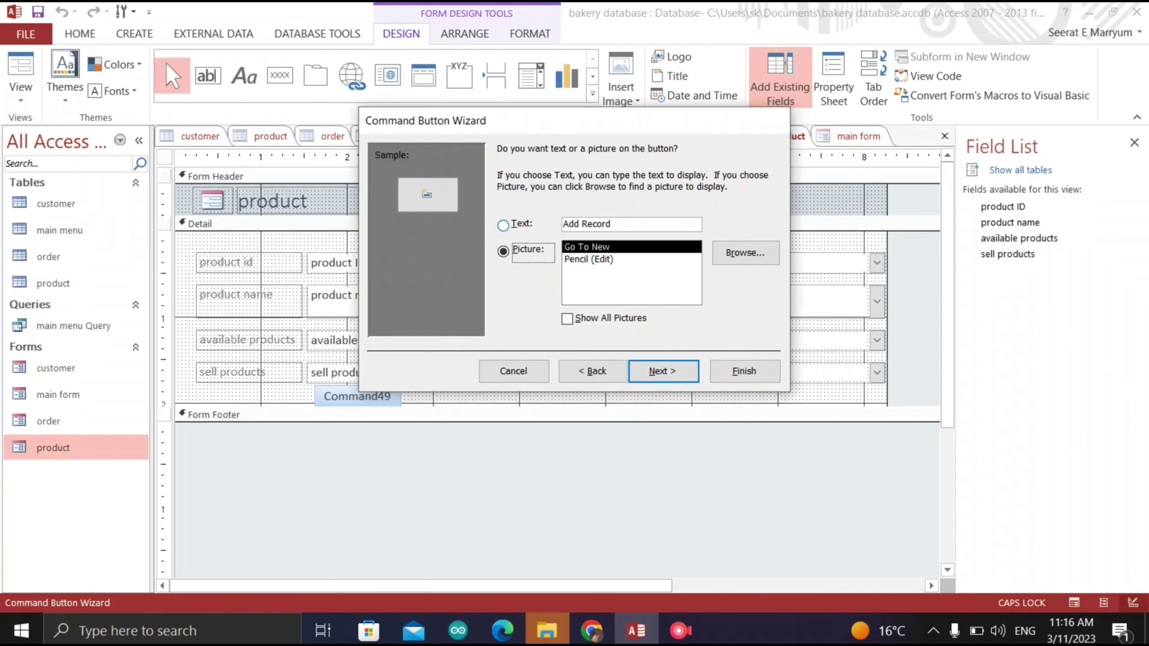
# Give the product form's new button the text SAVE instead of a picture and finish it with its default name
pyautogui.hotkey('alt', 't')
pyautogui.press('Tab')
pyautogui.write('D')
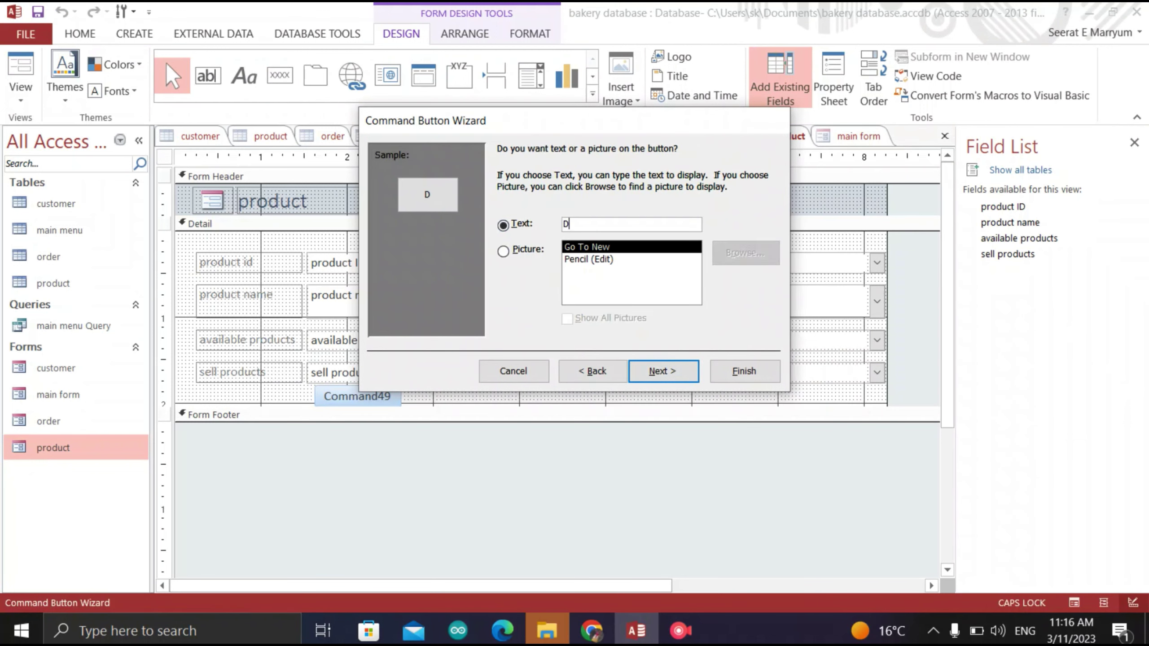
pyautogui.press('BackSpace')
pyautogui.write('SAVE')
pyautogui.press('Return')
pyautogui.press('Return')
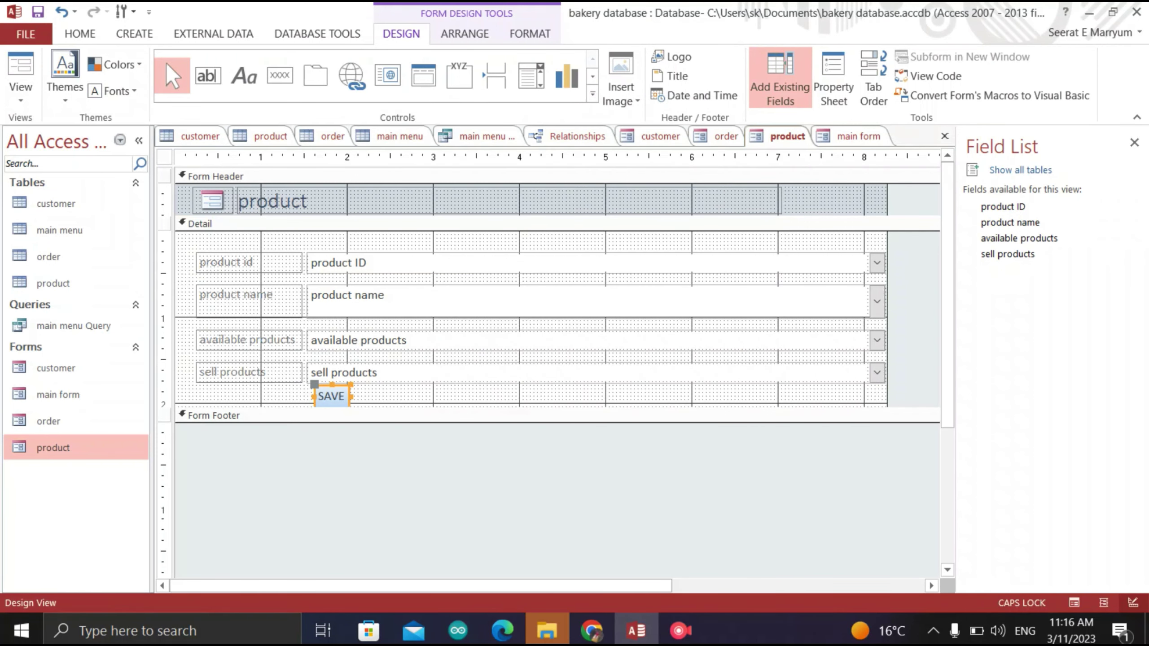
# Add a command button to the right of SAVE on the product form with the Open Form action for the main form
pyautogui.click(279, 75)
pyautogui.moveTo(494, 397)
pyautogui.mouseDown()
pyautogui.moveTo(583, 398)
pyautogui.moveTo(580, 417)
pyautogui.mouseUp()
pyautogui.click(536, 261)
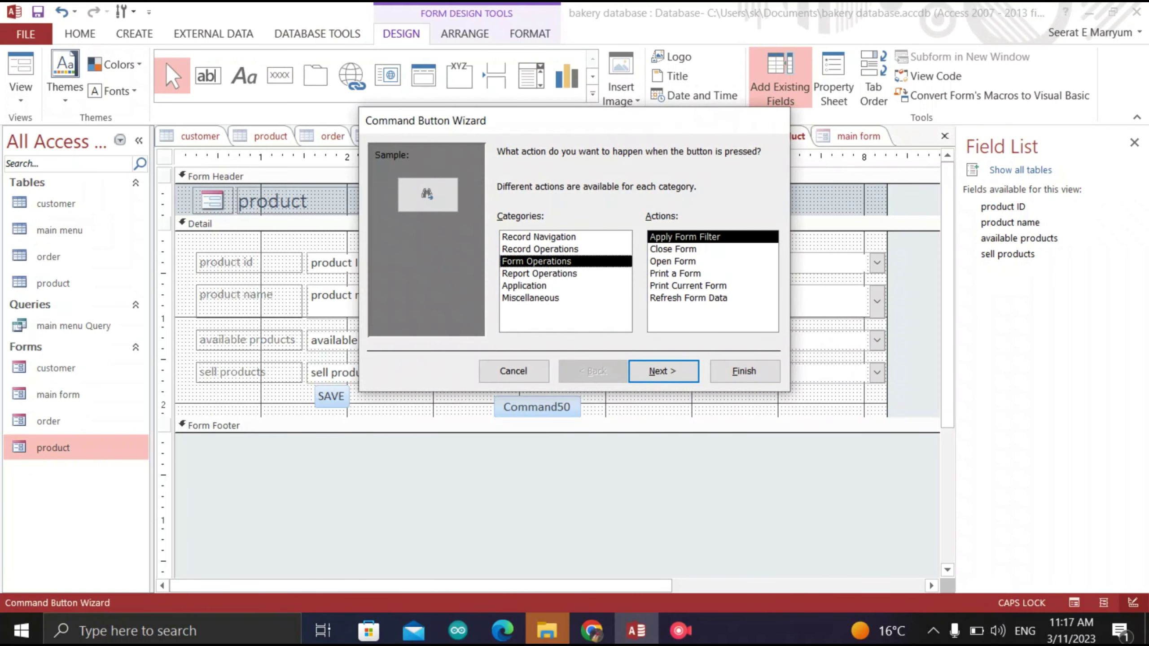
pyautogui.click(672, 249)
pyautogui.click(673, 262)
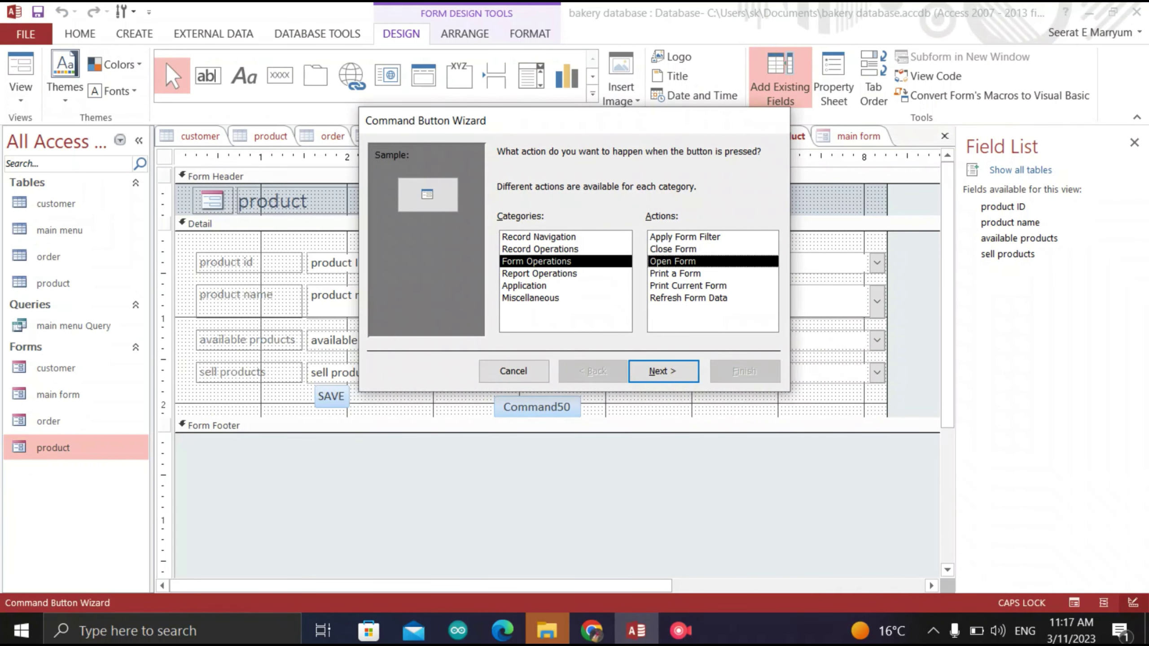
pyautogui.press('Return')
pyautogui.doubleClick(520, 201)
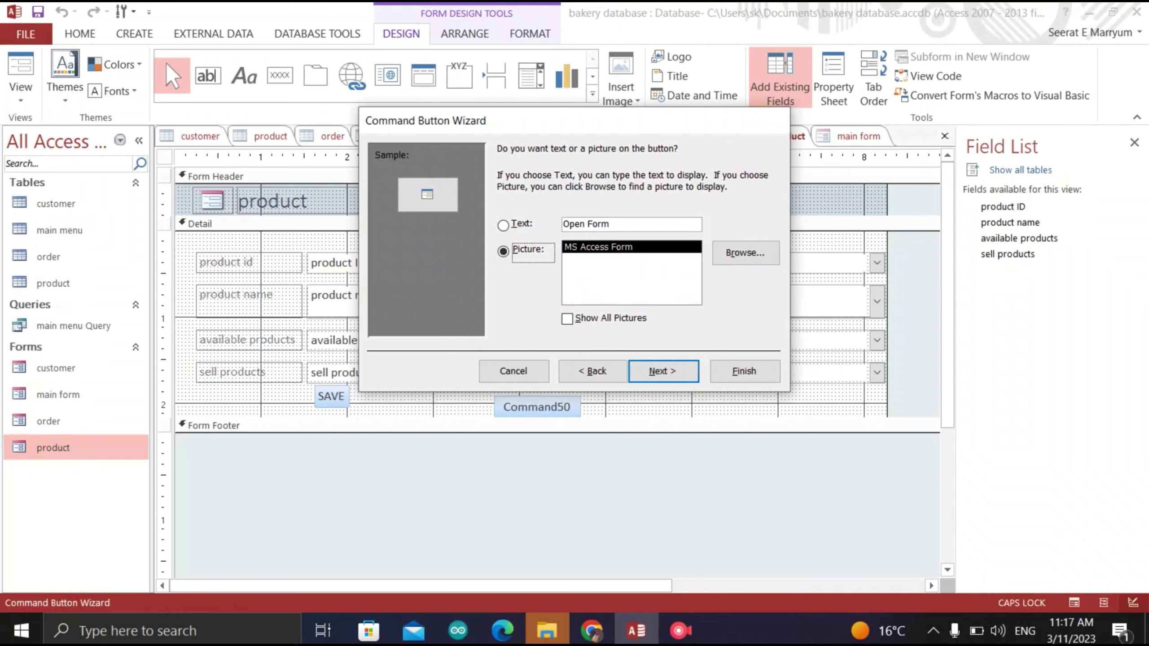
# Give the product form's second button the text BACK instead of a picture and finish it with its default name
pyautogui.click(503, 225)
pyautogui.moveTo(610, 224); pyautogui.dragTo(562, 224)
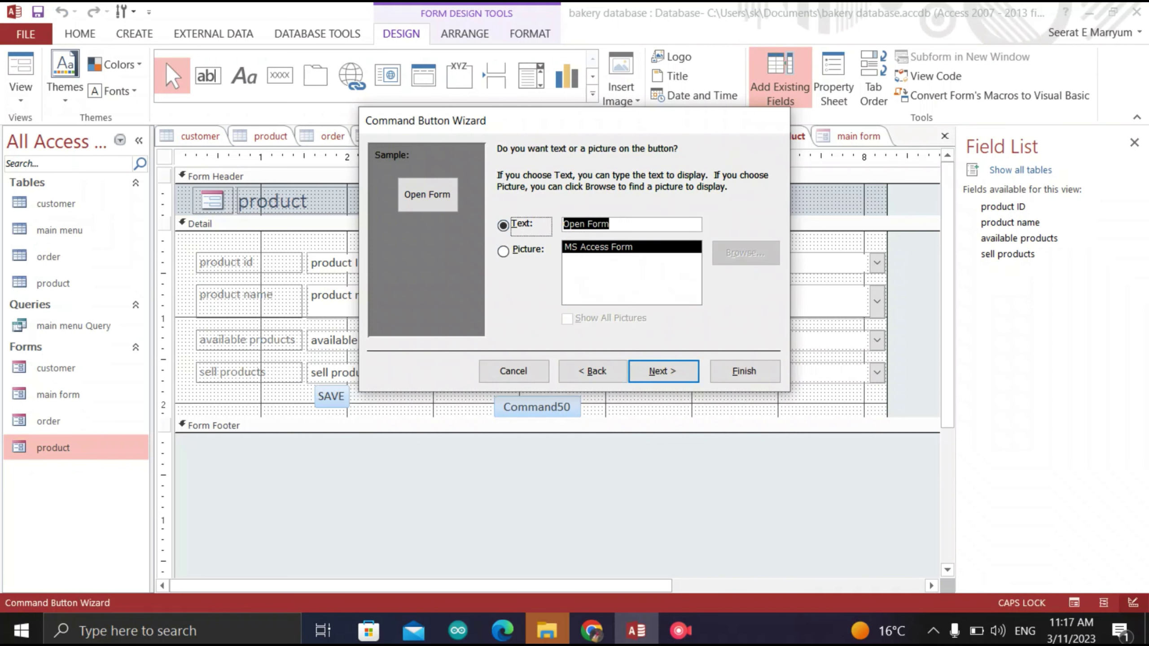
pyautogui.write('BACK')
pyautogui.press('Return')
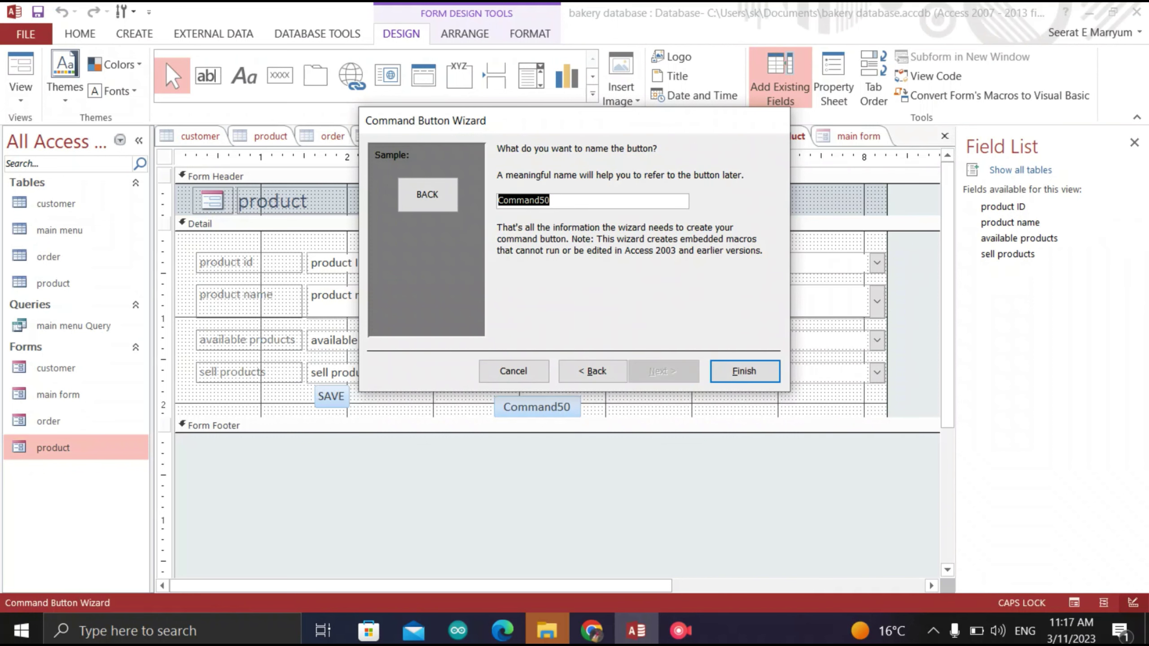
pyautogui.press('Return')
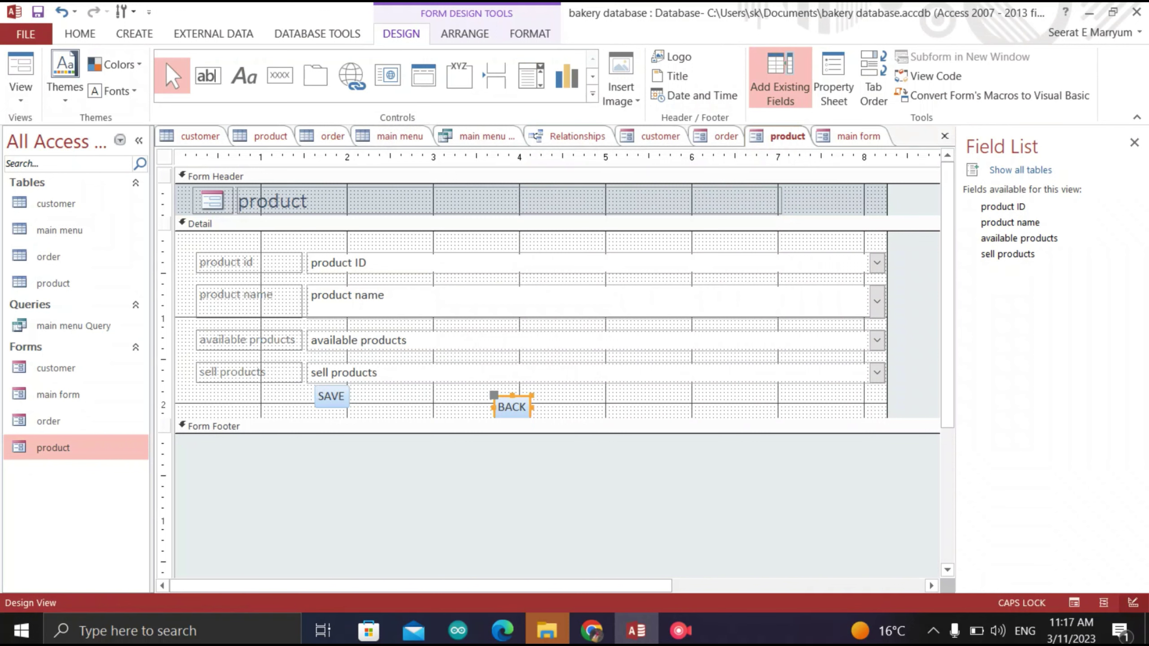
# Switch the product form from Design View to Form View
pyautogui.click(20, 97)
pyautogui.click(63, 124)
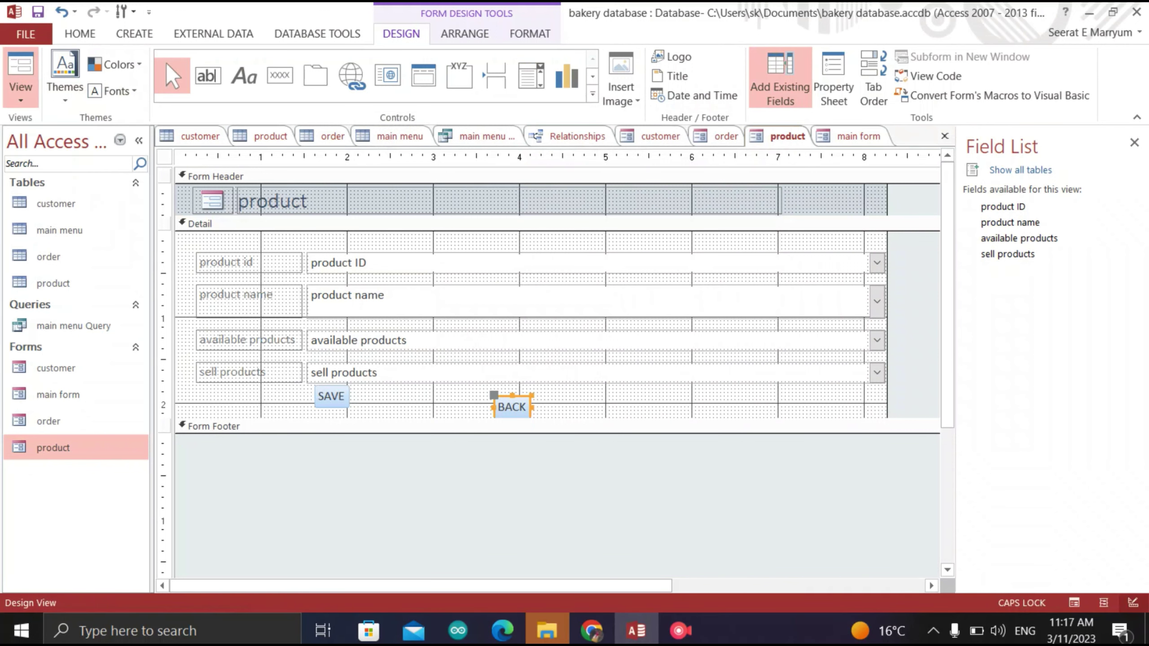
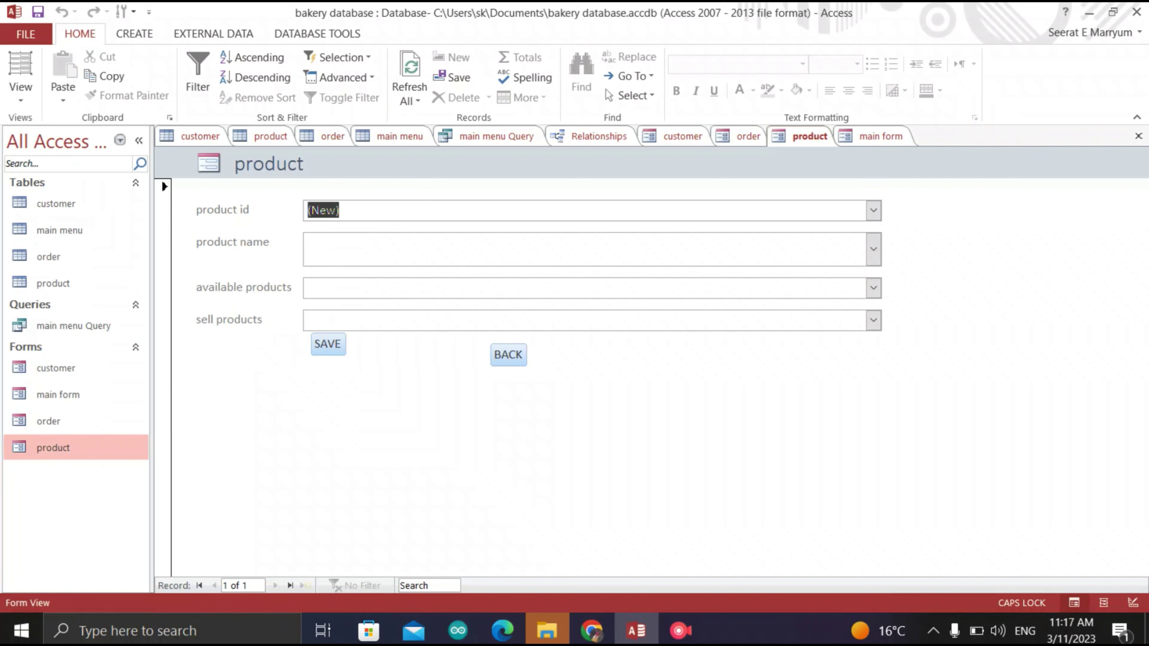
pyautogui.click(134, 34)
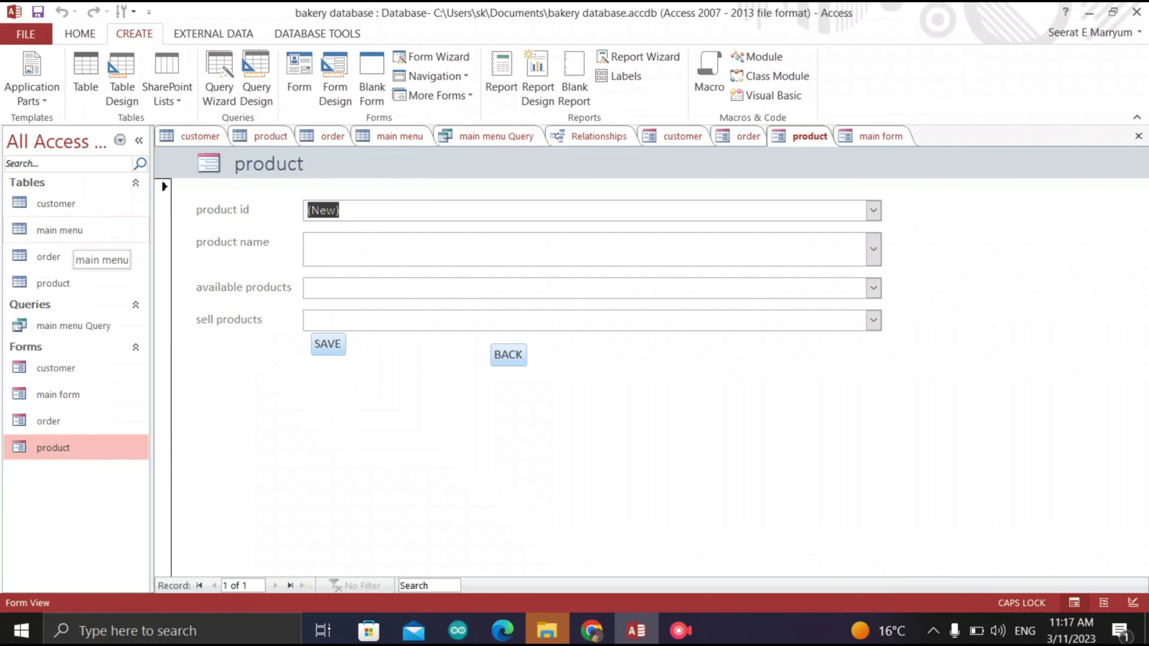
pyautogui.click(73, 230)
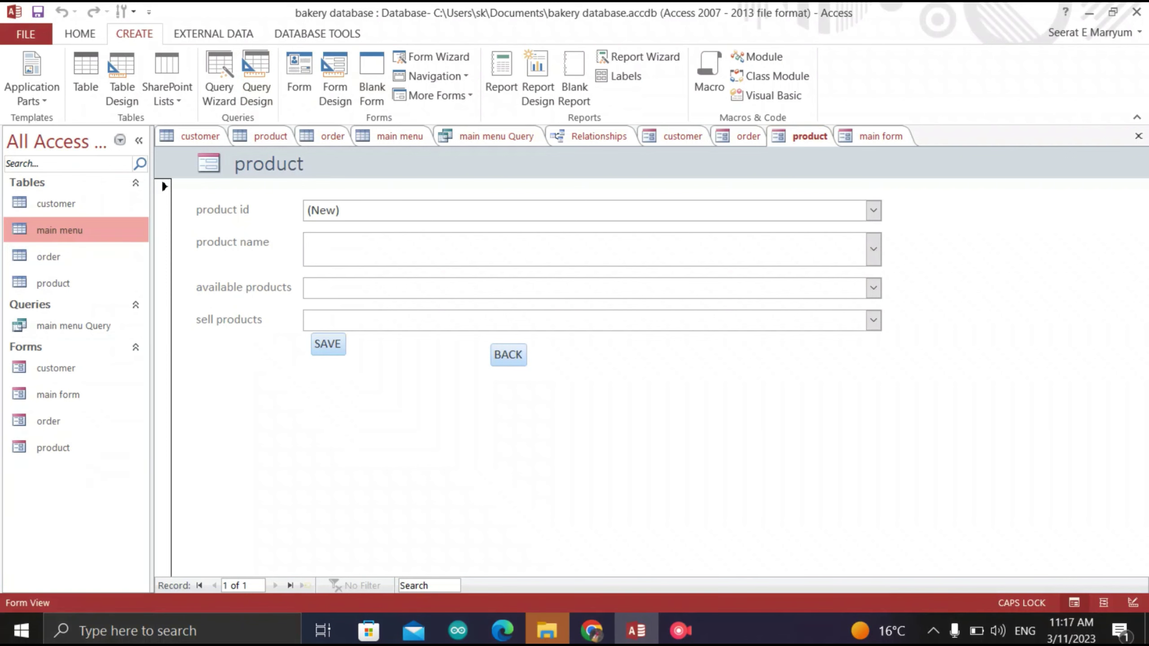
pyautogui.doubleClick(72, 229)
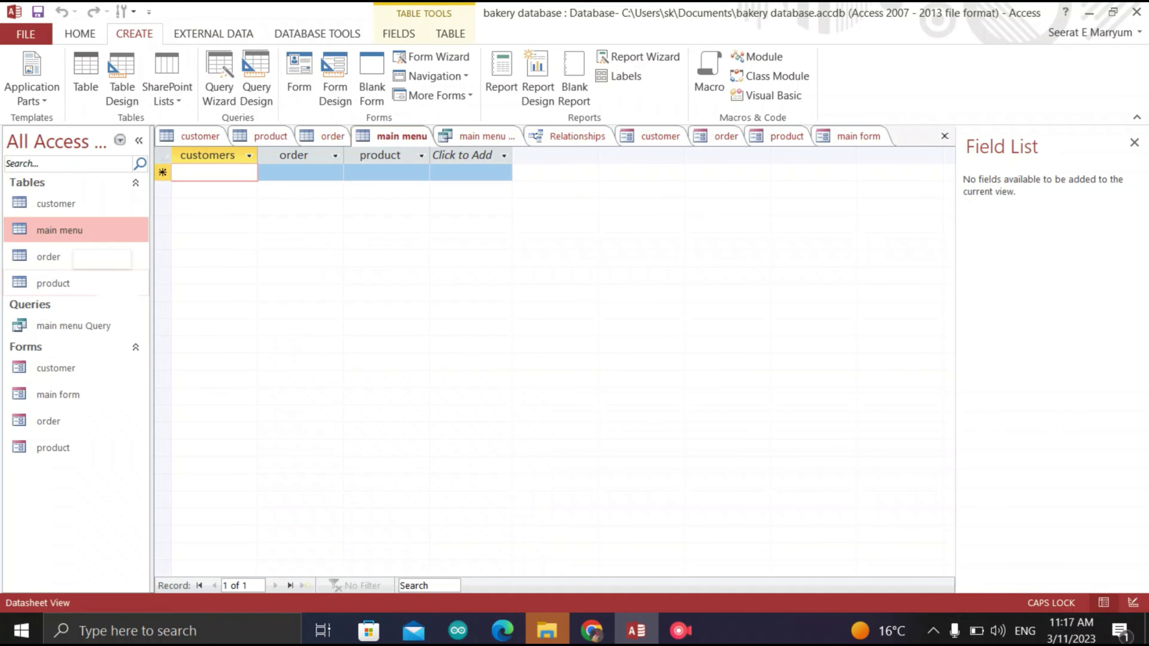
pyautogui.doubleClick(58, 395)
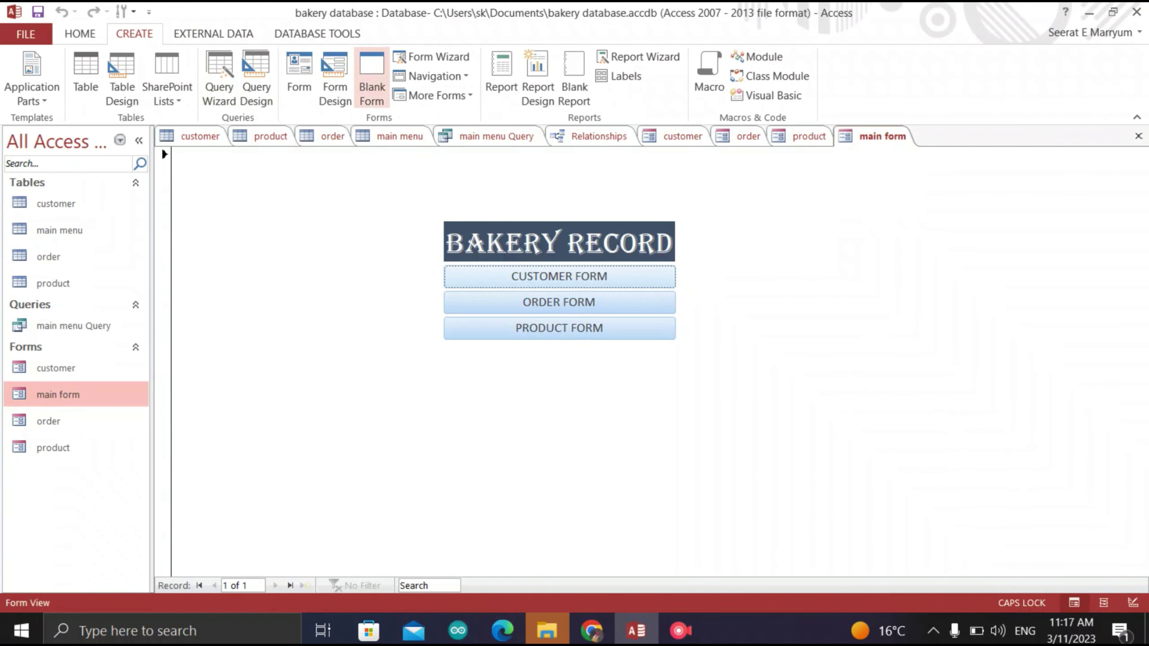
pyautogui.click(502, 76)
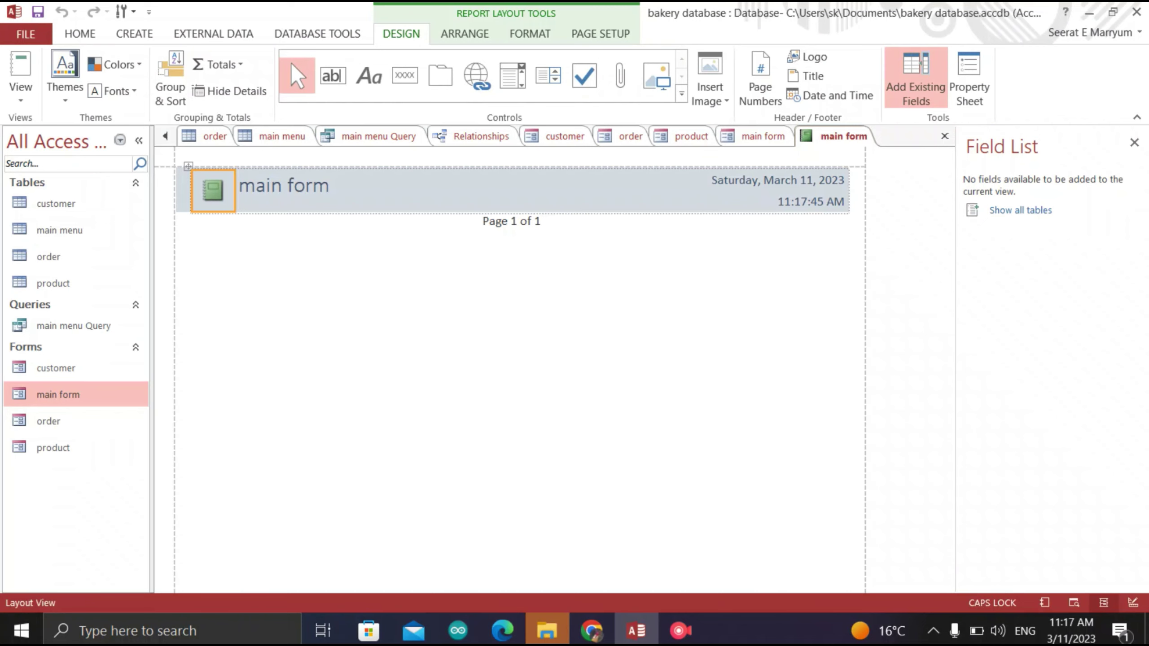
pyautogui.rightClick(842, 138)
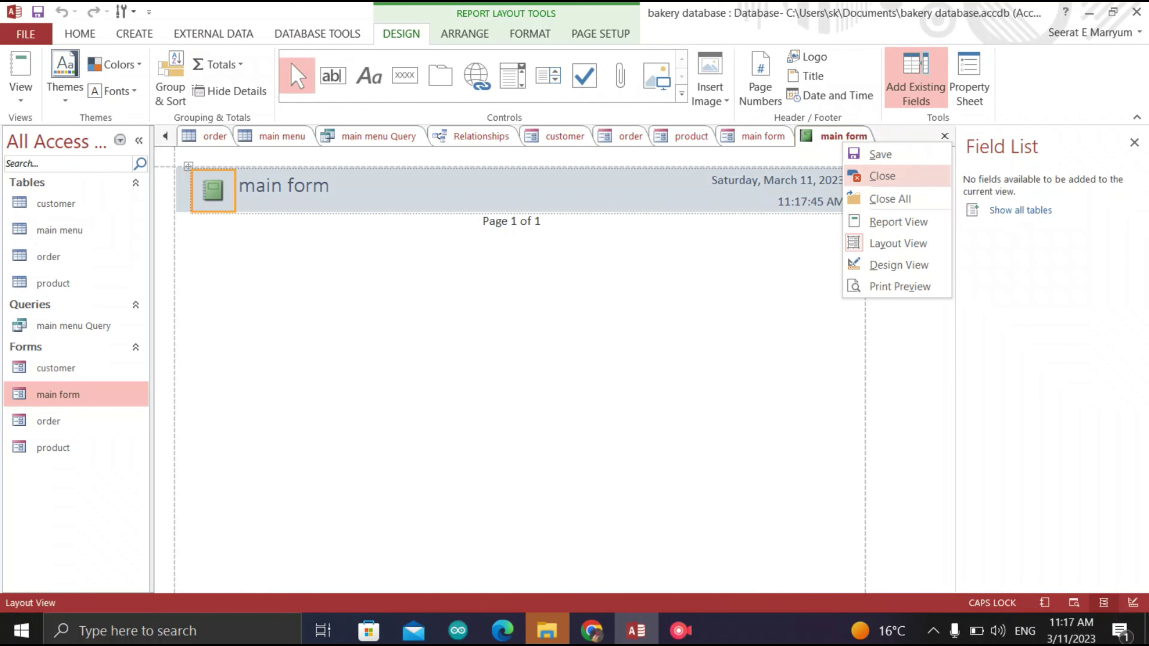
pyautogui.click(882, 174)
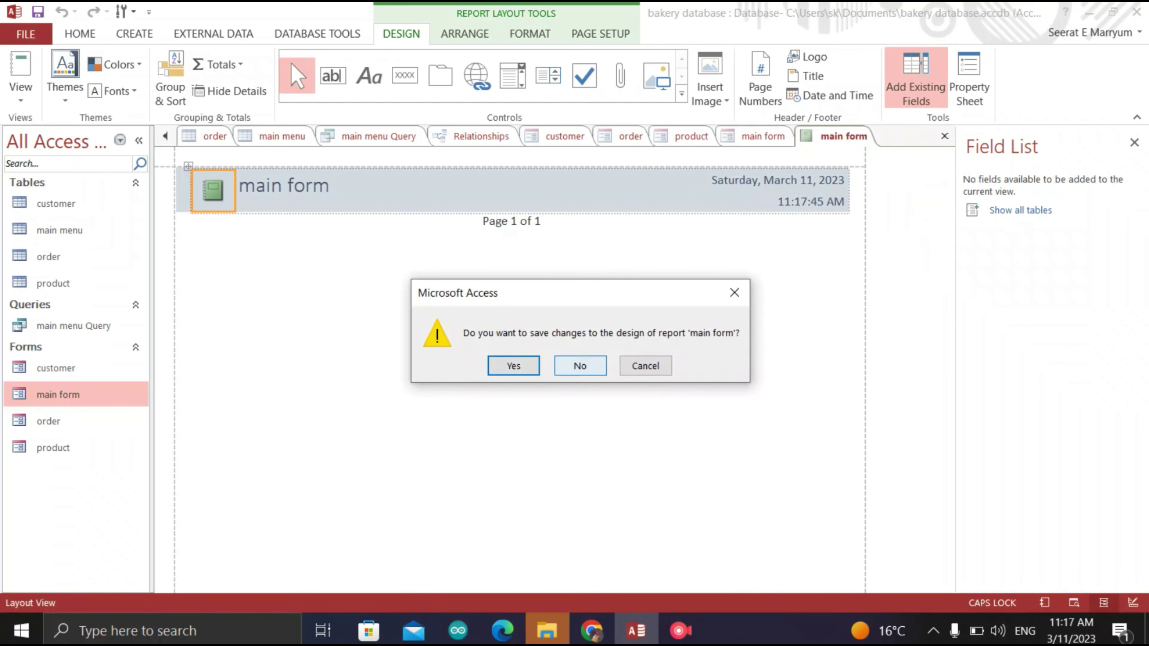
pyautogui.click(580, 366)
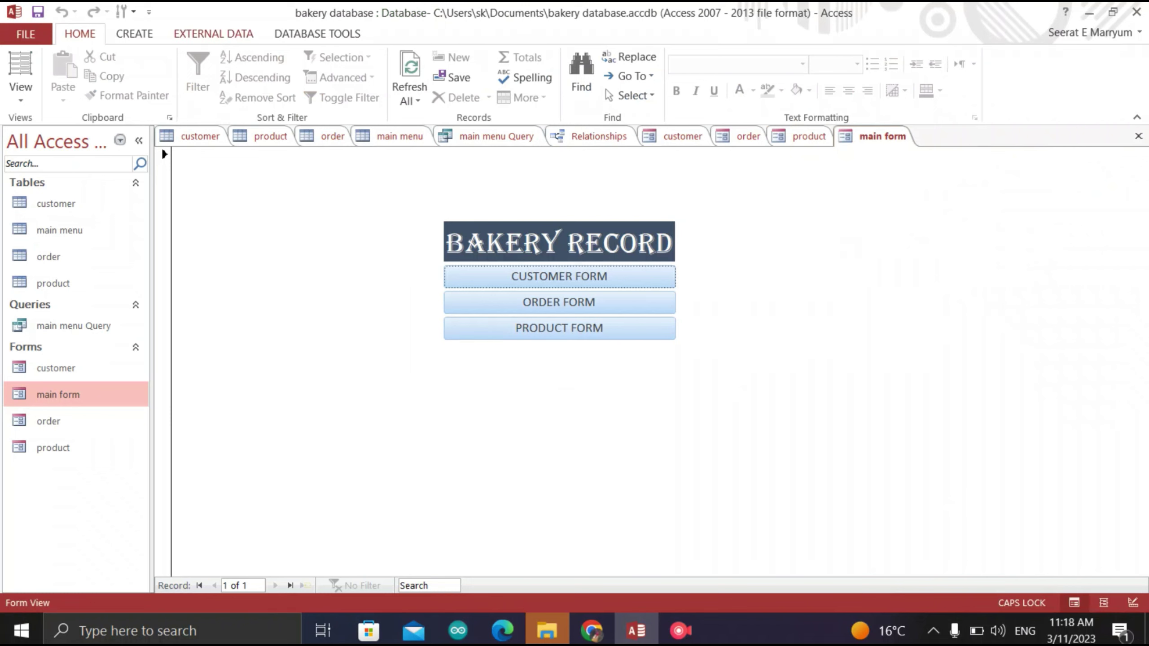
pyautogui.click(21, 93)
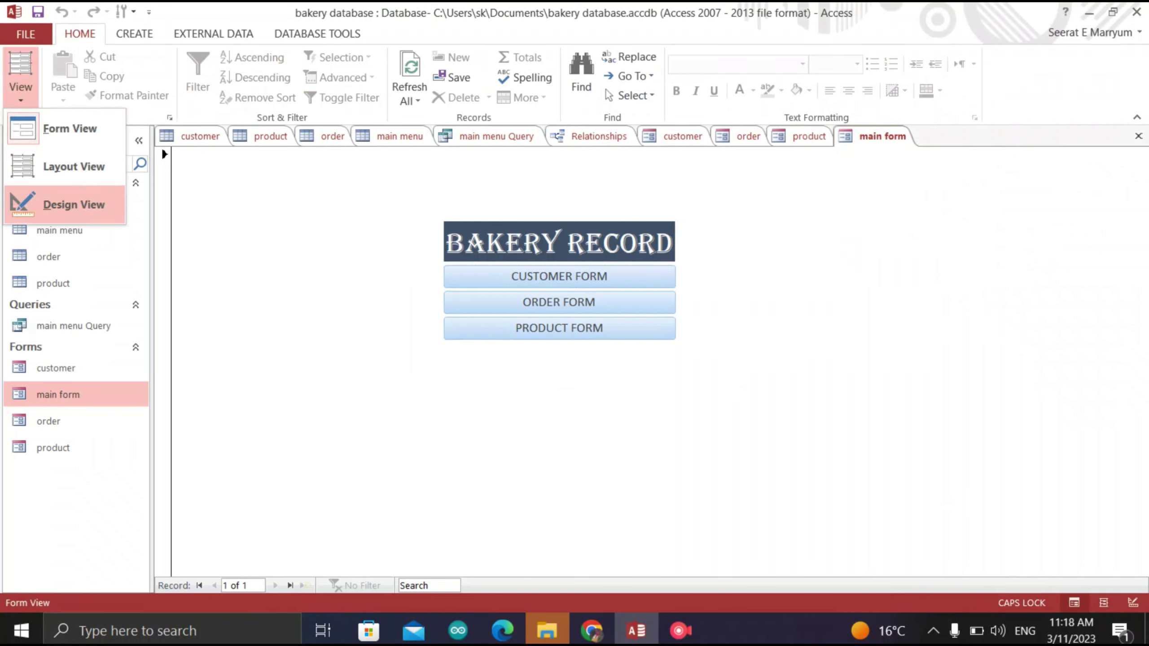
pyautogui.press('Escape')
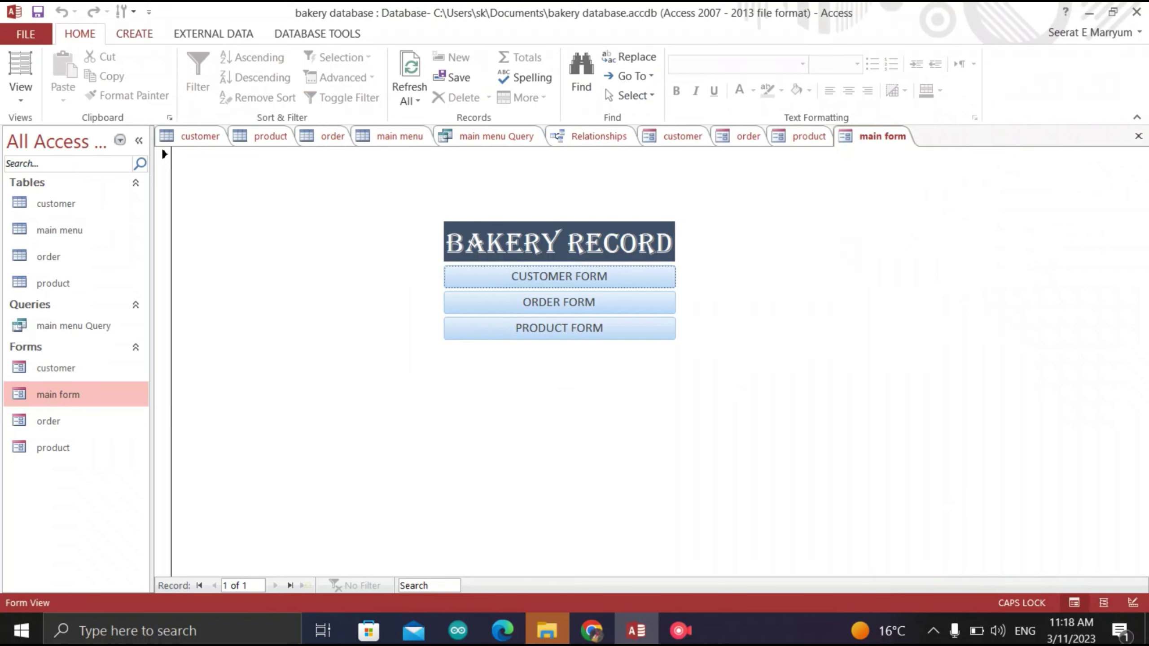
# Start the Report Wizard and add all fields of the customer table to the report
pyautogui.click(134, 33)
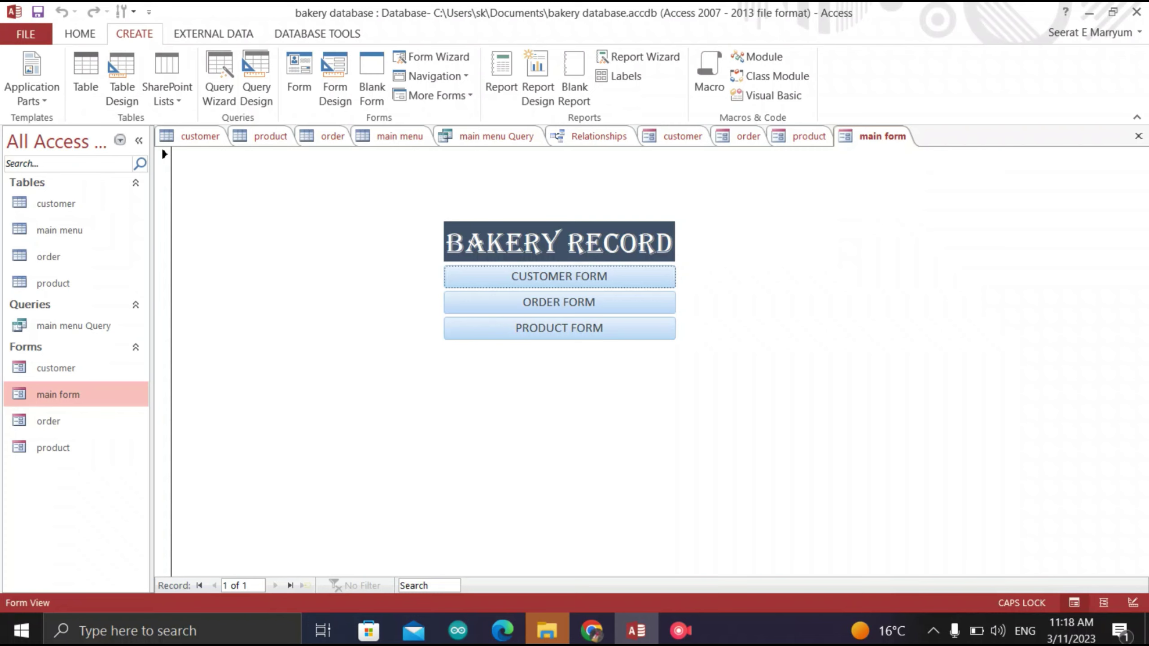
pyautogui.click(638, 56)
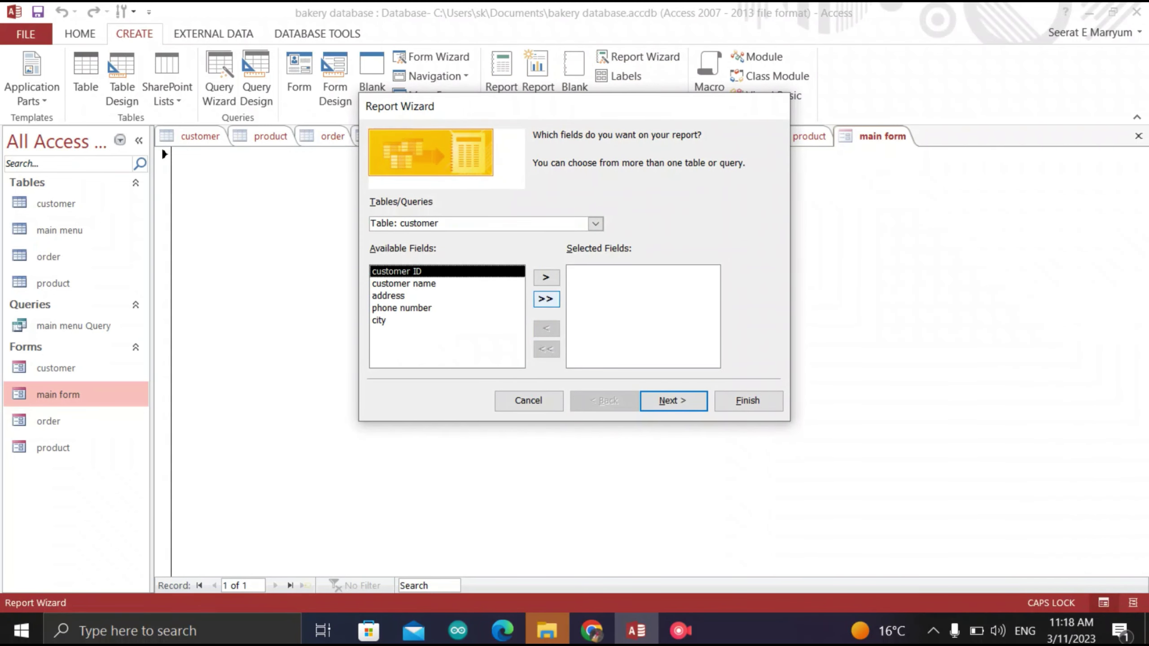
pyautogui.click(546, 299)
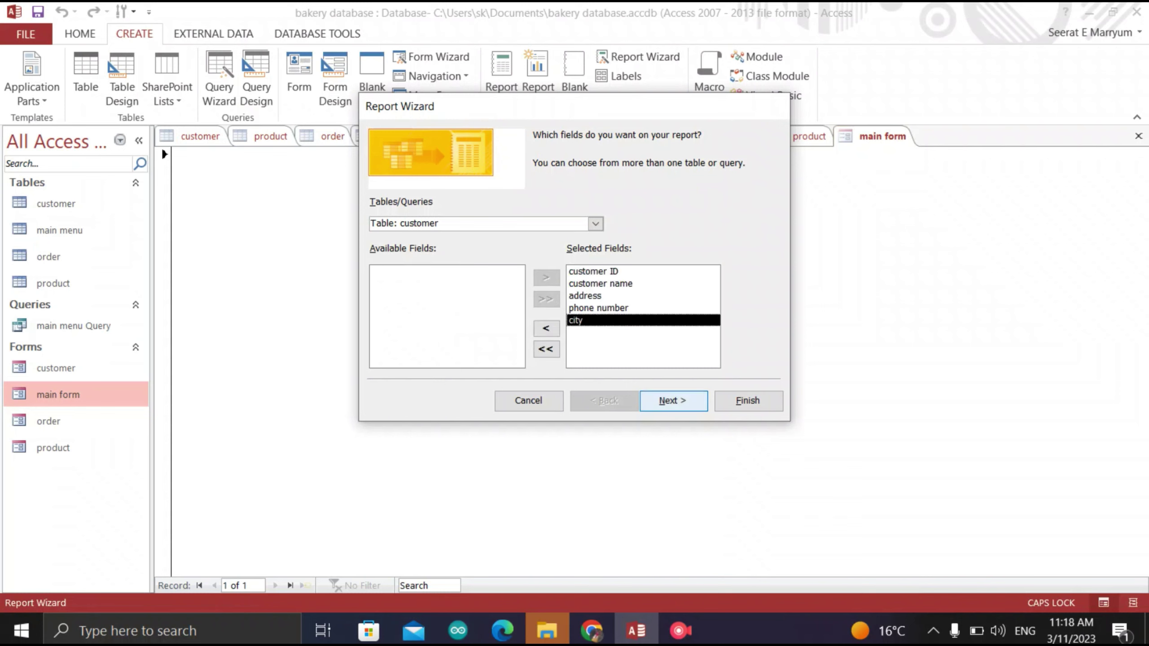
pyautogui.click(673, 401)
# Return to the report's field selection and replace the chosen fields with customers, order and product from the main menu table
pyautogui.hotkey('alt', 'b')
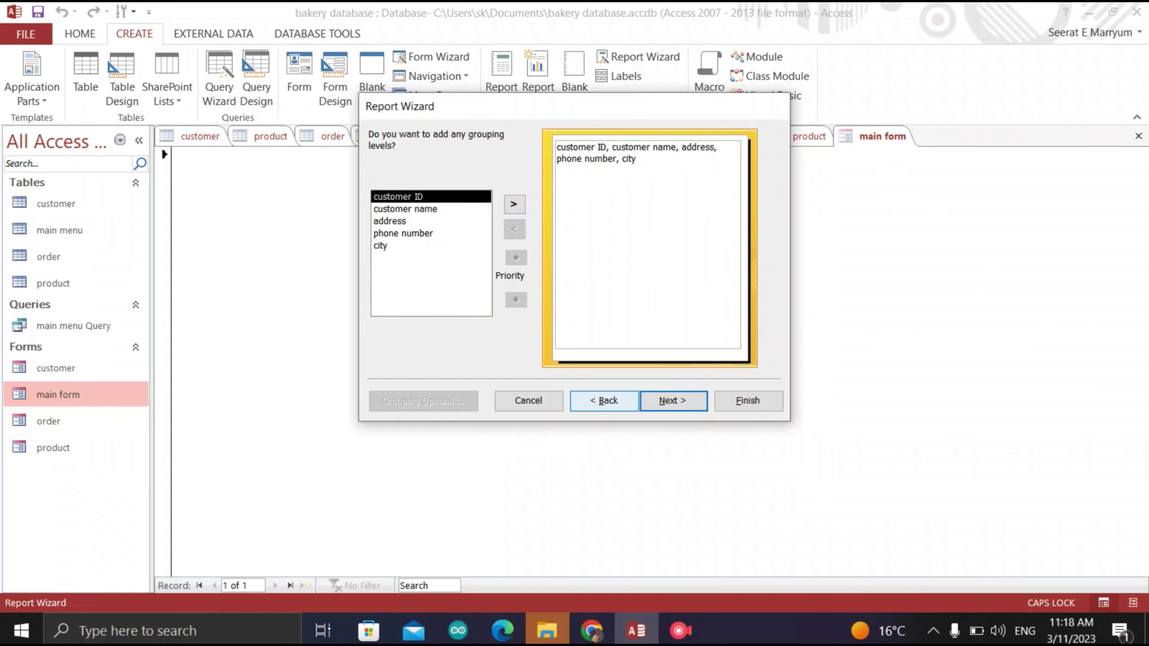
pyautogui.click(595, 224)
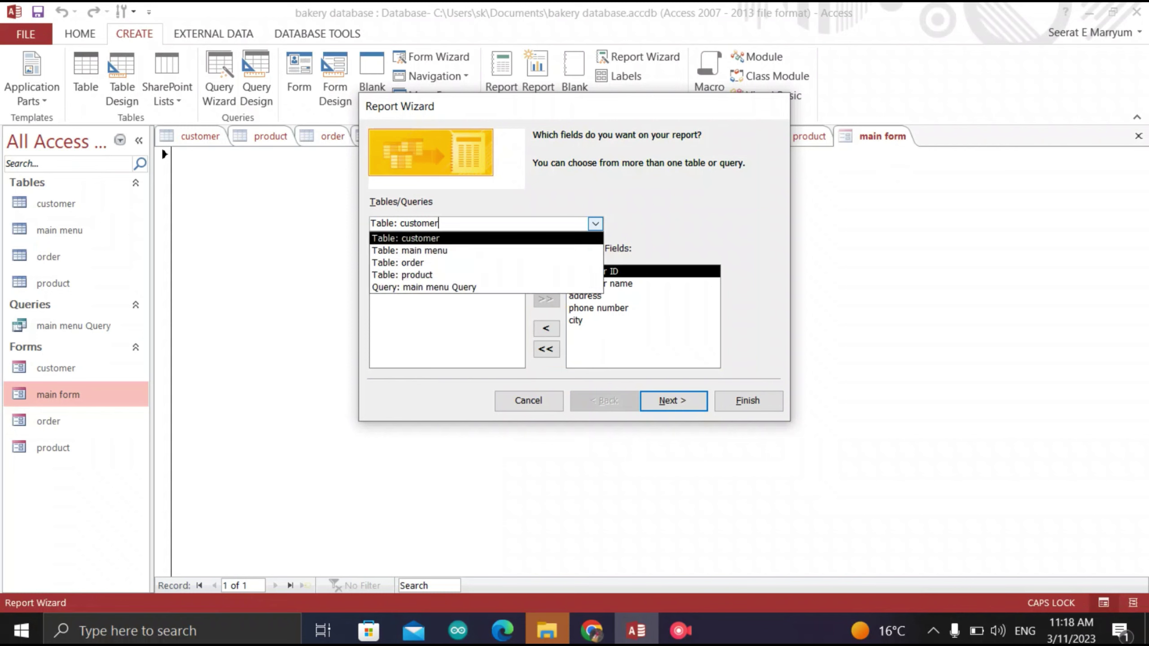
pyautogui.press('Return')
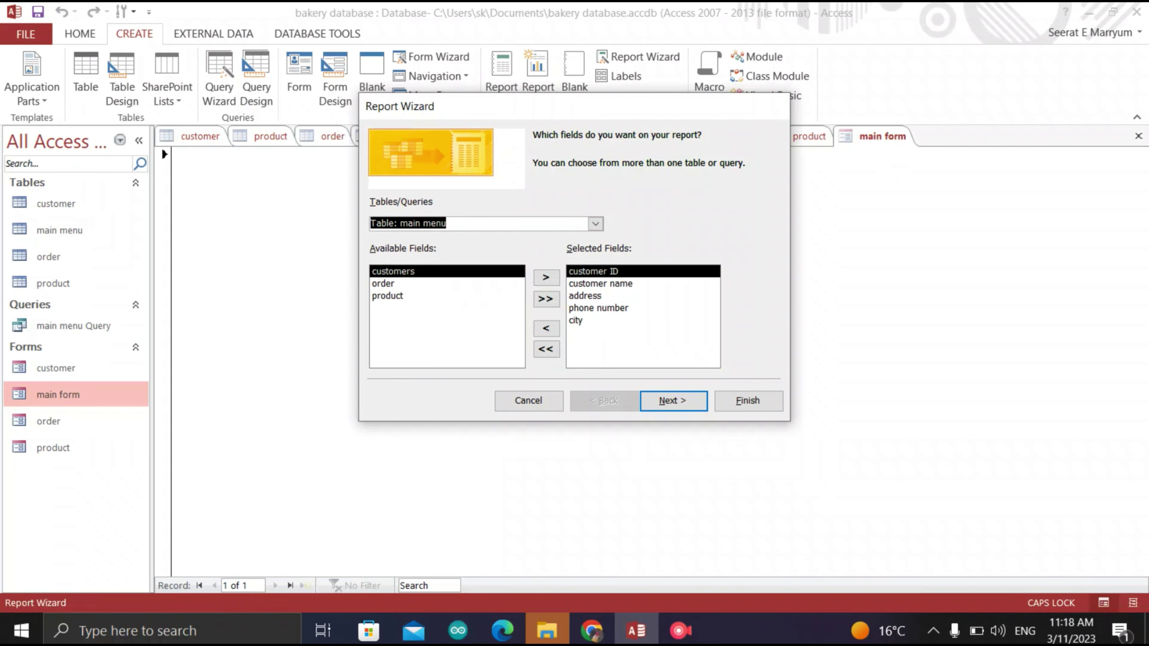
pyautogui.click(546, 349)
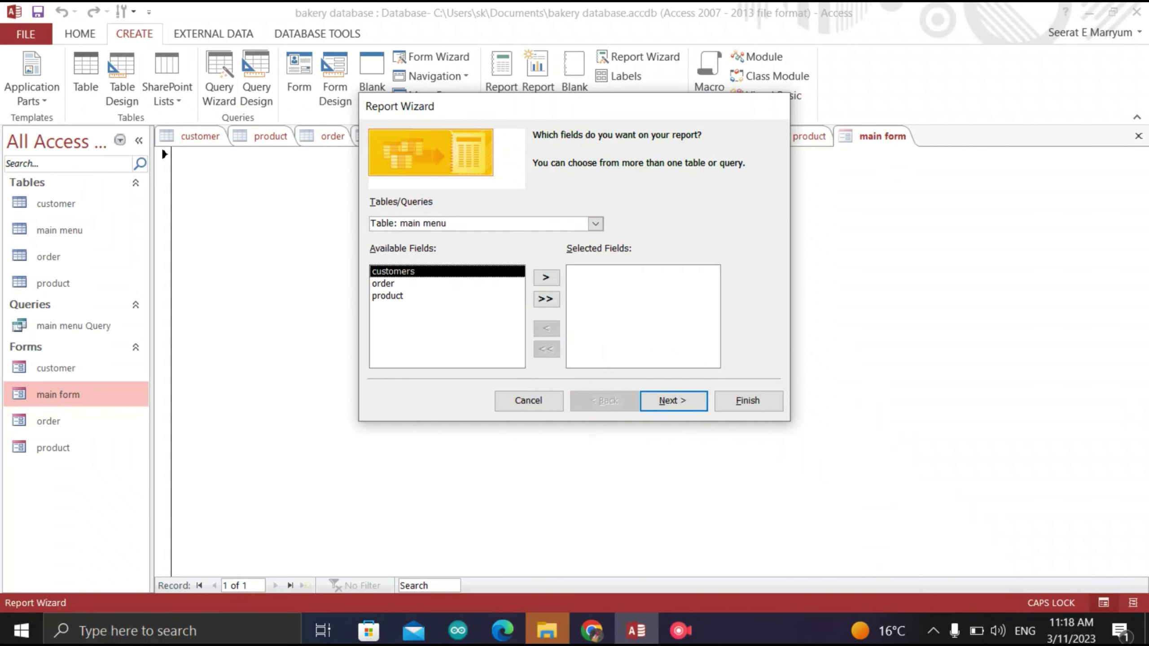
pyautogui.click(546, 299)
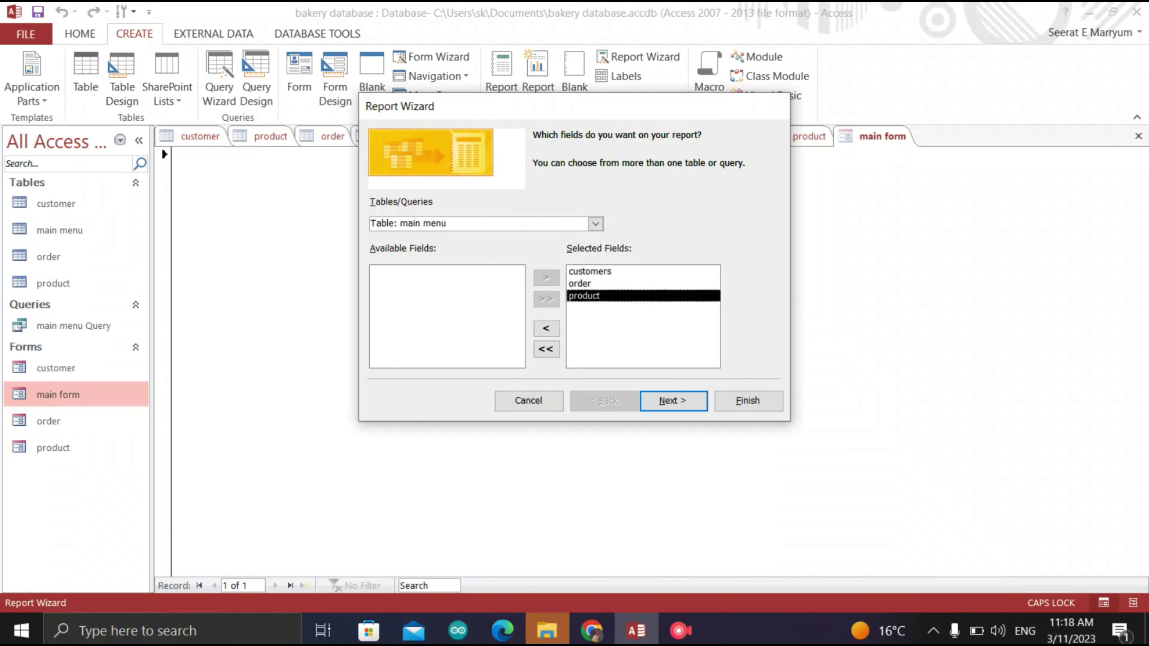
pyautogui.click(673, 401)
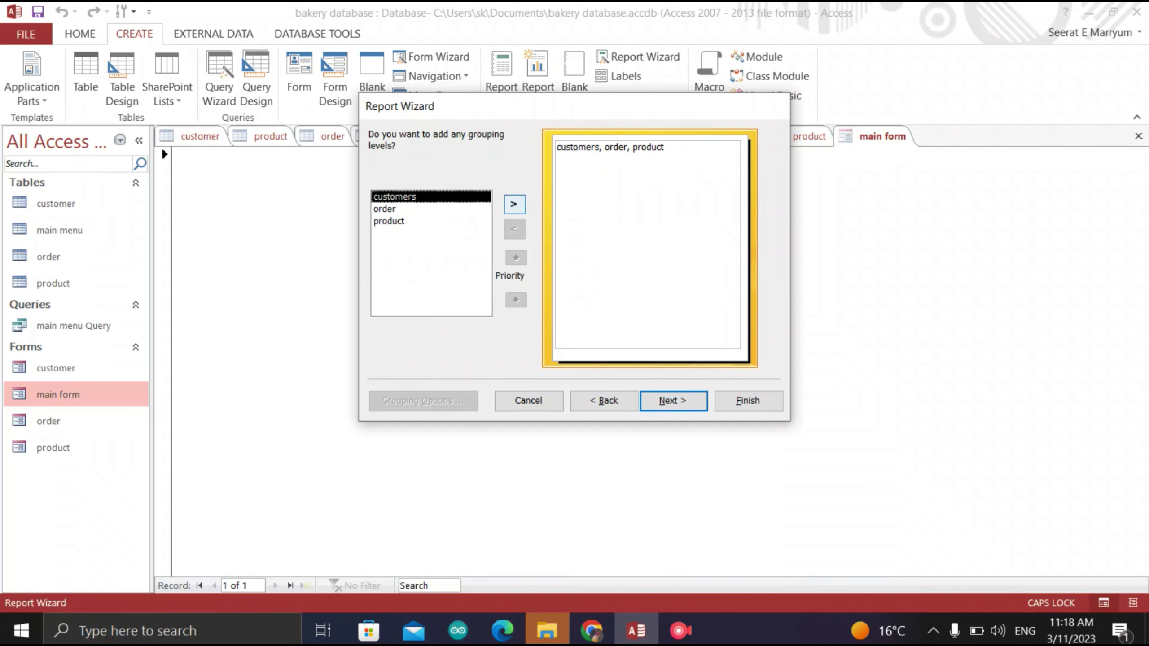
pyautogui.click(514, 204)
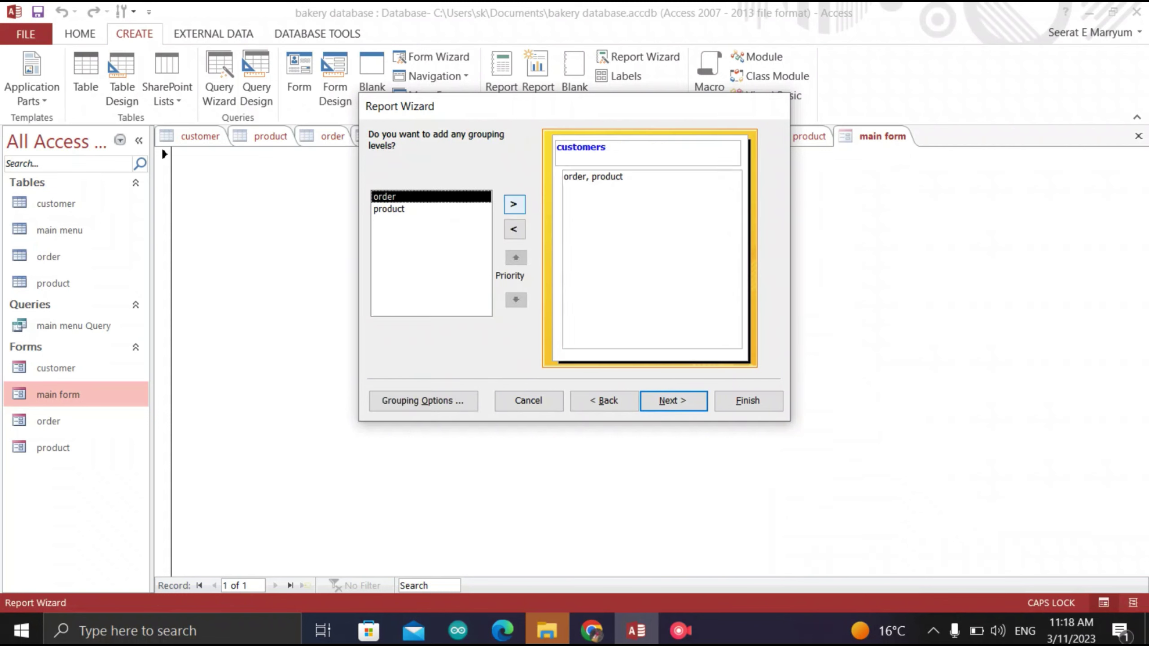
pyautogui.click(514, 204)
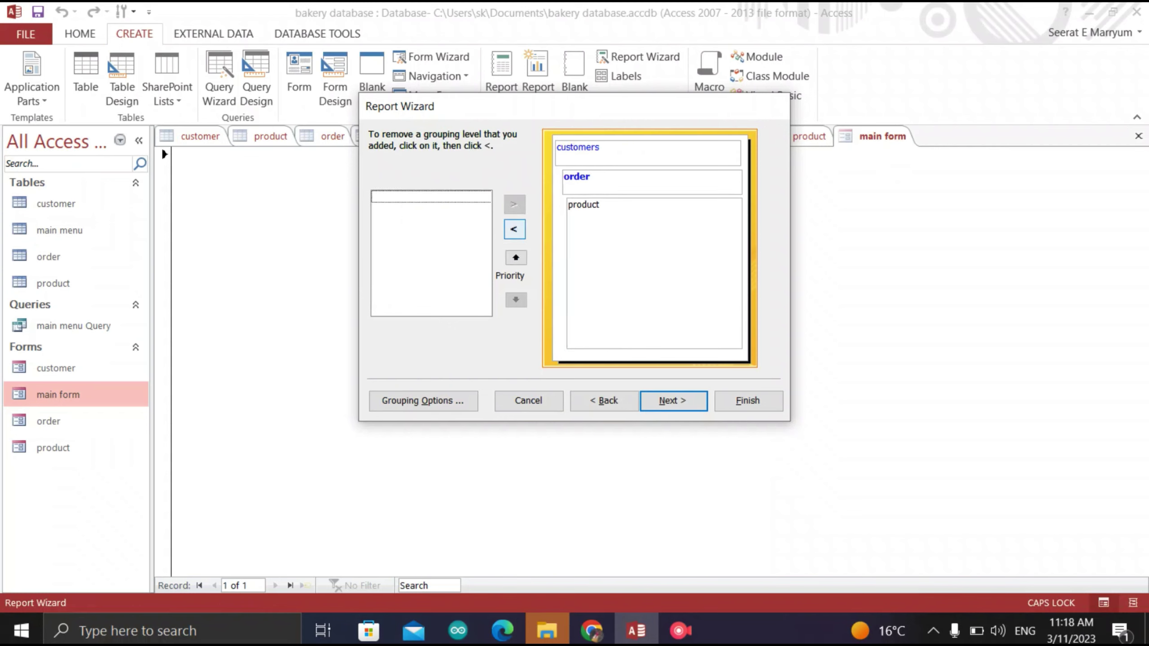
pyautogui.click(515, 228)
pyautogui.click(514, 229)
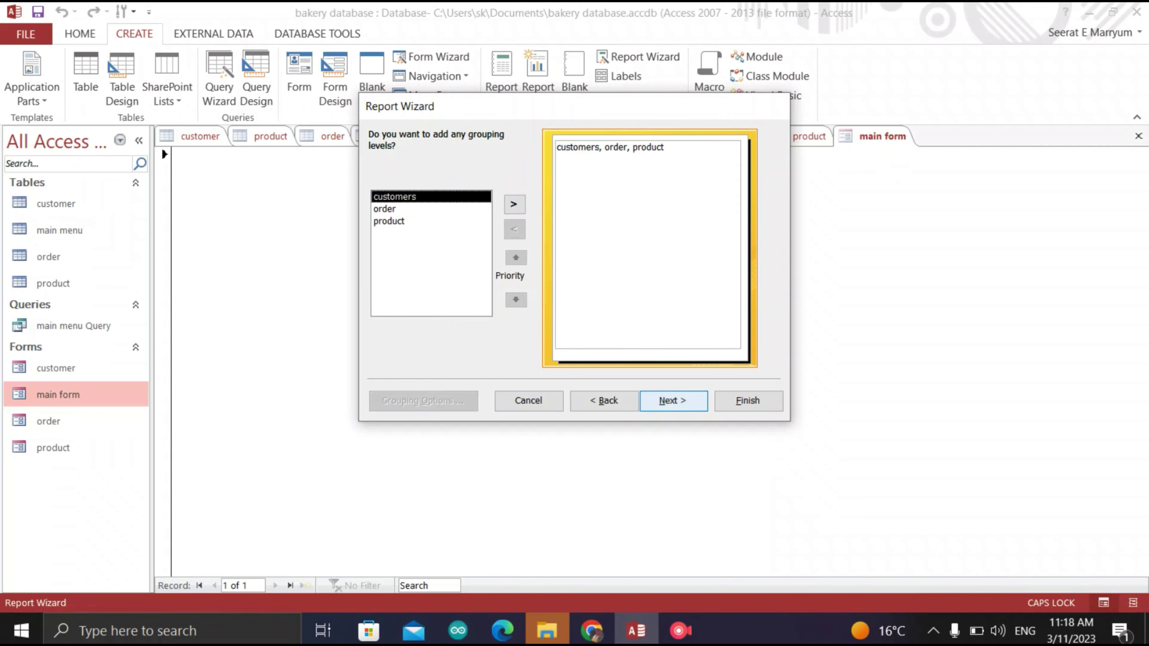
# Continue without grouping levels and sort the report by customers, order and product, all ascending
pyautogui.press('Return')
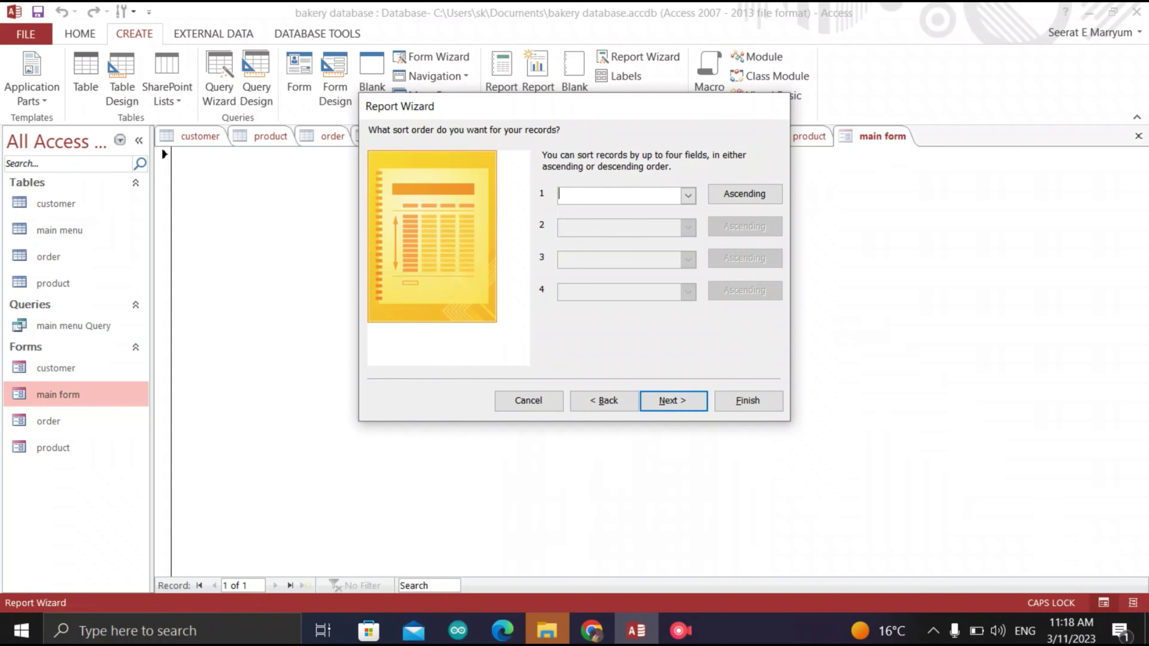
pyautogui.click(688, 196)
pyautogui.click(619, 224)
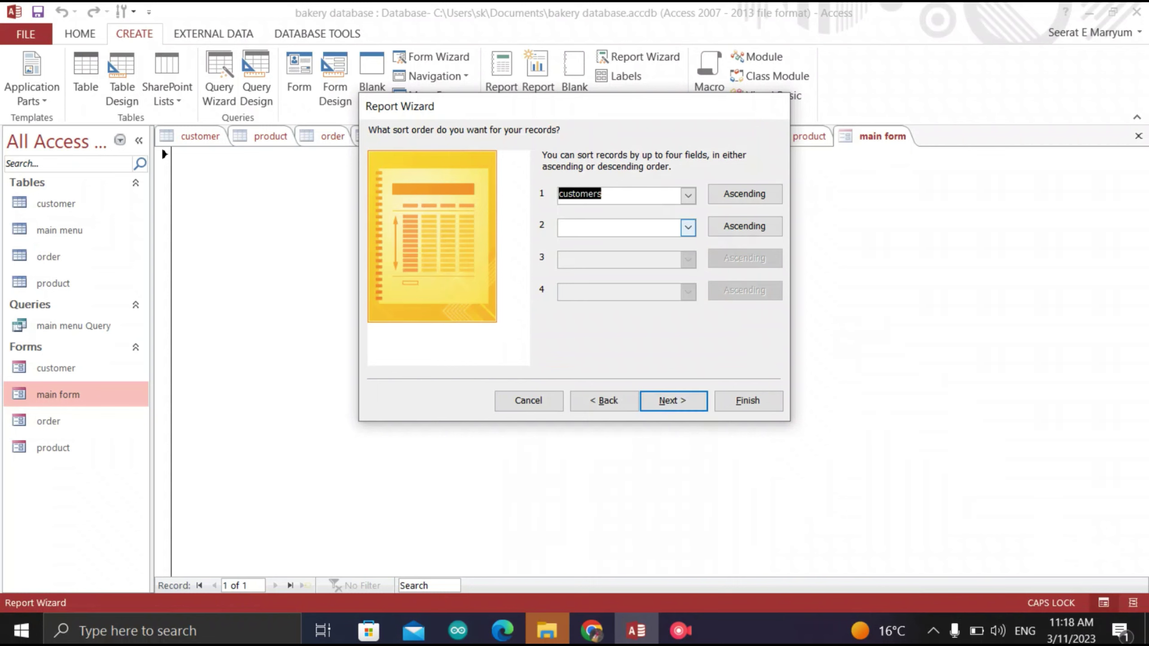
pyautogui.click(688, 227)
pyautogui.click(619, 268)
pyautogui.press('Tab')
pyautogui.press('Tab')
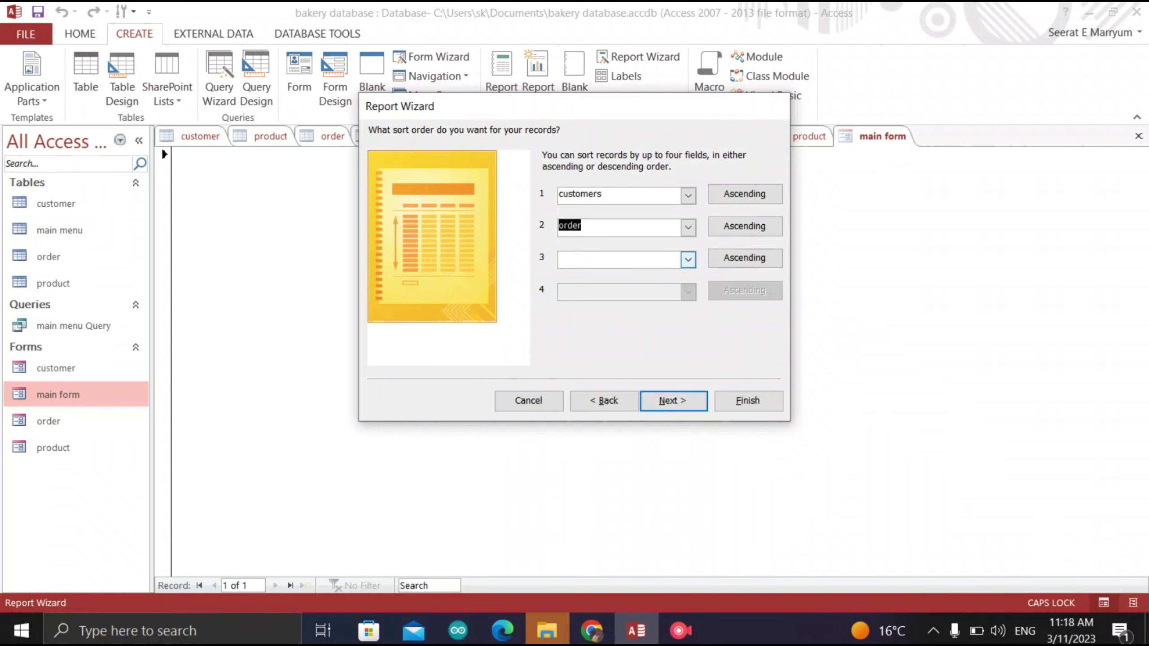
pyautogui.hotkey('alt', 'Down')
pyautogui.press('Down')
pyautogui.press('Down')
pyautogui.press('Down')
pyautogui.press('Return')
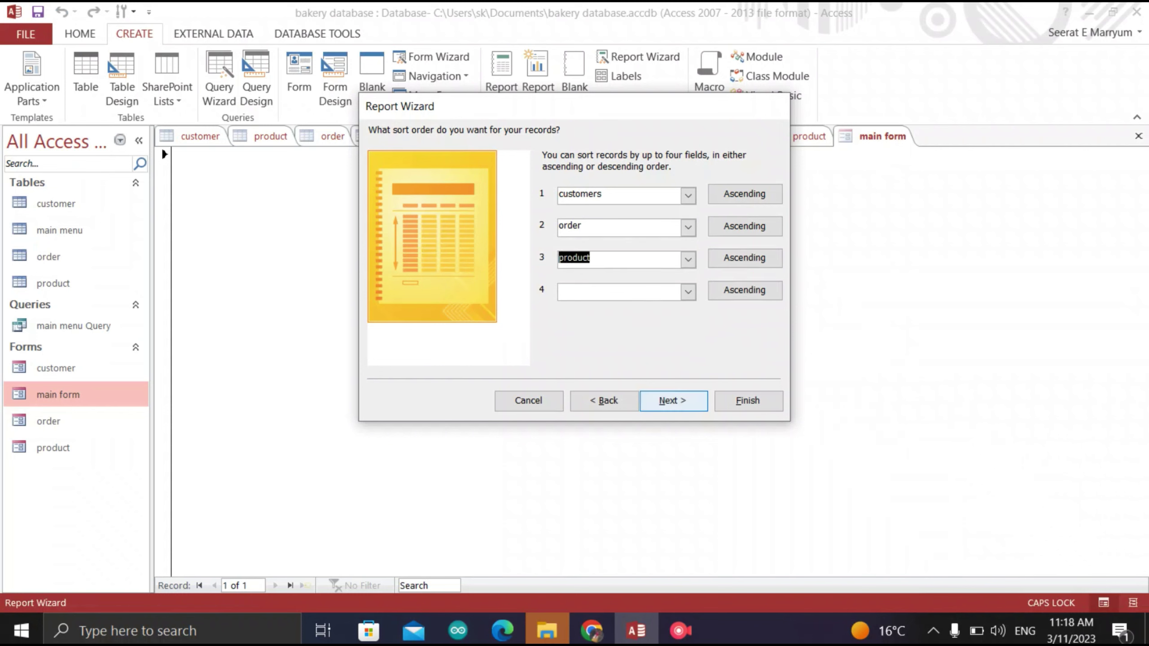
# Accept the sort order and keep the Tabular layout with Portrait orientation for the report
pyautogui.press('Return')
pyautogui.hotkey('alt', 'b')
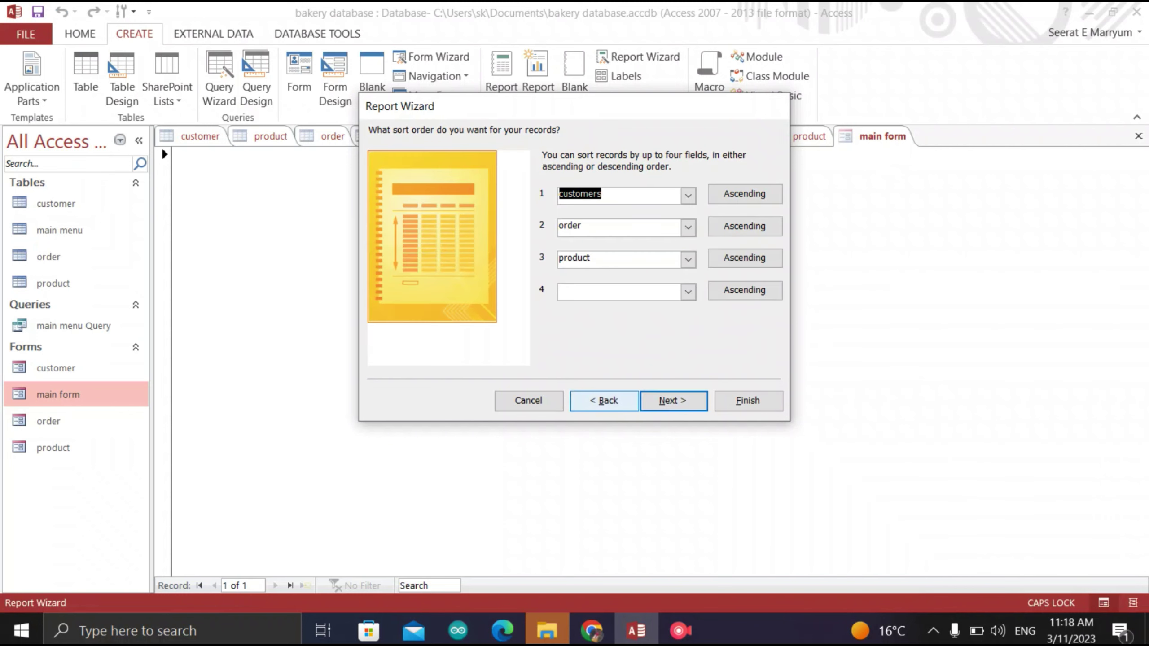
pyautogui.press('Return')
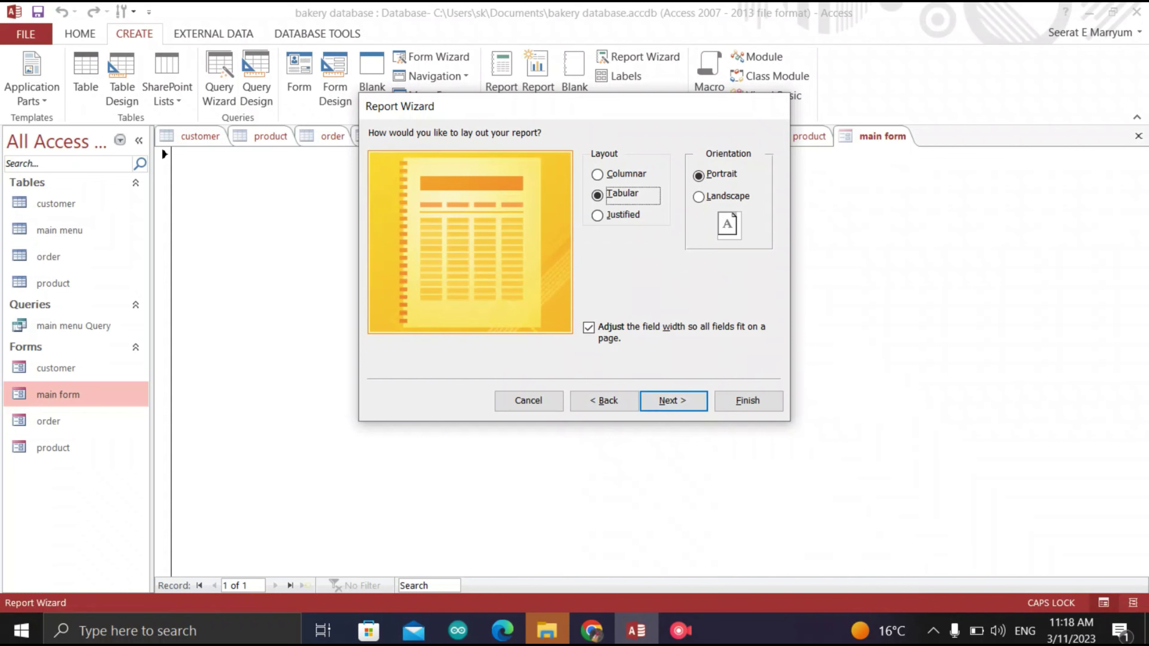
pyautogui.press('Return')
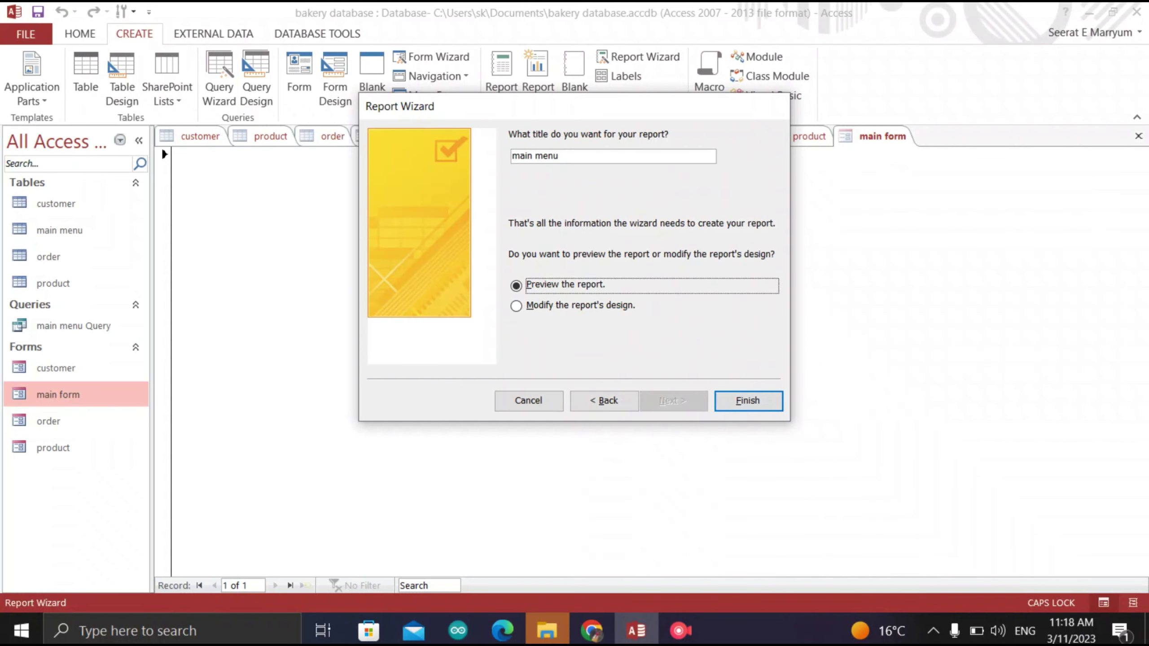
# Title the report REPORT and finish the wizard with the report preview
pyautogui.moveTo(560, 155); pyautogui.dragTo(511, 155)
pyautogui.write('REPORT')
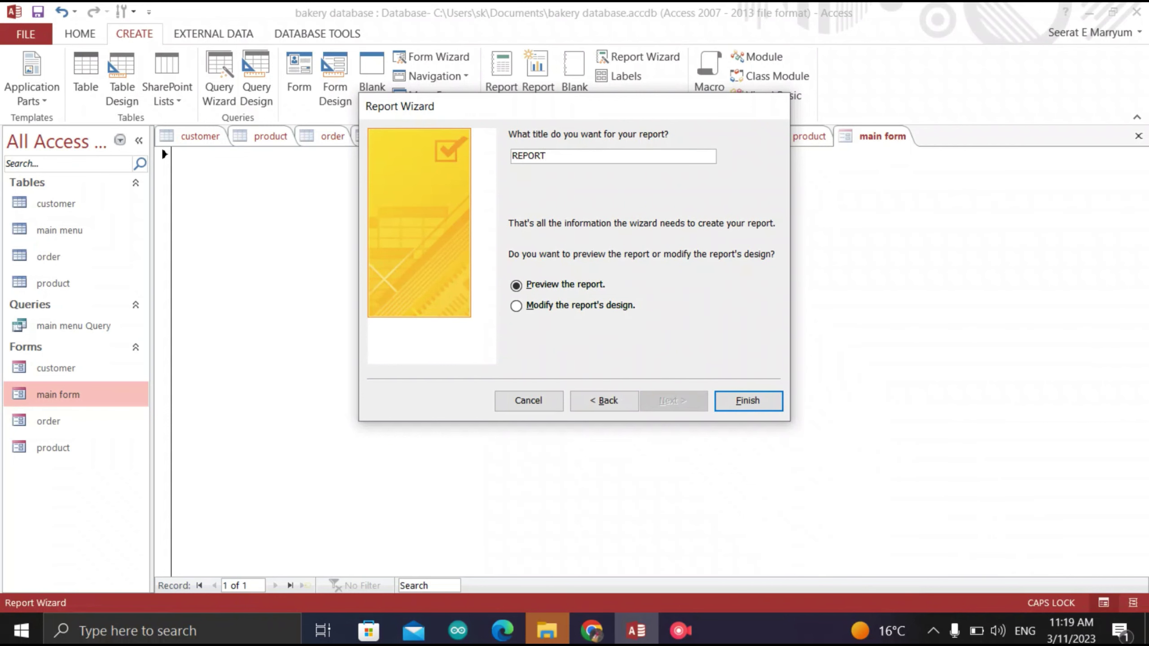
pyautogui.press('Return')
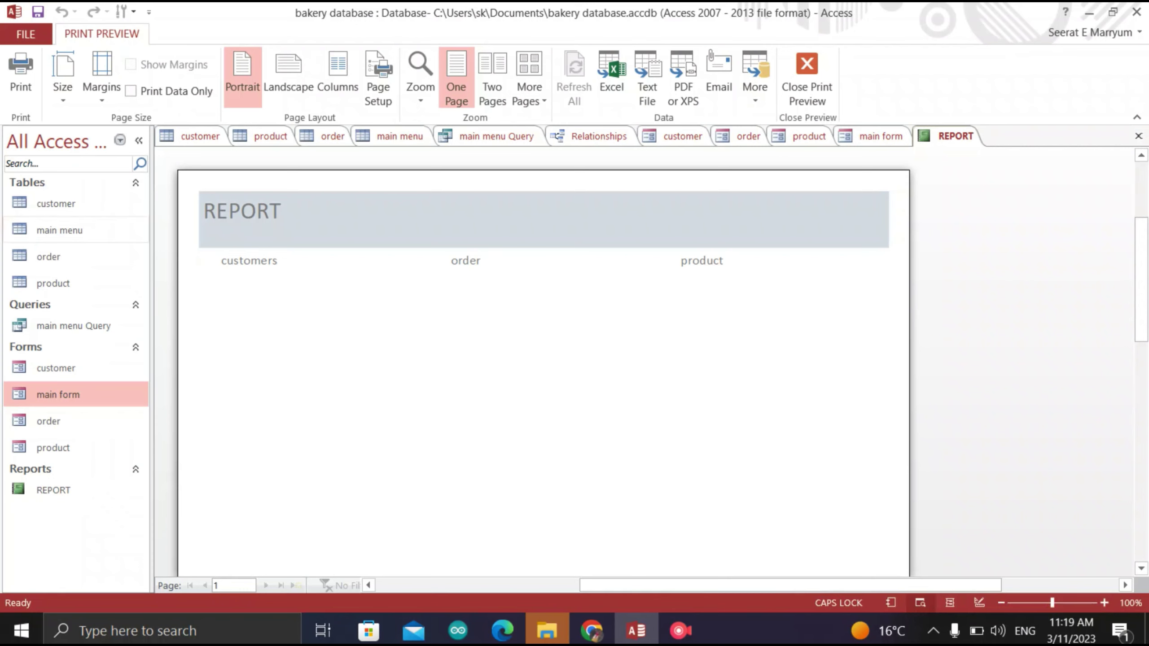
# Go back from the report preview to the main form
pyautogui.click(136, 210)
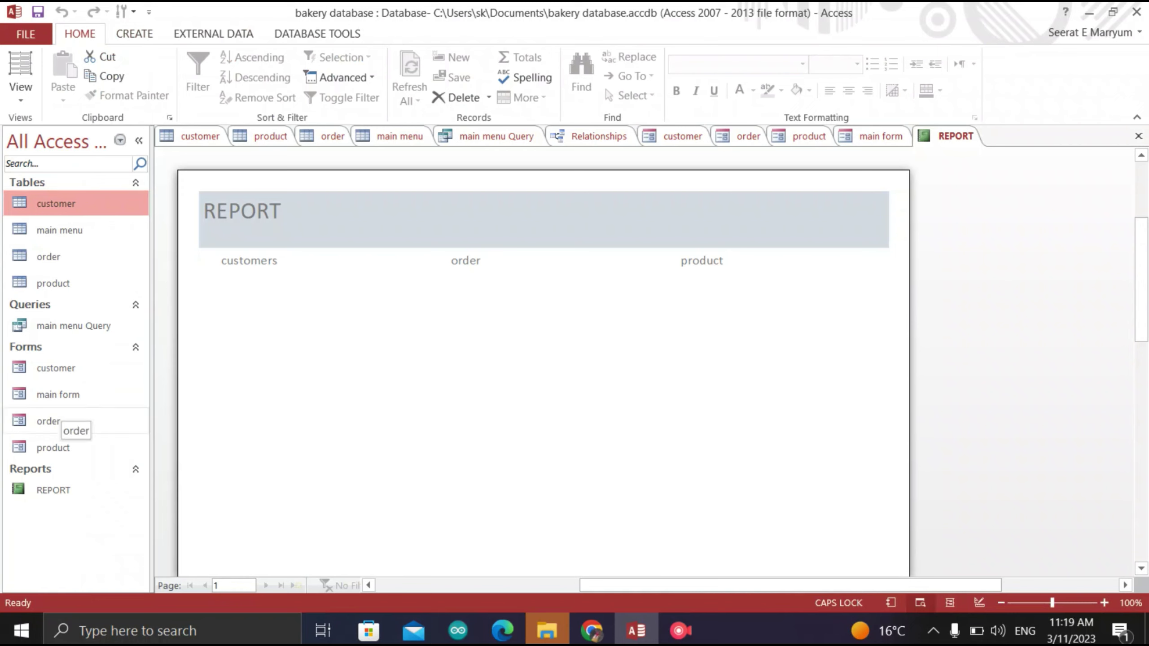
pyautogui.doubleClick(63, 394)
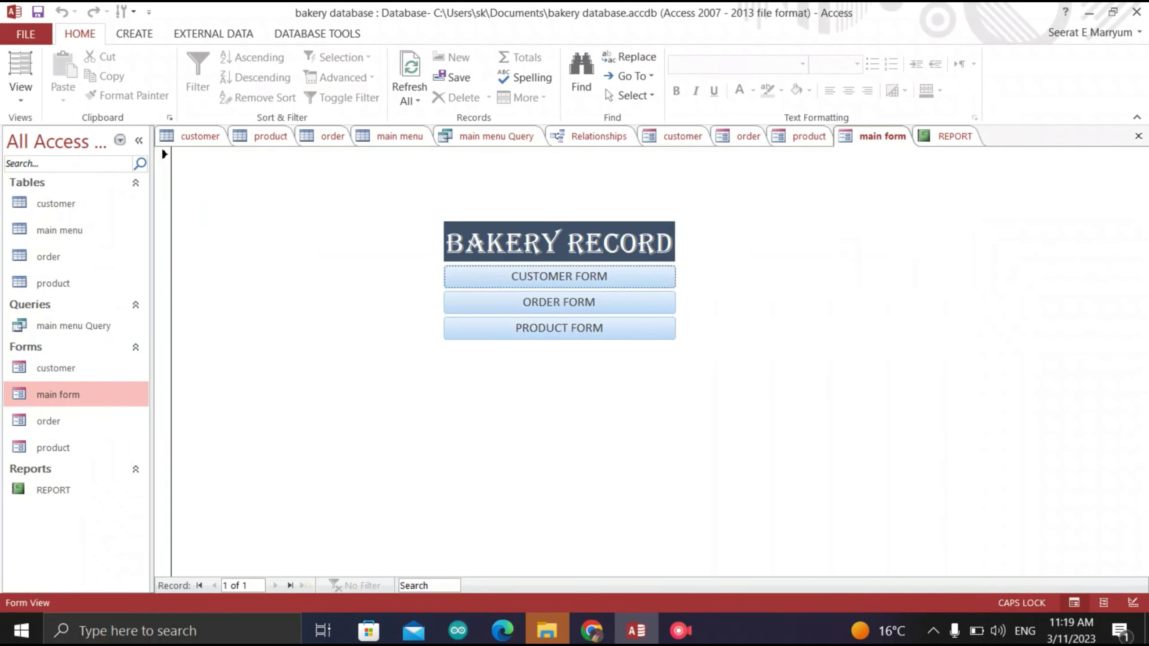
# Check the main form's CUSTOMER FORM button by opening the customer form and returning with its BACK button
pyautogui.click(559, 276)
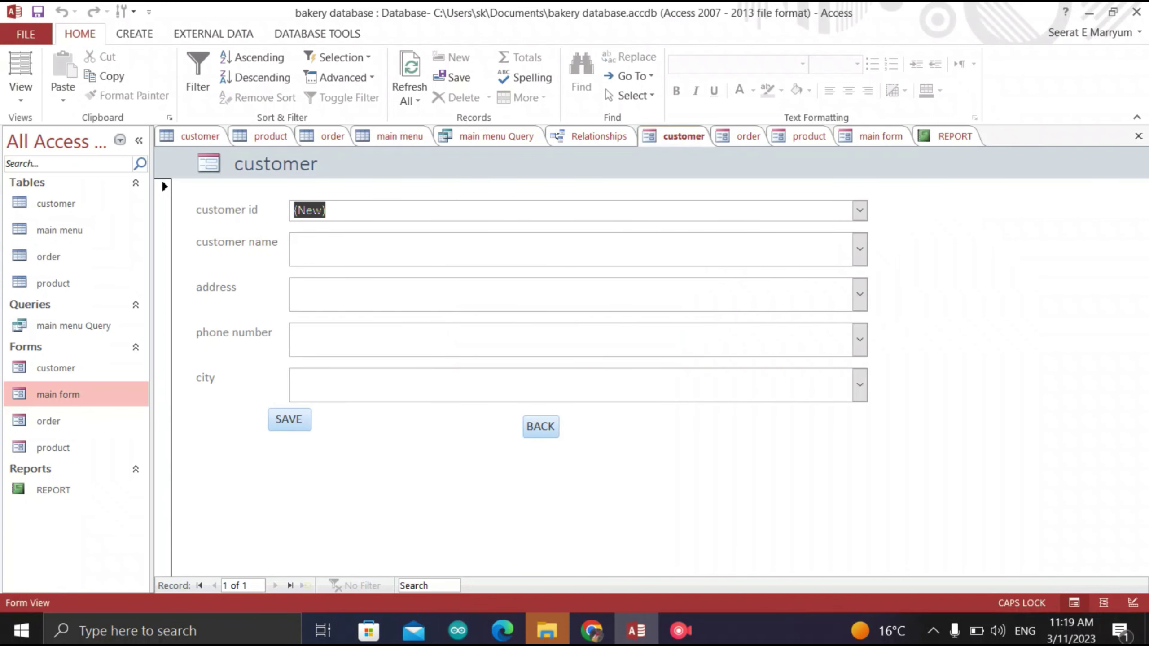
pyautogui.click(541, 427)
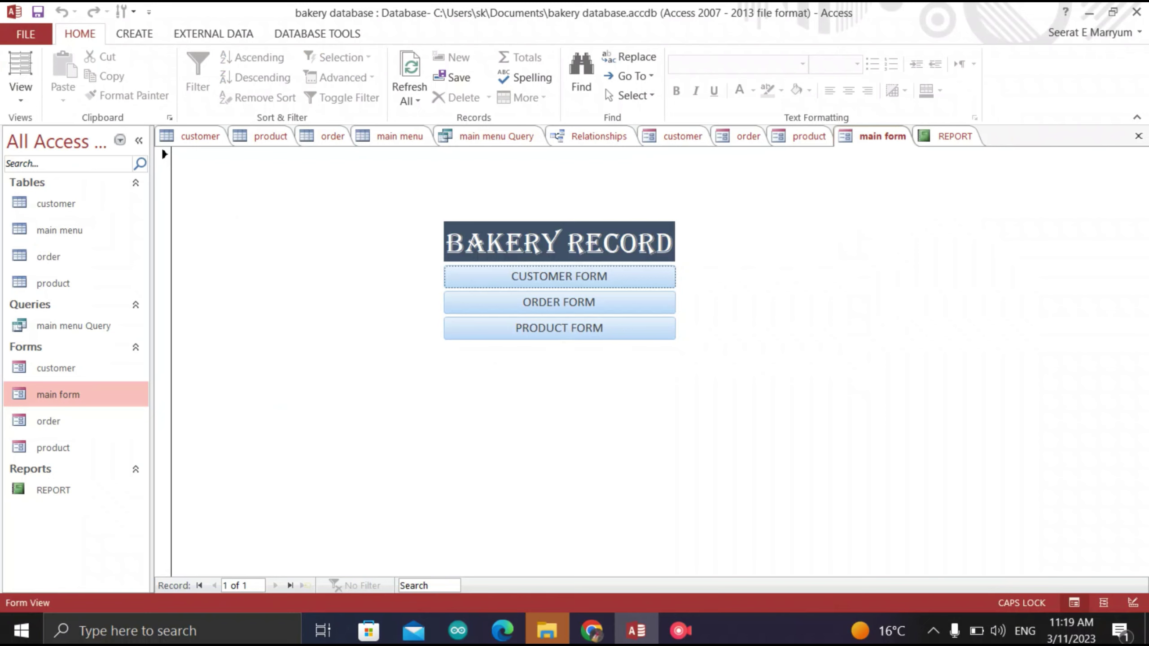
# Switch the main form to Design View and review the CUSTOMER FORM button's properties in a widened Property Sheet
pyautogui.click(21, 86)
pyautogui.click(68, 205)
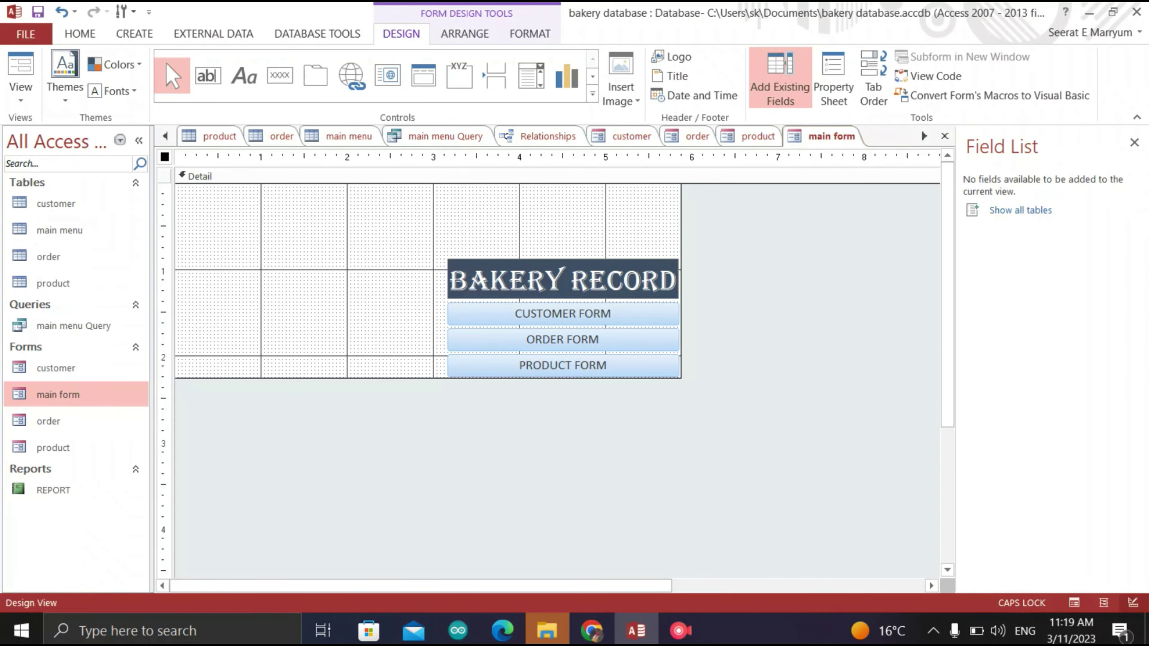
pyautogui.click(563, 313)
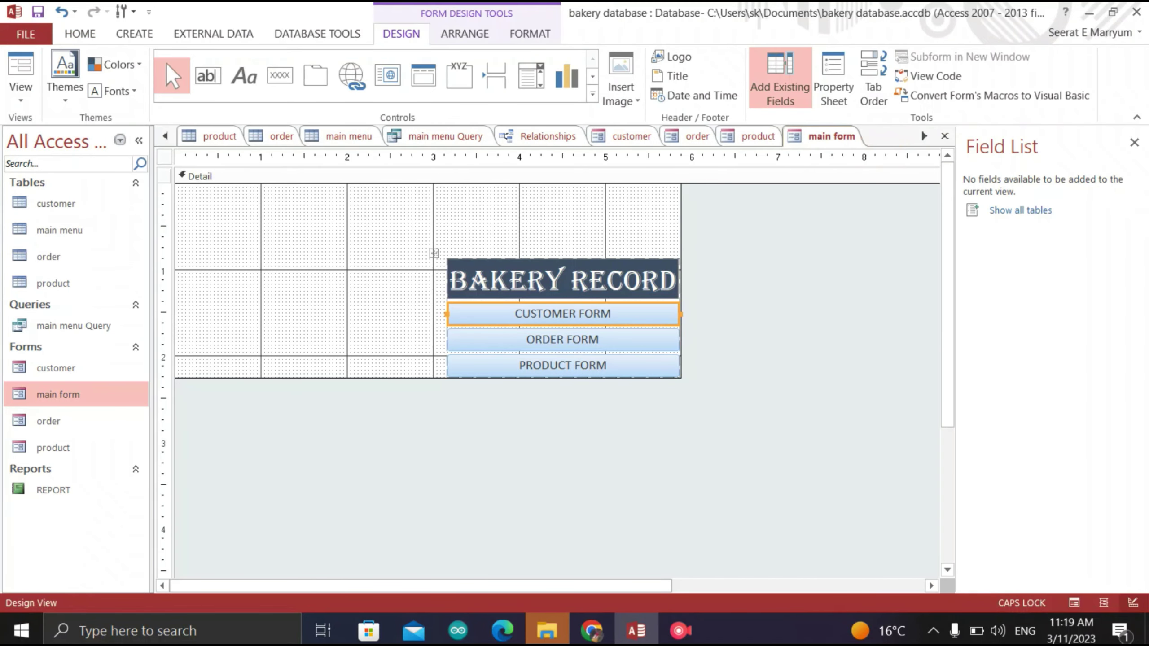
pyautogui.doubleClick(563, 314)
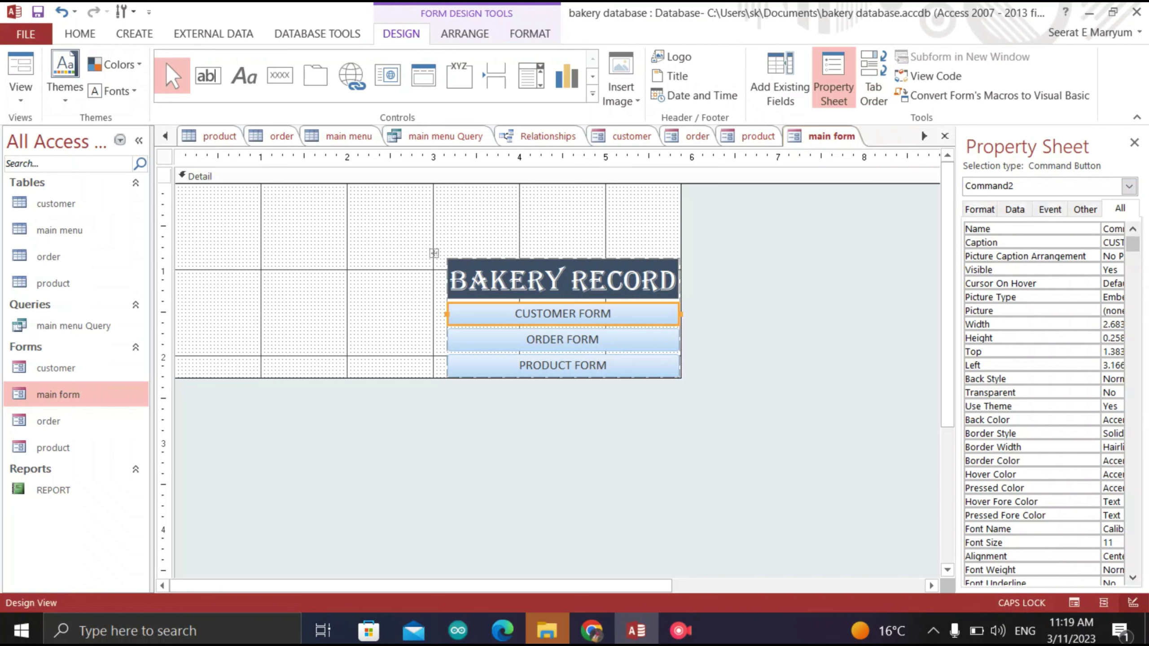
pyautogui.moveTo(957, 362); pyautogui.dragTo(878, 363)
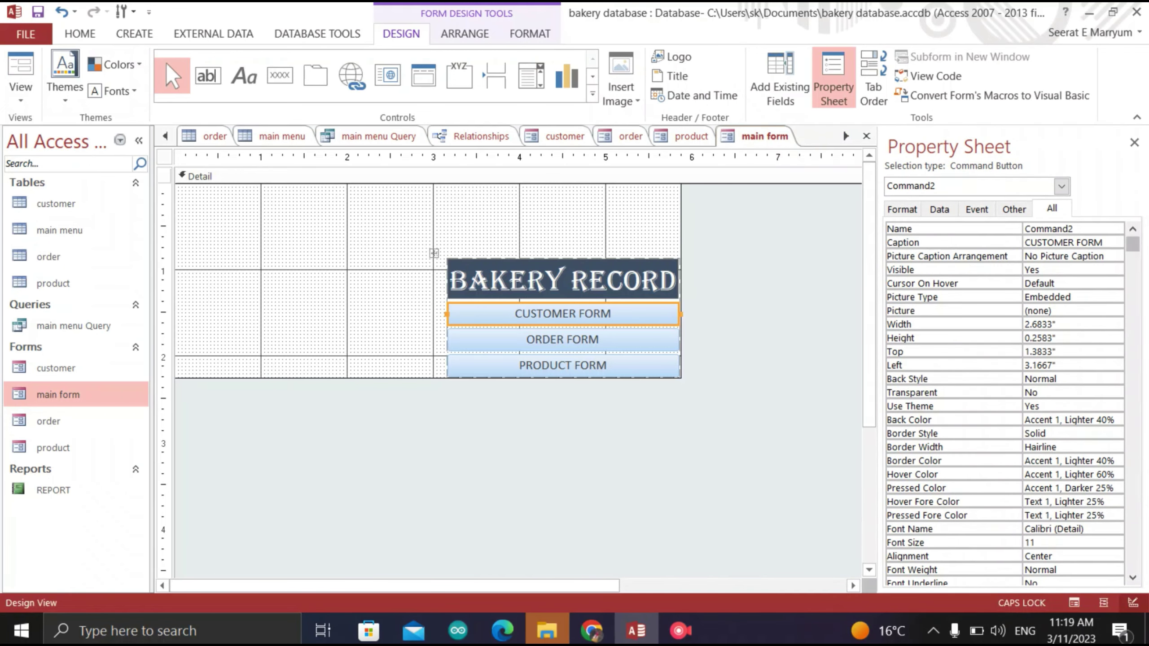
pyautogui.moveTo(1132, 245); pyautogui.dragTo(1132, 563)
pyautogui.scroll(9, 1004, 398)
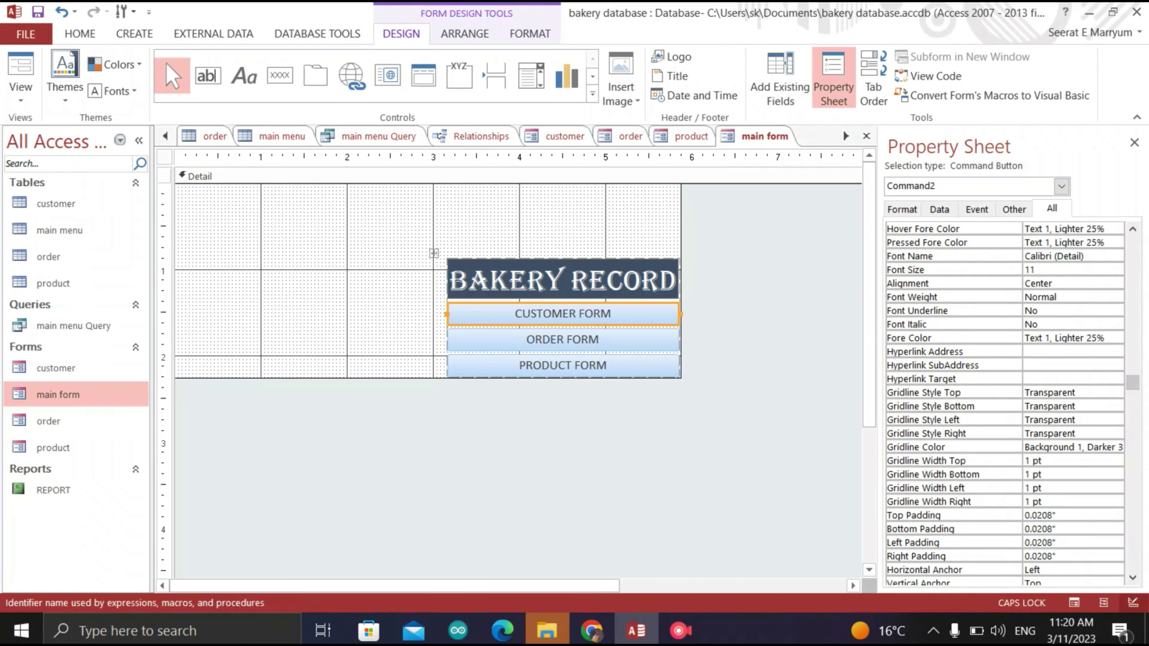
# Format the CUSTOMER FORM button's caption with black text in the Arial Black font
pyautogui.click(545, 314)
pyautogui.doubleClick(545, 313)
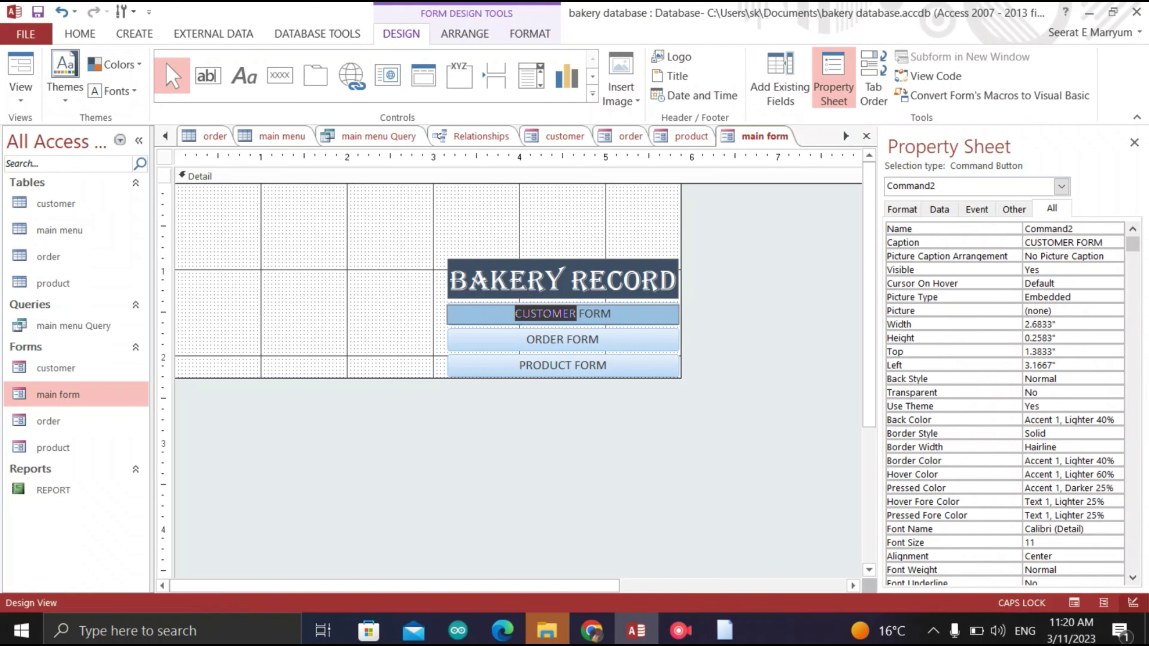
pyautogui.moveTo(515, 314); pyautogui.dragTo(612, 314)
pyautogui.click(80, 34)
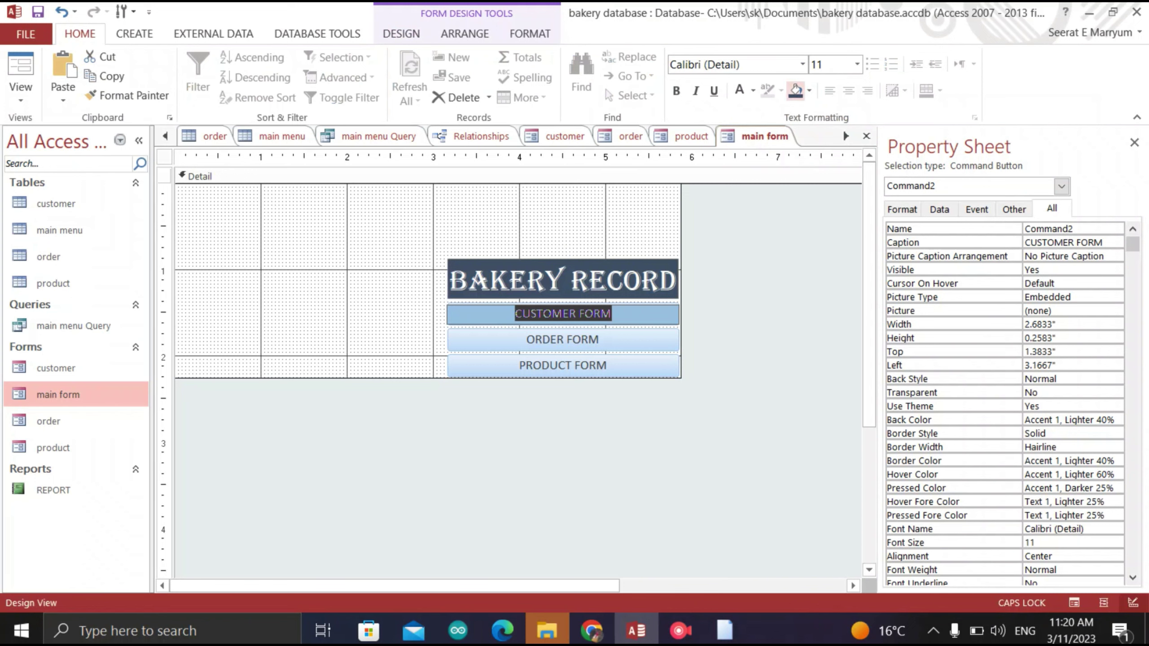
pyautogui.hotkey('ctrl', 'u')
pyautogui.click(753, 90)
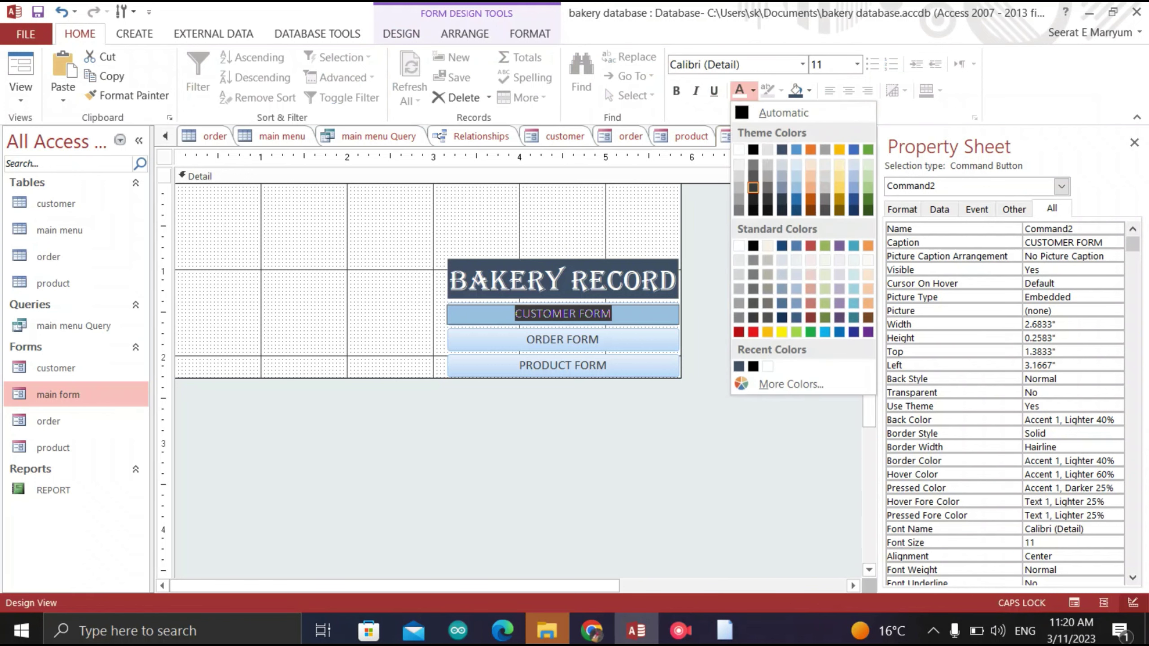
pyautogui.click(753, 150)
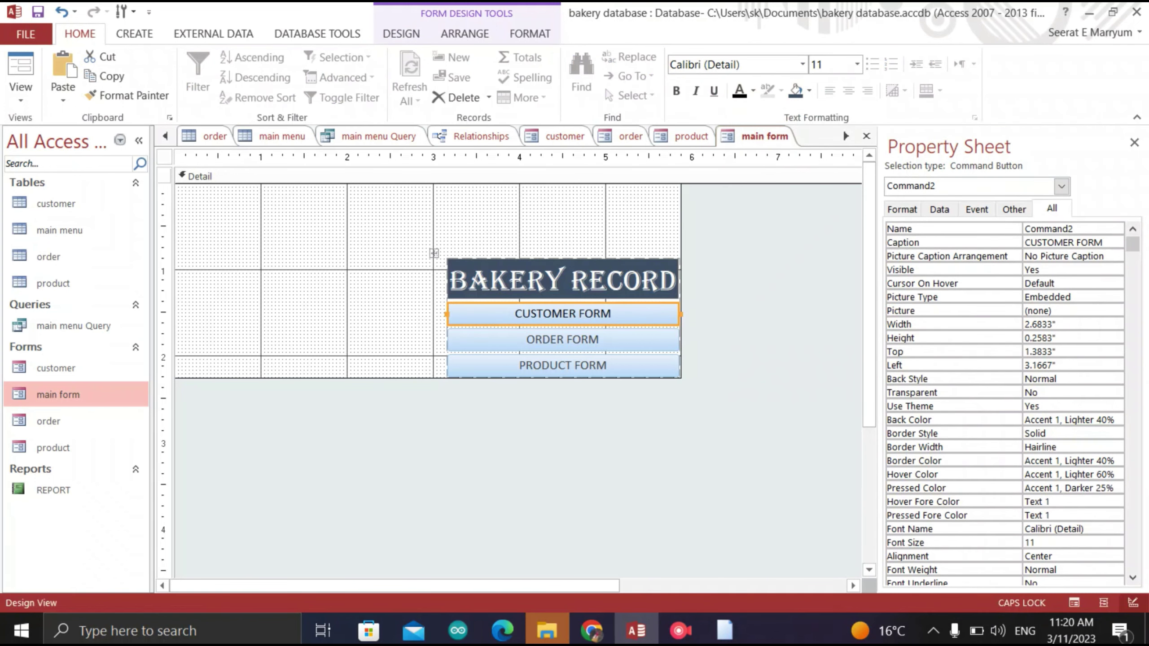
pyautogui.click(803, 64)
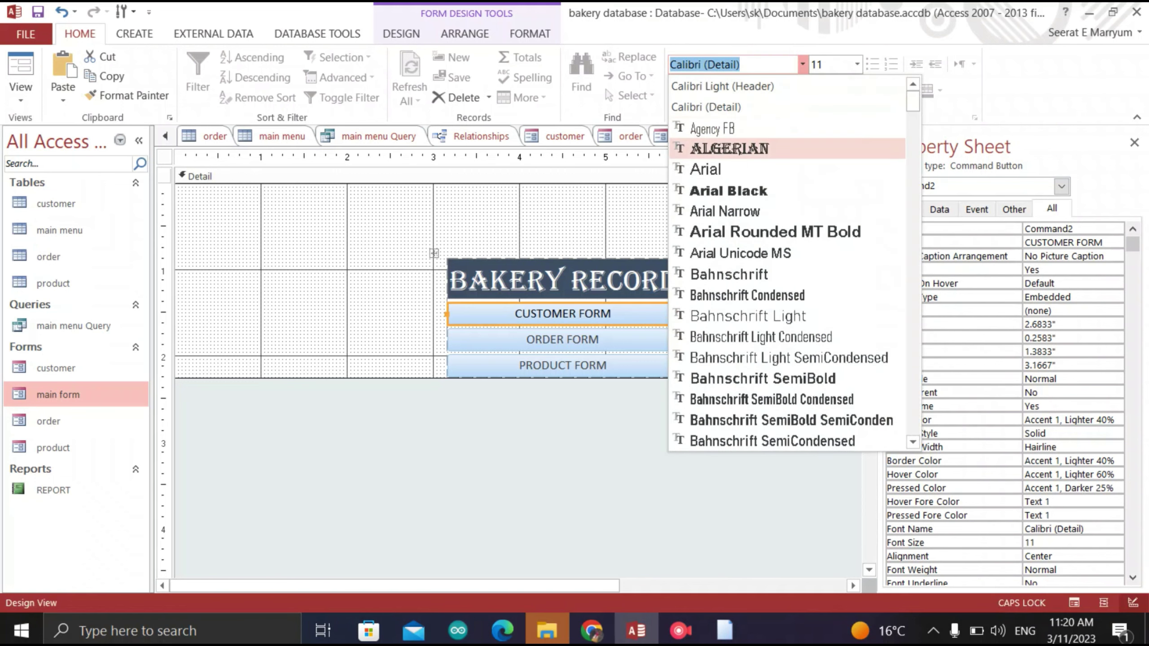
pyautogui.press('Down')
pyautogui.press('Return')
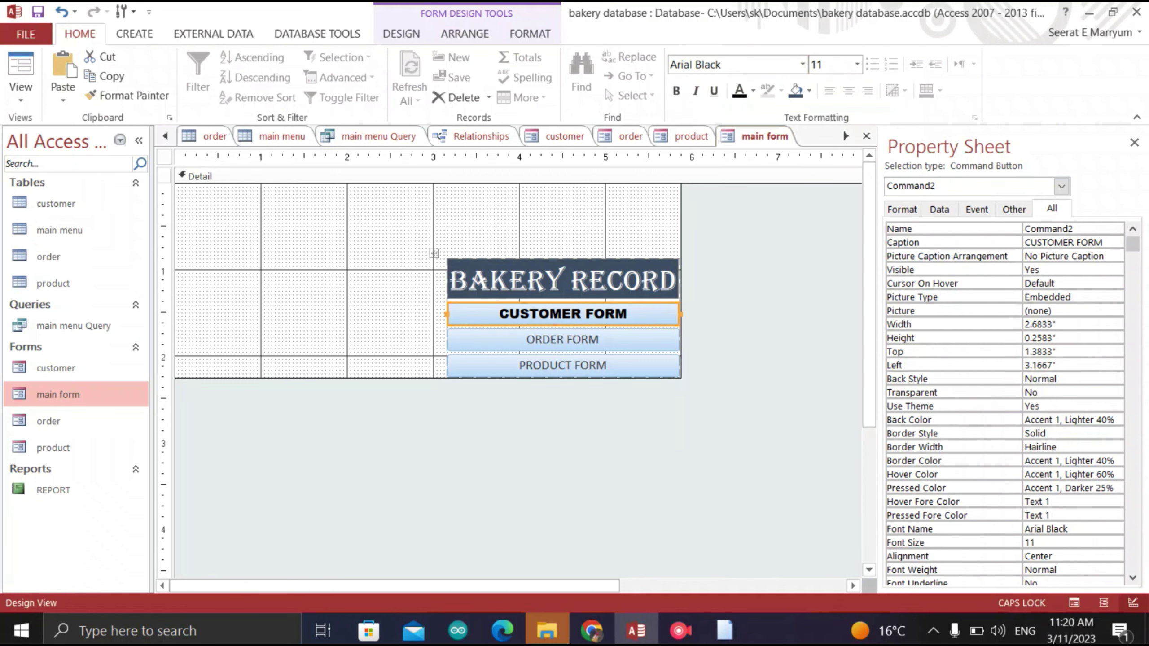
# Format the ORDER FORM button's caption with black text in the Arial Black font
pyautogui.click(597, 340)
pyautogui.click(597, 339)
pyautogui.doubleClick(594, 339)
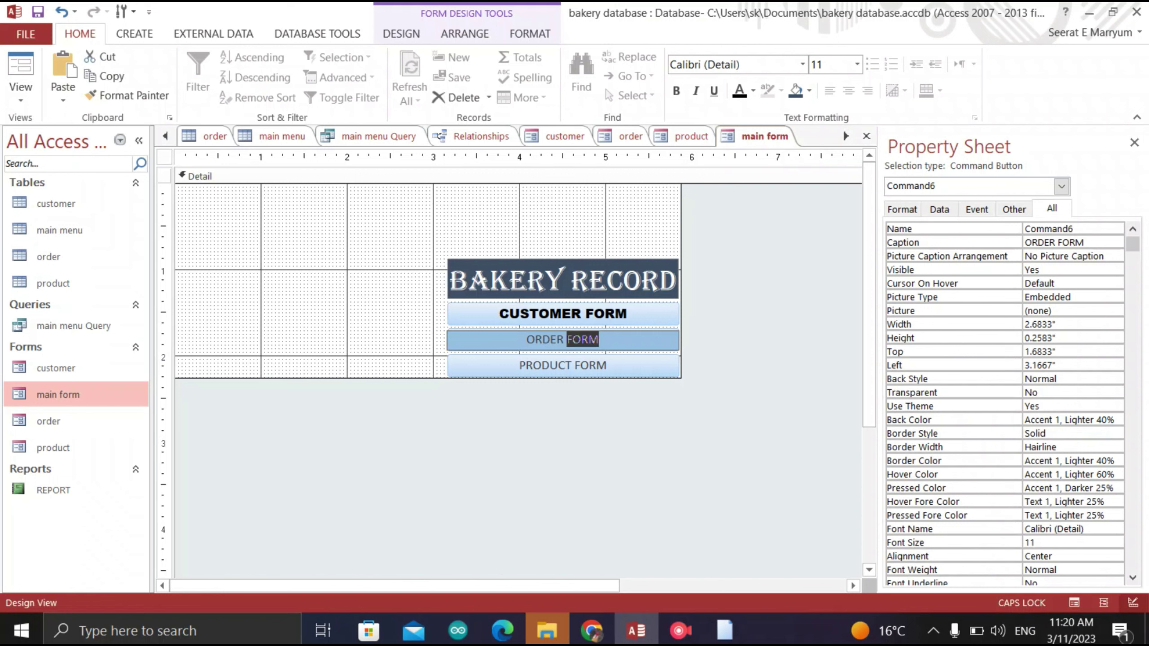
pyautogui.moveTo(526, 339); pyautogui.dragTo(599, 339)
pyautogui.click(753, 91)
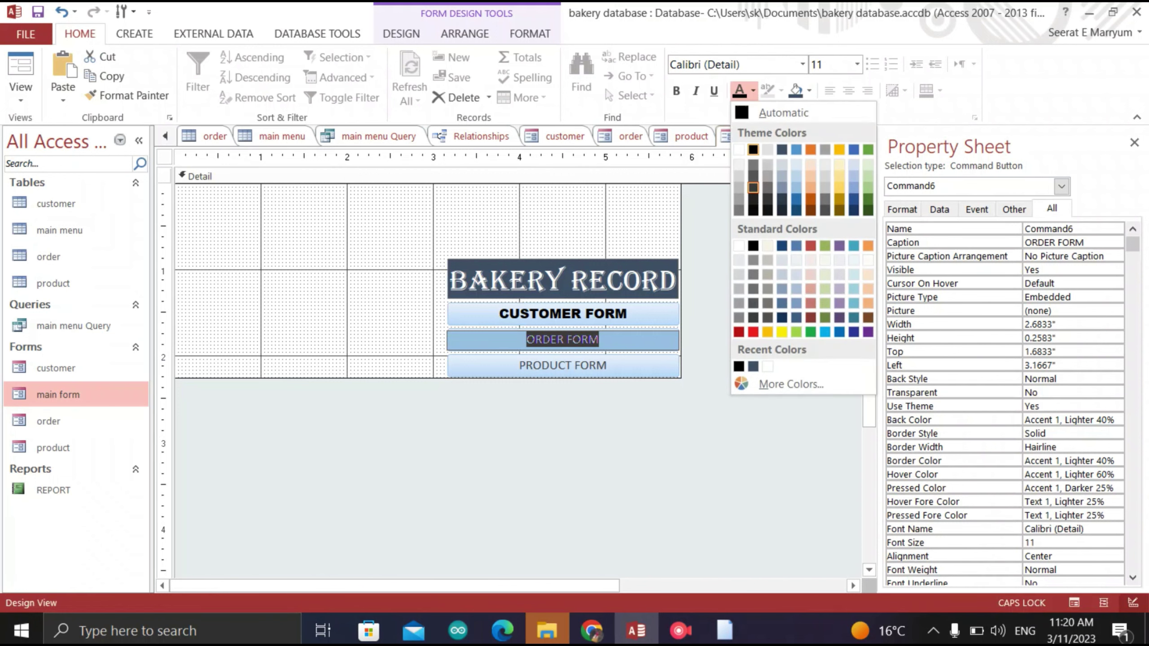
pyautogui.click(754, 150)
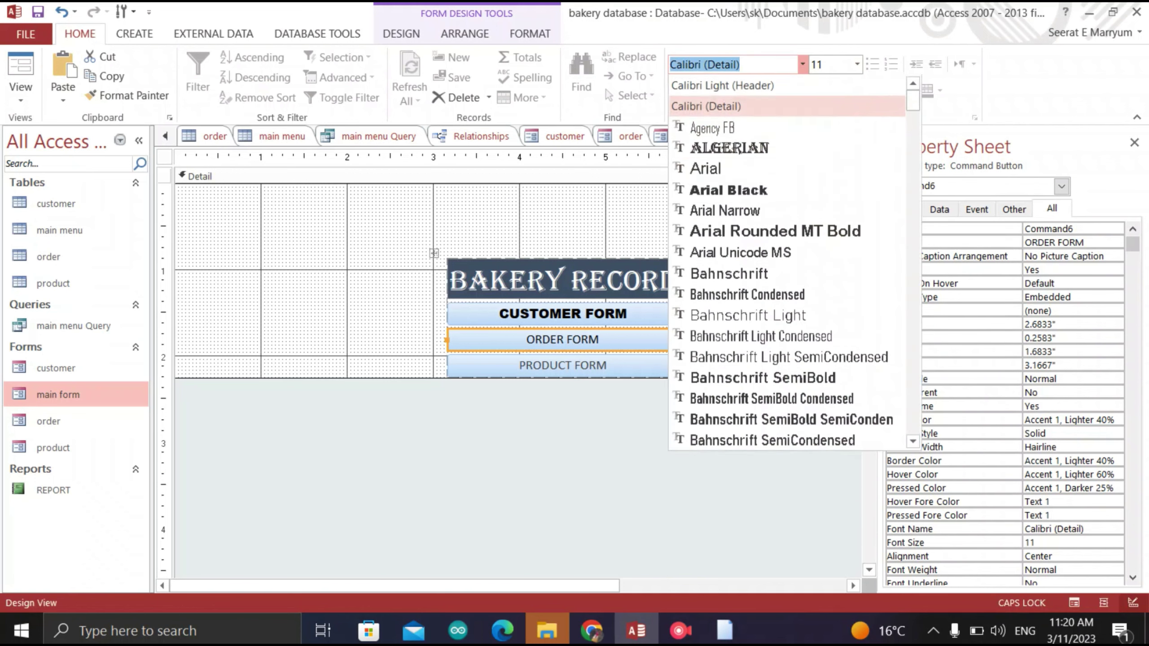
pyautogui.click(802, 64)
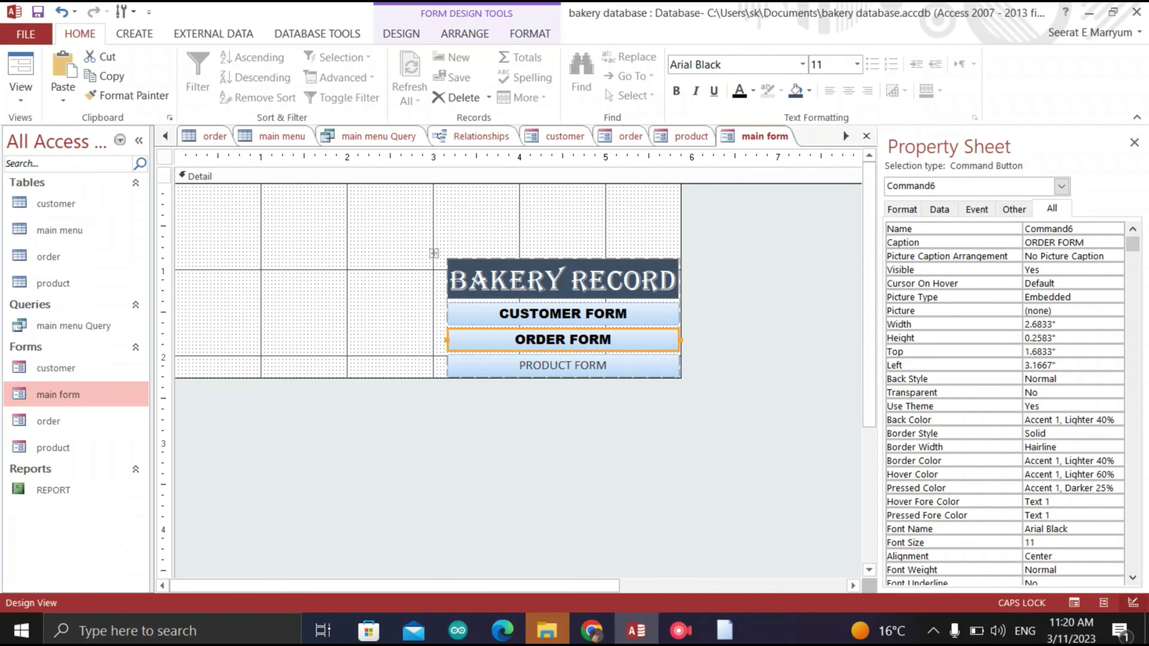
# Format the PRODUCT FORM button's caption with black text in the Arial Black font
pyautogui.click(607, 366)
pyautogui.click(607, 366)
pyautogui.moveTo(607, 365); pyautogui.dragTo(519, 365)
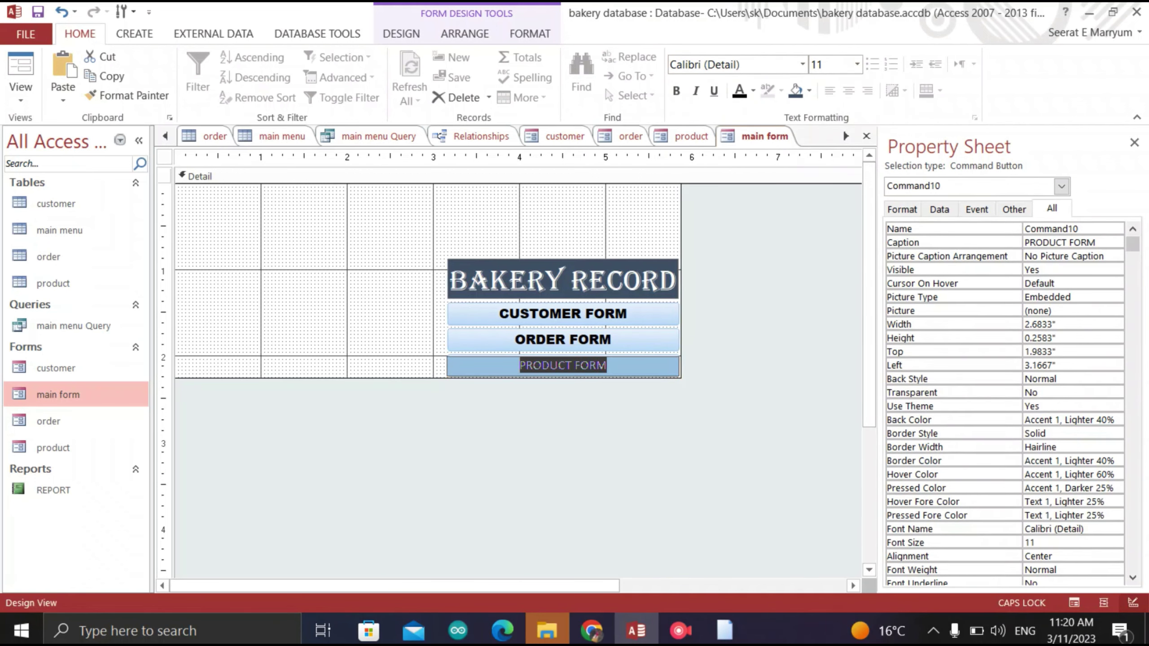
pyautogui.click(739, 90)
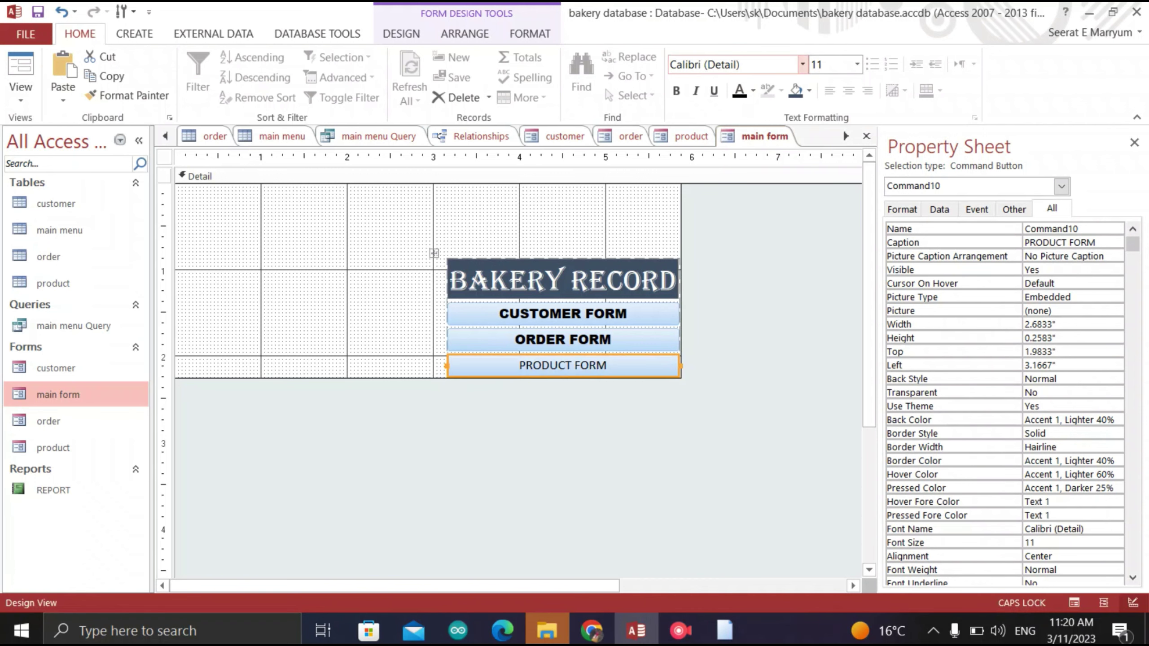
pyautogui.click(802, 64)
pyautogui.click(728, 185)
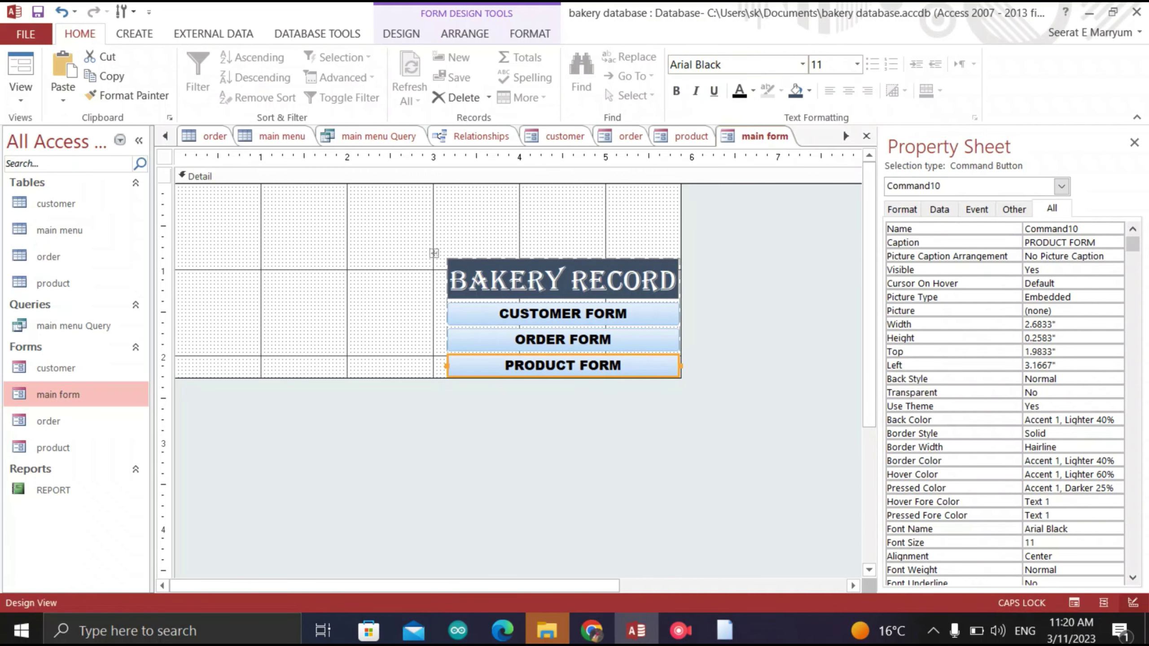
pyautogui.click(646, 221)
# Try grey and blue #84A1C6 fills on the CUSTOMER FORM button, and settle on the teal fill #3B8194
pyautogui.click(563, 313)
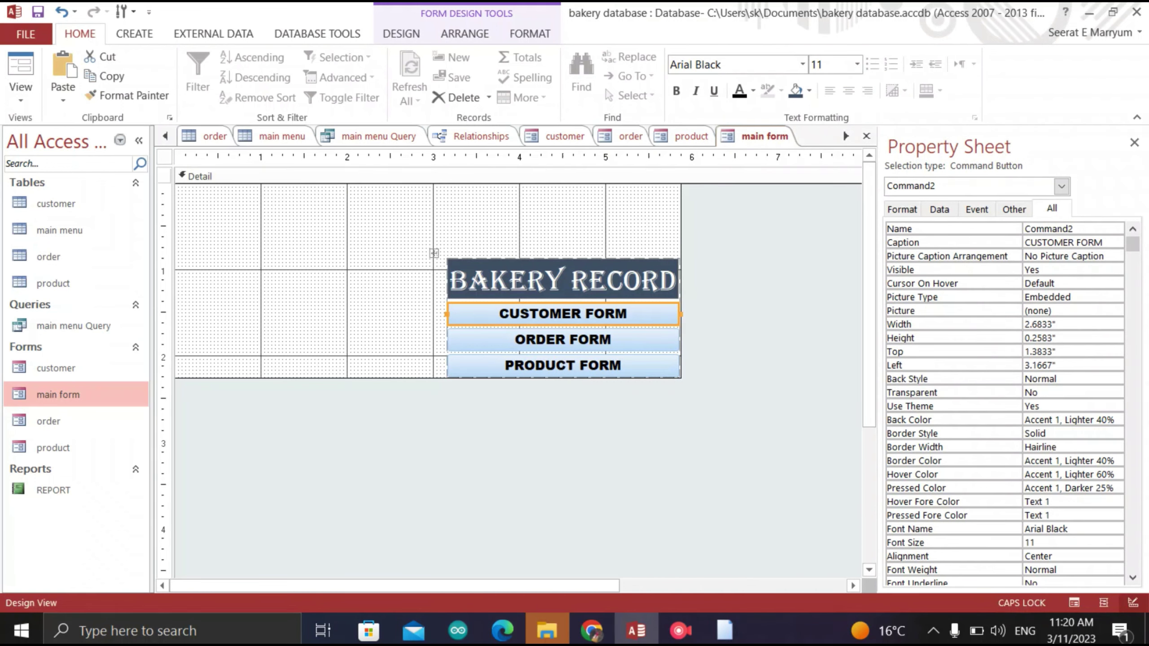
pyautogui.click(808, 90)
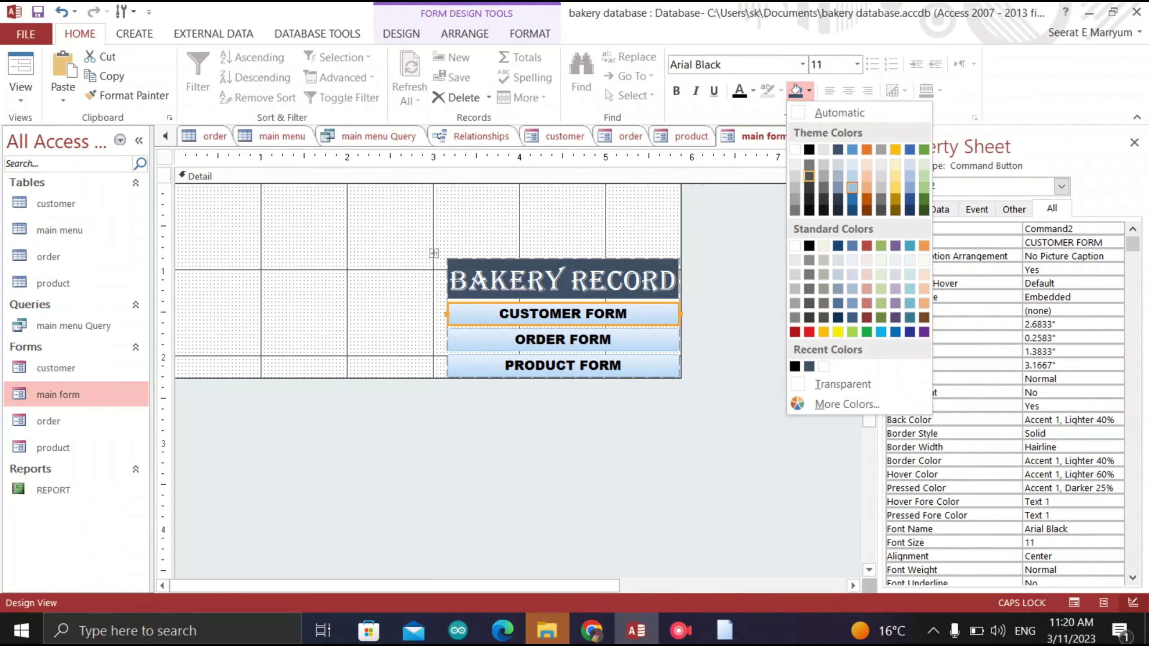
pyautogui.click(823, 163)
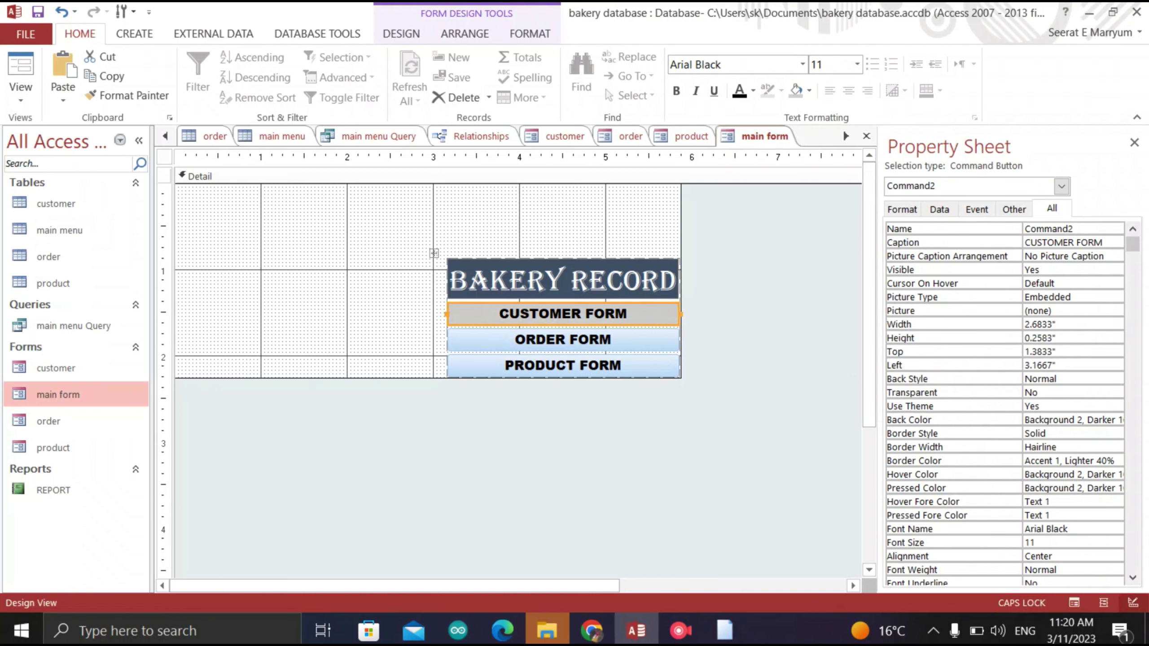
pyautogui.click(809, 91)
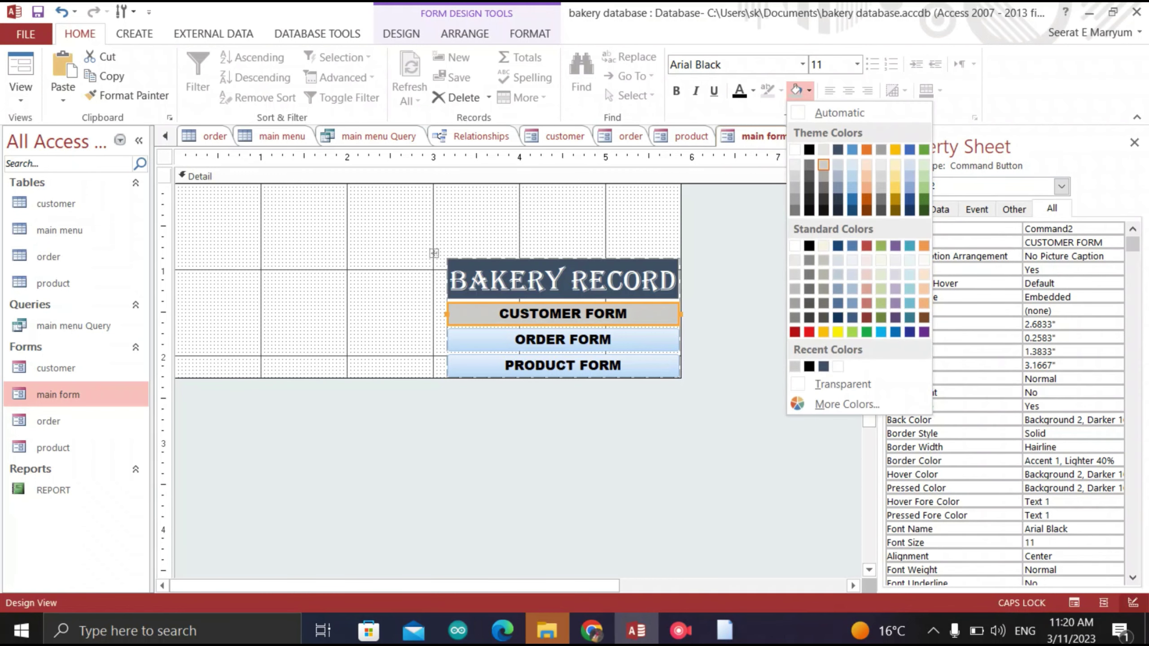
pyautogui.click(852, 303)
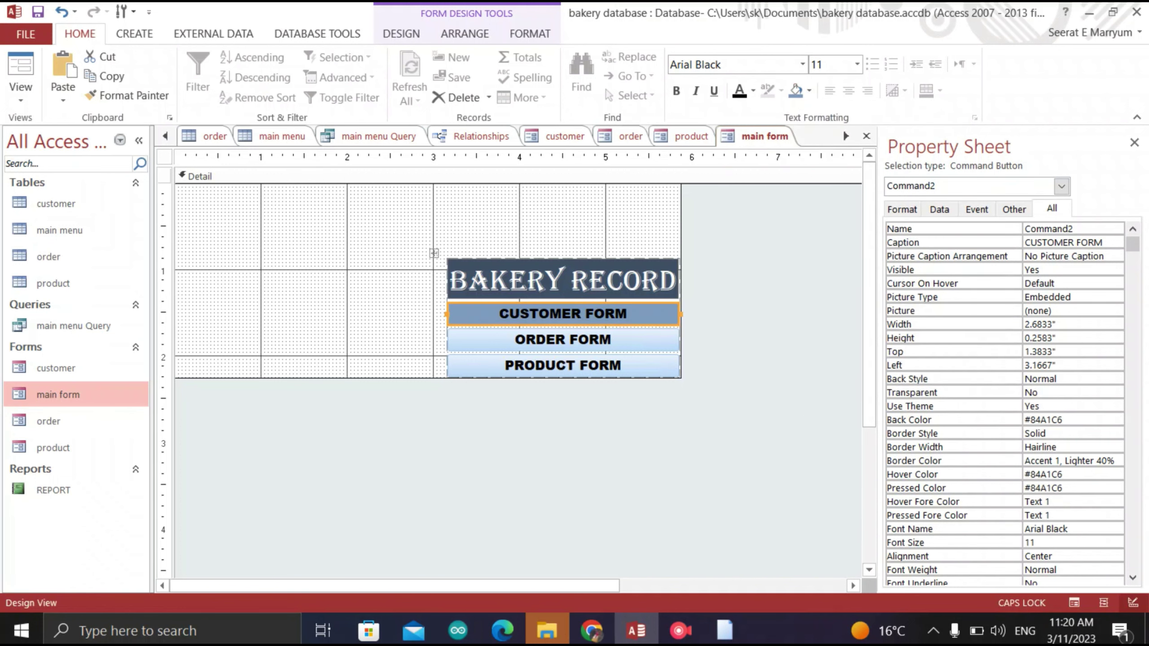
pyautogui.click(809, 91)
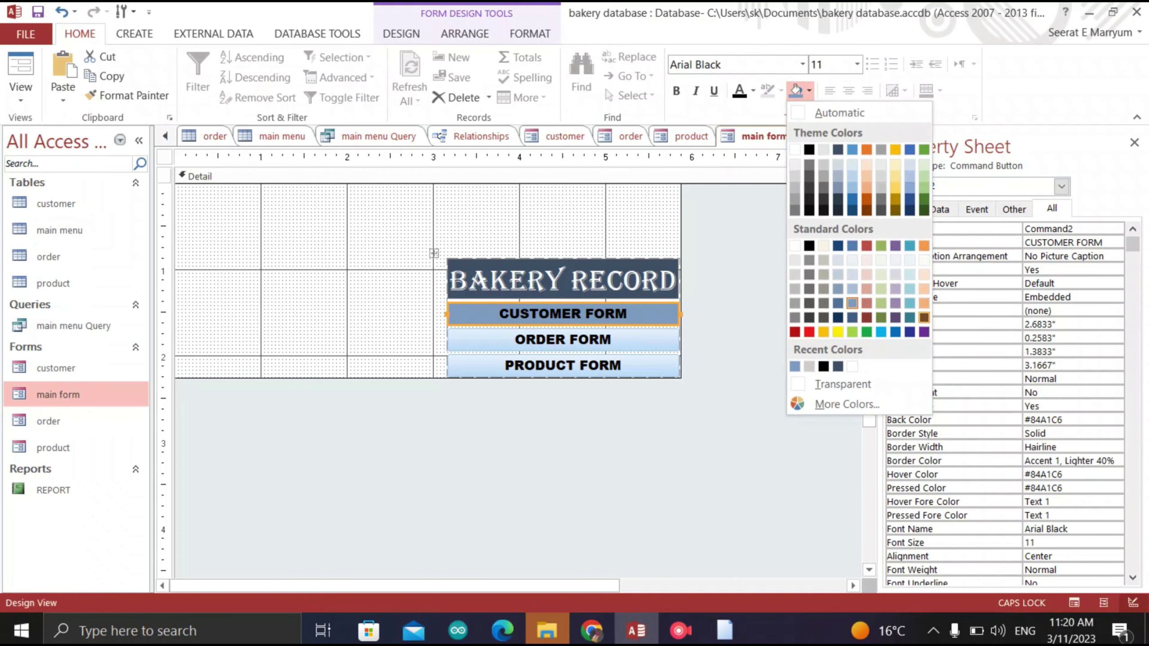
pyautogui.click(909, 317)
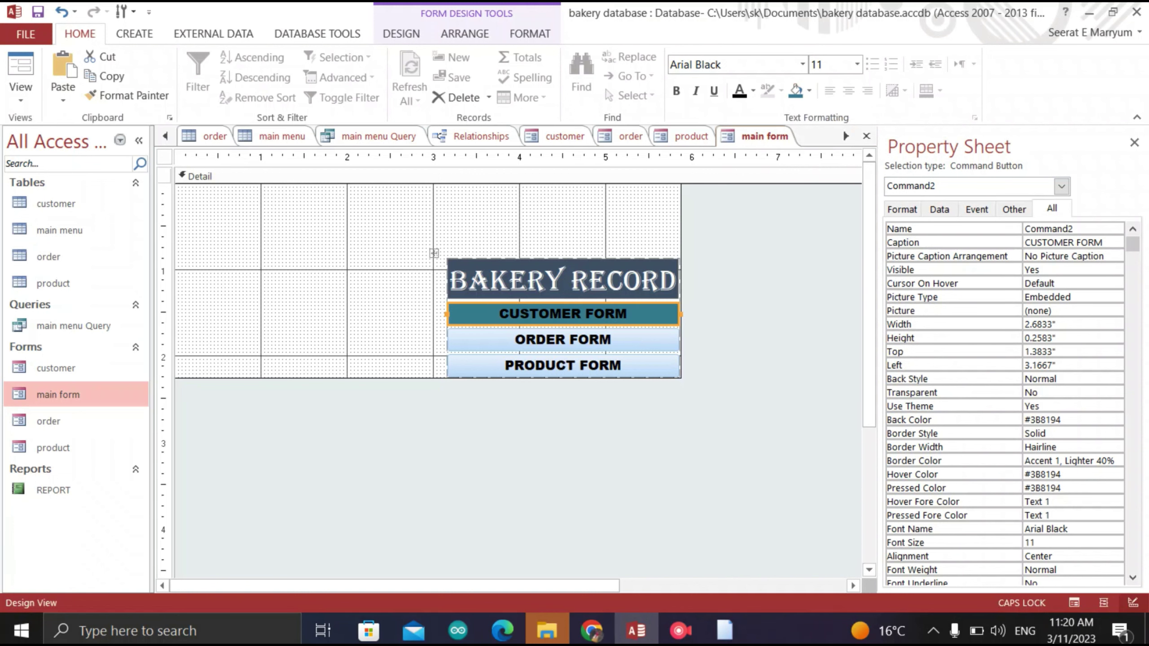
# Apply the same teal fill #3B8194 to the ORDER FORM and PRODUCT FORM buttons
pyautogui.click(563, 339)
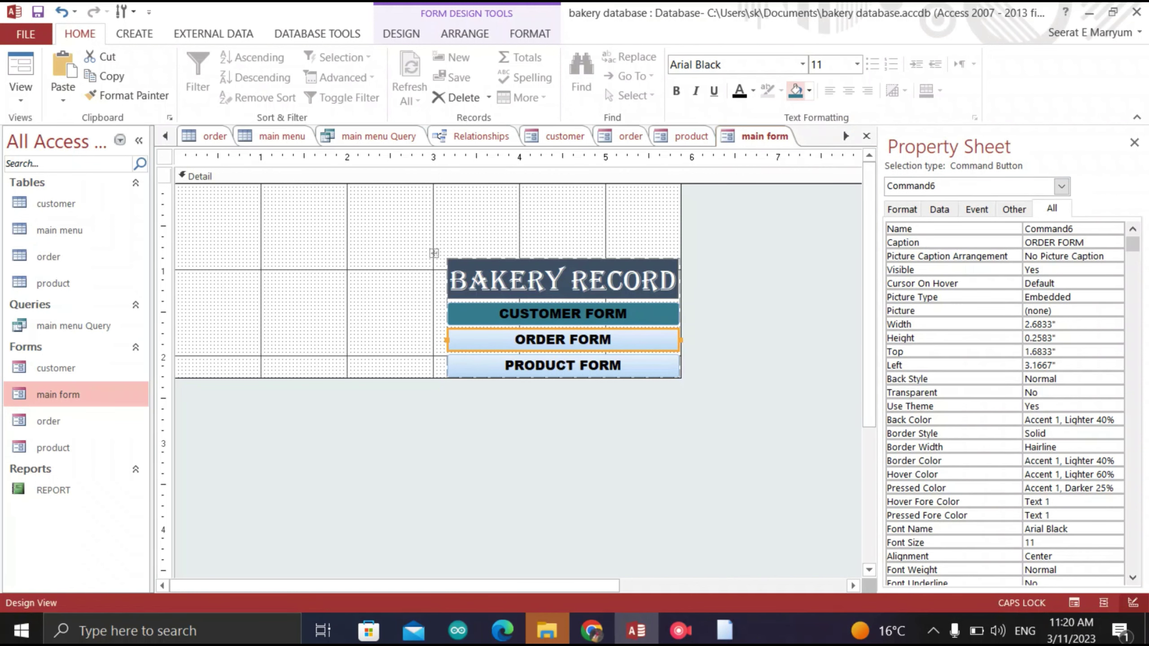
pyautogui.click(796, 91)
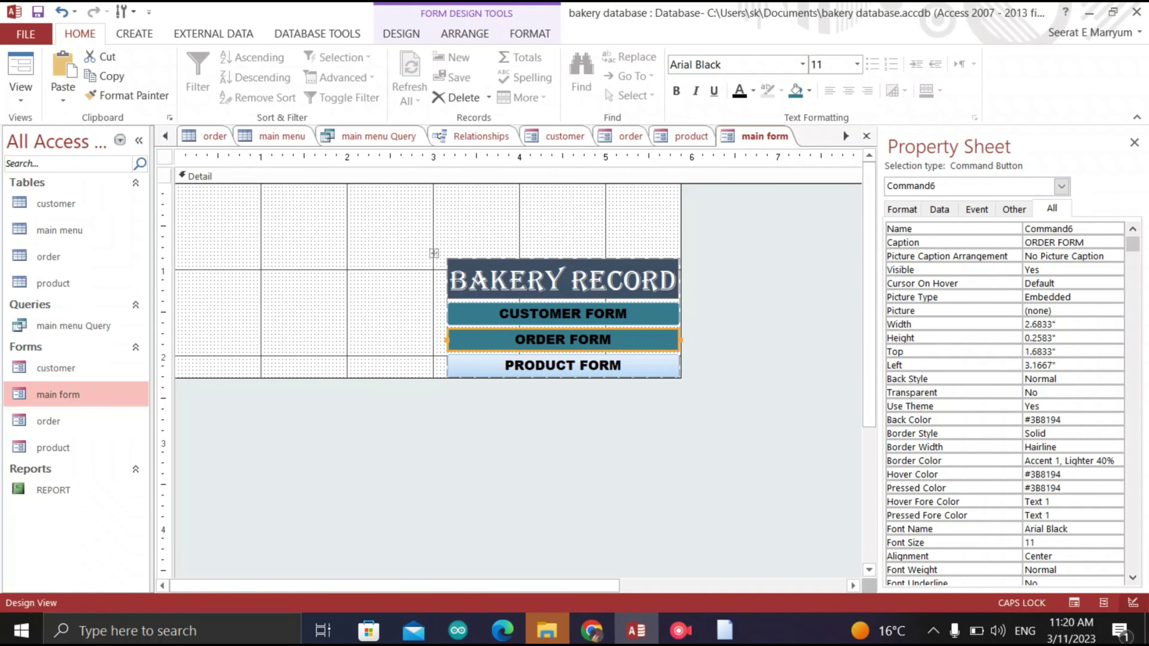
pyautogui.click(563, 365)
pyautogui.click(797, 91)
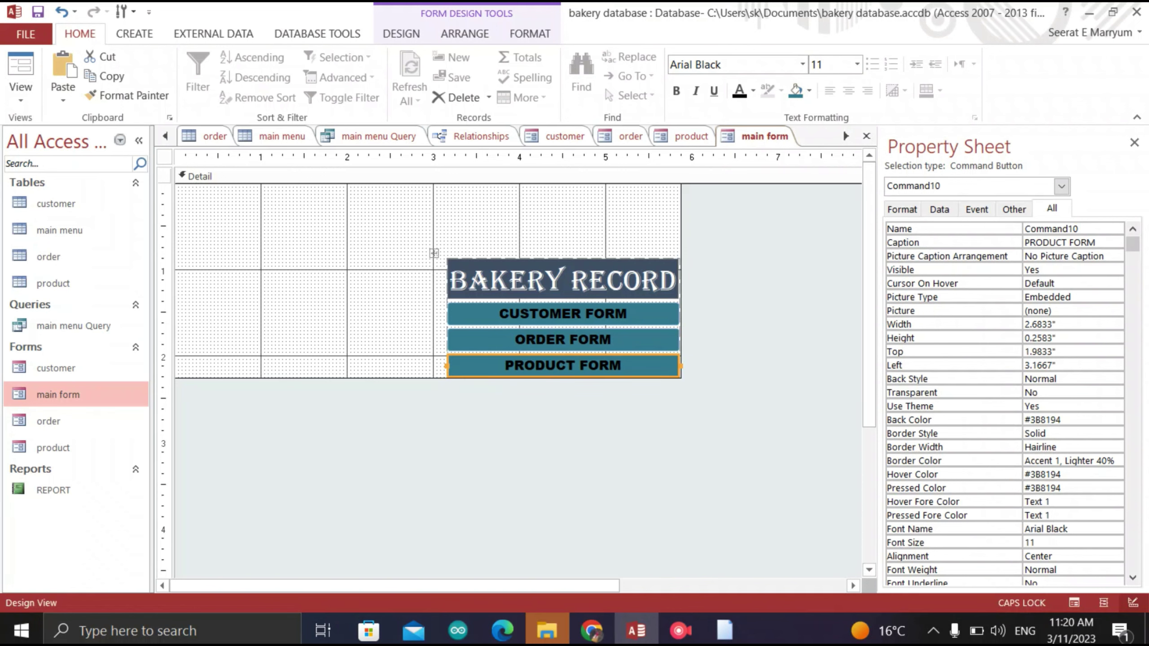
# Set the caption text of the CUSTOMER FORM and ORDER FORM buttons to white
pyautogui.doubleClick(540, 314)
pyautogui.moveTo(628, 314); pyautogui.dragTo(499, 314)
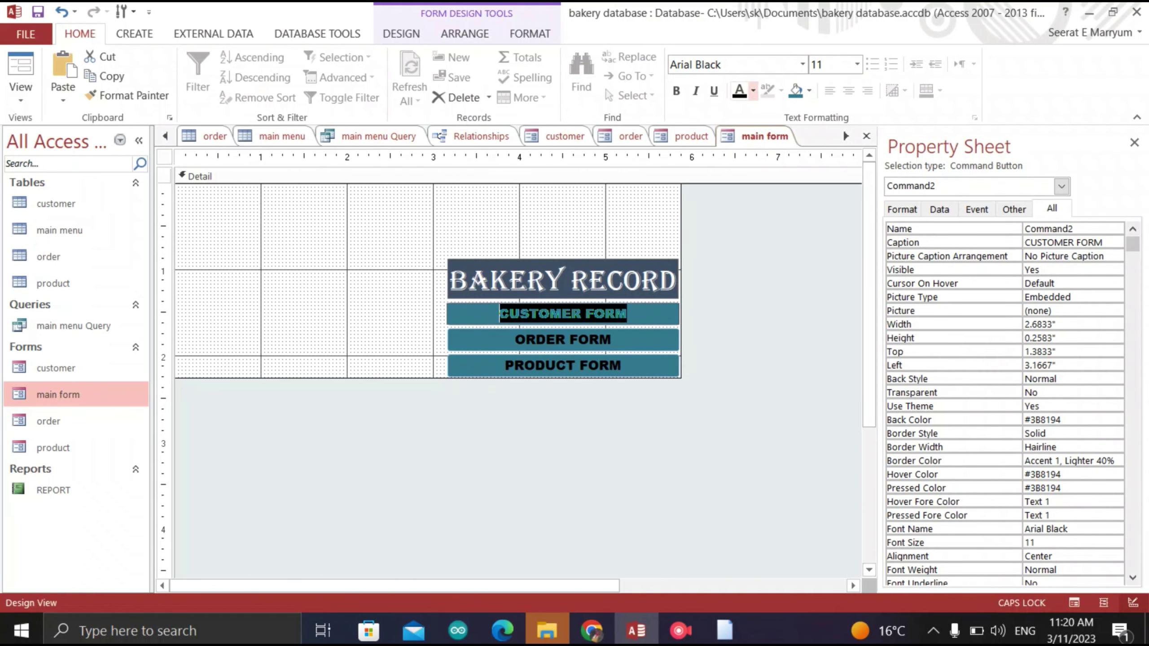
pyautogui.click(754, 90)
pyautogui.click(738, 150)
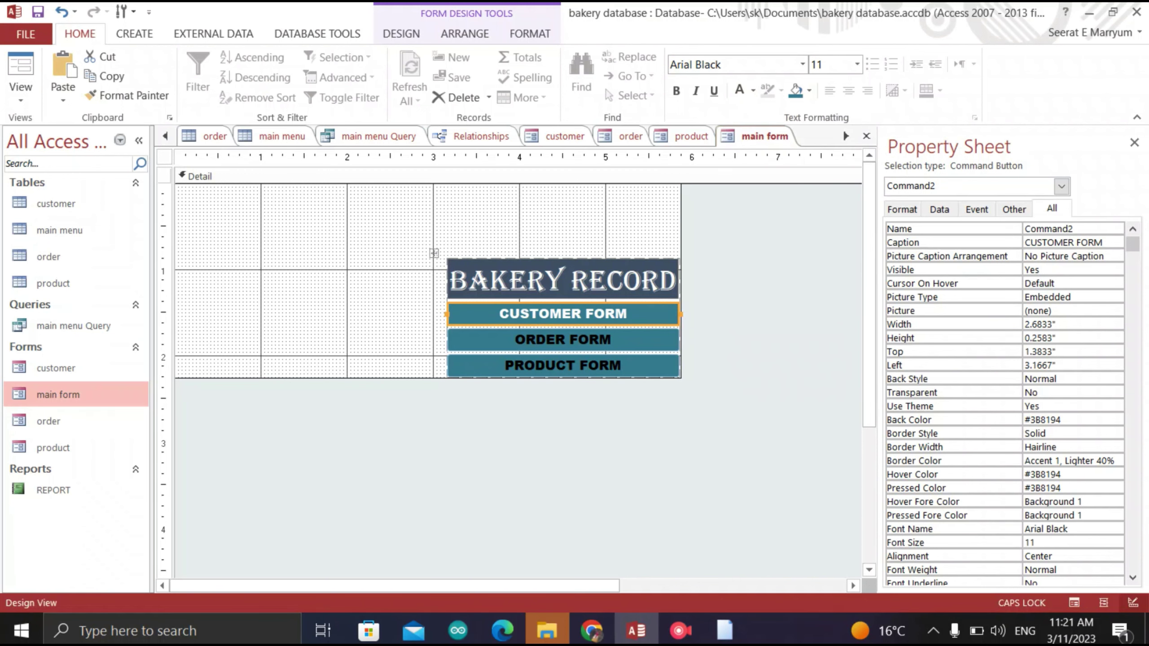
pyautogui.click(611, 340)
pyautogui.click(612, 339)
pyautogui.moveTo(612, 339); pyautogui.dragTo(516, 340)
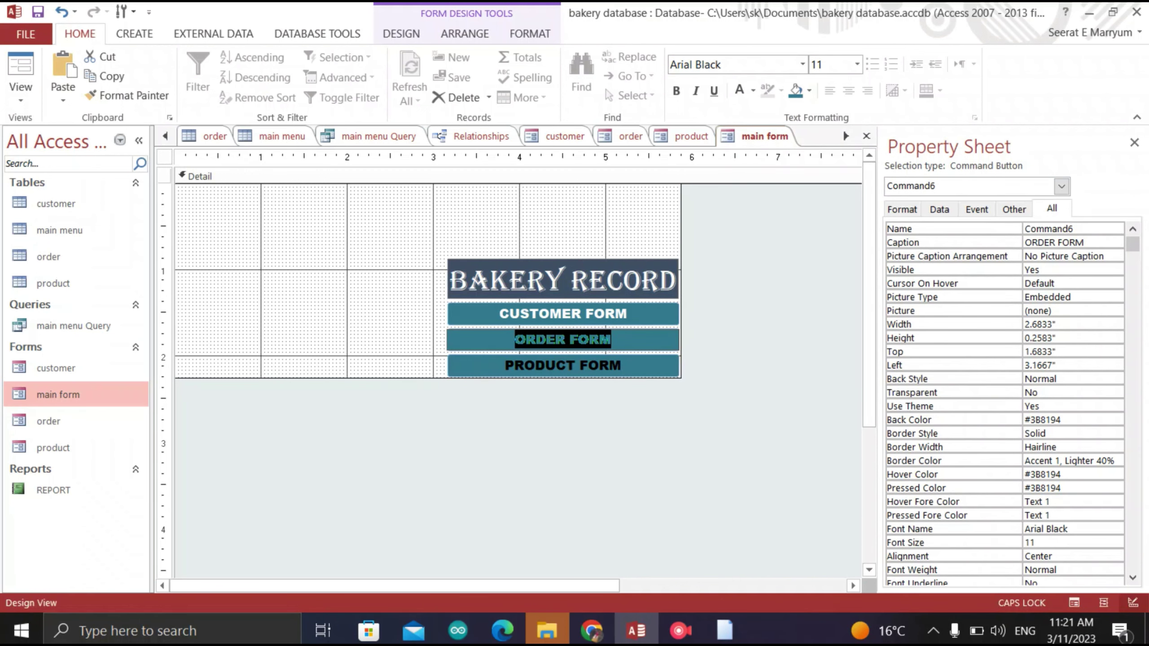
pyautogui.click(740, 89)
# Set the caption text of the PRODUCT FORM button to white
pyautogui.click(621, 365)
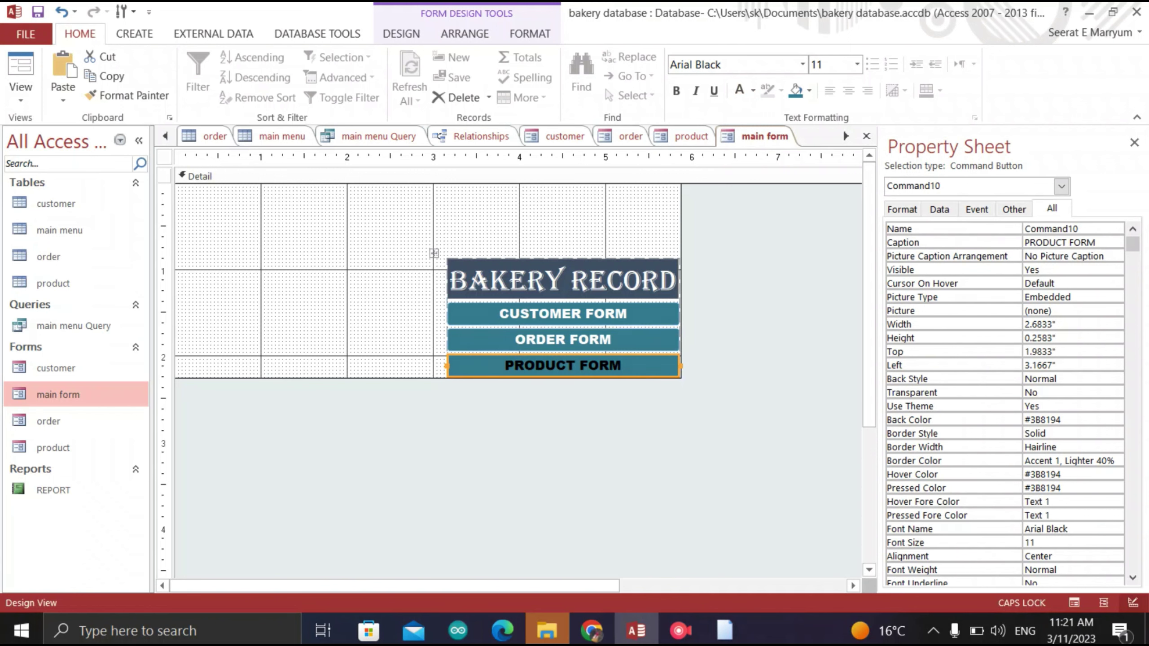
pyautogui.moveTo(621, 366); pyautogui.dragTo(505, 365)
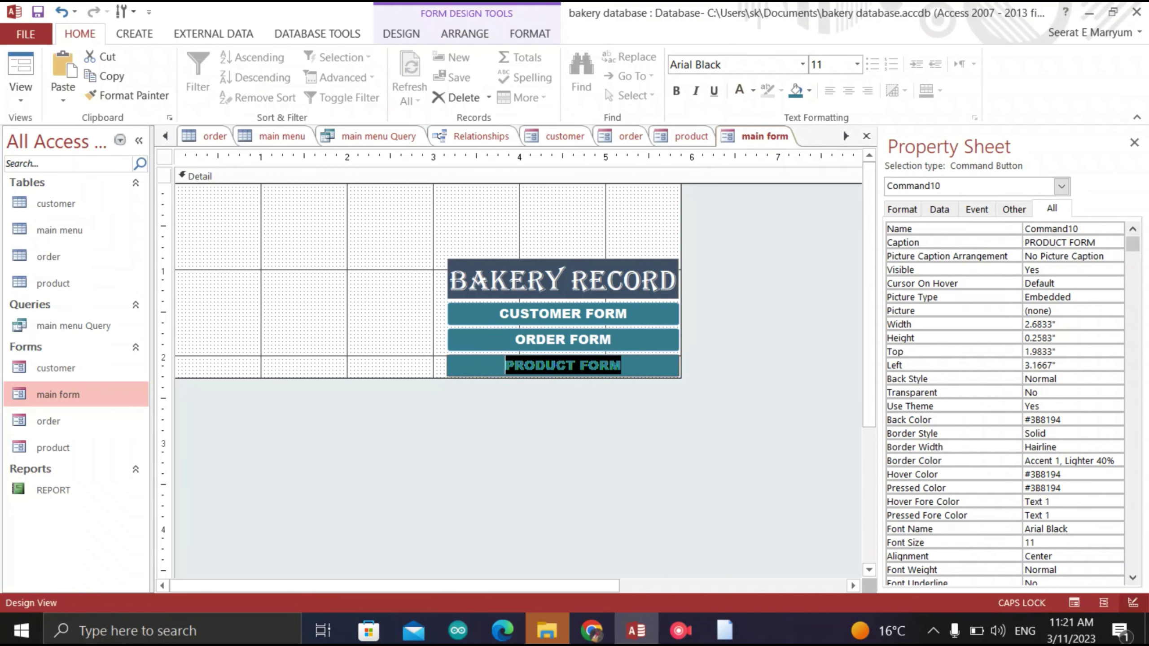
pyautogui.click(739, 90)
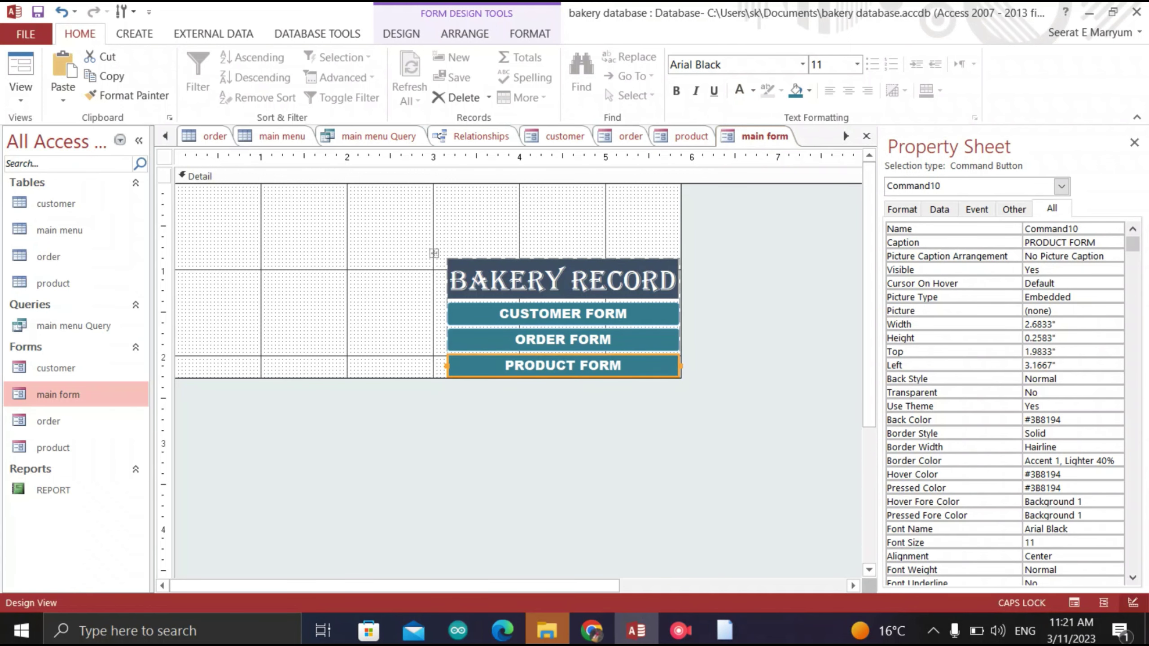
# Try teal, blue-grey, green, light blue and purple fills on the main form's Detail section, and settle on dark blue-grey #44546A
pyautogui.click(347, 226)
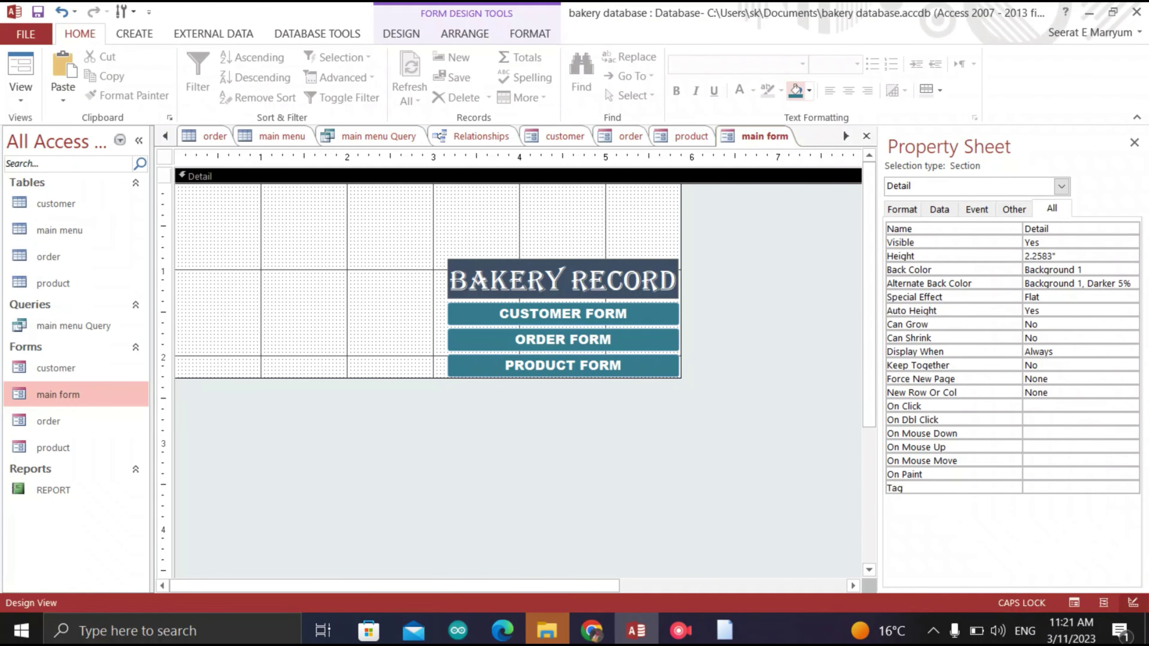
pyautogui.click(796, 91)
pyautogui.click(809, 90)
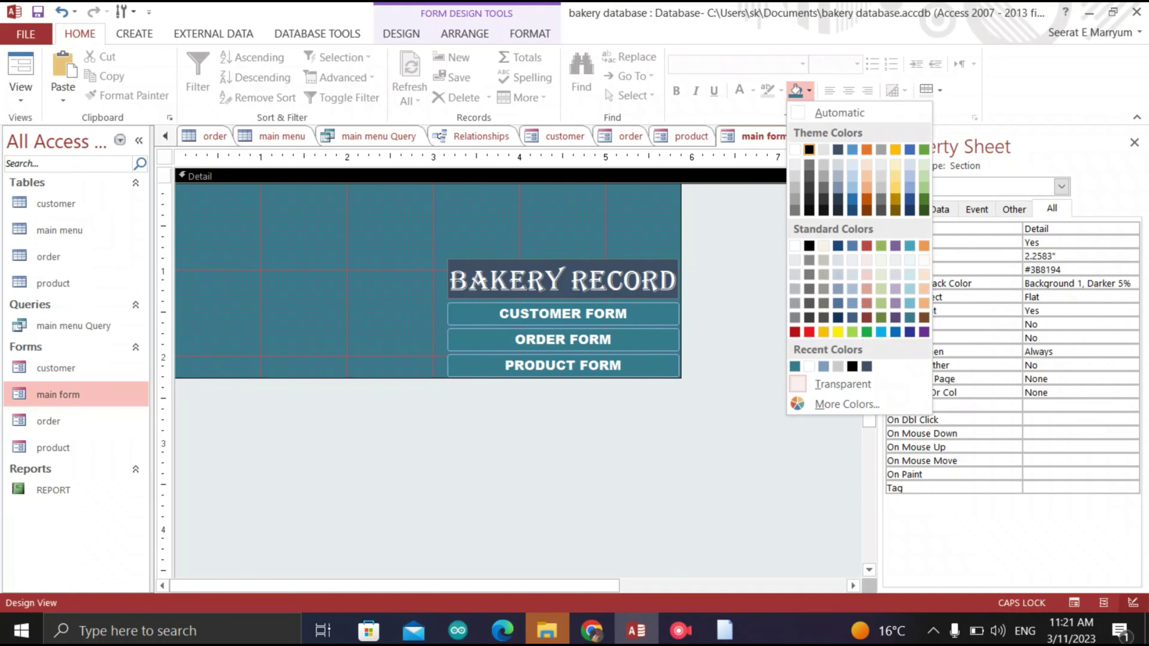
pyautogui.click(838, 187)
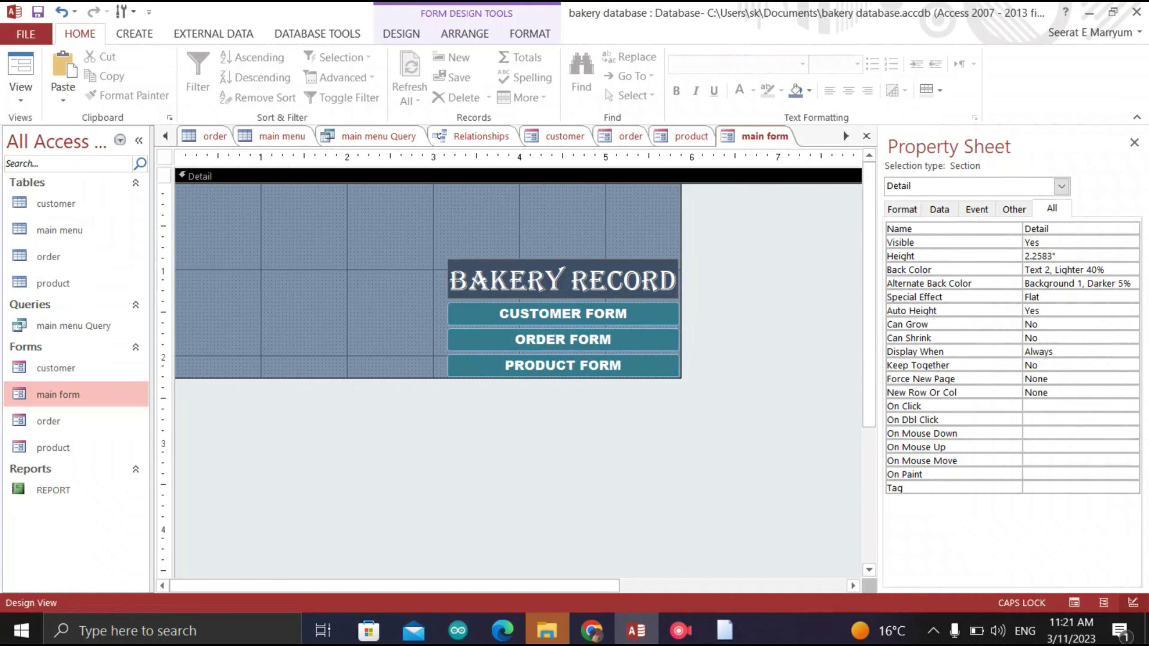
pyautogui.click(810, 91)
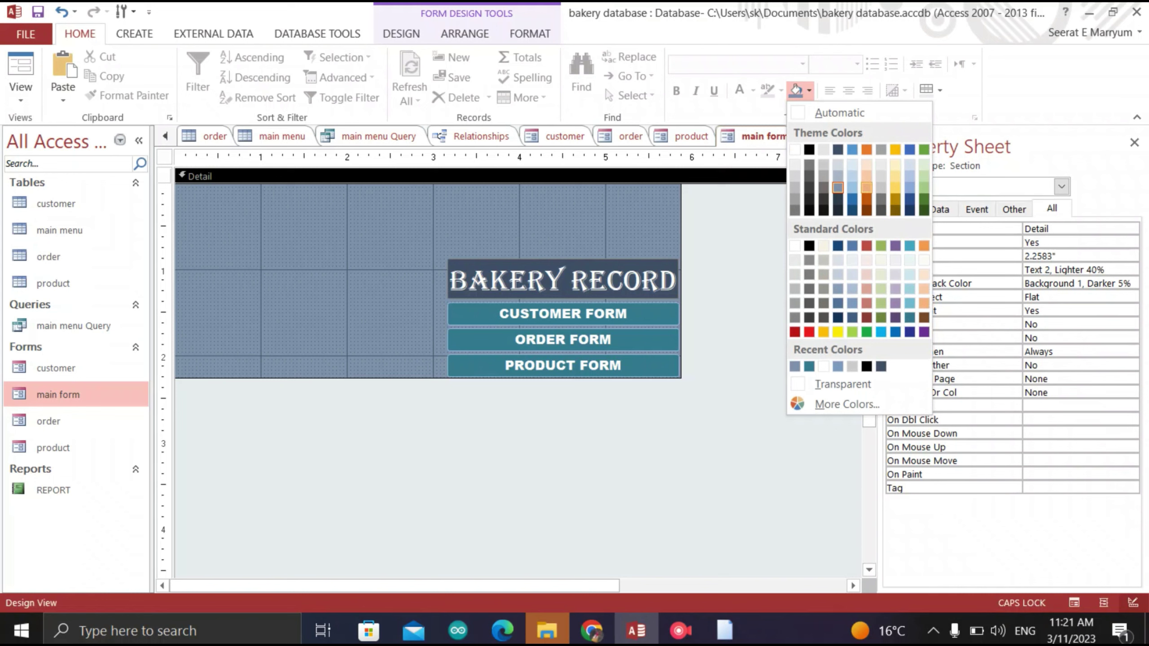
pyautogui.click(924, 187)
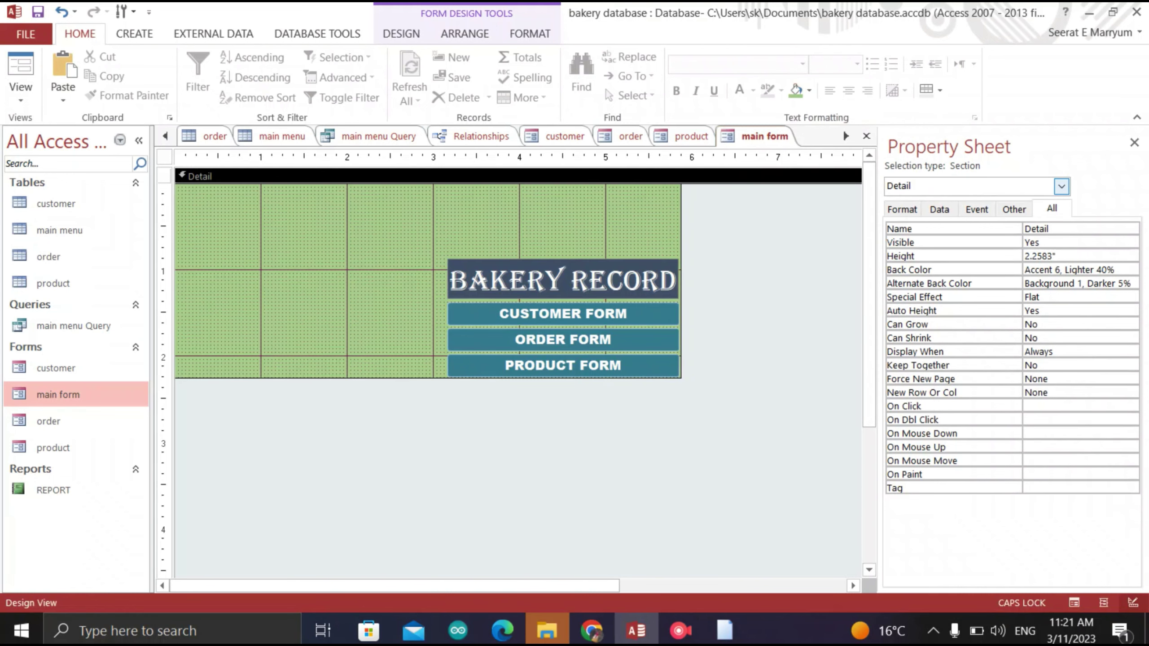
pyautogui.click(810, 90)
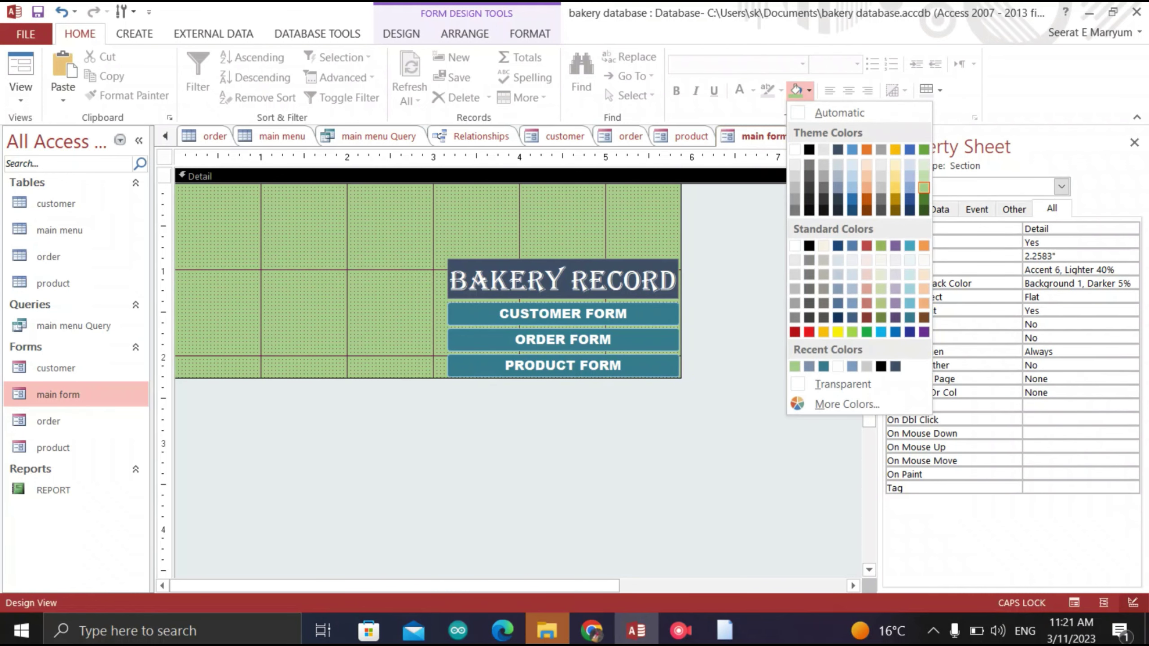
pyautogui.click(909, 303)
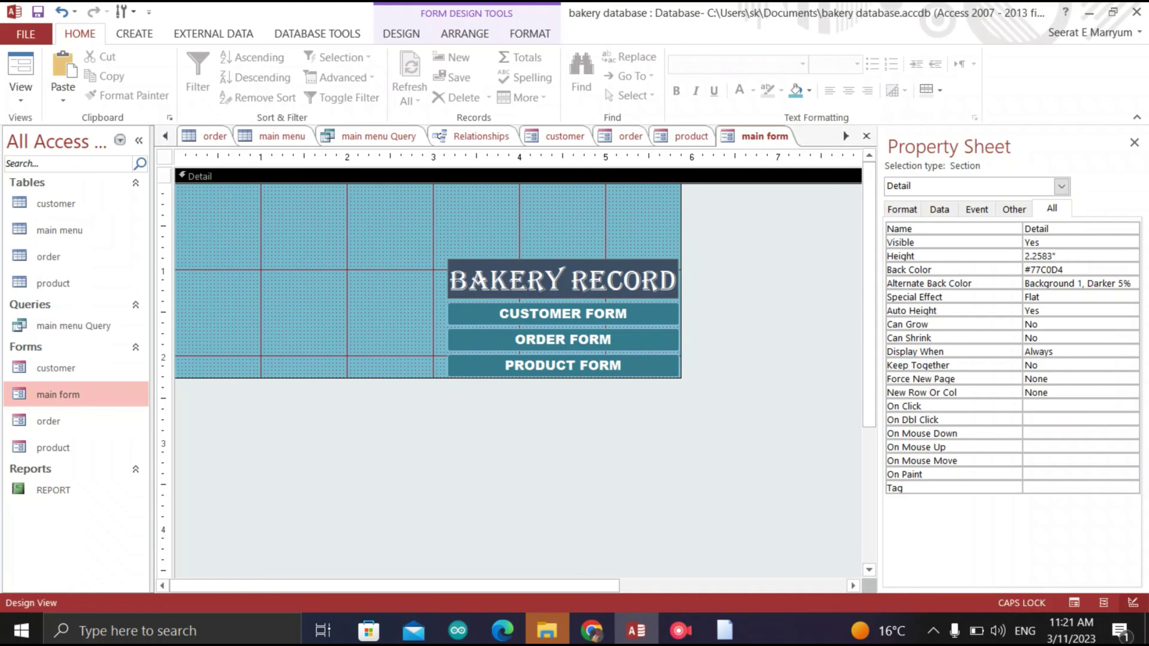
pyautogui.click(809, 91)
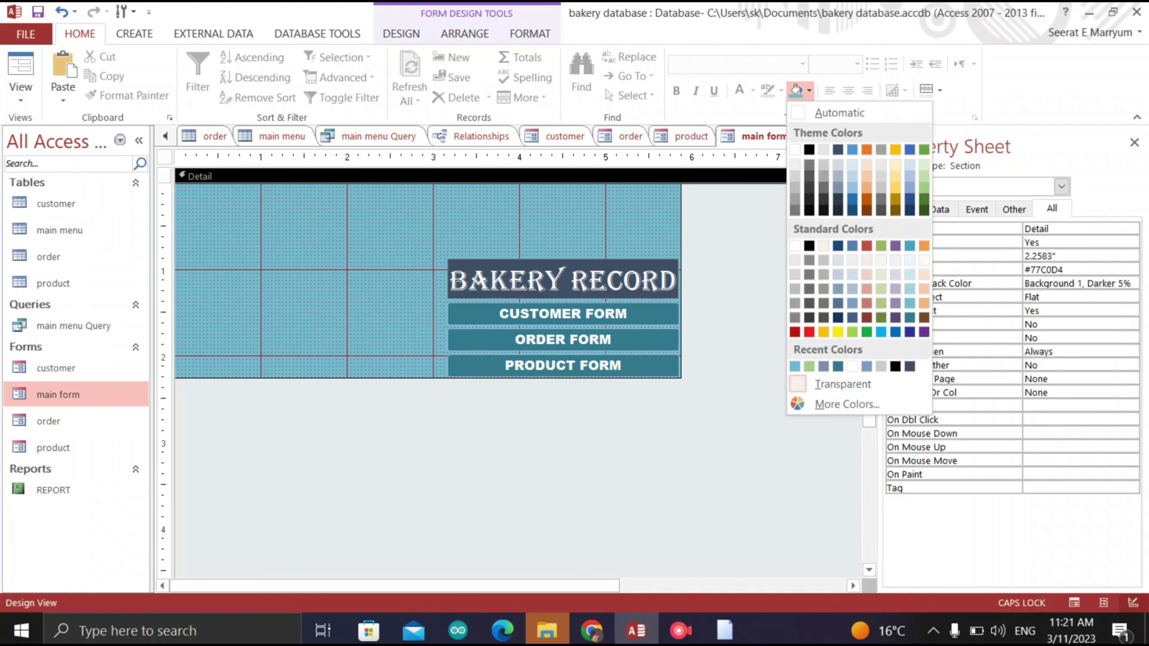
pyautogui.click(895, 303)
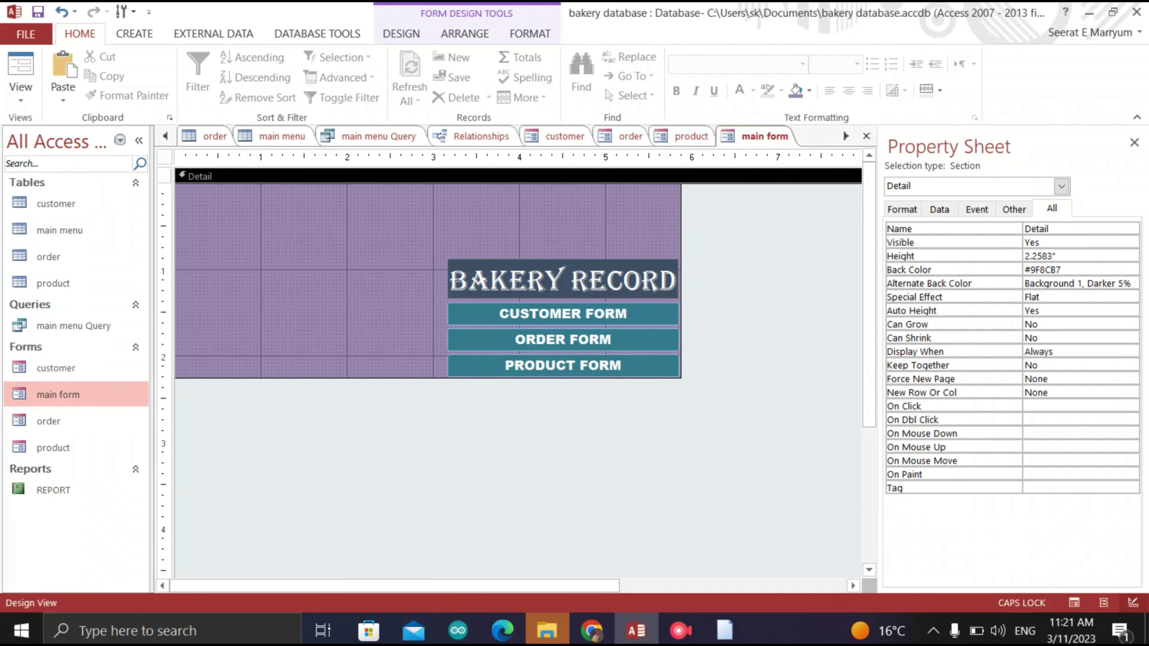
pyautogui.click(809, 90)
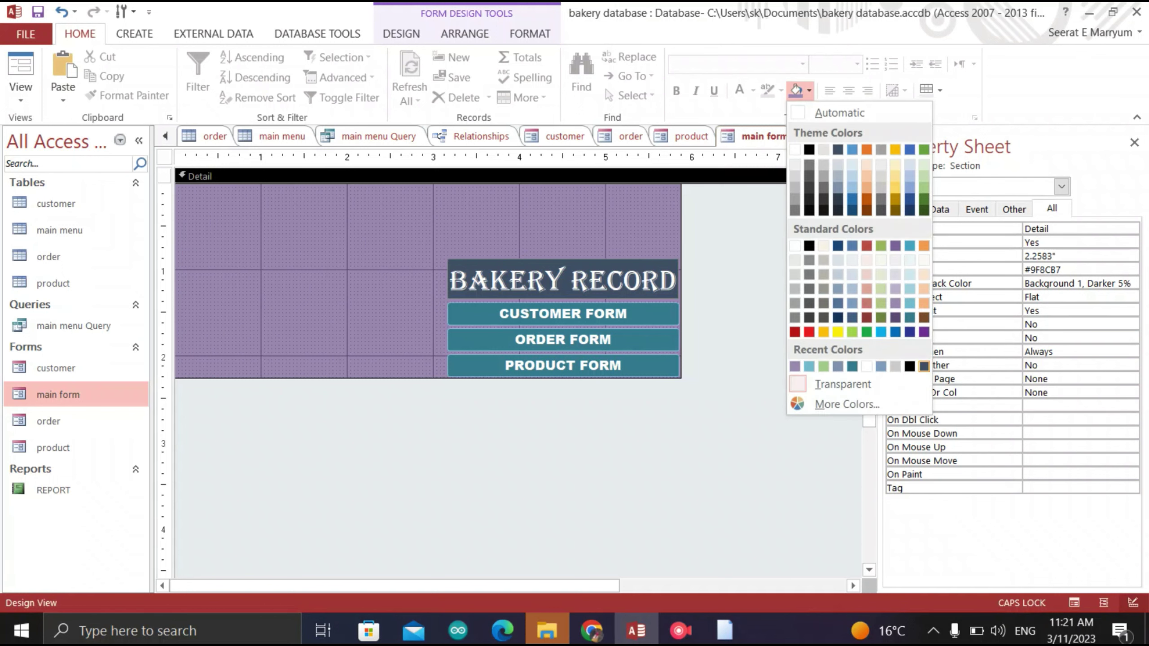
pyautogui.click(923, 366)
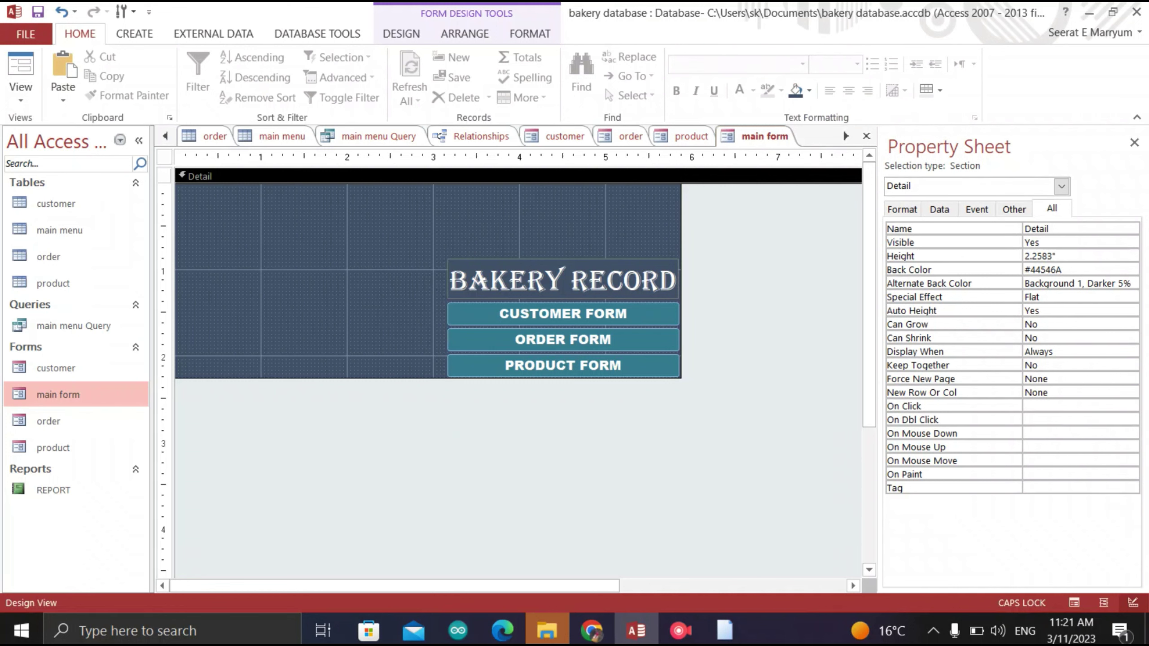
# Preview the restyled main form in Form View and return to Design View
pyautogui.click(20, 93)
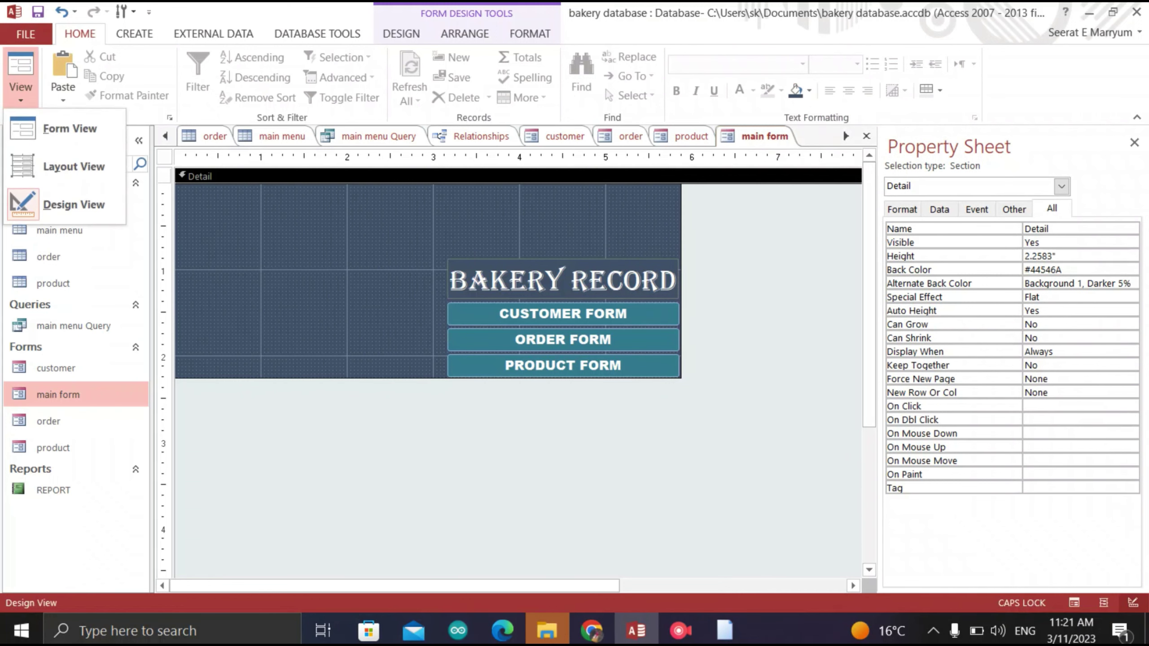
pyautogui.click(70, 129)
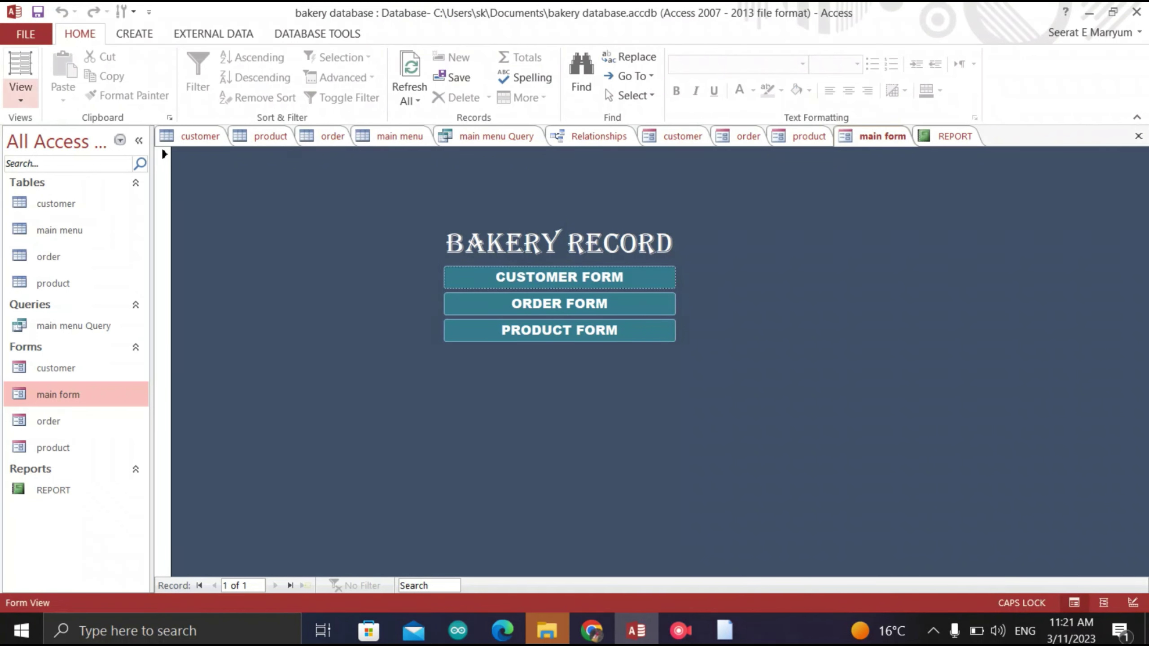
pyautogui.click(21, 93)
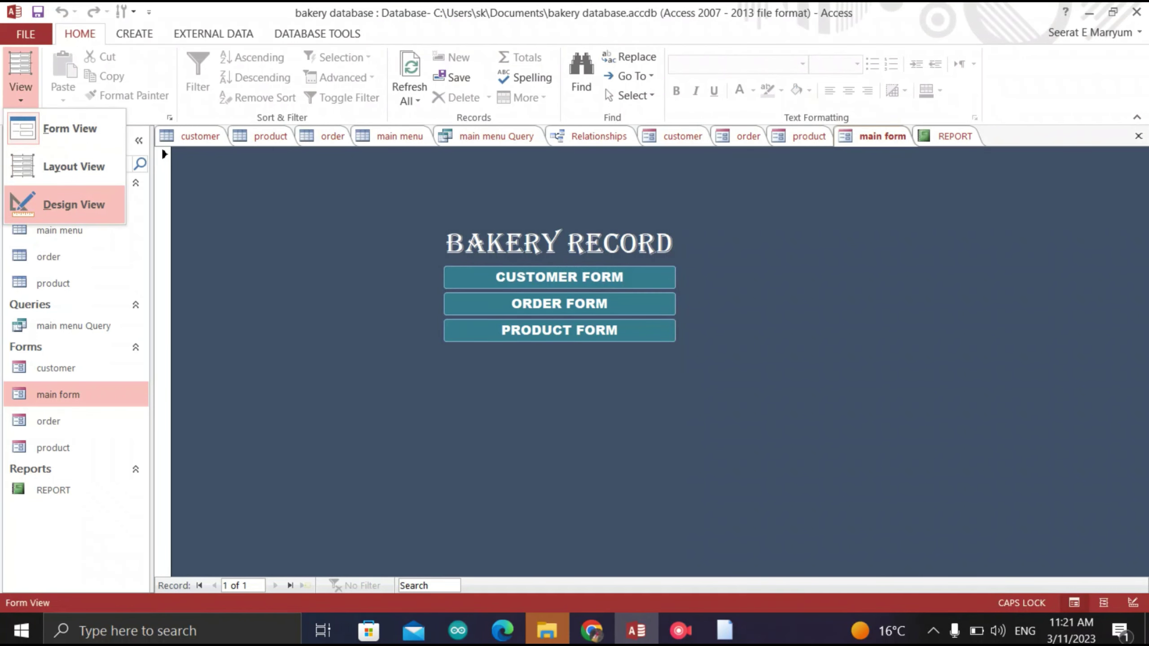
pyautogui.click(72, 205)
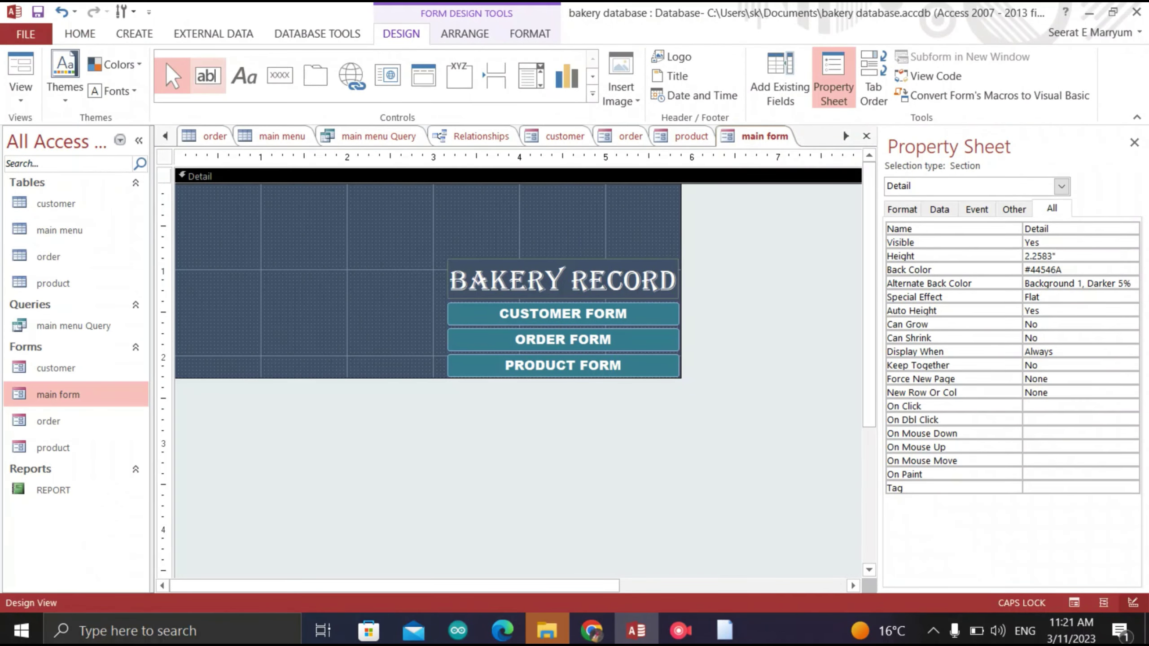
# Place a new command button on the main form directly below the PRODUCT FORM button
pyautogui.click(280, 75)
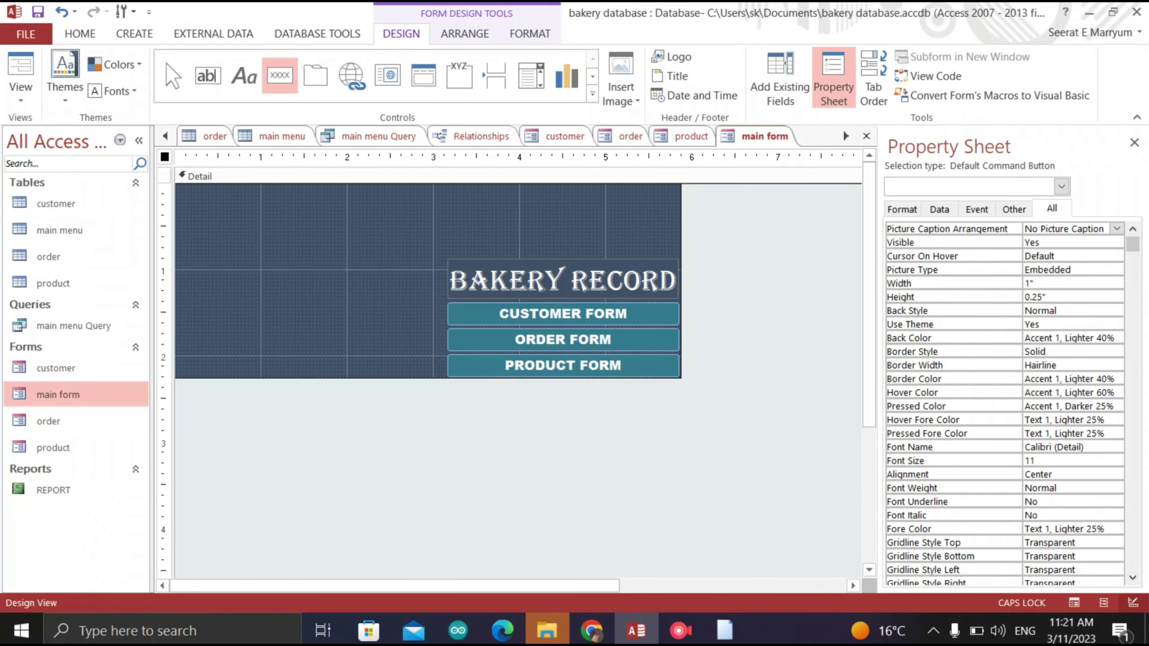
pyautogui.click(527, 381)
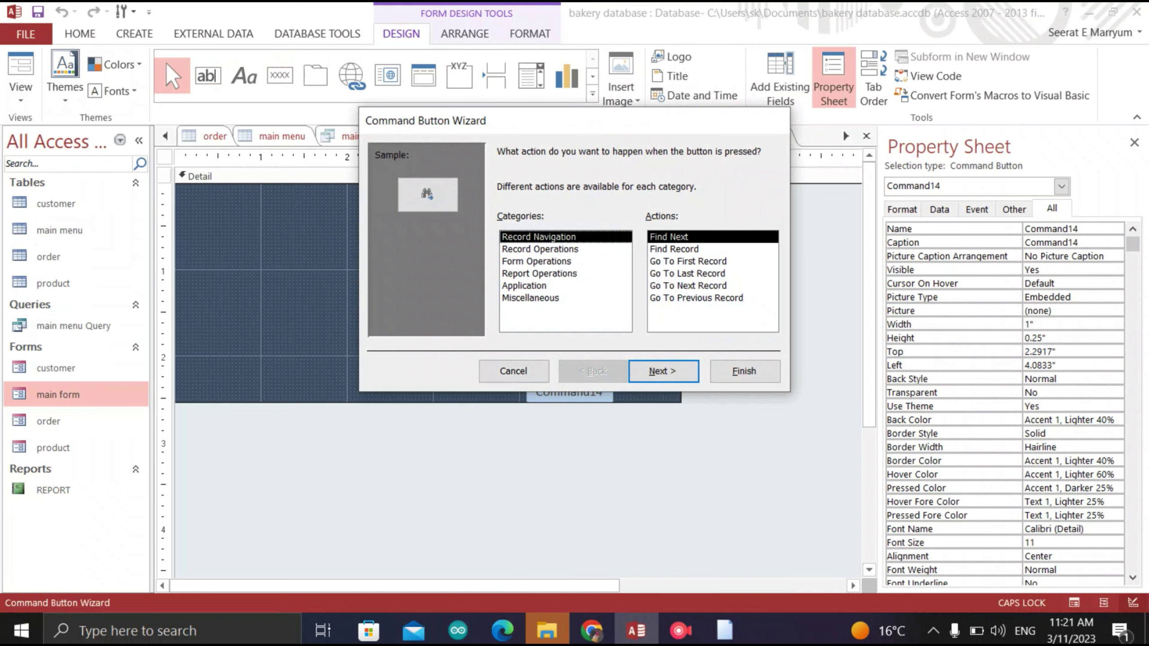
pyautogui.click(536, 261)
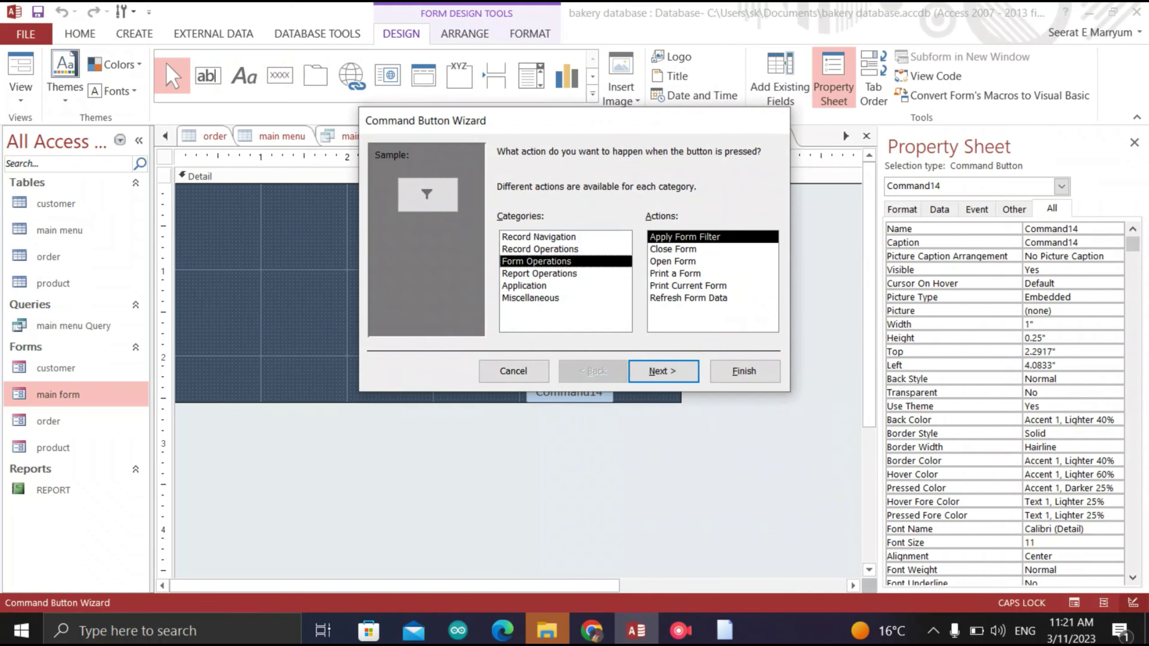
pyautogui.click(673, 262)
pyautogui.click(663, 371)
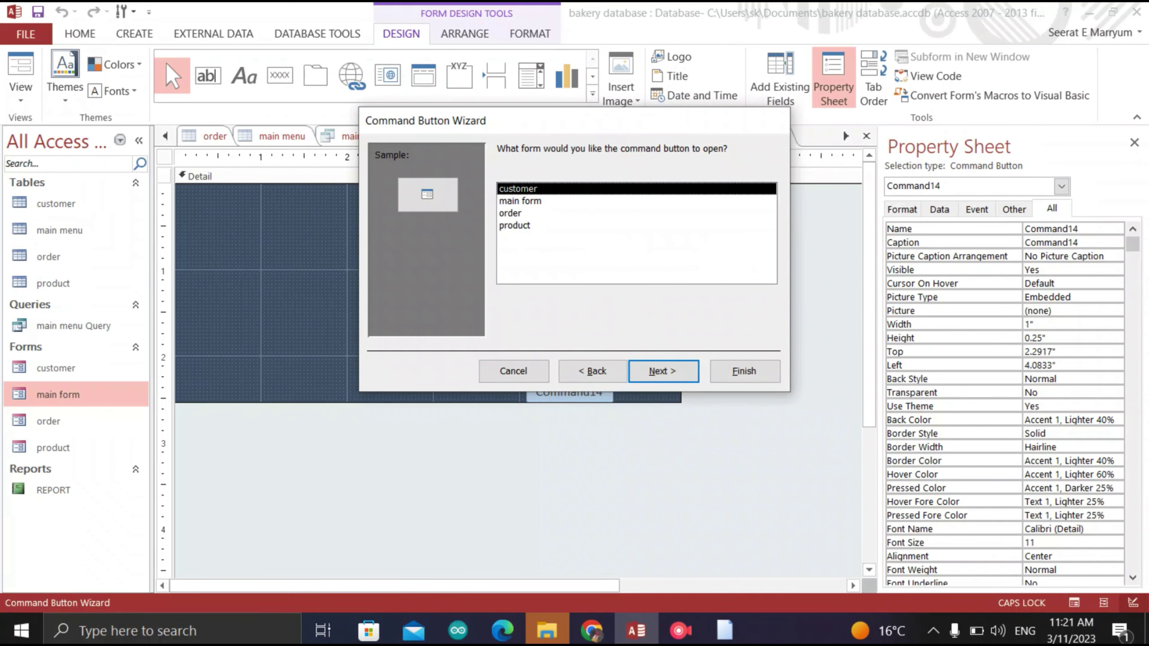
pyautogui.click(593, 371)
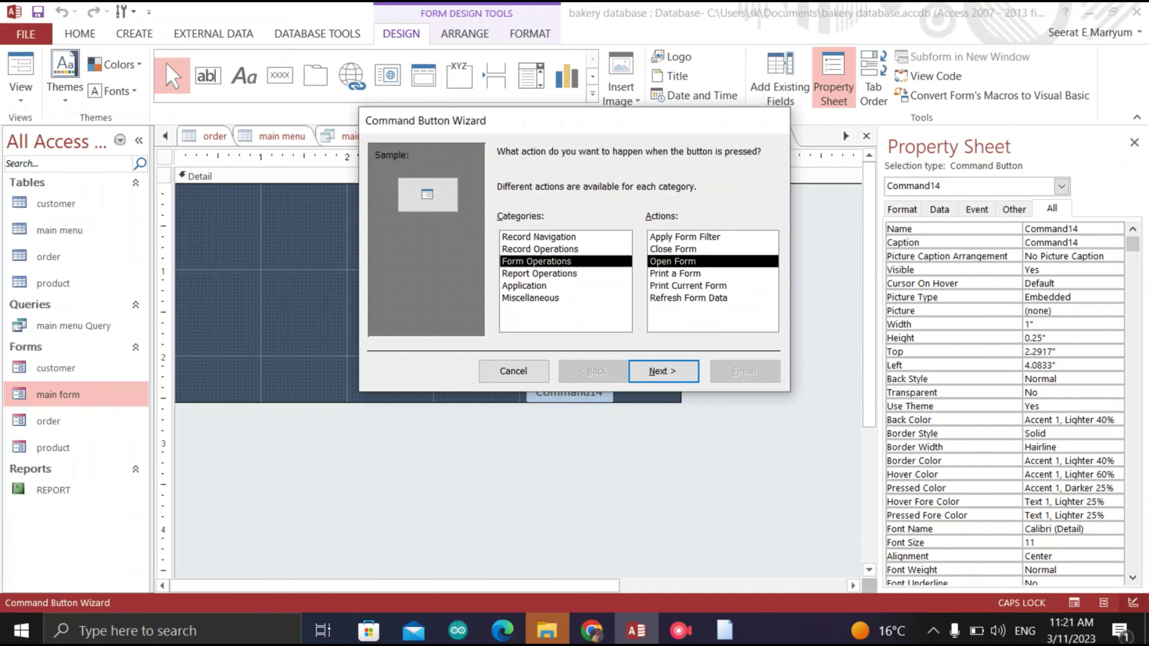
# Assign the Open Report action for the report REPORT to the new button and name the button REPORT
pyautogui.click(539, 274)
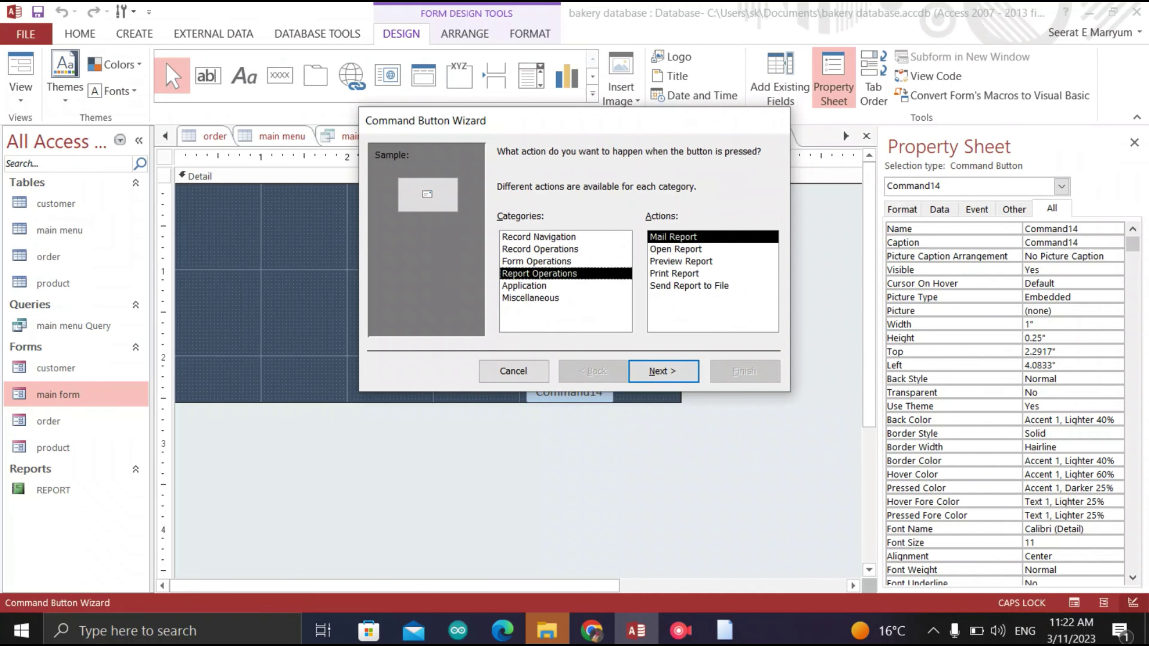
pyautogui.click(676, 249)
pyautogui.click(664, 370)
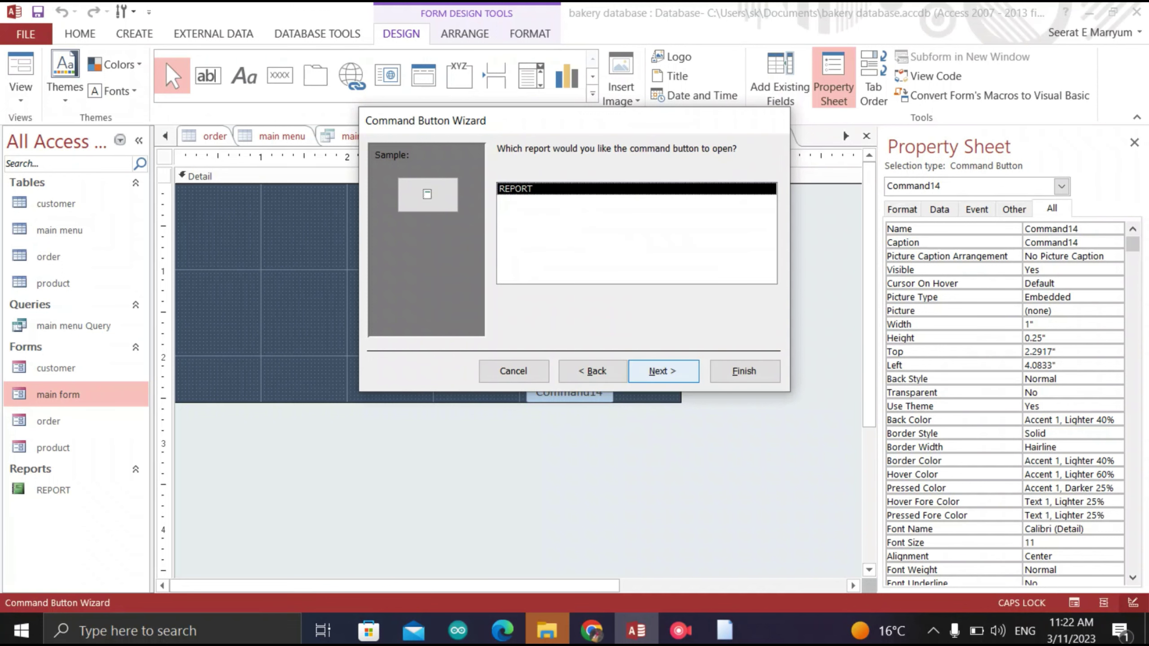
pyautogui.click(663, 370)
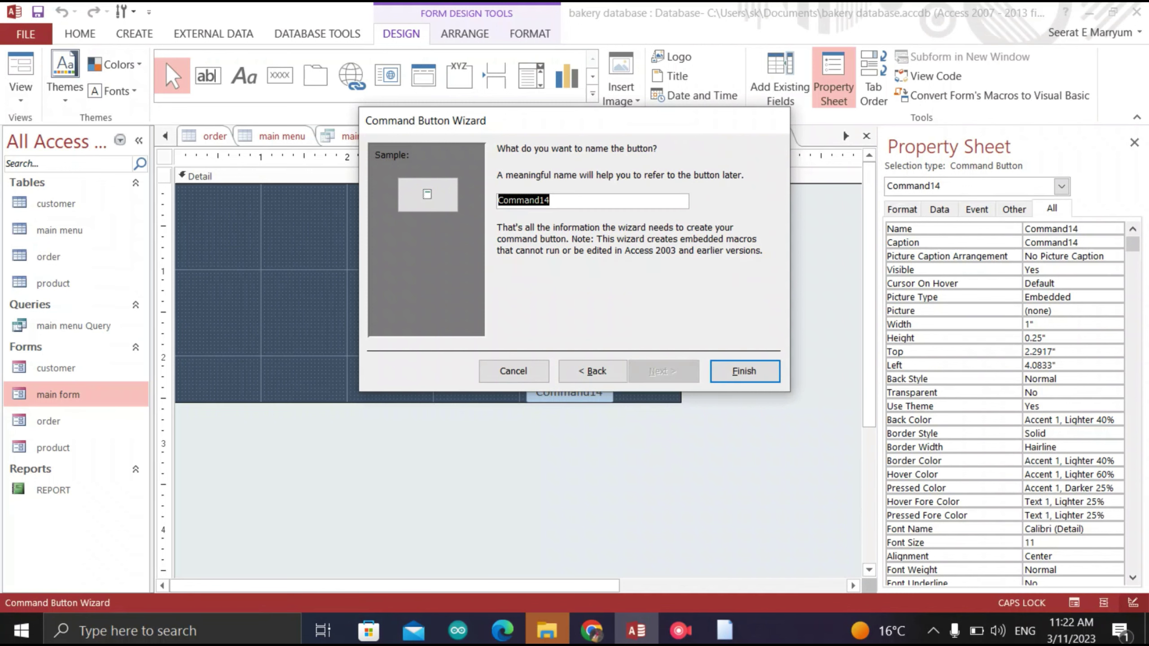
pyautogui.write('REPORT')
pyautogui.press('Return')
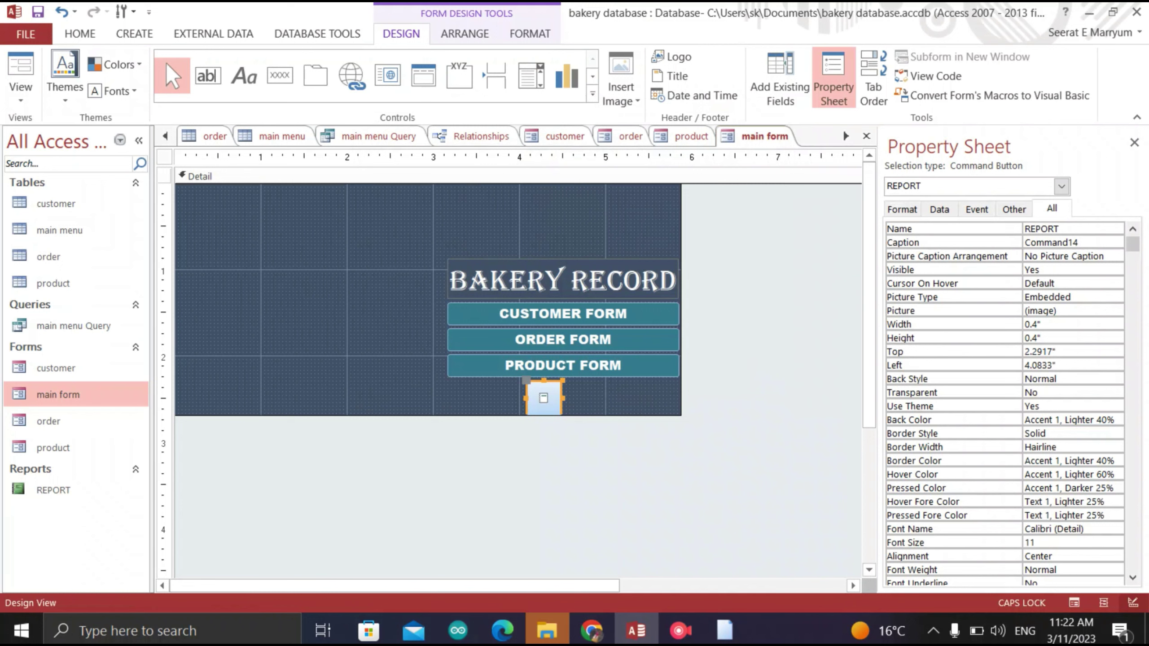
# Widen the report button in both directions to about 2.54" and set its caption to REPORT
pyautogui.moveTo(563, 398); pyautogui.dragTo(675, 398)
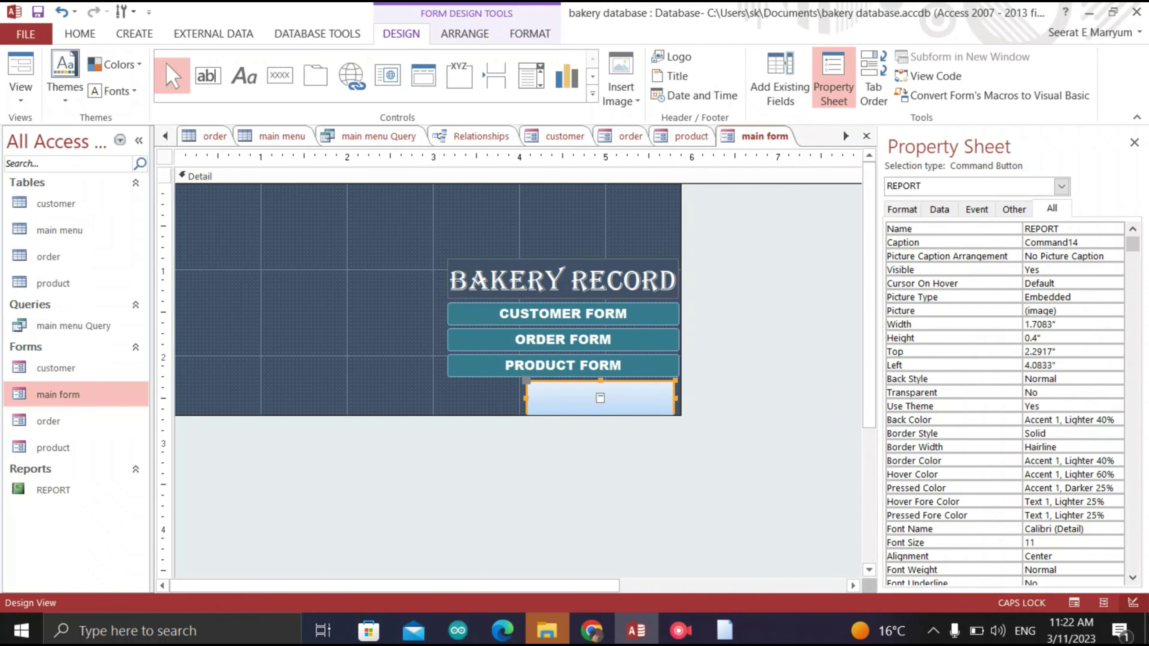
pyautogui.moveTo(525, 398); pyautogui.dragTo(454, 398)
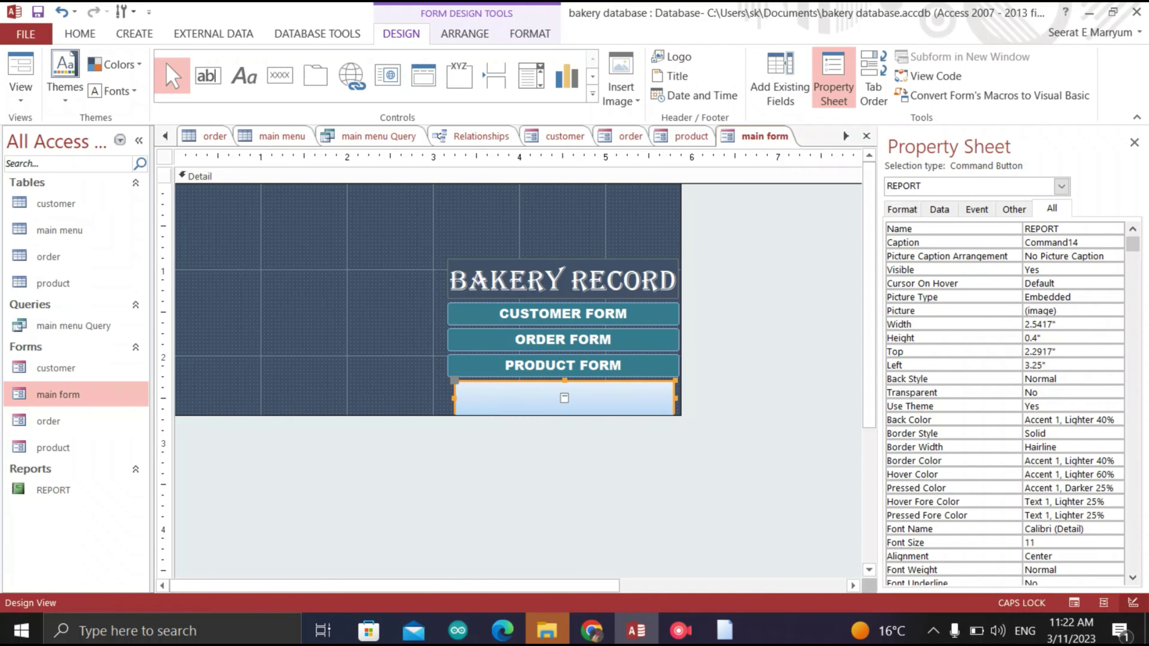
pyautogui.doubleClick(565, 397)
pyautogui.write('R')
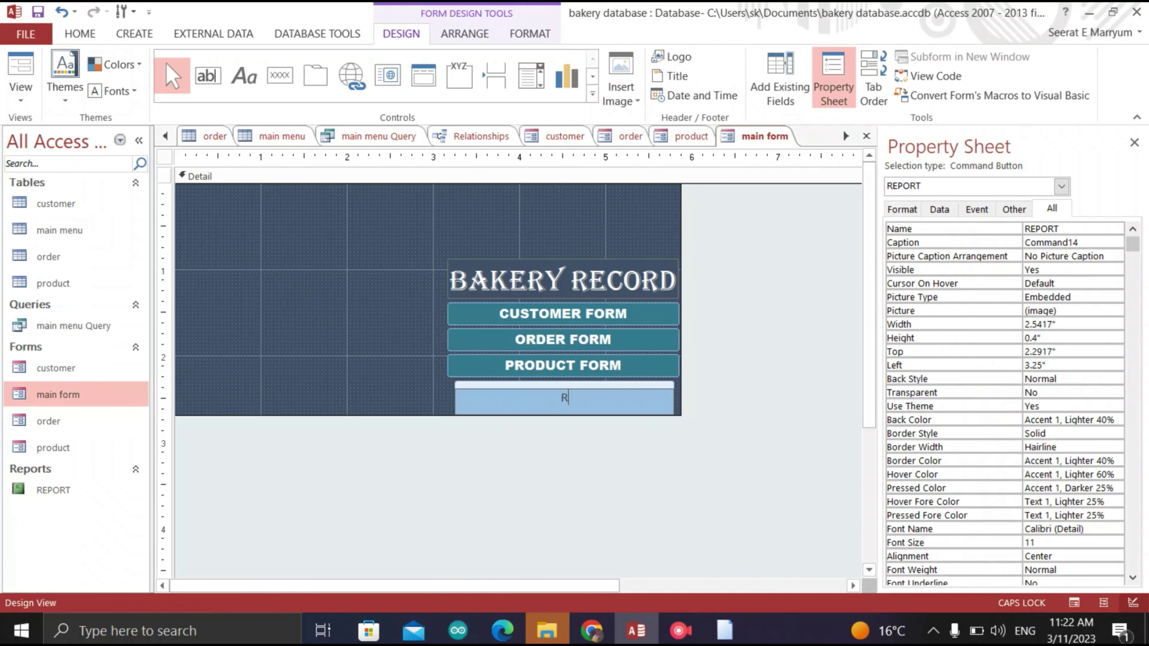
pyautogui.write('EPORT')
pyautogui.press('Return')
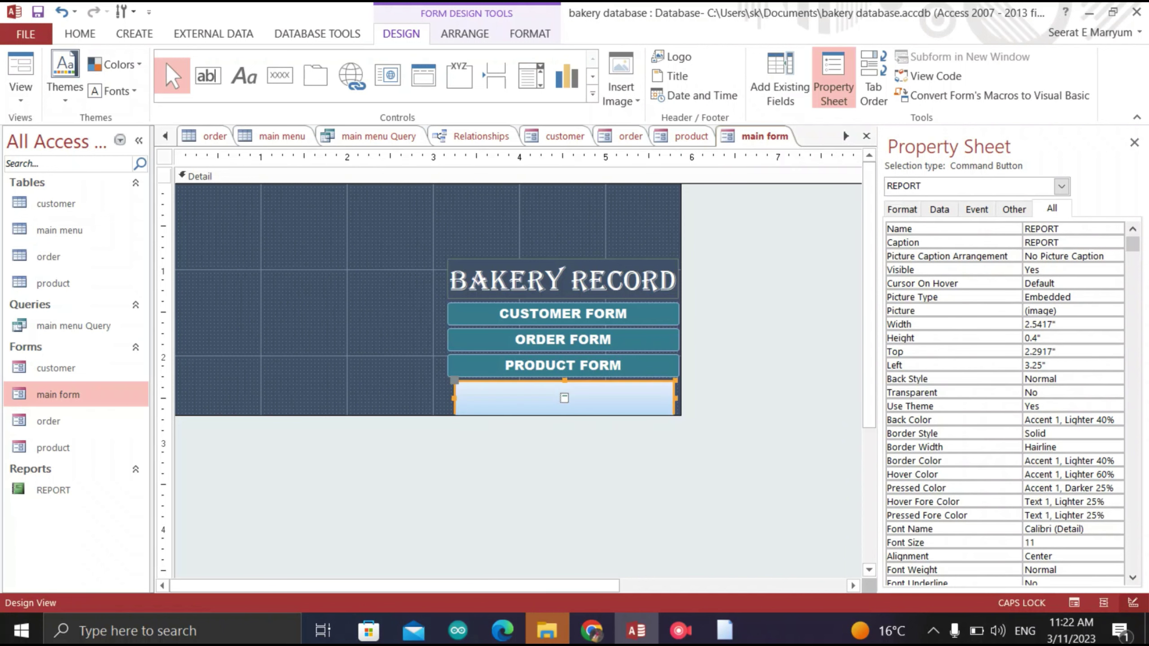
pyautogui.click(602, 471)
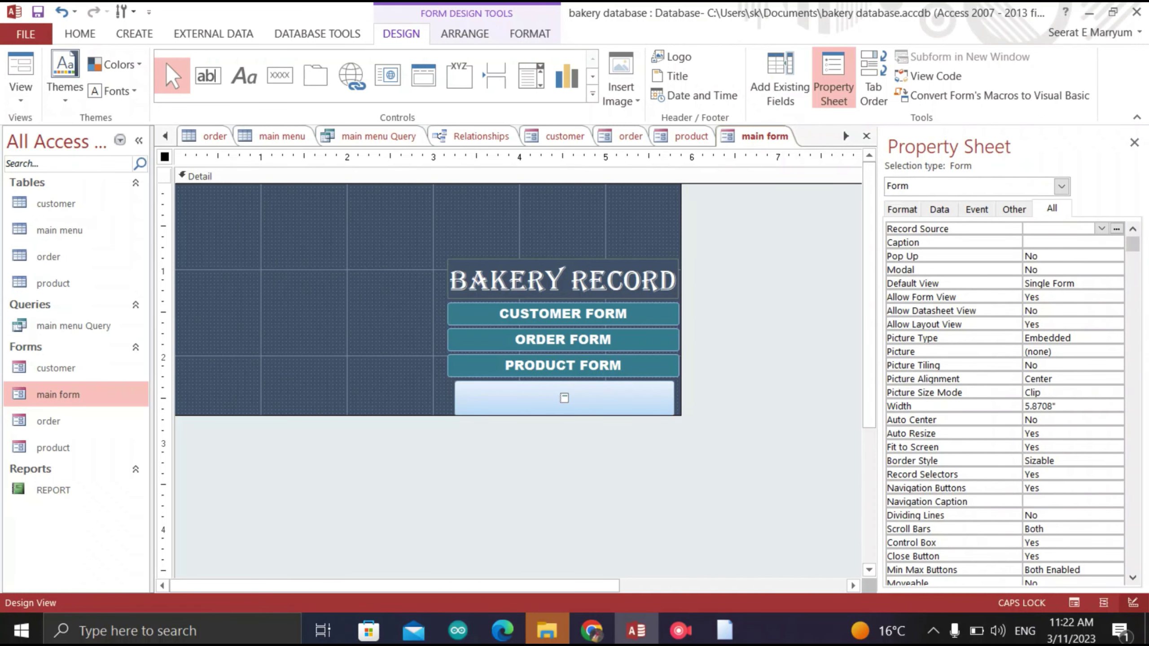
pyautogui.click(564, 398)
pyautogui.click(451, 398)
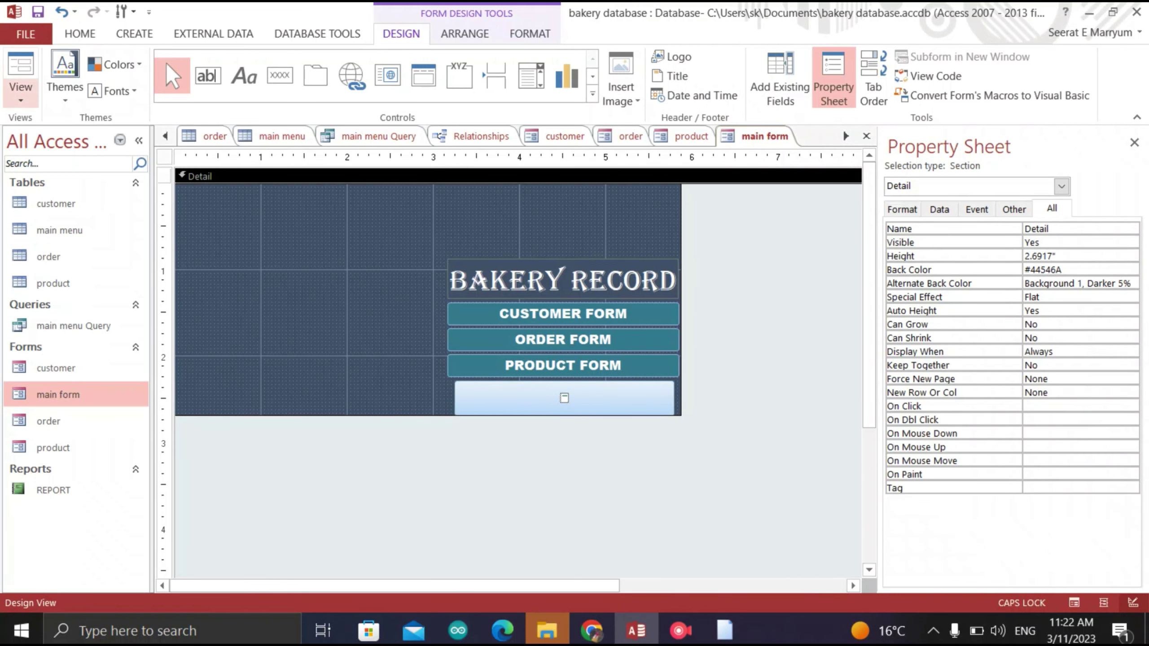
# Test the report button with the main form in Form View, and return to the main form from the opened report
pyautogui.click(20, 93)
pyautogui.click(67, 128)
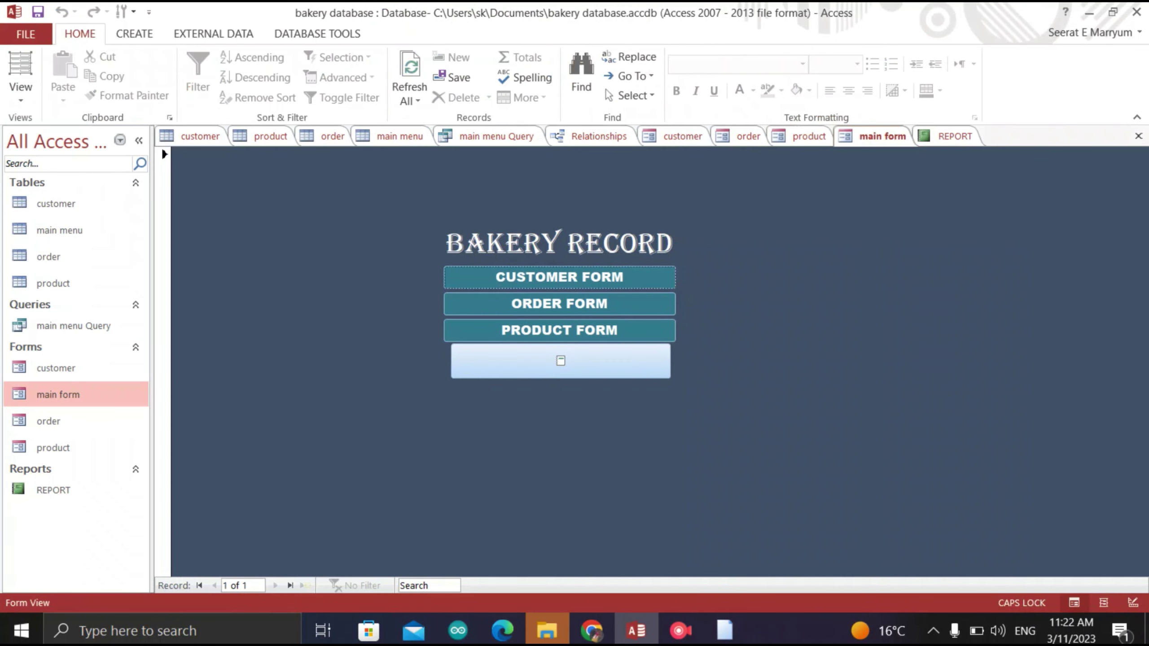
pyautogui.click(562, 360)
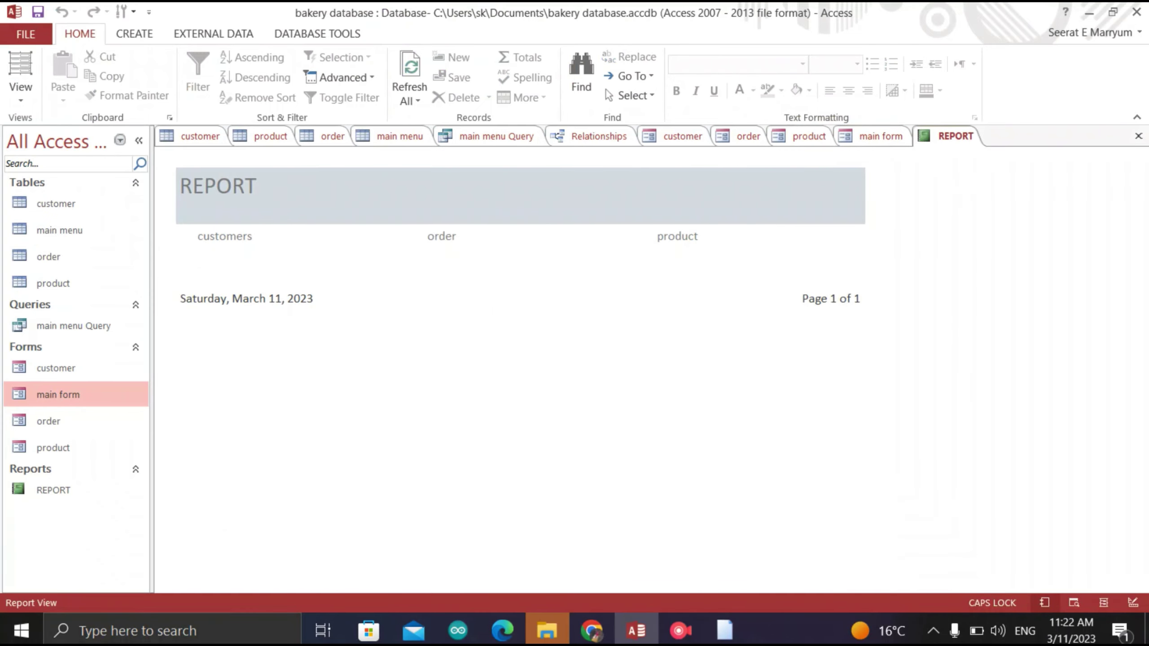
pyautogui.click(56, 204)
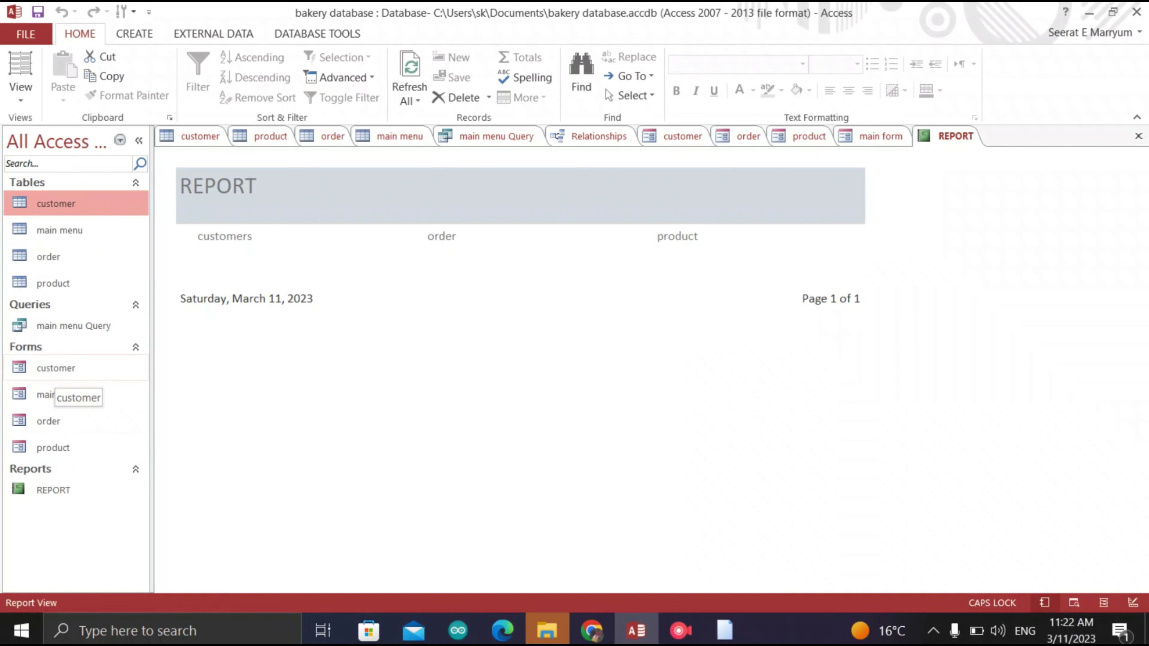
pyautogui.click(72, 394)
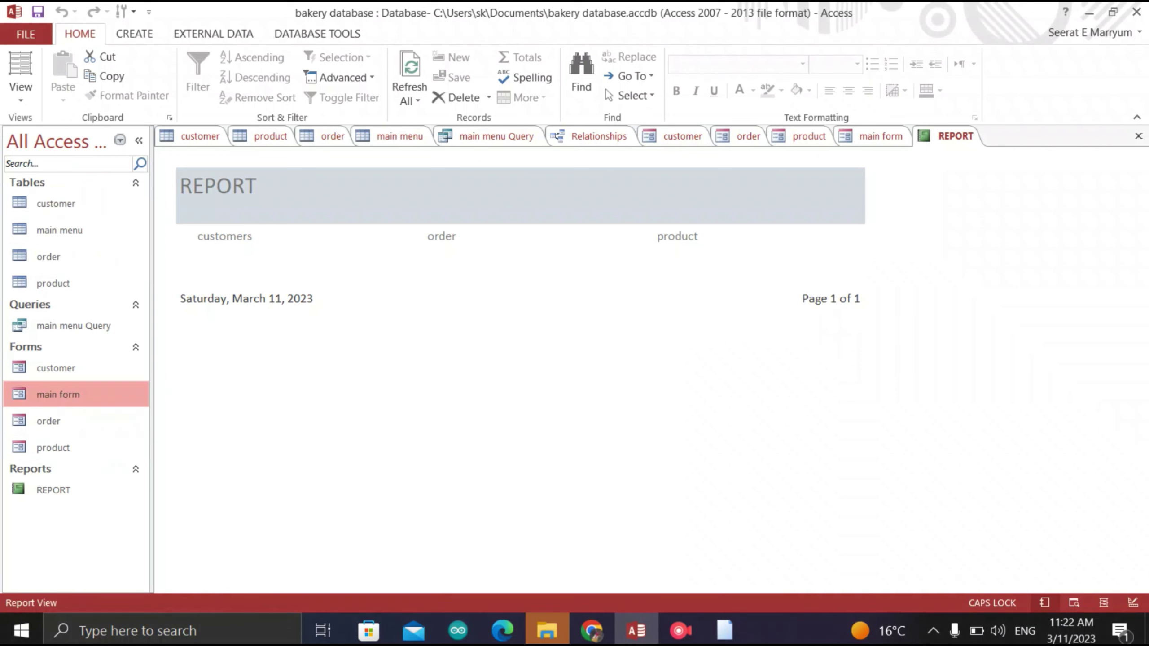
pyautogui.doubleClick(72, 394)
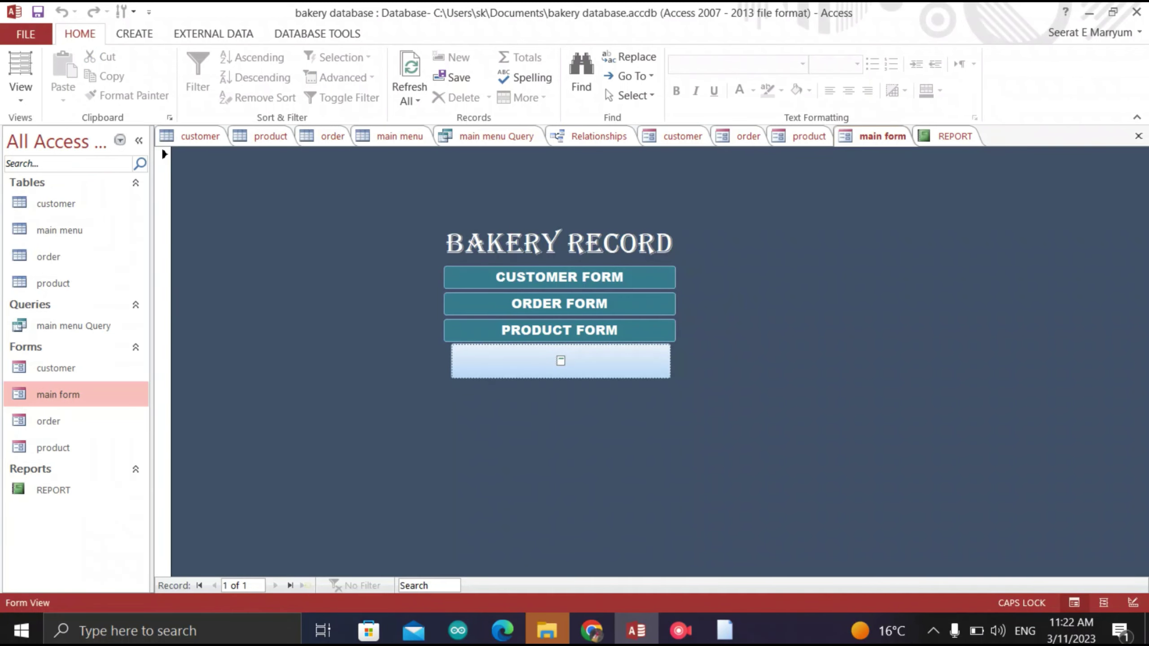